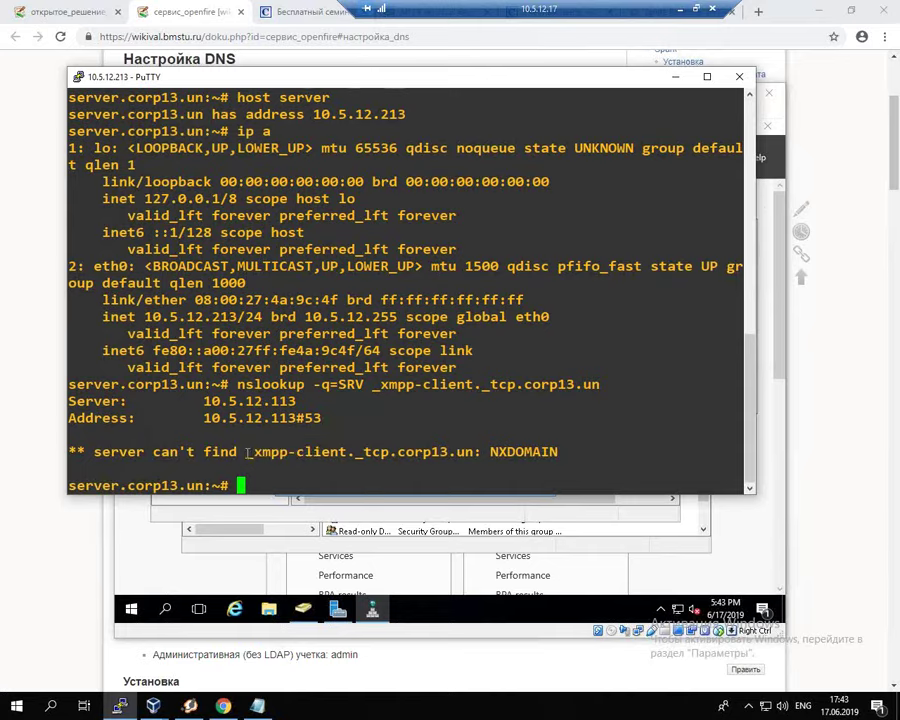
Step: Bring the domain controller's New Resource Record form forward after the NXDOMAIN SRV lookup
click(276, 519)
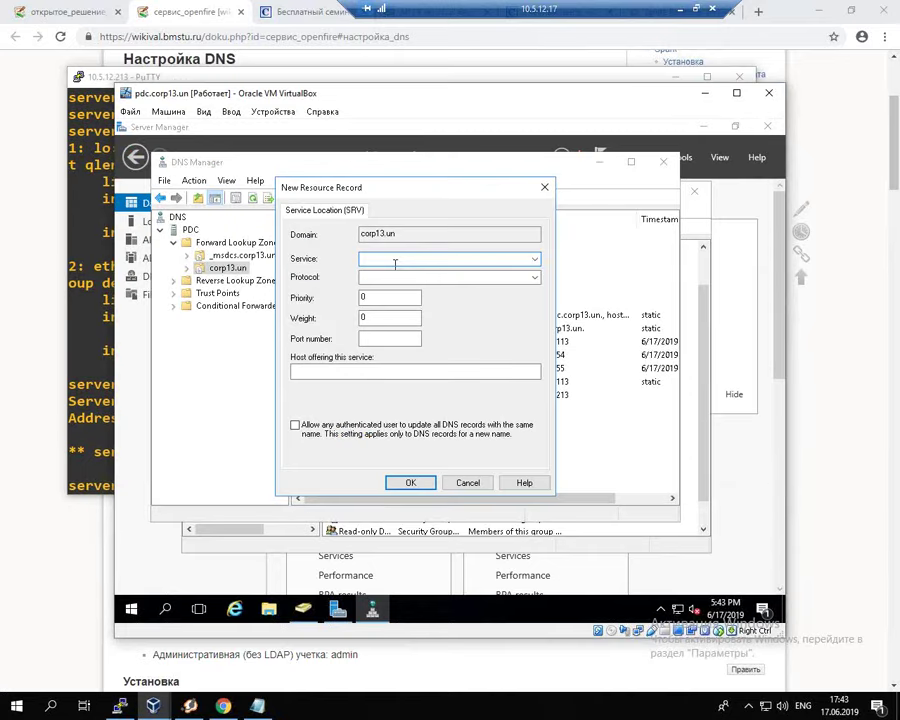
Step: Fill the SRV record's service with _xmpp-client and protocol with _tcp
text(_xmpp-client)
key(Tab)
click(88, 257)
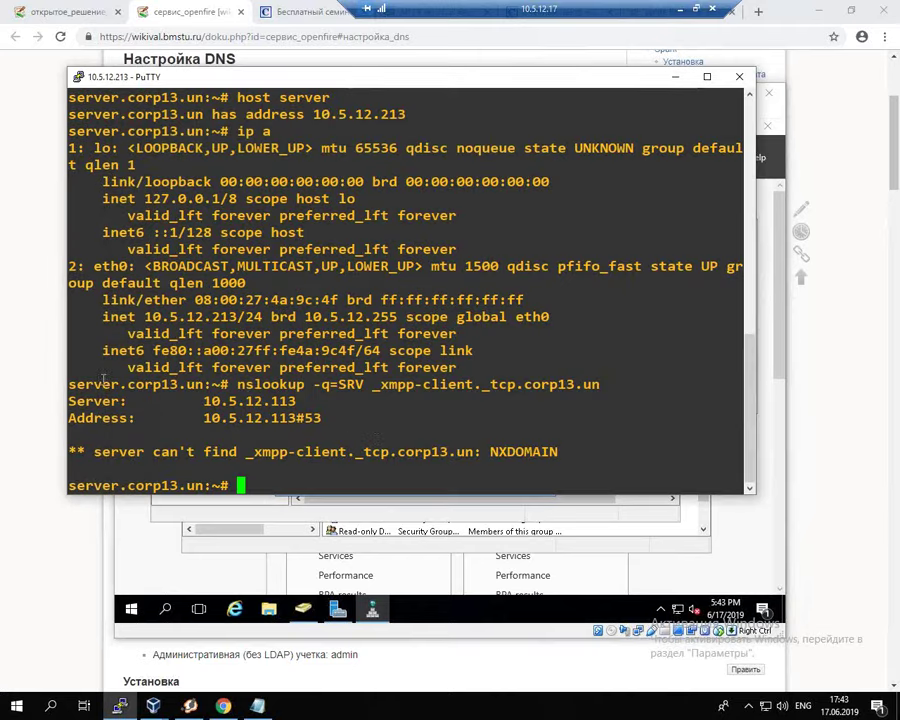
double_click(500, 384)
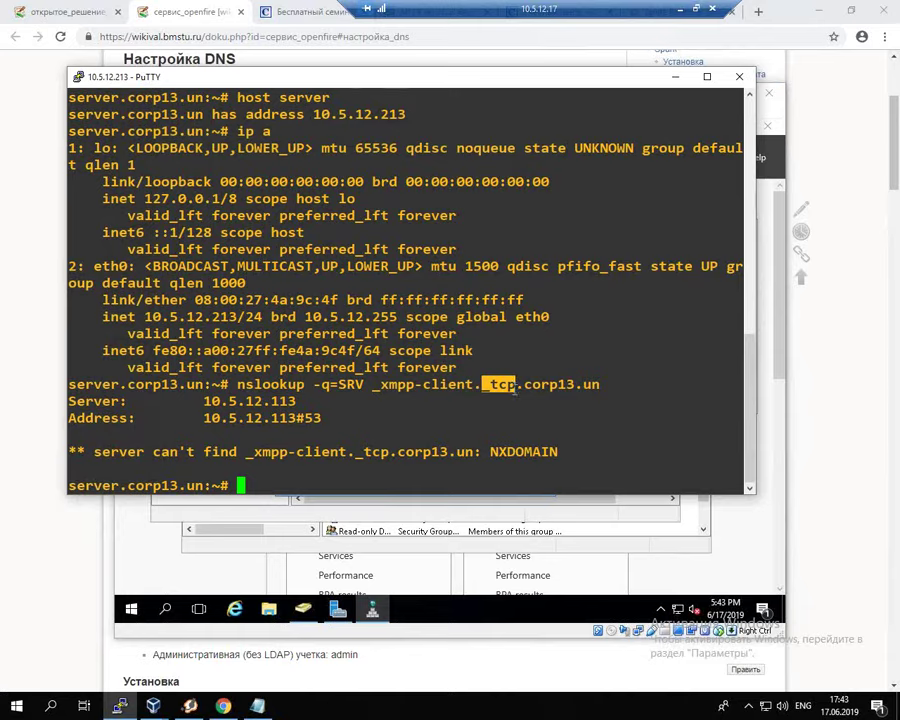
click(285, 521)
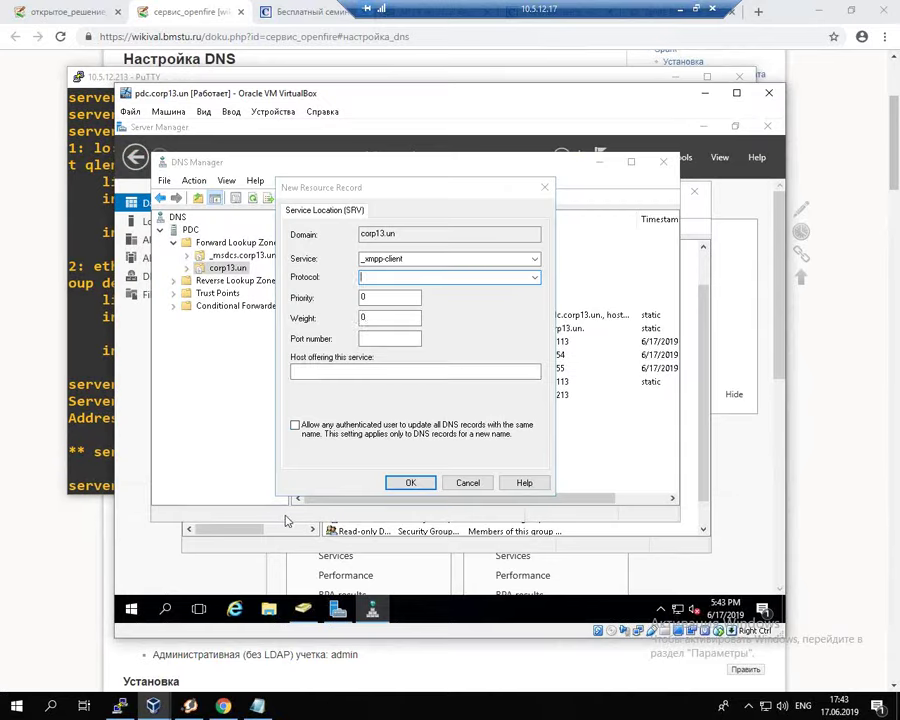
click(400, 280)
text(_tcp)
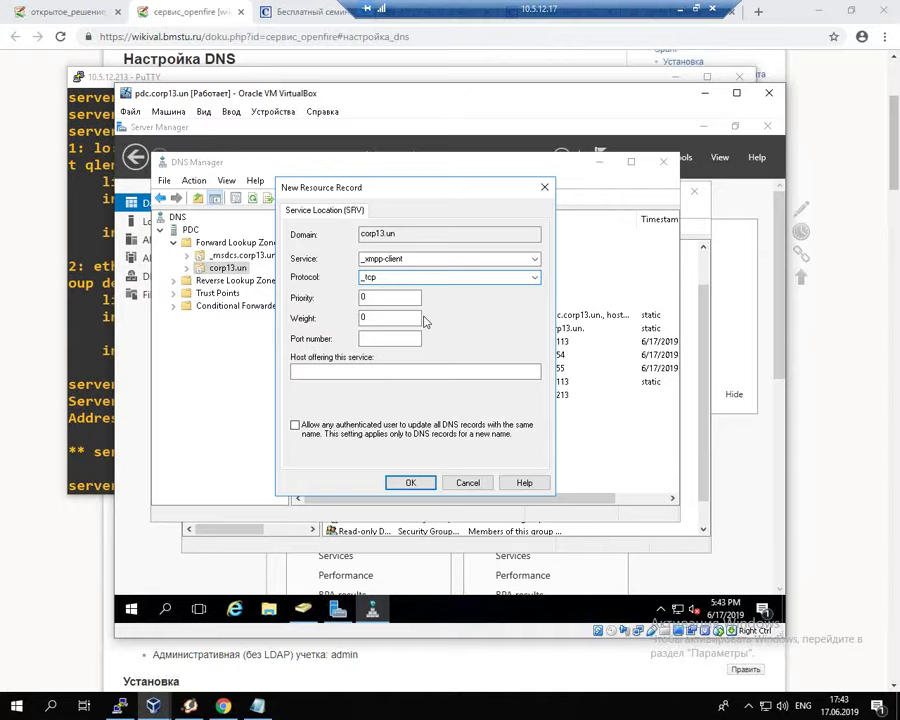
Step: Set the SRV record's port to 5222, as in the wiki's example answer
click(95, 400)
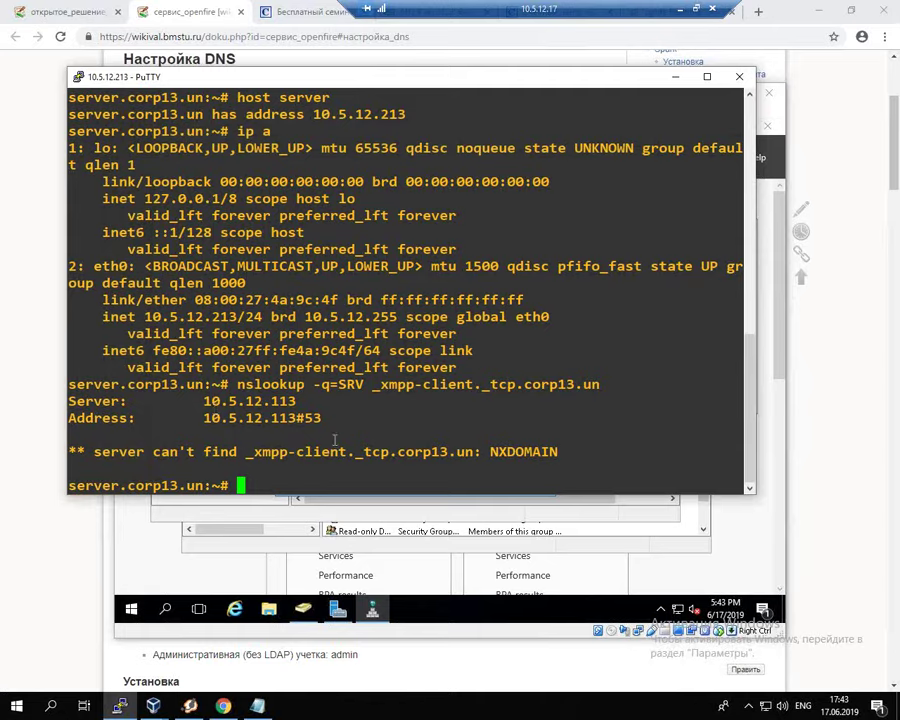
click(22, 310)
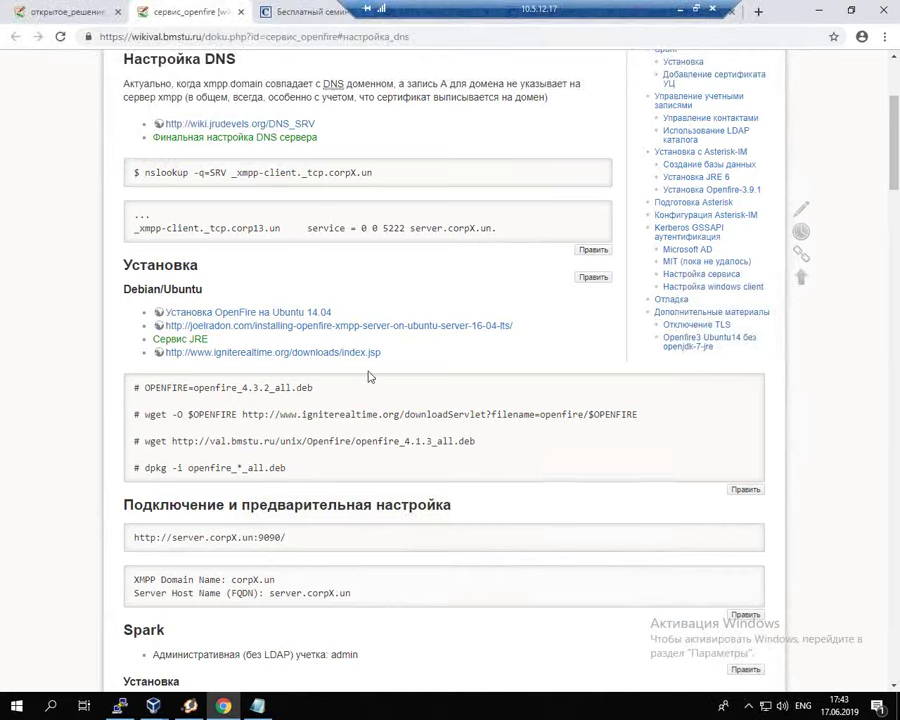
double_click(388, 227)
key(alt+Tab)
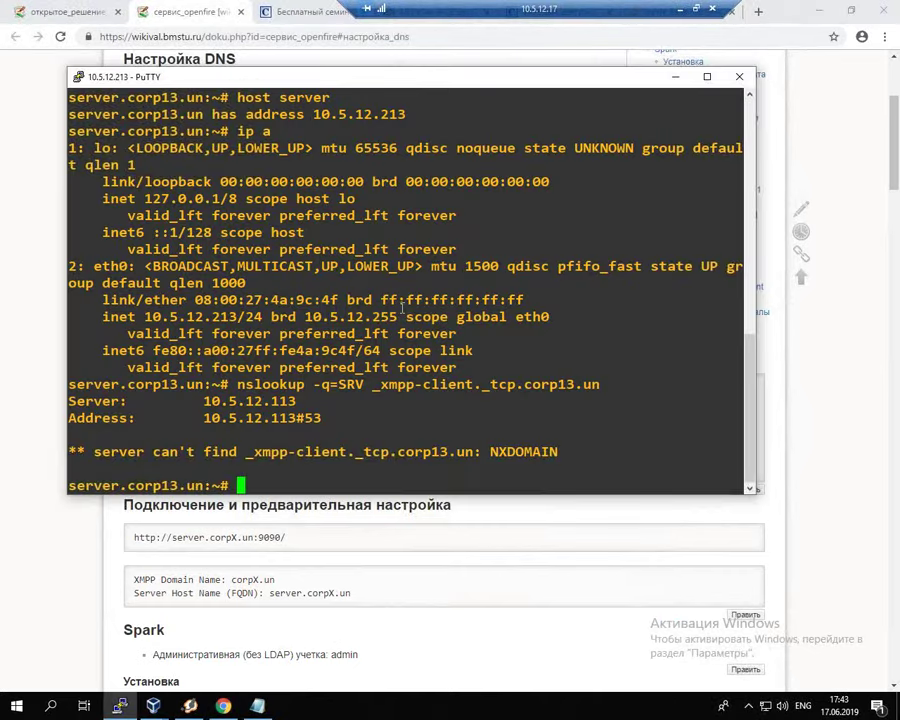
mouse_move(152, 704)
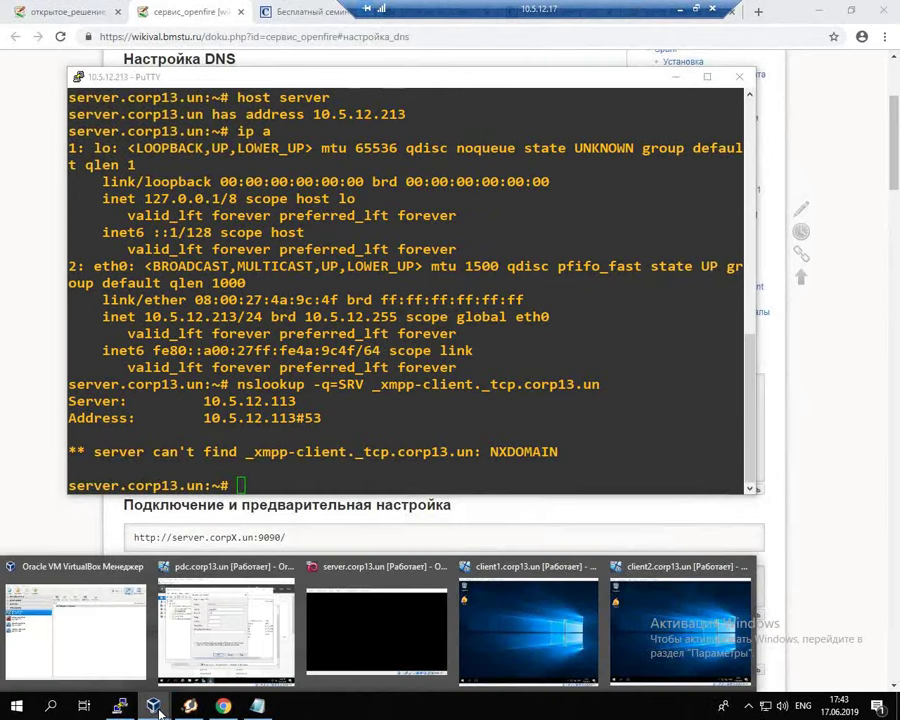
click(230, 634)
click(395, 338)
text(5222)
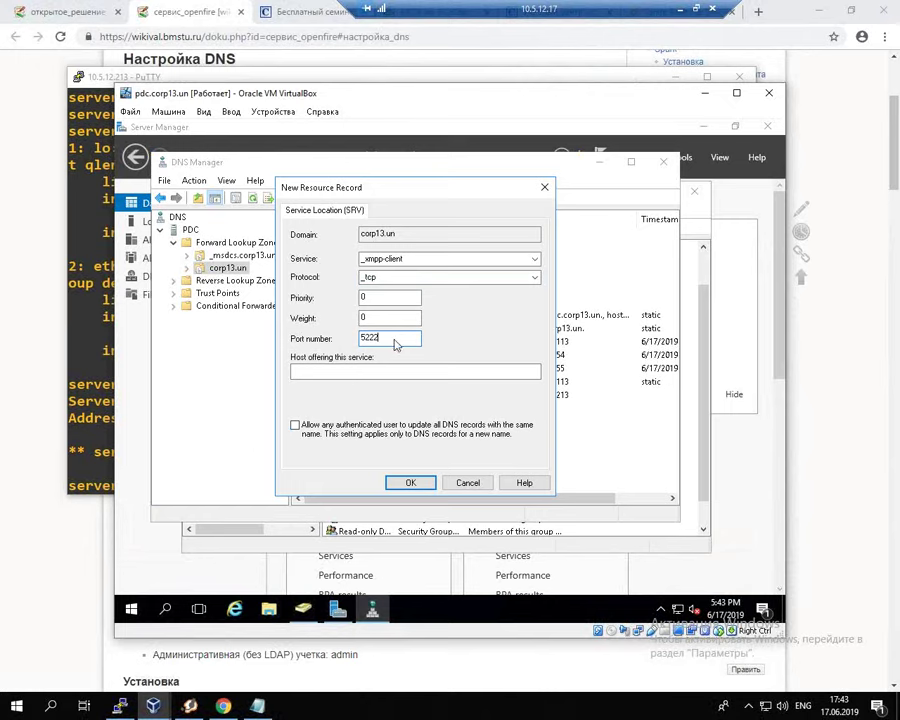
Step: Paste server.corp13.un as the target host, create the record and close the type chooser
key(alt+Tab)
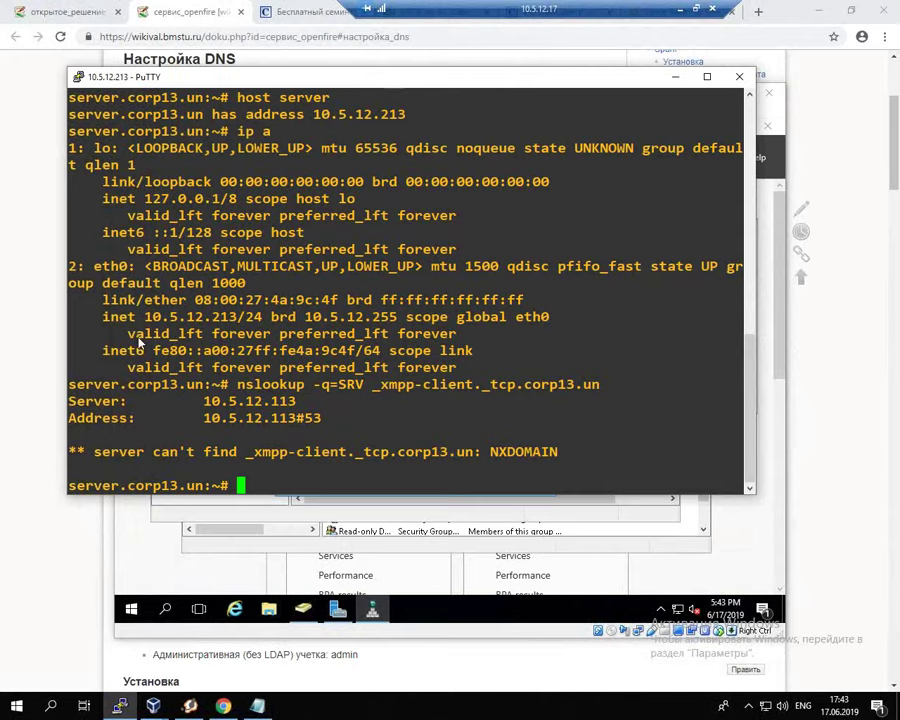
drag(70, 130, 203, 131)
key(ctrl+c)
click(29, 156)
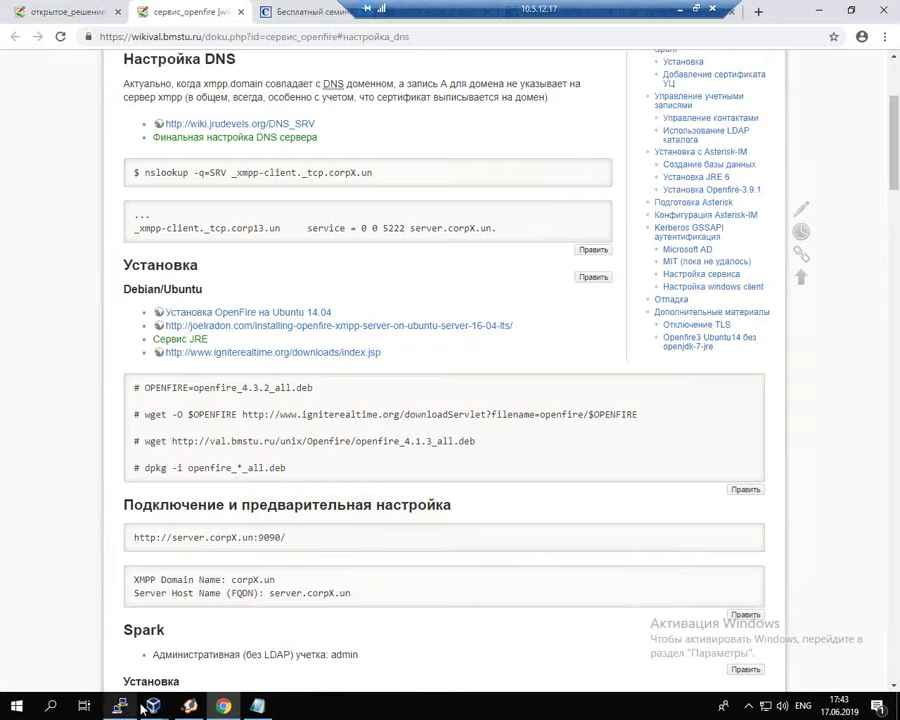
mouse_move(150, 708)
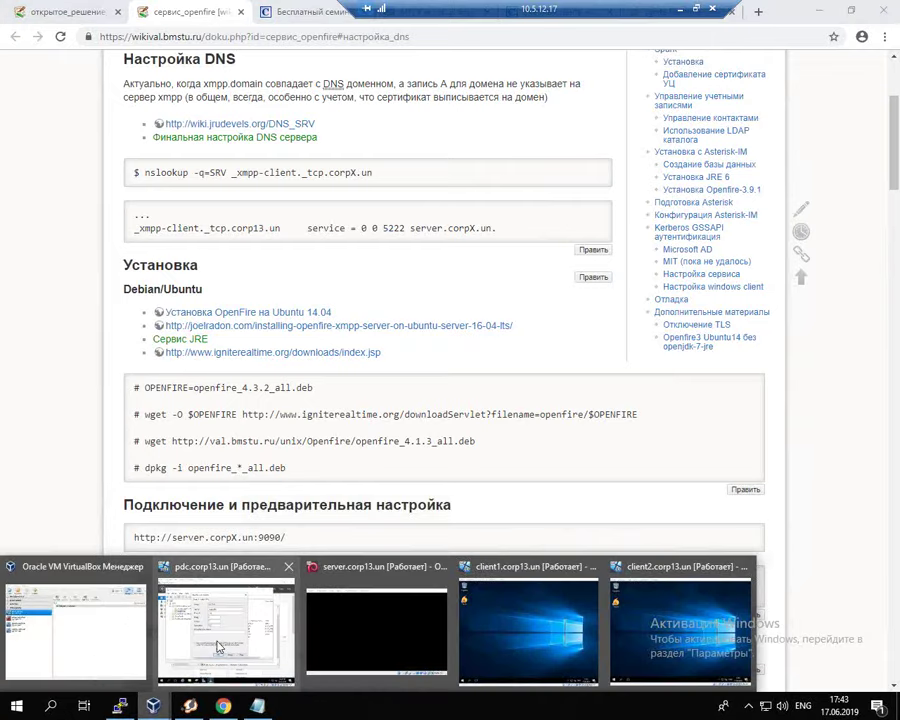
click(214, 633)
click(380, 372)
key(ctrl+v)
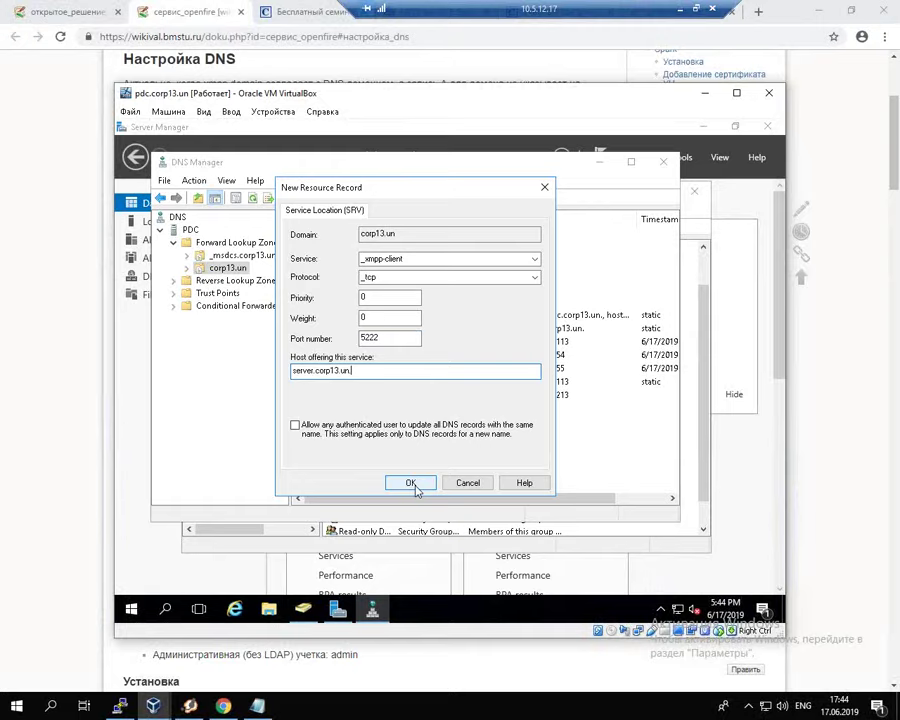
click(415, 488)
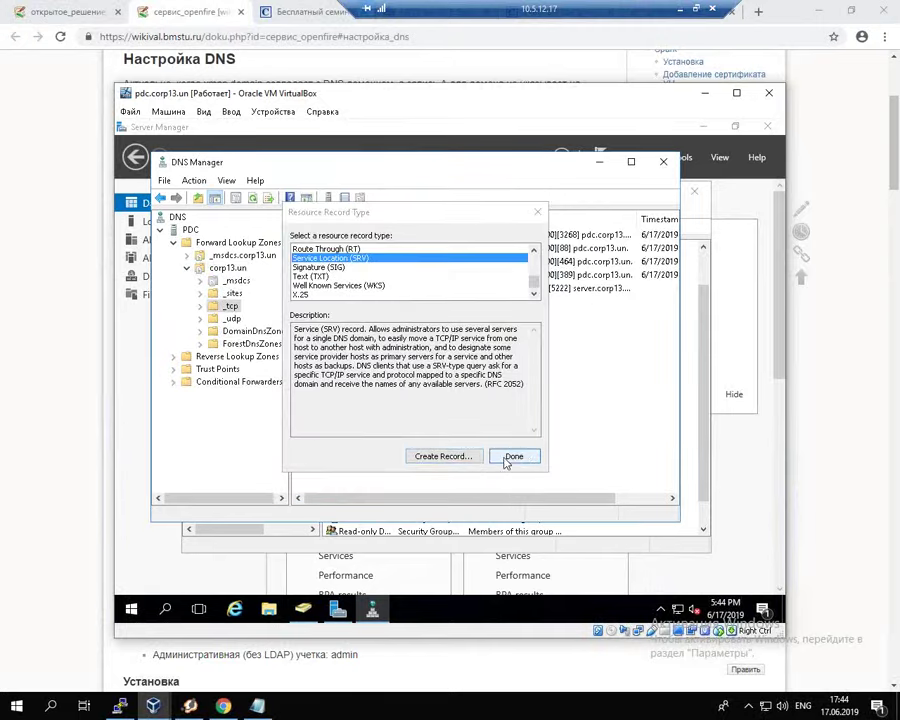
click(510, 457)
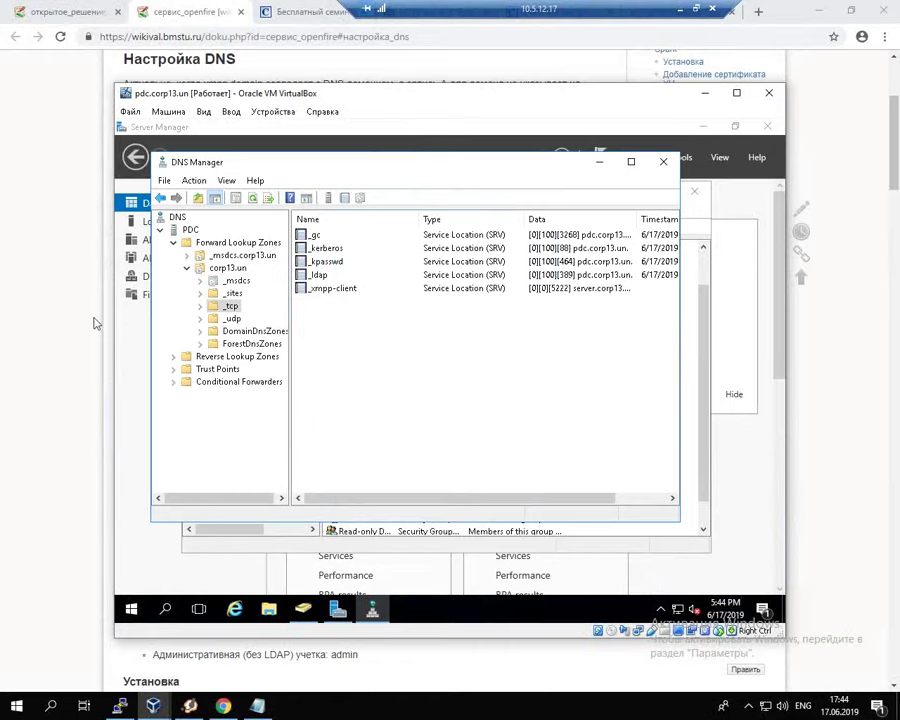
click(119, 706)
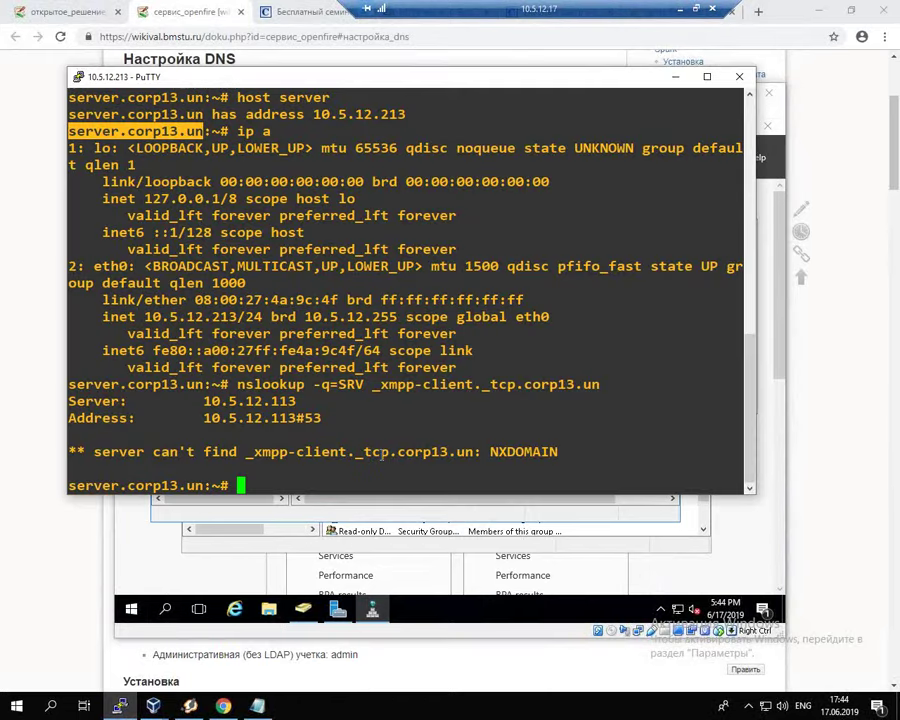
Step: Rerun the SRV lookup, confirming 0 0 5222 server.corp13.un, and close the Openfire wiki tab
key(Up)
key(Return)
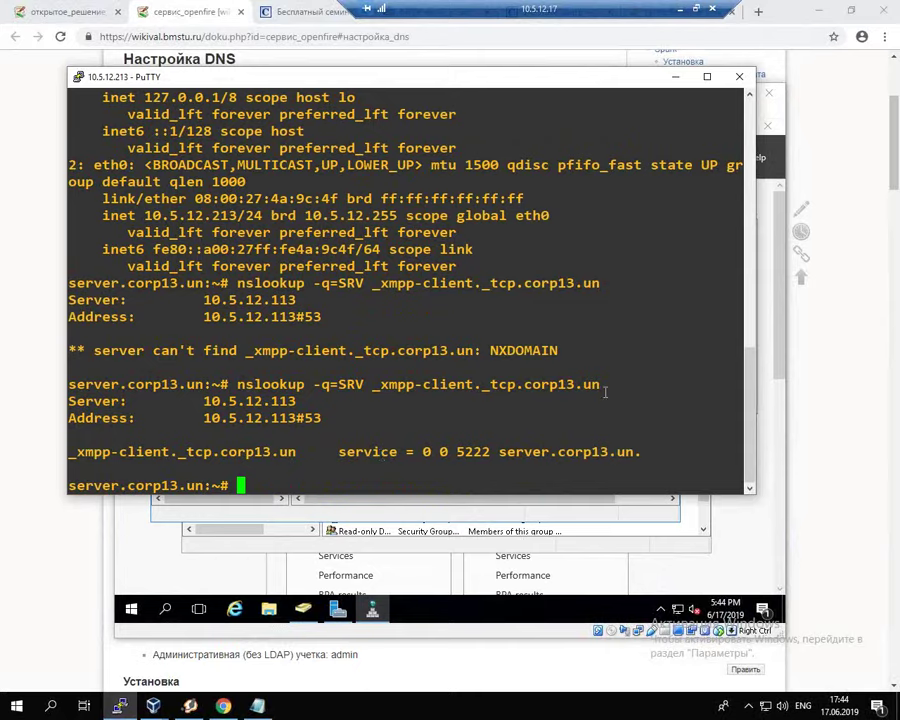
drag(524, 384, 599, 384)
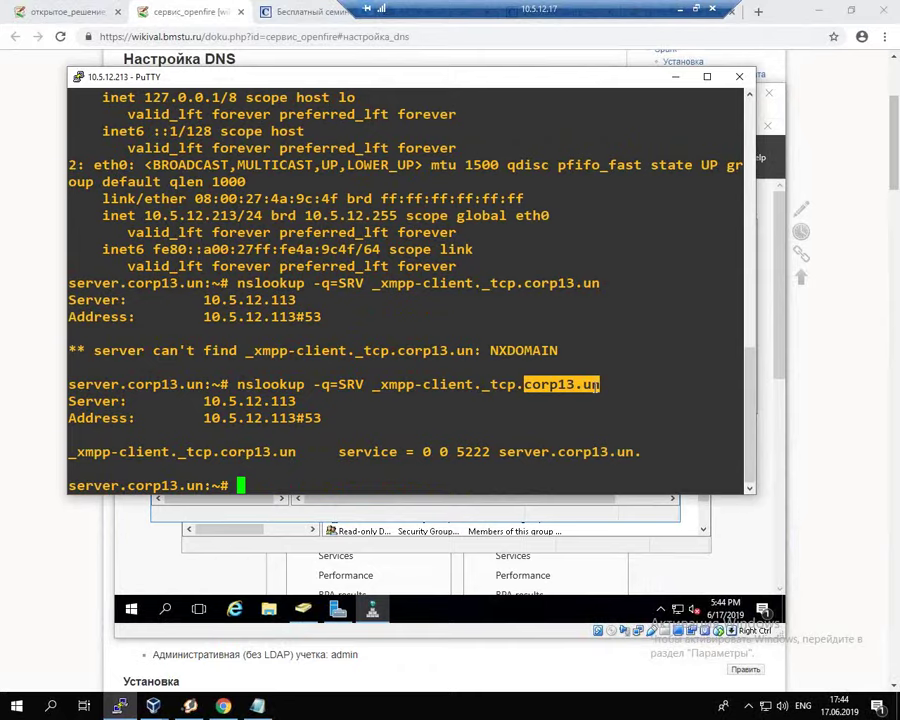
drag(500, 452, 630, 455)
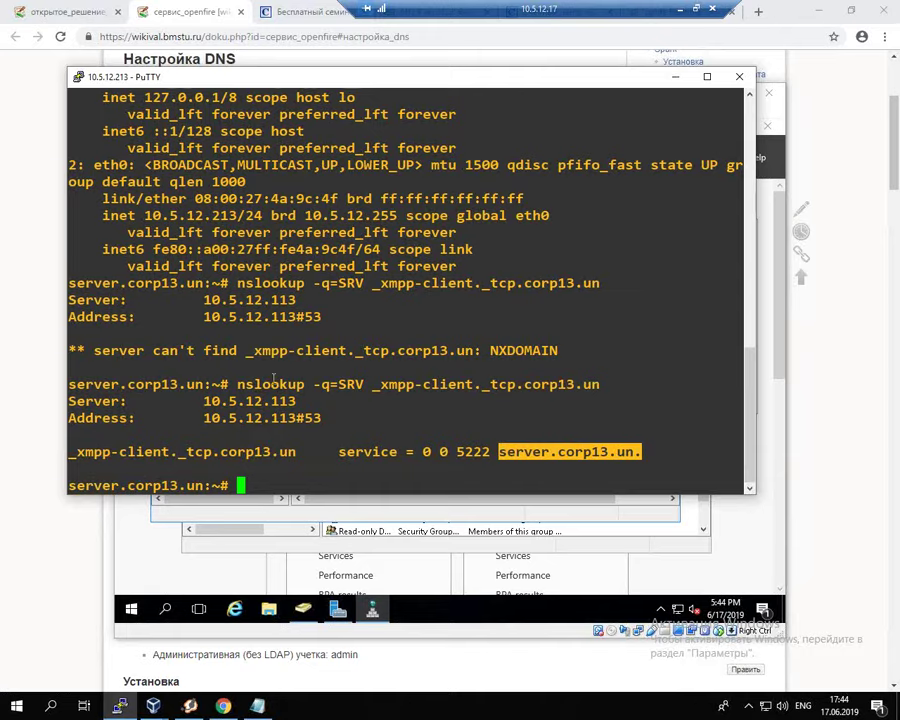
scroll(275, 375, up, 8)
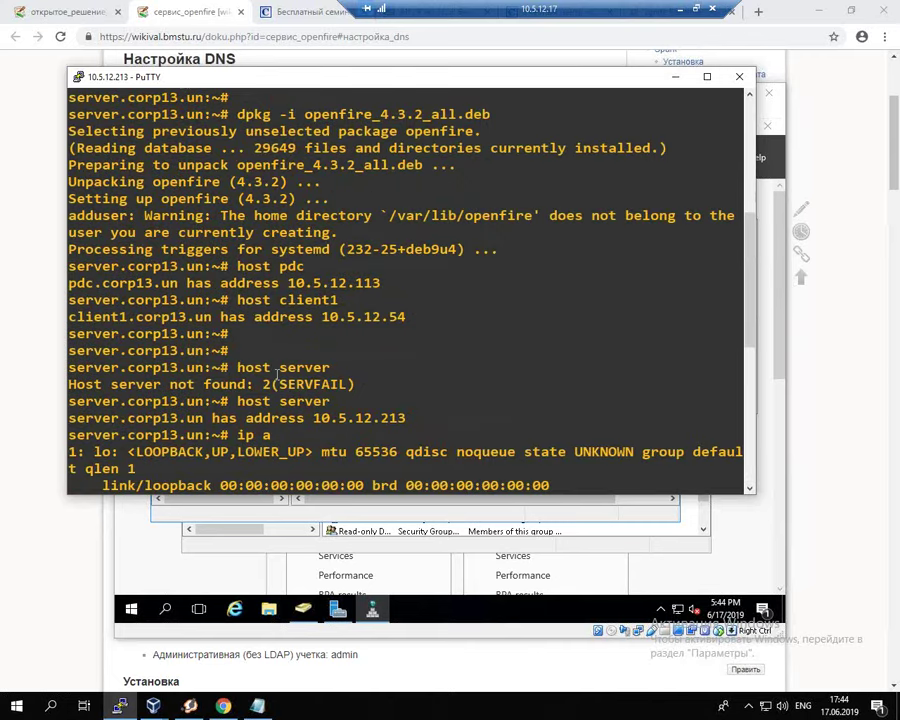
scroll(277, 373, down, 8)
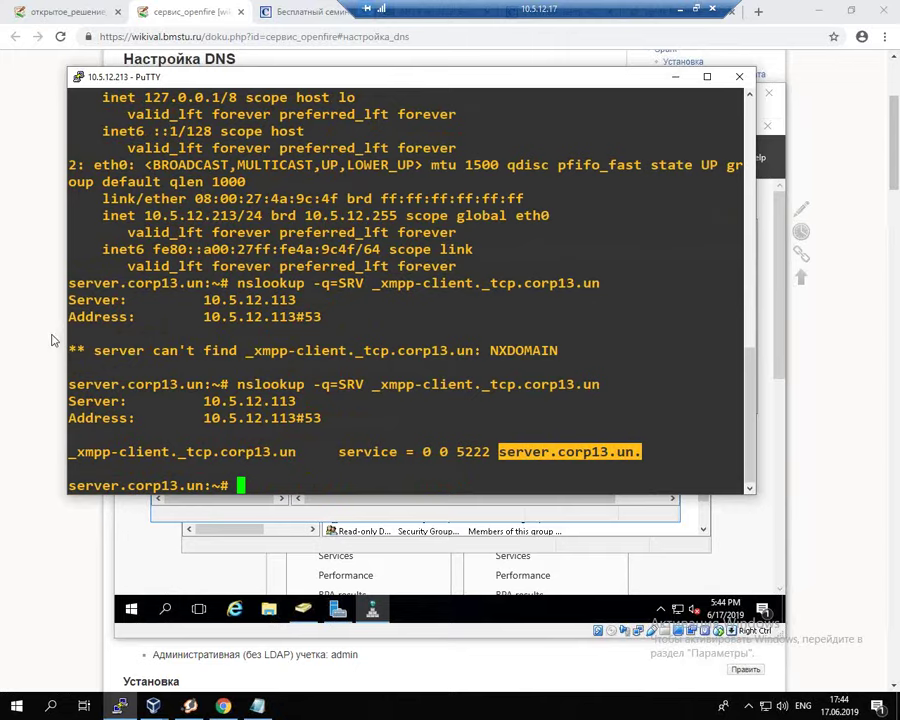
click(26, 240)
middle_click(171, 11)
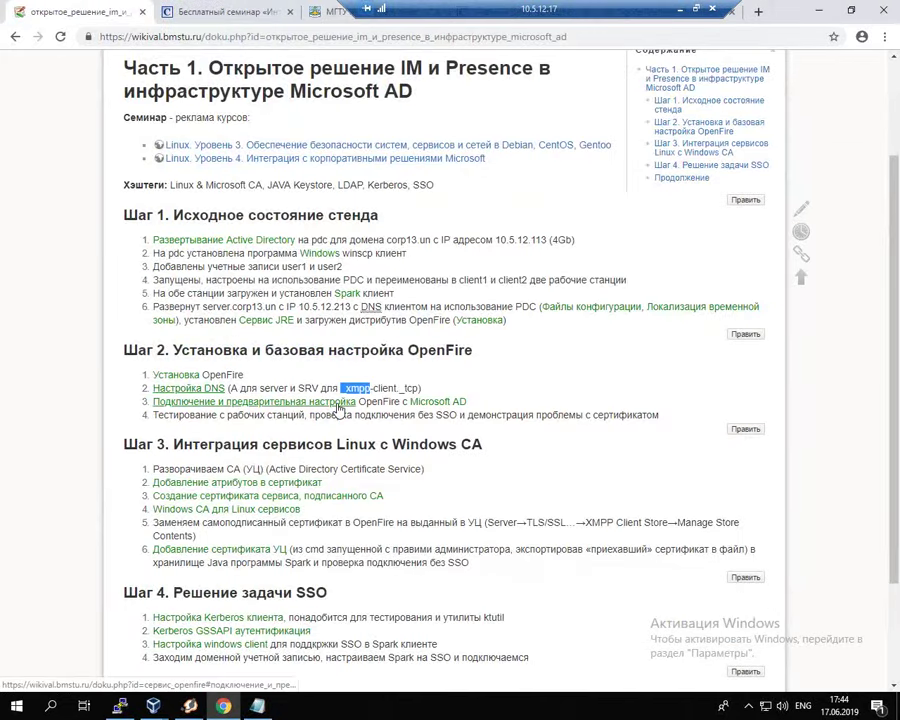
right_click(281, 410)
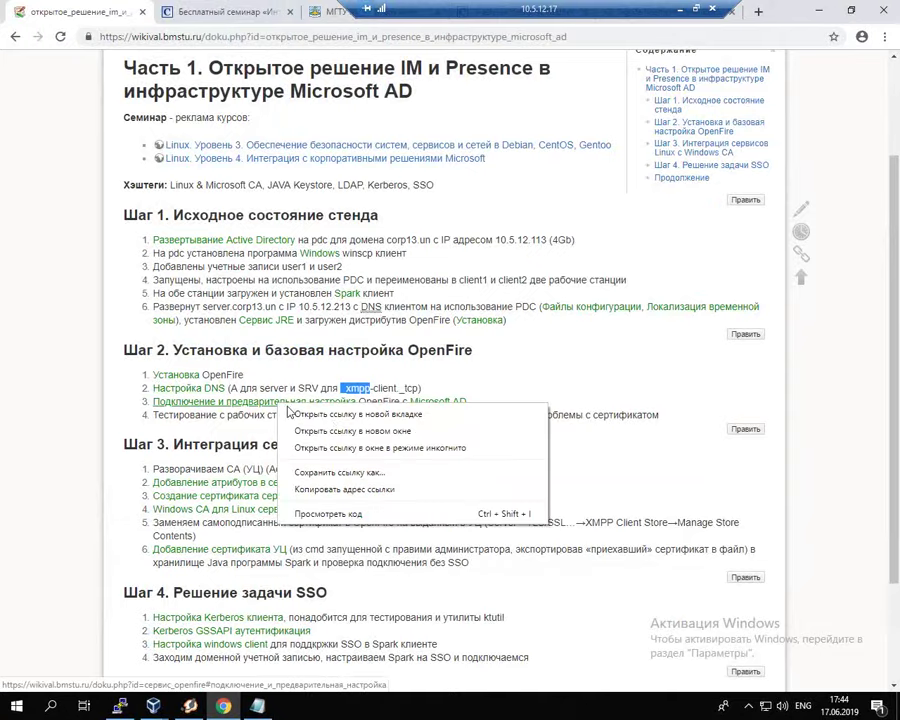
click(310, 418)
click(188, 11)
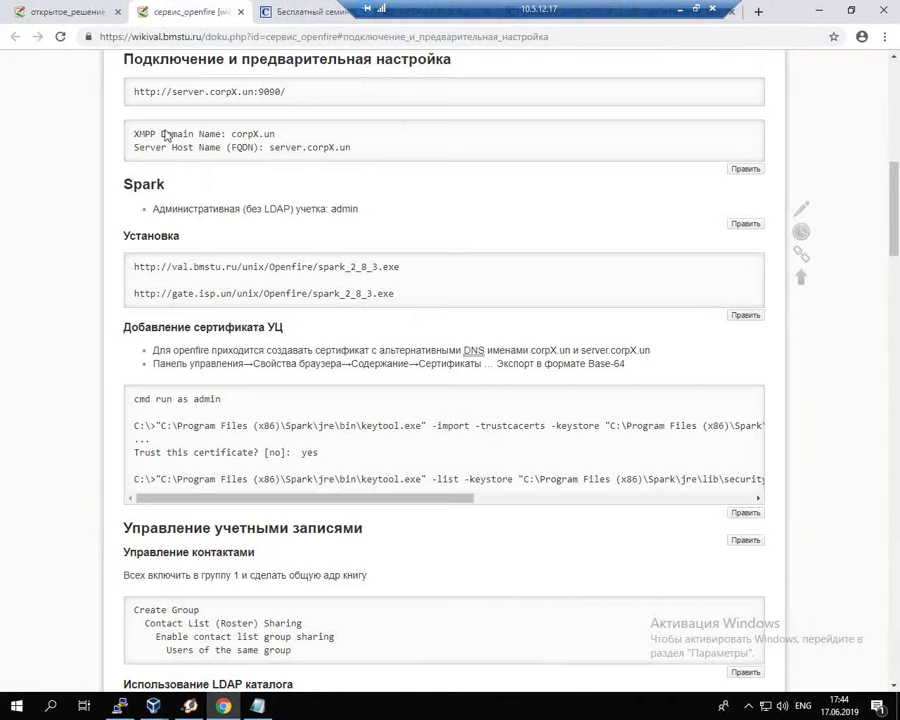
drag(134, 92, 293, 92)
key(ctrl+c)
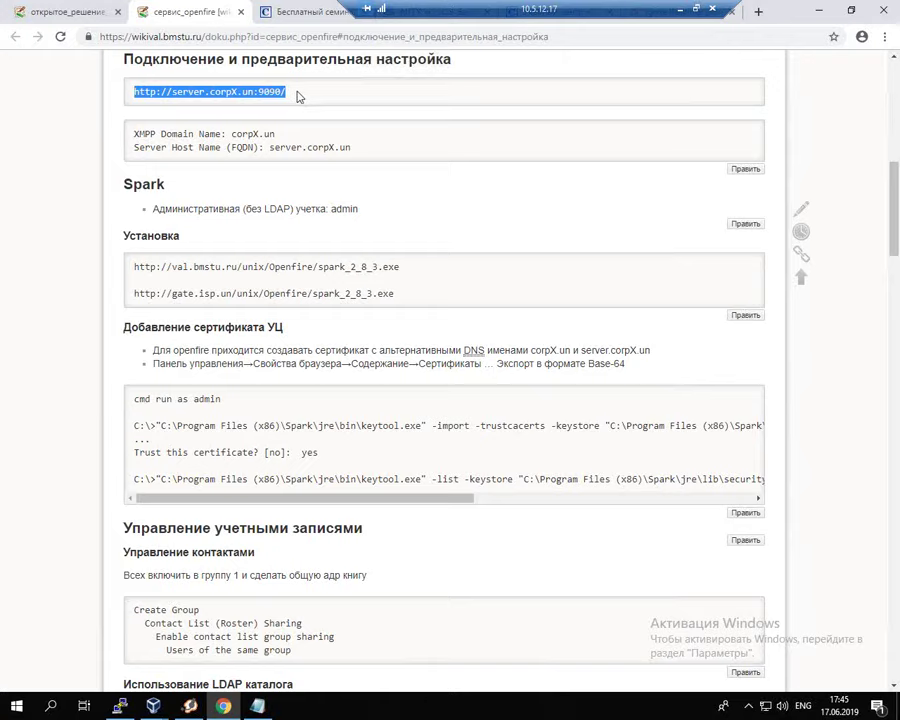
Step: Close the seminar, bmstu.ru, specialist.ru and Ignite Realtime downloads tabs
mouse_move(119, 707)
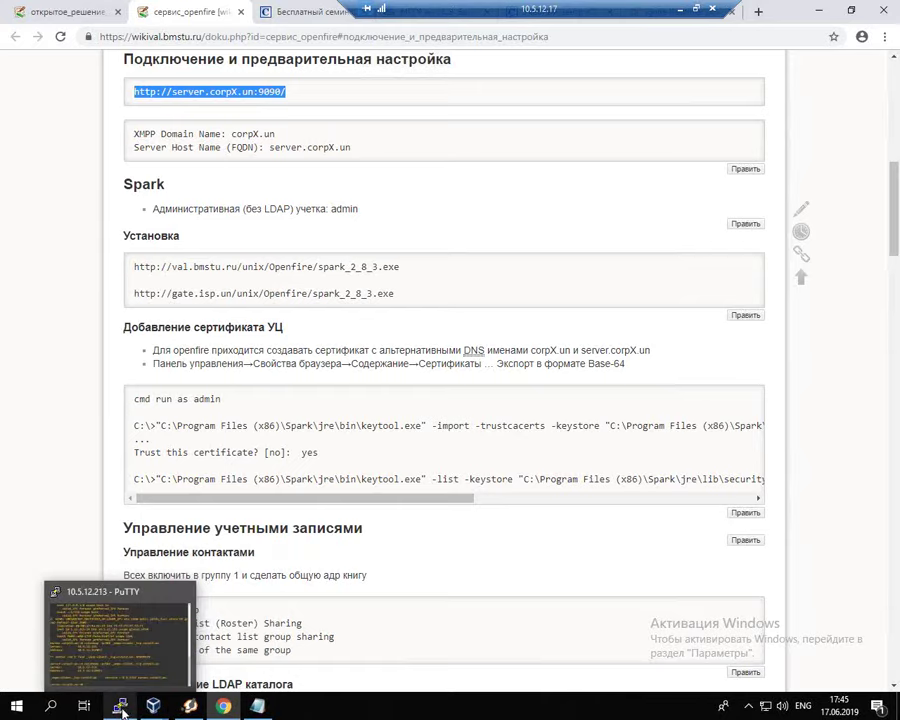
drag(647, 8, 727, 8)
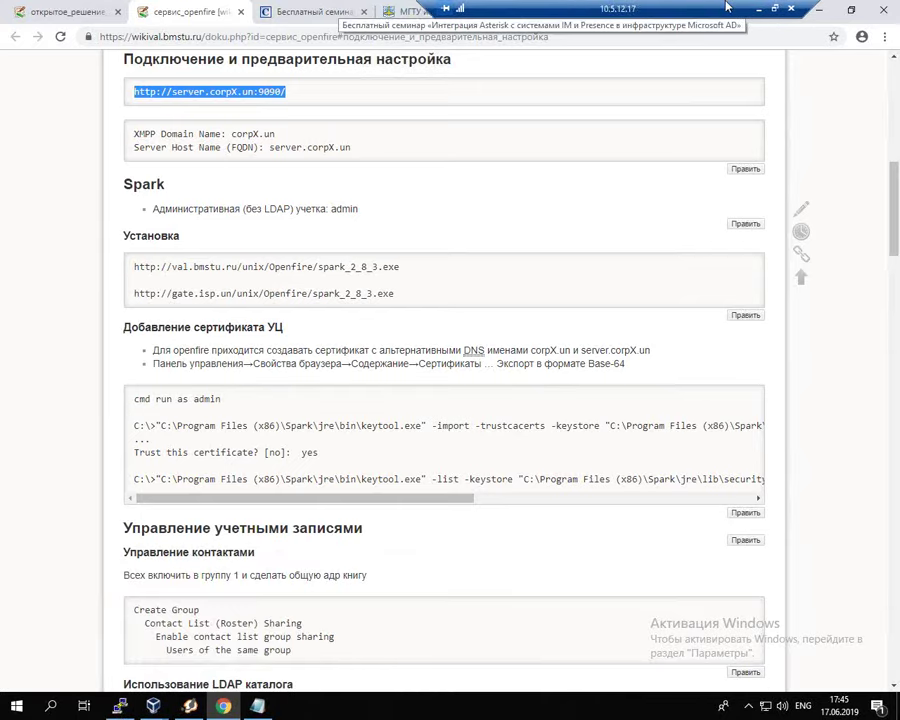
middle_click(260, 12)
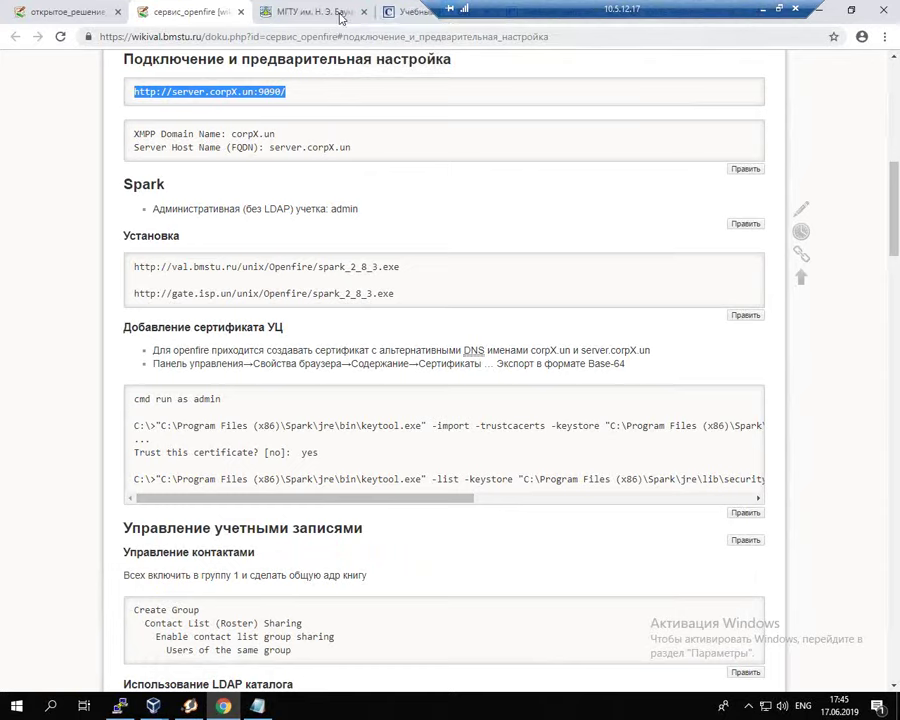
click(341, 14)
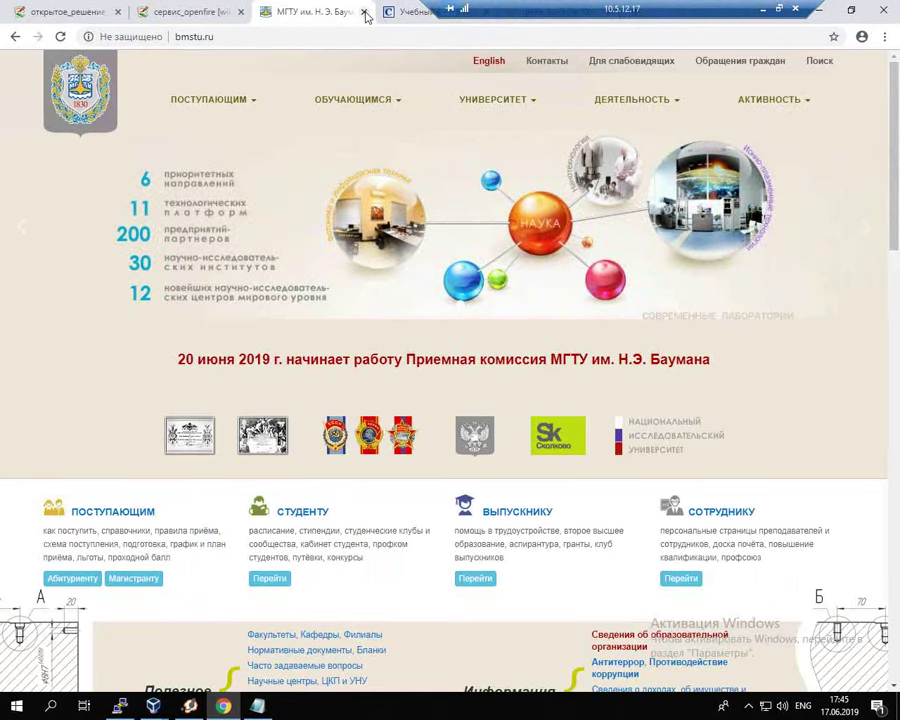
click(365, 13)
click(364, 13)
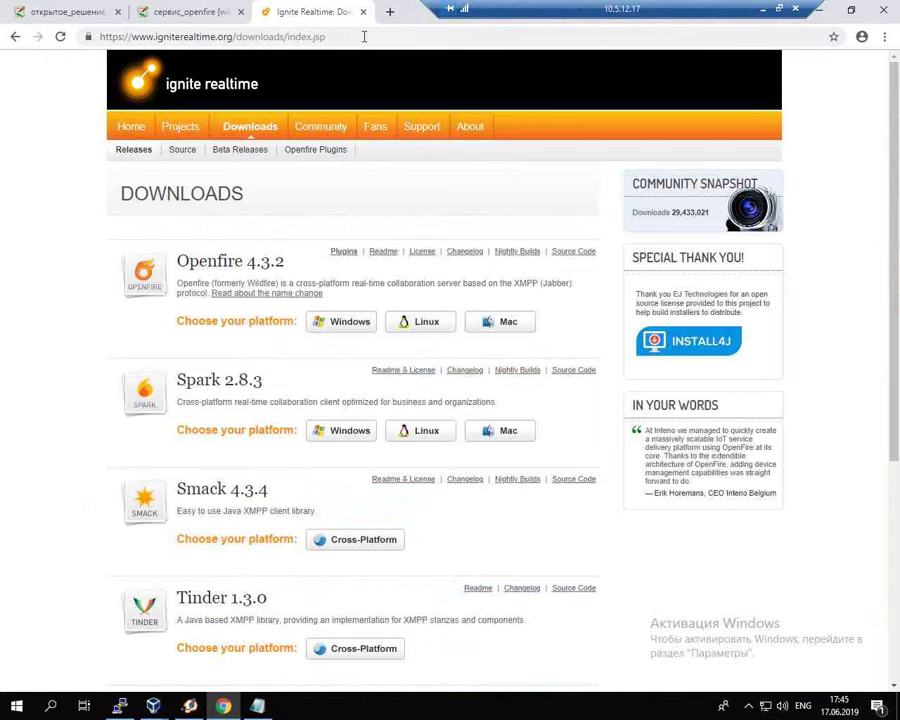
click(366, 15)
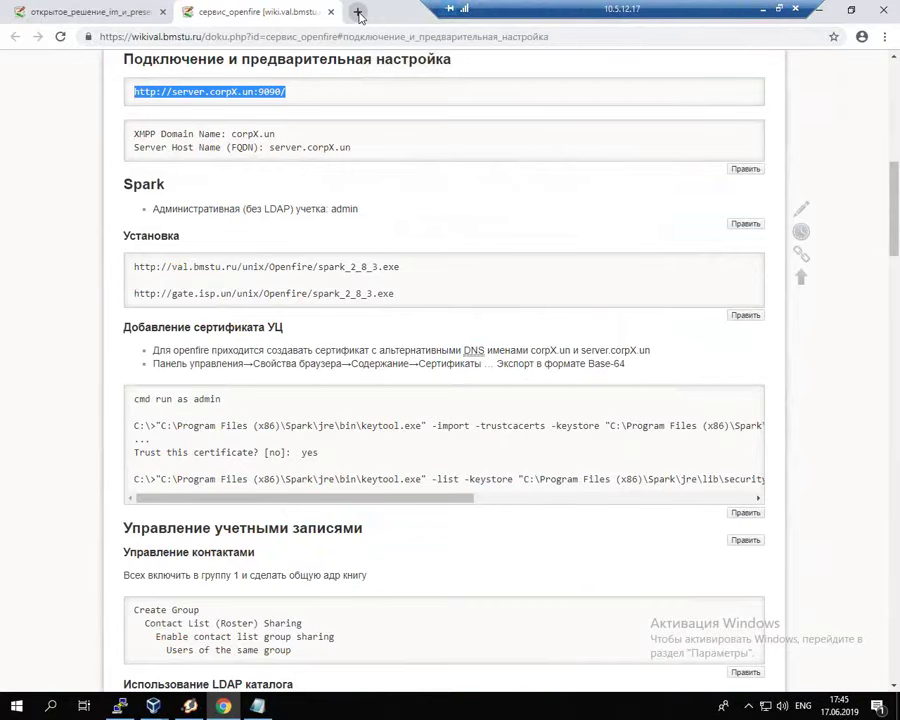
click(409, 14)
key(ctrl+v)
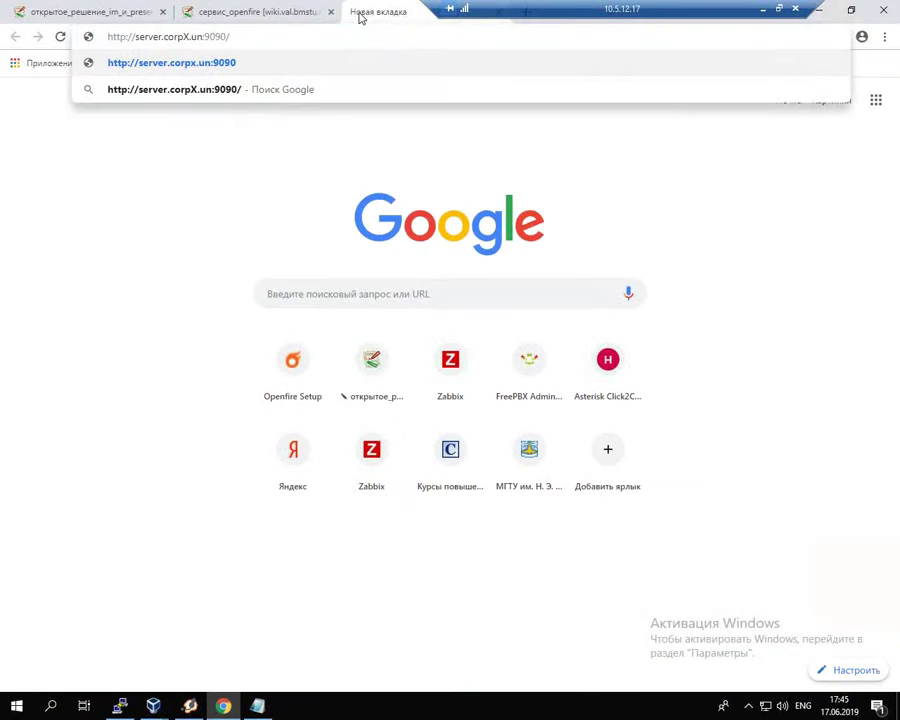
key(BackSpace)
key(BackSpace)
key(BackSpace)
key(BackSpace)
key(BackSpace)
key(BackSpace)
key(BackSpace)
key(BackSpace)
key(BackSpace)
key(BackSpace)
key(BackSpace)
key(BackSpace)
key(BackSpace)
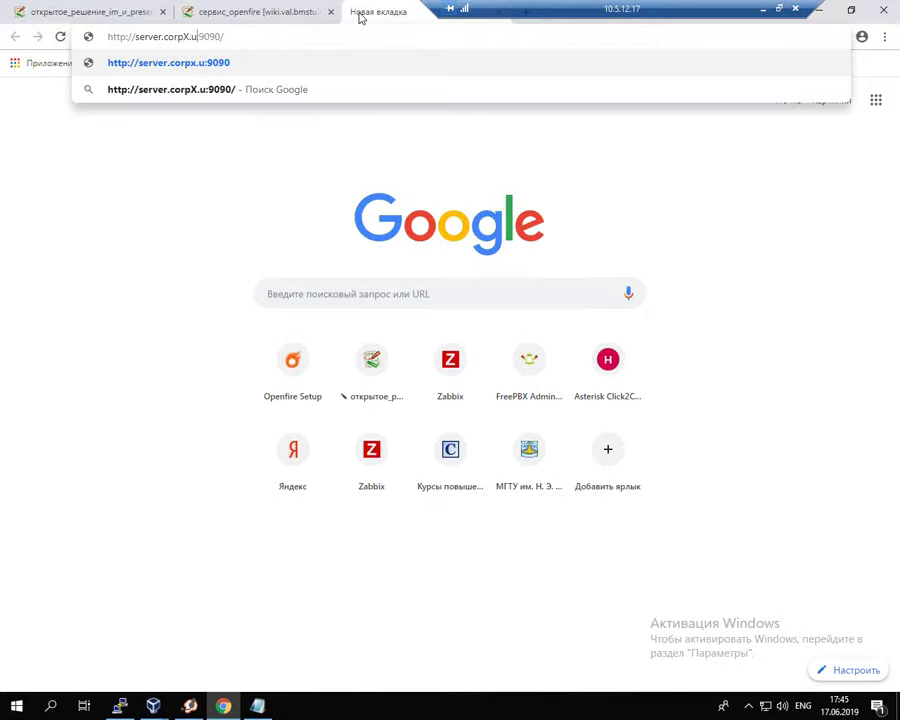
key(BackSpace)
key(BackSpace)
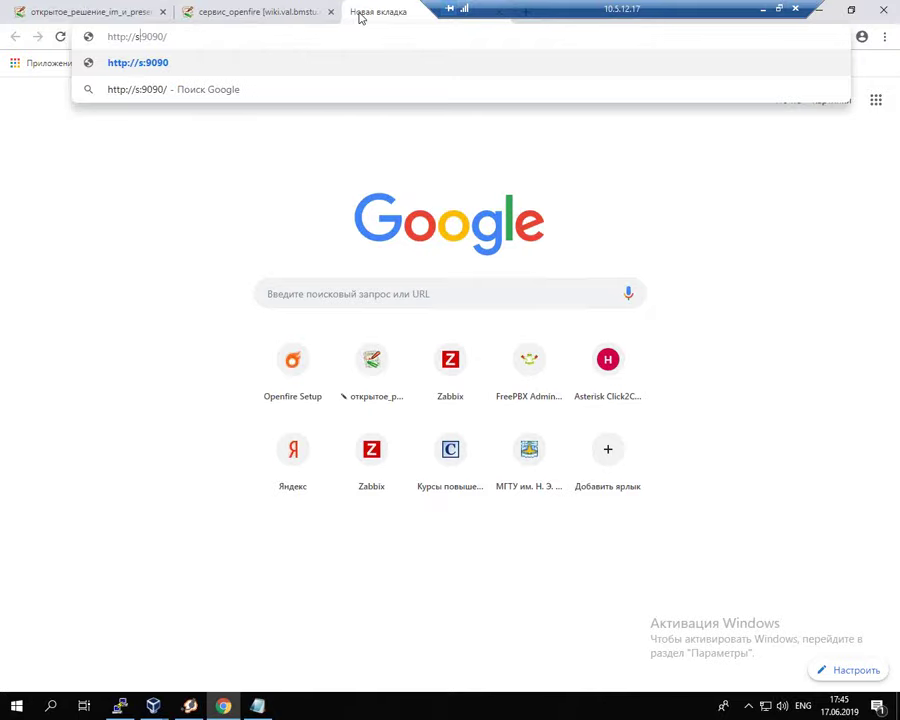
text(109.)
key(BackSpace)
key(BackSpace)
text(.)
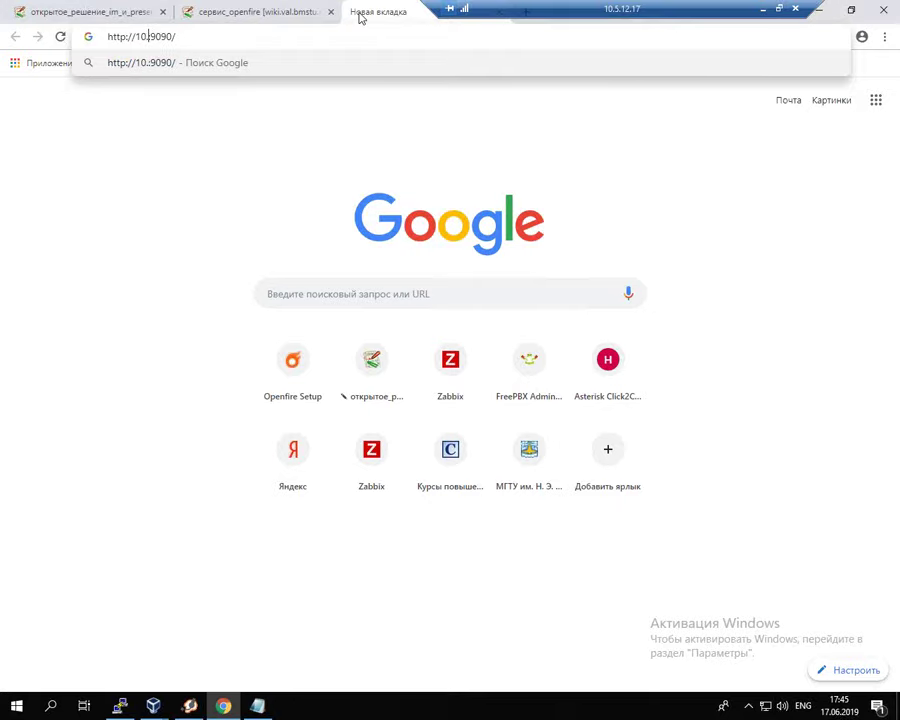
click(155, 706)
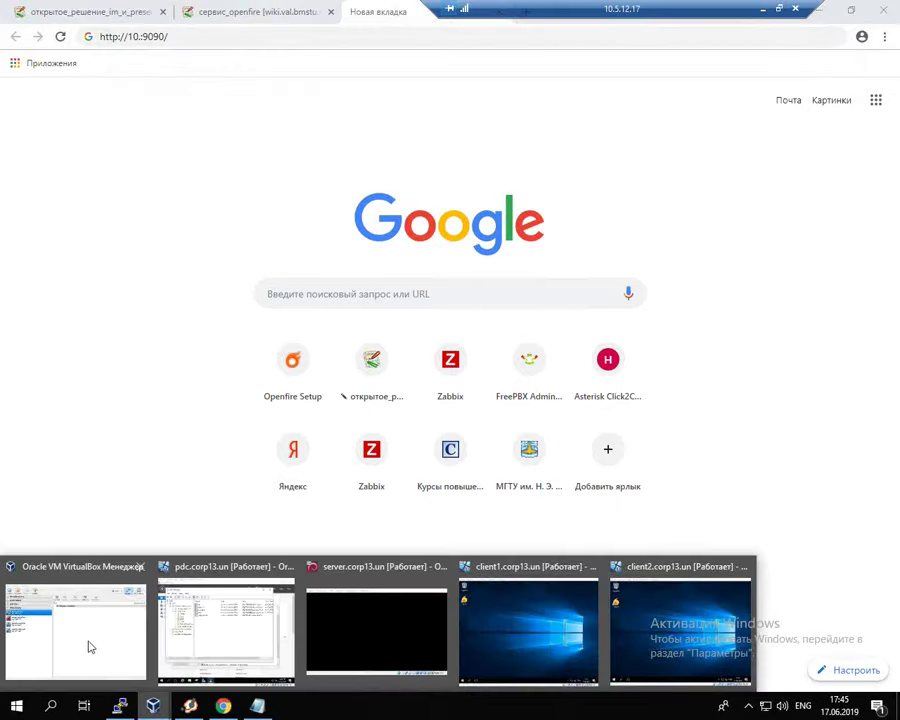
click(70, 645)
click(115, 248)
click(110, 268)
click(108, 303)
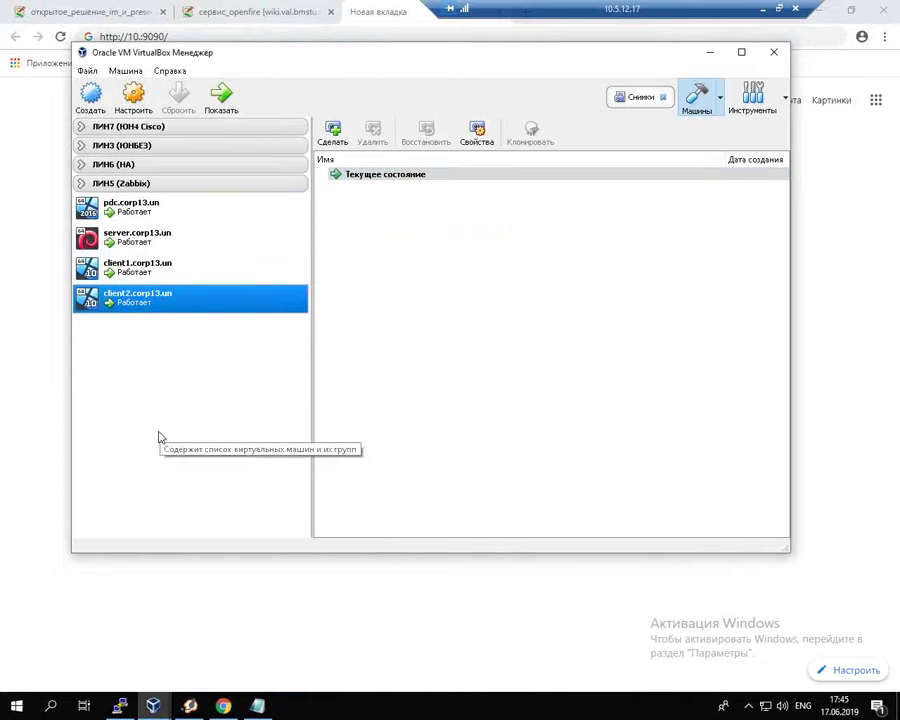
click(115, 268)
click(127, 248)
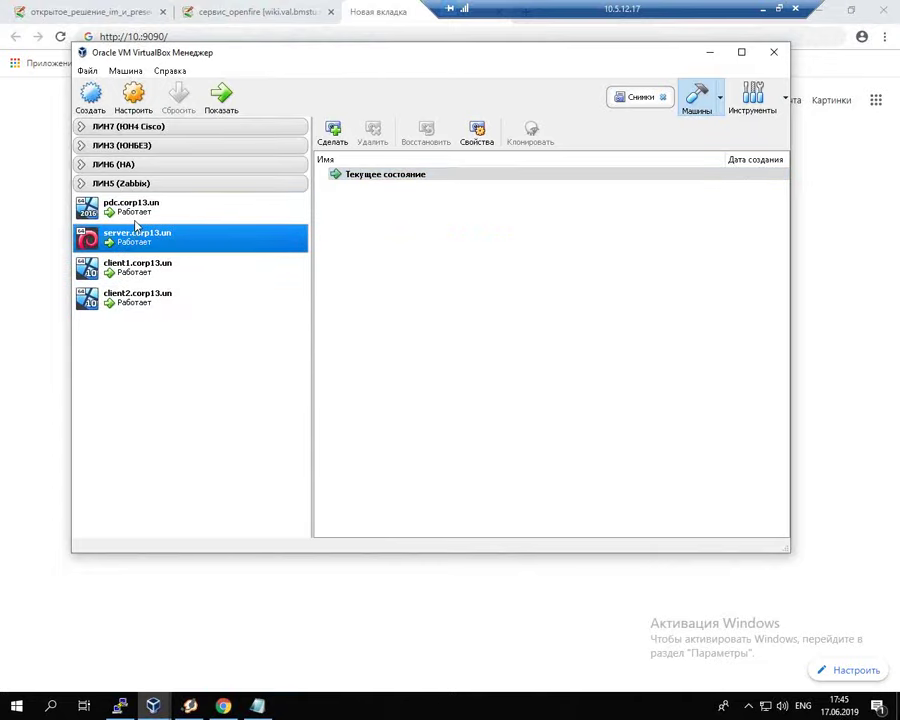
click(135, 210)
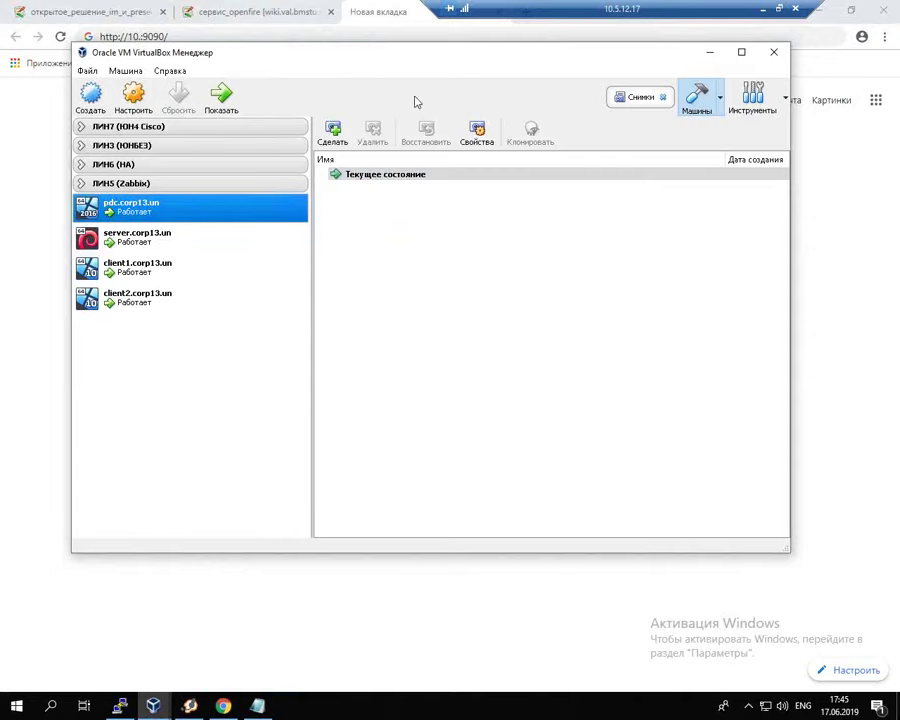
click(778, 54)
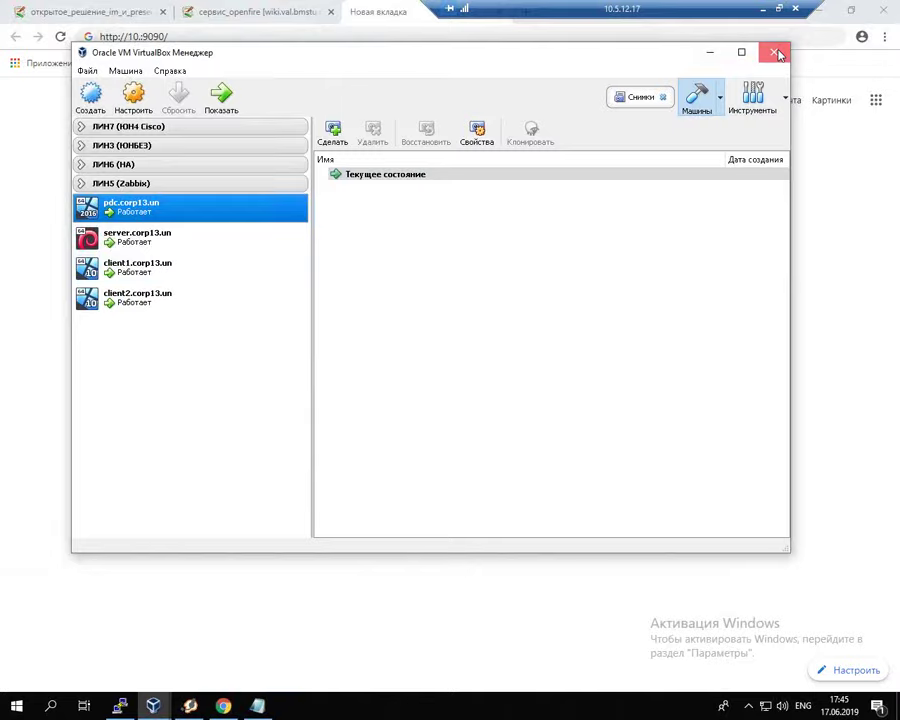
click(776, 52)
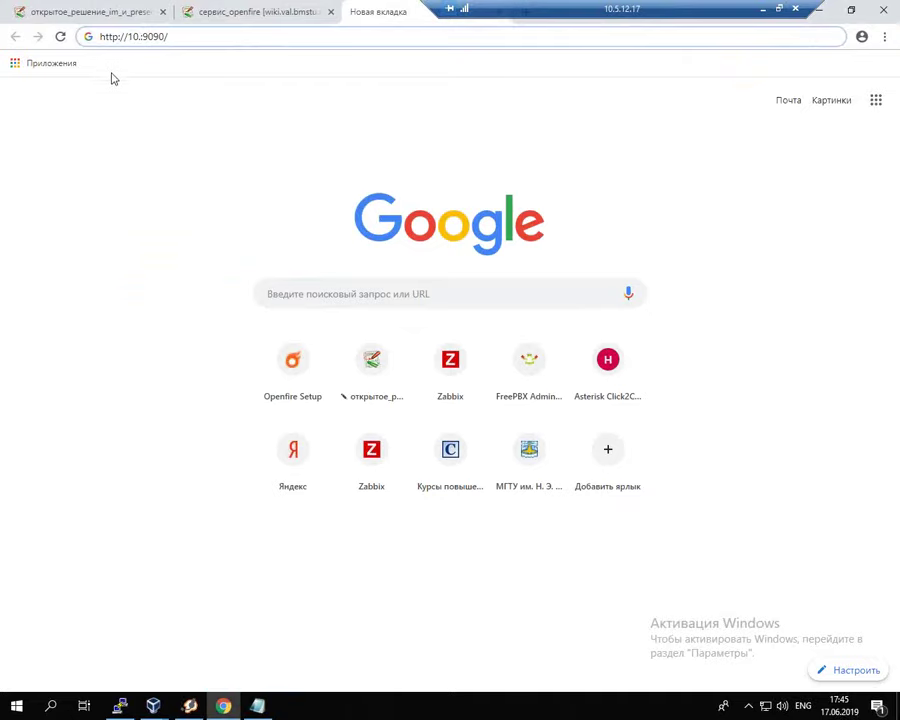
text(5.)
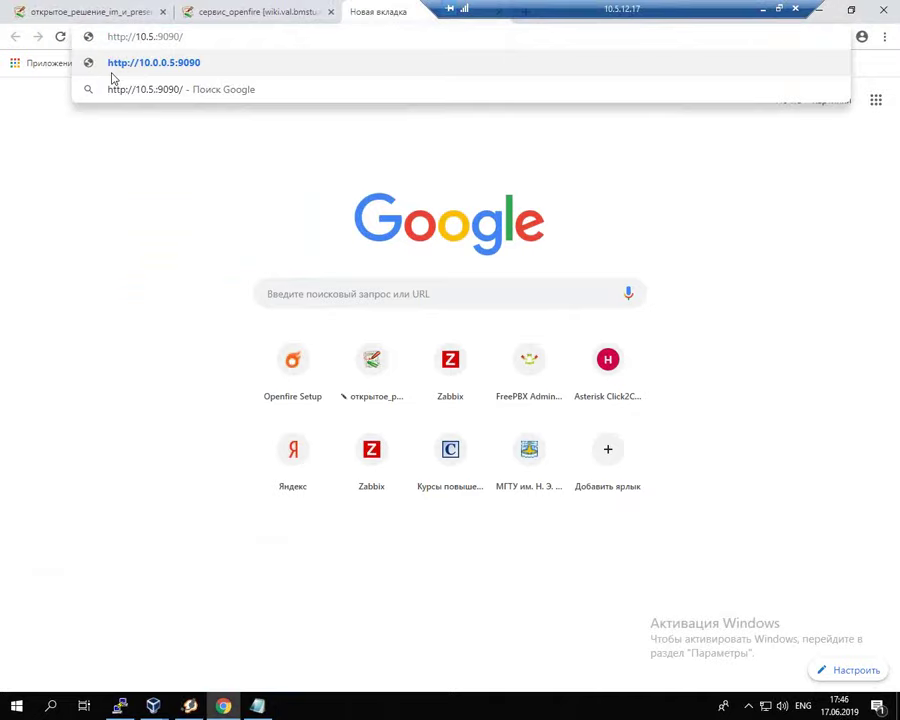
text(12)
text(.)
text(11)
key(BackSpace)
key(BackSpace)
text(213)
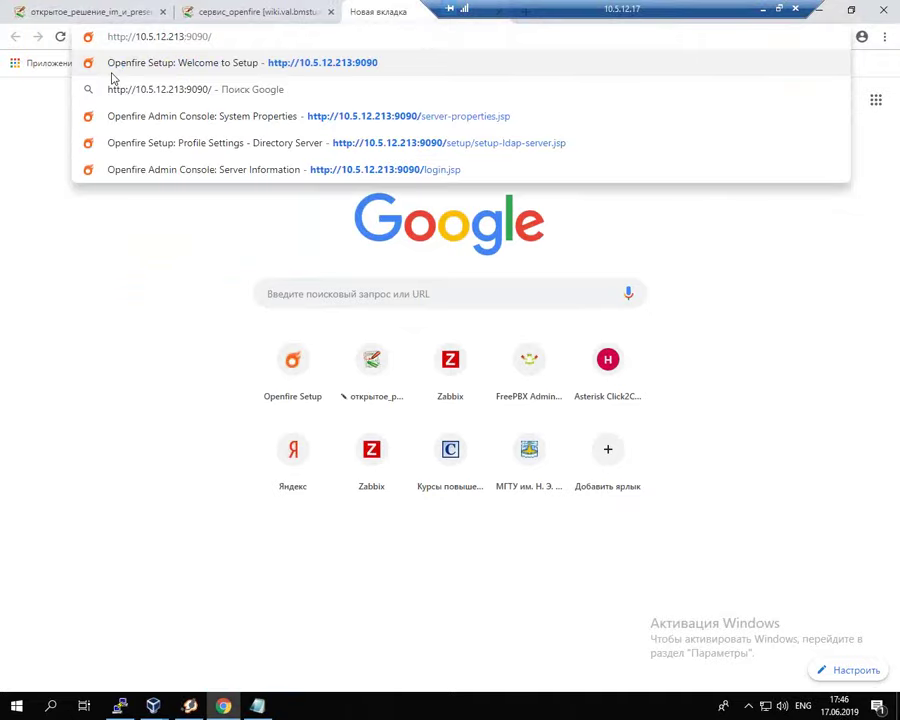
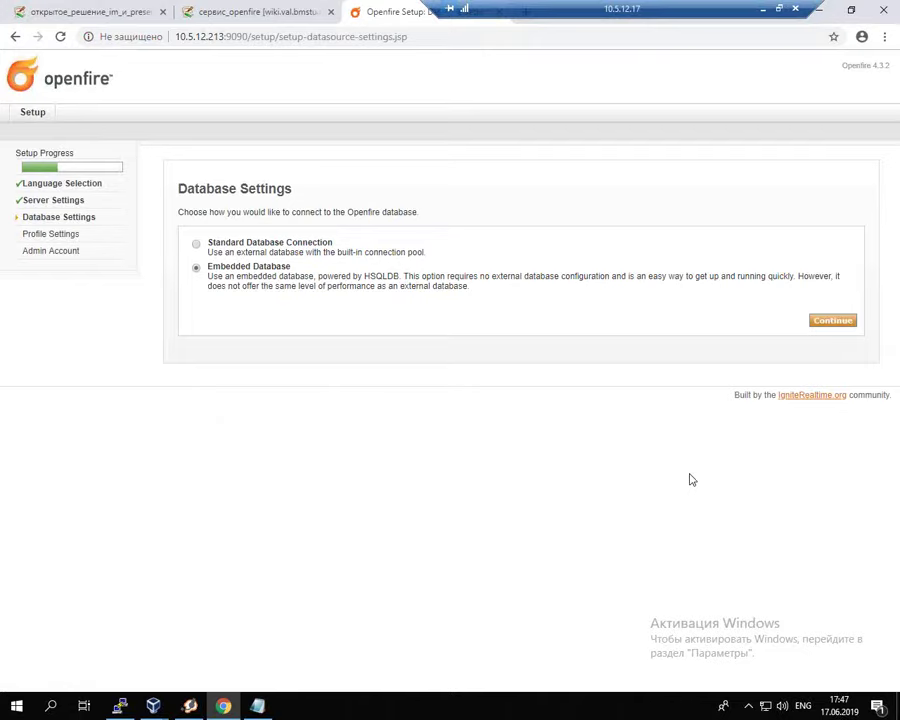
Step: Accept the embedded database and choose Directory Server (LDAP) for users and groups
click(831, 321)
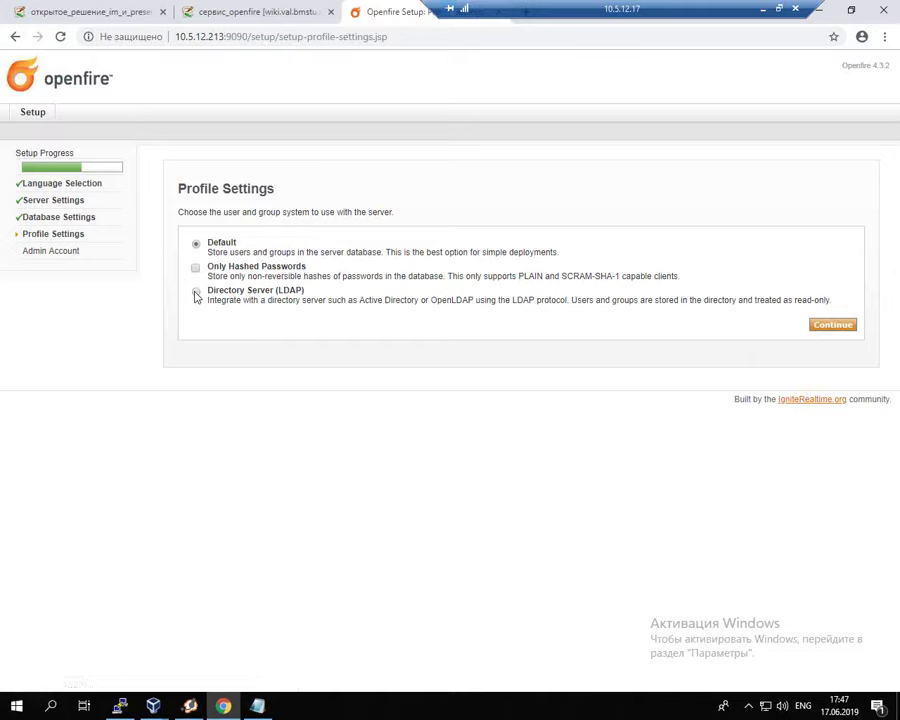
click(196, 293)
click(838, 331)
drag(278, 291, 302, 292)
click(34, 6)
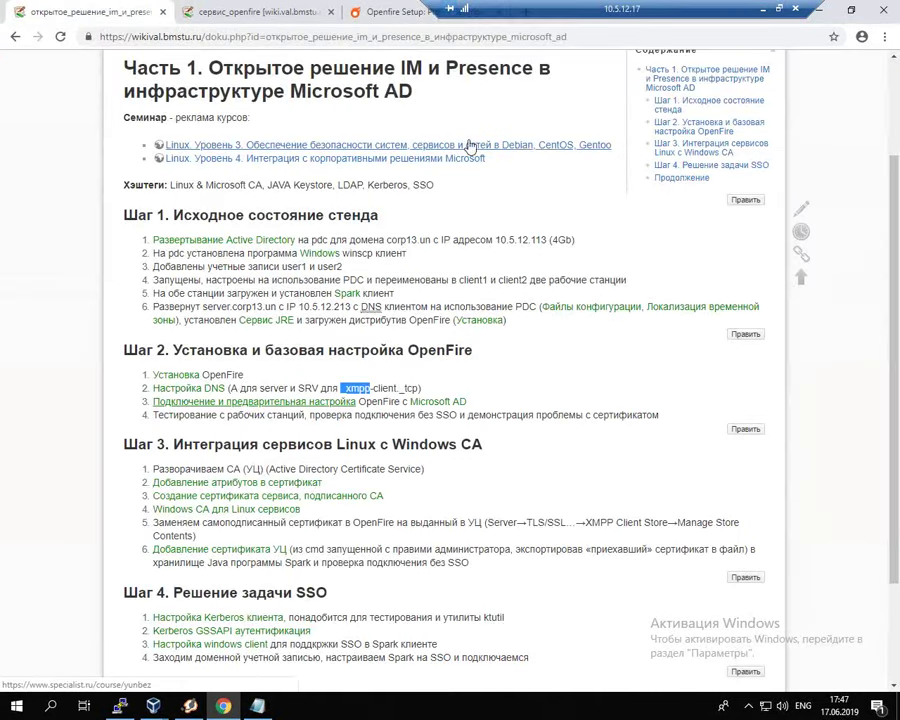
drag(614, 145, 236, 117)
drag(466, 165, 248, 170)
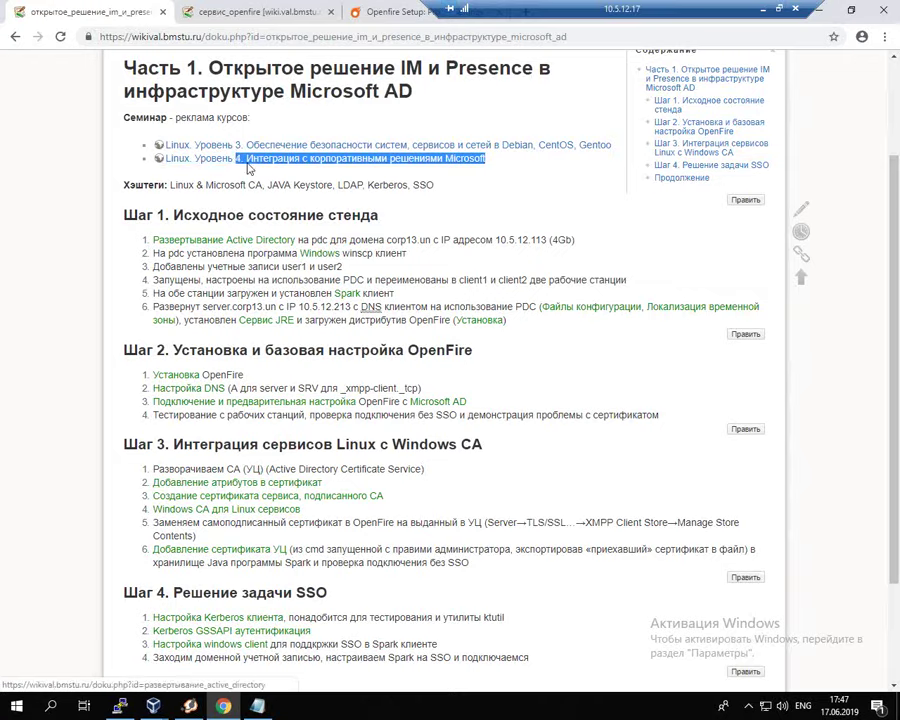
click(508, 172)
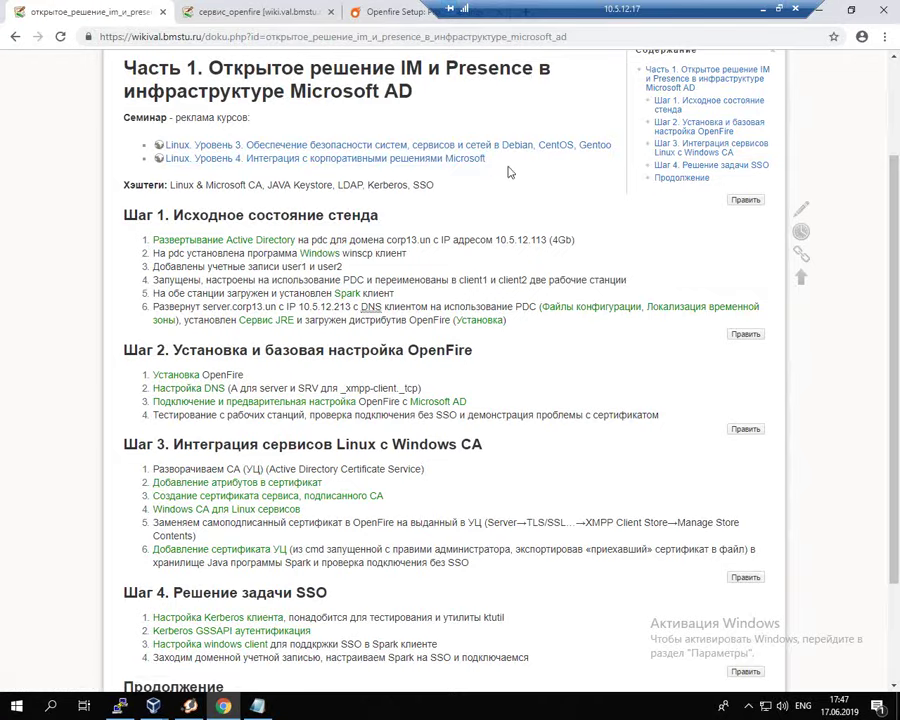
drag(488, 160, 246, 160)
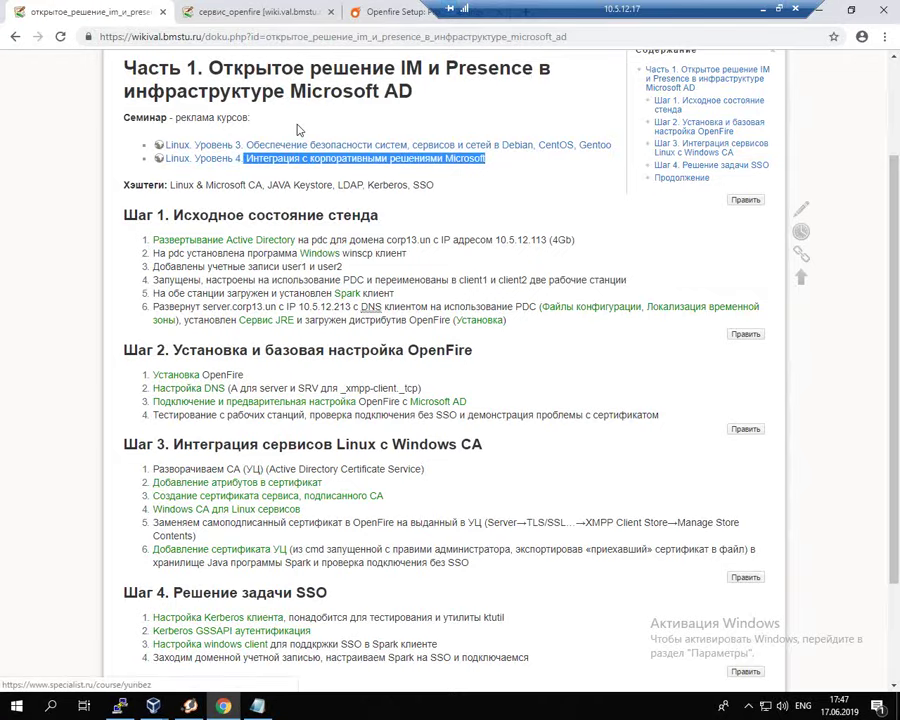
click(378, 16)
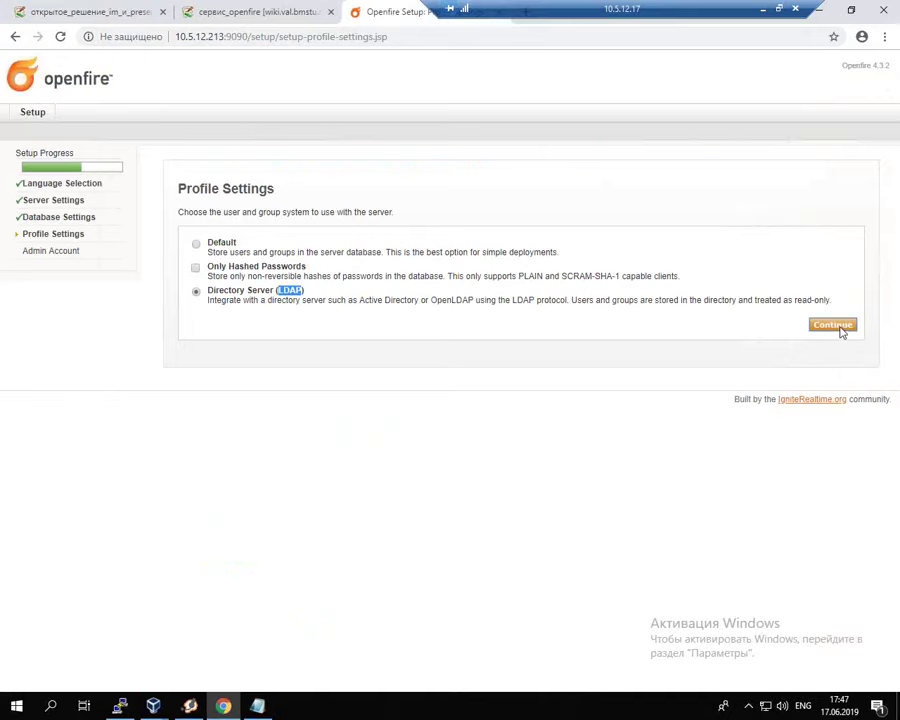
Step: Set the LDAP server type to Active Directory
click(836, 326)
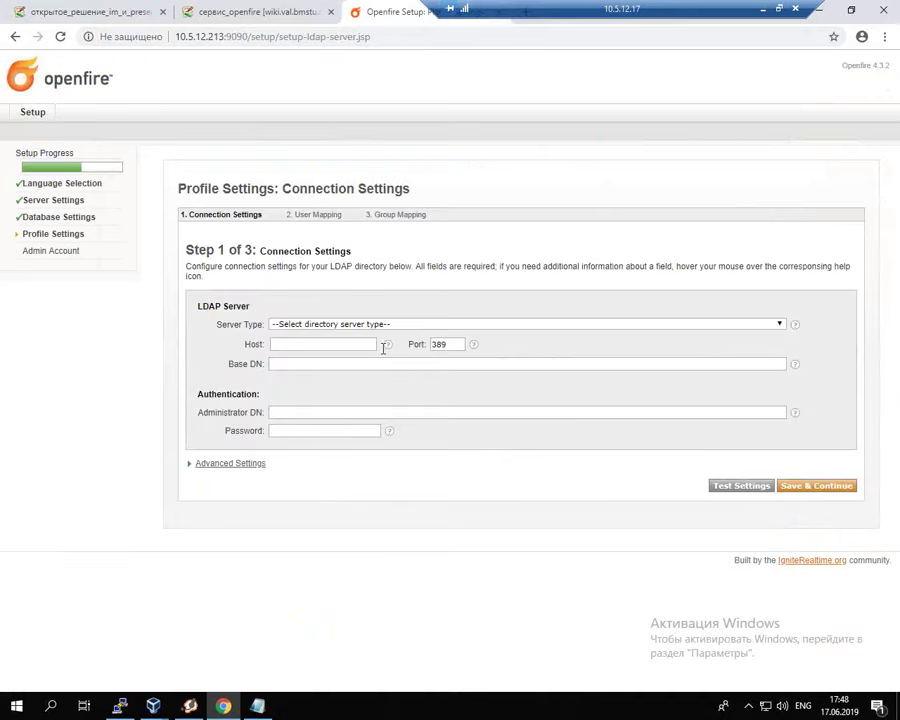
click(408, 328)
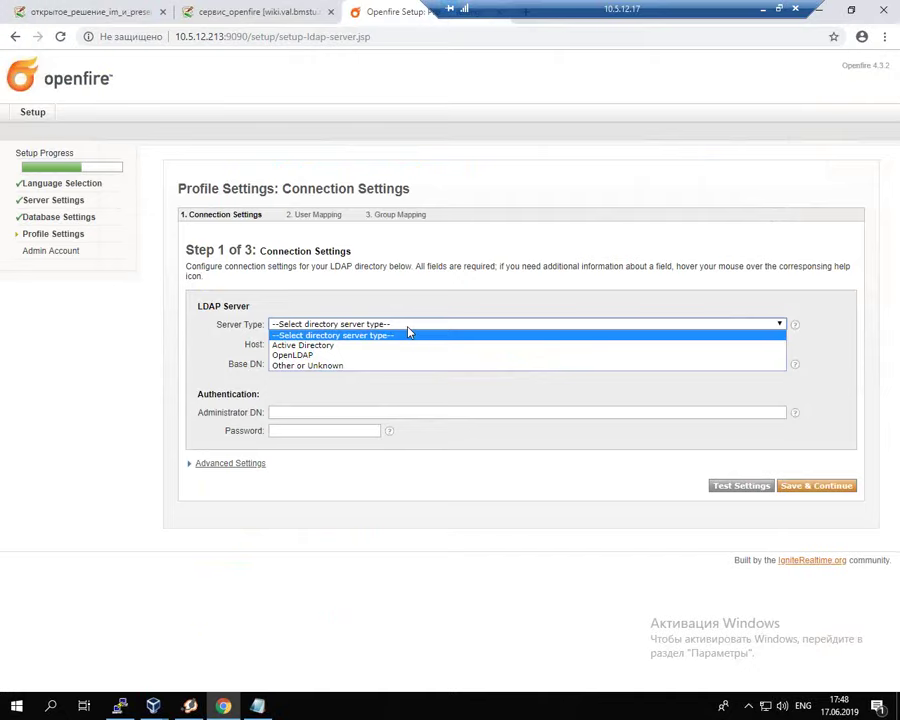
click(352, 346)
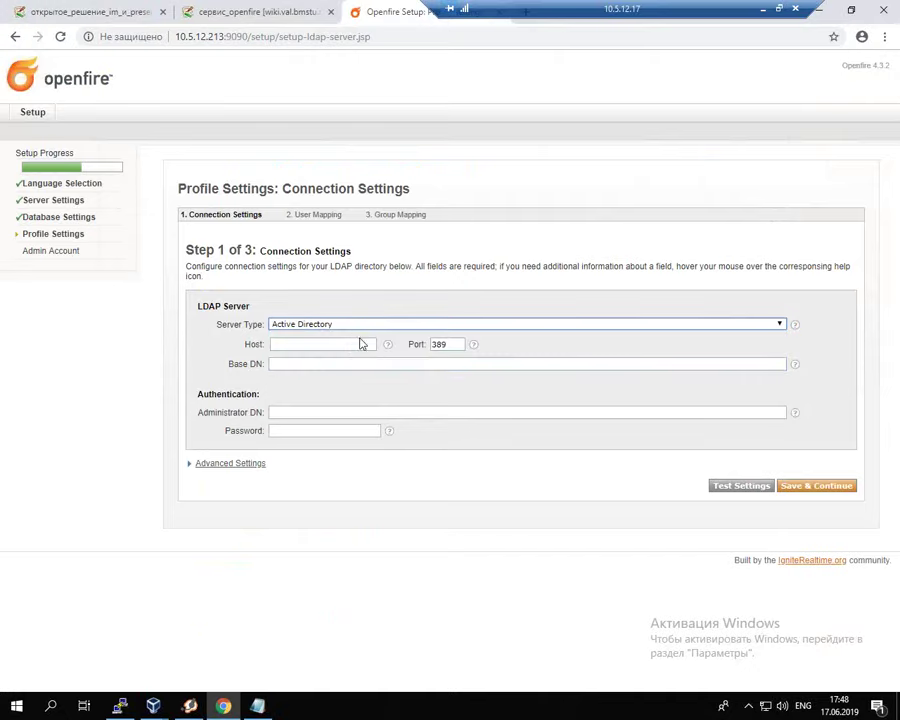
click(375, 326)
click(375, 325)
Step: Enter host pdc and fill Base DN with cn="Users",dc="corp13",dc="un"
click(345, 342)
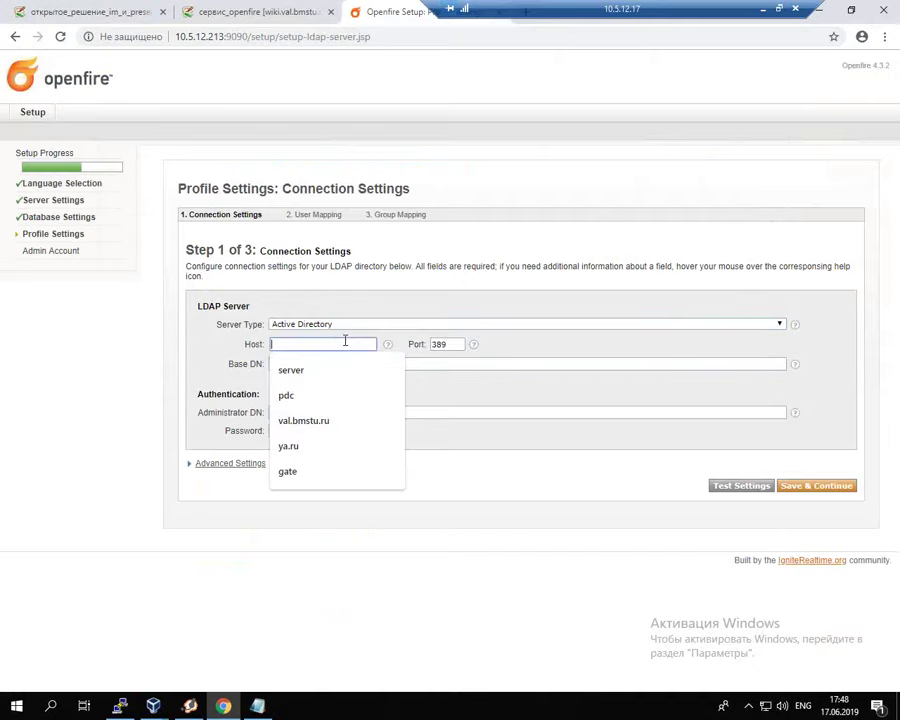
text(pdc)
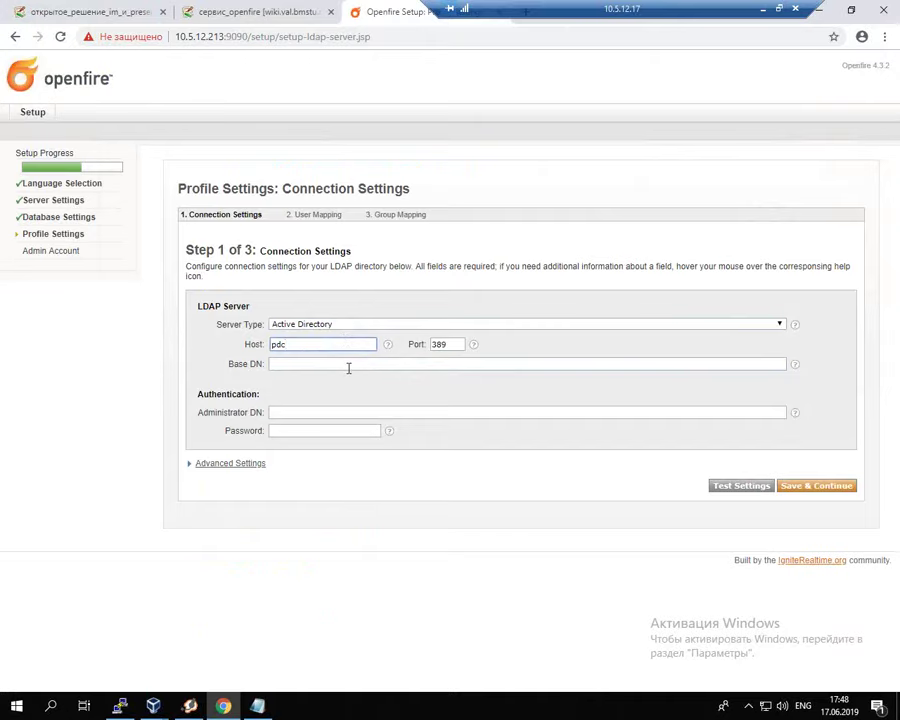
click(349, 366)
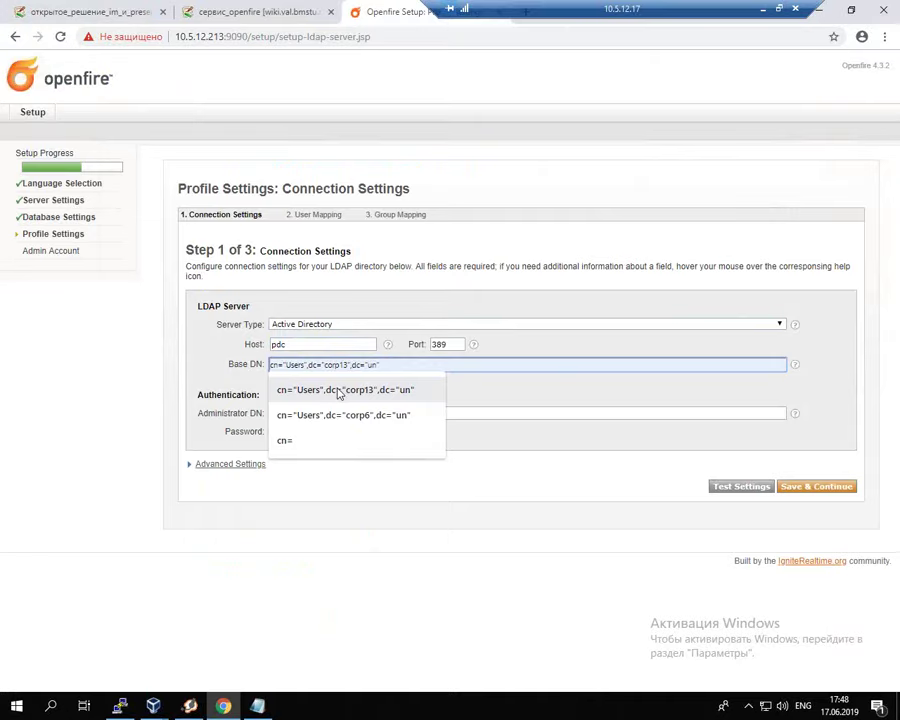
click(338, 391)
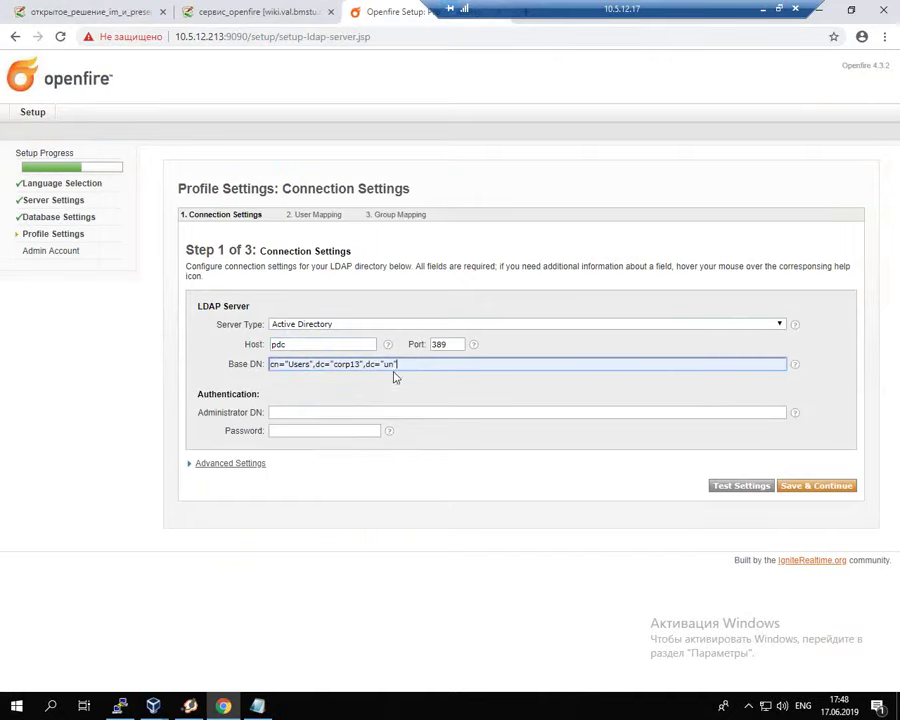
drag(311, 366, 288, 366)
click(153, 706)
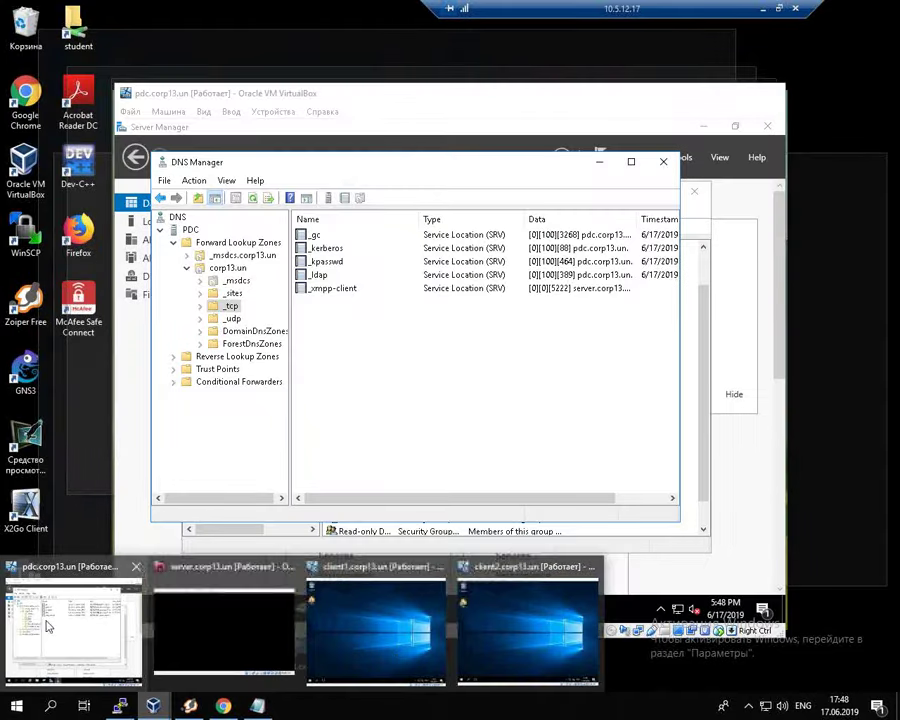
click(58, 629)
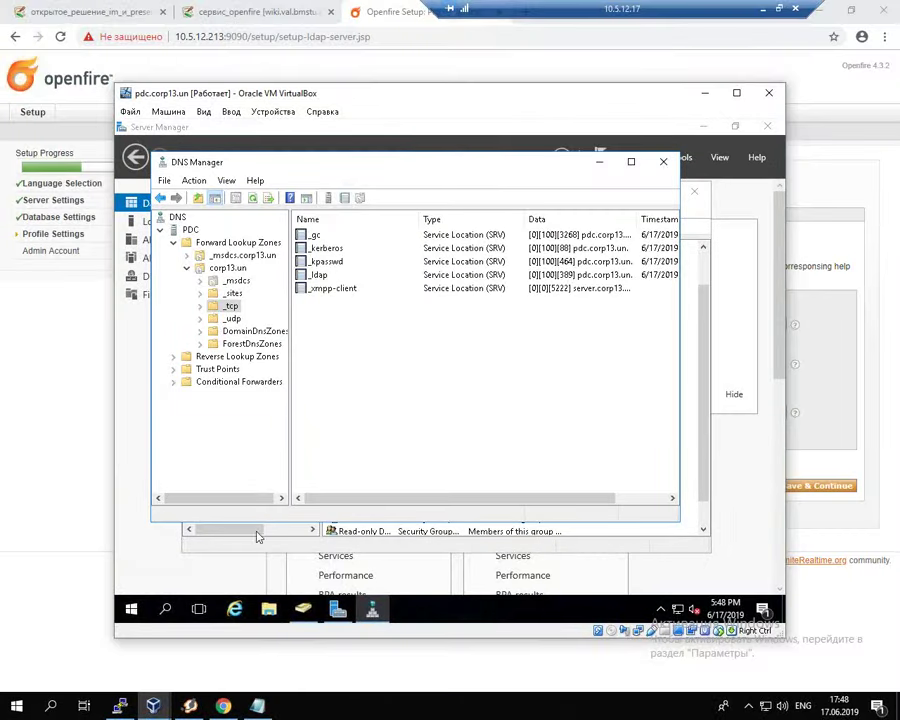
click(258, 531)
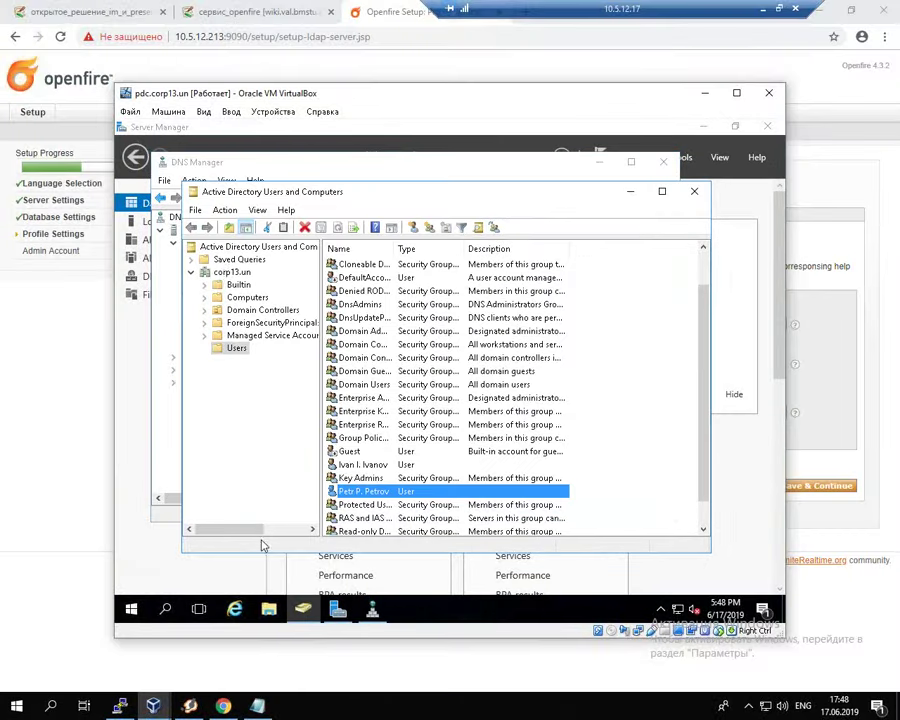
click(233, 271)
click(236, 348)
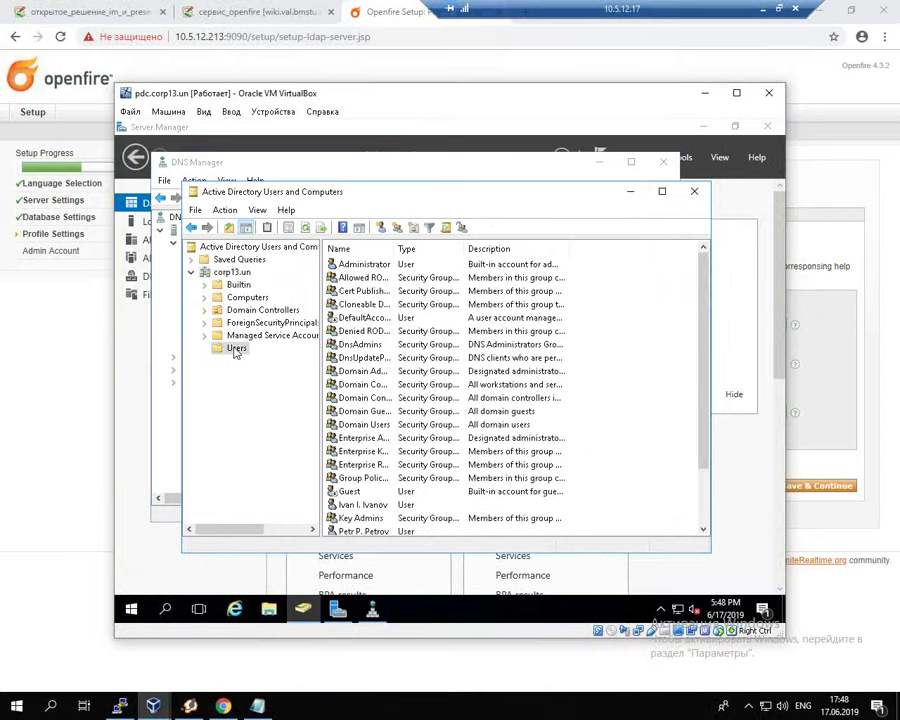
click(370, 505)
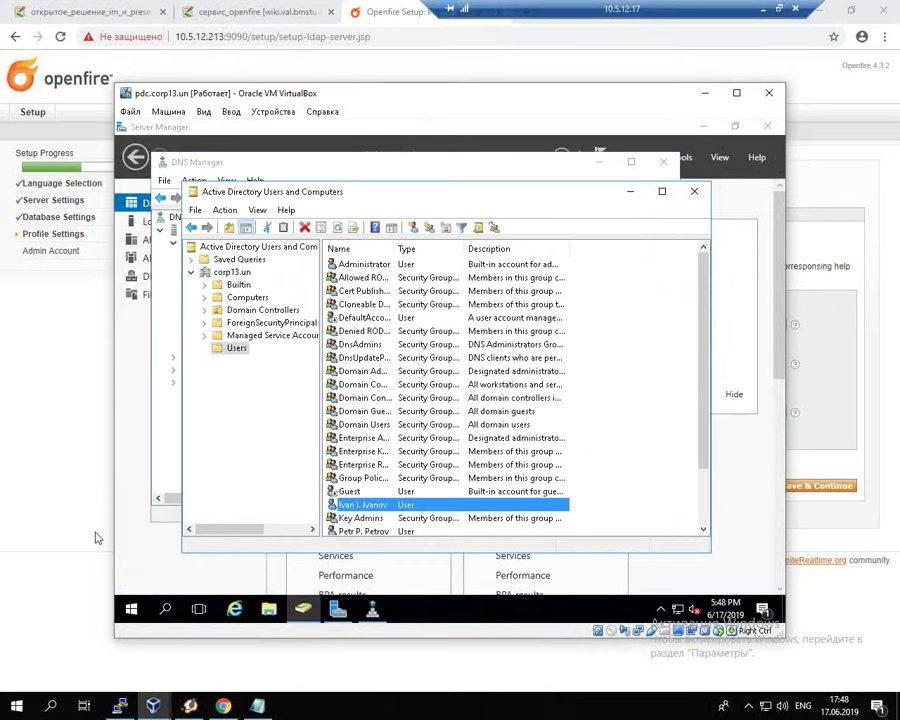
click(233, 708)
click(424, 363)
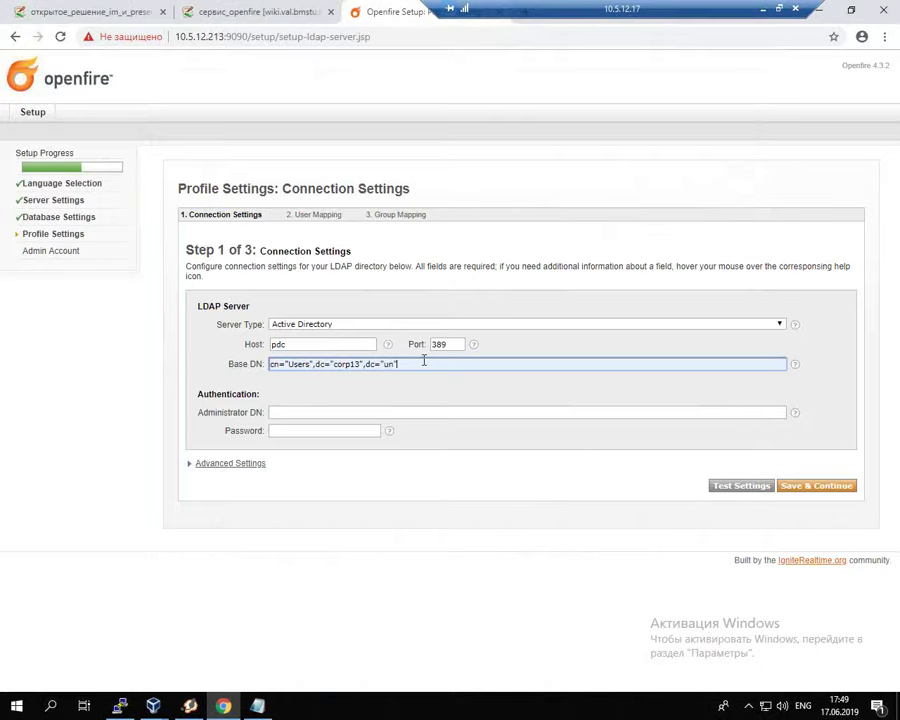
Step: Fill in the corp13 Administrator DN and the administrator password
click(410, 412)
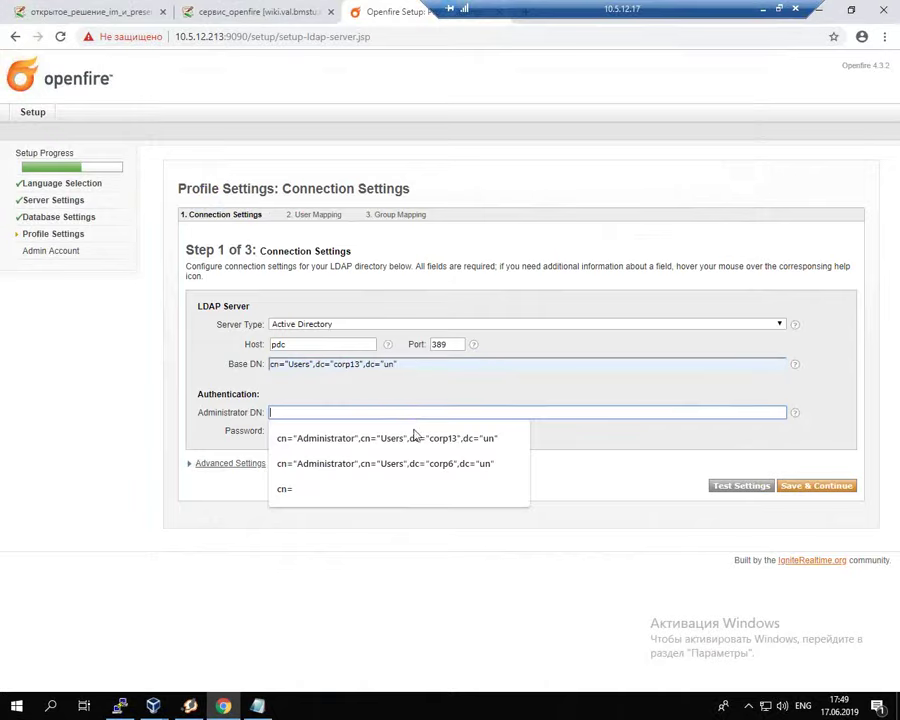
click(419, 438)
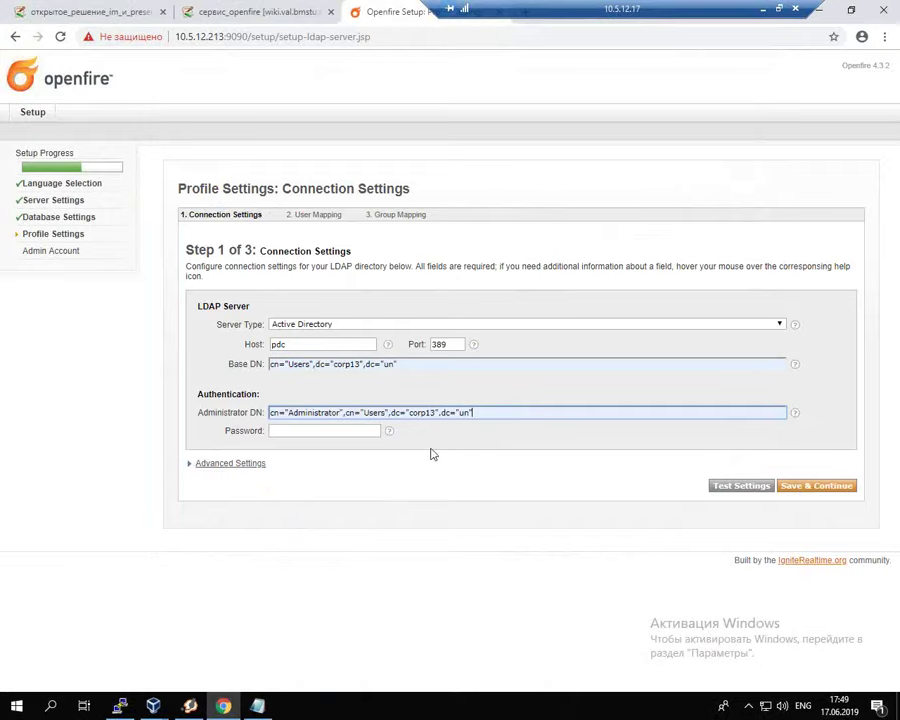
click(370, 430)
text(********)
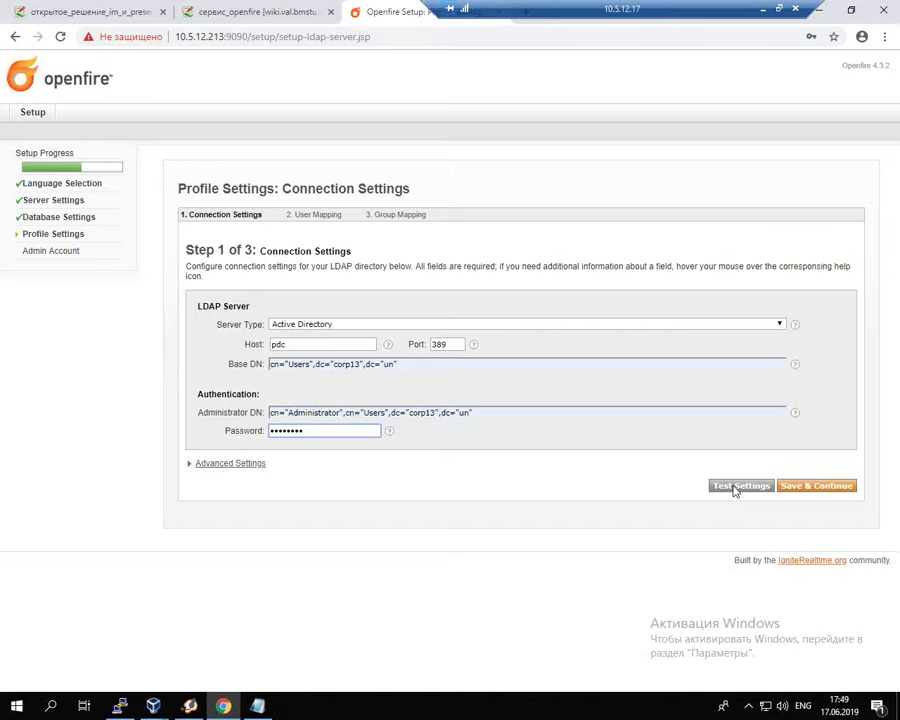
Step: Test the LDAP connection successfully and save it to reach User Mapping
click(737, 487)
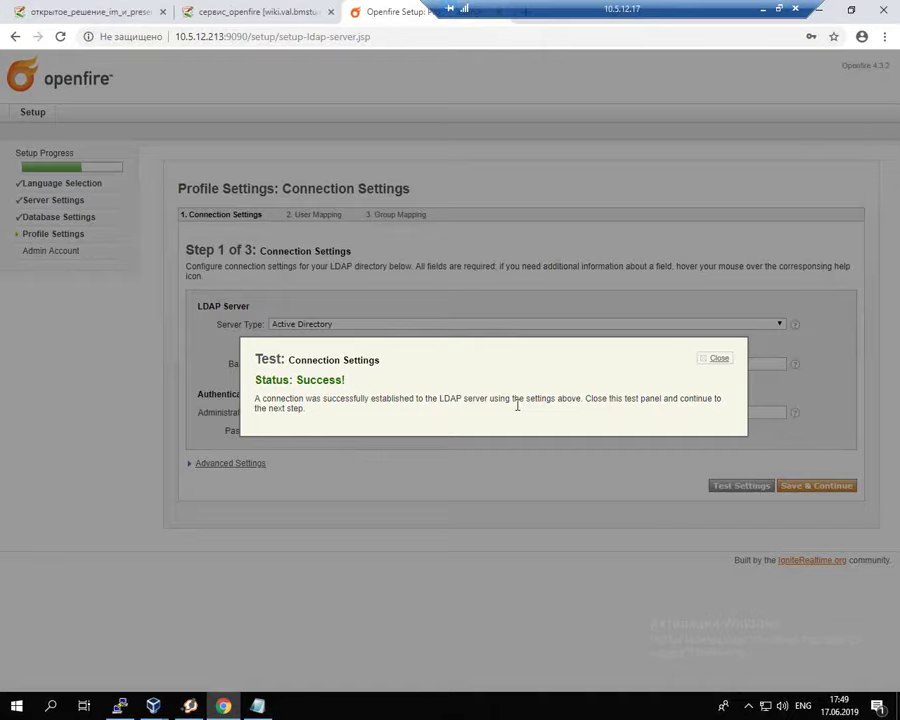
click(724, 364)
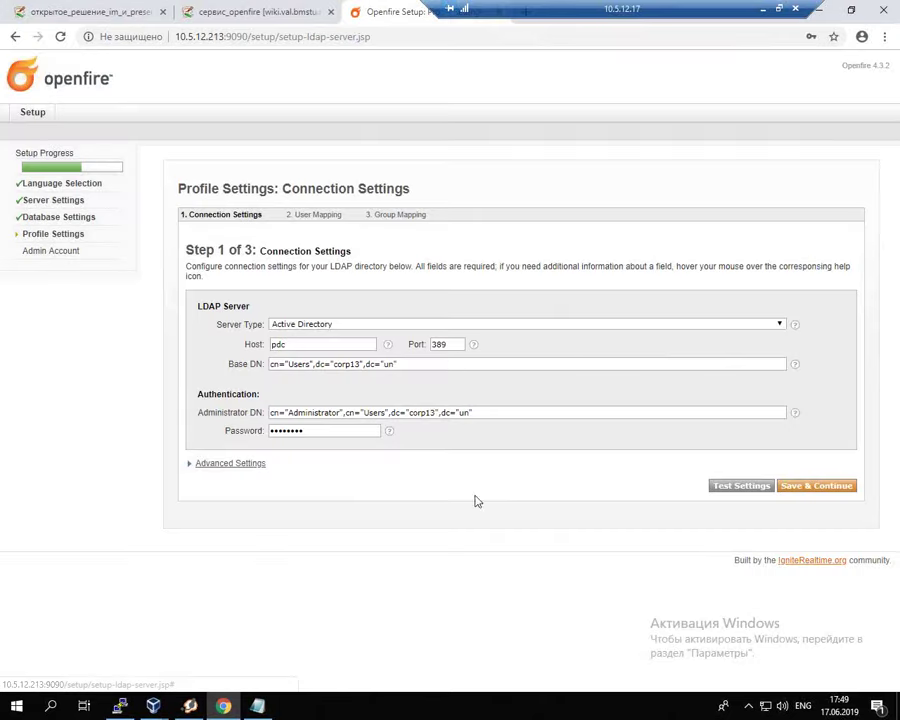
click(816, 486)
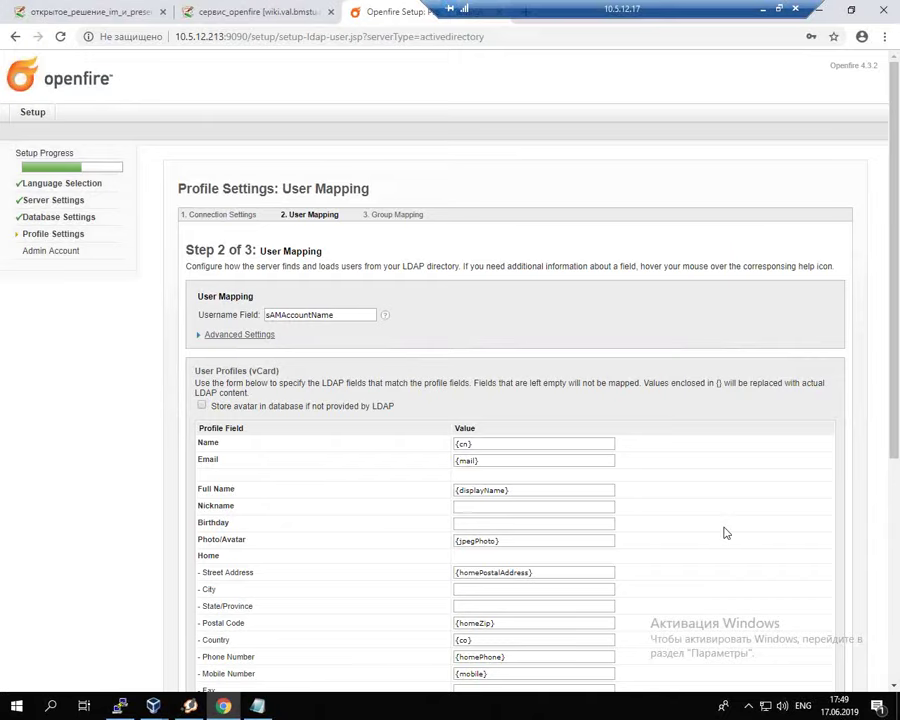
Step: Test the default sAMAccountName user mapping settings
scroll(729, 535, down, 5)
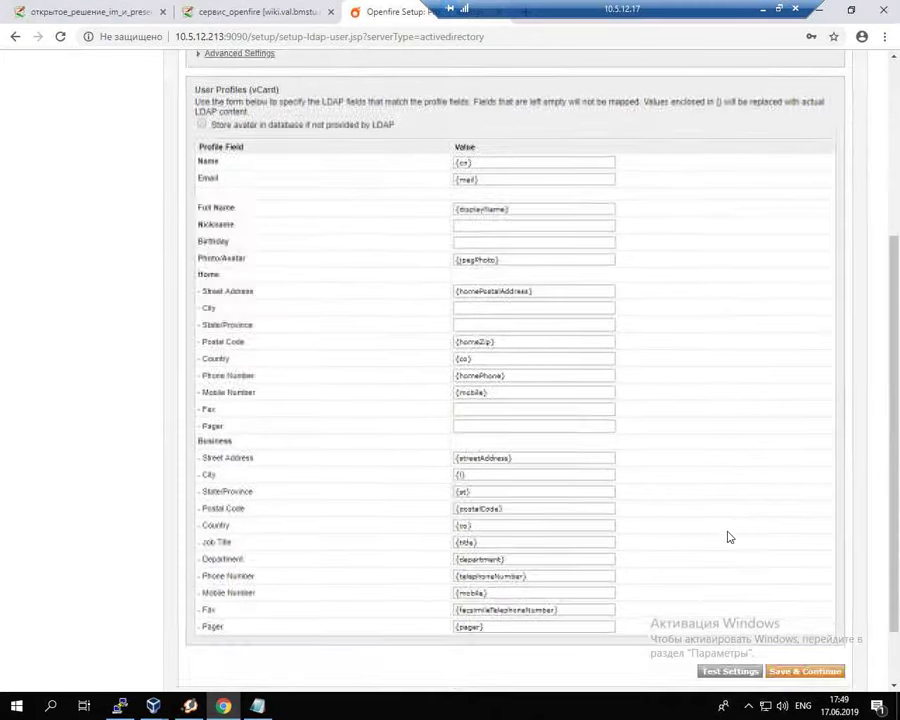
scroll(727, 494, up, 5)
scroll(727, 494, down, 5)
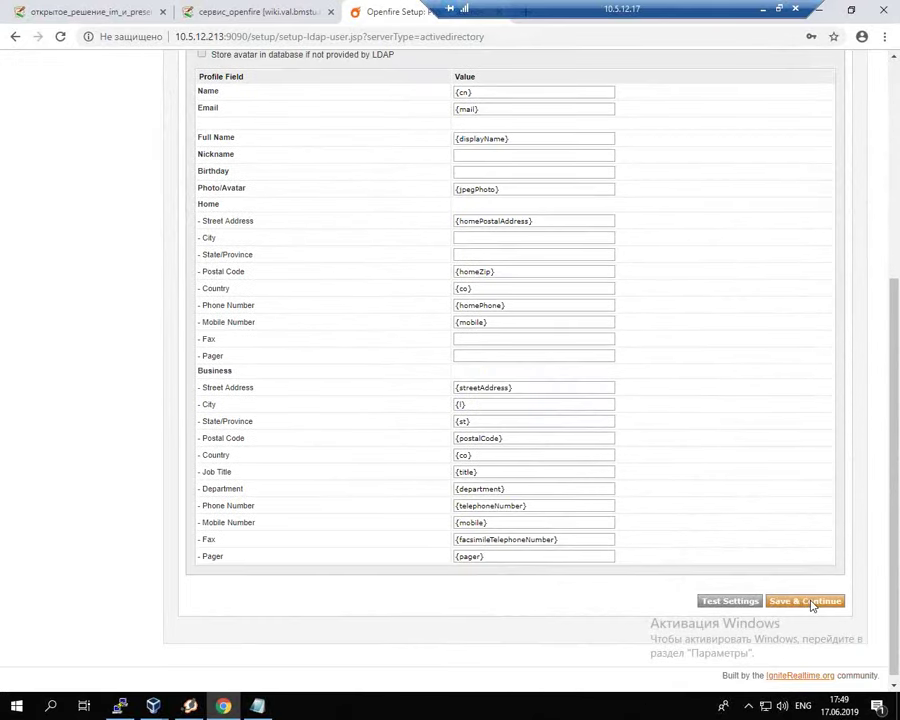
click(745, 606)
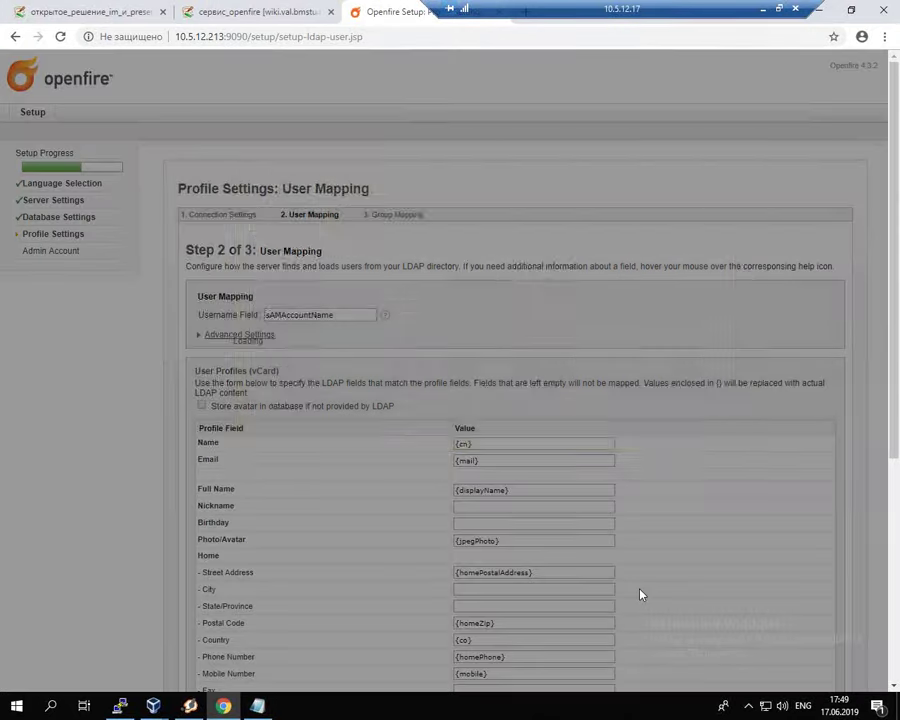
click(719, 185)
Step: Save the user mapping and accept the default group mapping
scroll(762, 514, down, 2)
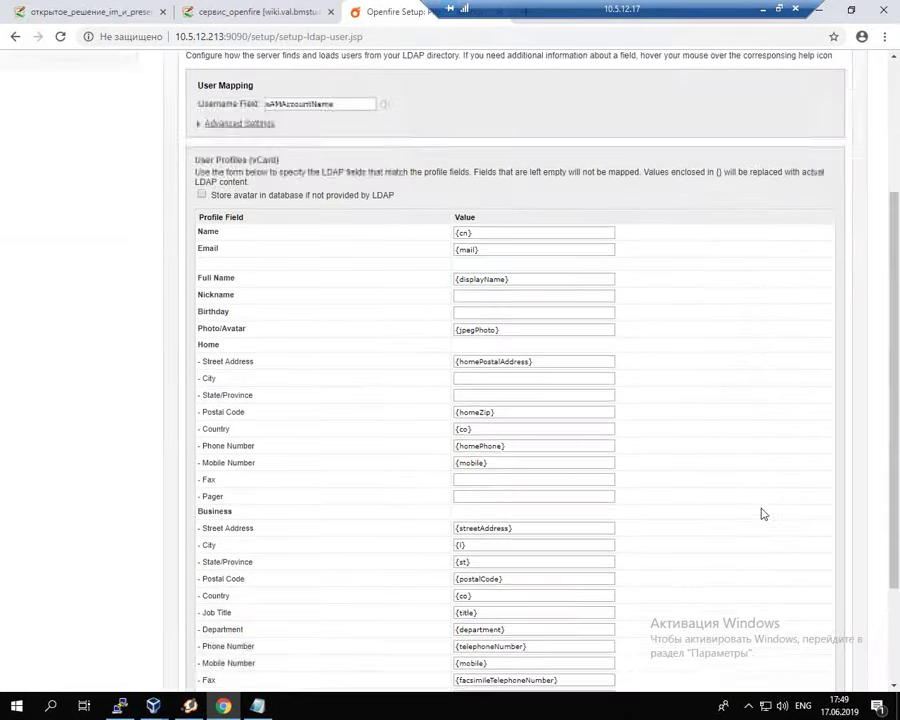
scroll(762, 514, down, 2)
click(800, 601)
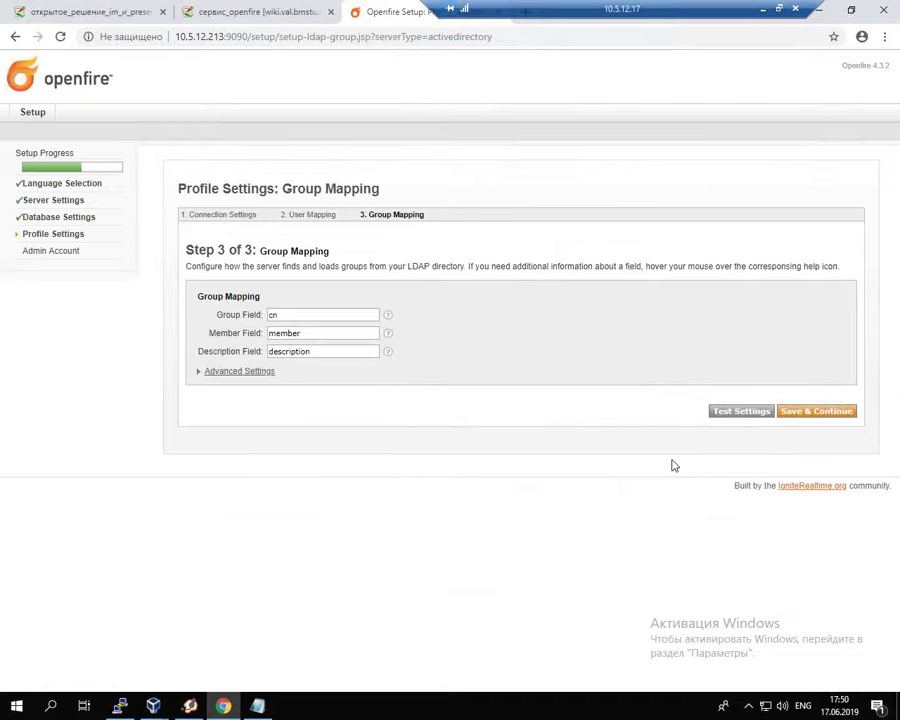
click(840, 413)
Step: Add Administrator to the Openfire admin account list
click(300, 244)
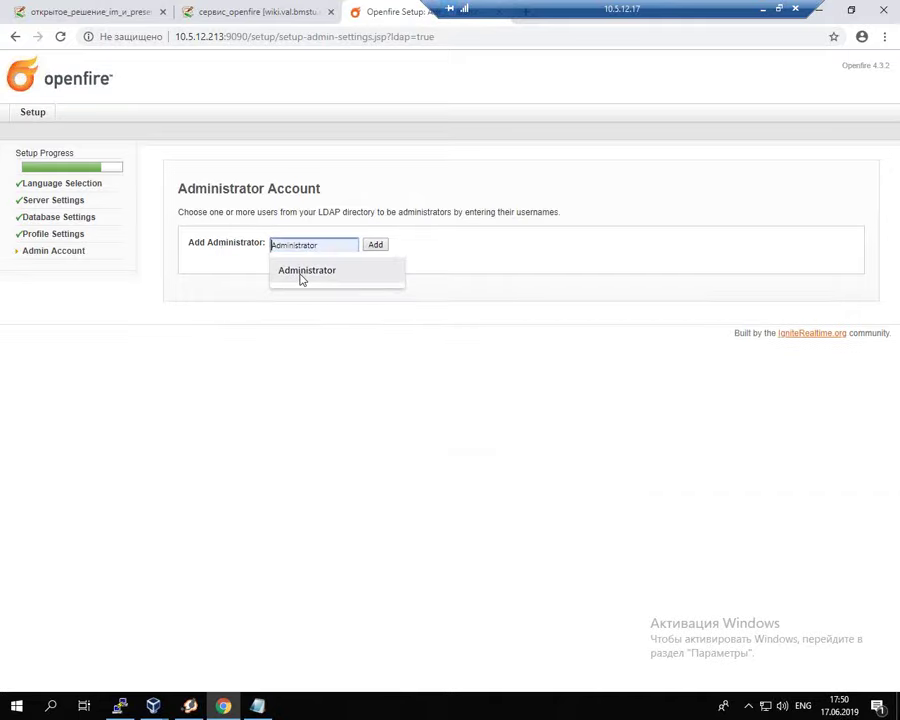
click(301, 274)
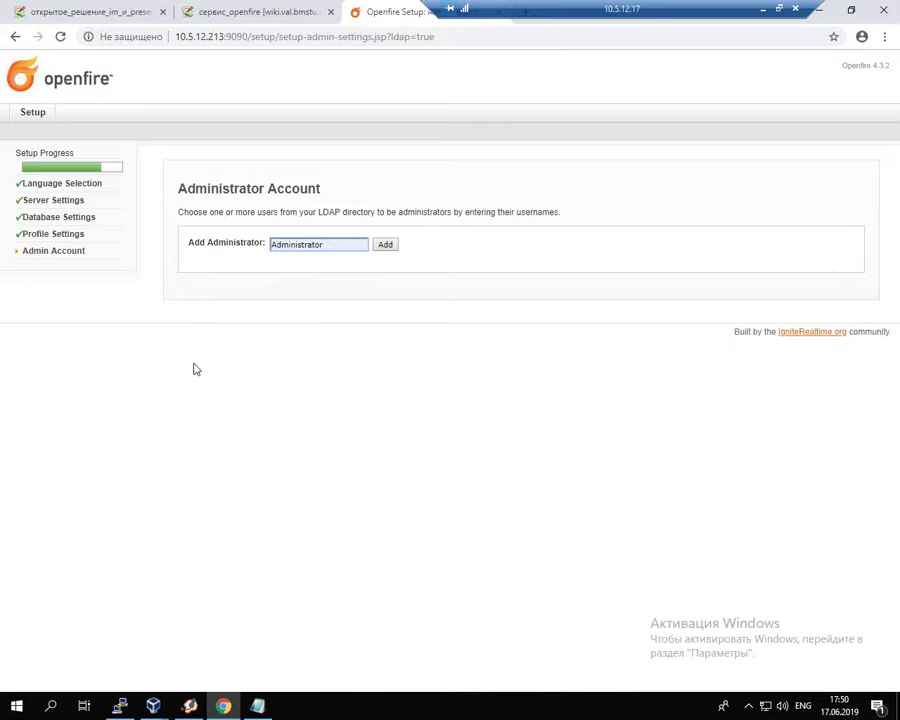
click(390, 247)
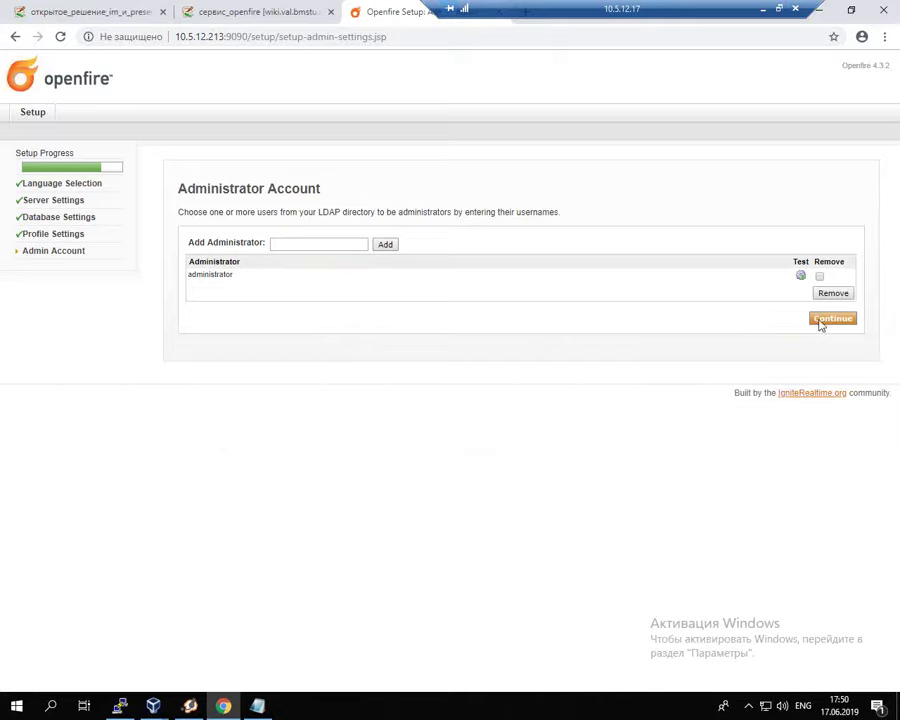
Step: Verify the administrator login authenticates successfully and finish setup
click(801, 276)
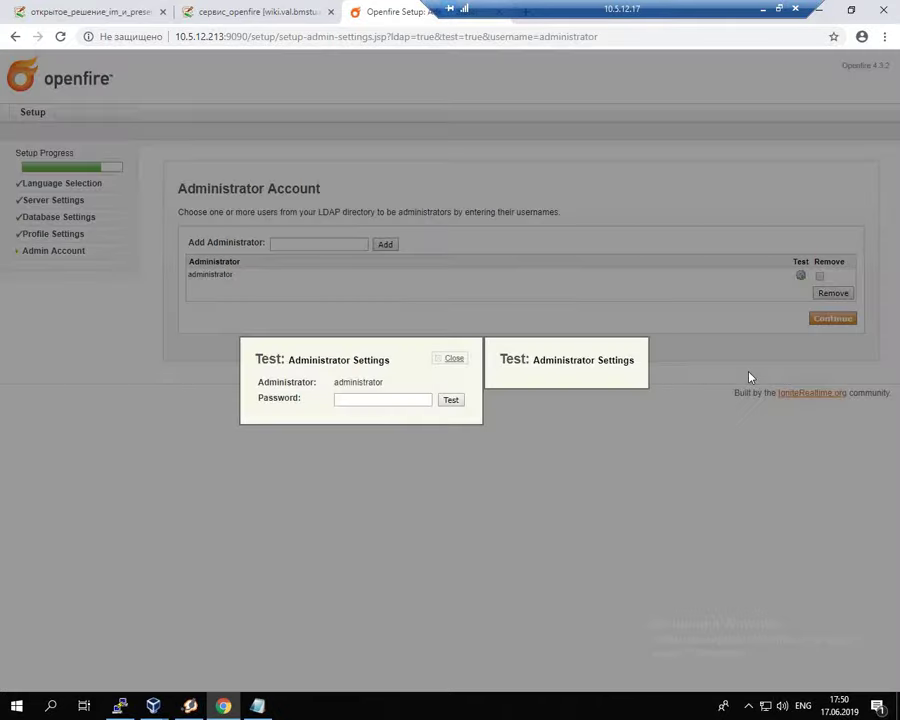
text(**********)
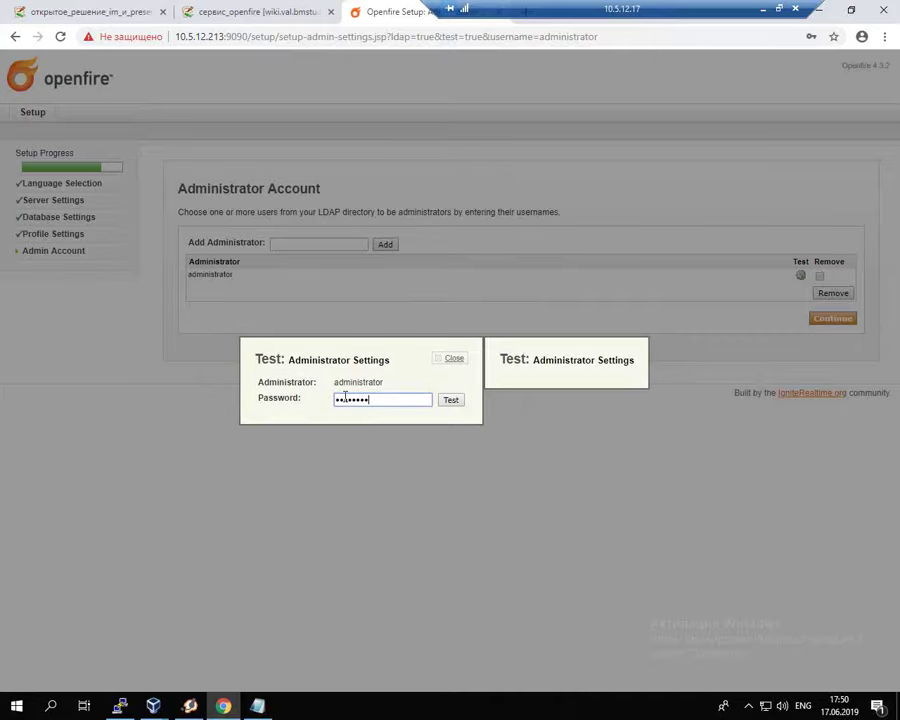
click(450, 400)
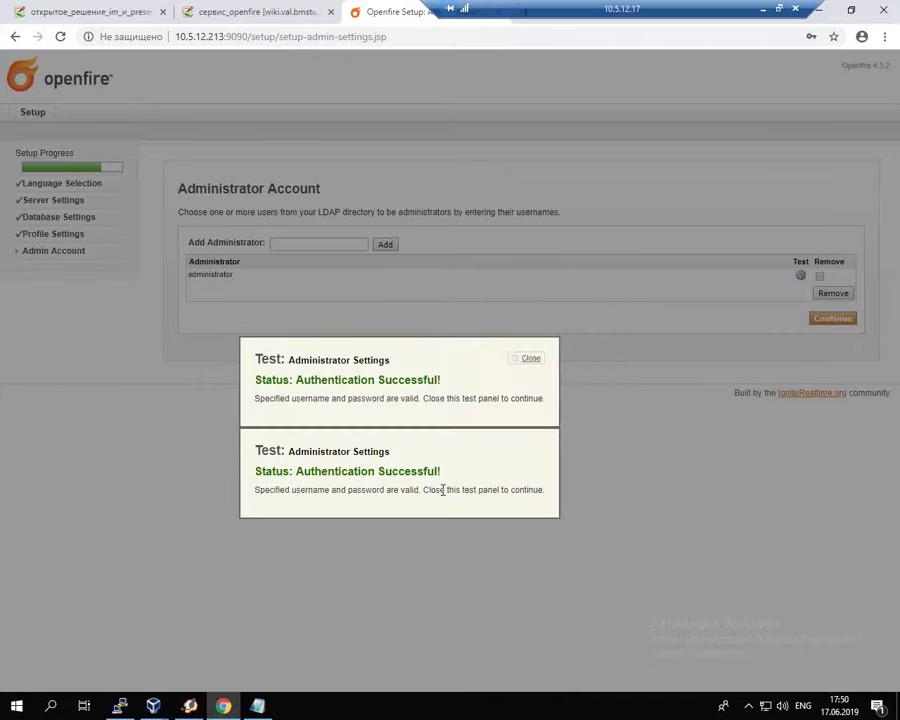
click(529, 359)
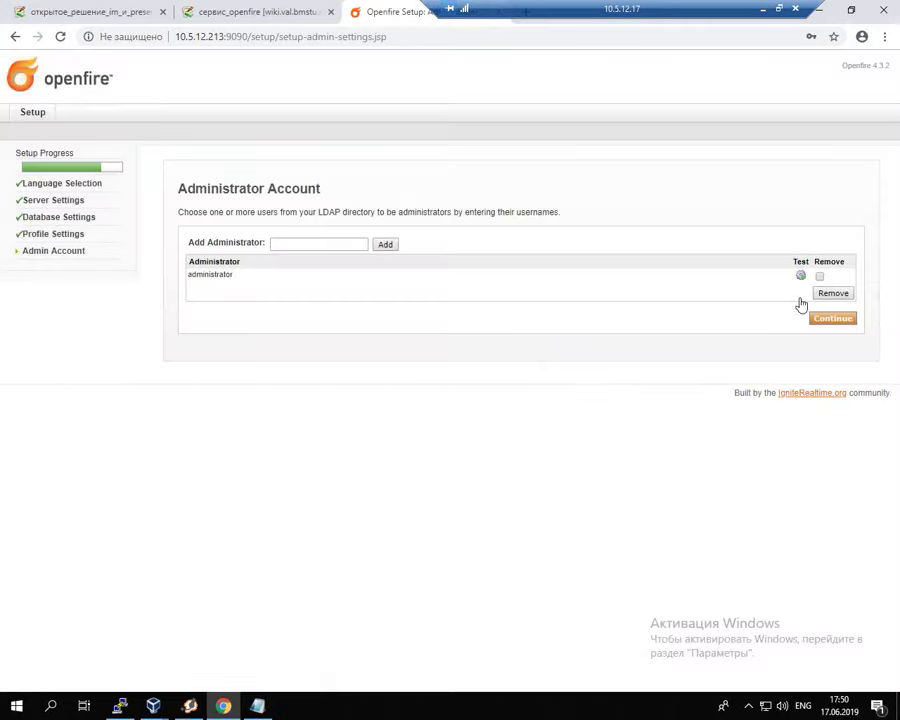
click(840, 320)
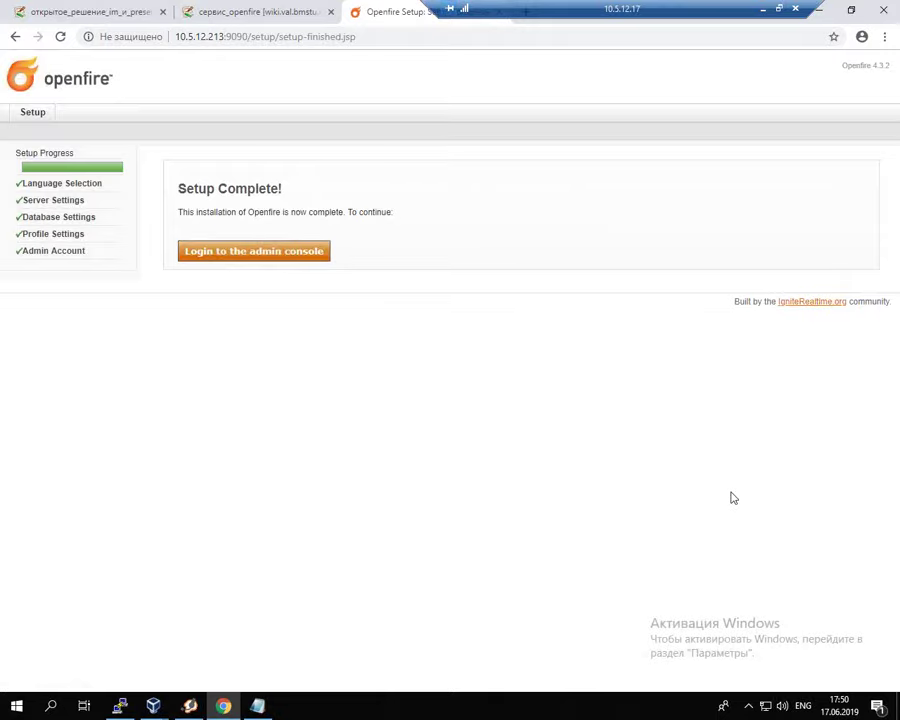
Step: Log in to the Openfire admin console as administrator
click(296, 256)
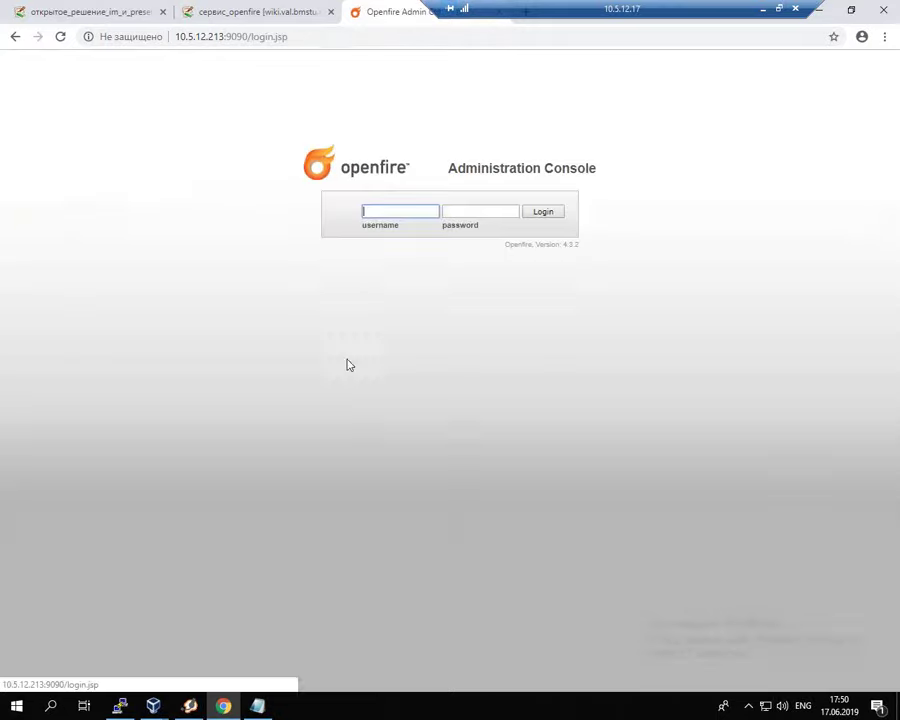
click(407, 212)
click(394, 235)
click(477, 211)
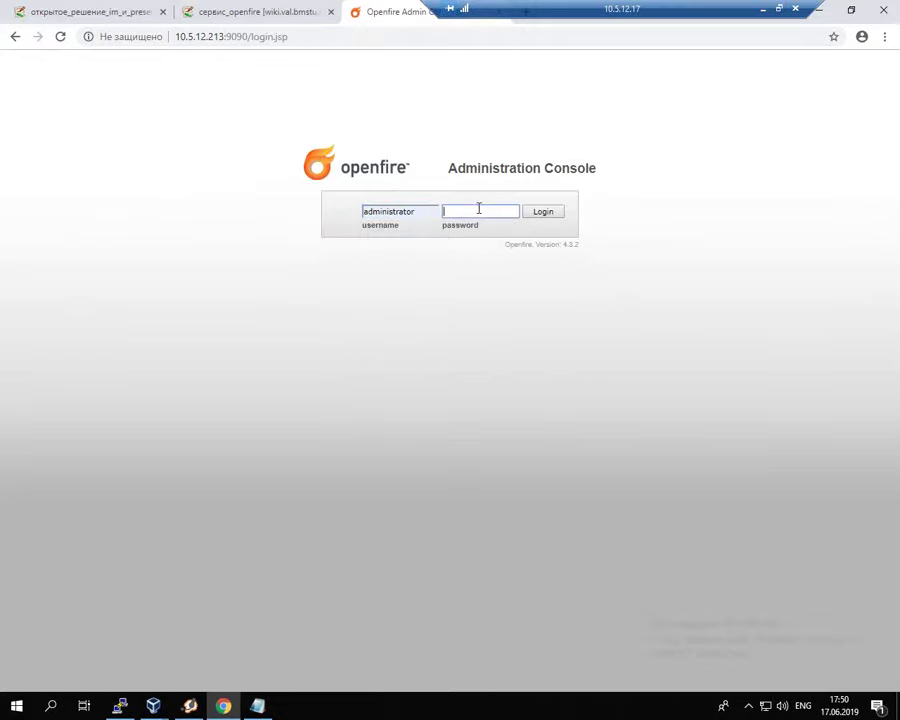
text(password)
click(556, 214)
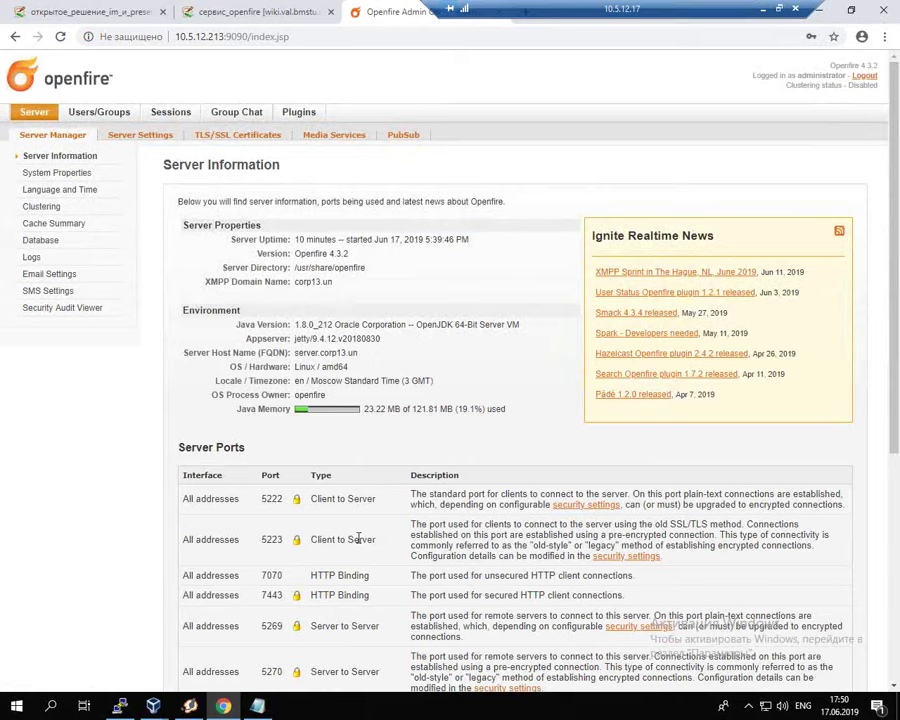
Step: Bring the client1 virtual machine window to the front
scroll(360, 545, down, 3)
mouse_move(153, 706)
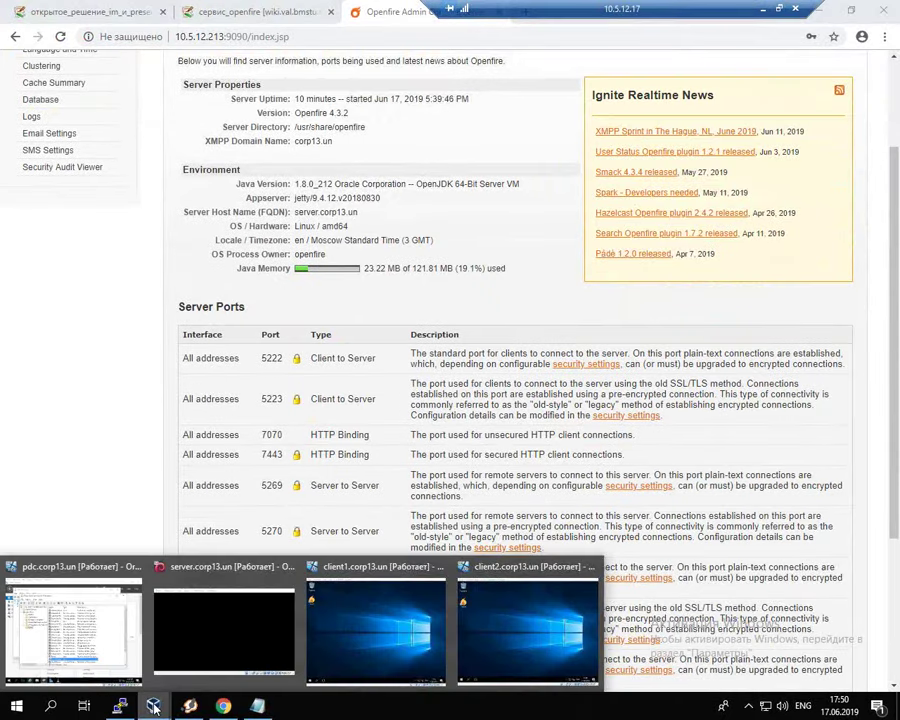
click(336, 647)
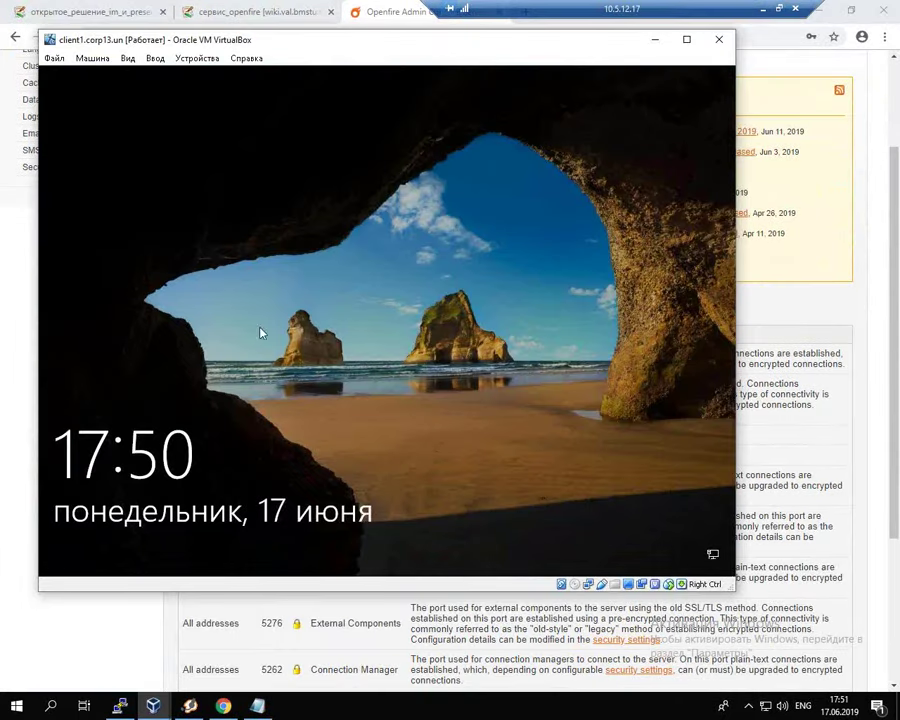
Step: Sign in to Windows on client1 with the domain user's password, then bring Chrome forward
click(260, 333)
text(••••••••••)
key(Return)
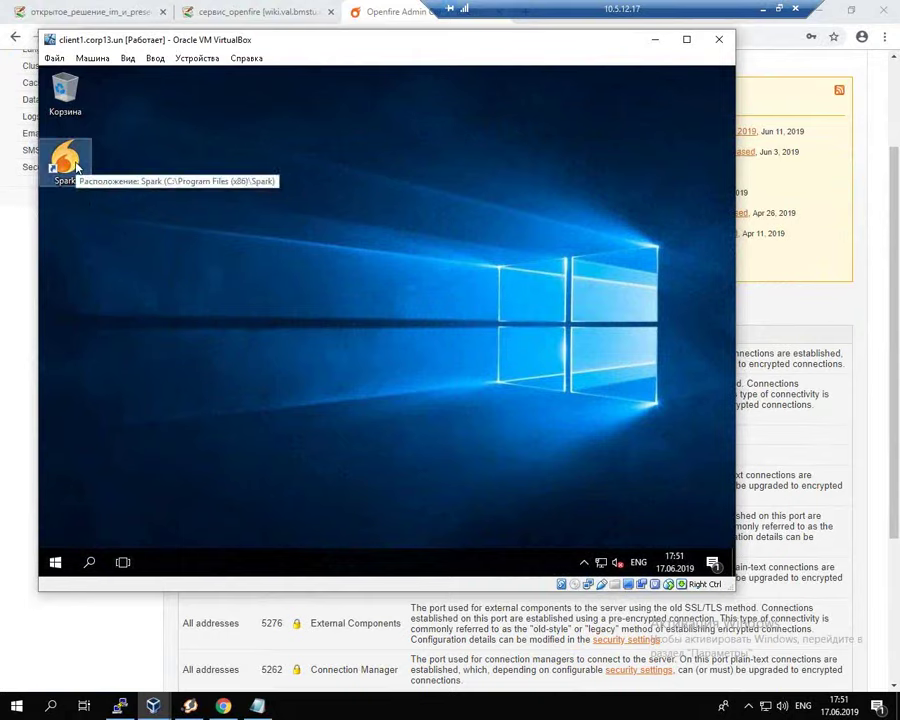
drag(516, 7, 237, 7)
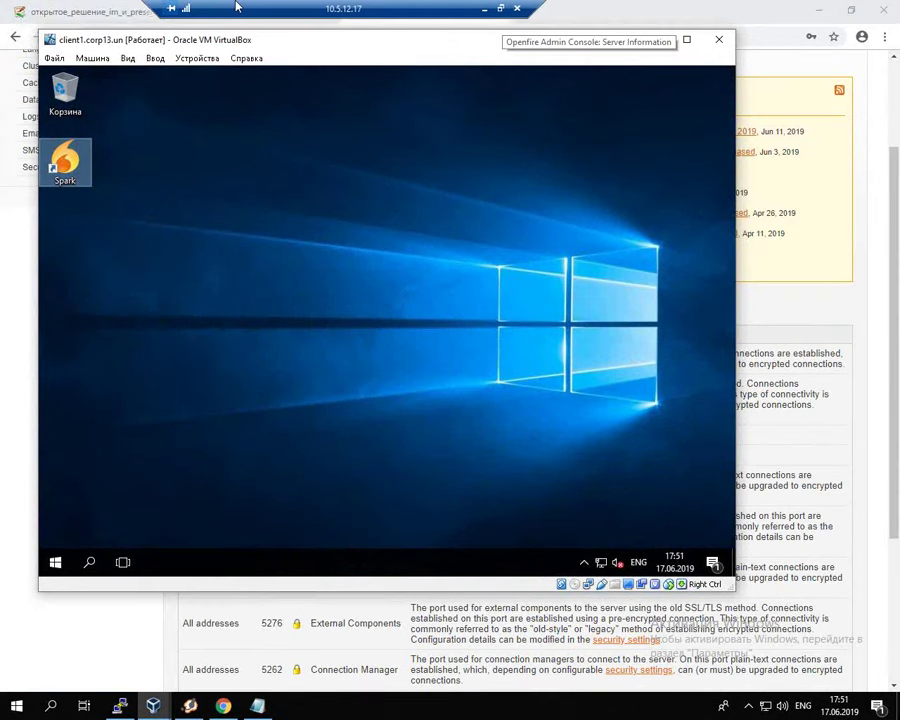
click(369, 30)
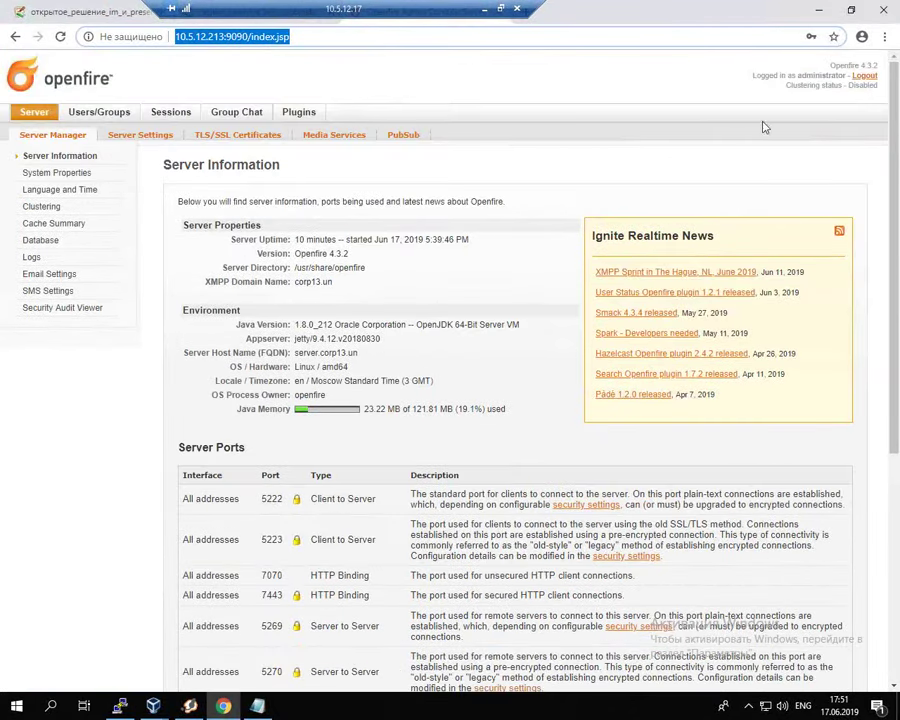
Step: Search the web for 'openfire' in a new tab and open the Ignite Realtime page
click(527, 10)
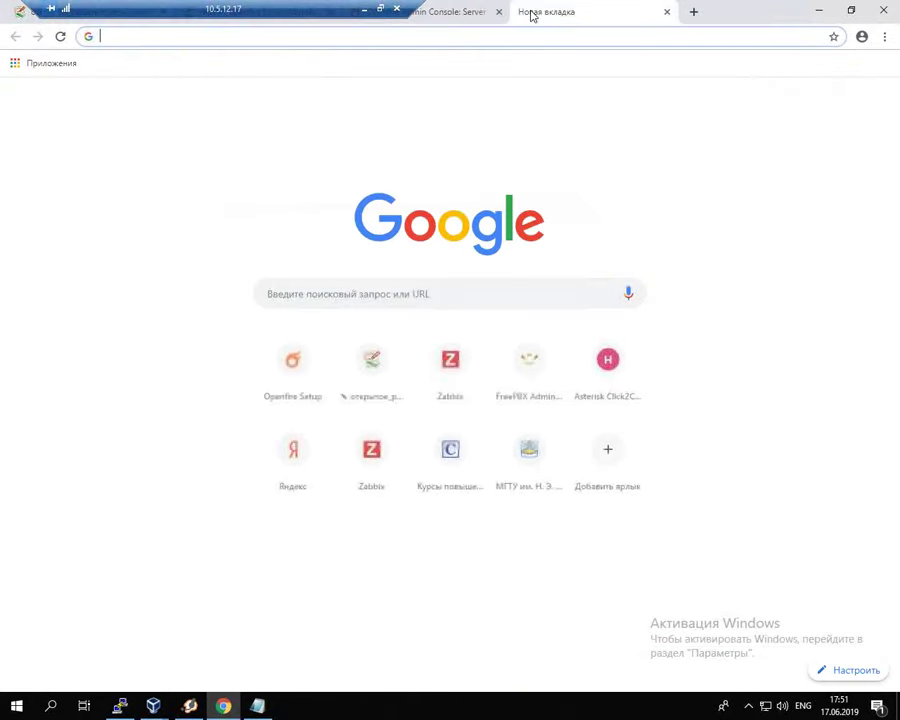
text(openfire)
key(Return)
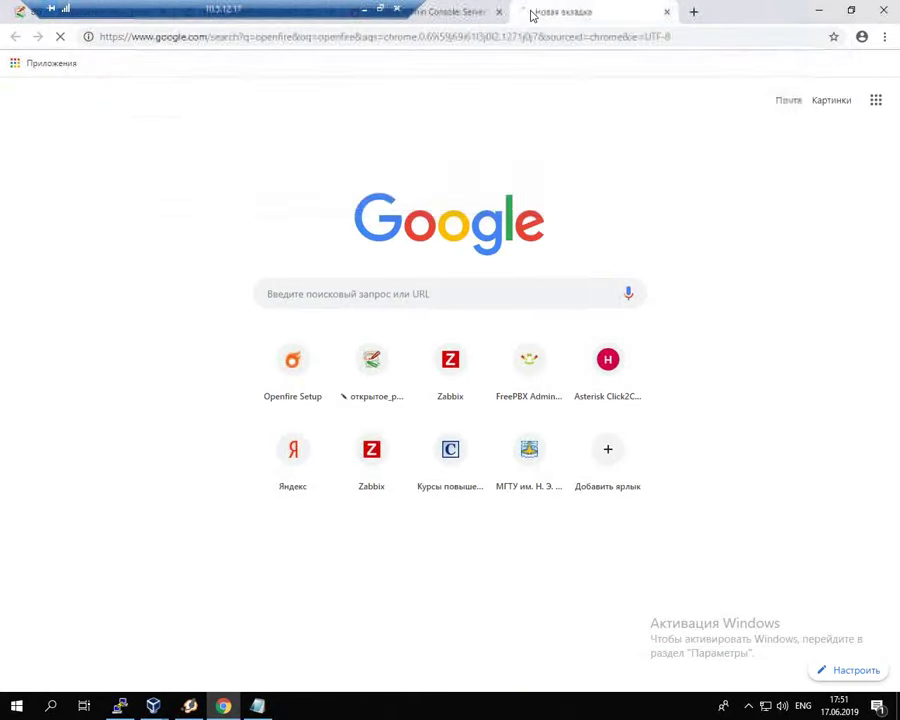
click(301, 177)
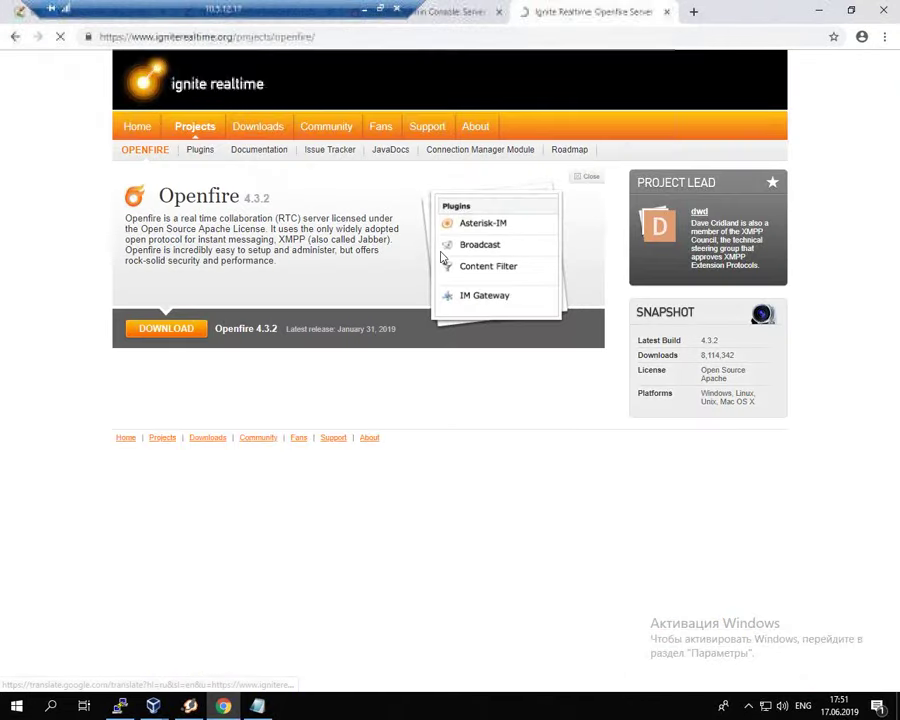
Step: Open the Ignite Realtime Downloads page and point out the Spark 2.8.3 client
click(240, 130)
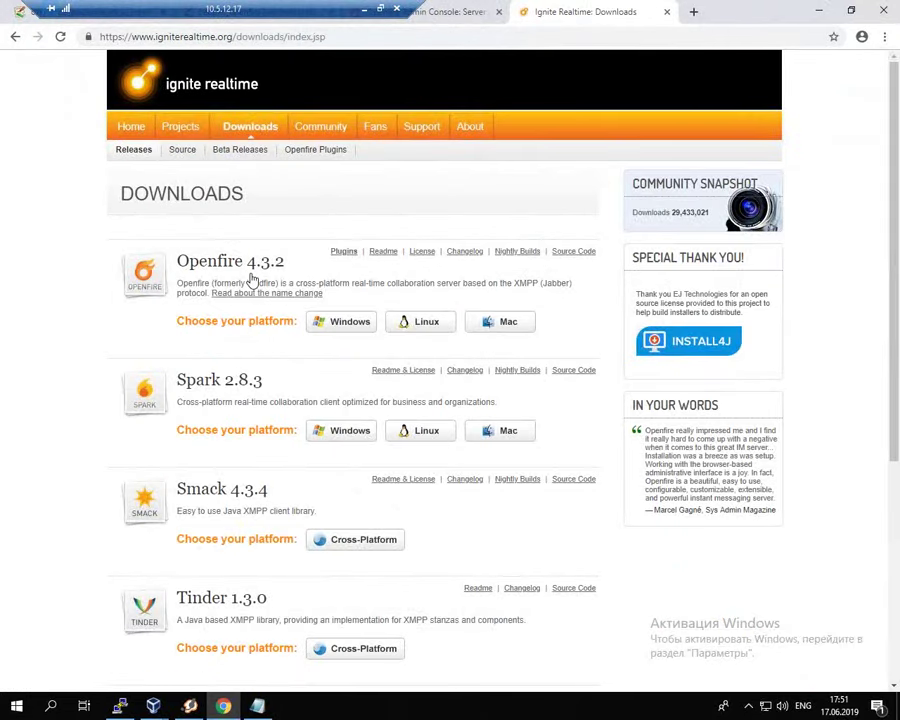
mouse_move(176, 401)
mouse_down()
mouse_move(215, 397)
mouse_move(290, 365)
mouse_move(178, 362)
mouse_move(115, 412)
mouse_move(182, 415)
mouse_move(173, 402)
mouse_up()
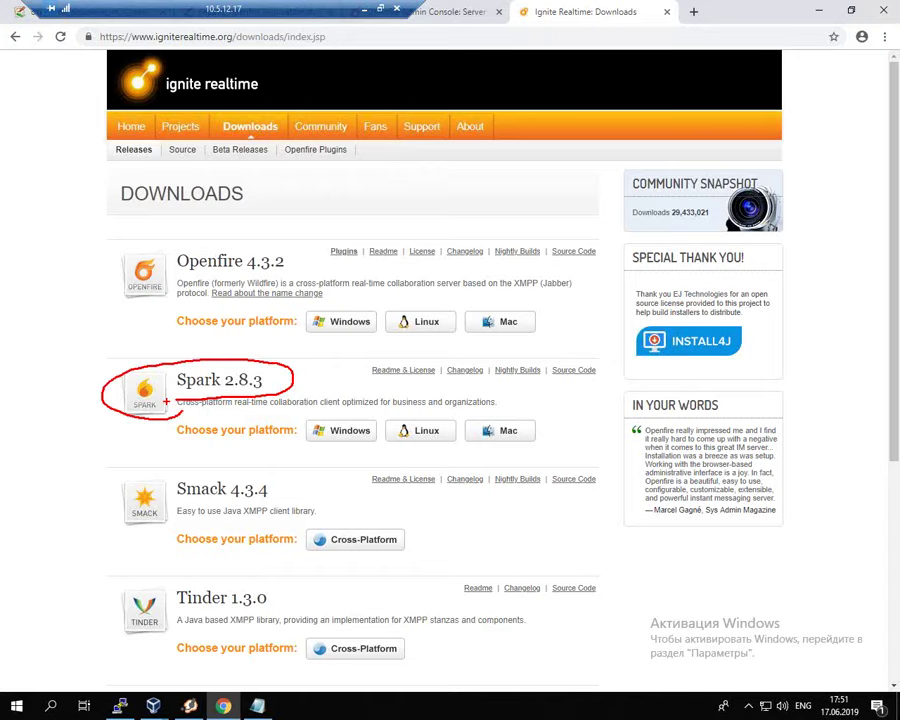
key(Escape)
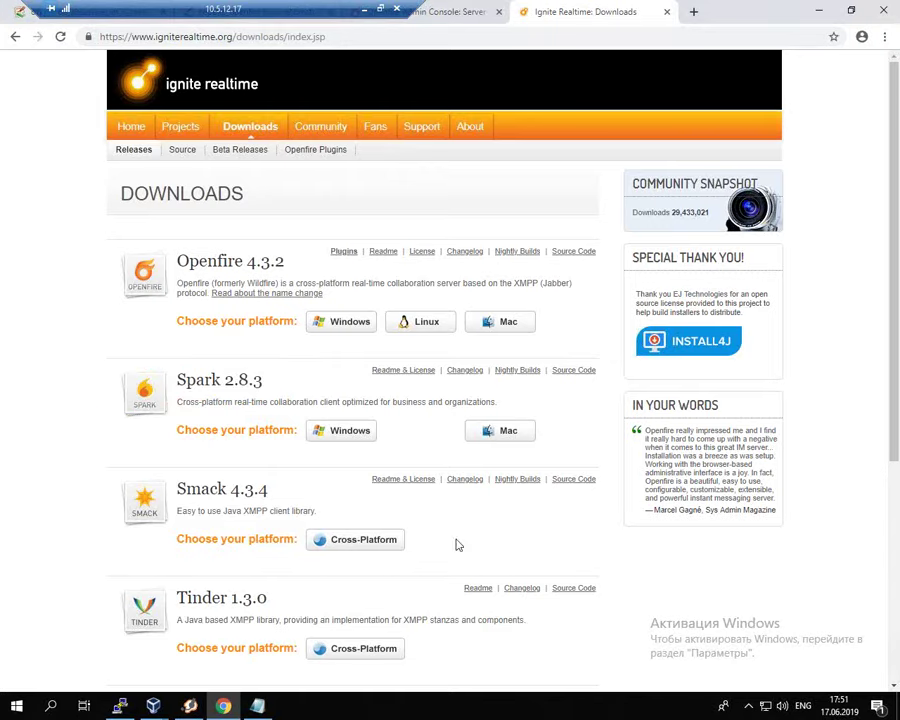
click(190, 707)
click(192, 708)
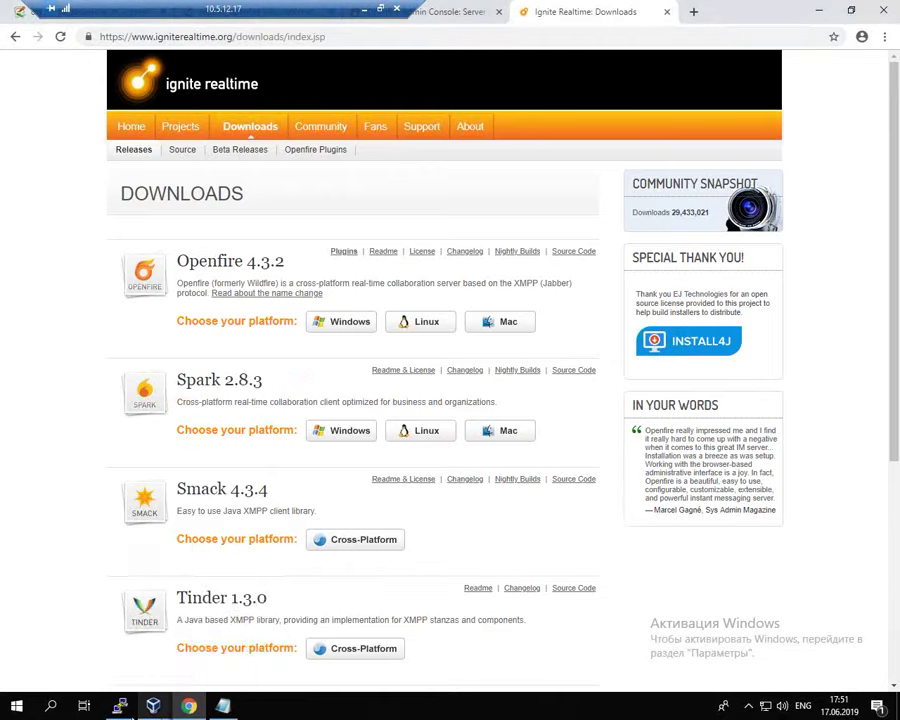
Step: Switch to the client1 VM and launch the Spark client
mouse_move(127, 716)
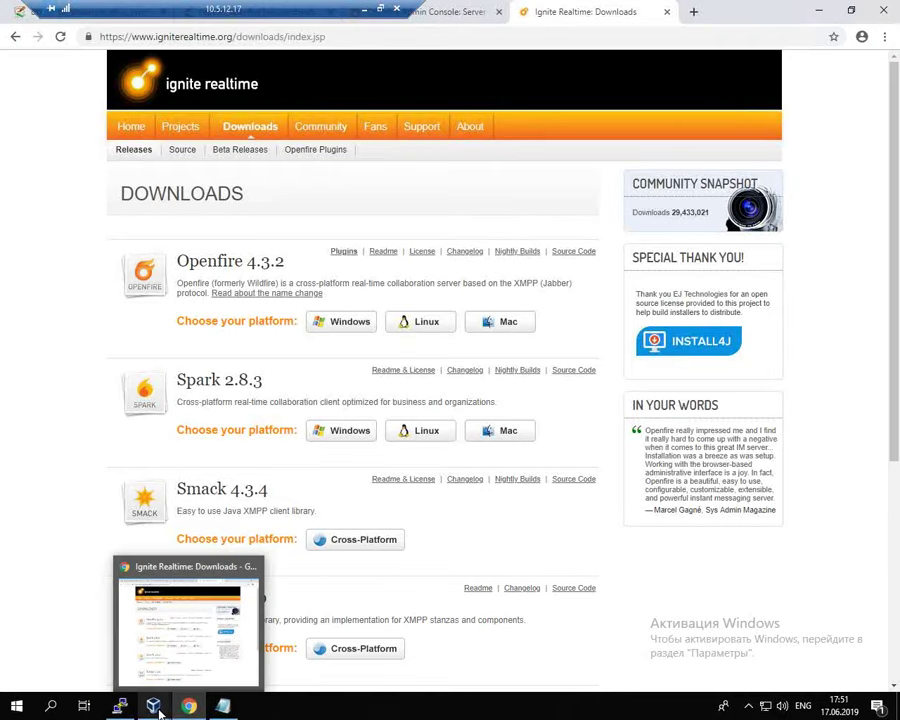
mouse_move(155, 708)
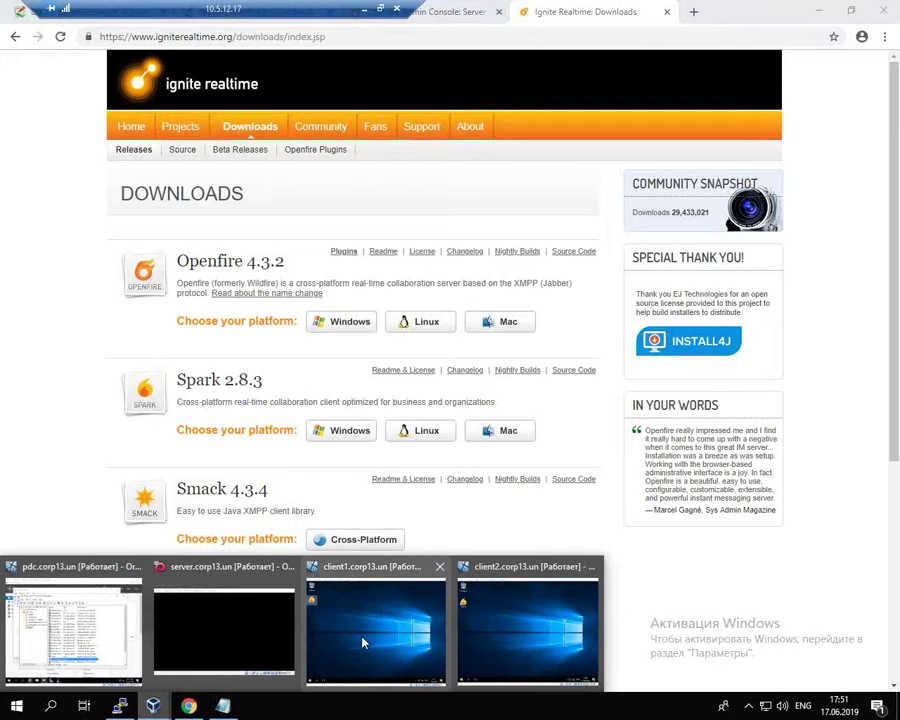
click(364, 645)
double_click(77, 176)
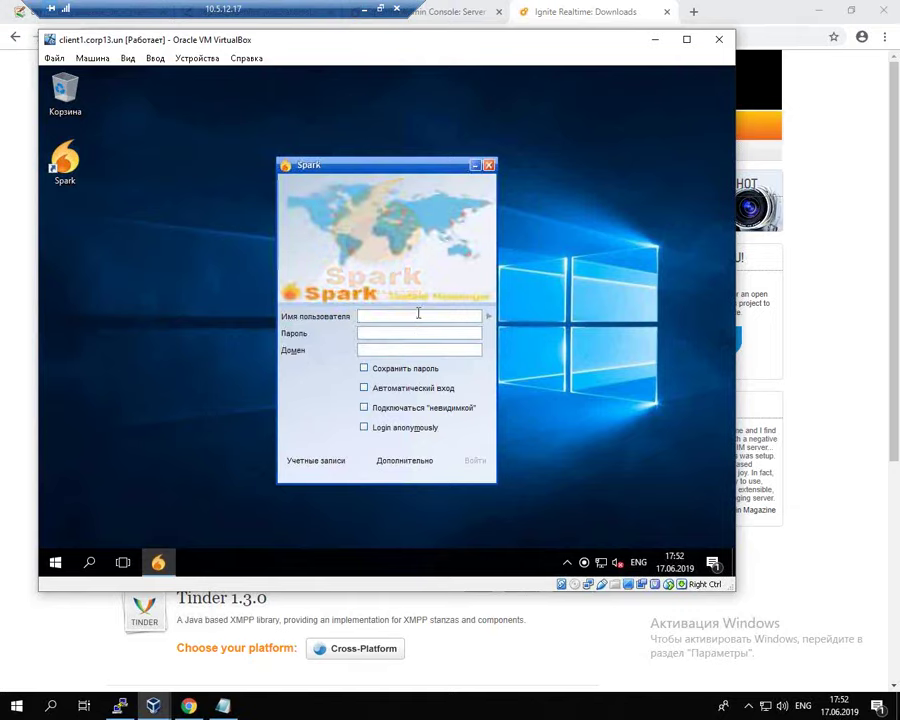
Step: Log in to Spark as user1 on domain corp13.un and dismiss the certificate error
text(user1)
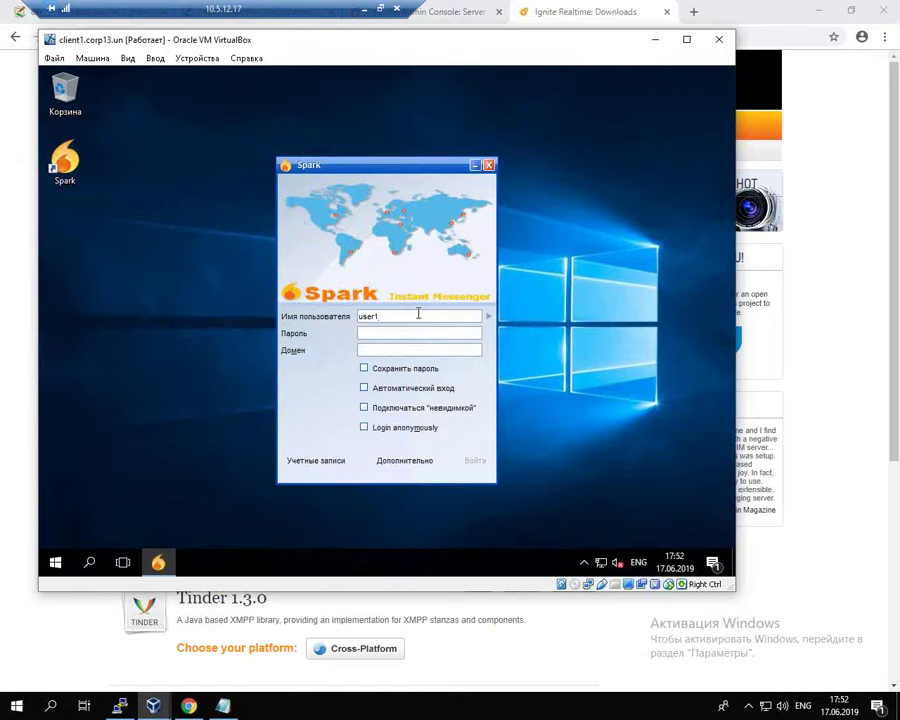
click(412, 350)
text(corp13.un)
click(410, 333)
text(*********)
click(477, 465)
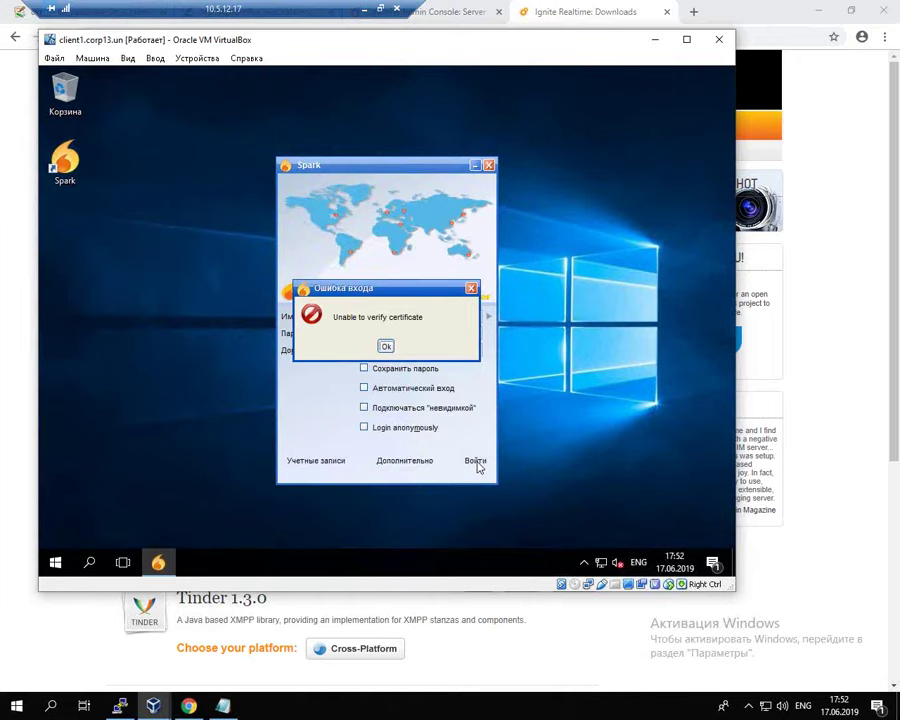
click(386, 346)
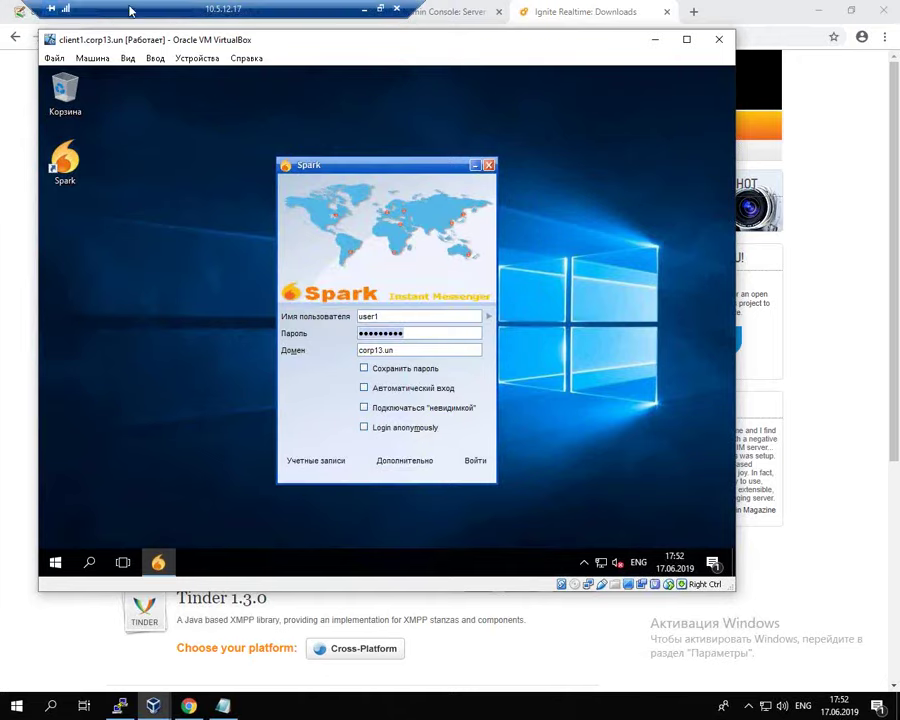
Step: Open the Identity store contents under Server > TLS/SSL Certificates in the admin console
click(98, 8)
click(98, 8)
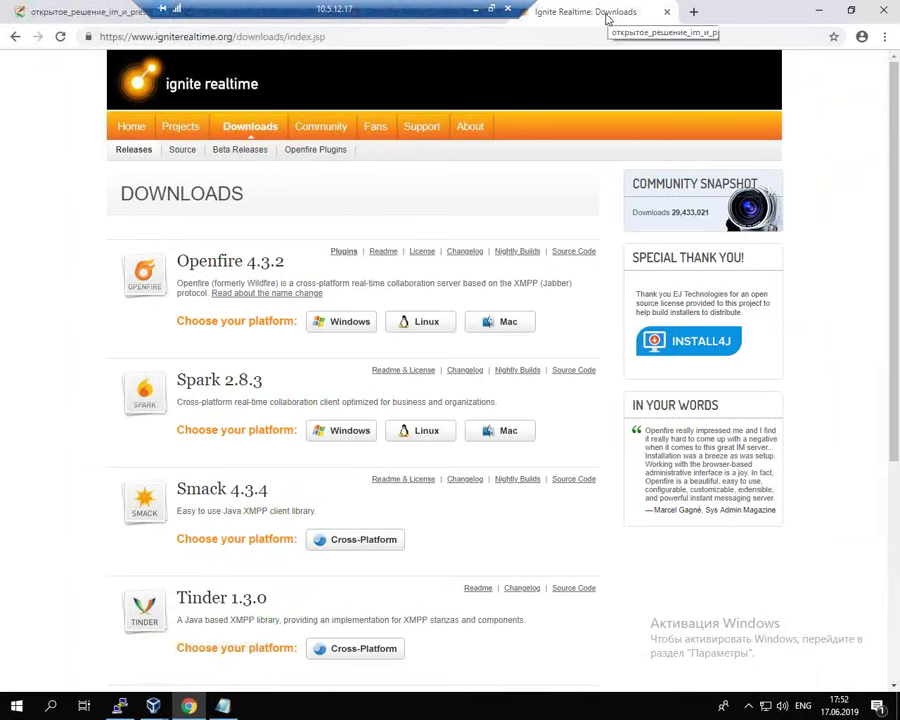
click(580, 12)
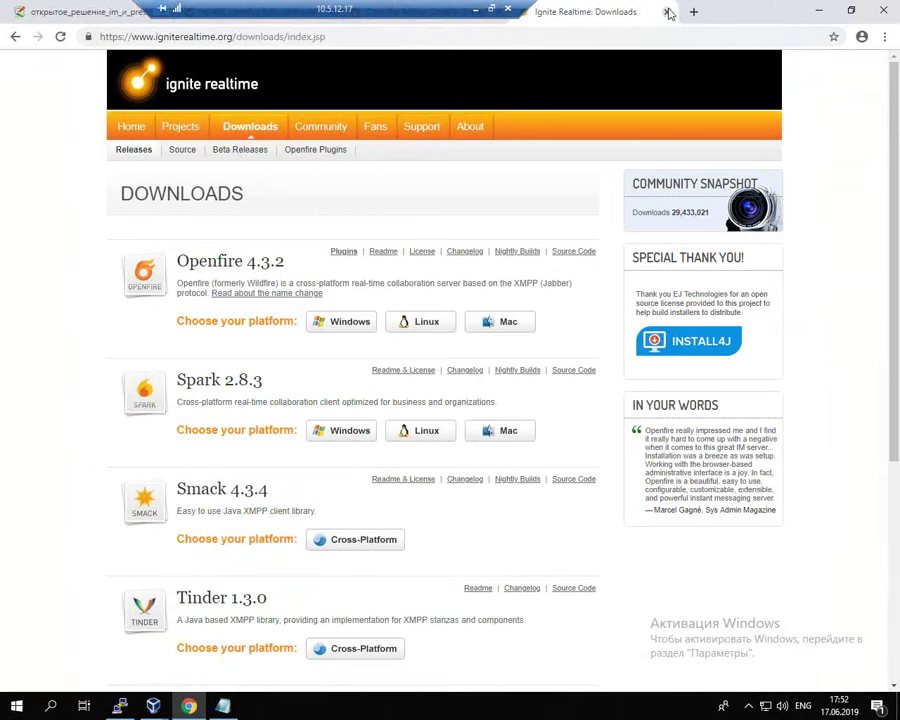
click(470, 9)
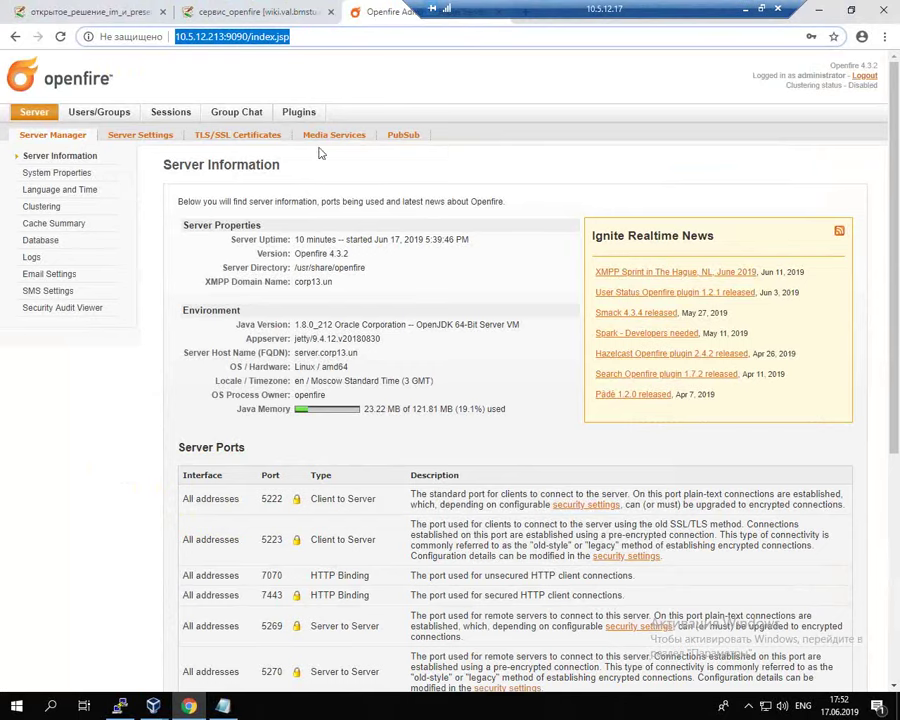
click(243, 135)
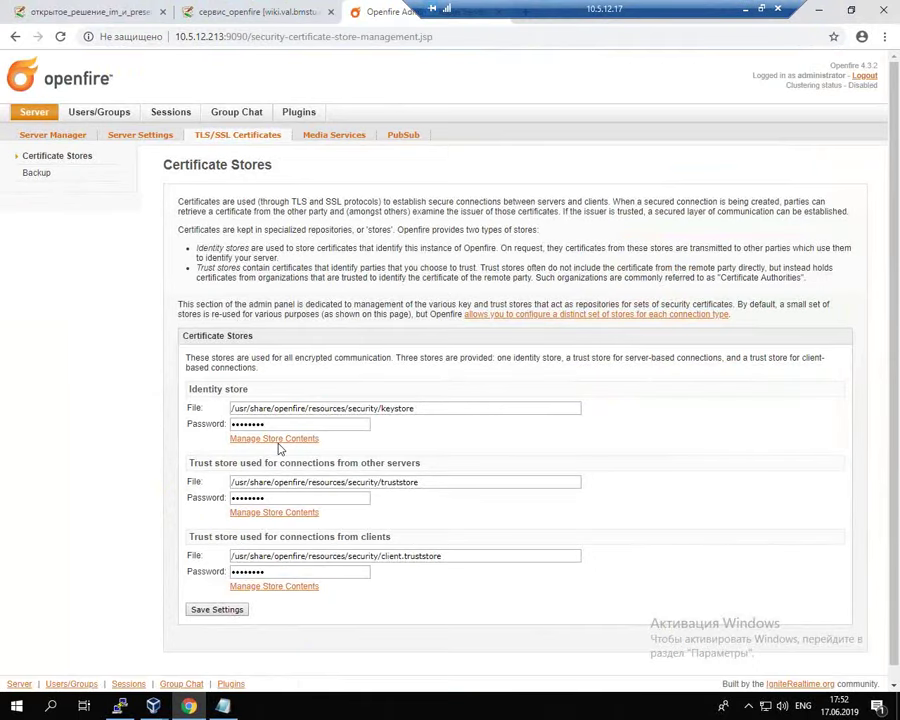
click(281, 442)
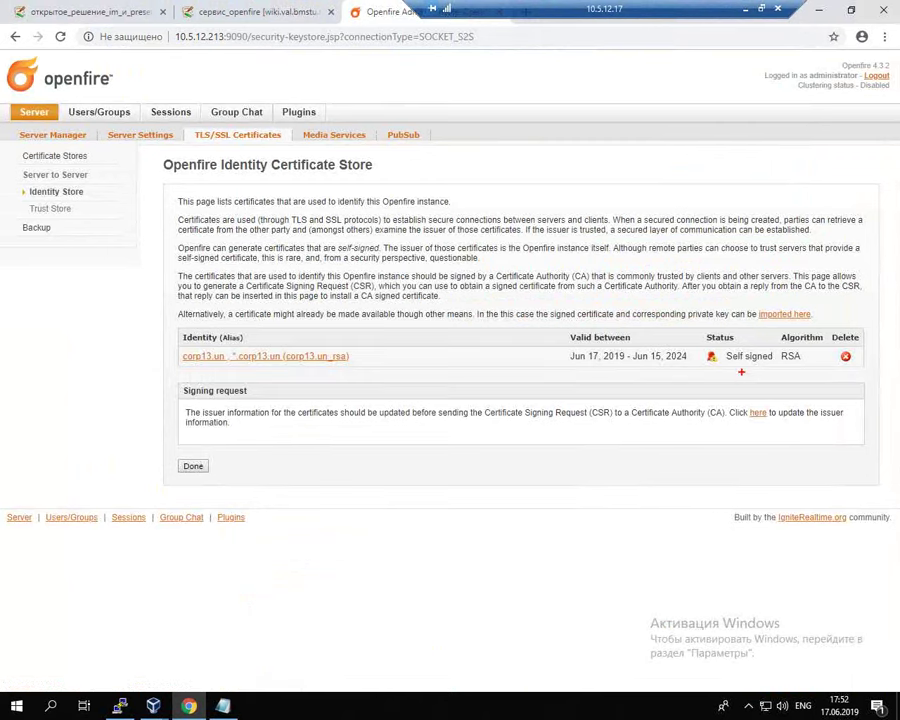
Step: Highlight the corp13.un certificate's Self signed status, then return to the client1 VM
mouse_move(740, 344)
mouse_down()
mouse_move(712, 362)
mouse_move(752, 377)
mouse_move(772, 341)
mouse_move(722, 348)
mouse_up()
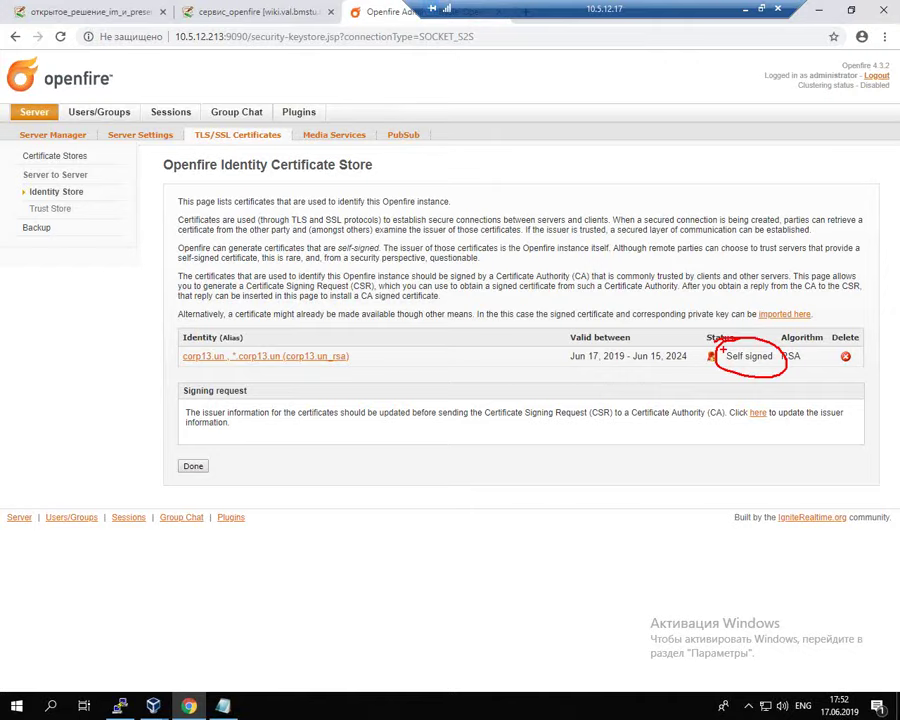
key(Escape)
click(153, 706)
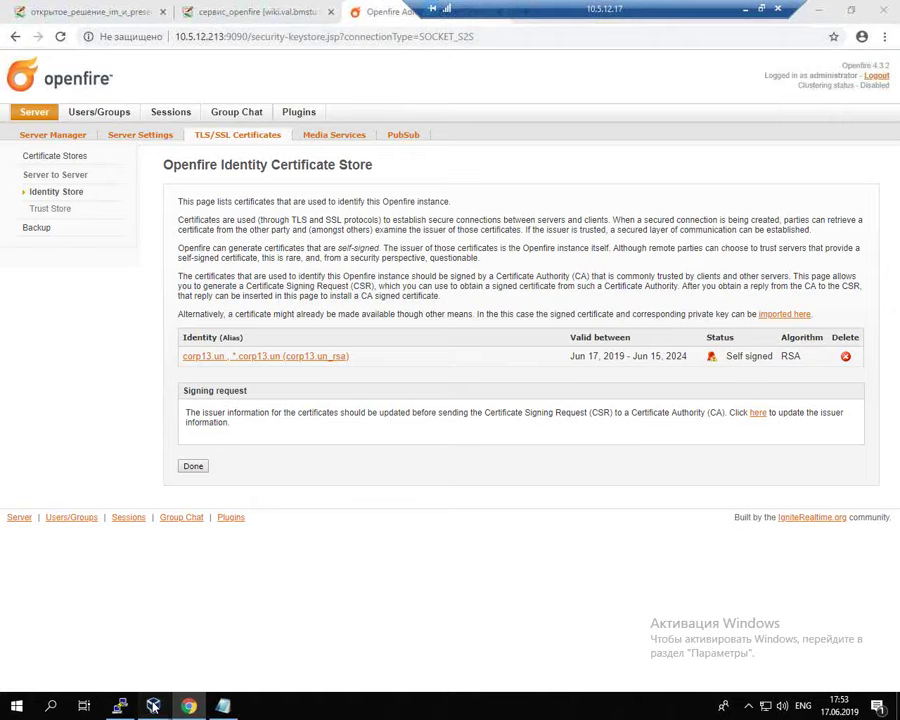
click(326, 640)
Step: Enable 'Accept all certificates' in Spark's advanced connection settings, save, and sign in
click(410, 462)
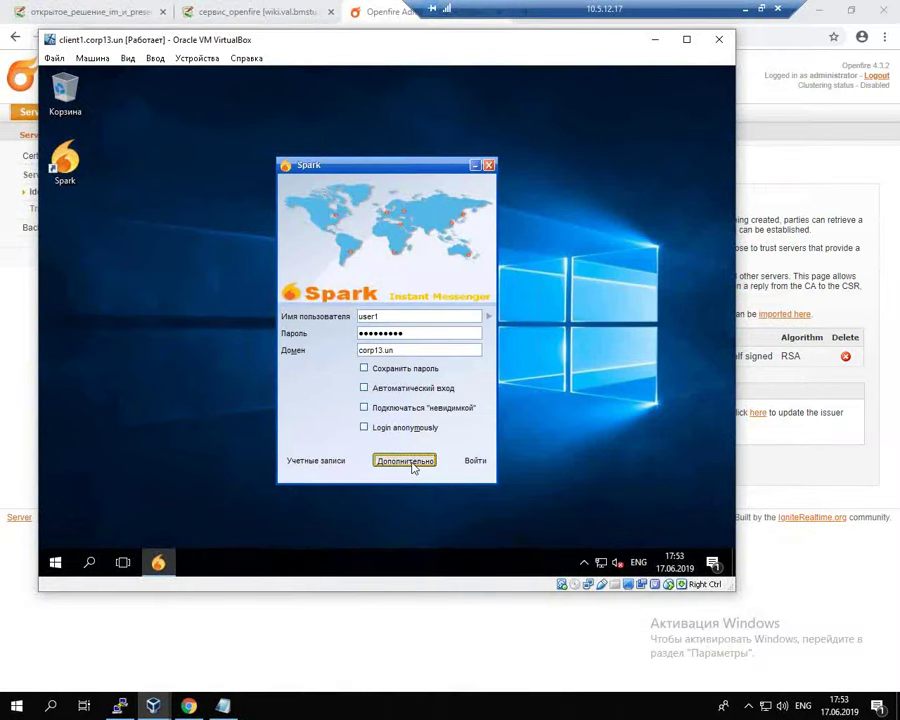
click(255, 425)
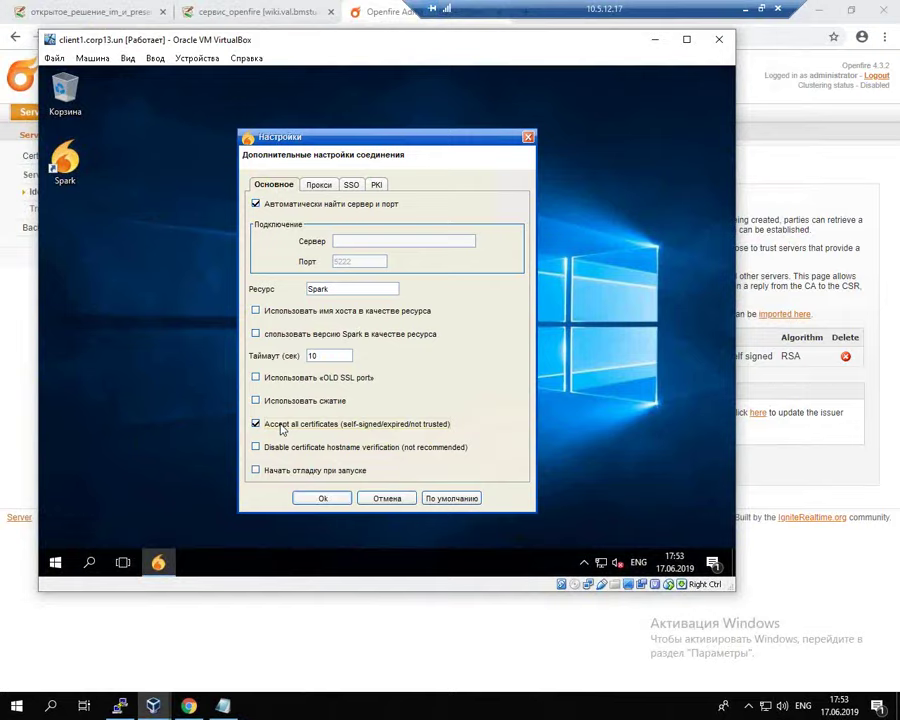
click(282, 428)
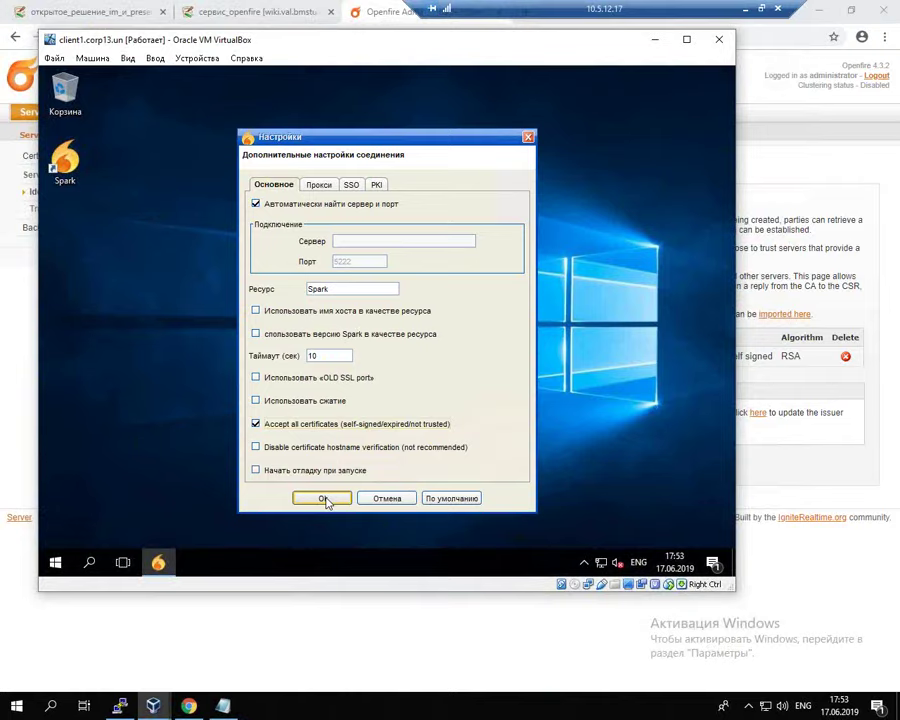
click(323, 499)
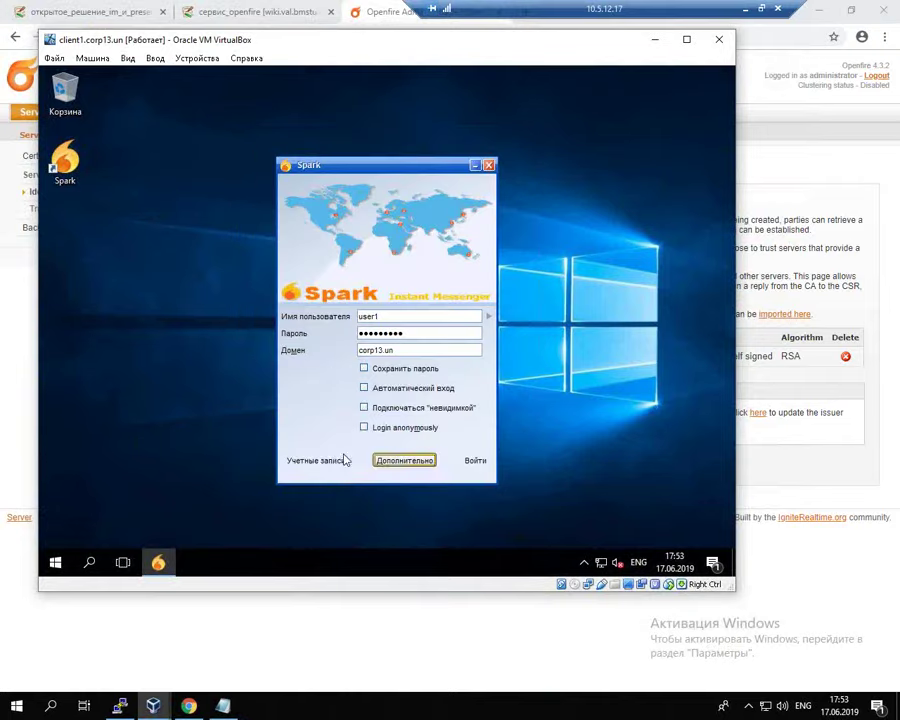
click(477, 461)
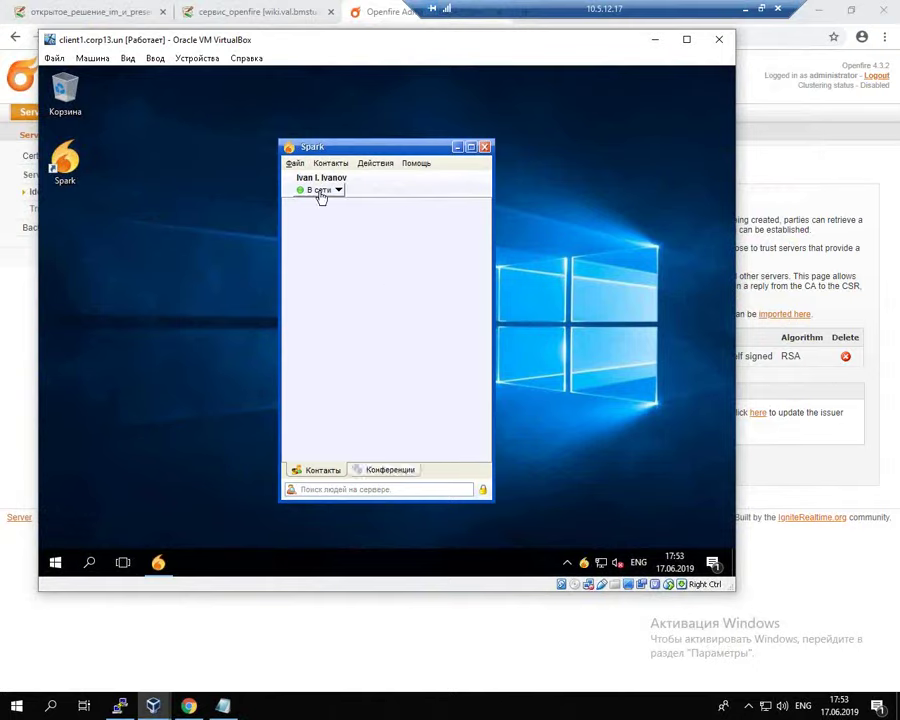
Step: Quit Spark completely from its File menu
click(338, 190)
click(360, 152)
click(295, 163)
mouse_move(350, 155)
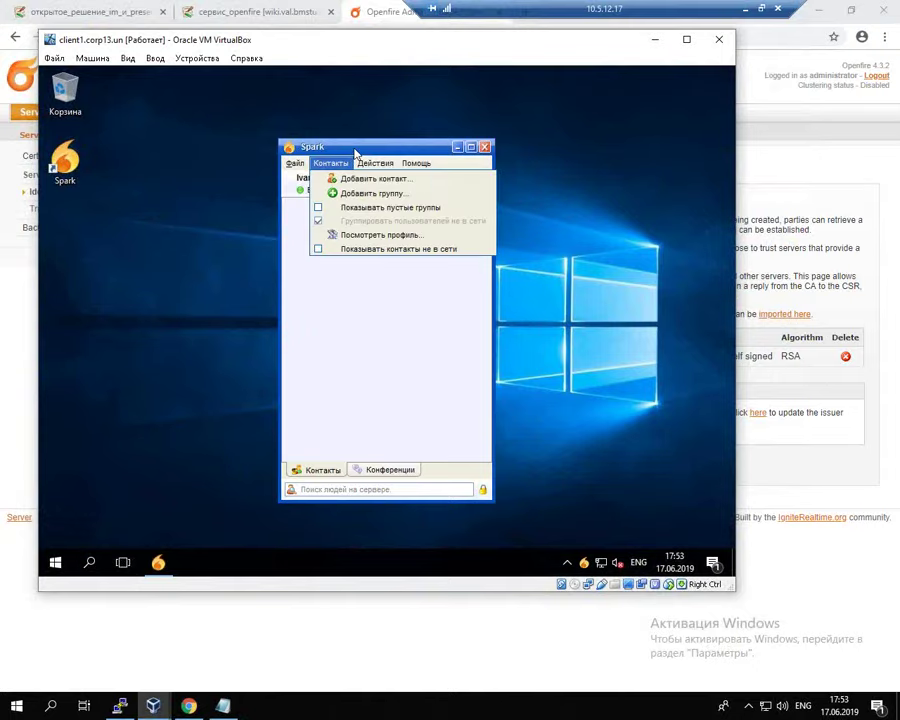
mouse_move(295, 166)
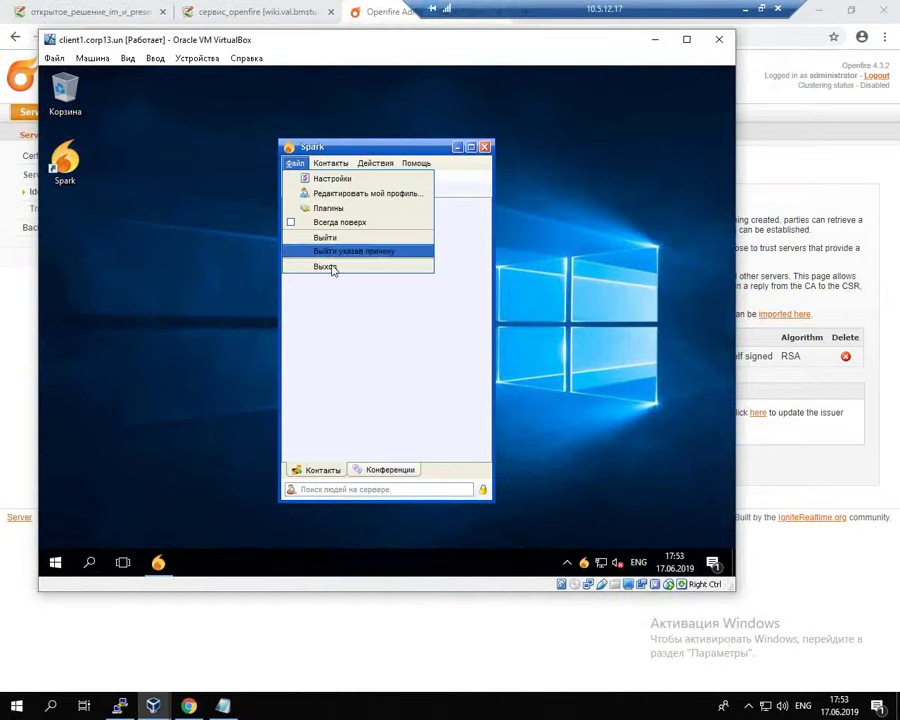
click(331, 266)
Step: Relaunch Spark, untick 'Accept all certificates' in advanced settings, and cancel the dialog
double_click(79, 180)
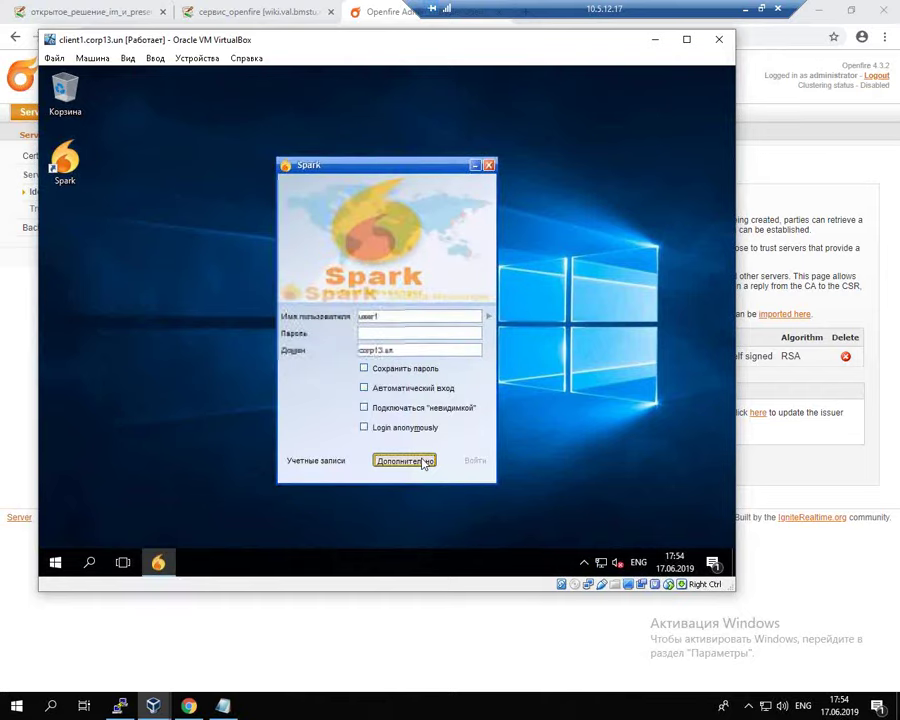
click(424, 462)
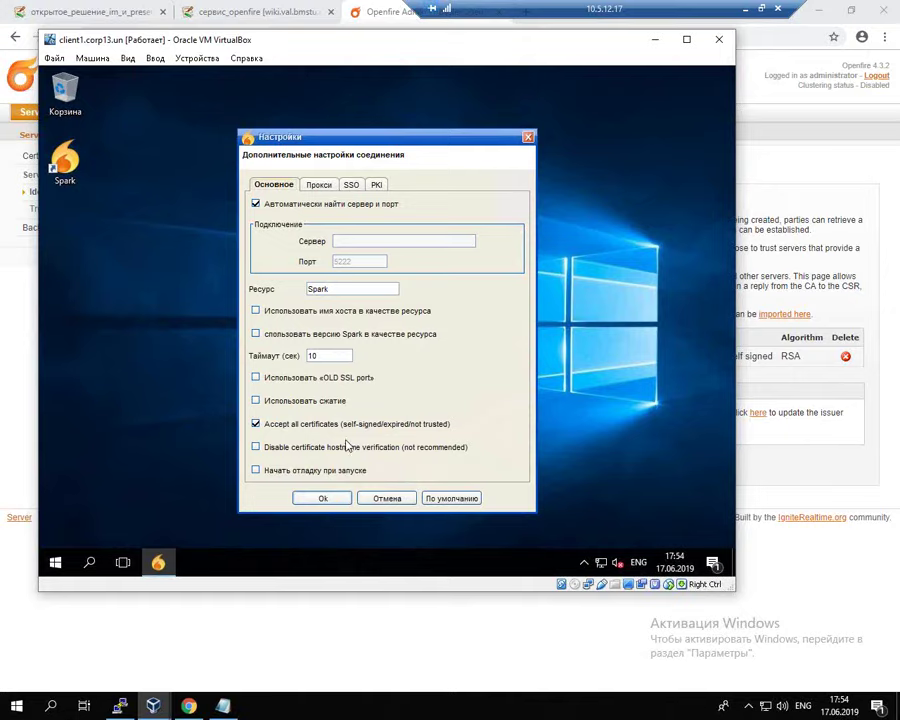
click(352, 428)
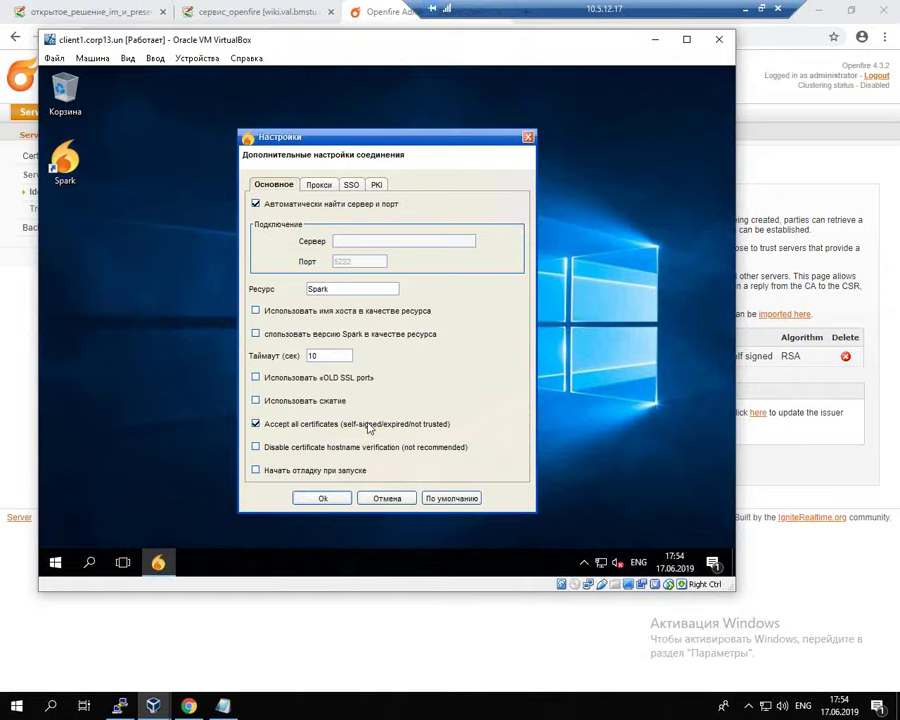
click(397, 502)
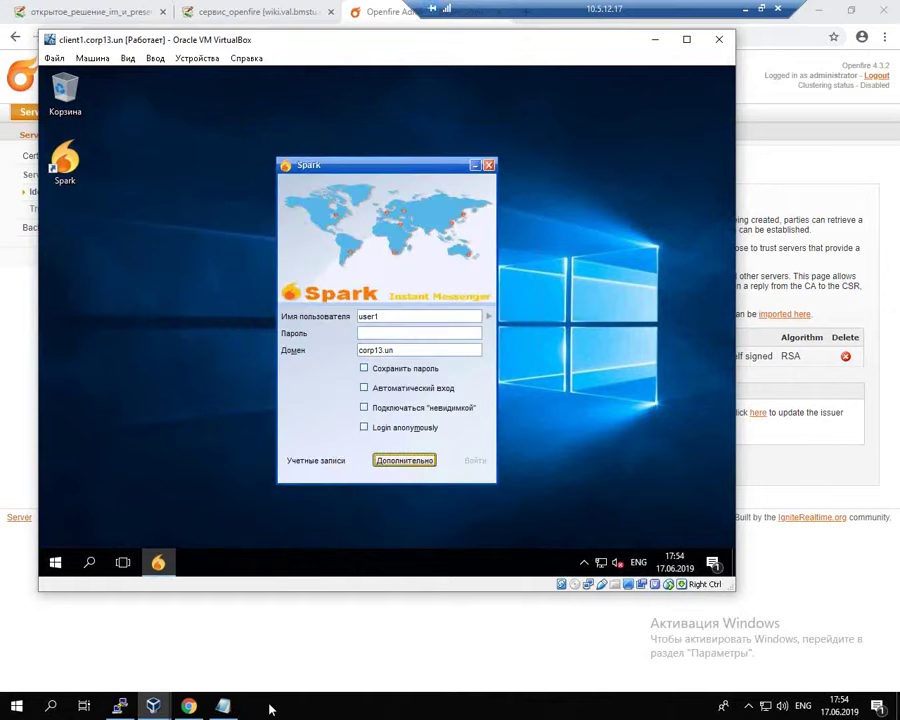
Step: On the pdc VM, start Add Roles and Features as a role-based install targeting pdc.corp13.un
mouse_move(153, 705)
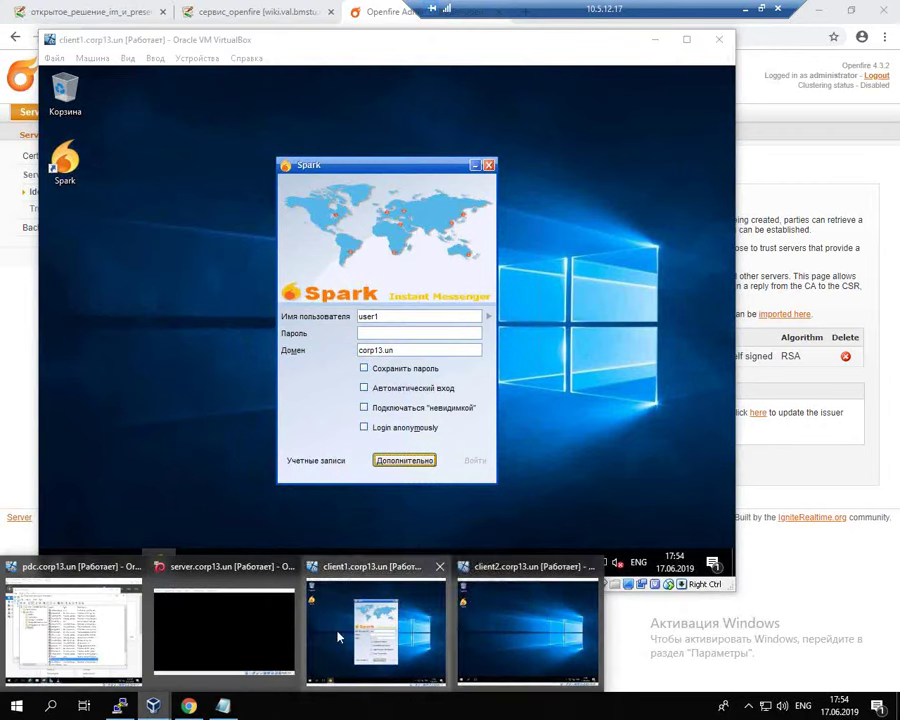
click(45, 636)
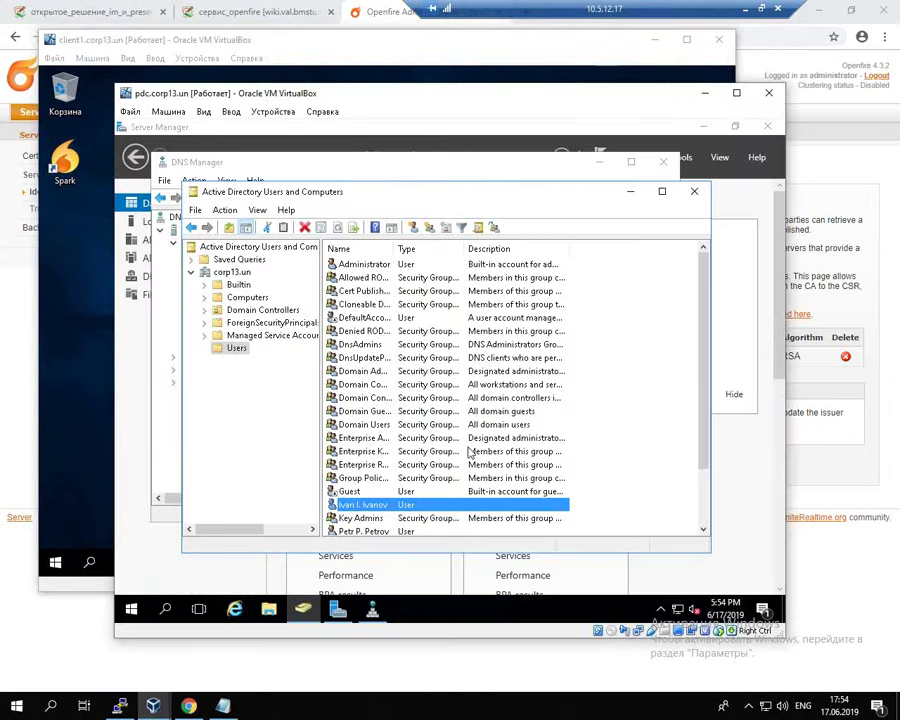
click(141, 464)
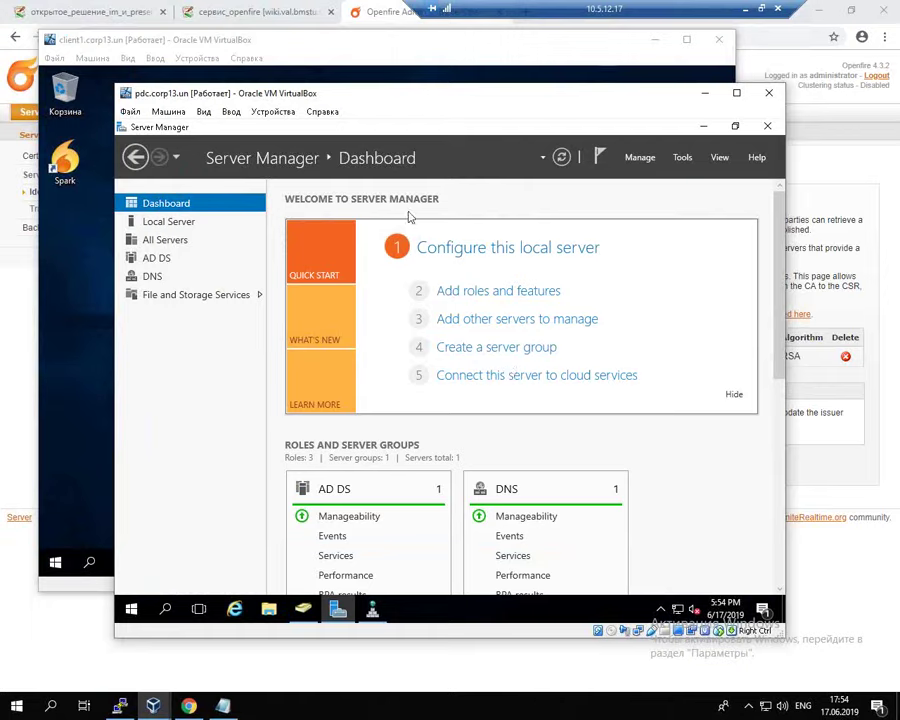
click(480, 294)
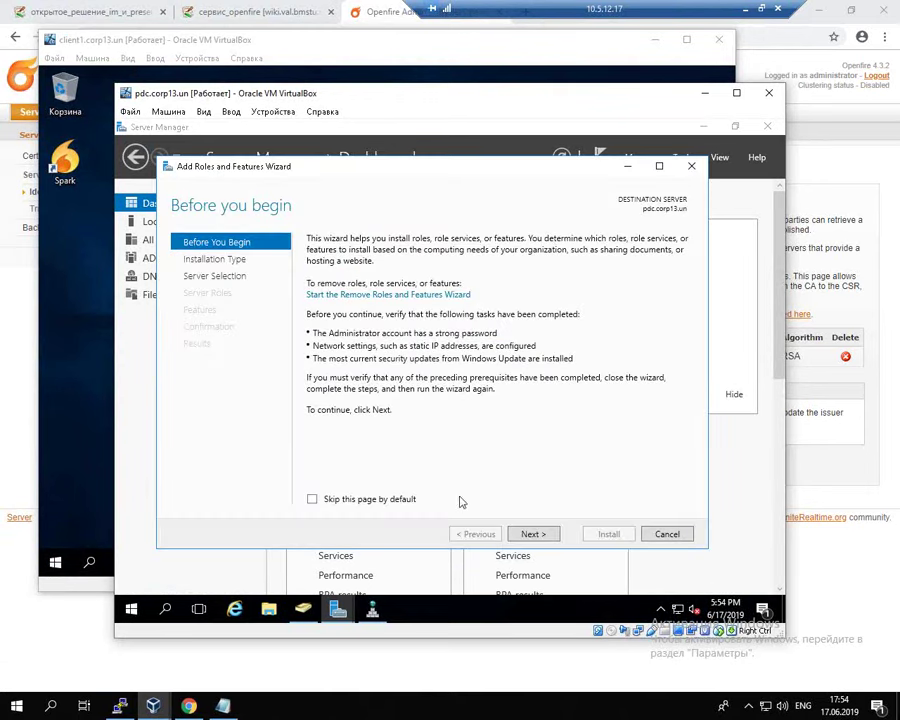
click(535, 535)
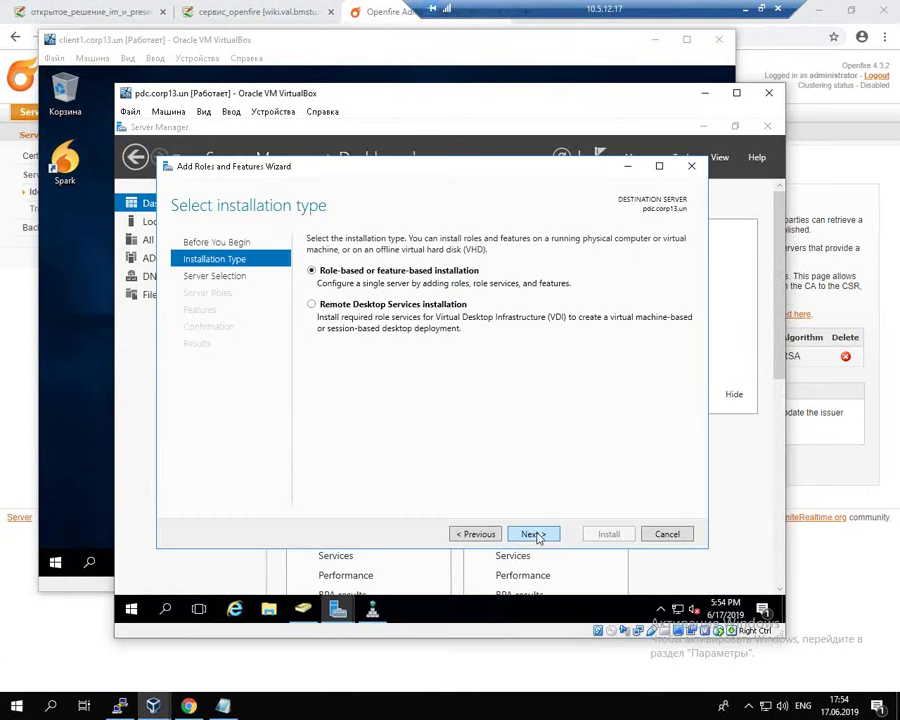
click(531, 535)
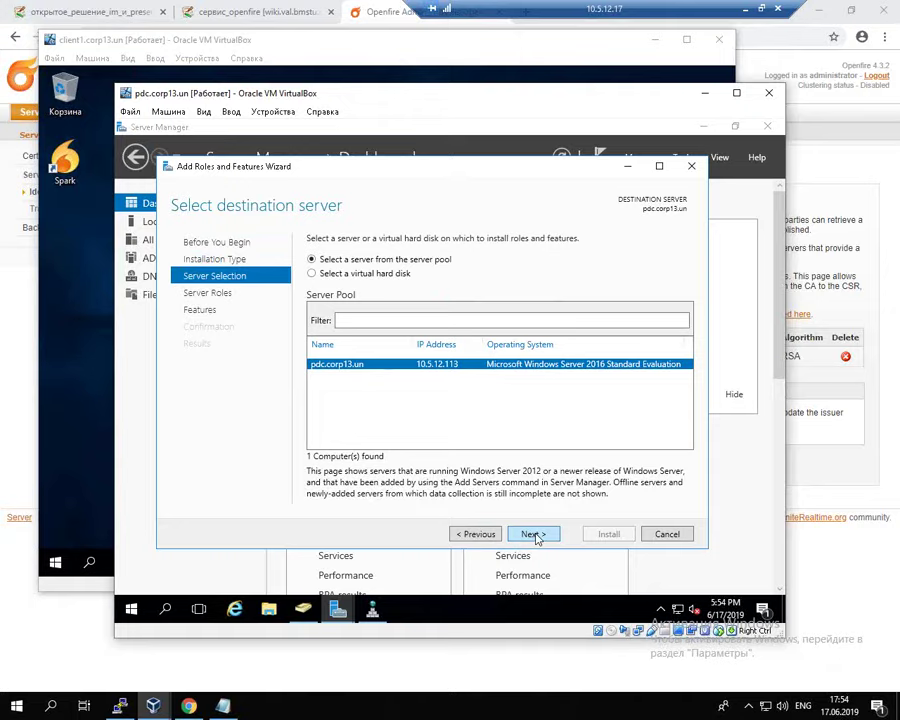
click(535, 535)
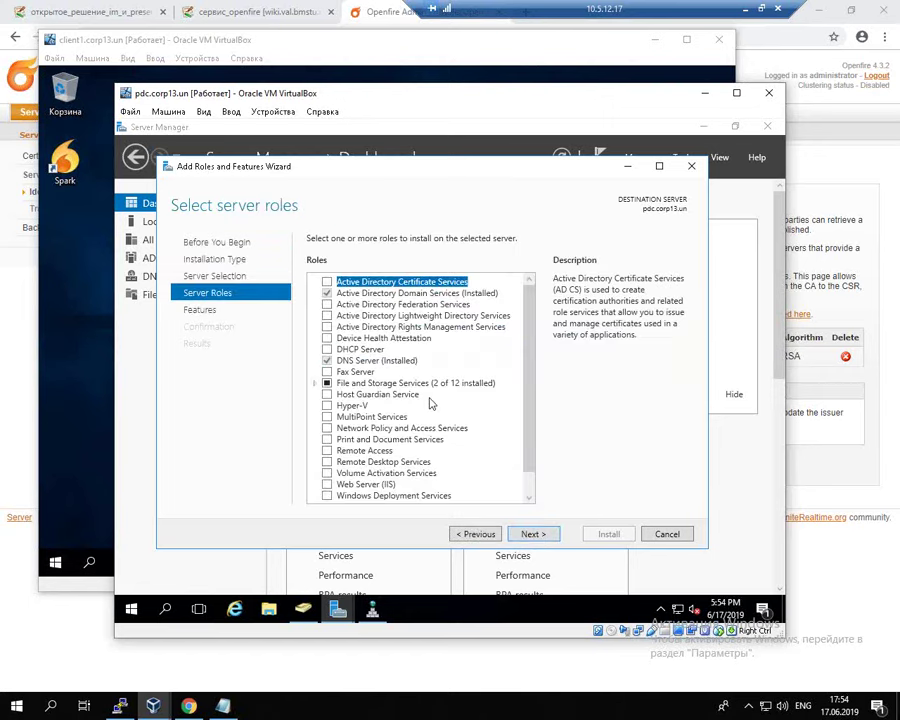
Step: Select Active Directory Certificate Services with its management tools and Certification Authority, then install
click(328, 284)
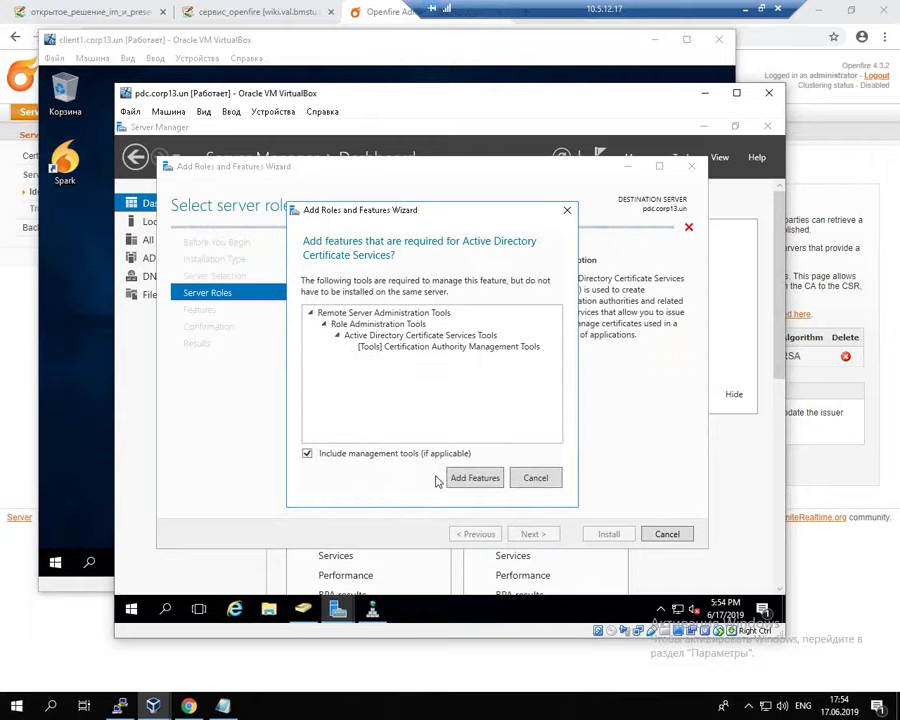
click(476, 478)
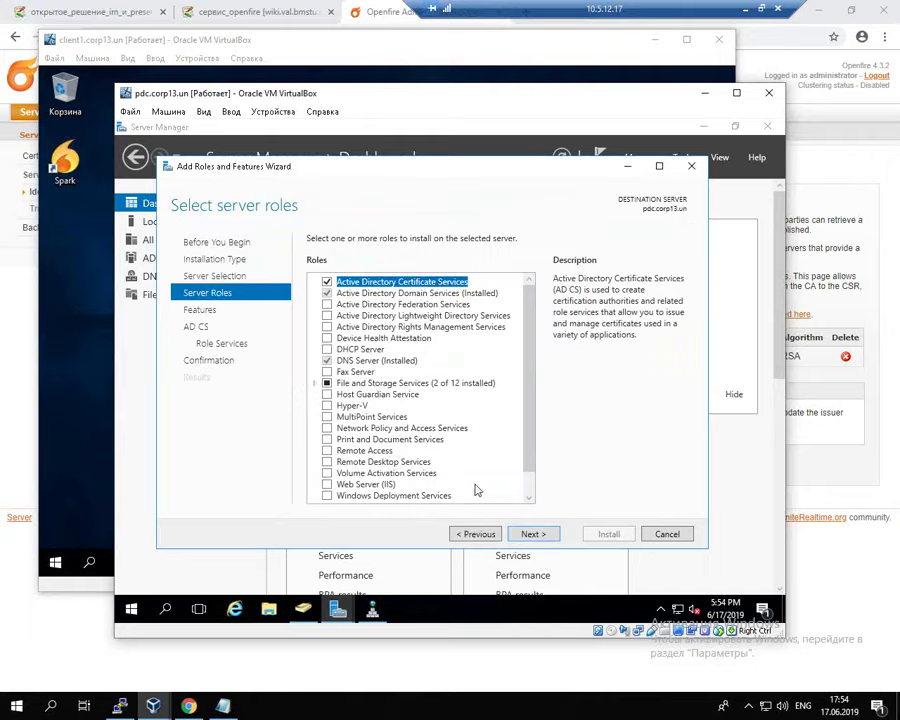
click(536, 538)
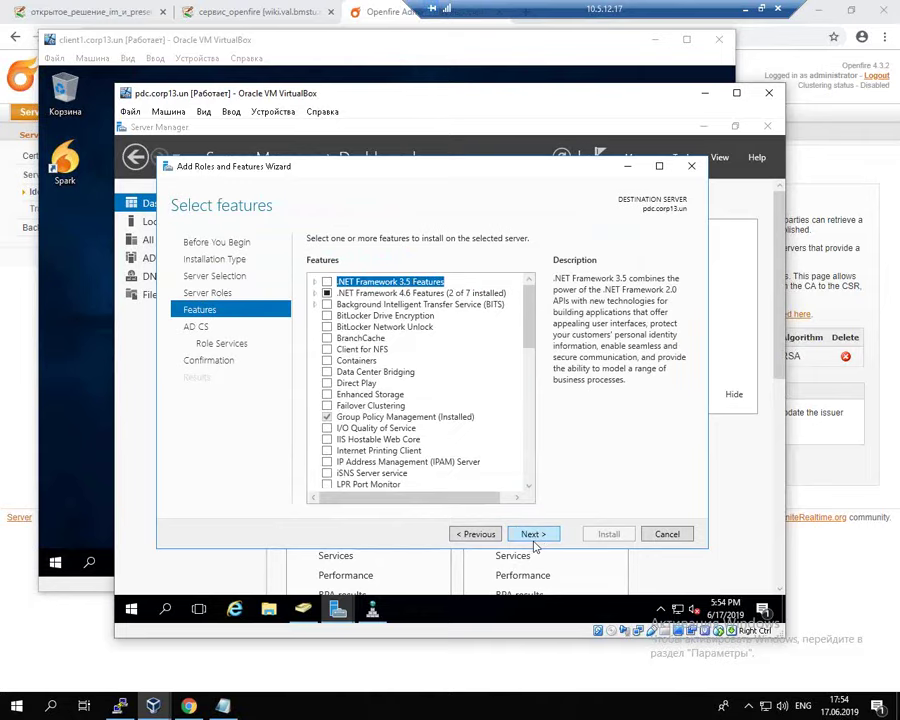
click(536, 538)
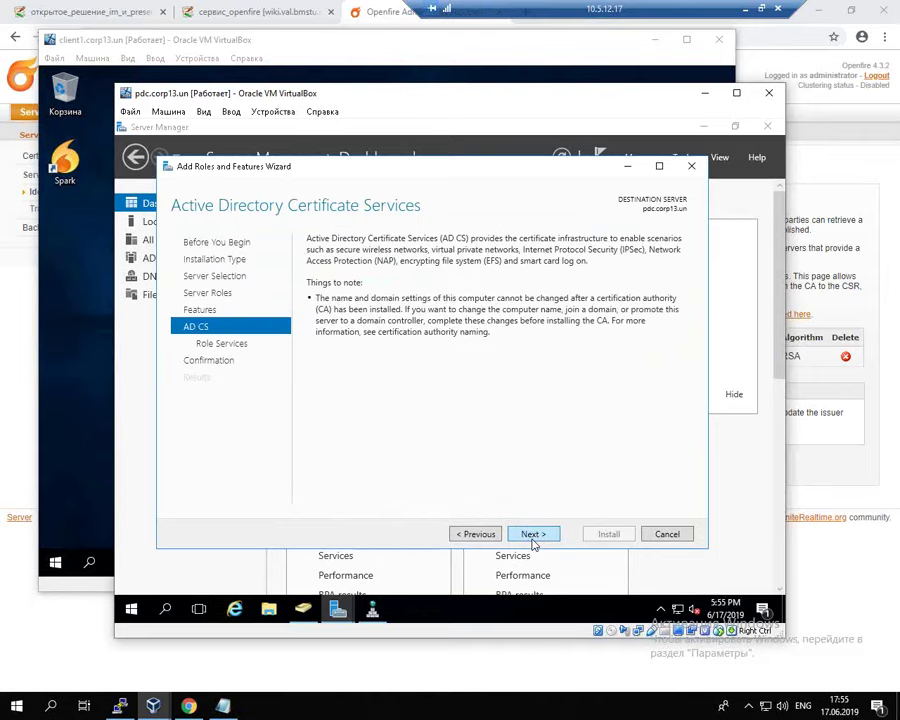
click(534, 536)
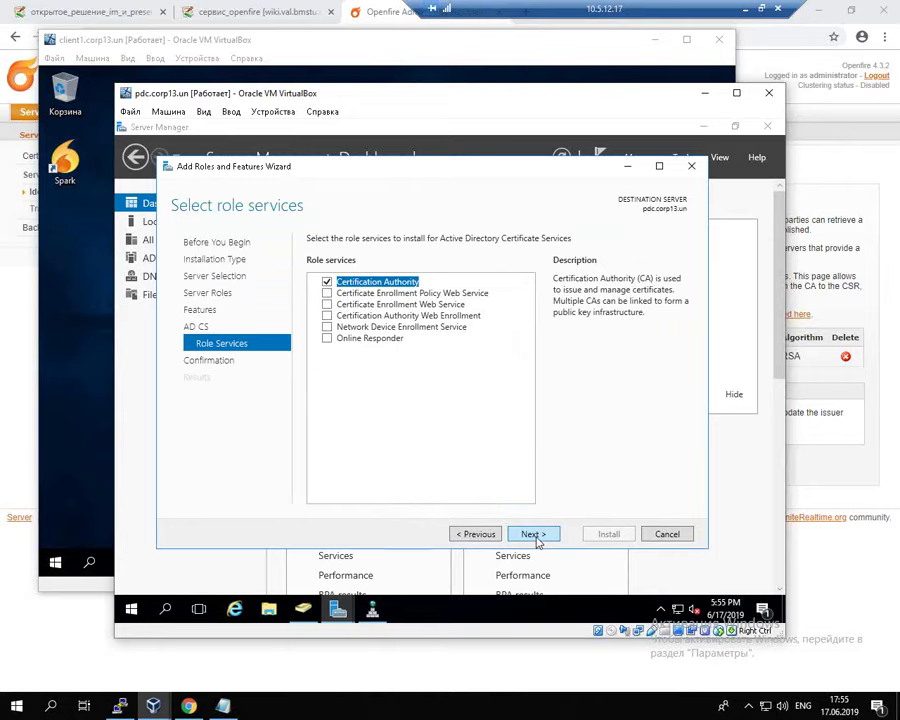
click(534, 536)
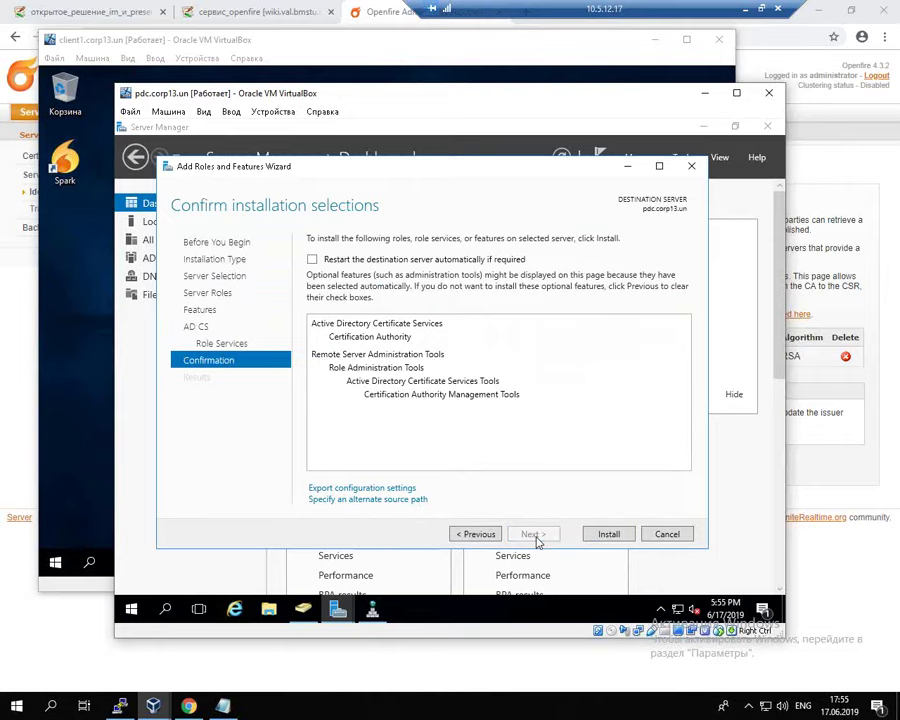
click(619, 537)
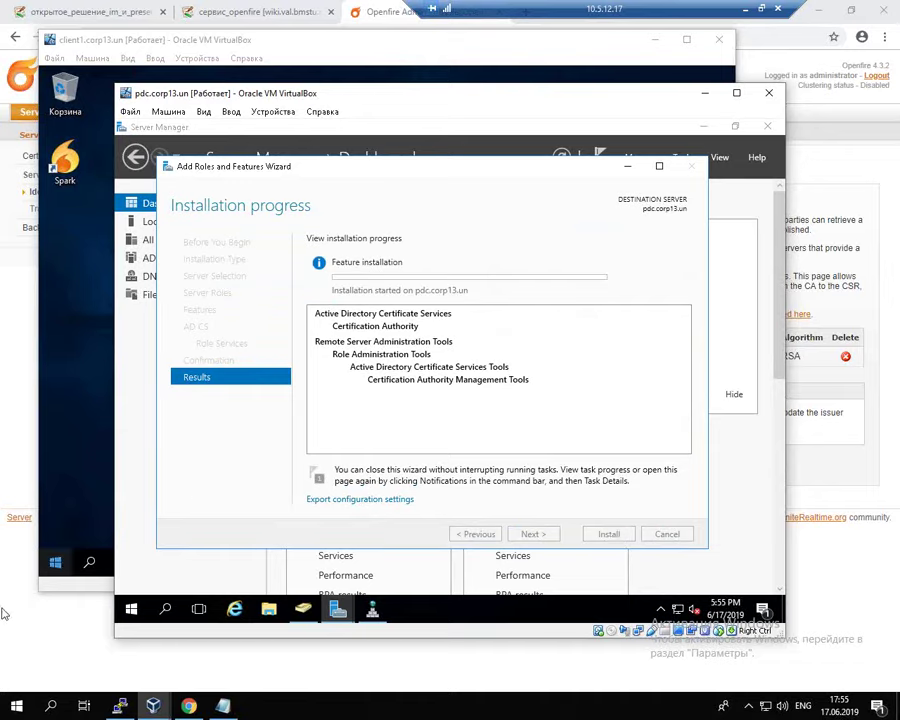
click(98, 12)
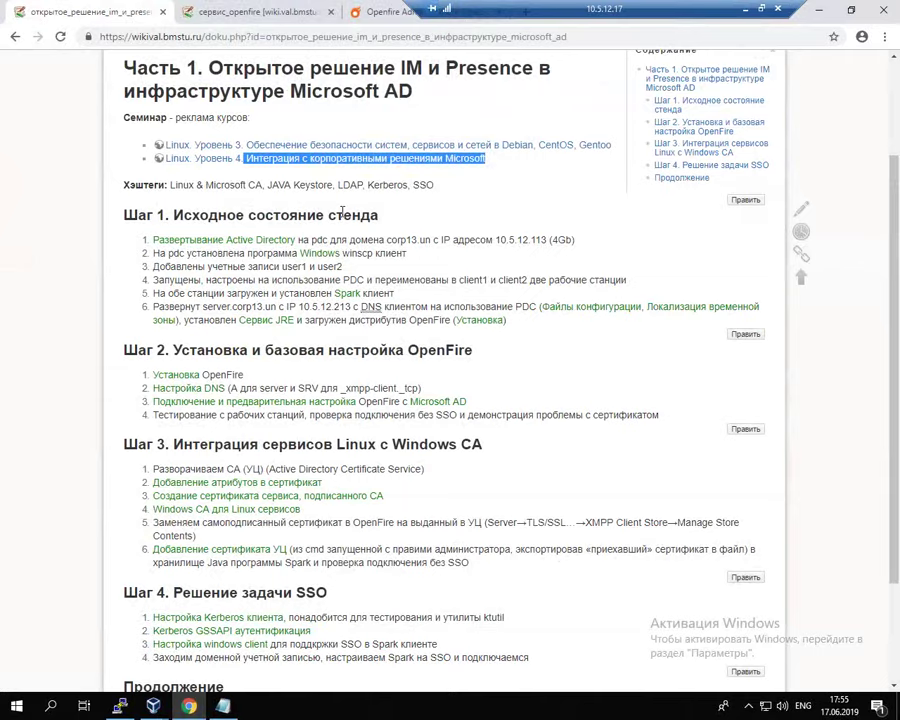
Step: Highlight the Level 4 course line and the Step 3 Windows CA heading, then go to Openfire admin
drag(612, 145, 247, 146)
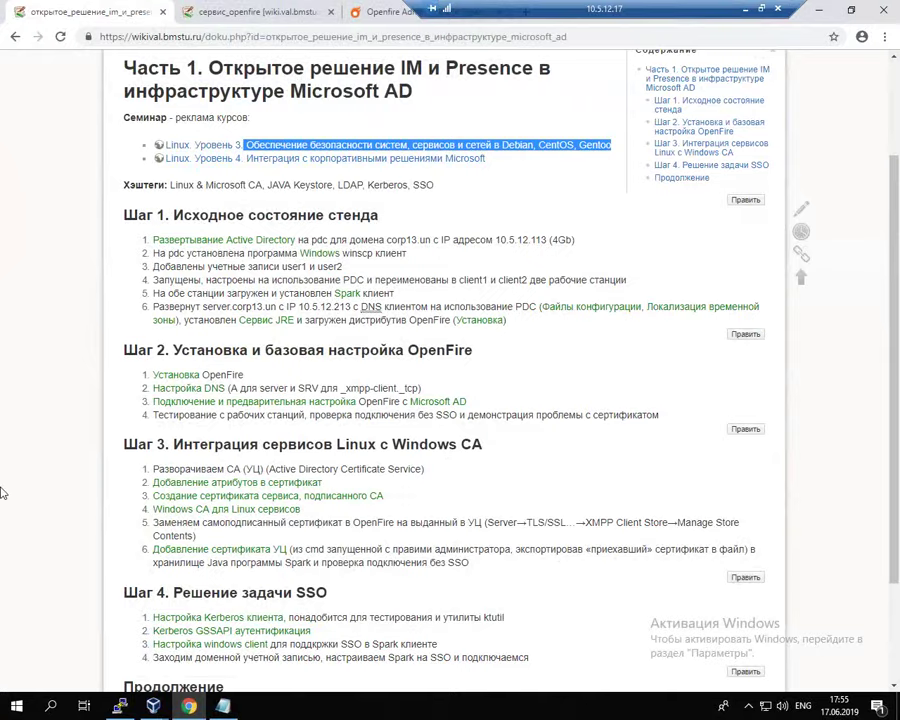
drag(112, 445, 224, 447)
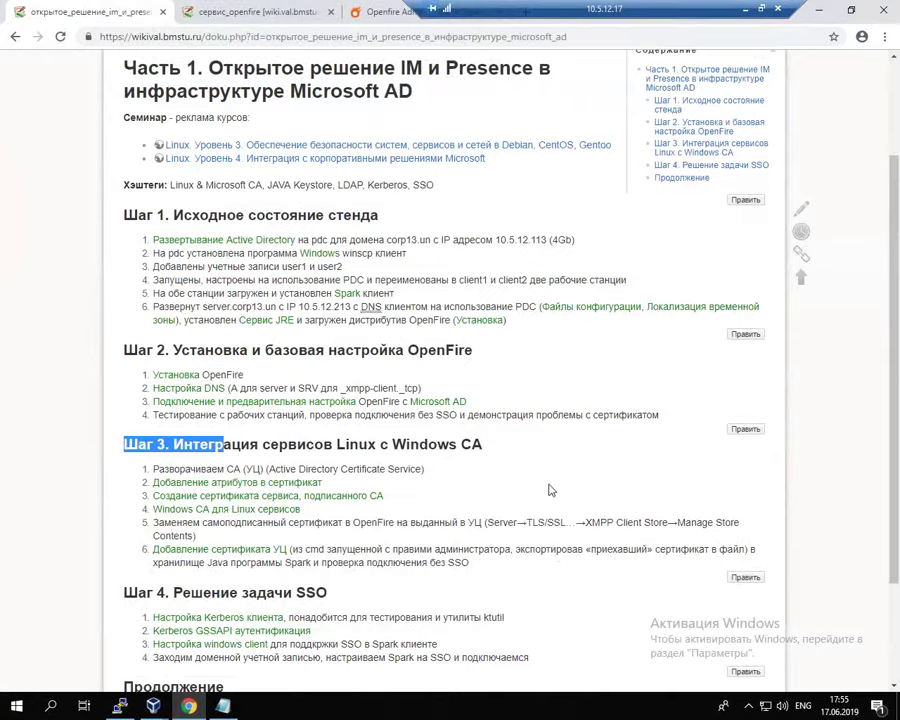
click(385, 12)
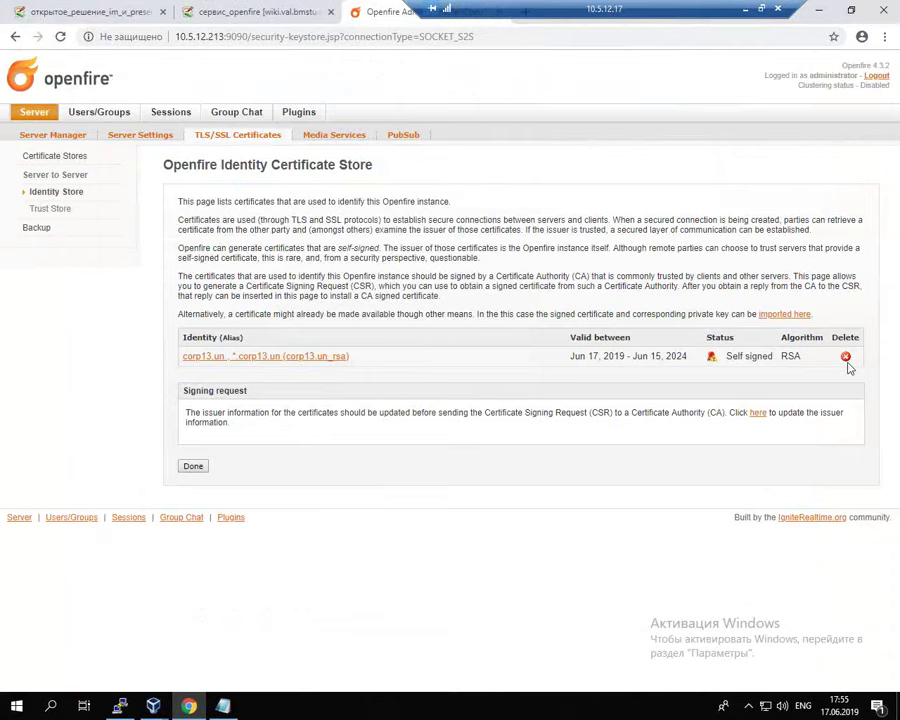
Step: Review the corp13.un certificate details: common name corp13.un and alternative name *.corp13.un
click(303, 356)
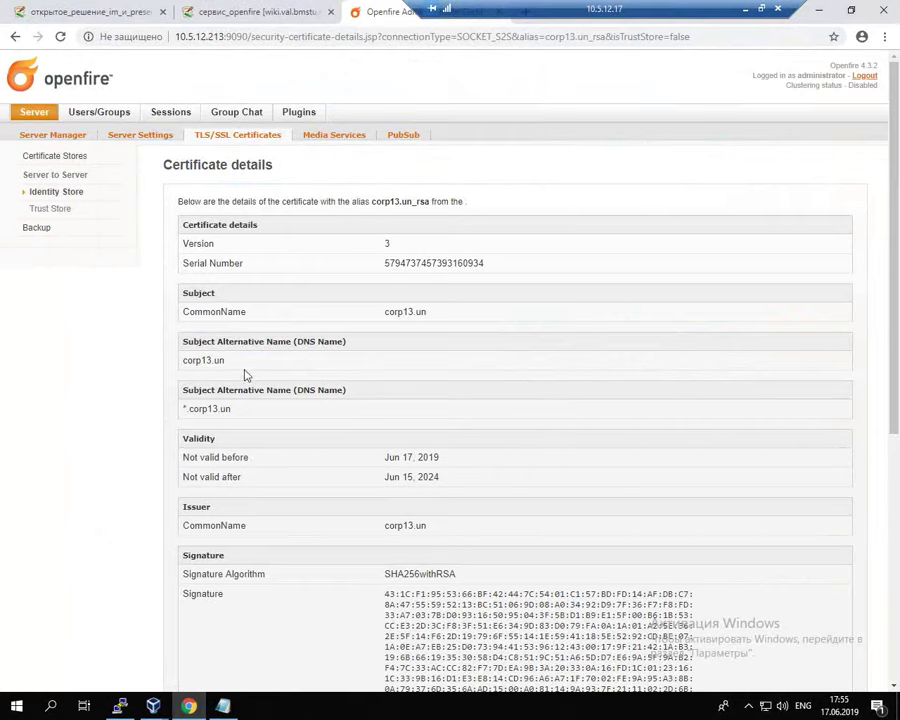
drag(183, 341, 343, 341)
drag(190, 390, 253, 392)
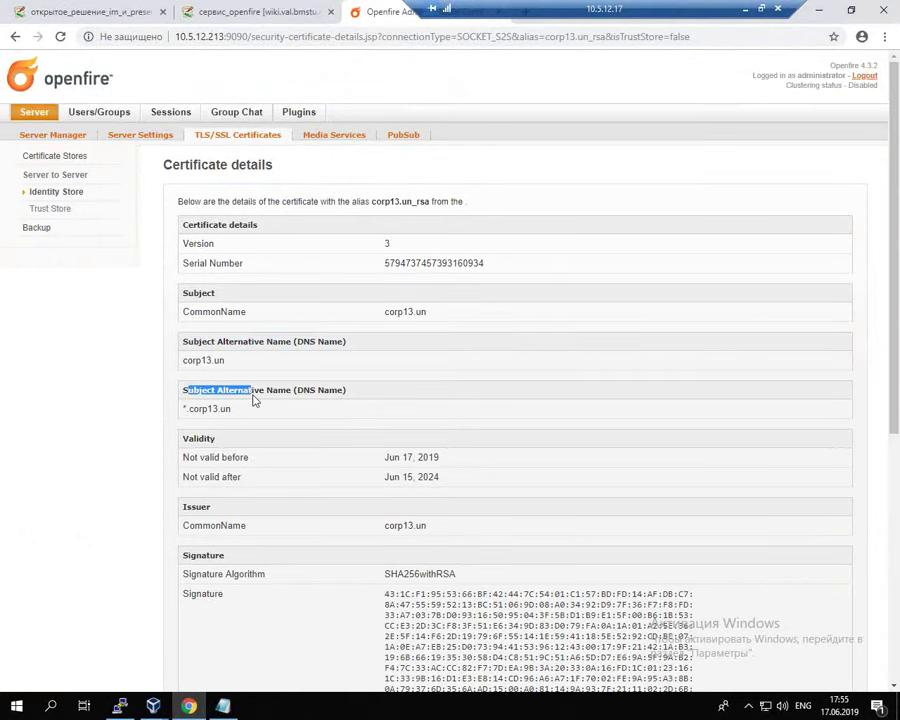
double_click(186, 312)
drag(210, 313, 440, 323)
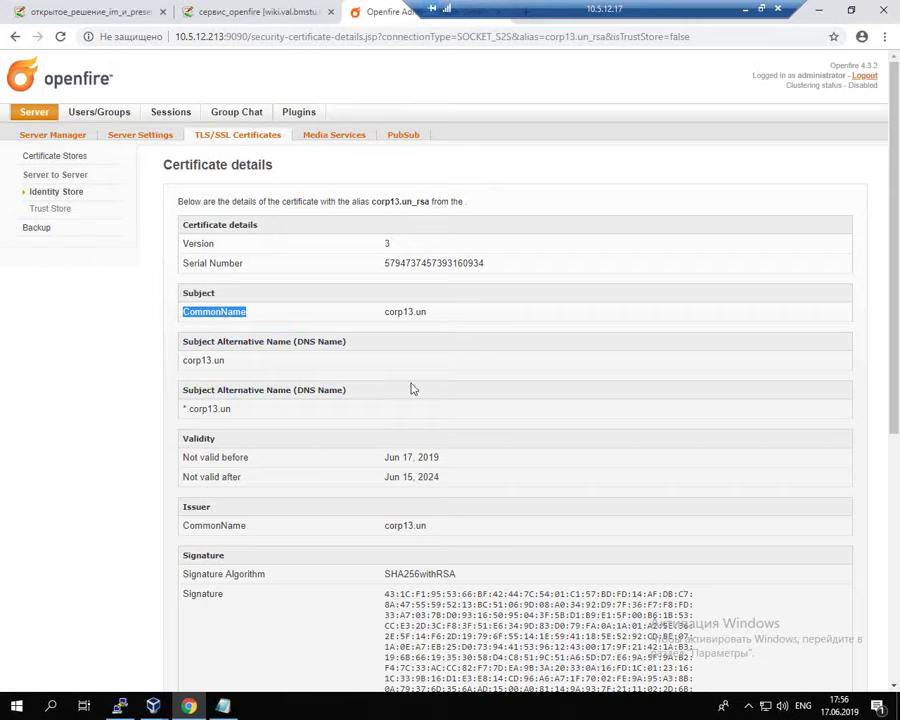
drag(388, 305, 432, 307)
drag(184, 361, 234, 390)
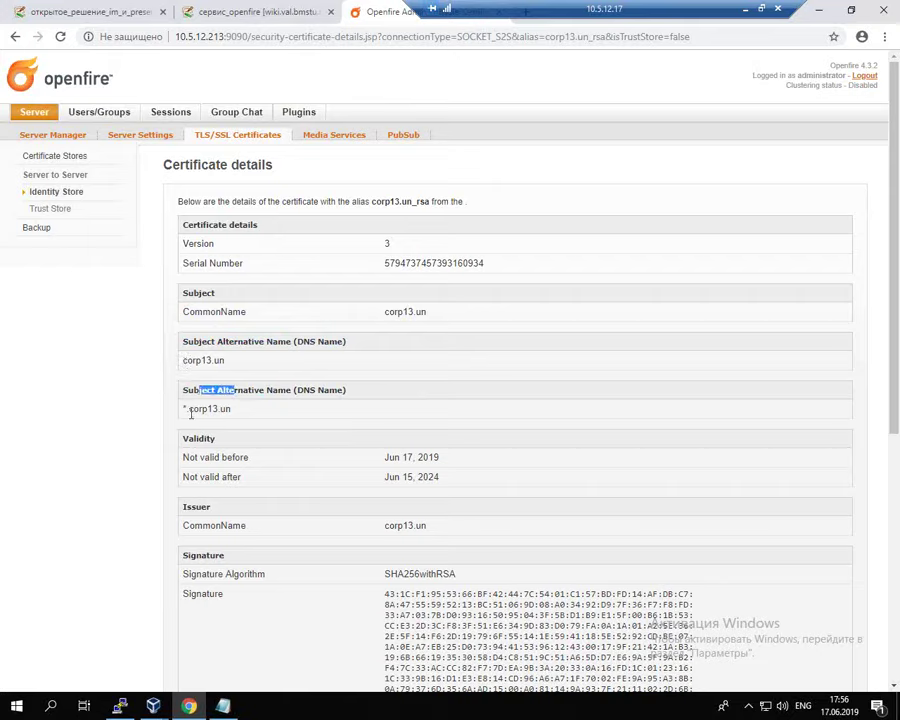
drag(184, 408, 182, 408)
drag(235, 358, 238, 408)
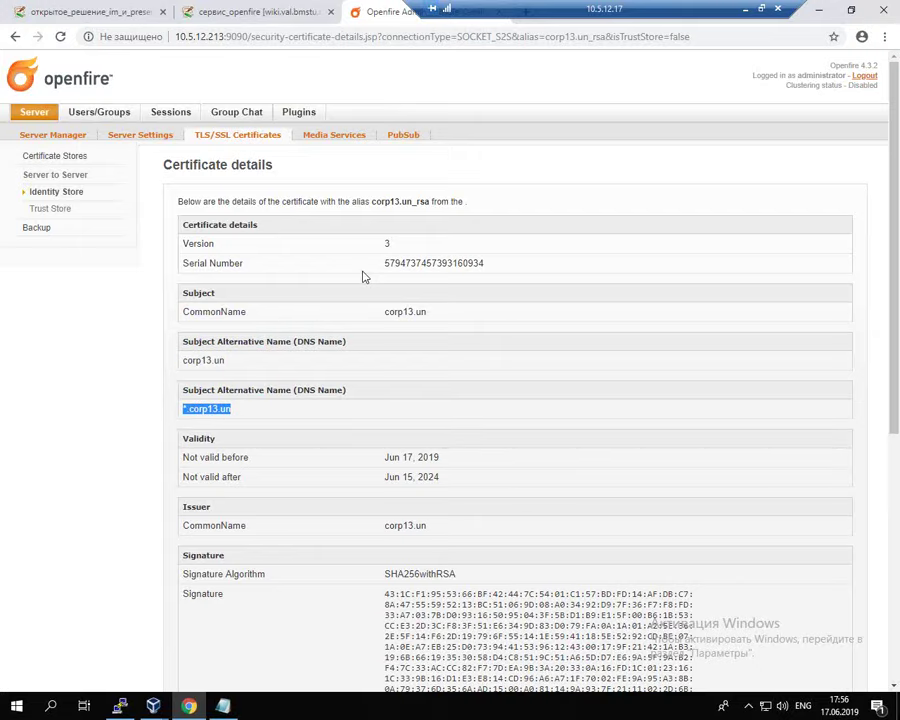
Step: Delete the self-signed corp13.un certificate from the Identity Store and confirm
click(240, 136)
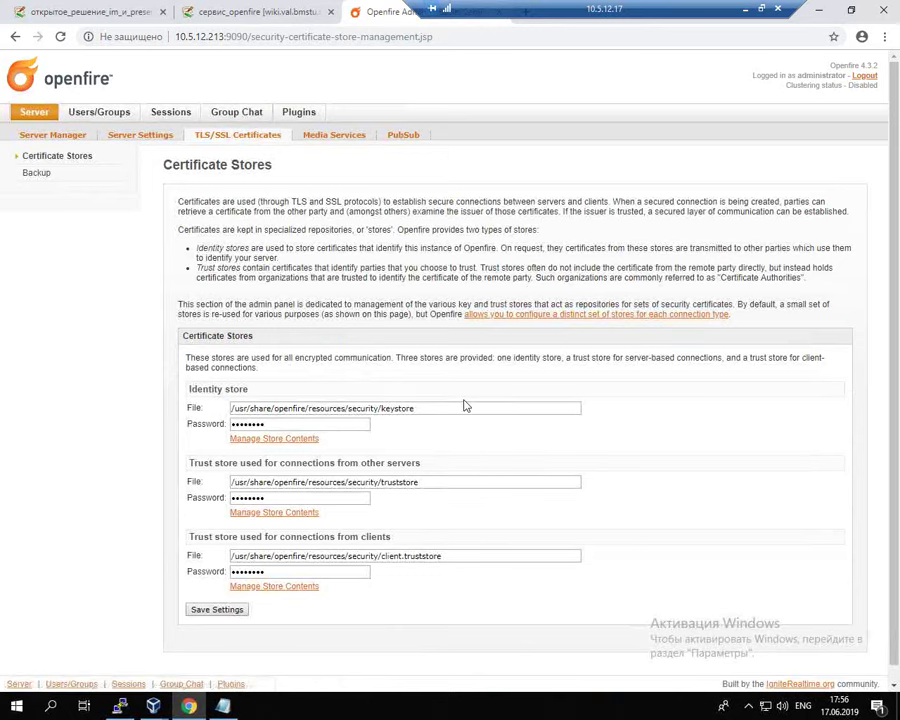
click(274, 438)
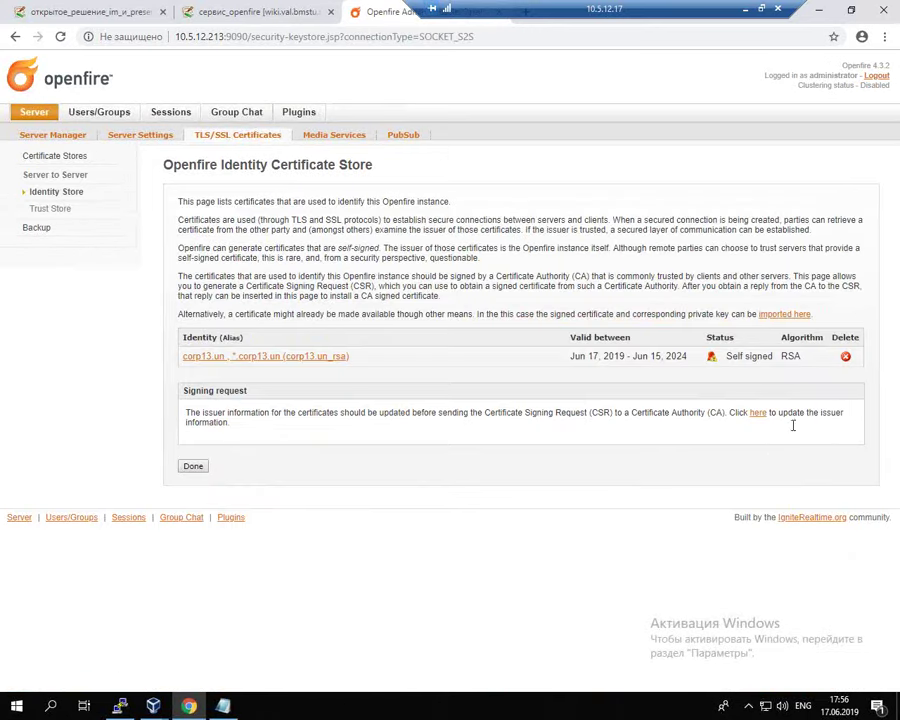
click(846, 357)
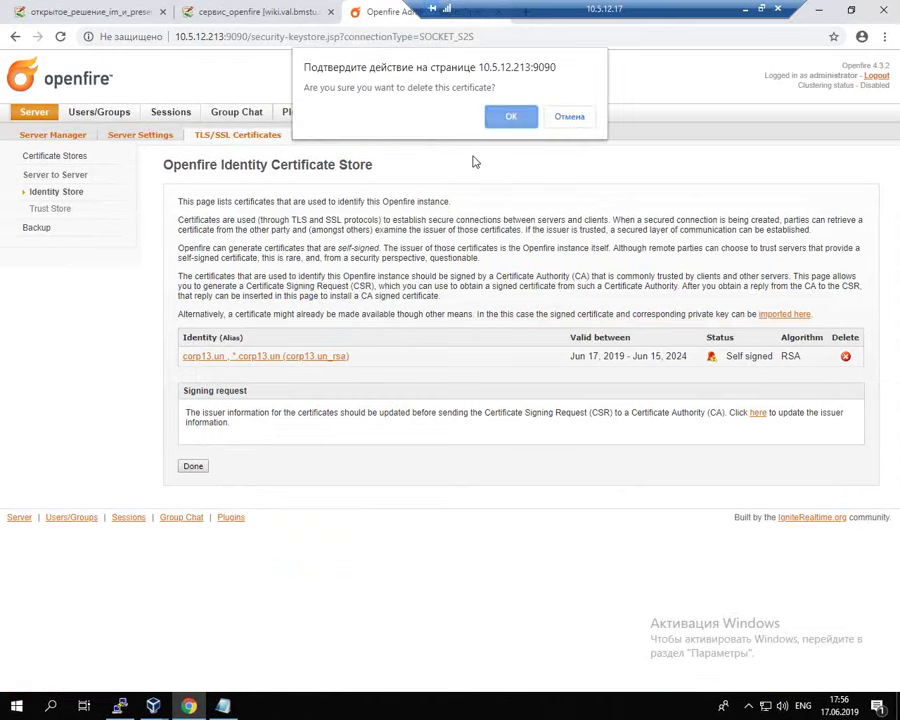
key(Return)
click(182, 11)
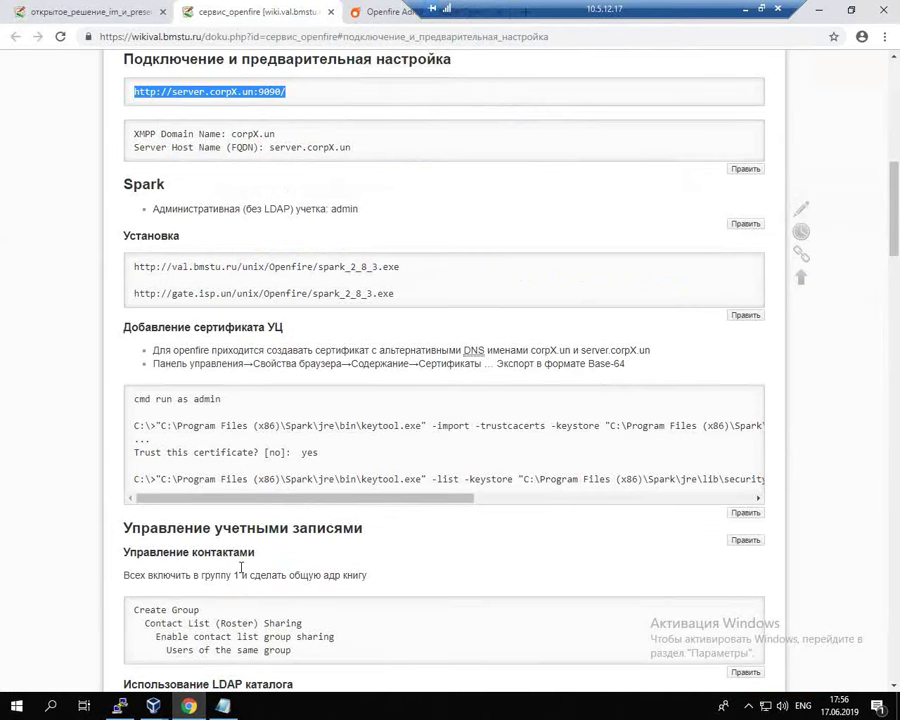
Step: Bring up the pdc VM and close the finished feature installation wizard
mouse_move(153, 706)
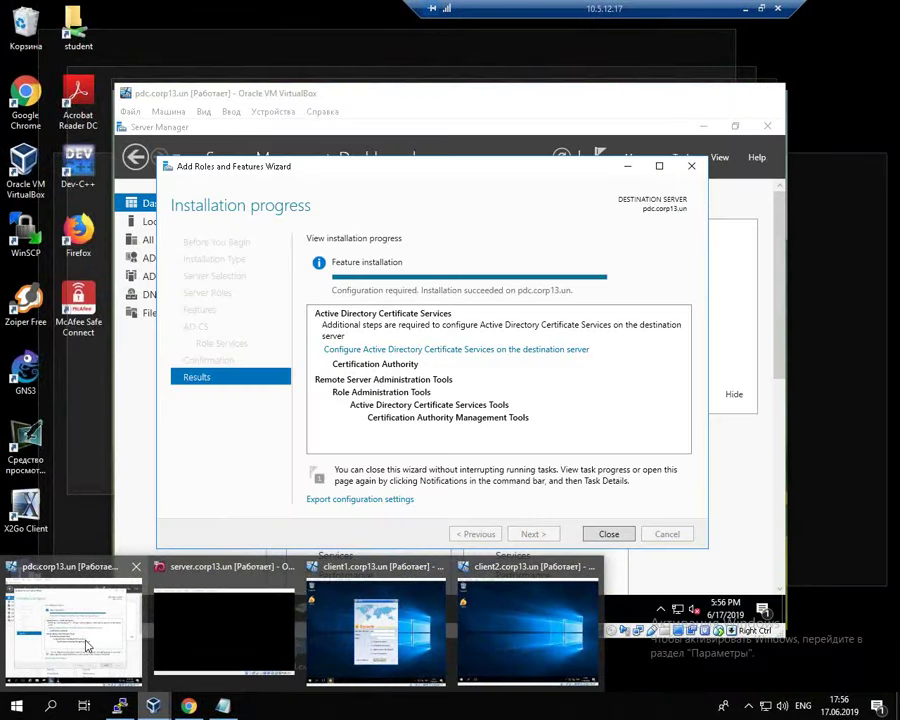
click(108, 633)
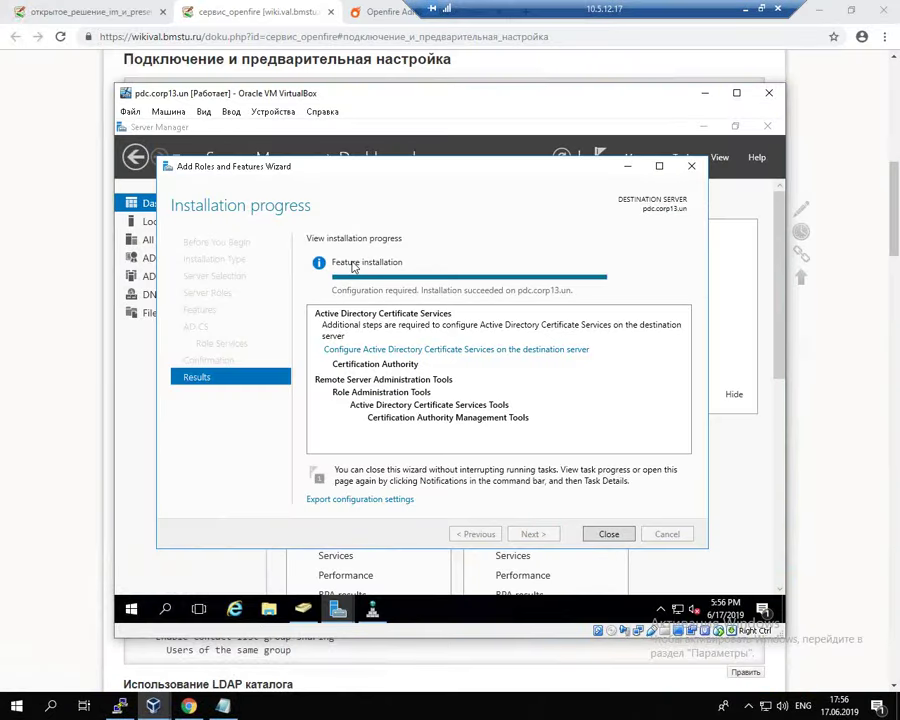
click(609, 534)
click(600, 160)
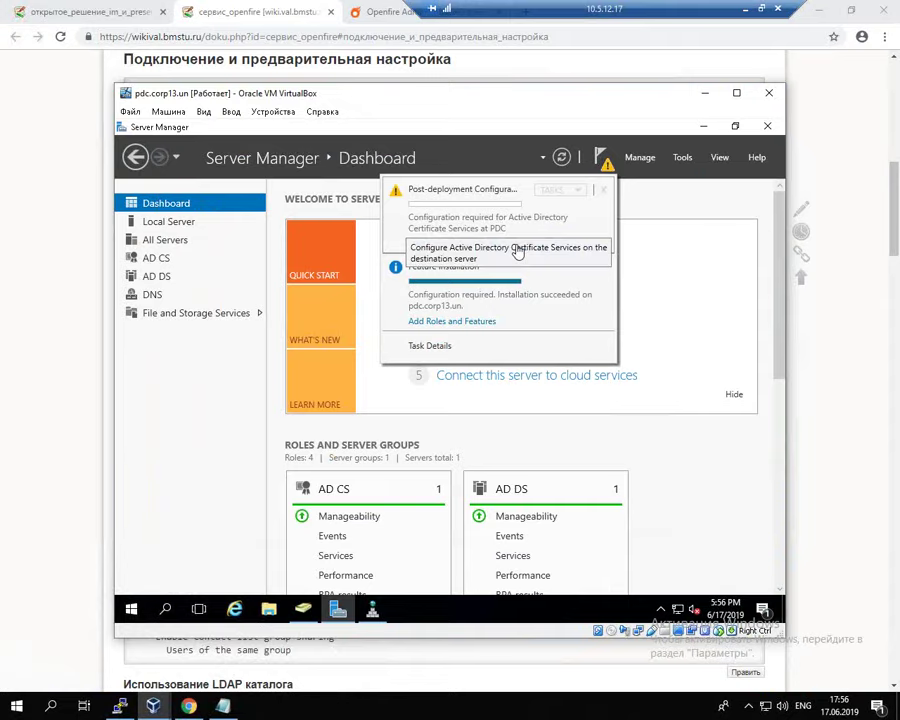
Step: Start AD CS post-deployment configuration with the administrator credentials and tick Certification Authority
click(550, 242)
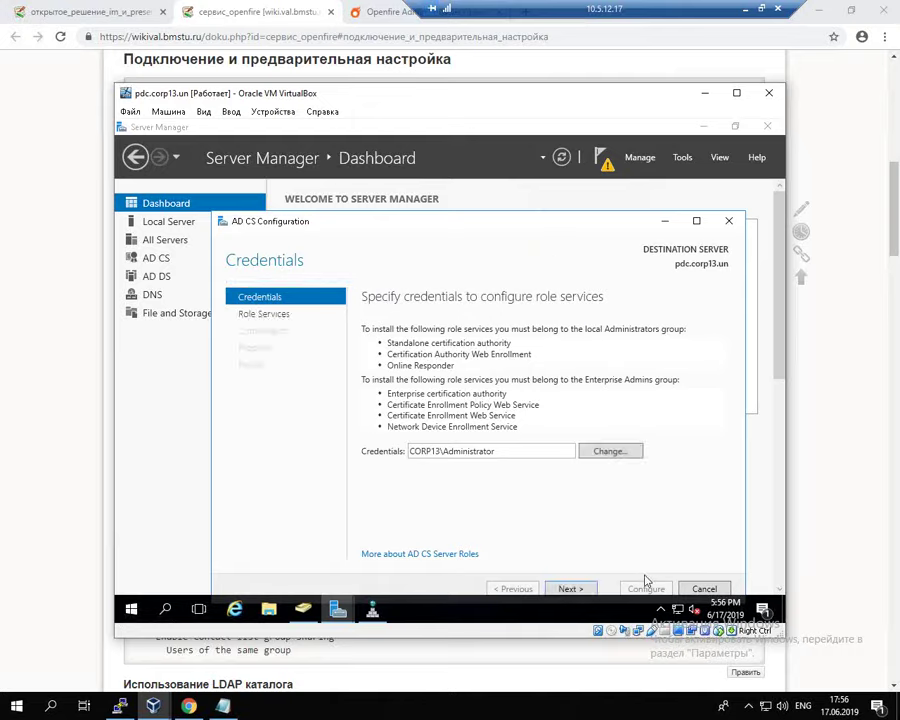
click(569, 589)
click(366, 328)
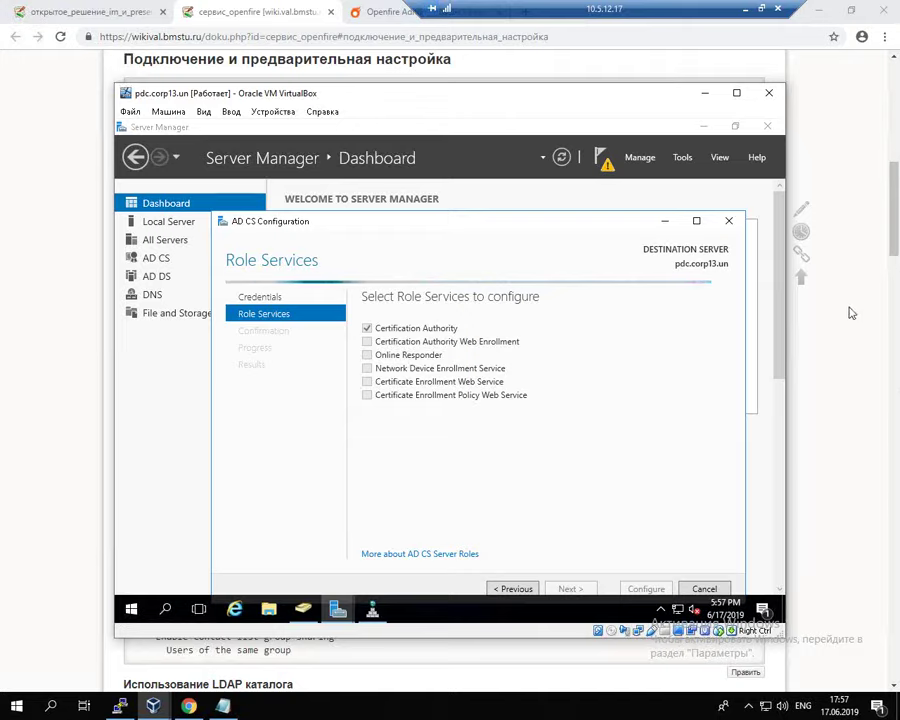
drag(549, 231, 540, 186)
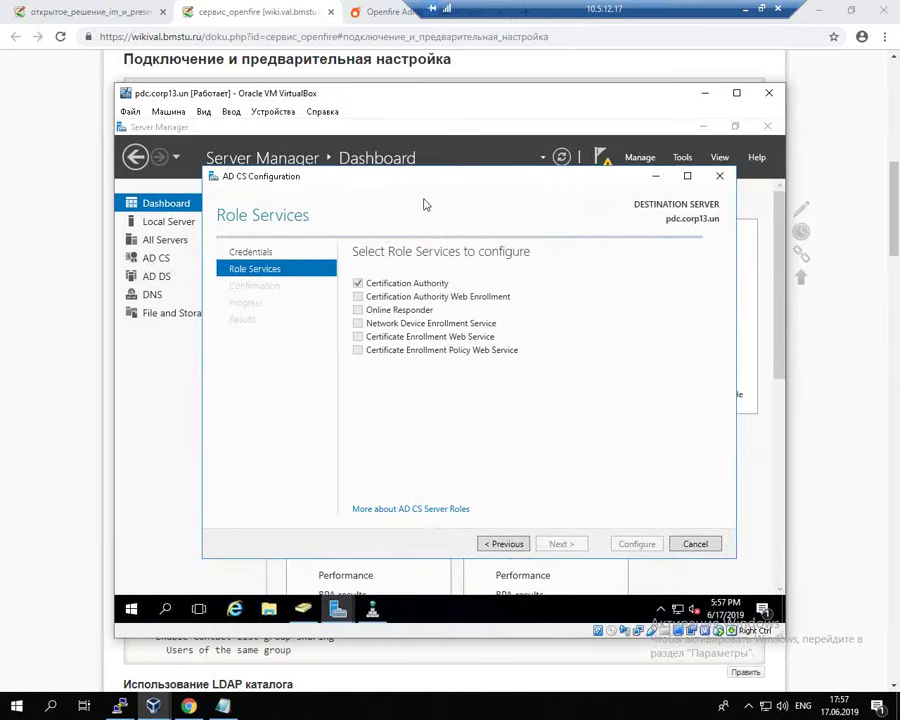
drag(466, 184, 438, 169)
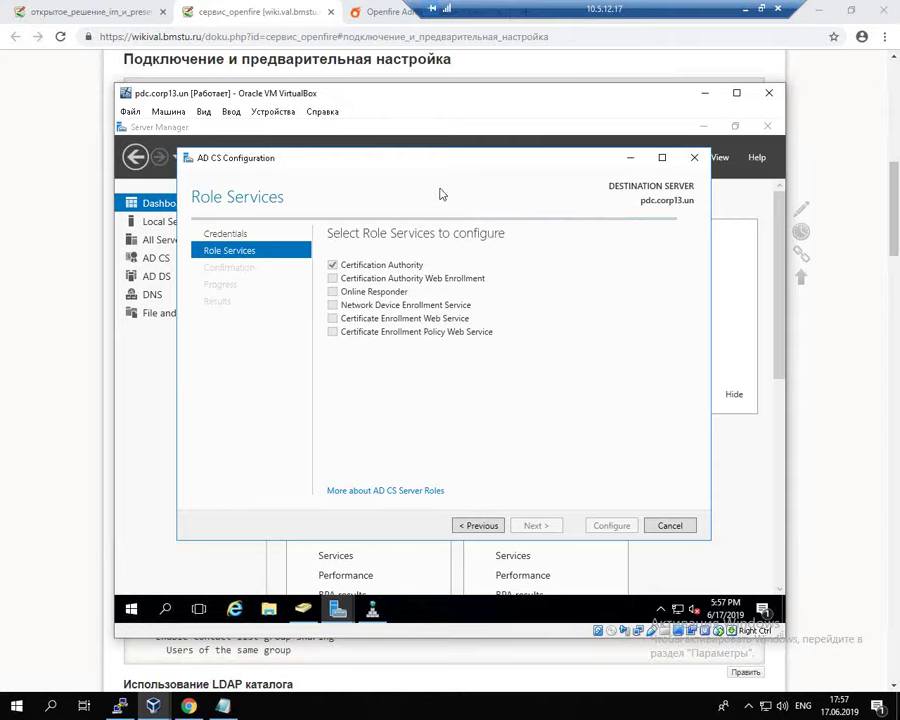
mouse_move(462, 163)
mouse_down()
mouse_move(487, 160)
mouse_move(479, 162)
mouse_up()
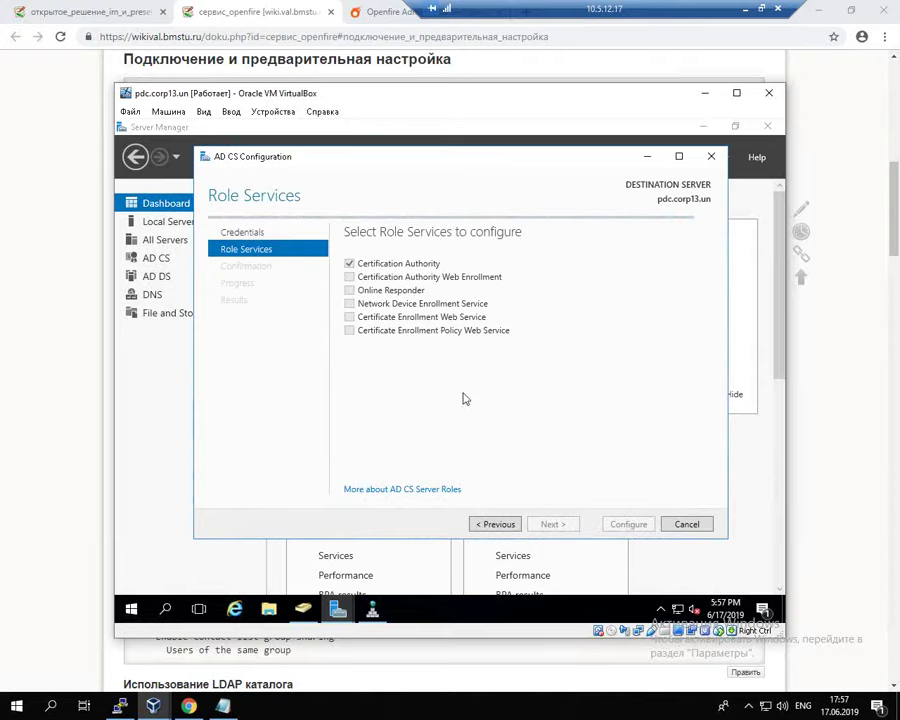
Step: Configure an Enterprise Root CA with a new private key using SHA256 and 2048-bit length
click(349, 263)
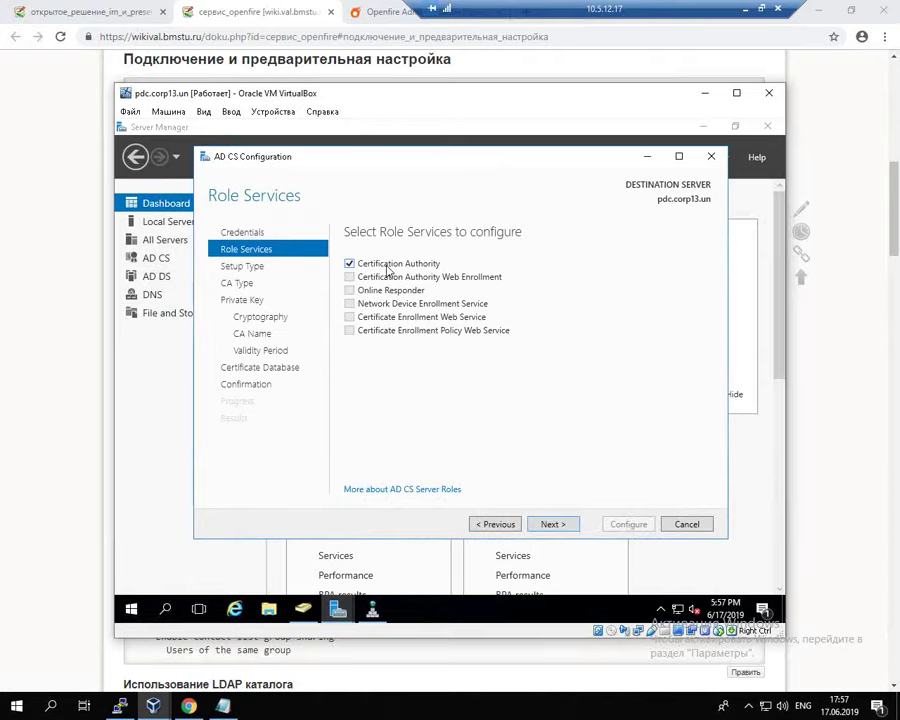
click(552, 524)
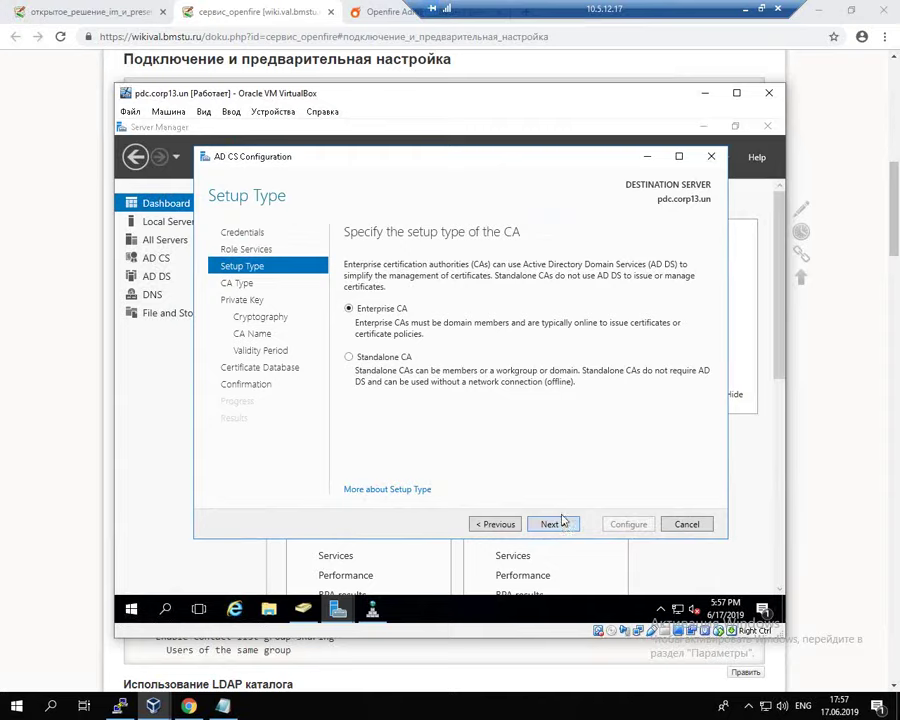
click(562, 532)
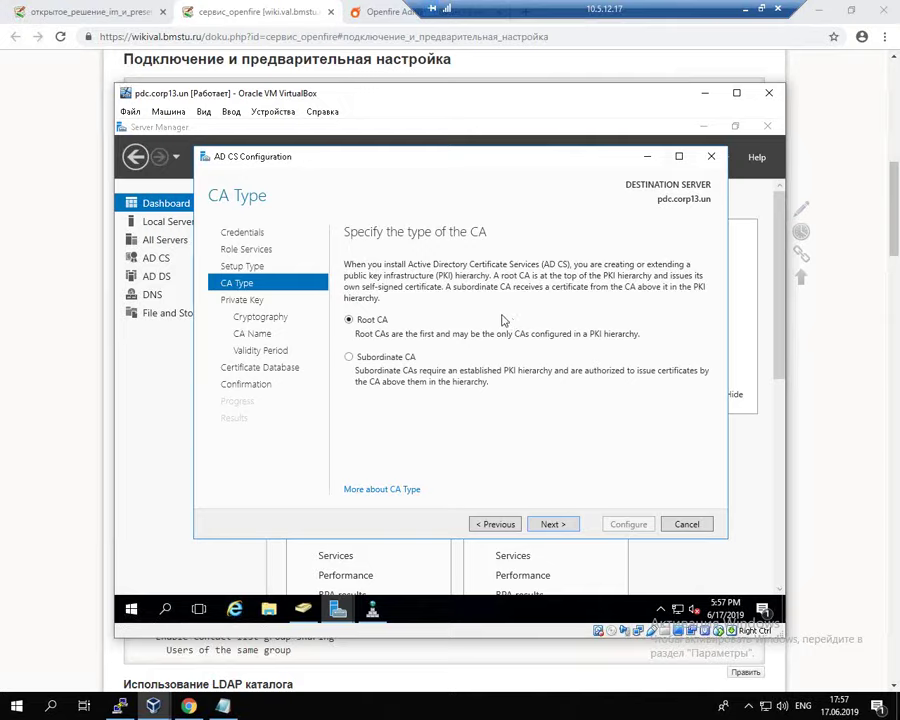
click(553, 524)
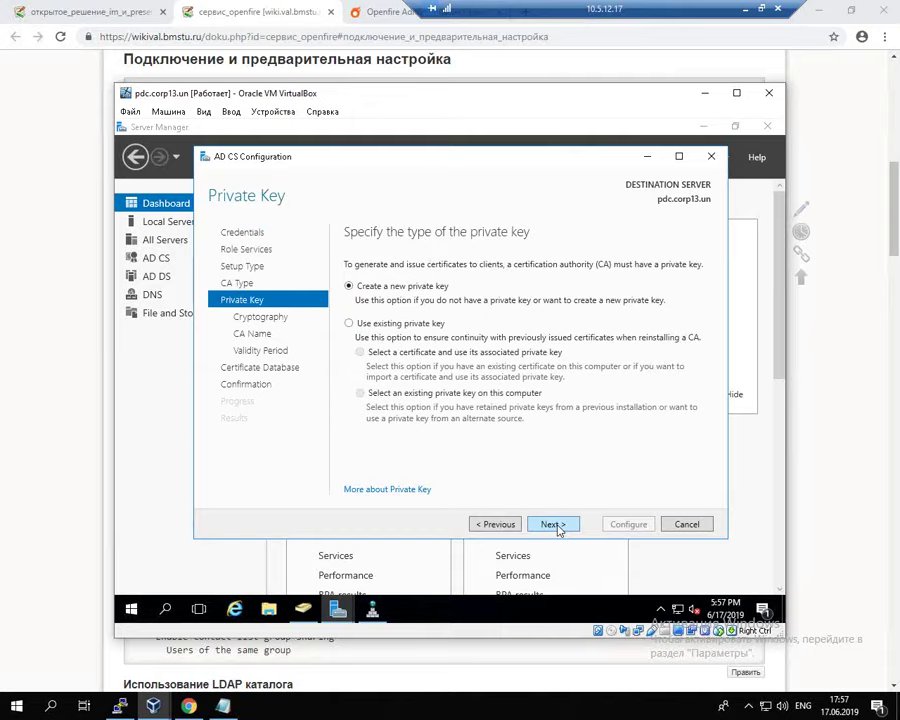
click(556, 525)
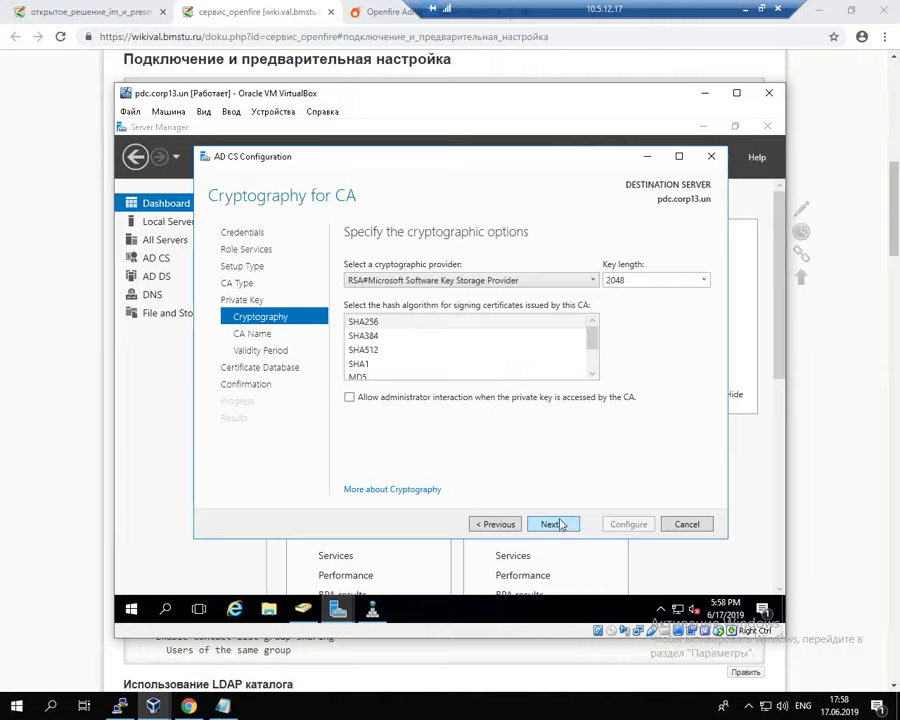
click(560, 524)
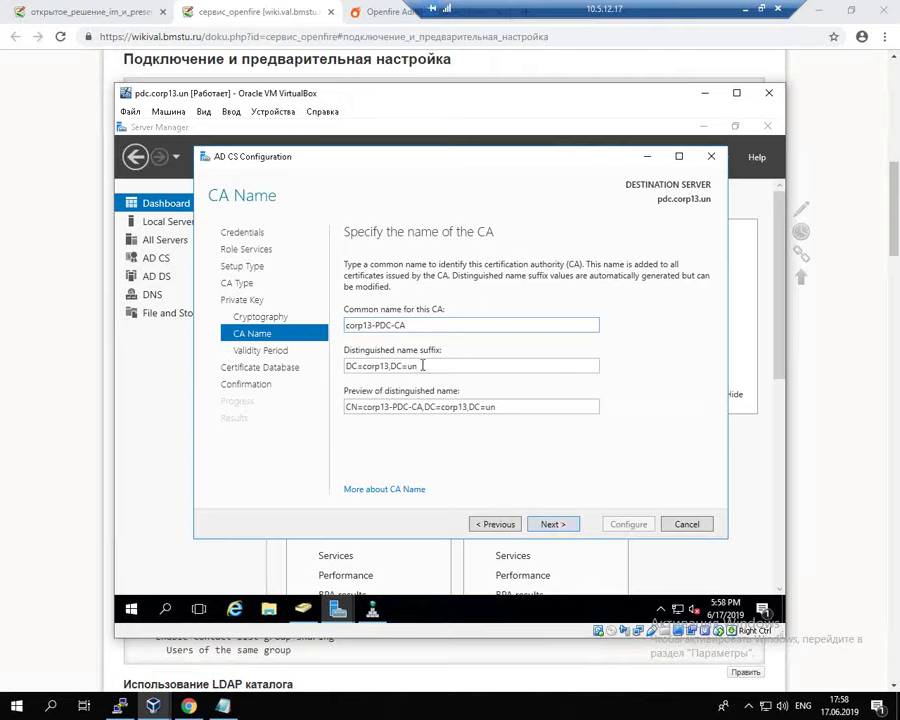
Step: Accept CA name corp13-PDC-CA, 5-year validity and default database locations, then configure
drag(422, 365, 366, 370)
click(458, 365)
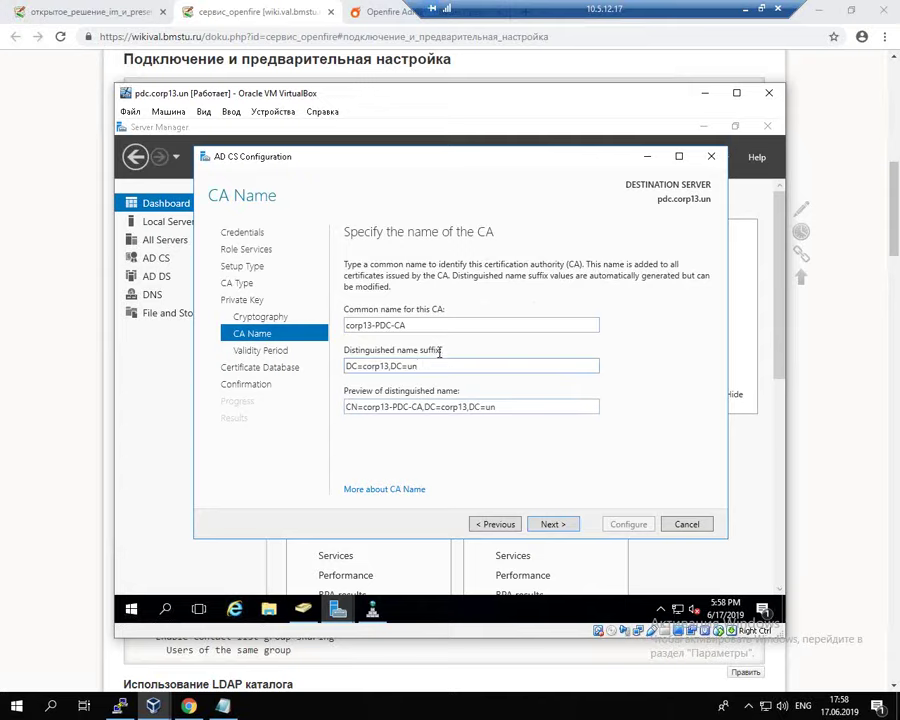
click(553, 524)
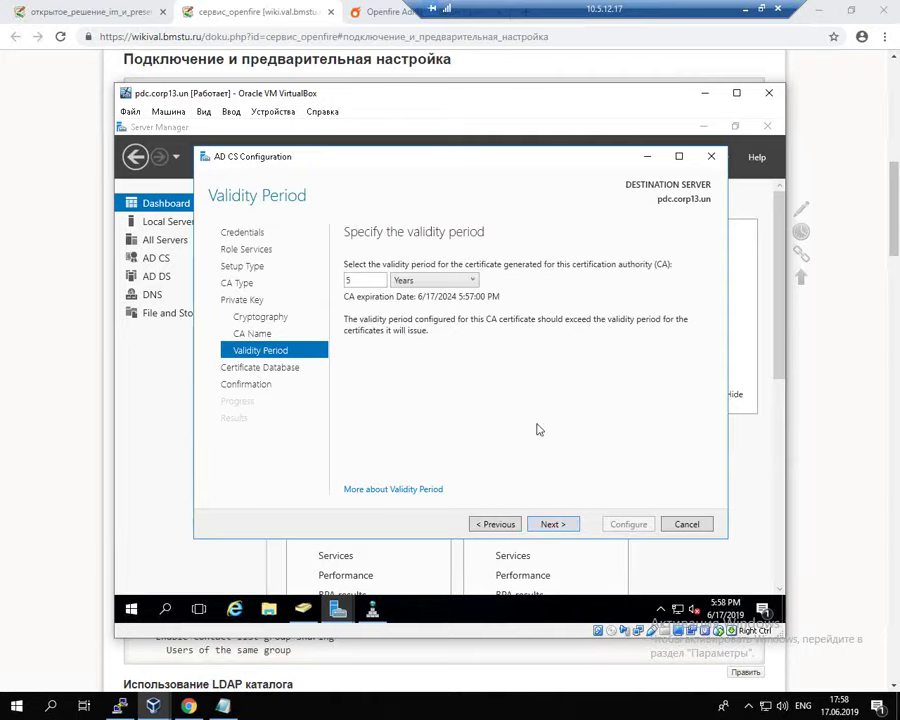
click(553, 524)
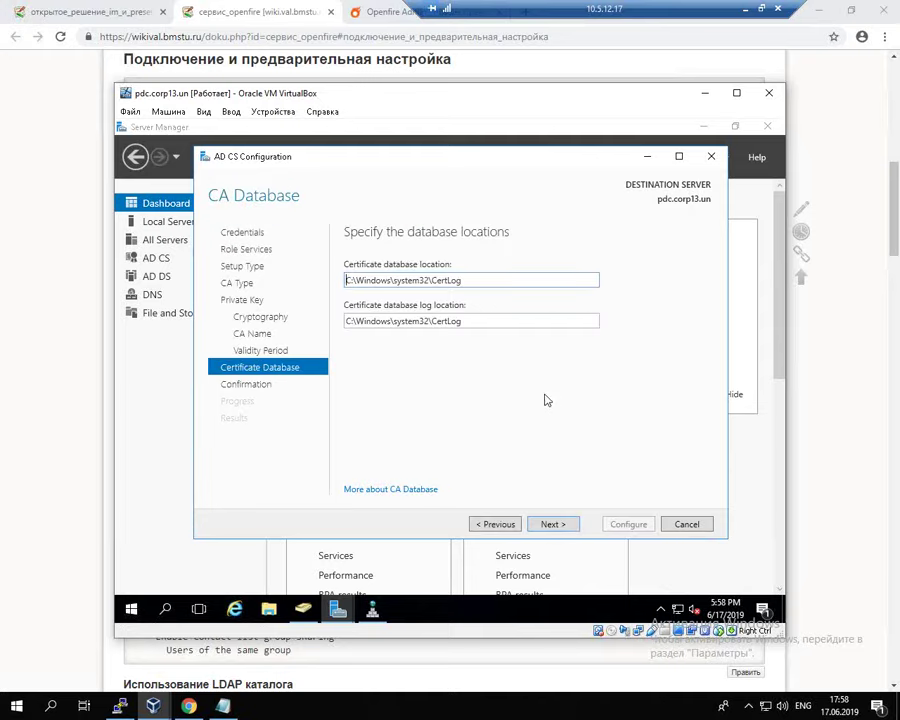
click(553, 524)
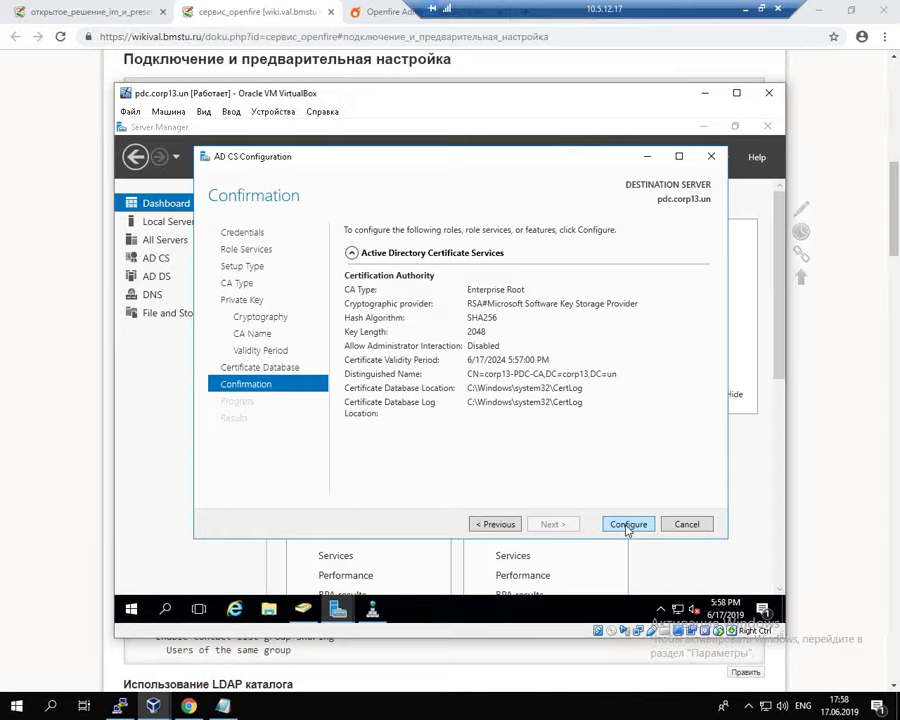
click(628, 527)
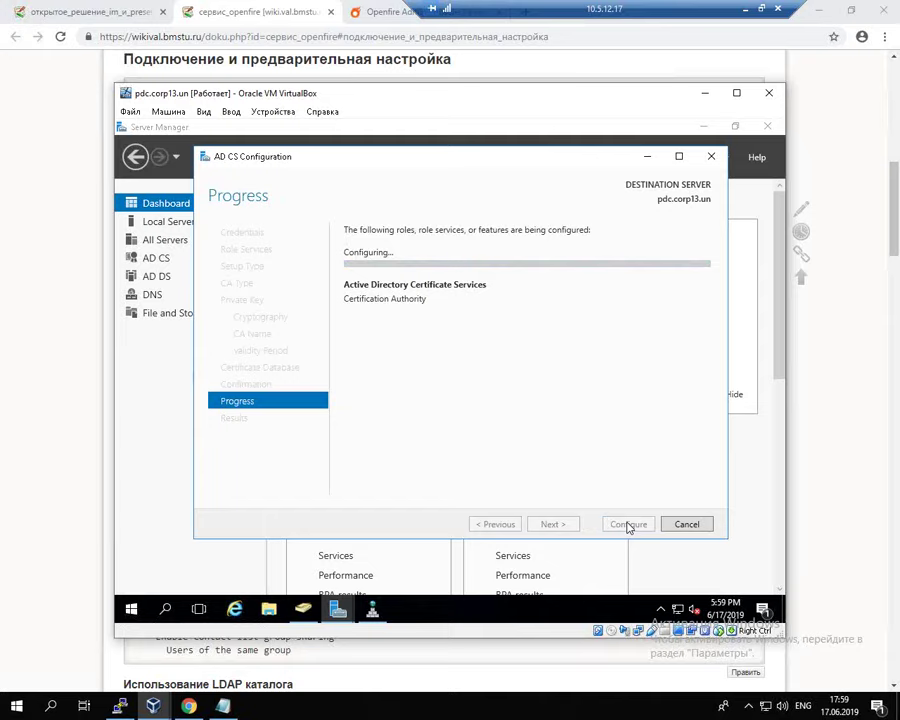
click(287, 8)
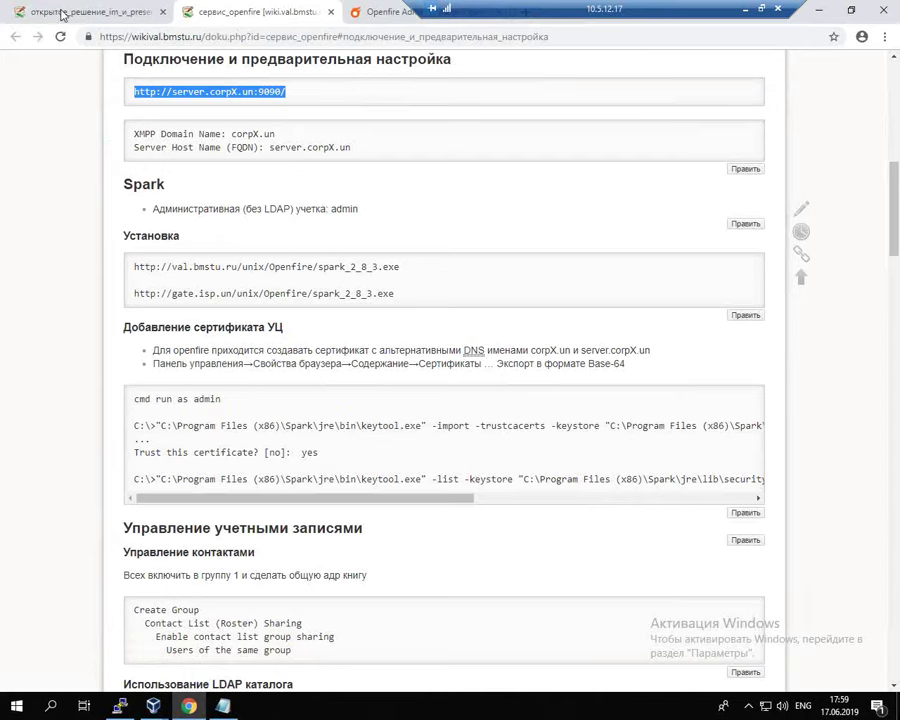
Step: Open the 'Добавление атрибутов в сертификат' article in a new tab and switch to it
click(62, 14)
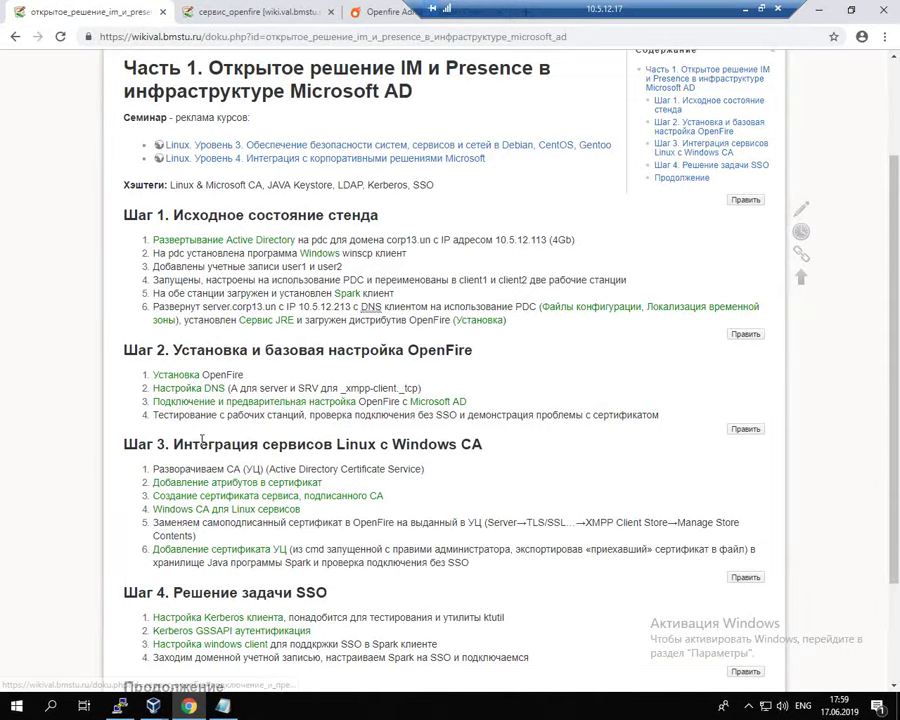
right_click(205, 490)
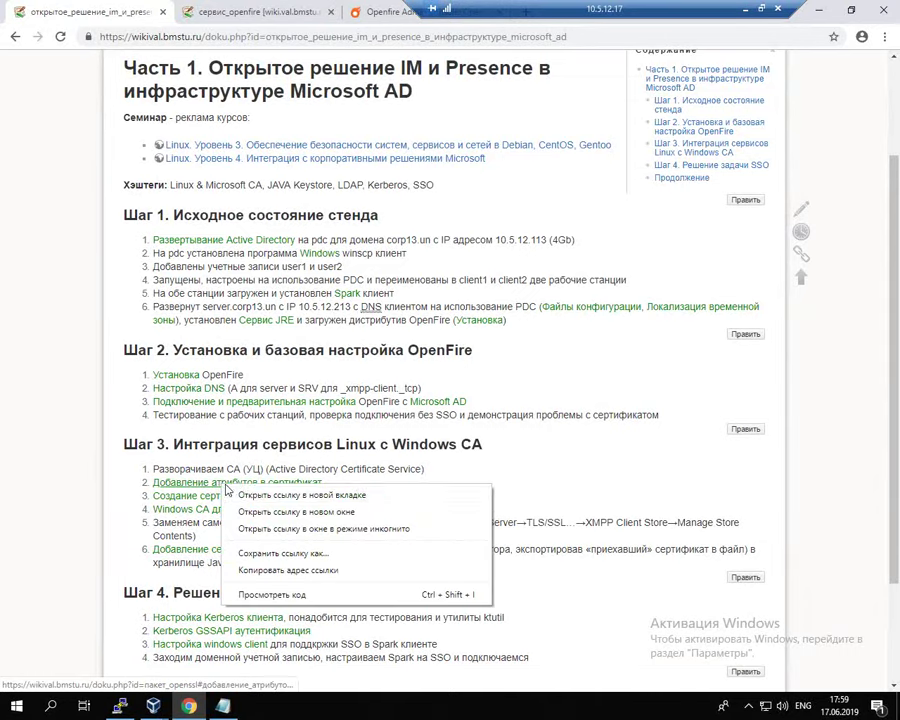
click(243, 491)
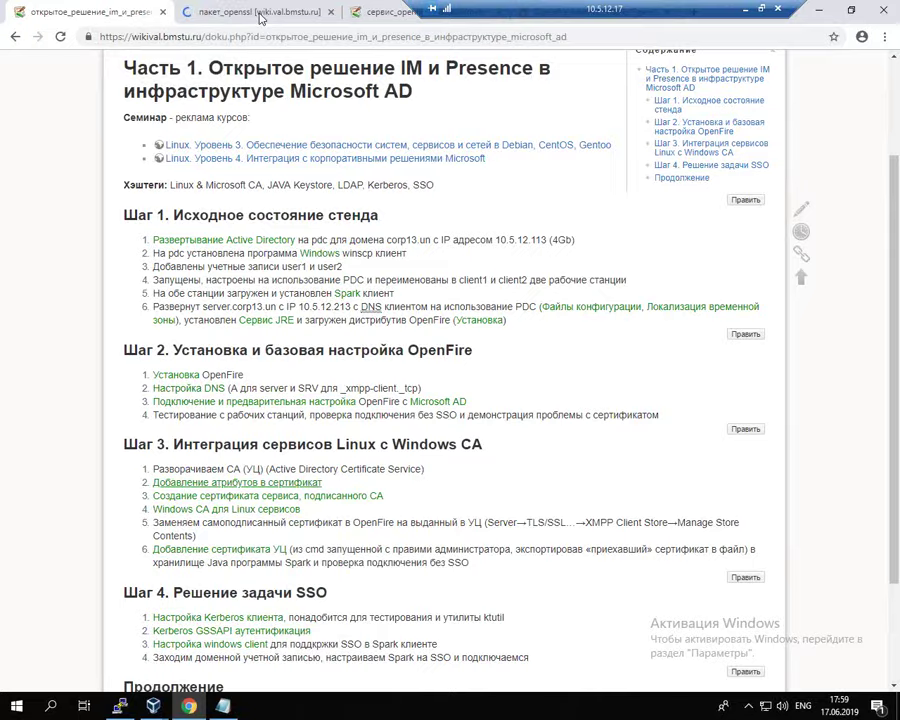
key(ctrl+Tab)
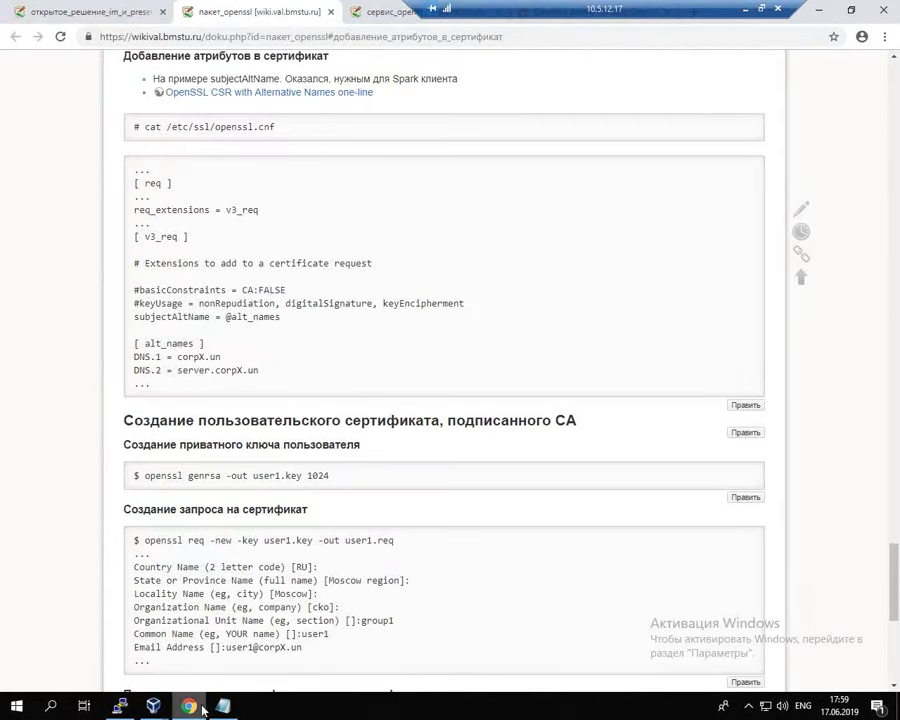
Step: Place the PuTTY terminal beside the wiki and begin typing vim /etc/ssl/o
click(120, 706)
drag(393, 88, 703, 113)
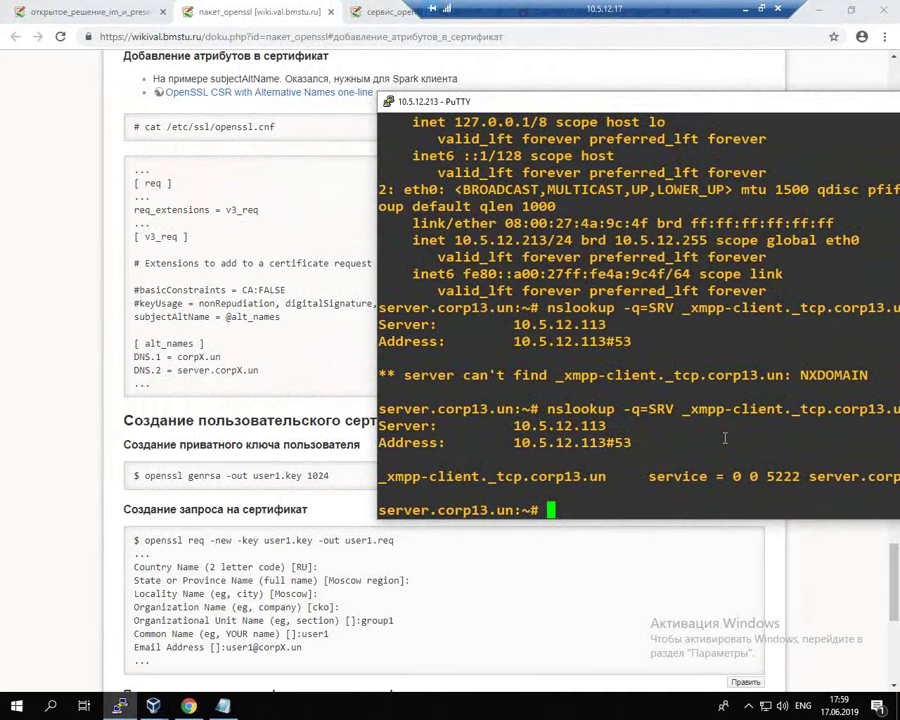
text(vim /etc/ssl/)
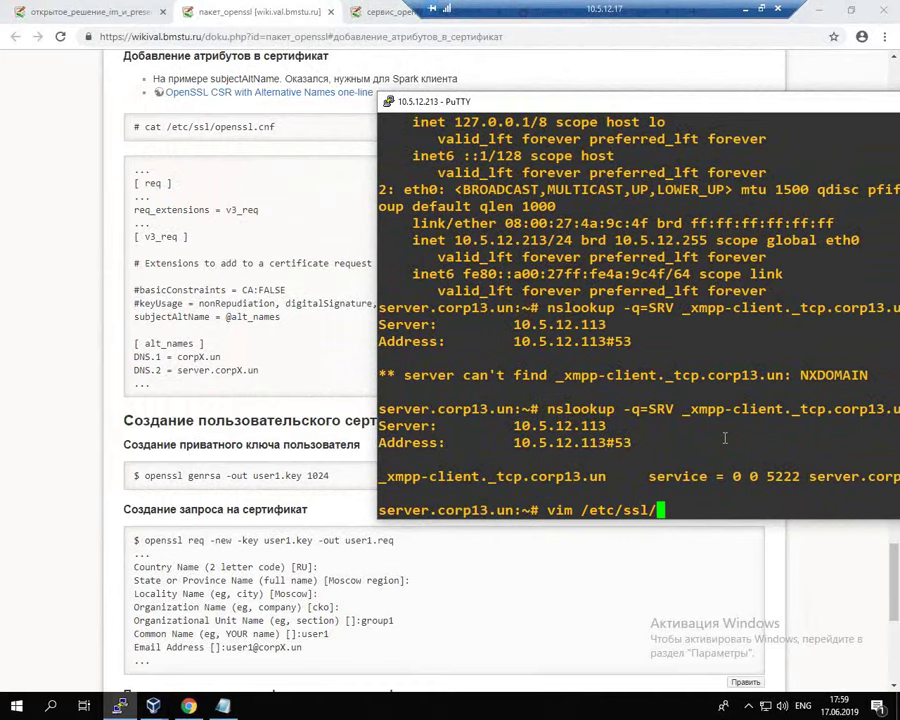
text(o)
Step: Open /etc/ssl/openssl.cnf in Vim and jump to the [ req ] section
key(Tab)
key(Return)
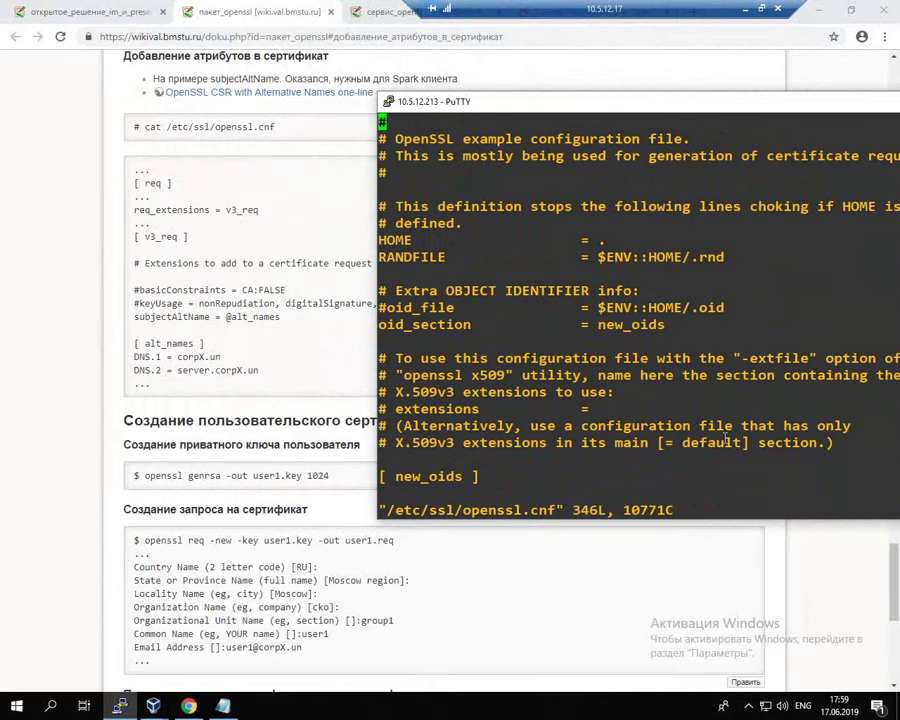
key(slash)
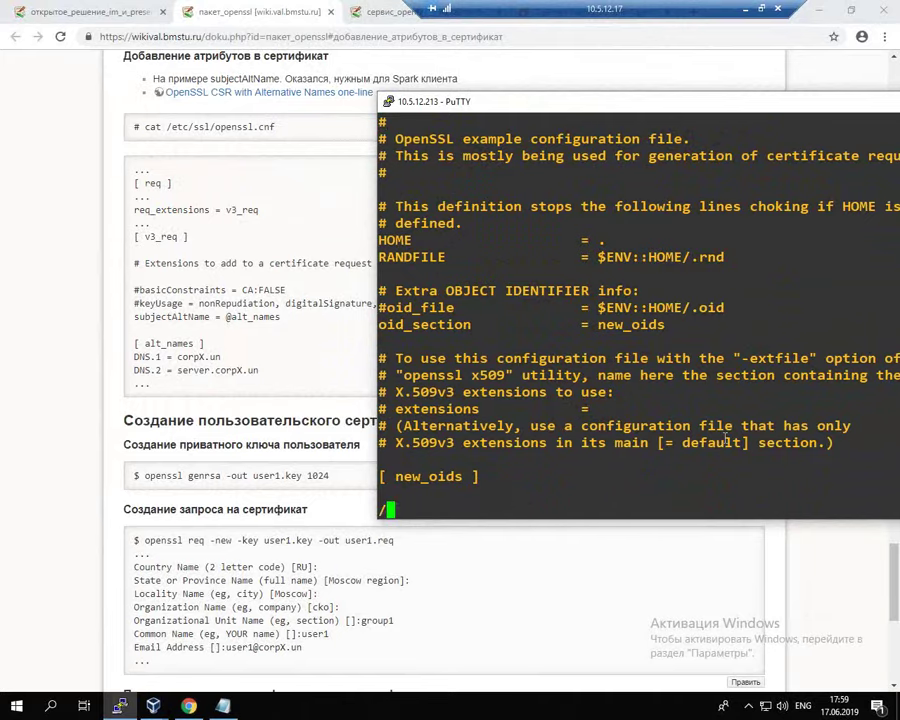
text(req)
key(Return)
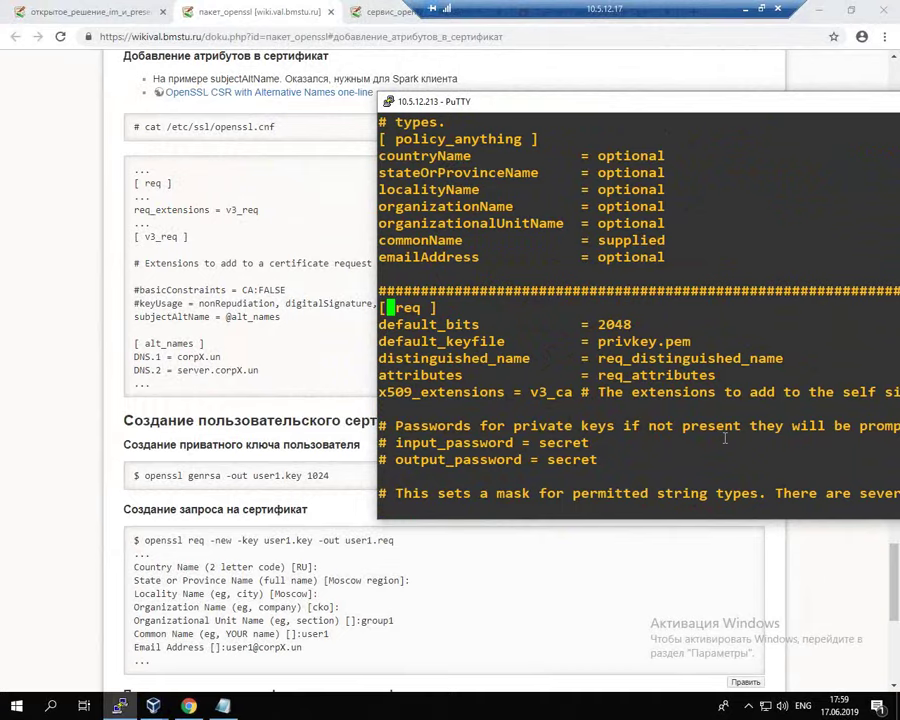
Step: Uncomment the req_extensions = v3_req line
key(Down)
key(Down)
key(Down)
key(Down)
key(Down)
key(Down)
key(Down)
key(Down)
key(Down)
key(Down)
key(Down)
key(Down)
key(Down)
key(Down)
key(Down)
key(Down)
key(Down)
key(Down)
key(Down)
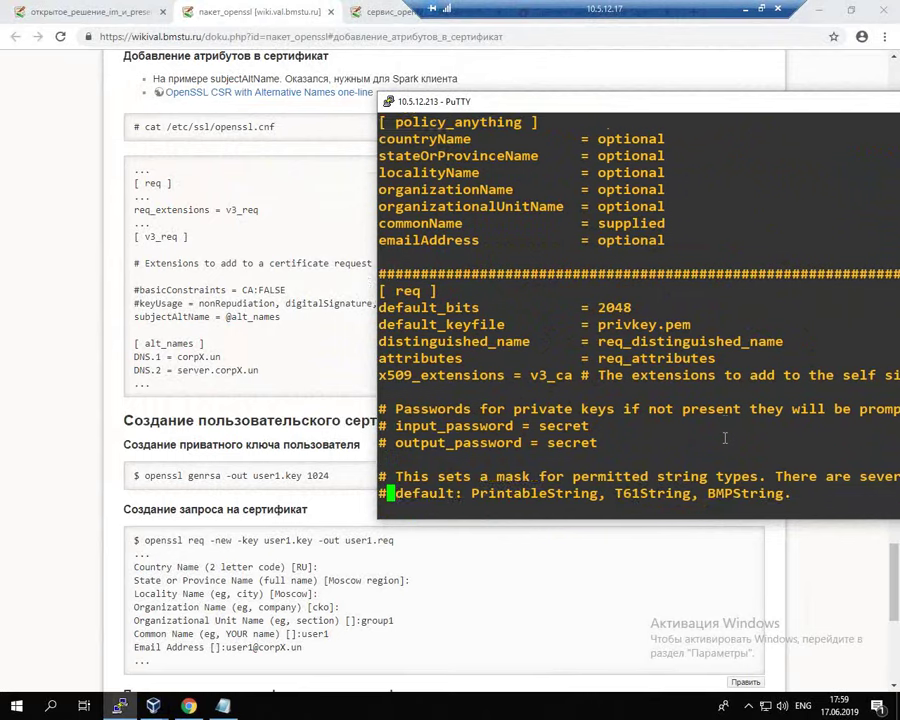
key(Down)
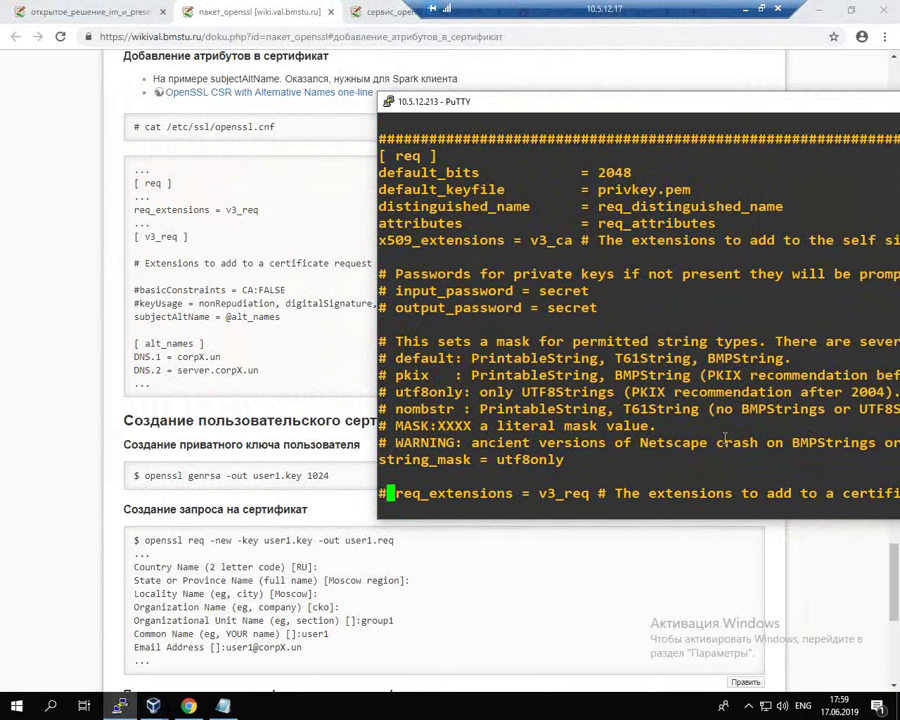
key(Down)
key(Down)
key(Right)
key(Up)
key(Up)
key(Left)
key(x)
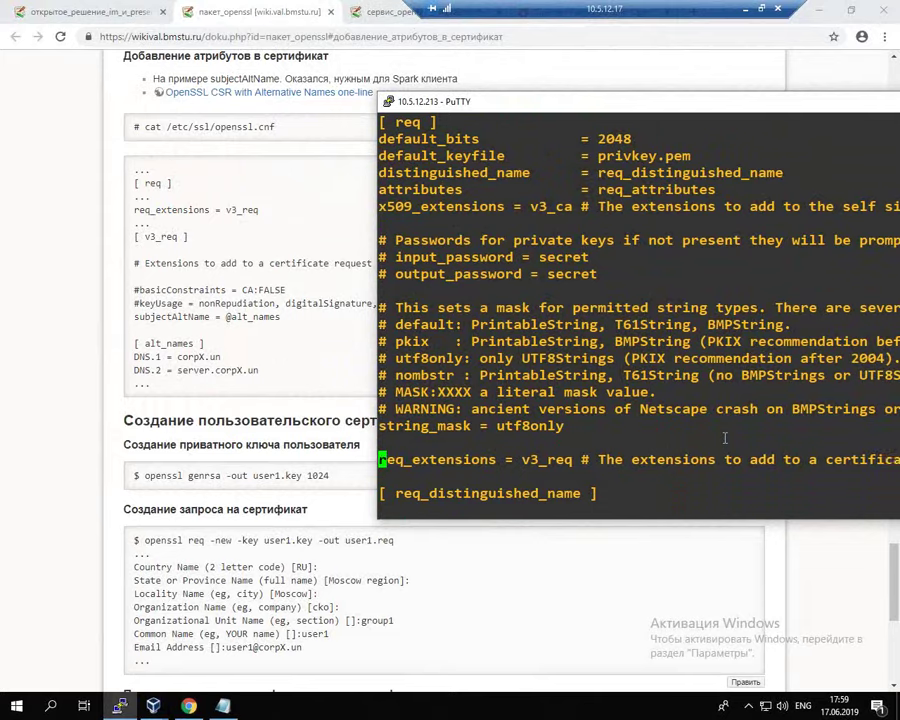
Step: Start a Vim search for v3_req by pasting the copied word
key(Down)
drag(524, 457, 570, 452)
key(super+c)
text(/)
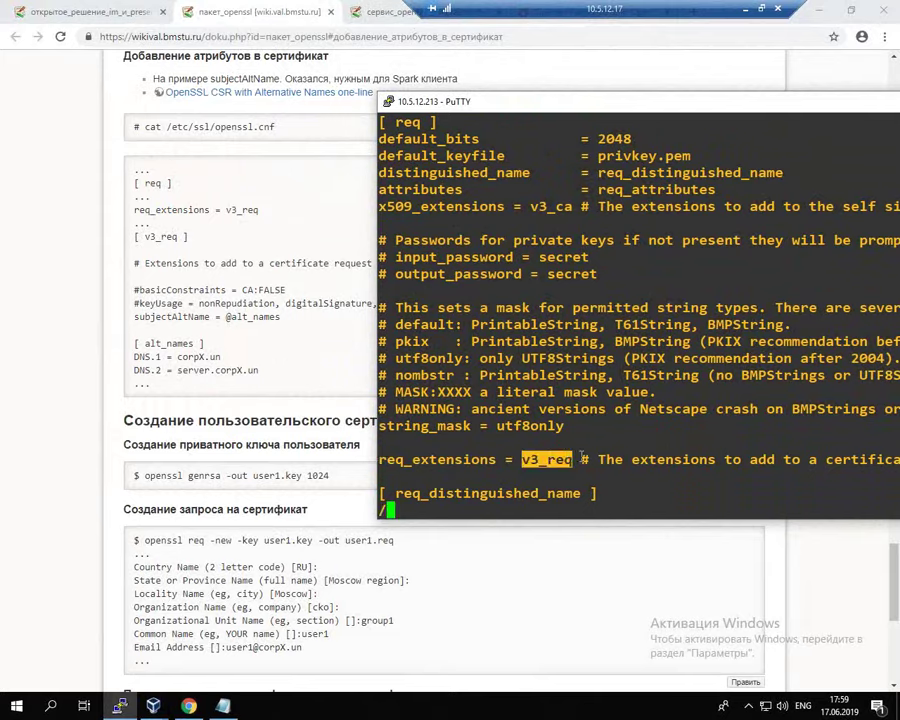
right_click(581, 457)
Step: In [ v3_req ], comment out basicConstraints and keyUsage and add blank lines
key(Return)
key(Down)
key(Down)
key(Down)
key(Down)
key(Left)
key(Left)
text(i)
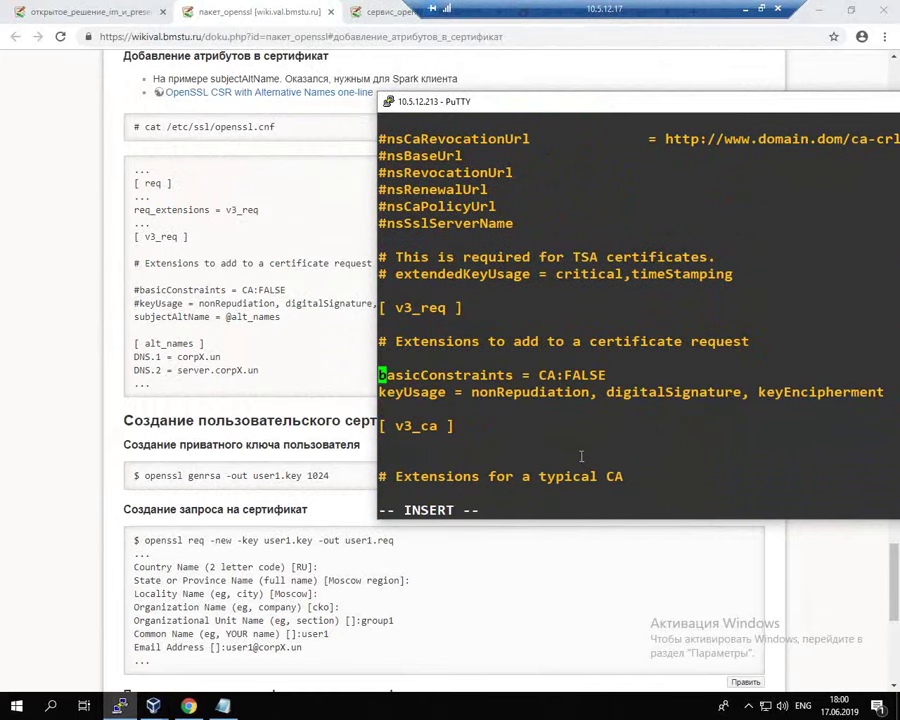
text(#)
key(Down)
key(Left)
text(#)
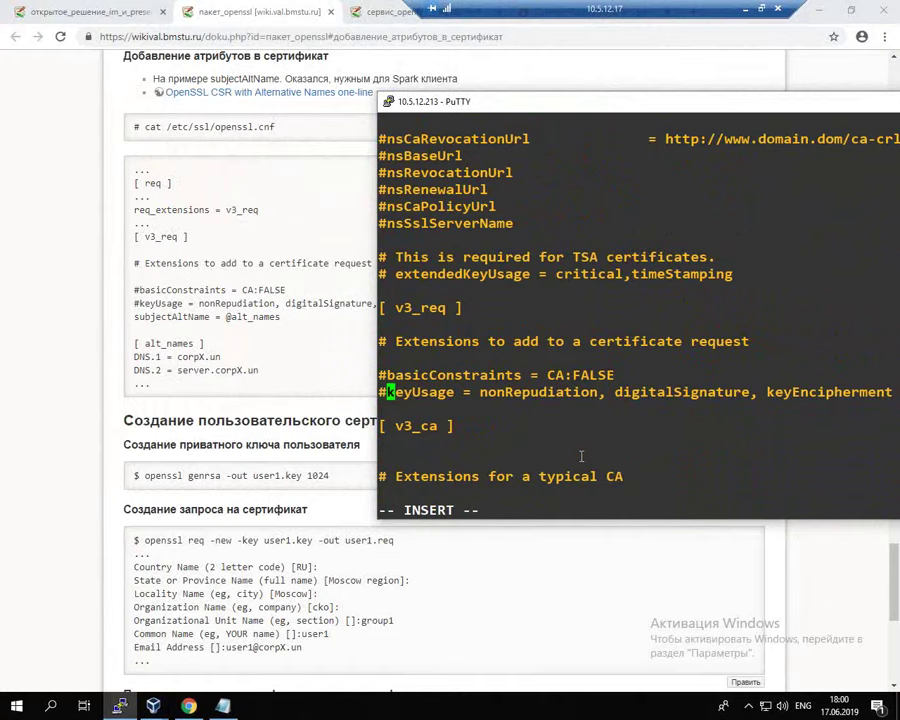
key(End)
key(Return)
key(Return)
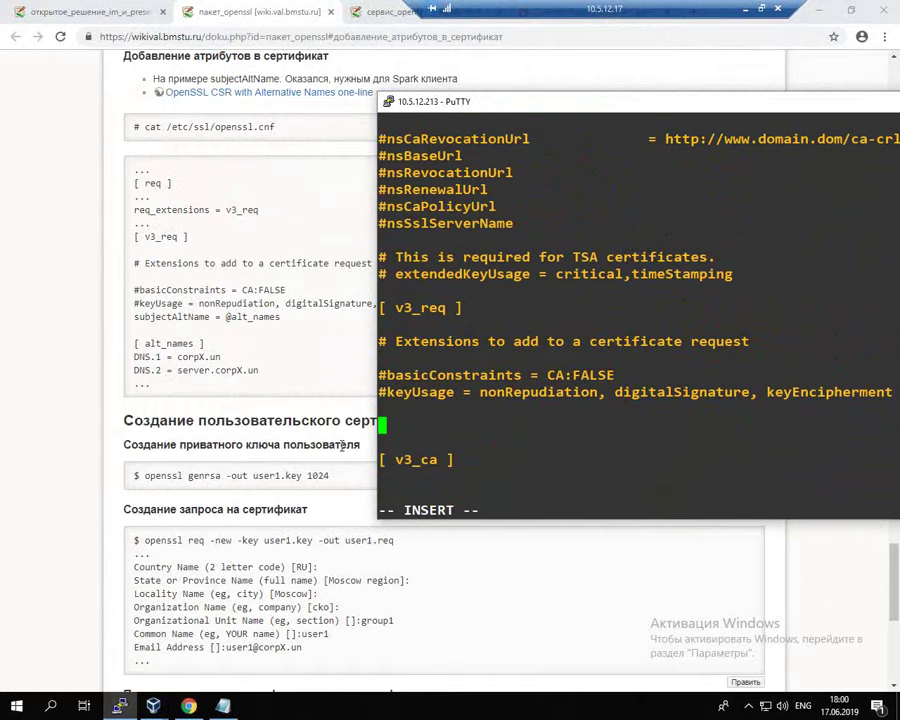
drag(127, 318, 268, 372)
key(super+c)
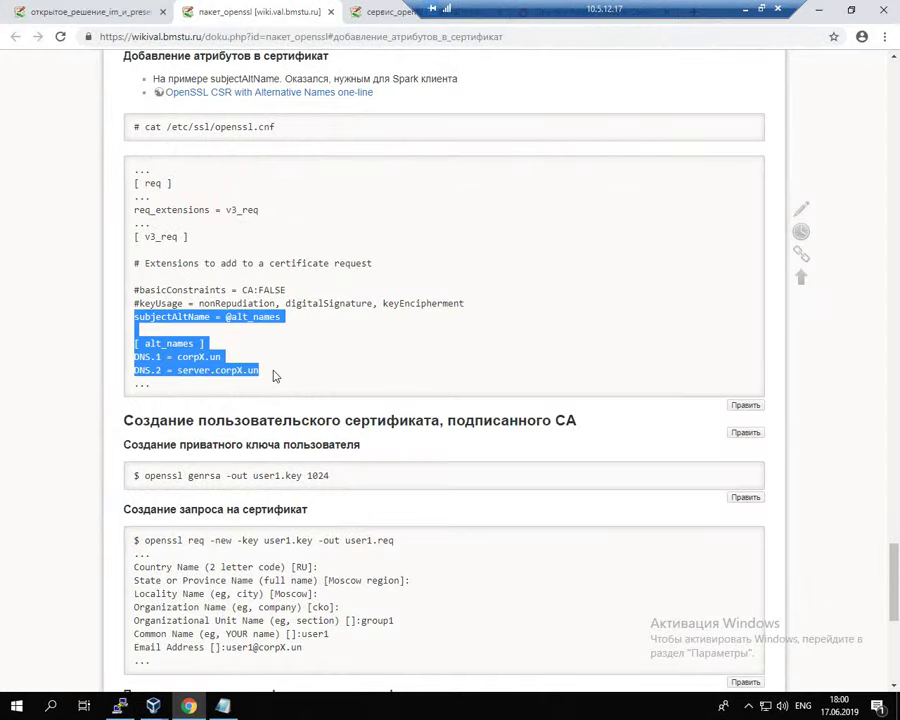
key(alt+Tab)
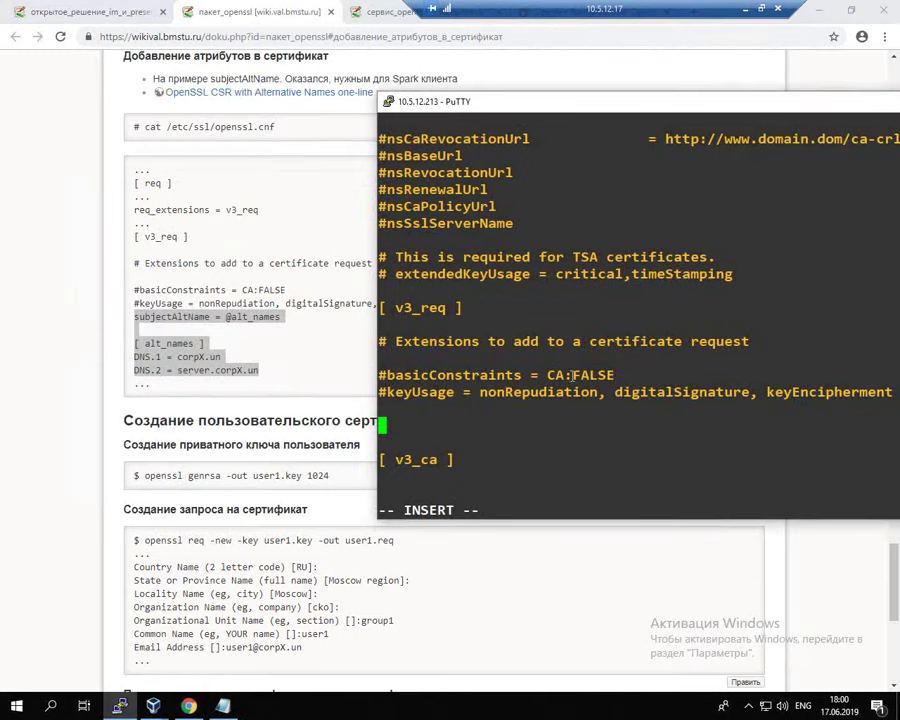
right_click(583, 375)
key(Return)
key(Up)
key(Up)
key(Up)
key(Up)
key(Up)
key(Up)
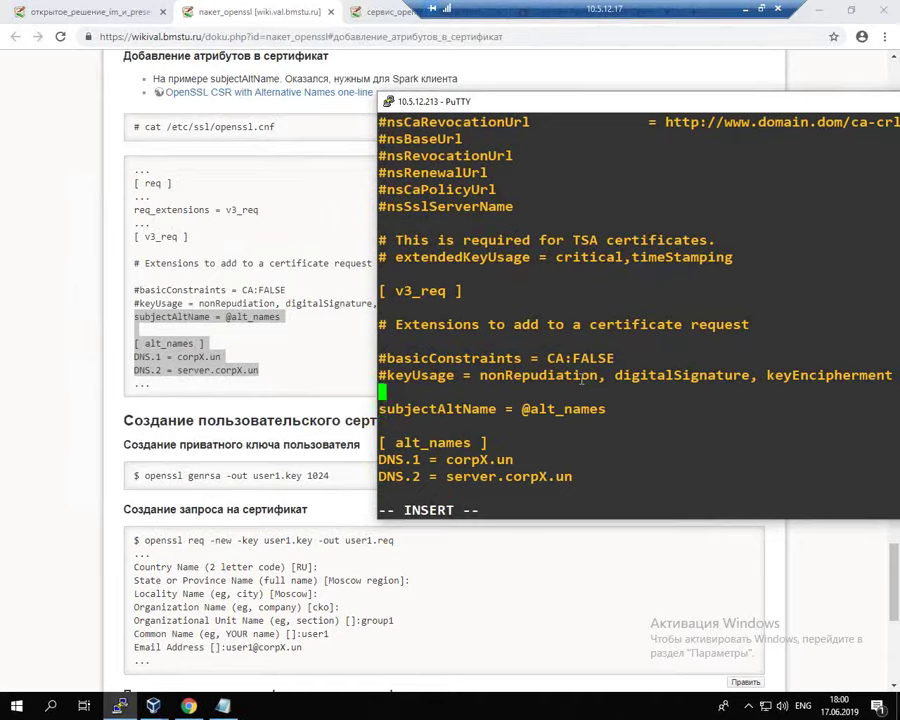
Step: Change corpX to corp13 in the DNS entries and save openssl.cnf with :wq
key(Down)
key(Down)
key(Down)
key(Down)
key(Right)
key(Right)
key(Right)
key(Right)
key(Right)
key(Right)
key(Right)
key(Right)
key(Right)
key(Right)
key(Right)
key(Right)
key(Right)
key(BackSpace)
text(13)
key(Down)
key(Right)
key(Right)
key(Right)
key(Right)
key(Right)
key(Right)
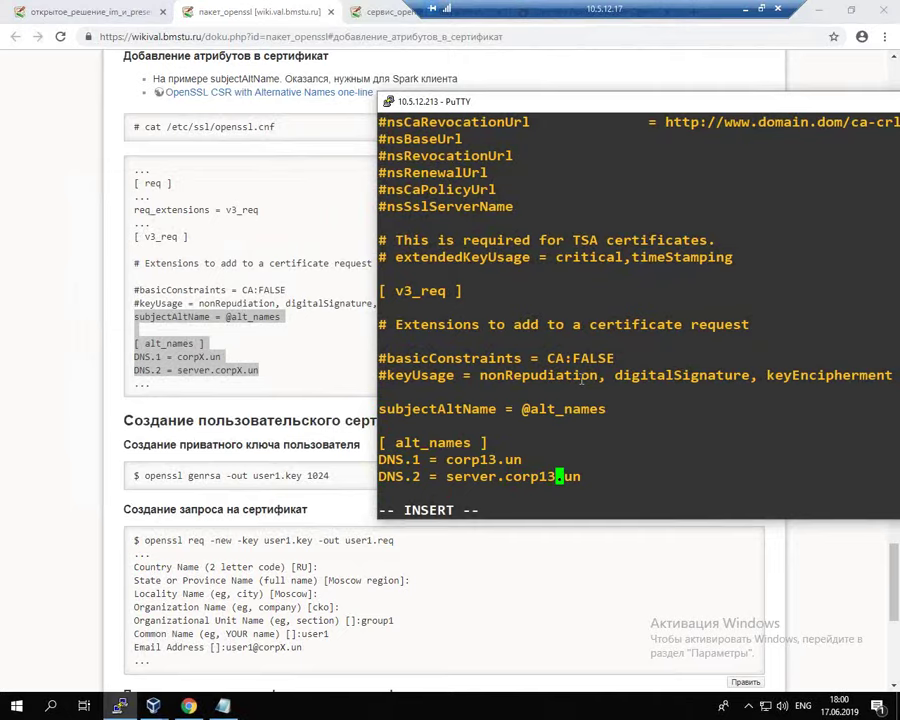
key(Escape)
text(:wq)
key(Return)
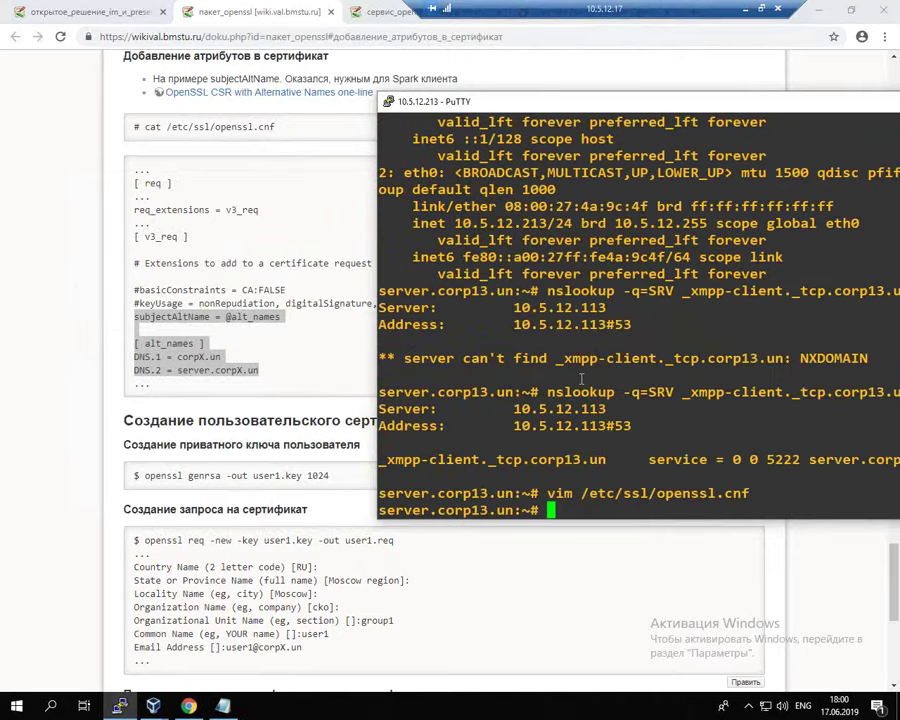
Step: Close the openssl article tab and open the CA-signed service certificate article in a new tab
click(310, 11)
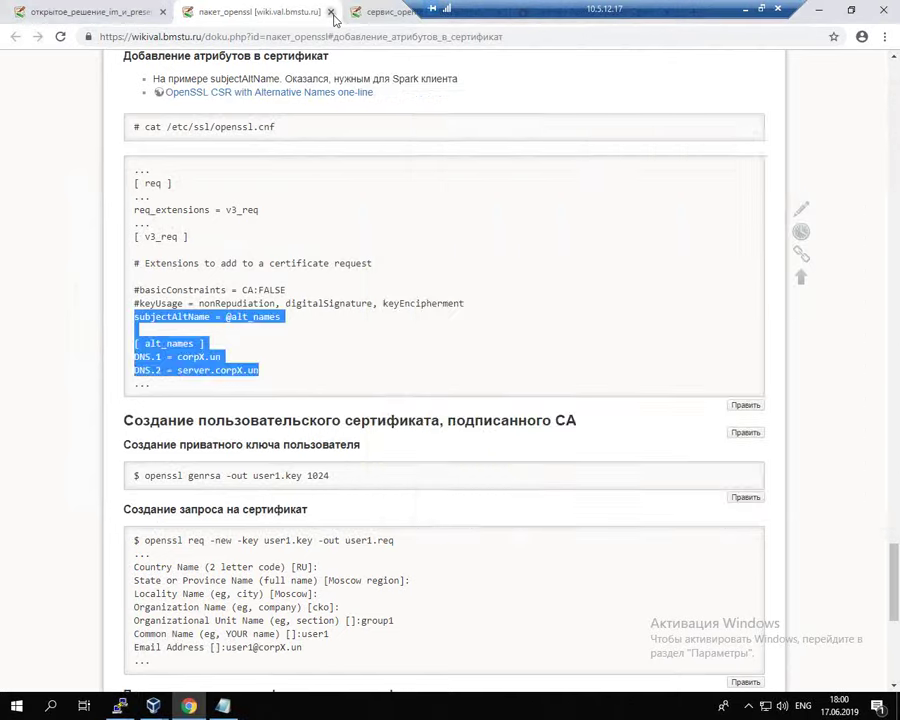
click(331, 11)
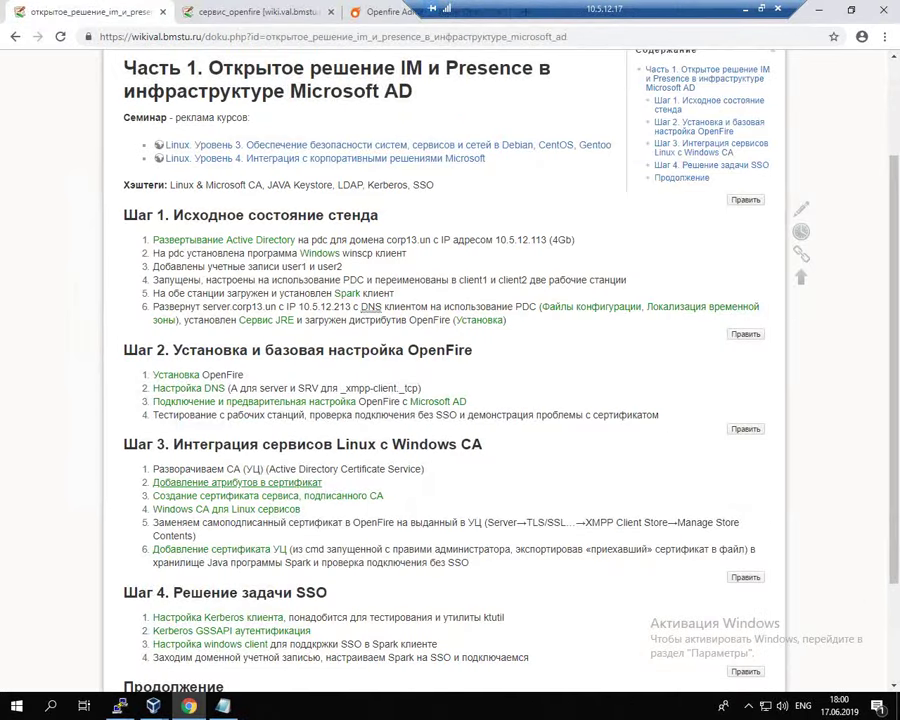
mouse_move(383, 150)
mouse_down()
mouse_move(656, 164)
mouse_move(562, 127)
mouse_move(202, 84)
mouse_move(141, 100)
mouse_up()
key(Escape)
click(215, 12)
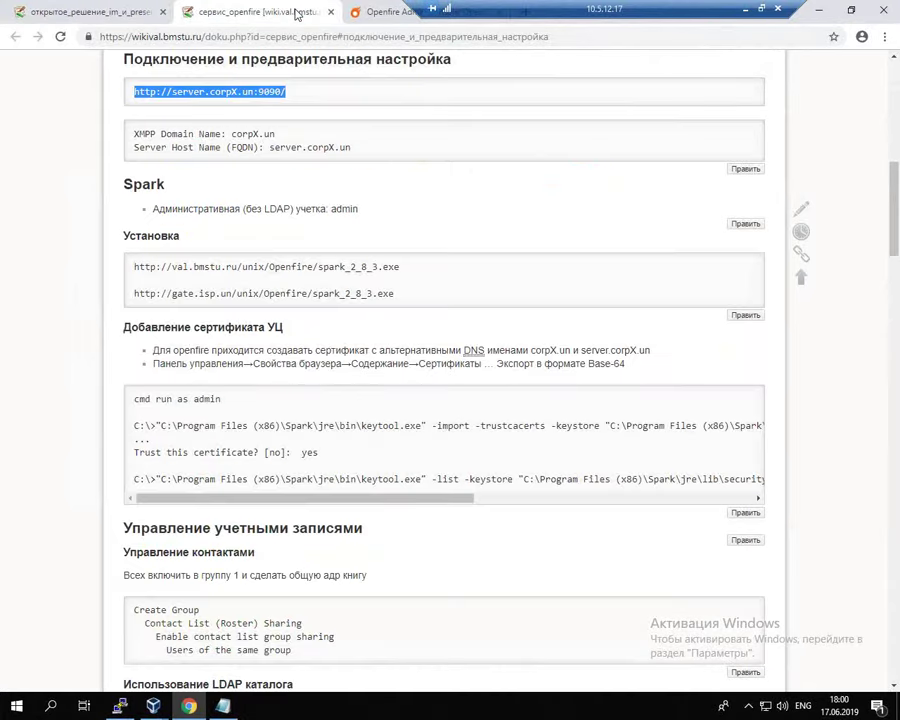
click(105, 7)
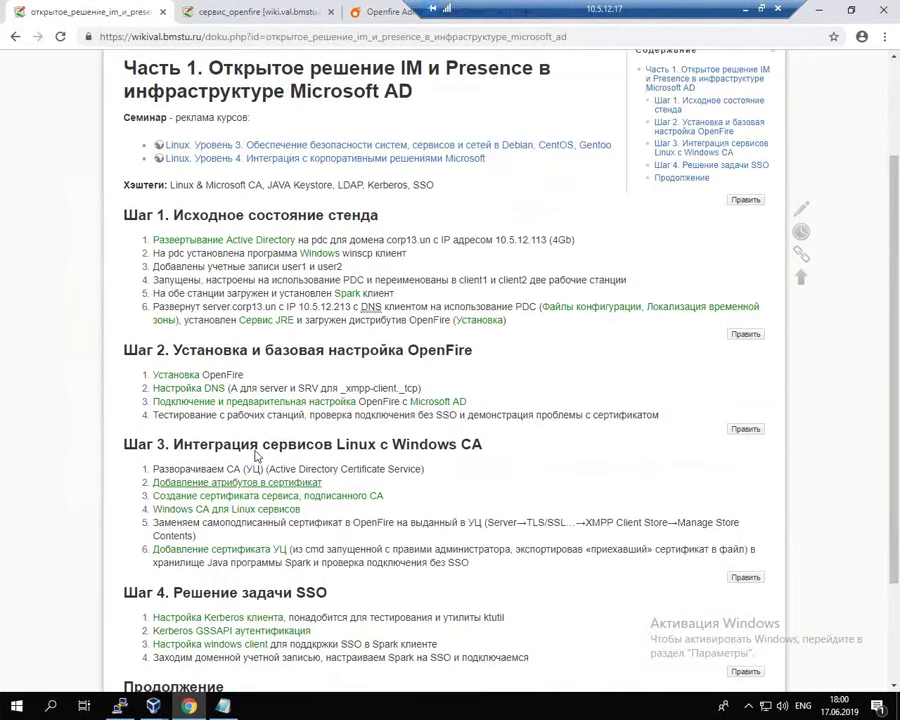
right_click(258, 497)
click(285, 512)
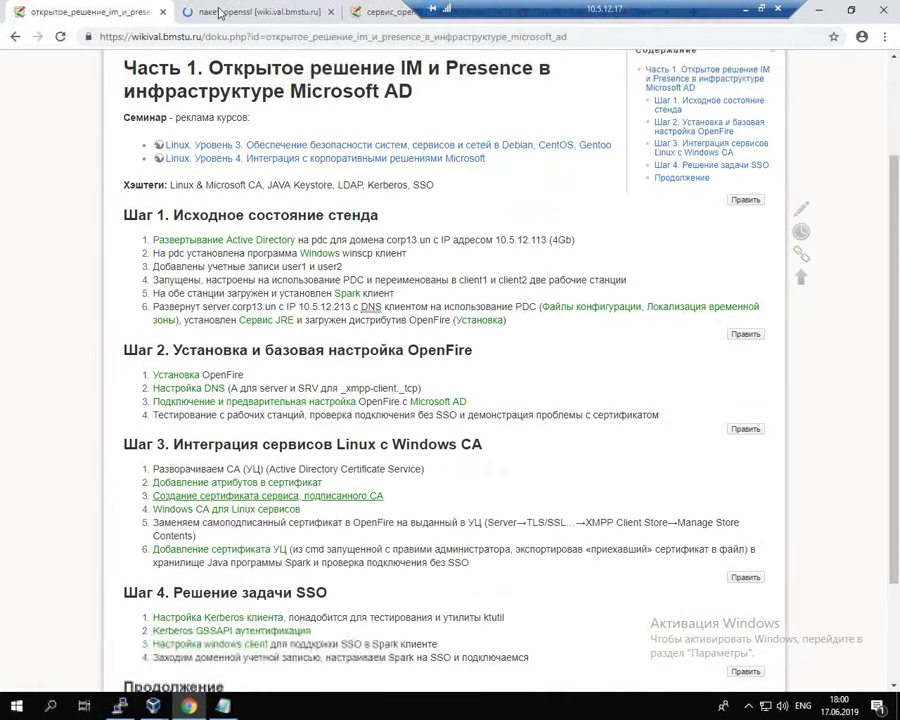
click(225, 13)
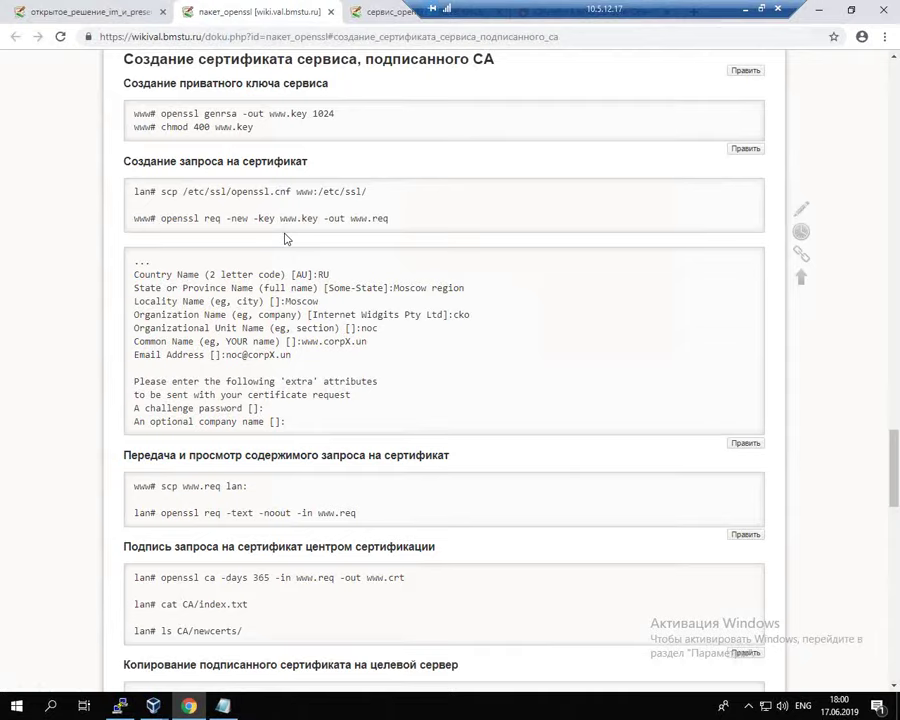
drag(158, 218, 241, 219)
click(185, 231)
drag(161, 114, 344, 115)
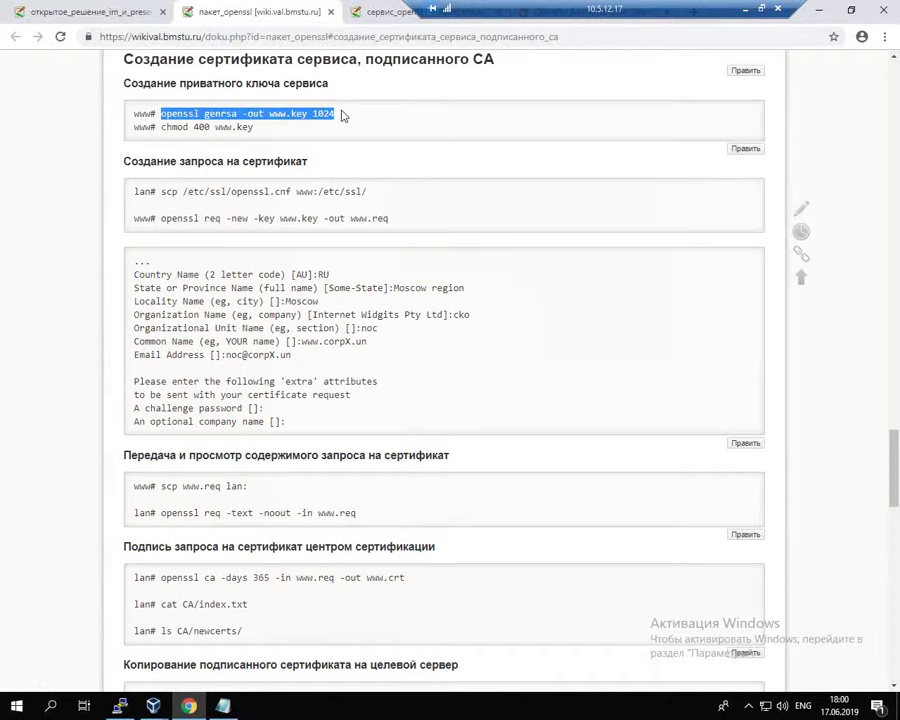
key(alt+Tab)
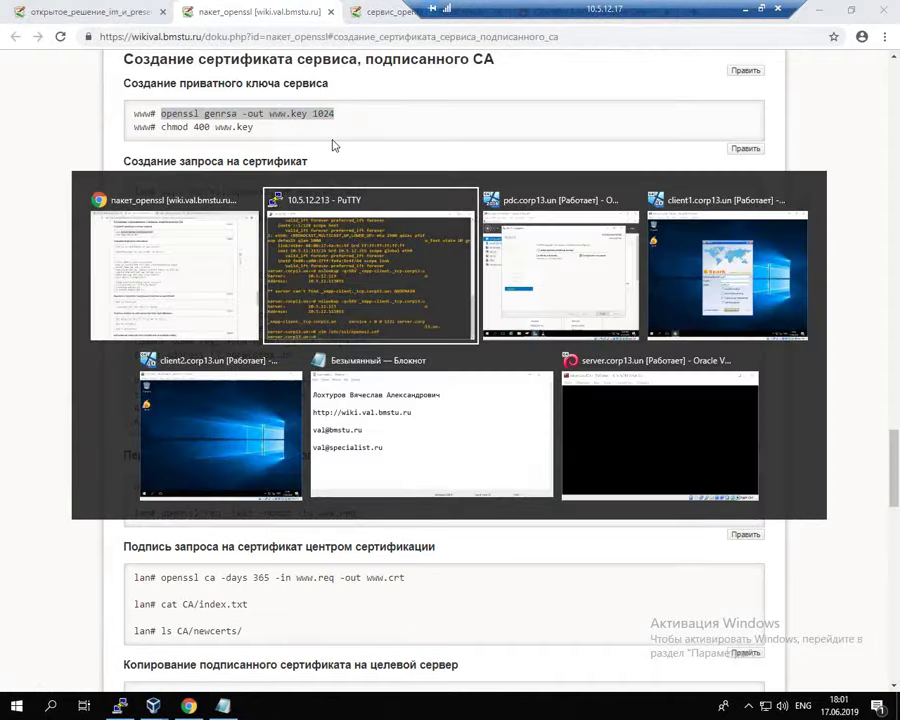
Step: Generate a 1024-bit RSA private key named server.key with openssl genrsa
right_click(621, 163)
right_click(621, 163)
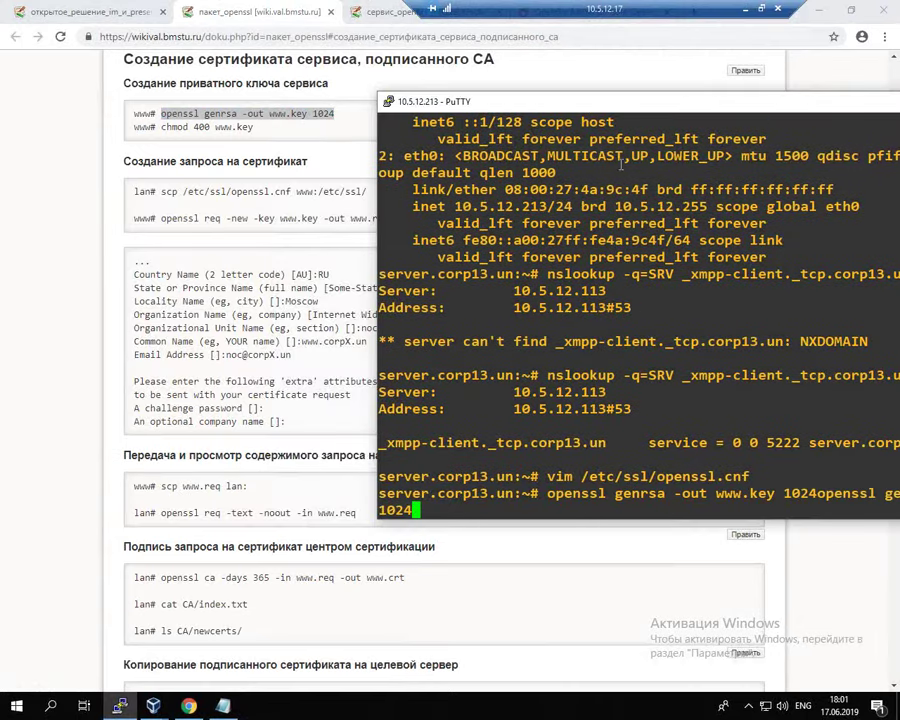
drag(467, 100, 355, 98)
key(ctrl+c)
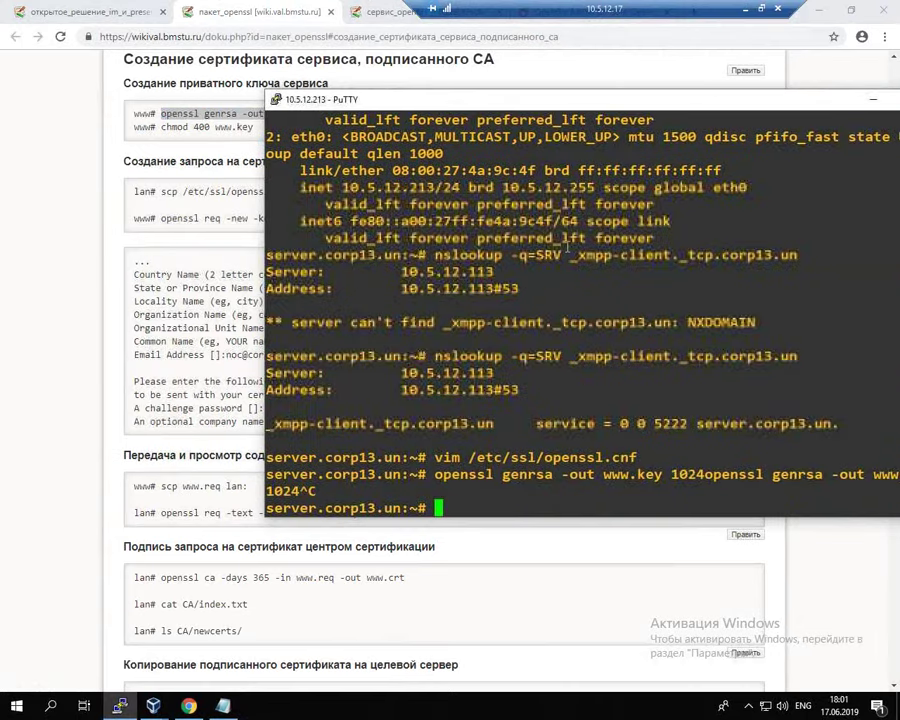
right_click(568, 250)
key(Left)
key(Left)
key(Left)
key(Left)
key(Left)
key(Left)
key(Left)
key(Left)
key(Left)
key(BackSpace)
key(BackSpace)
key(BackSpace)
text(server)
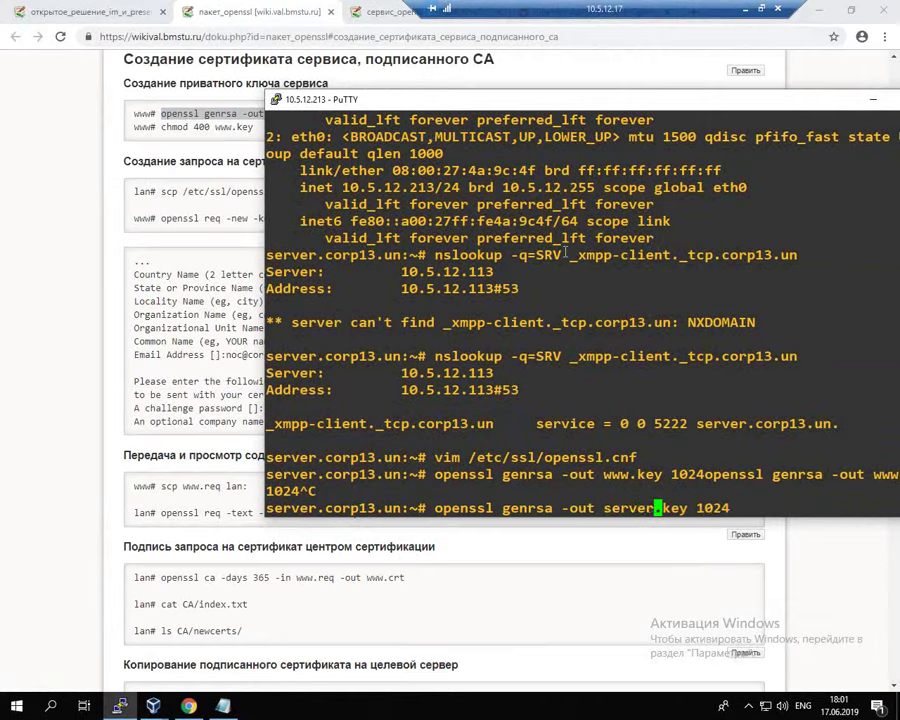
key(Return)
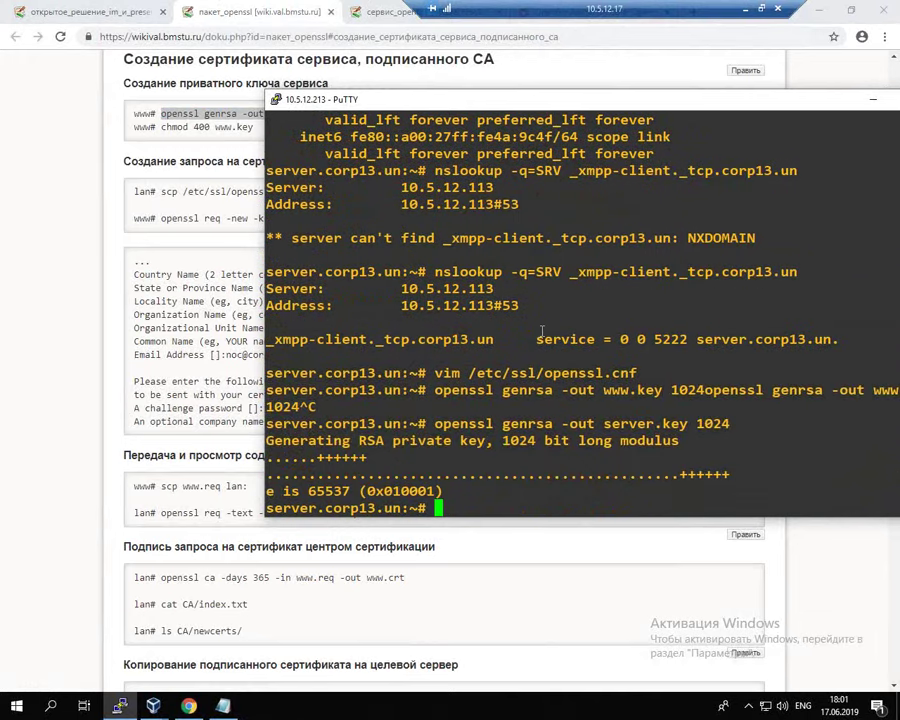
drag(161, 127, 254, 128)
key(ctrl+c)
key(alt+Tab)
right_click(497, 337)
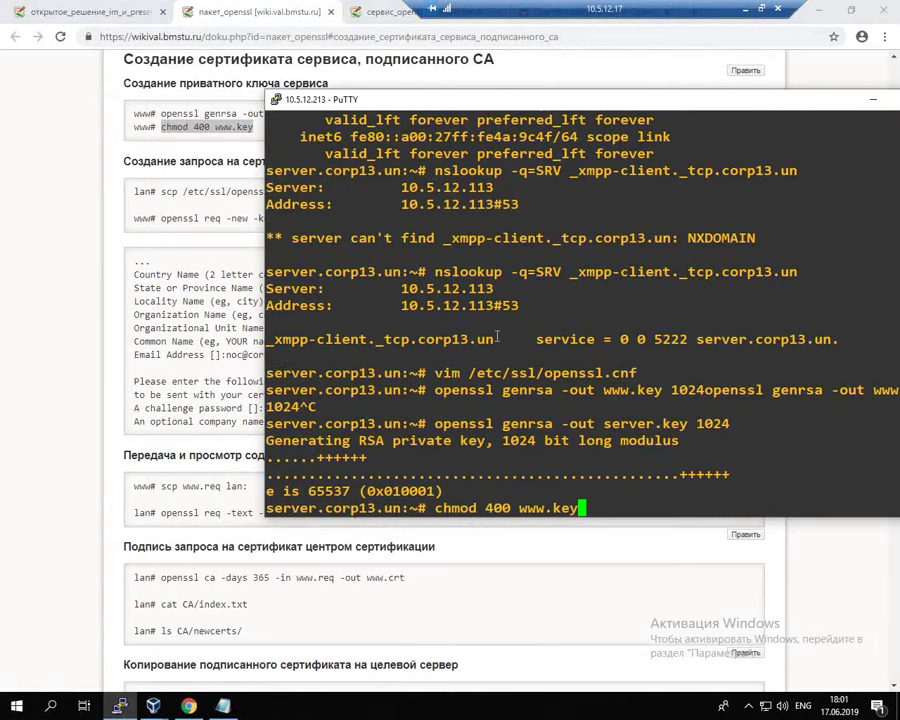
key(Return)
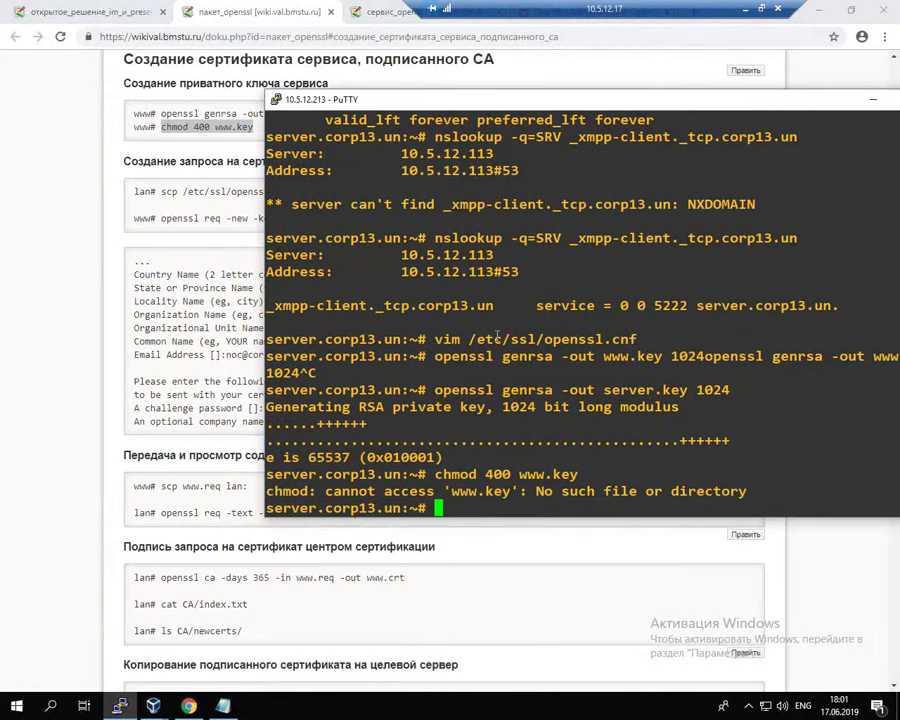
key(Up)
key(BackSpace)
key(BackSpace)
key(BackSpace)
key(BackSpace)
key(BackSpace)
key(BackSpace)
key(BackSpace)
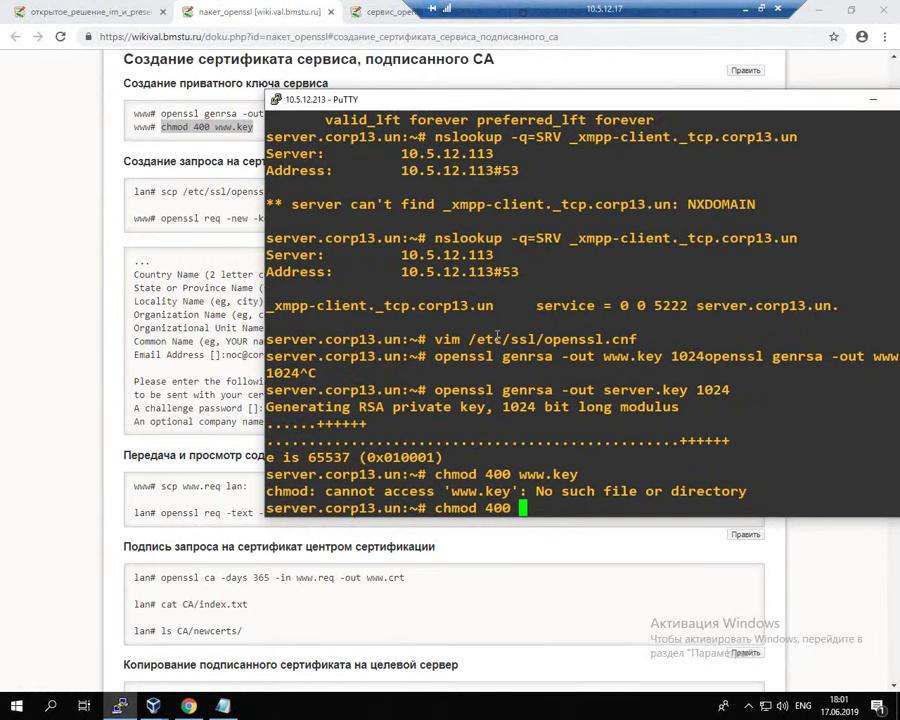
text(server.key)
key(Return)
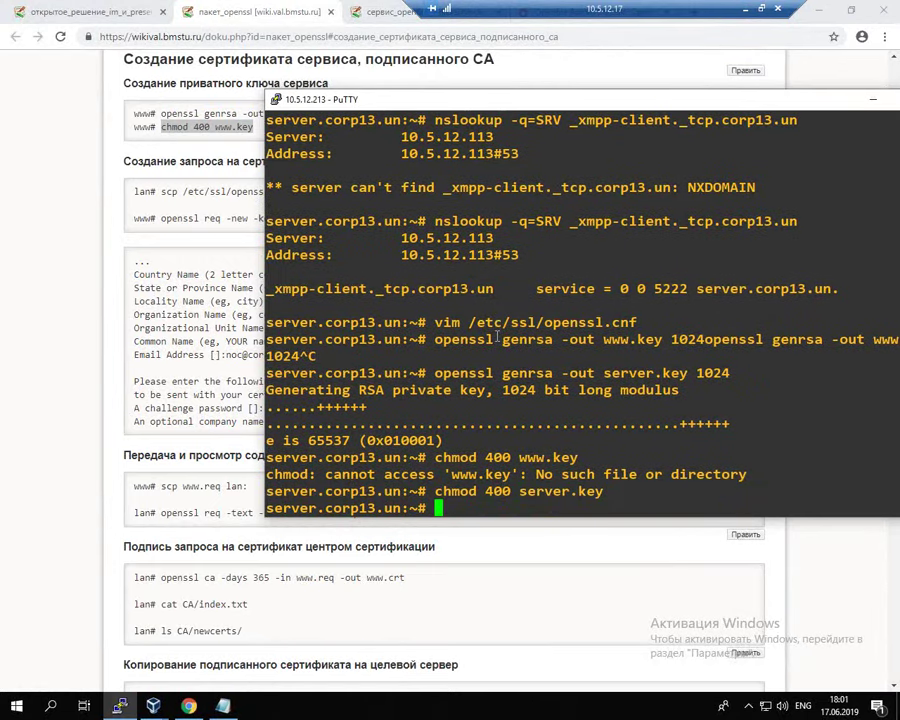
click(124, 166)
drag(161, 219, 400, 221)
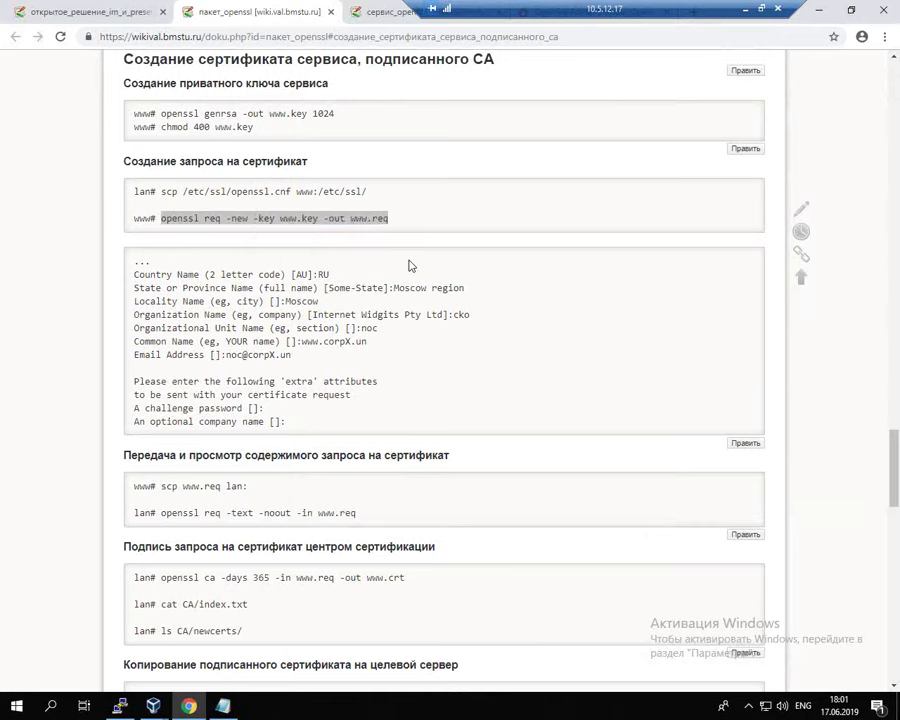
Step: Run the wiki's openssl req -new command with file names changed to server.key and server.req
key(alt+Tab)
right_click(461, 352)
drag(726, 103, 623, 88)
key(Left)
key(Left)
key(Left)
key(Left)
key(Left)
key(Left)
key(Left)
key(Left)
key(Left)
key(Left)
key(Left)
key(Left)
key(Left)
key(Left)
key(Left)
key(Left)
key(Left)
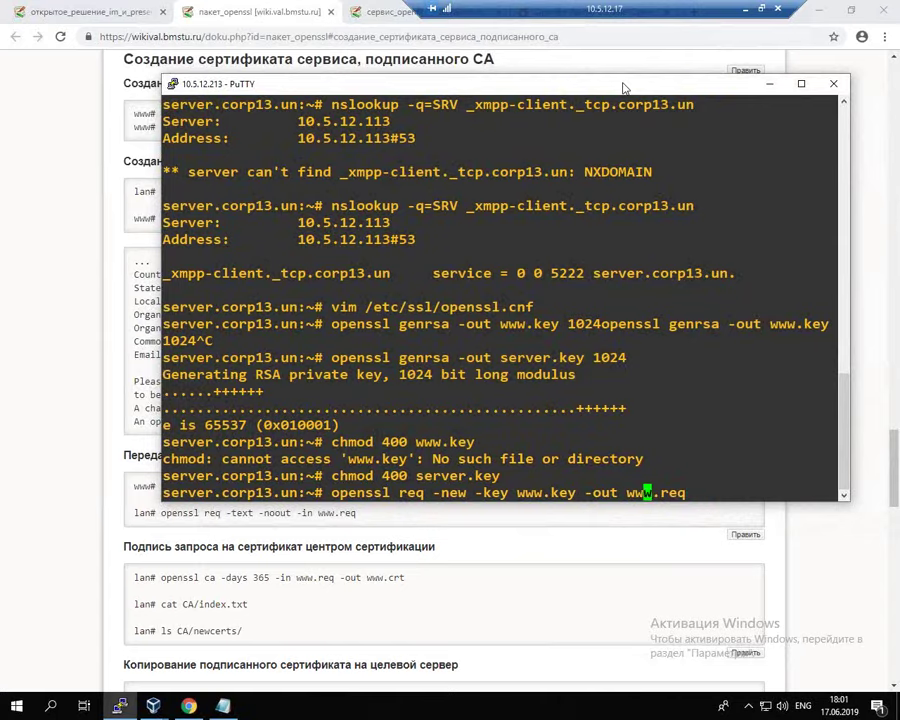
key(BackSpace)
key(BackSpace)
key(BackSpace)
text(server)
key(Right)
key(Right)
key(Right)
key(Right)
key(Right)
key(Right)
key(Right)
key(Right)
key(Right)
key(Right)
key(Right)
key(Right)
key(Right)
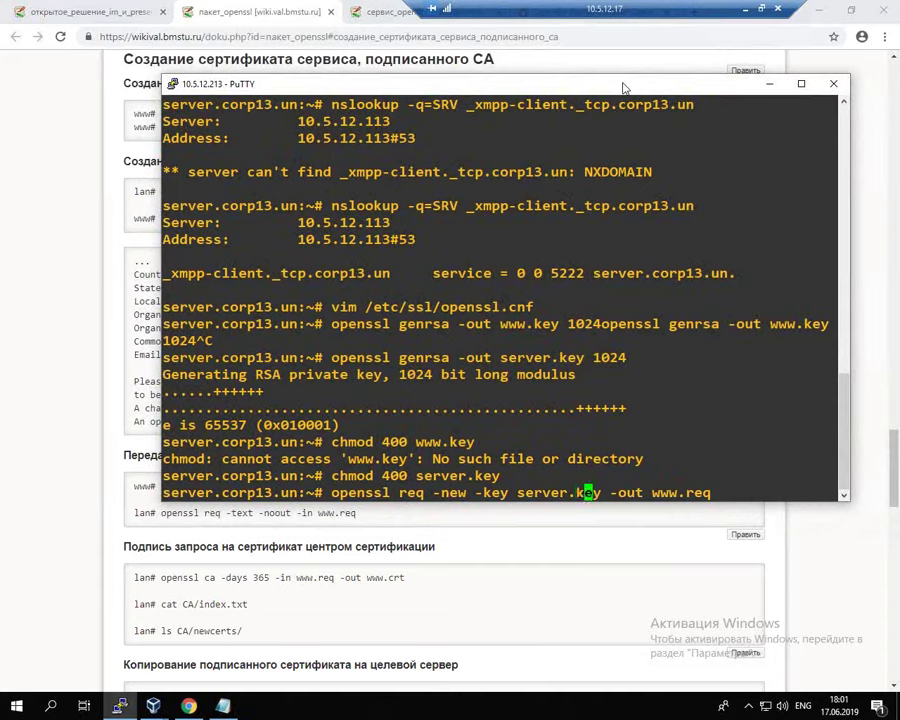
key(BackSpace)
key(BackSpace)
key(BackSpace)
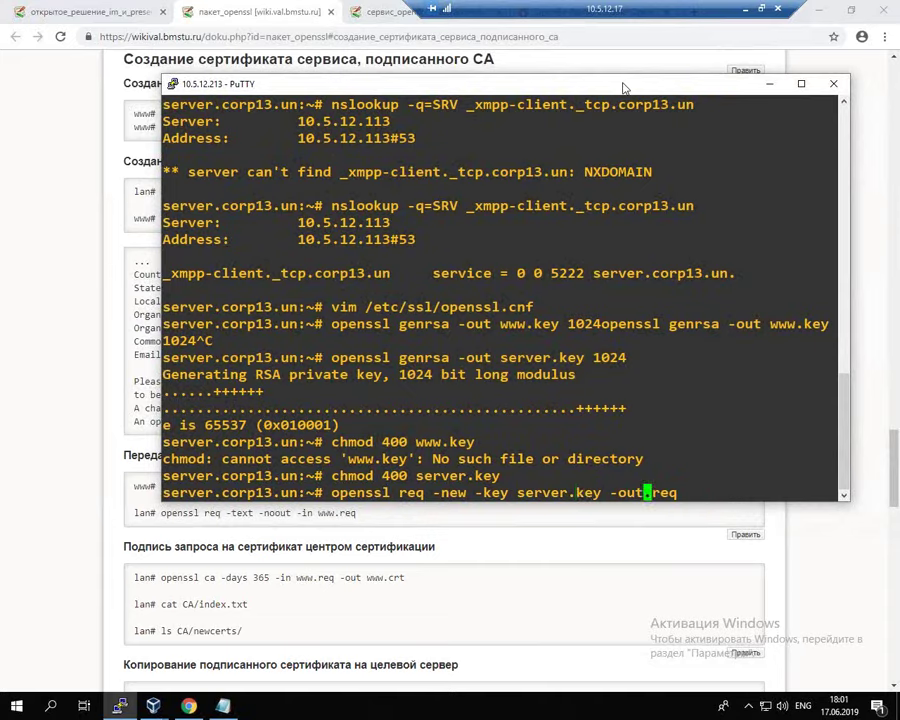
text(server)
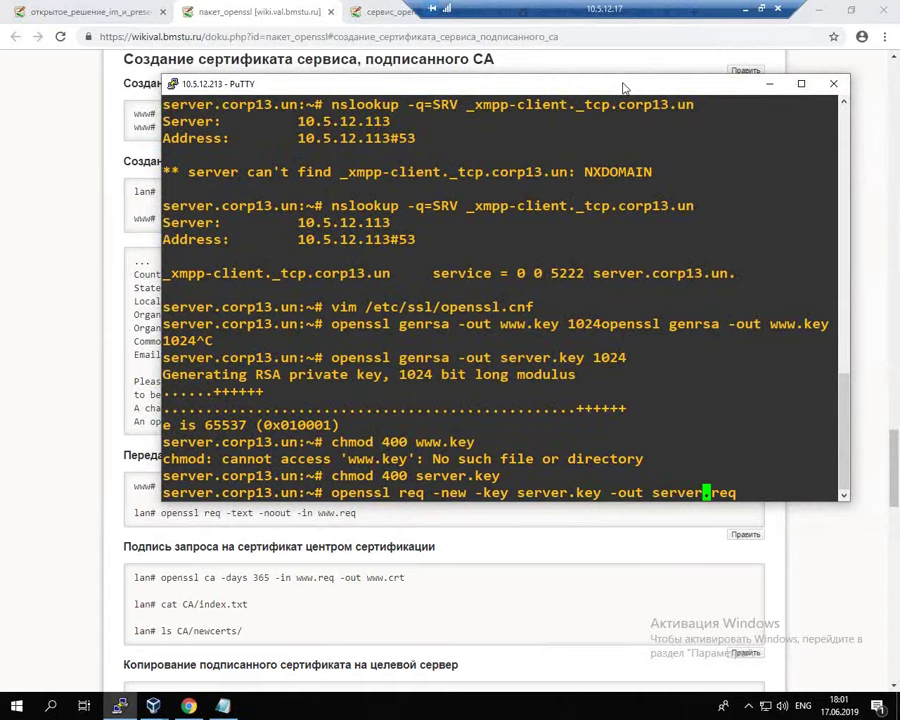
drag(518, 493, 577, 493)
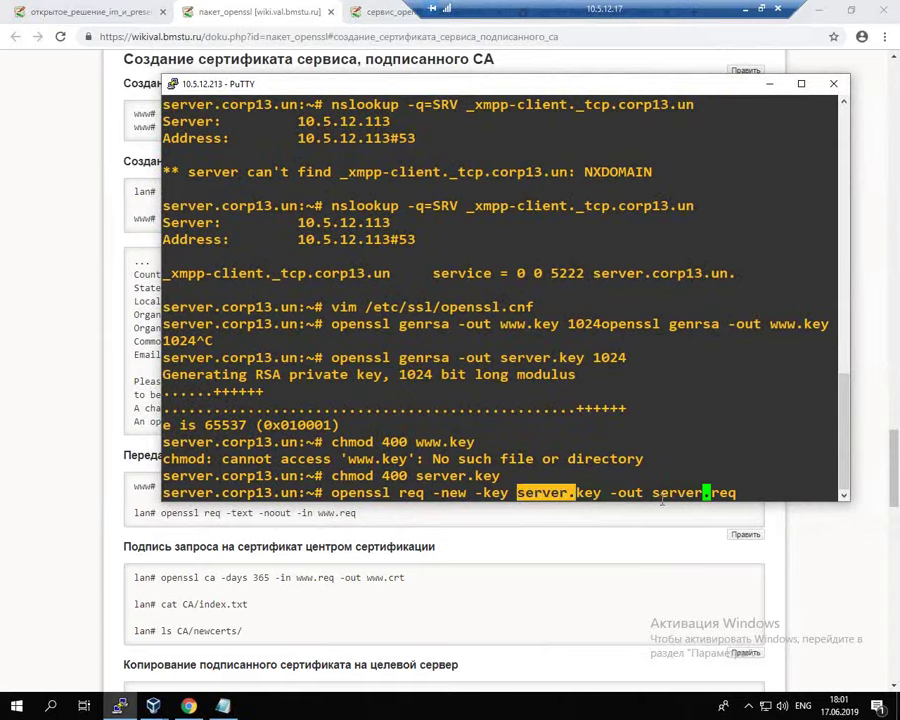
drag(668, 493, 703, 493)
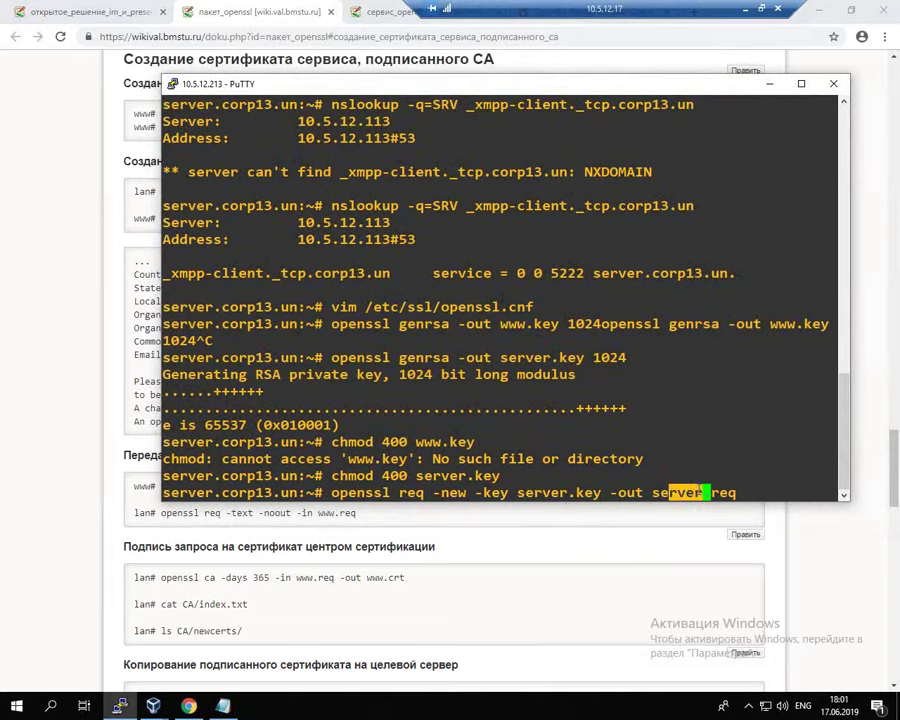
click(703, 434)
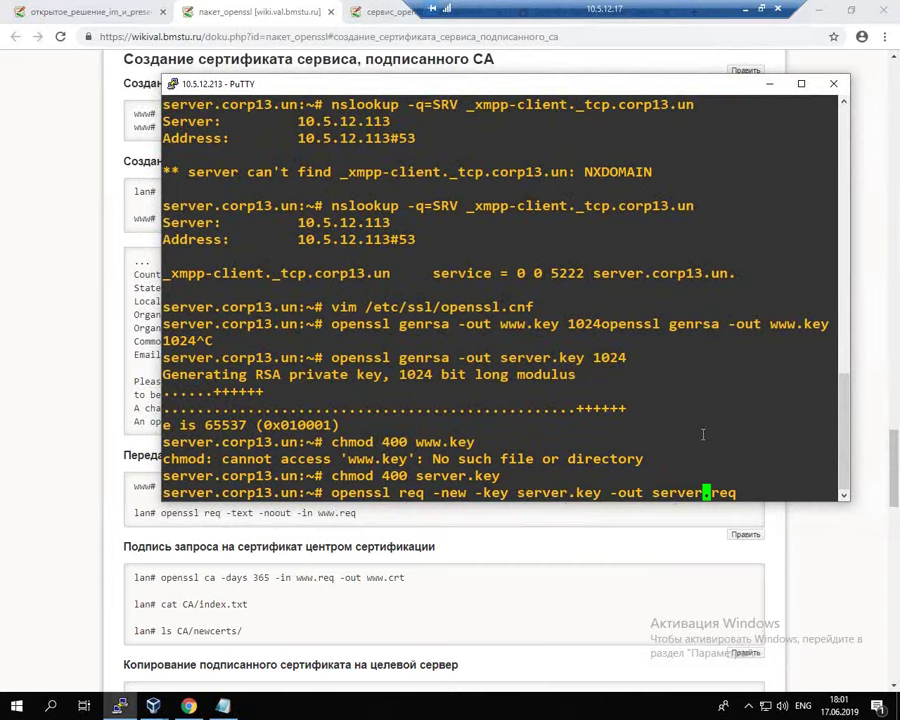
key(Return)
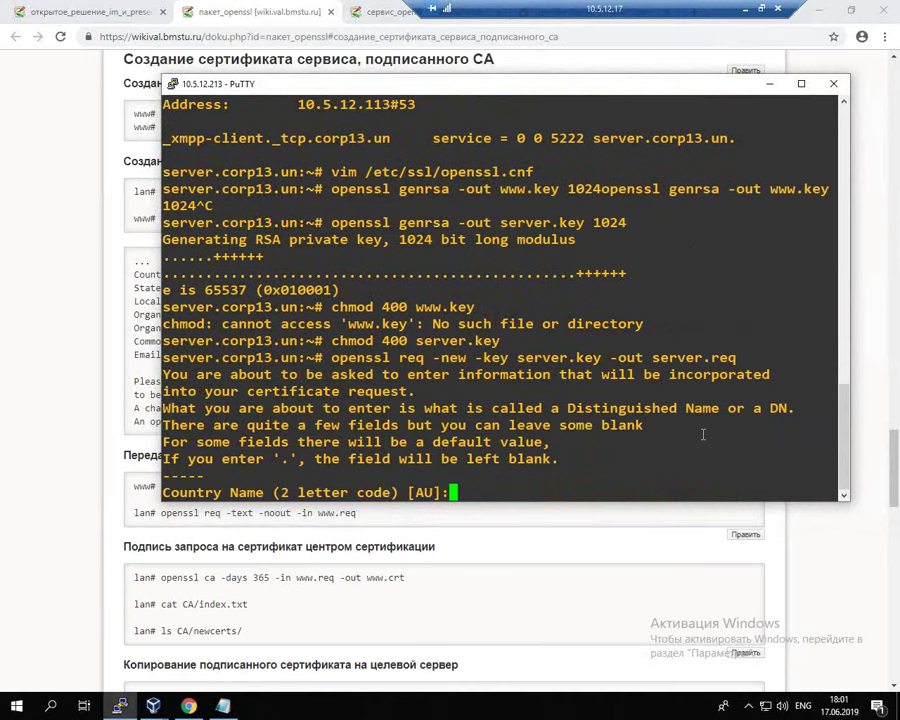
Step: Enter subject fields RU, MSK, MSK, CKO and NOC for the request
text(RU)
key(Return)
text(MSK)
key(Return)
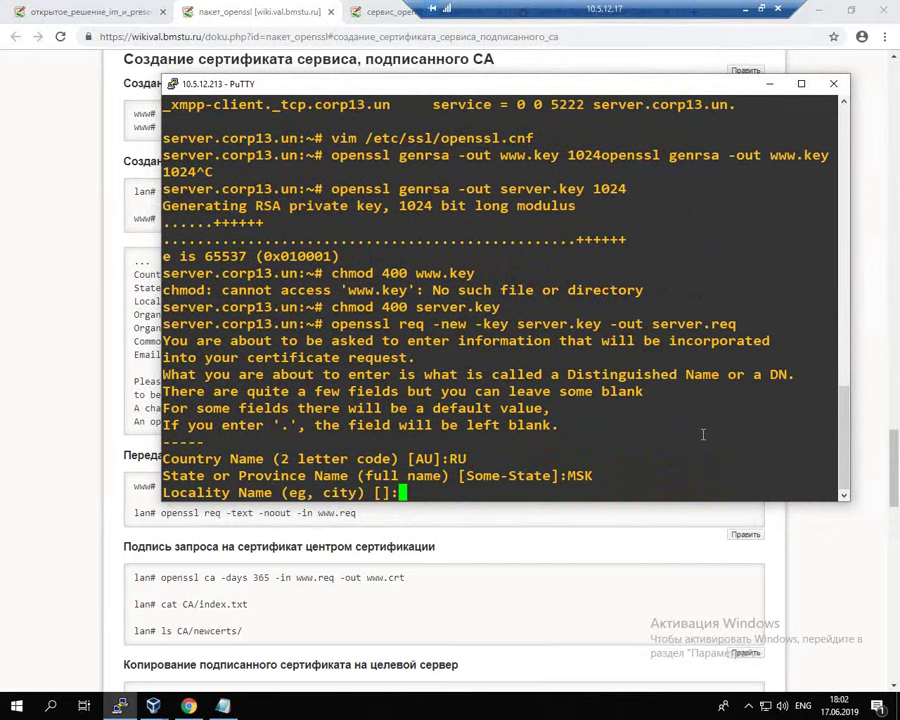
text(MSK)
key(Return)
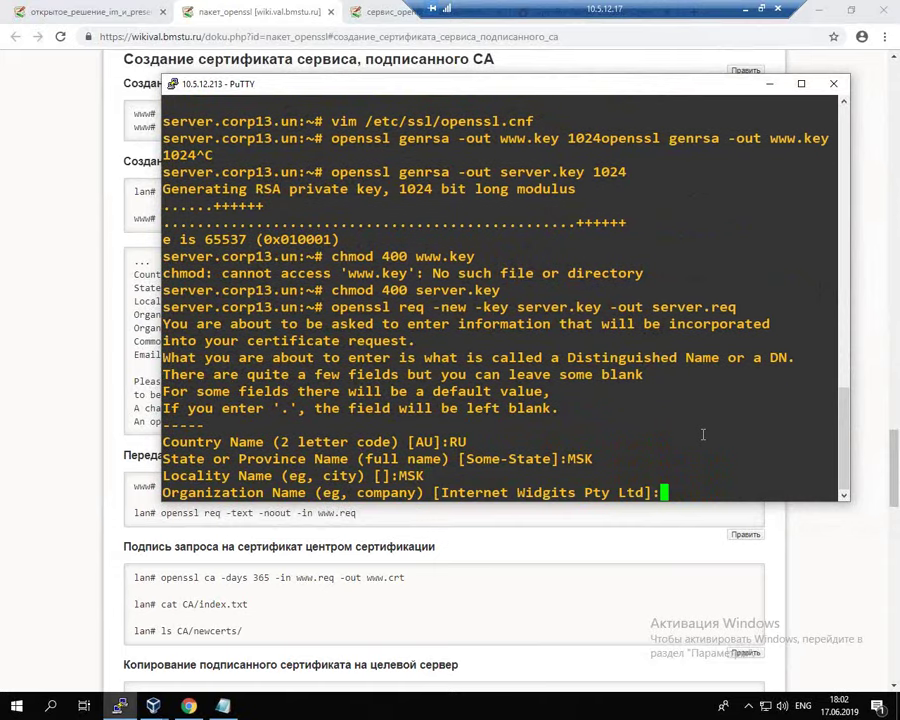
text(CKO)
key(Return)
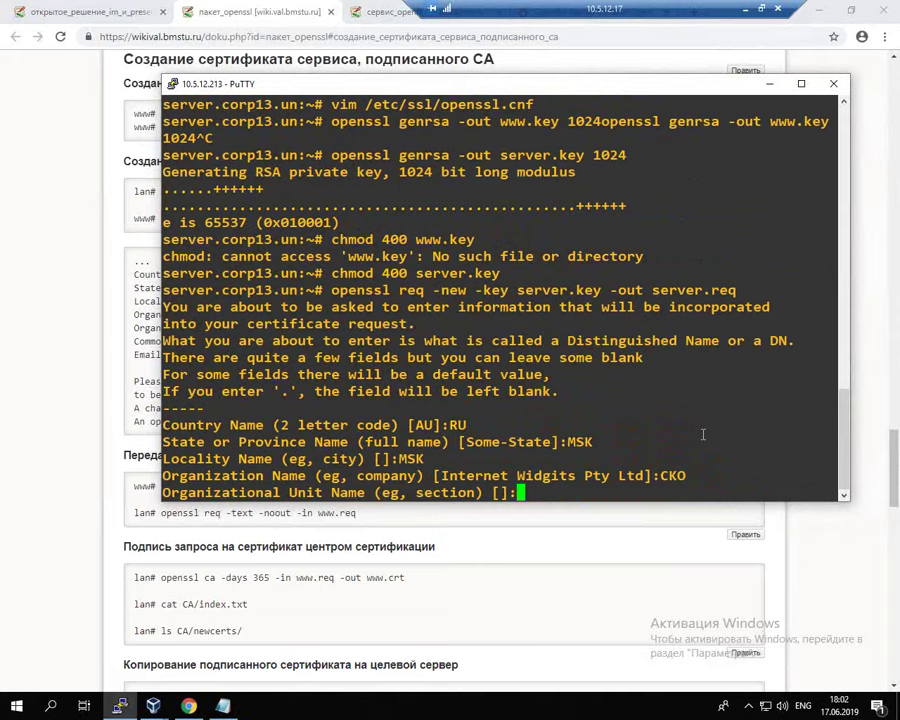
text(NOC)
key(Return)
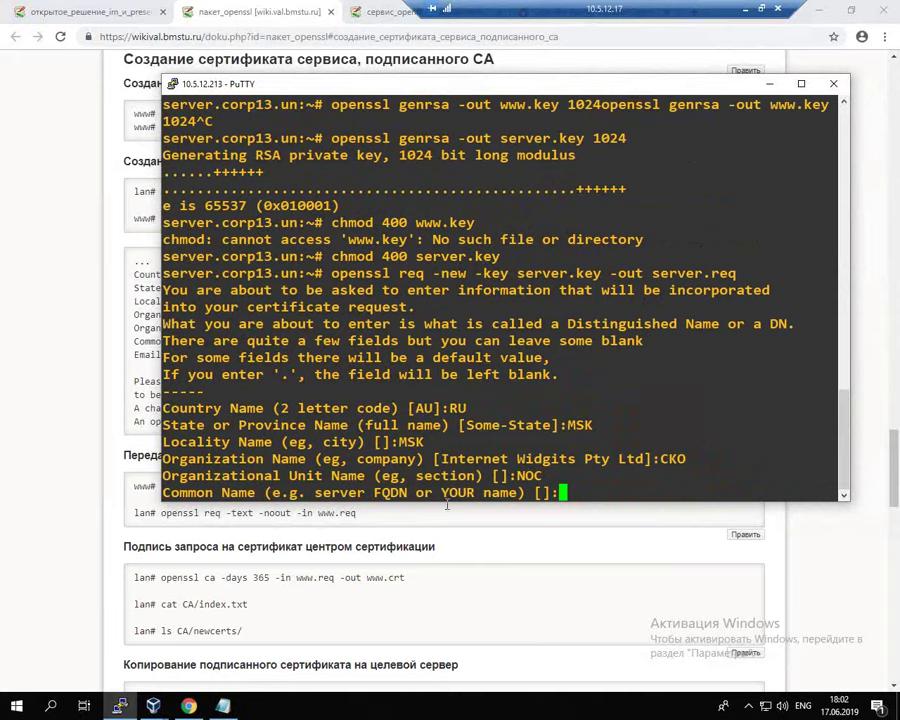
Step: Set the common name to server.corp13.un, leaving email and extra attributes blank
double_click(390, 492)
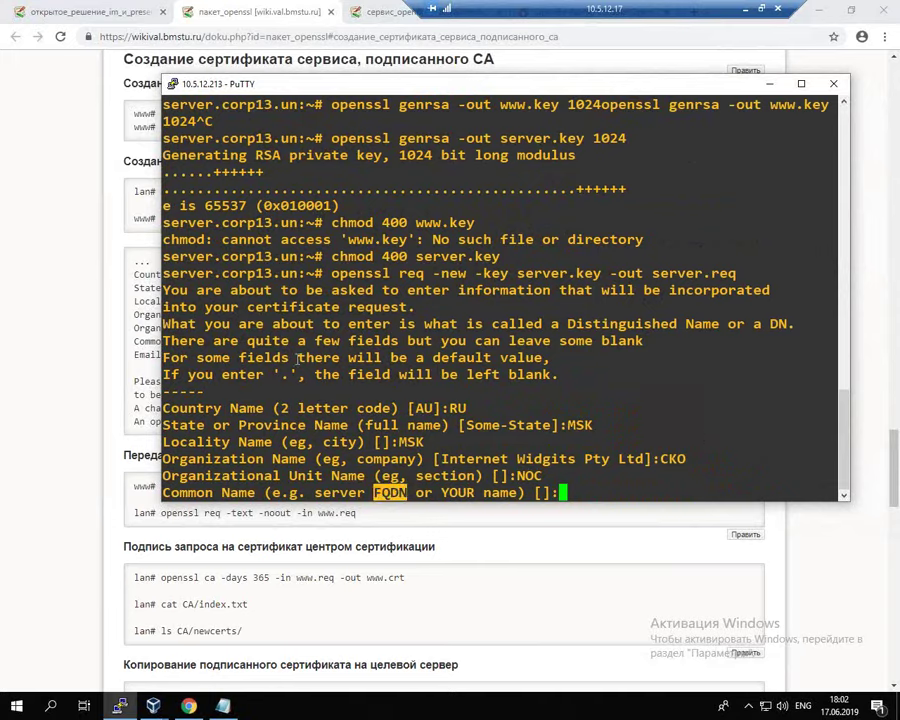
drag(163, 138, 297, 138)
right_click(578, 305)
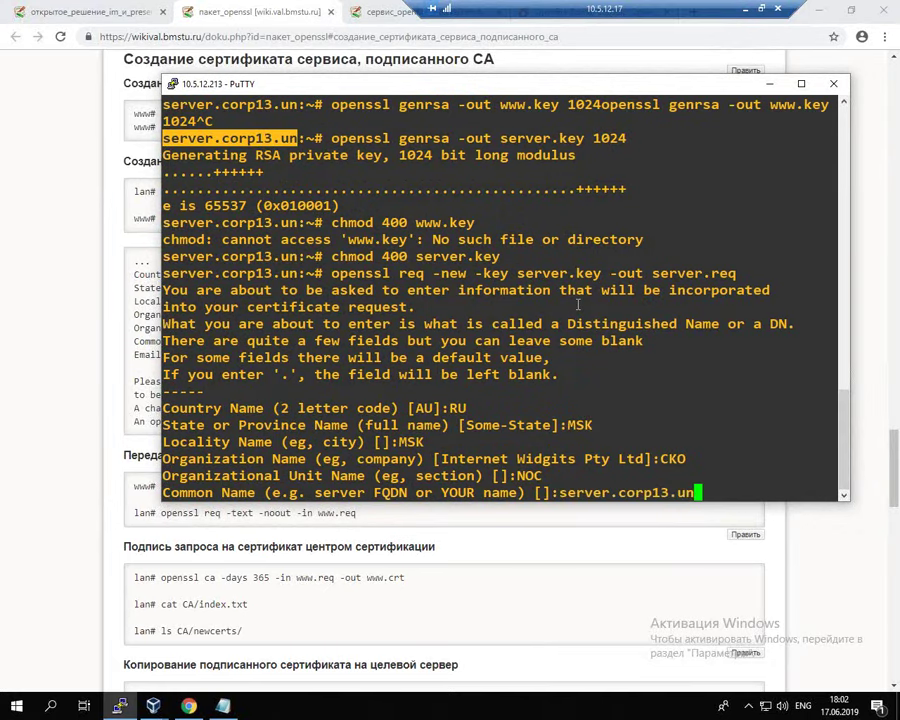
key(Return)
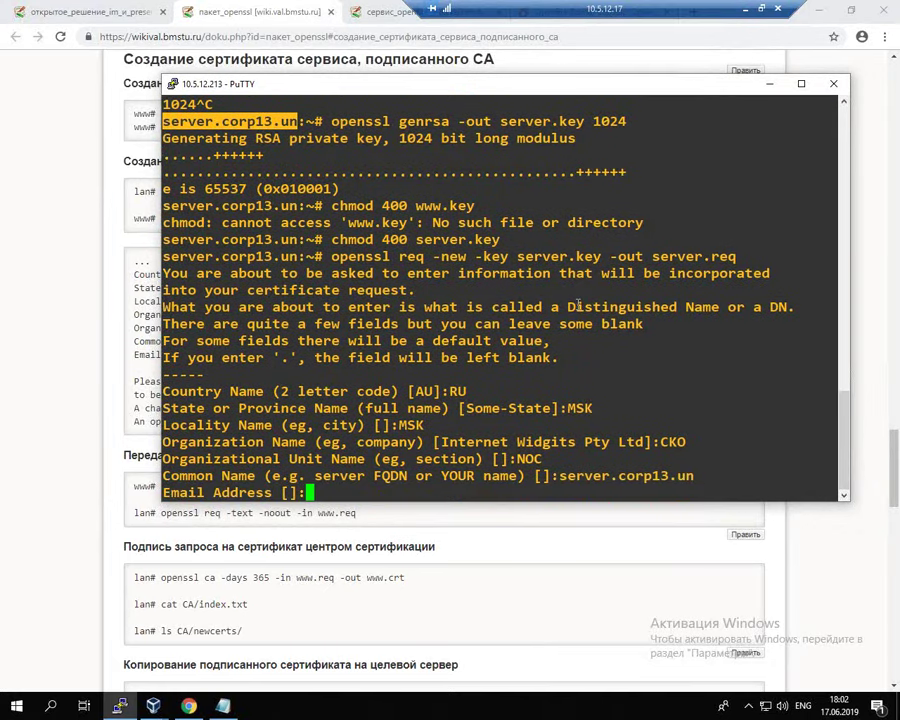
key(Return)
key(Return)
key(Return)
key(Return)
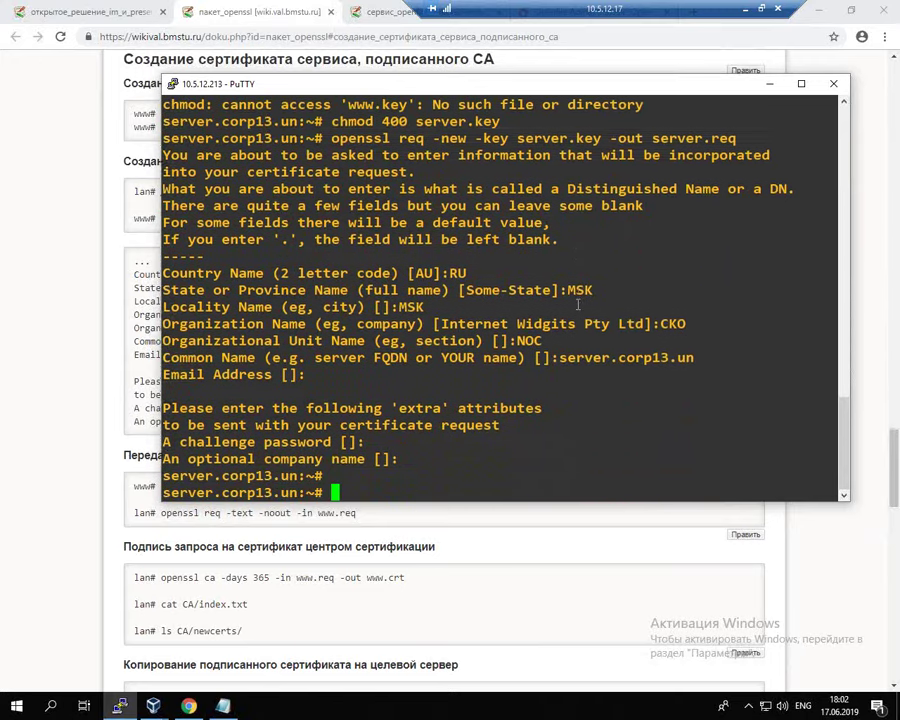
key(Return)
key(Return)
click(190, 503)
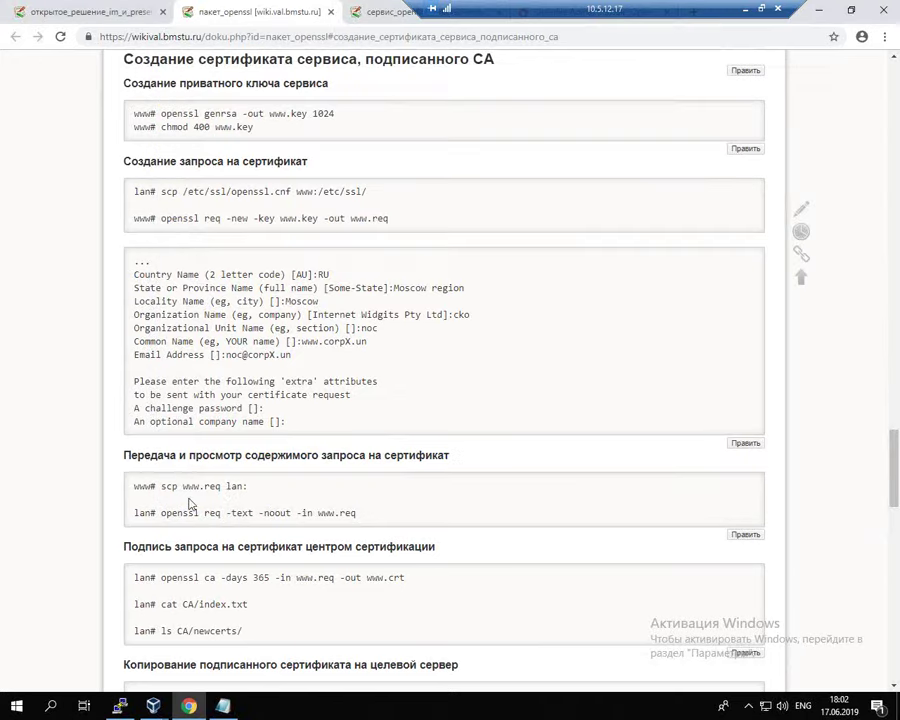
drag(160, 513, 319, 512)
key(ctrl+c)
key(alt+Tab)
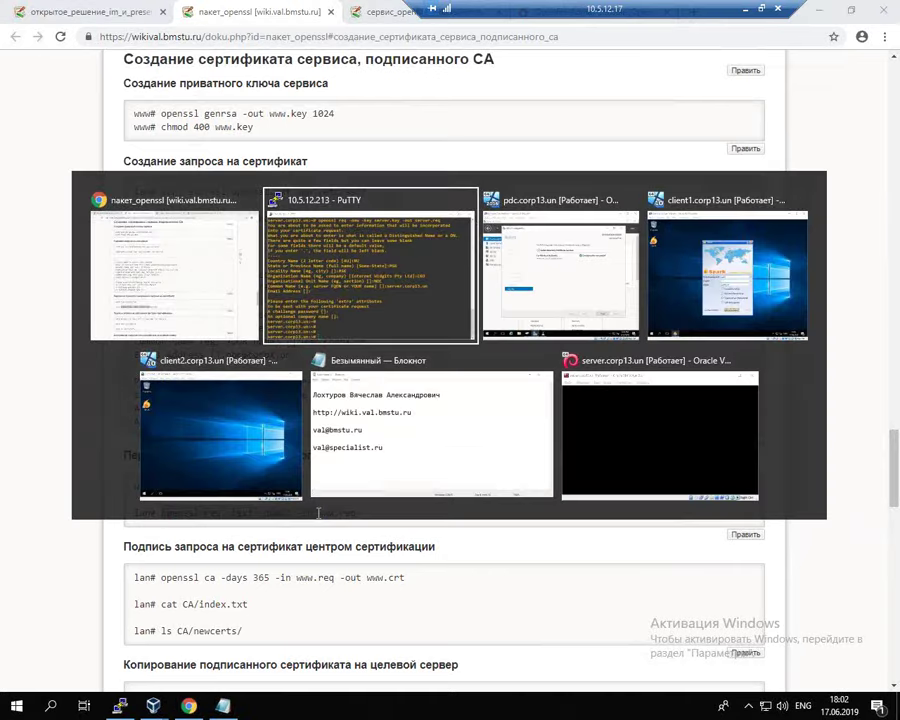
Step: Decode server.req with openssl req -text -noout and check CN server.corp13.un and DNS alternative names
right_click(443, 434)
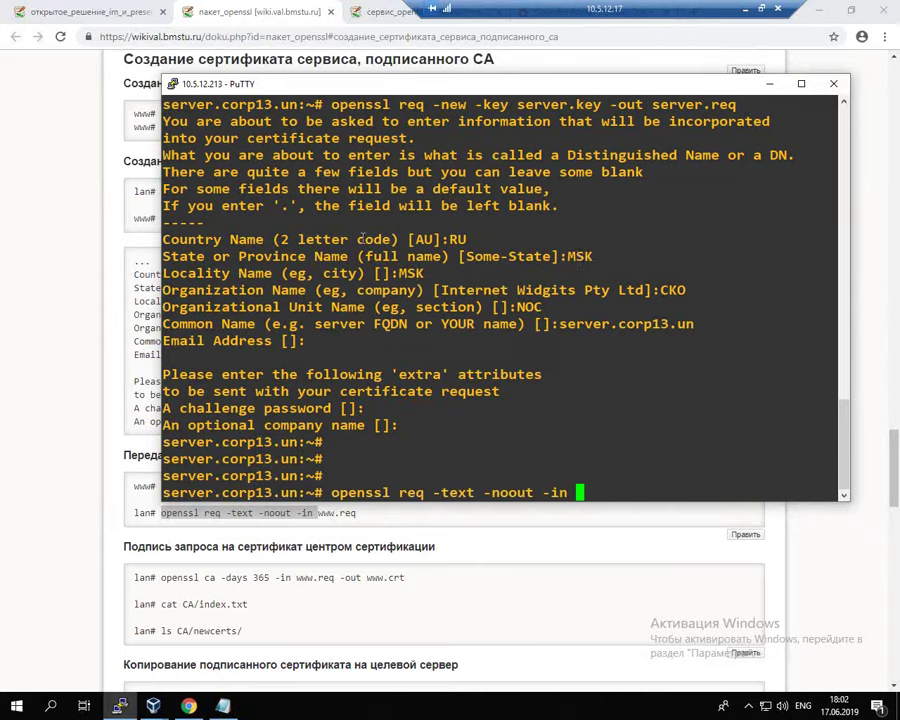
text(server.)
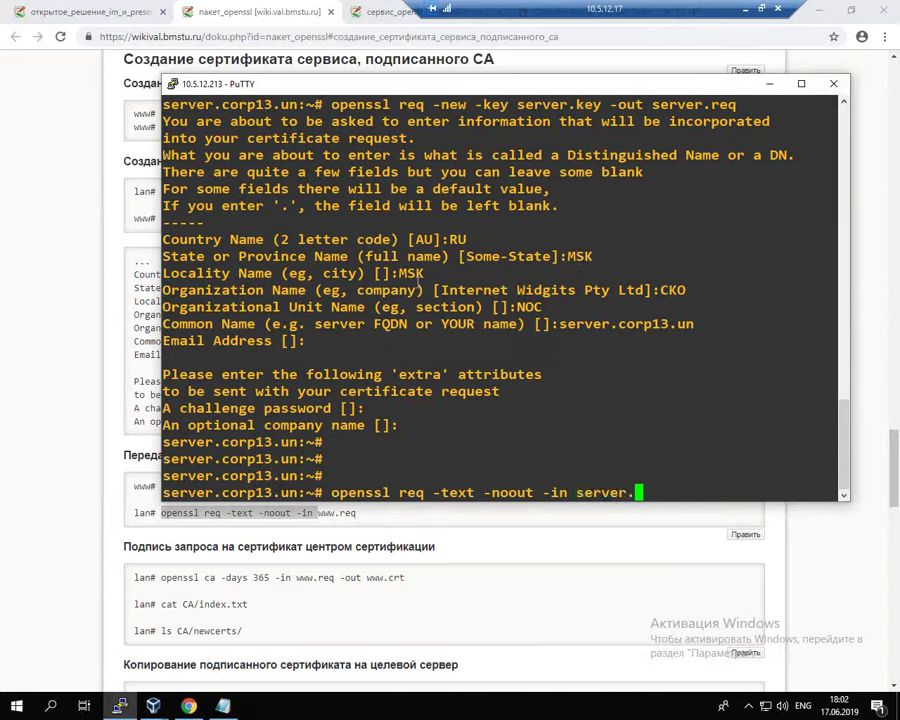
text(req)
key(Return)
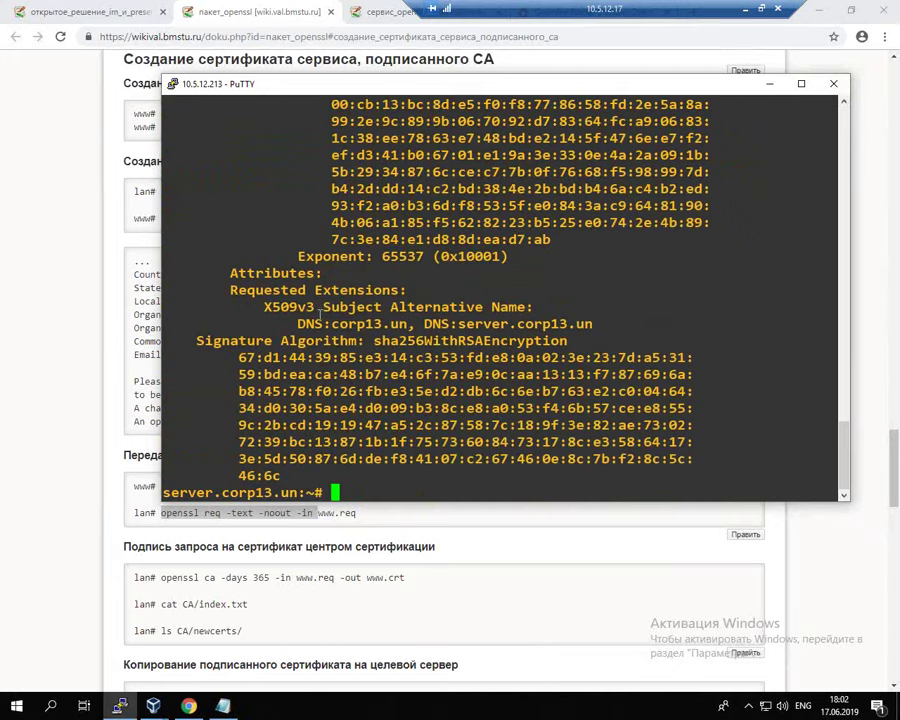
drag(297, 324, 589, 336)
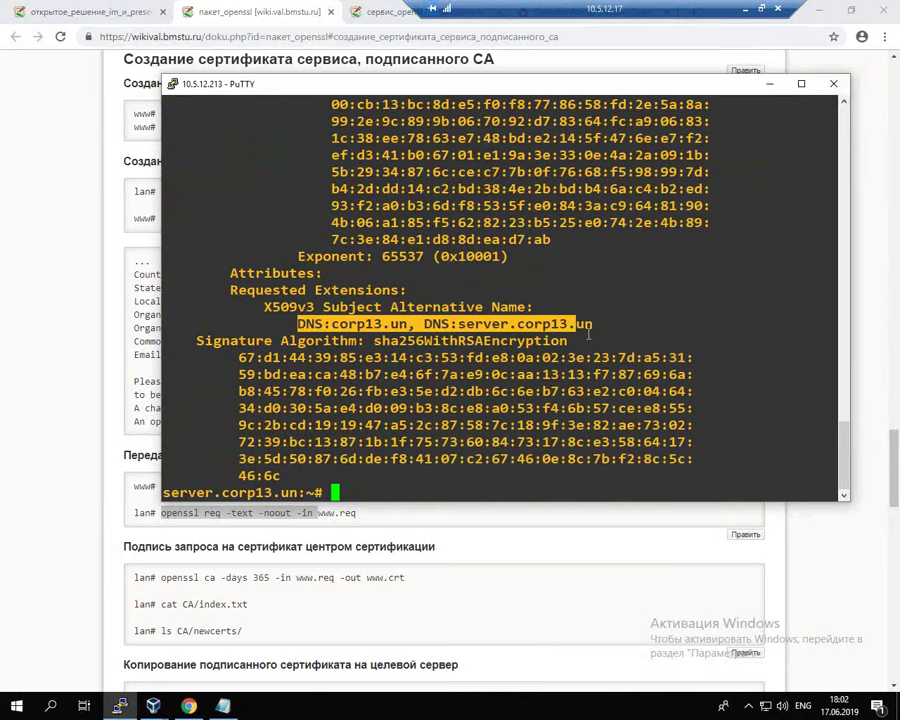
scroll(706, 211, up, 4)
drag(695, 207, 810, 207)
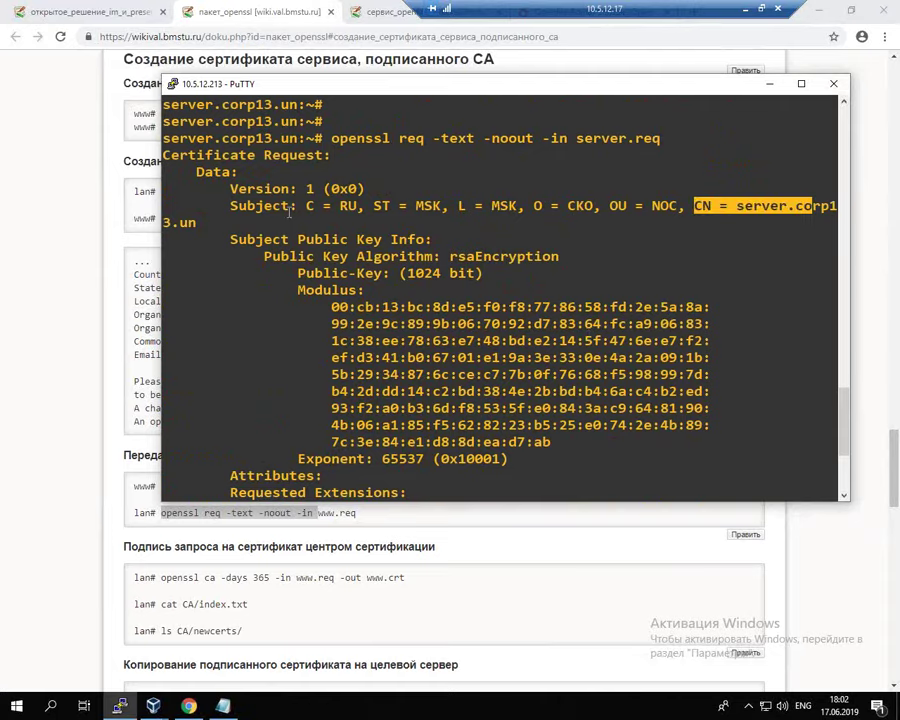
drag(322, 206, 636, 206)
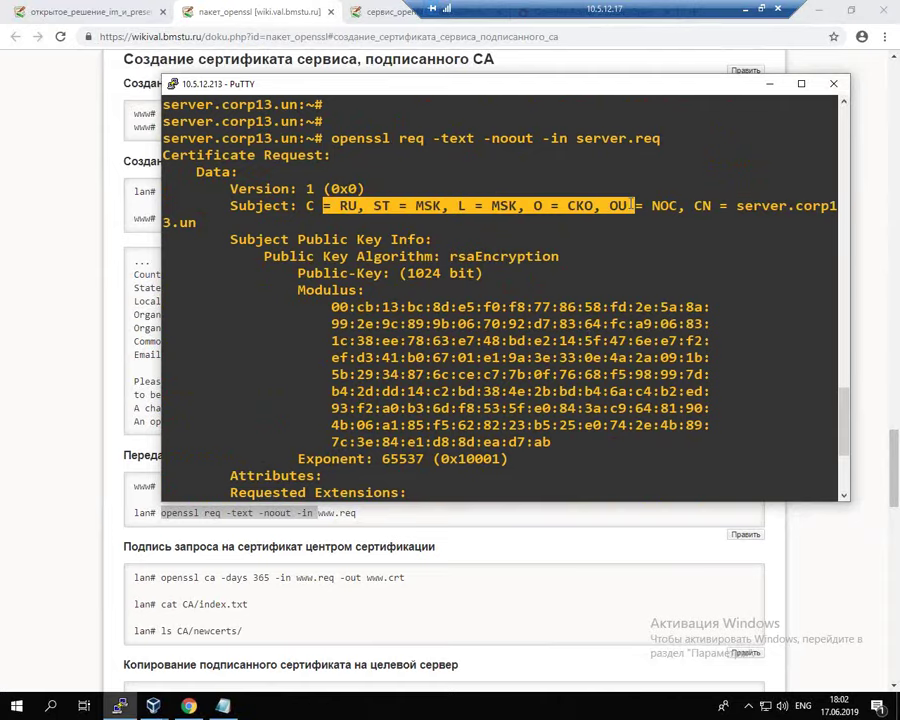
click(551, 291)
scroll(556, 290, down, 4)
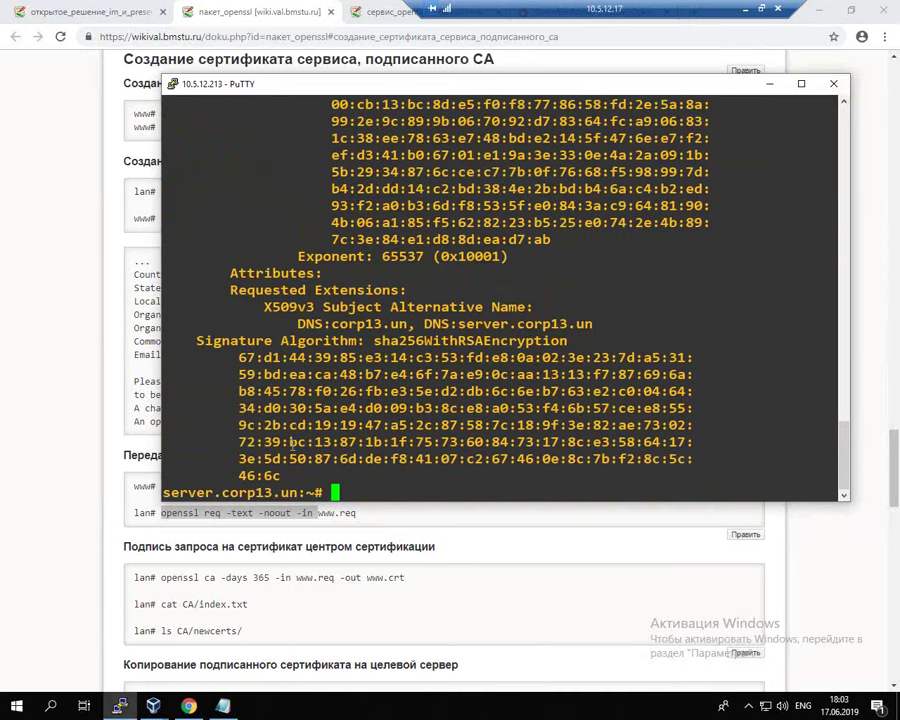
mouse_move(155, 711)
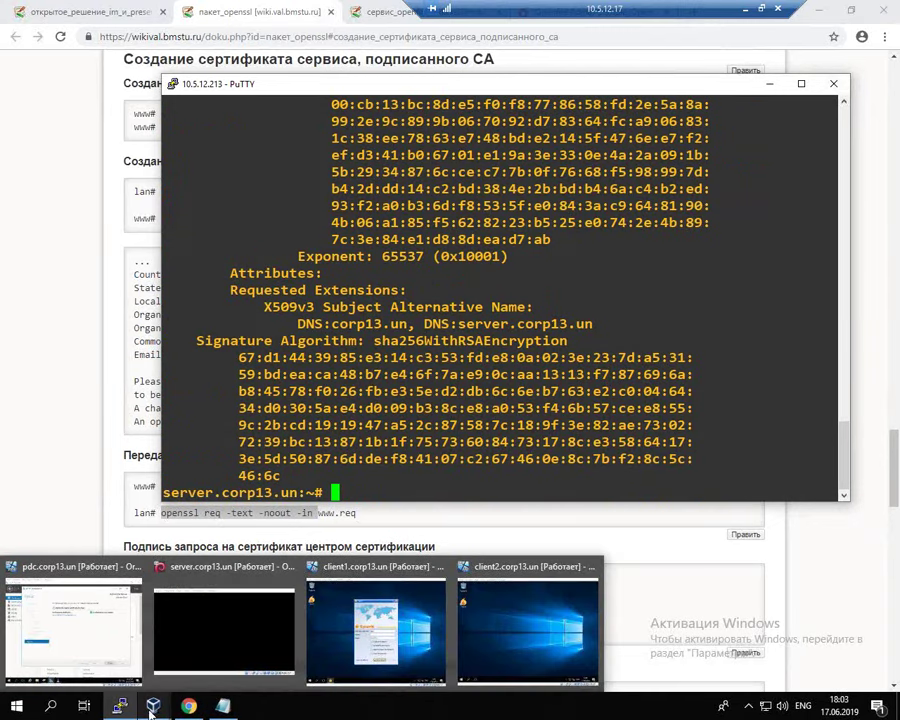
Step: On the pdc VM, search Start for winscp, then close the AD CS wizard and minimize Server Manager
click(100, 630)
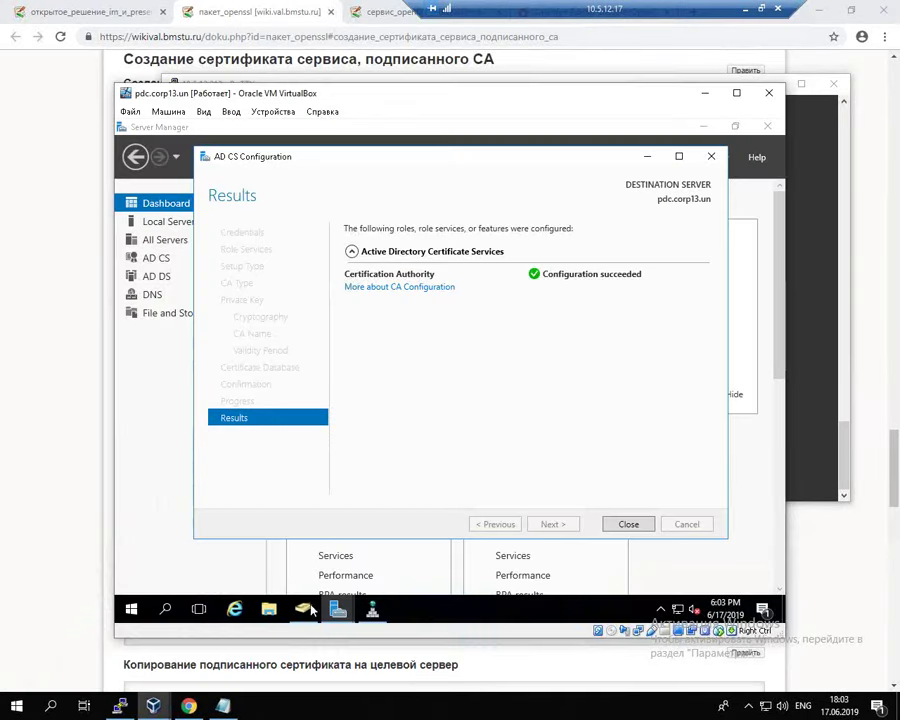
key(super)
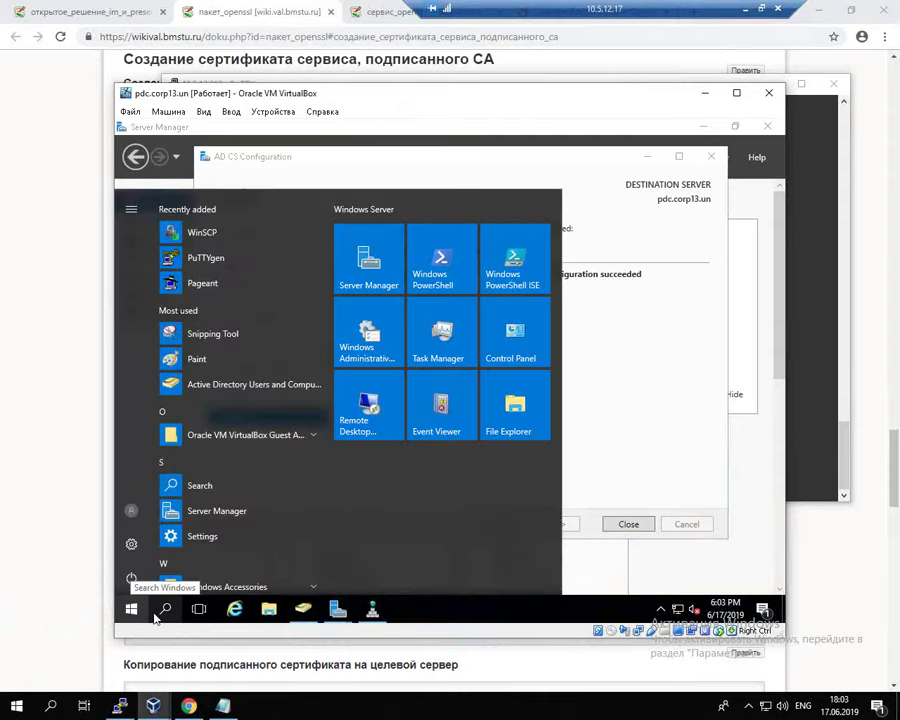
text(wi)
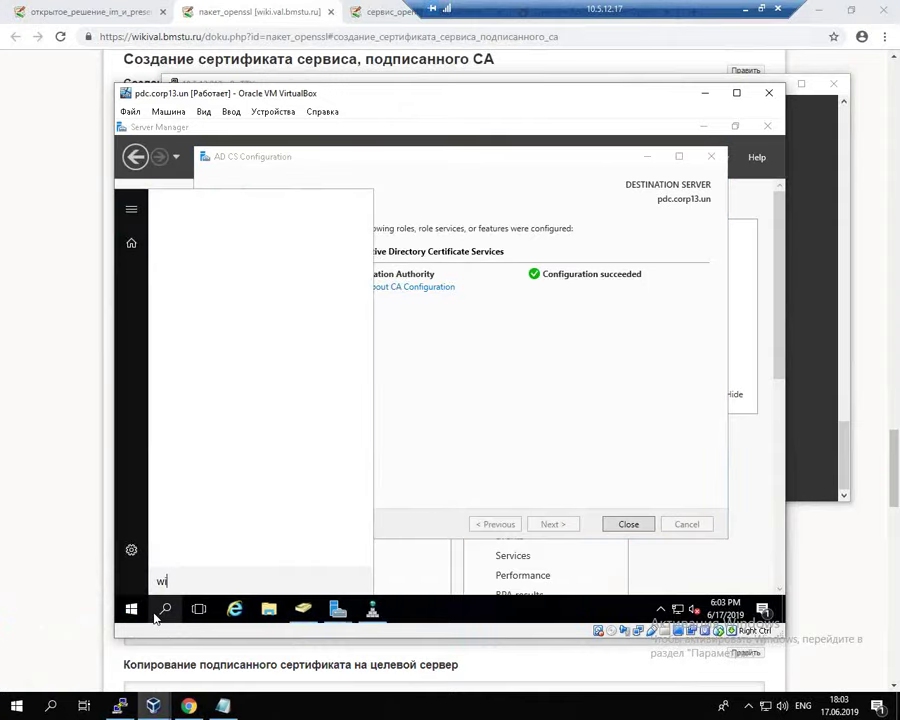
text(nscp)
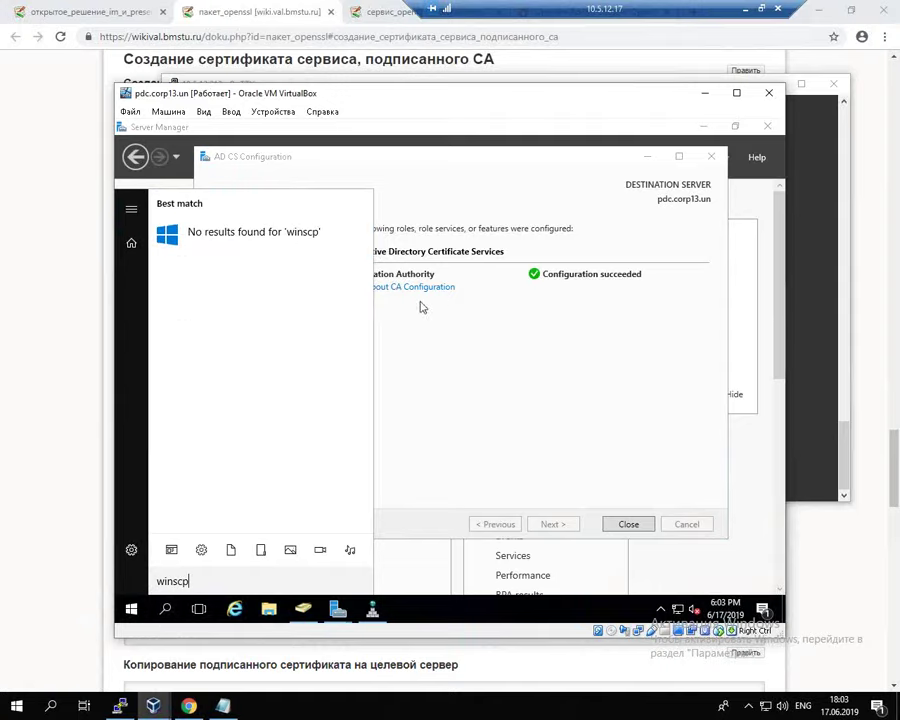
key(BackSpace)
key(BackSpace)
key(BackSpace)
key(BackSpace)
key(BackSpace)
click(647, 156)
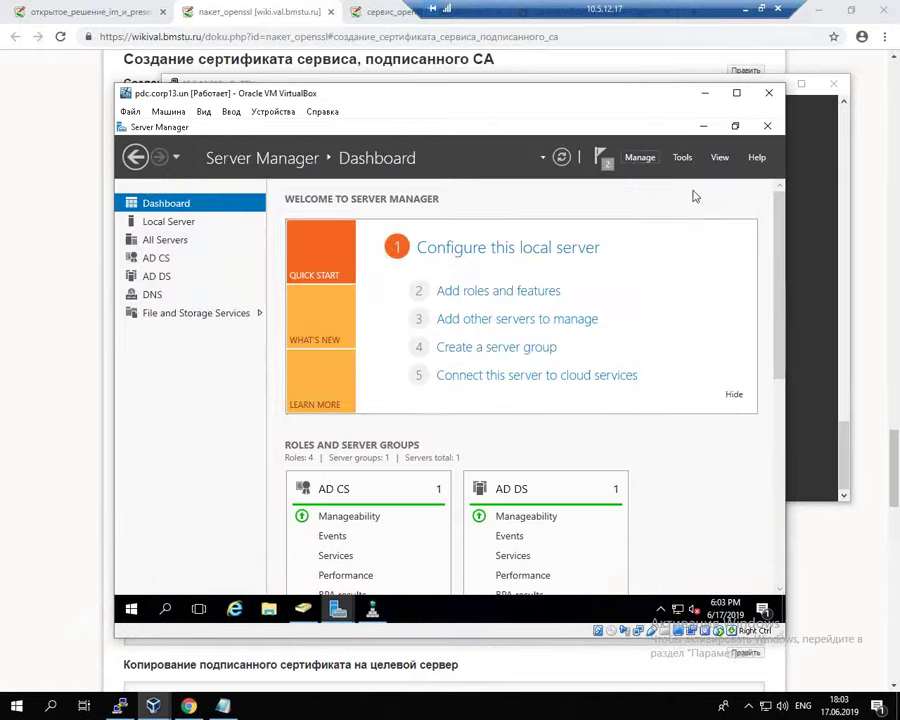
click(702, 126)
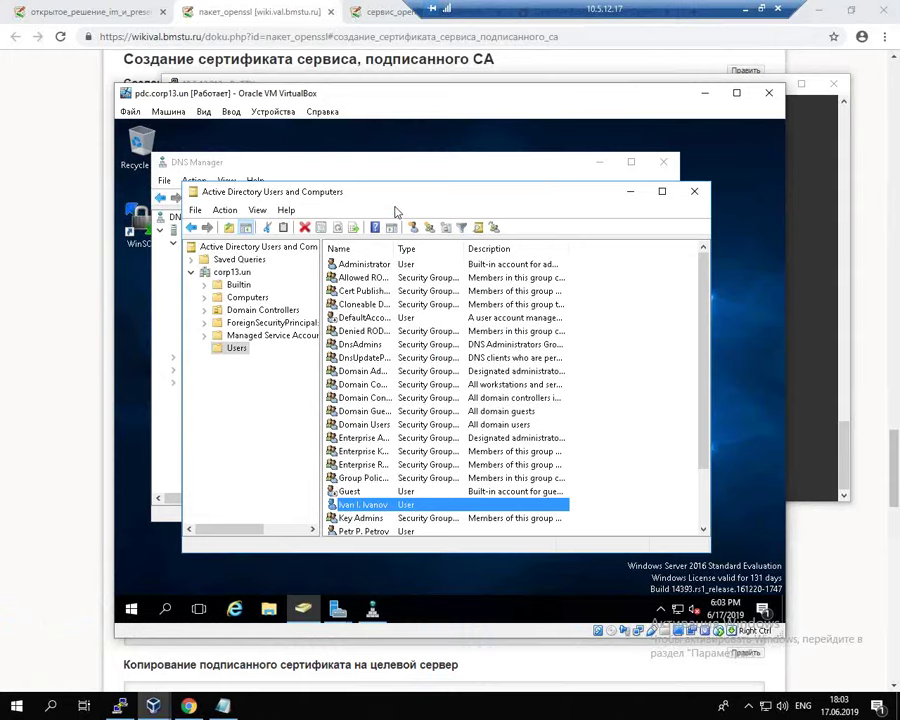
Step: Connect WinSCP over SFTP to host 'server' and copy server.req from /root into Documents
click(135, 222)
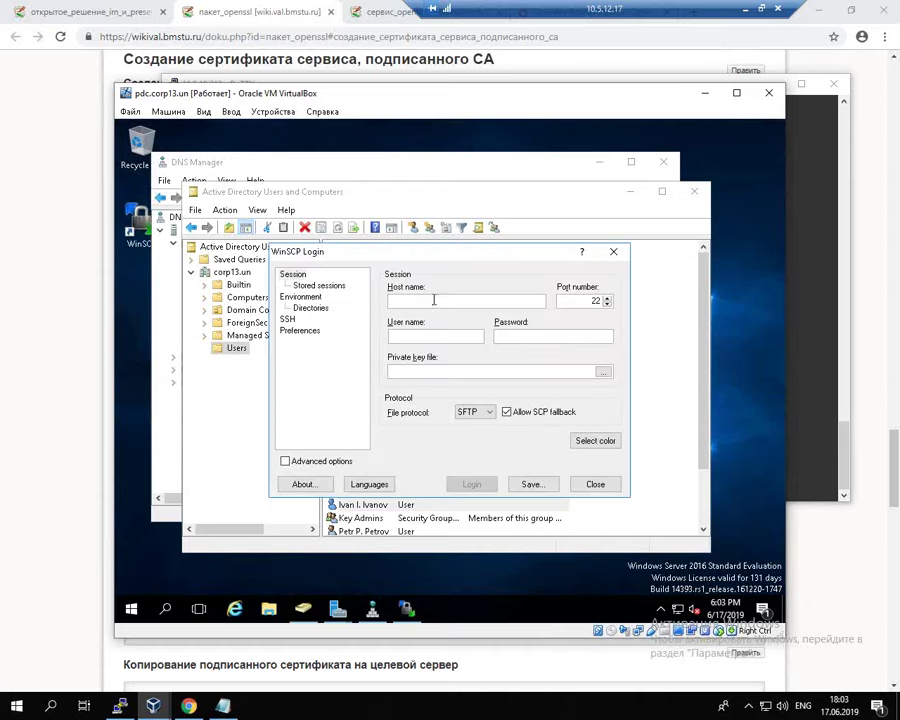
text(serveer)
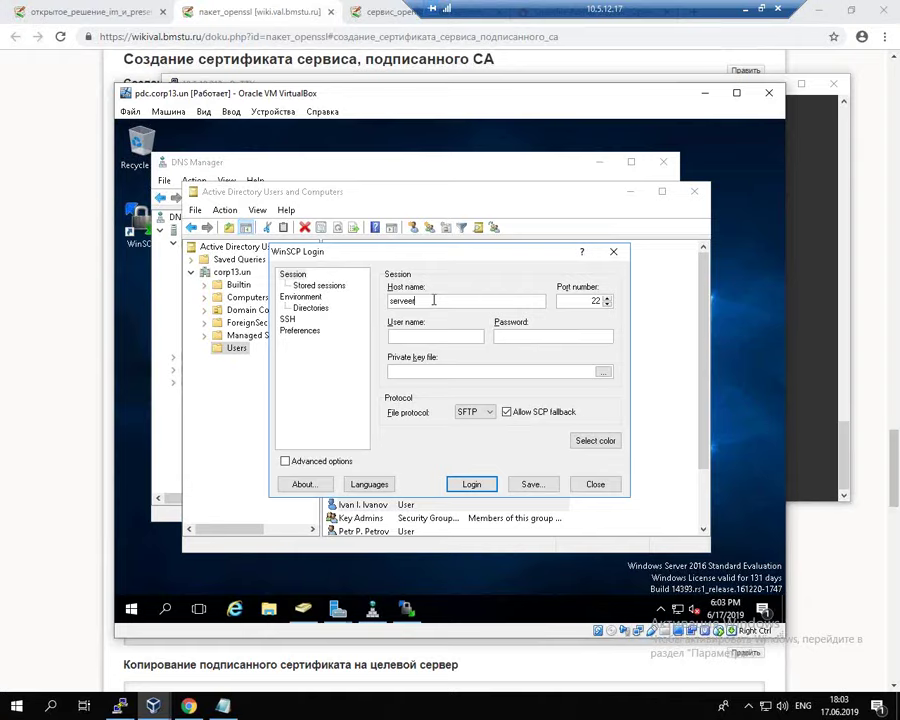
key(BackSpace)
key(BackSpace)
click(470, 484)
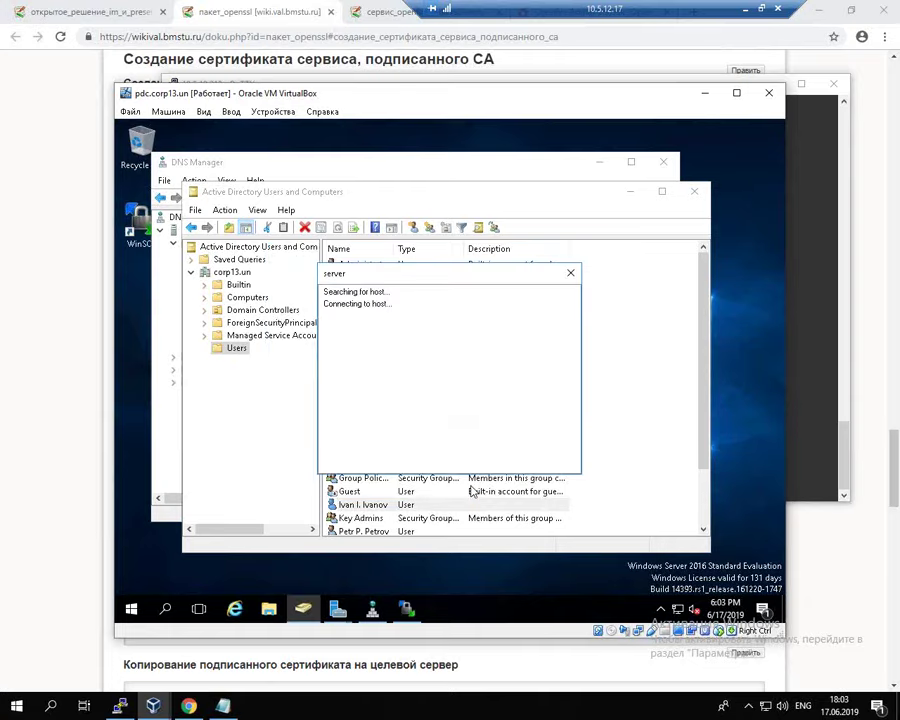
click(346, 428)
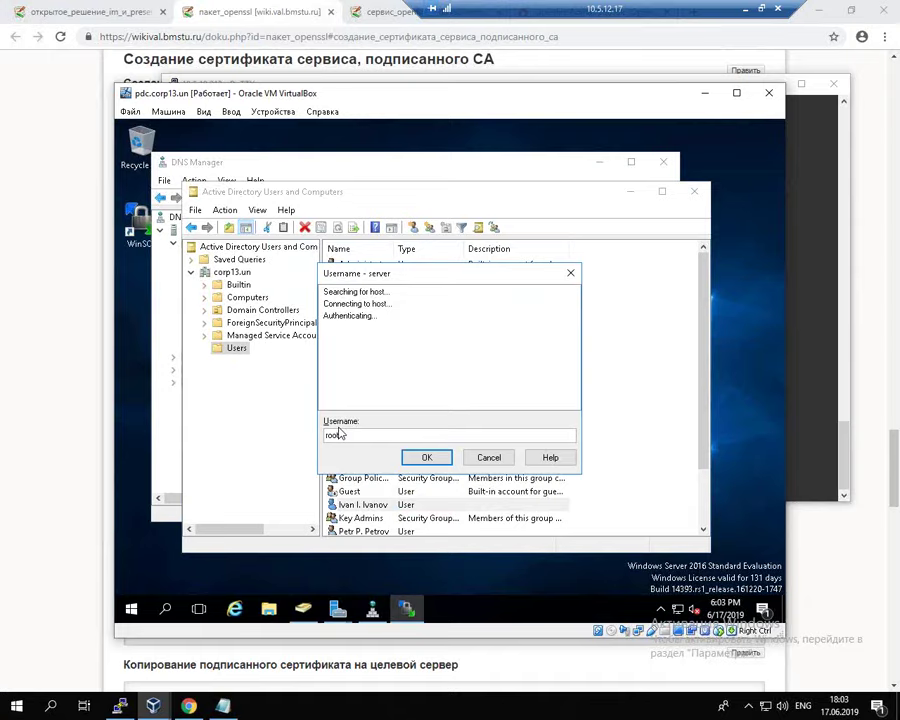
key(Return)
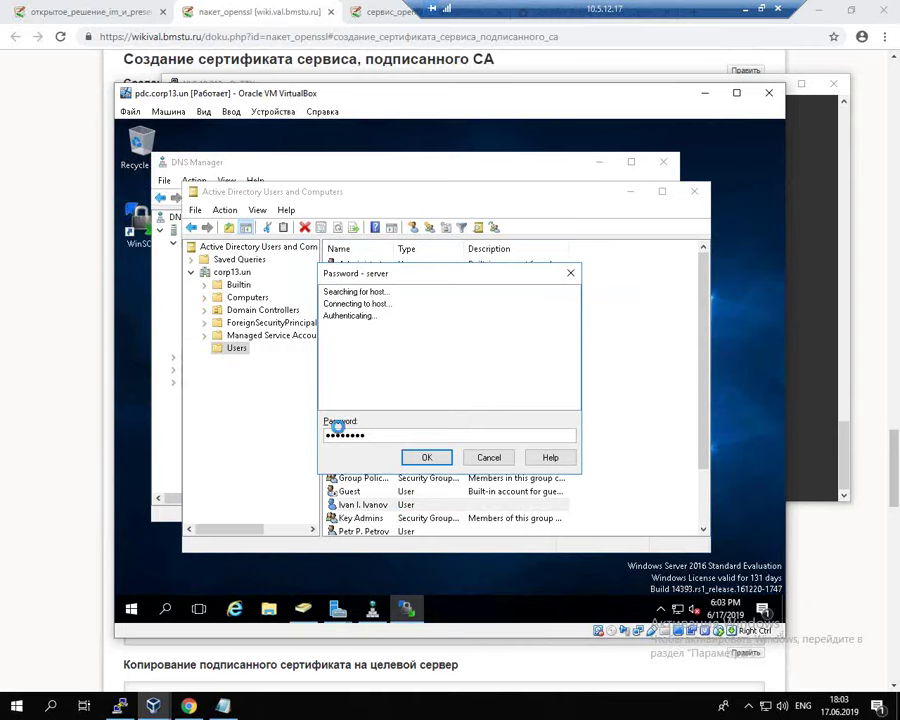
key(Return)
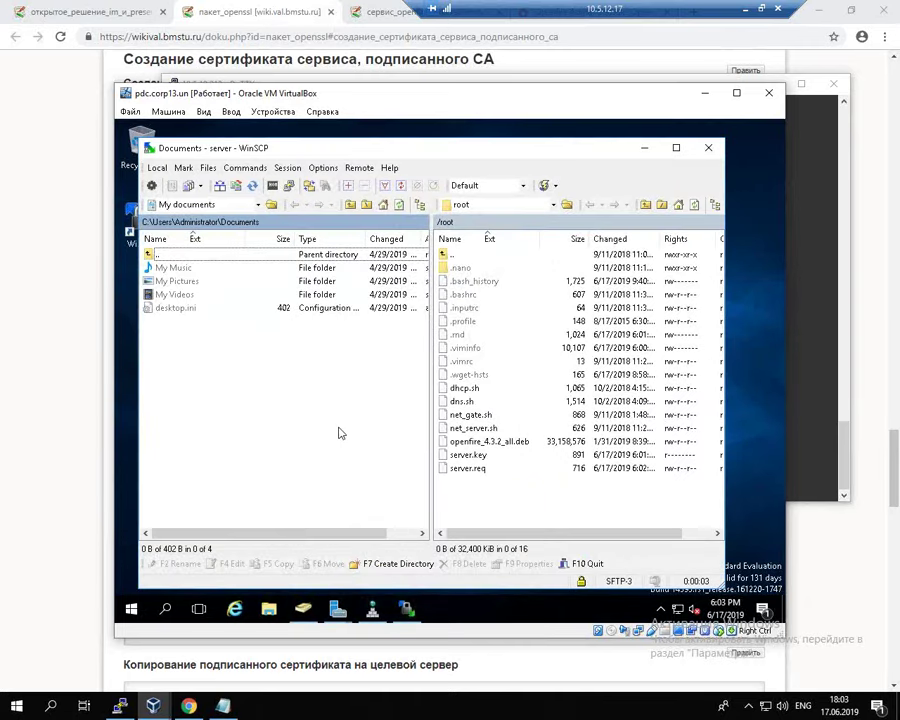
drag(468, 468, 183, 356)
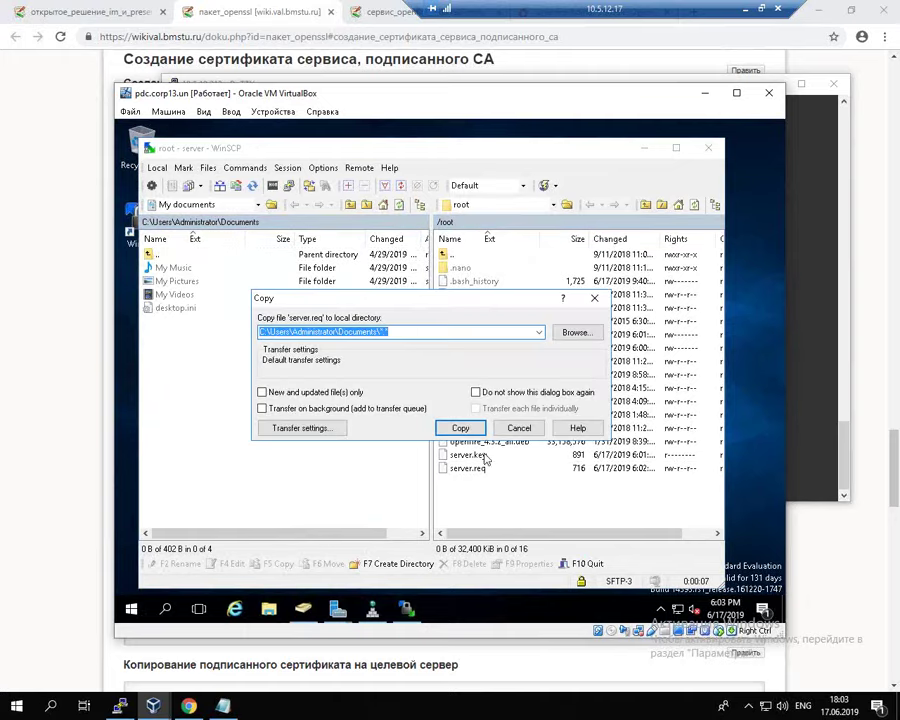
key(Return)
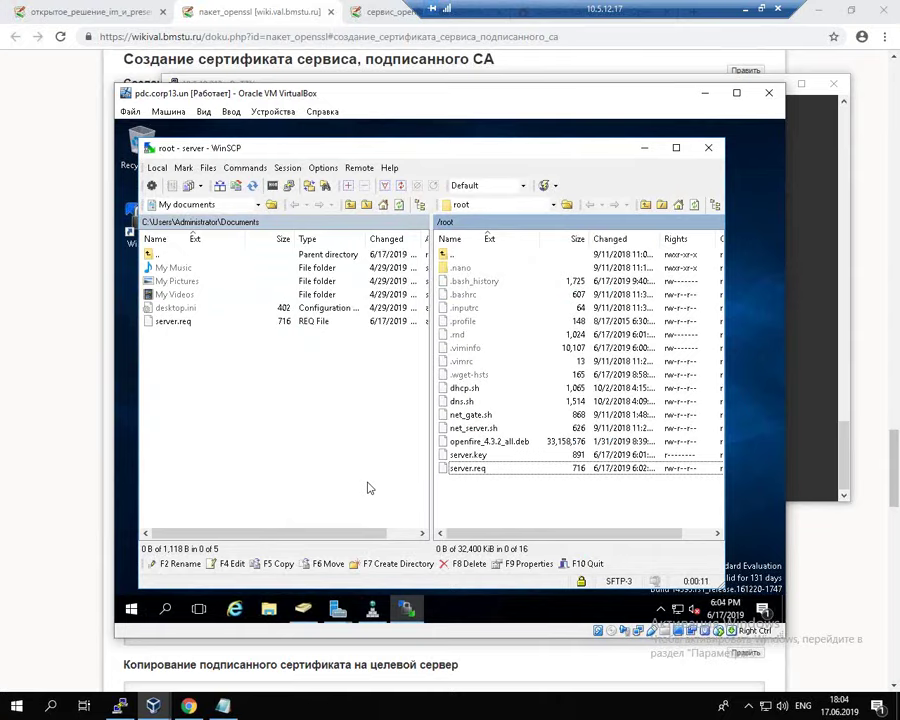
Step: Open an administrator Command Prompt and change into the Documents folder
click(134, 609)
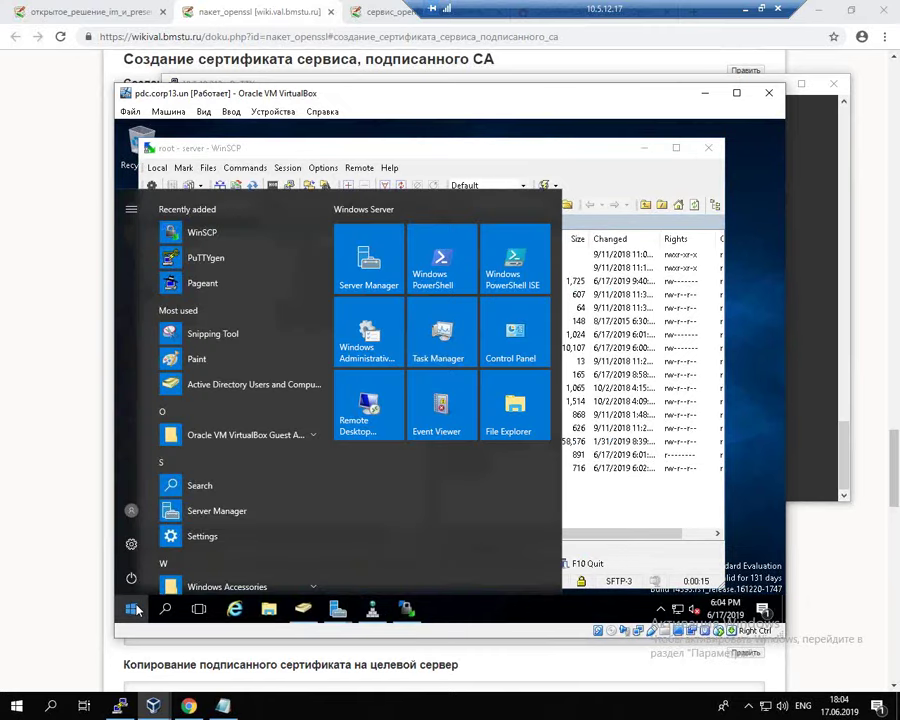
text(cmd)
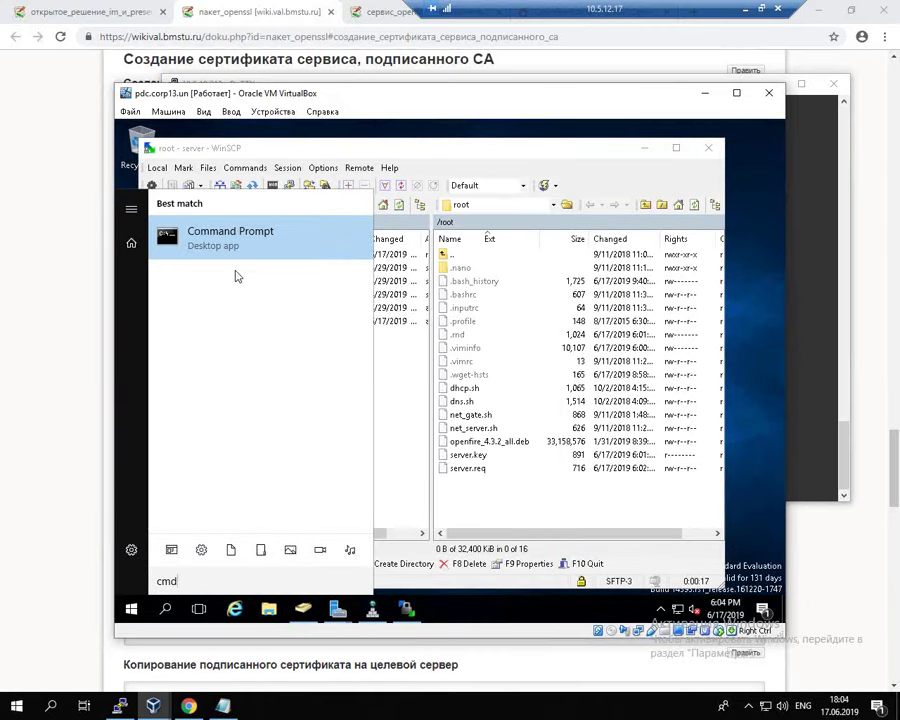
click(224, 240)
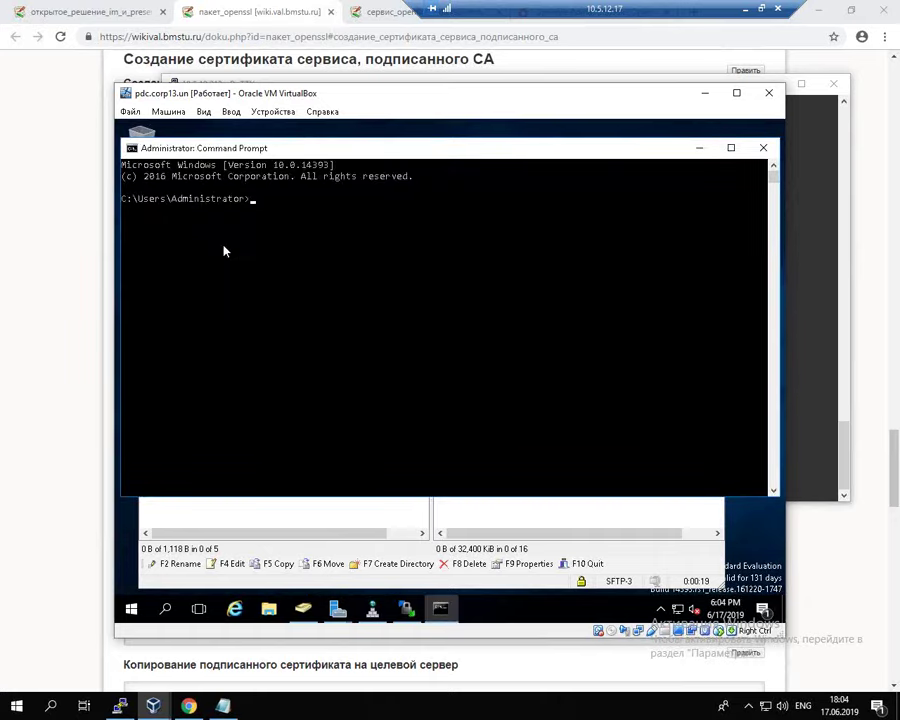
text(cd do)
key(Tab)
key(Return)
Step: List Documents with dir to confirm server.req, then return to Chrome's IM and Presence course page
text(ls)
key(Return)
text(di)
key(BackSpace)
key(BackSpace)
text(dir)
key(Return)
key(Return)
key(Return)
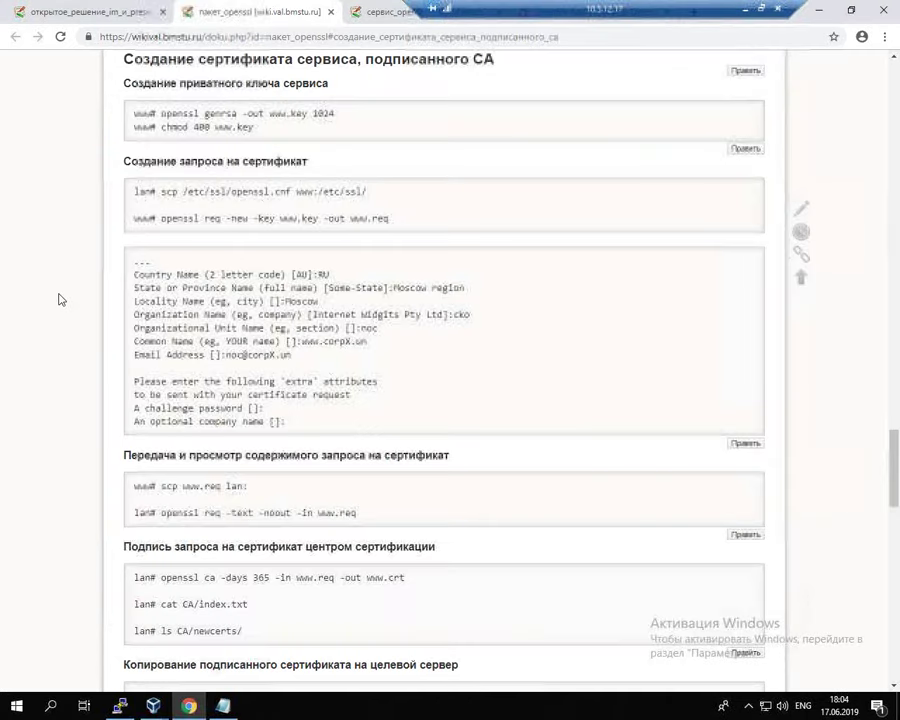
click(66, 296)
click(60, 12)
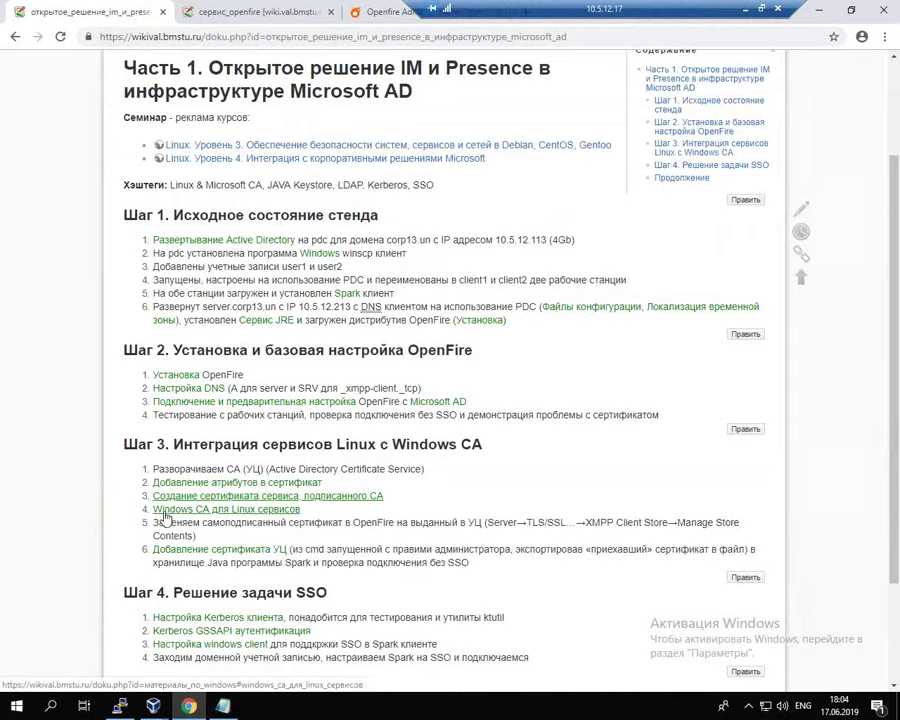
Step: Open the 'Windows CA для Linux сервисов' link in a new tab and view it
drag(150, 509, 210, 510)
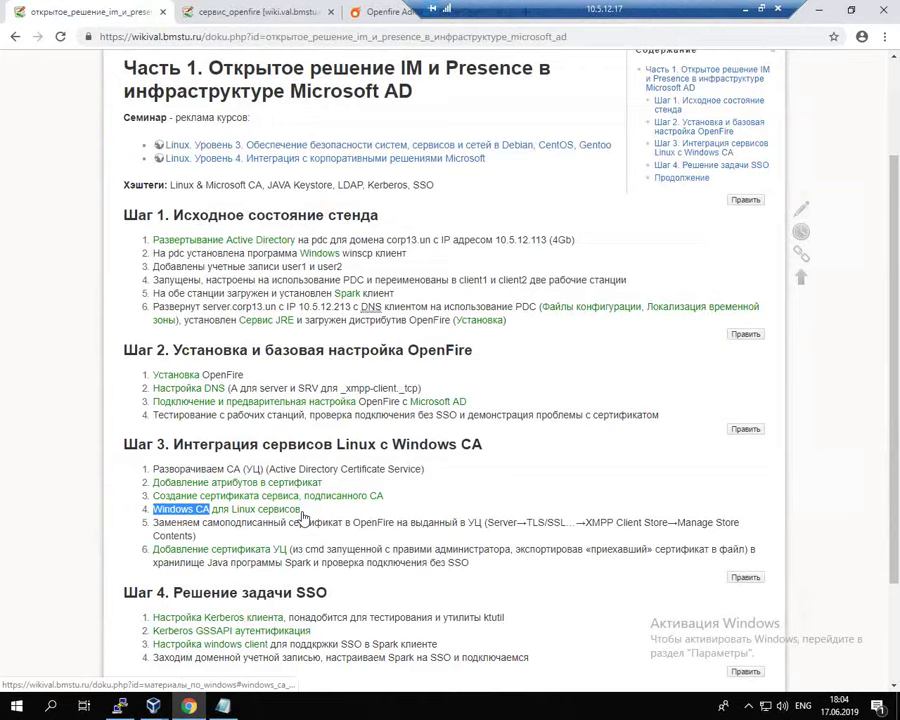
right_click(278, 511)
click(303, 522)
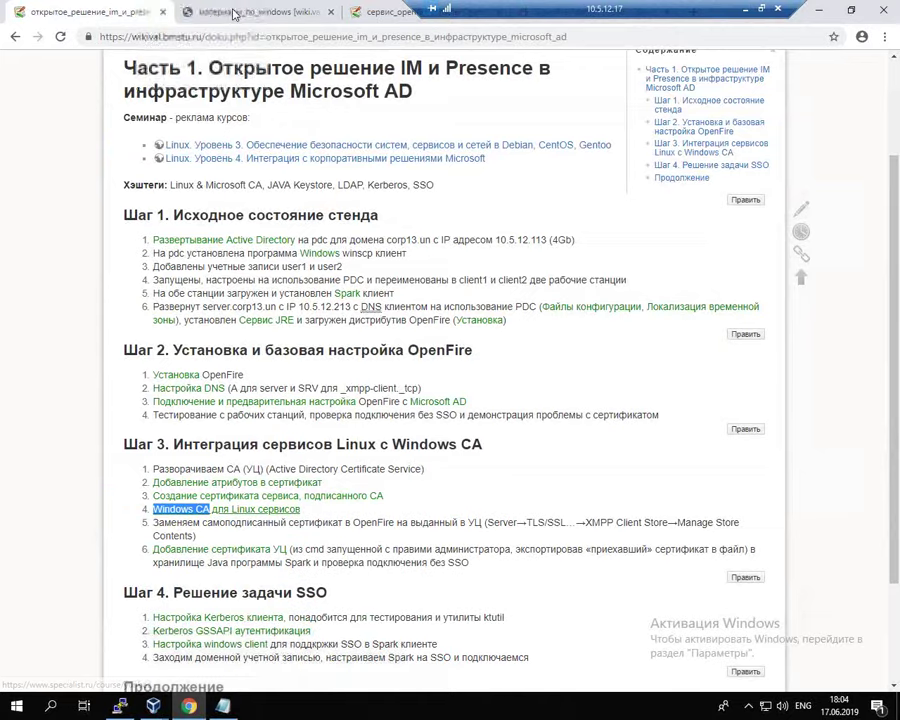
key(ctrl+Tab)
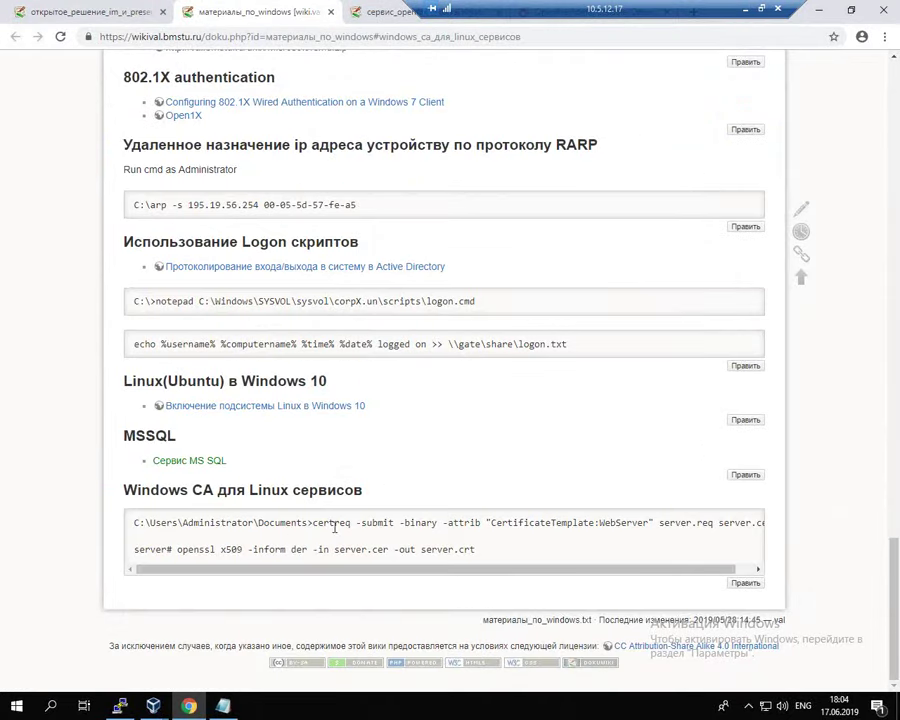
Step: Copy the full certreq -submit command line from the Windows CA section
drag(313, 523, 356, 523)
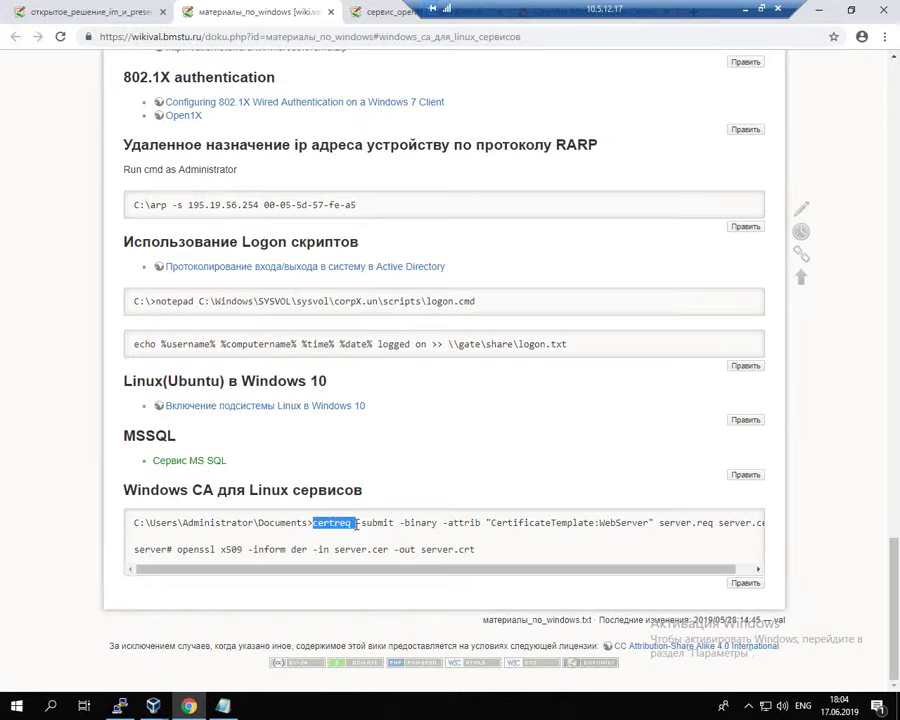
click(366, 526)
drag(360, 523, 378, 524)
drag(658, 523, 692, 523)
drag(690, 569, 708, 569)
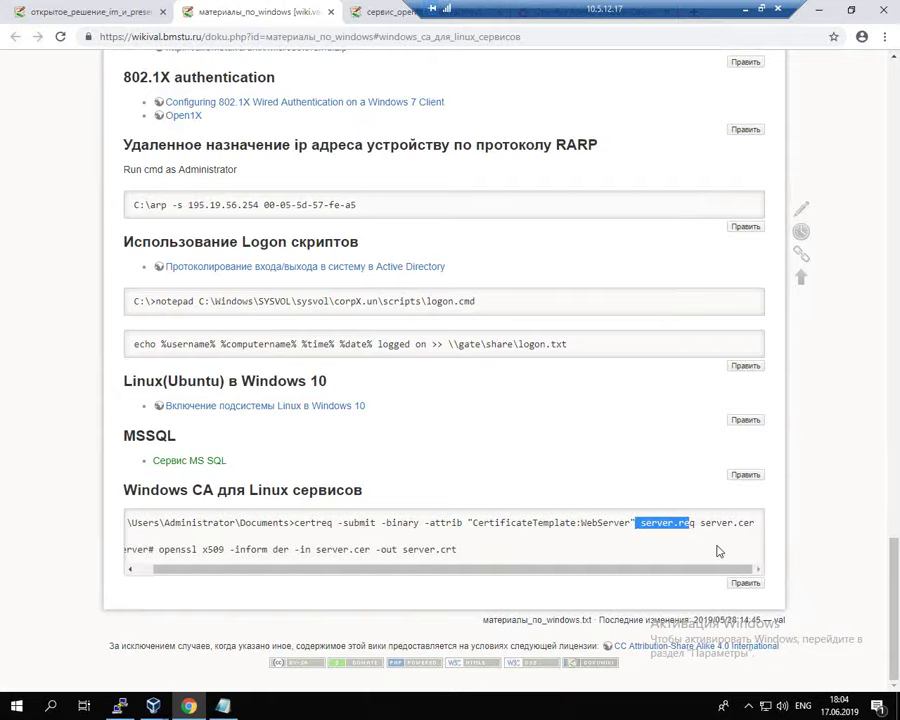
drag(700, 523, 756, 523)
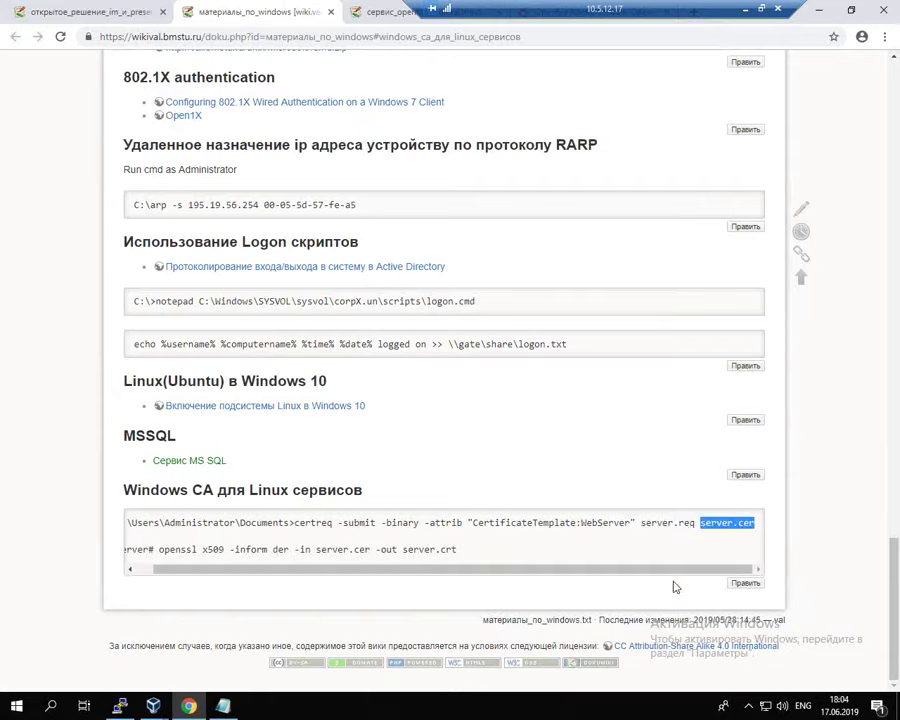
drag(664, 569, 381, 527)
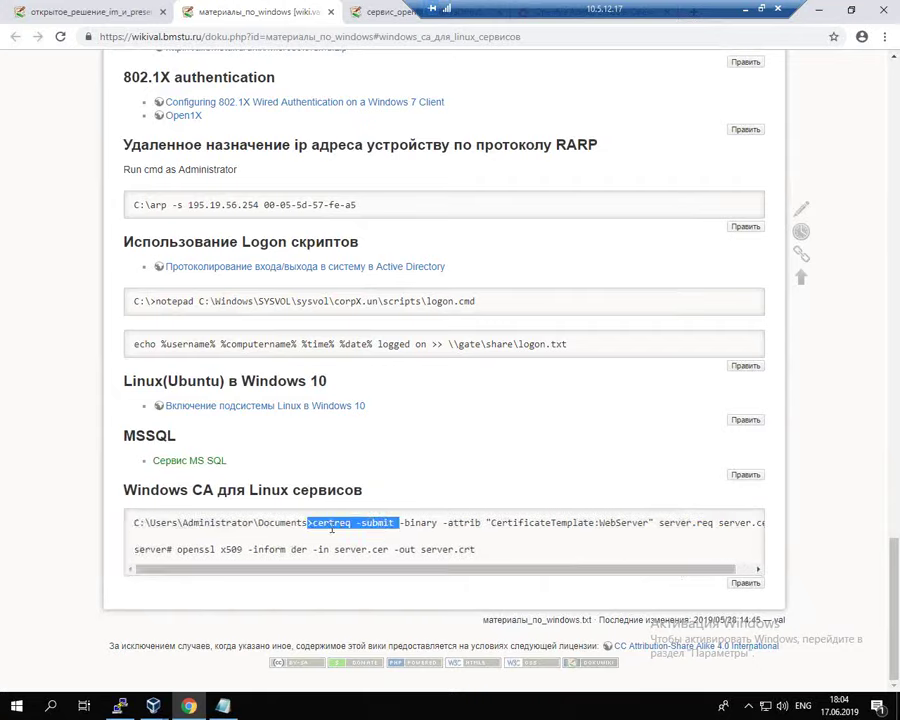
click(330, 529)
drag(313, 522, 770, 526)
right_click(607, 526)
click(726, 537)
Step: Return to the pdc VM and paste the certreq command into Command Prompt without running it
click(153, 706)
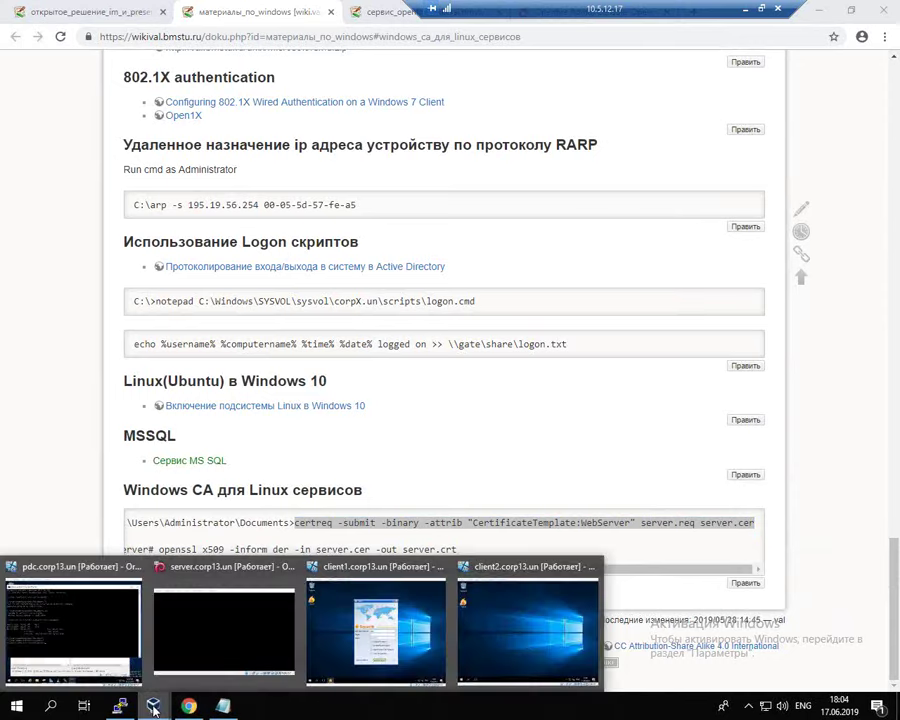
click(76, 638)
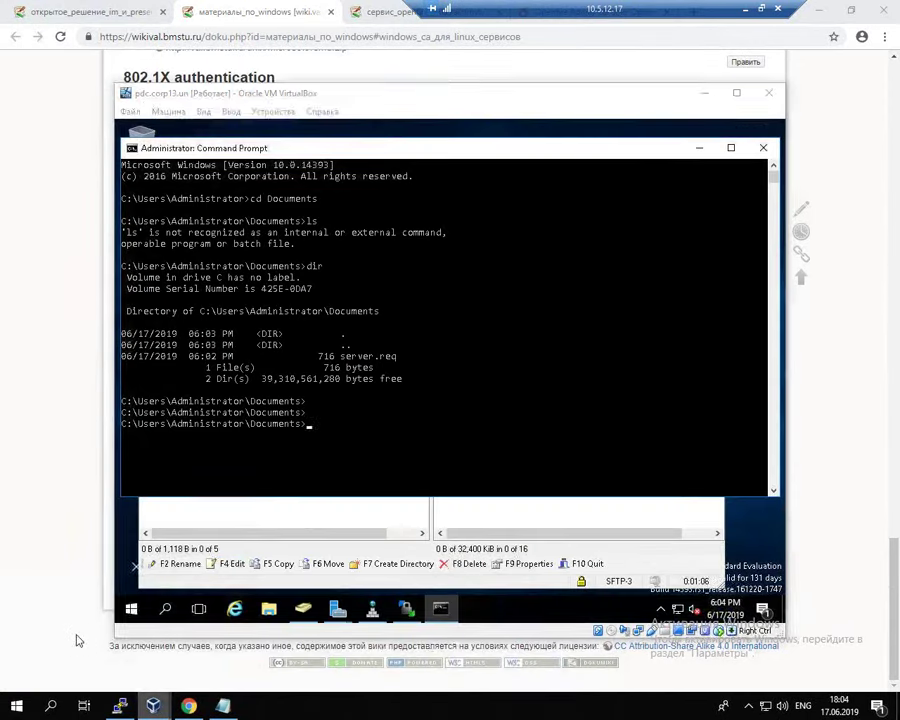
right_click(444, 340)
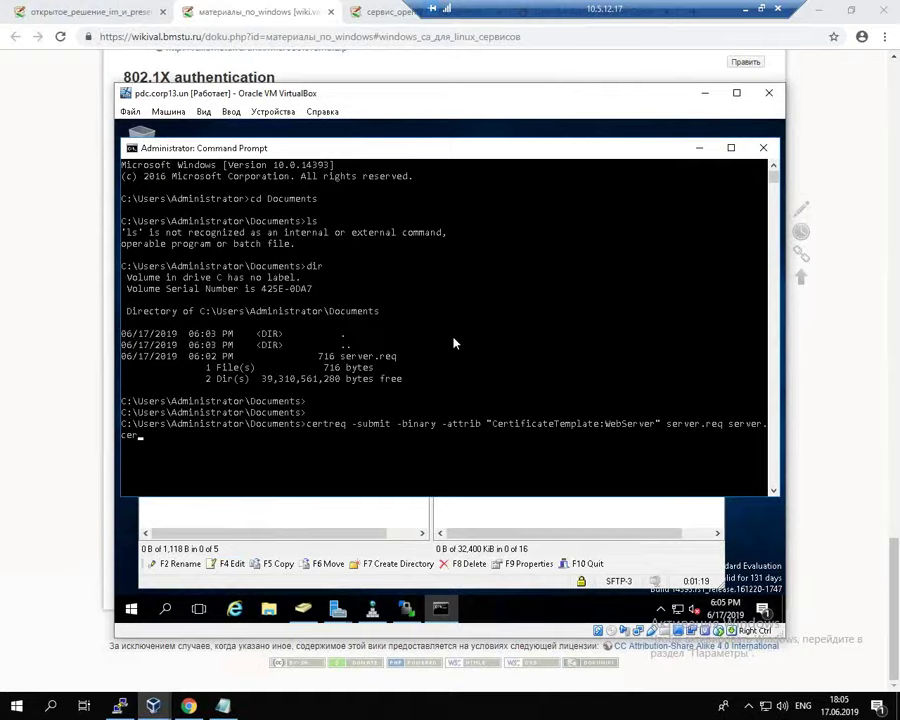
Step: Submit the WebServer certificate request to corp13-PDC-CA and confirm server.cer appears in Documents
key(Return)
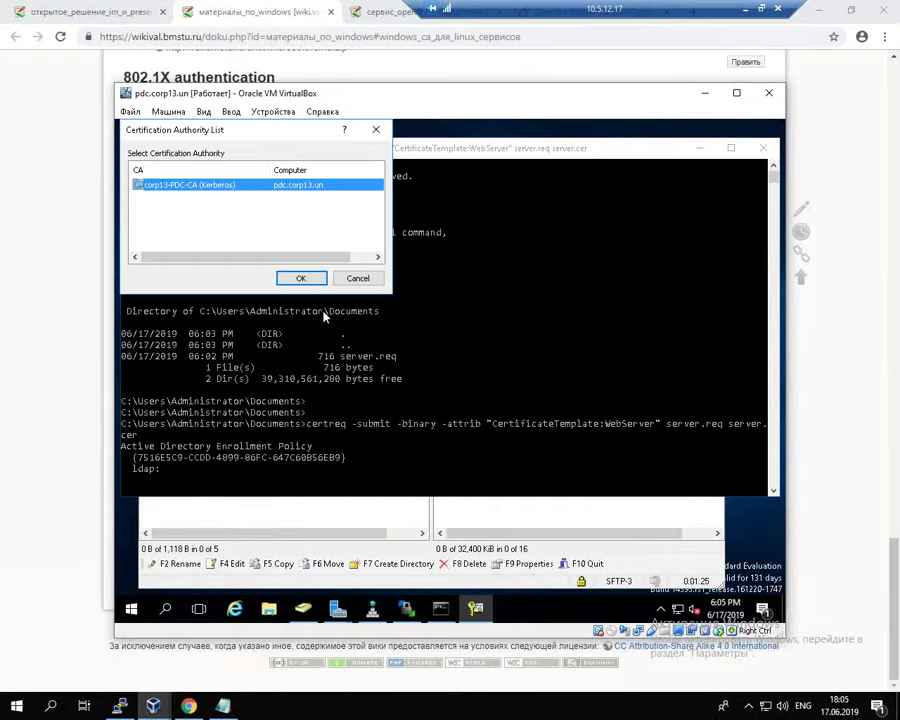
click(303, 279)
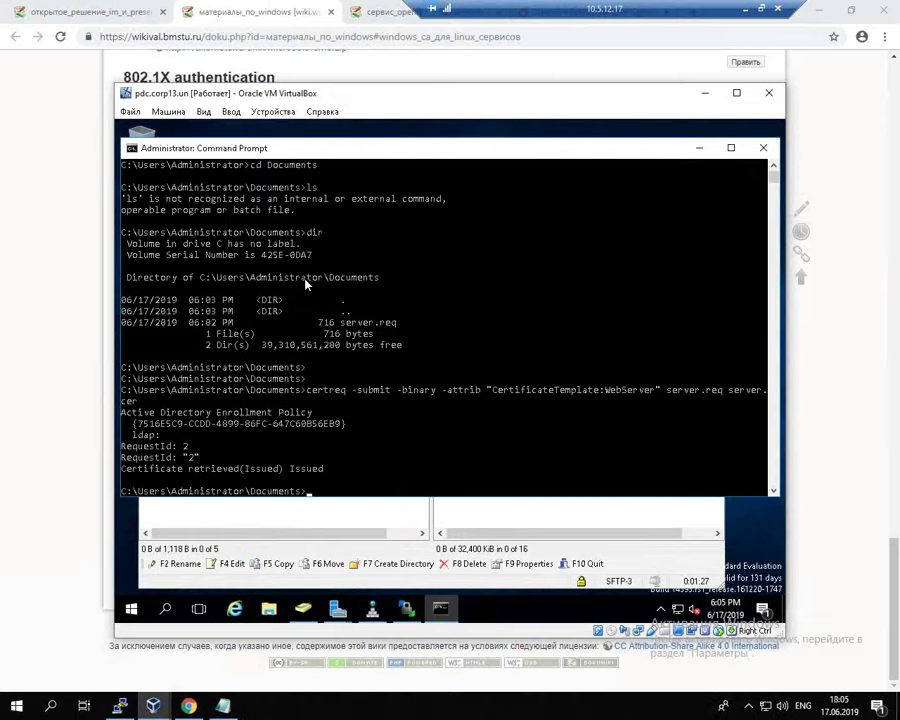
text(dir)
key(Return)
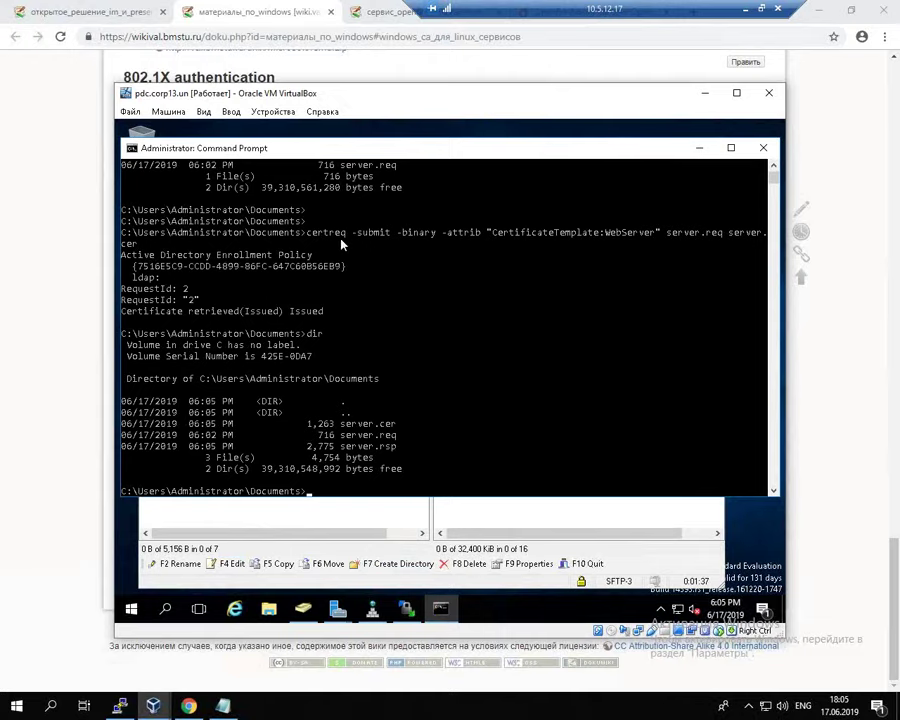
click(406, 608)
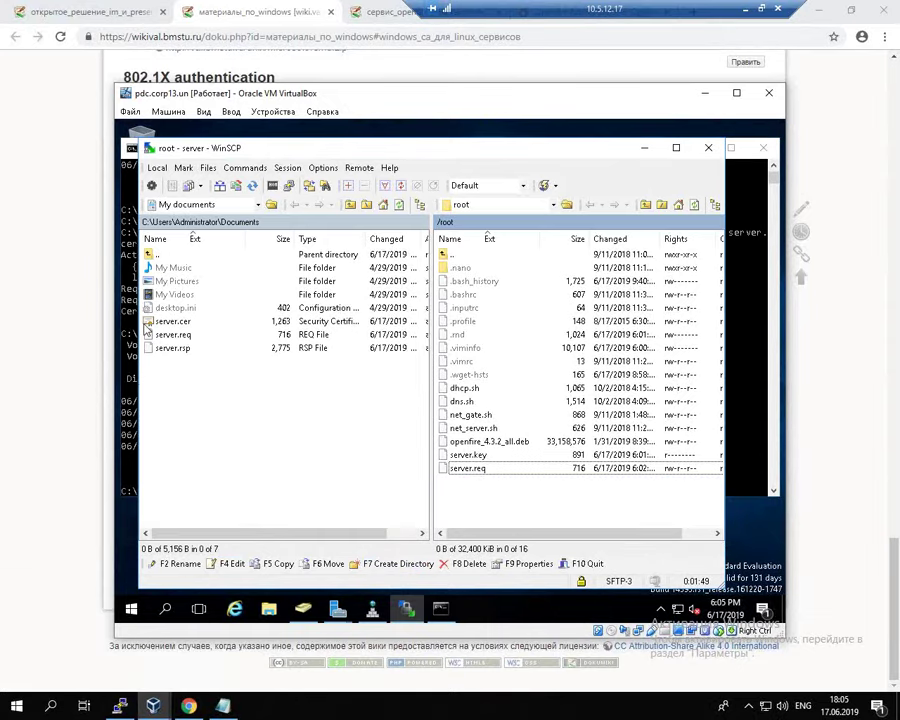
Step: Upload server.cer to the server's /root folder beside server.key and server.req
drag(160, 327, 492, 508)
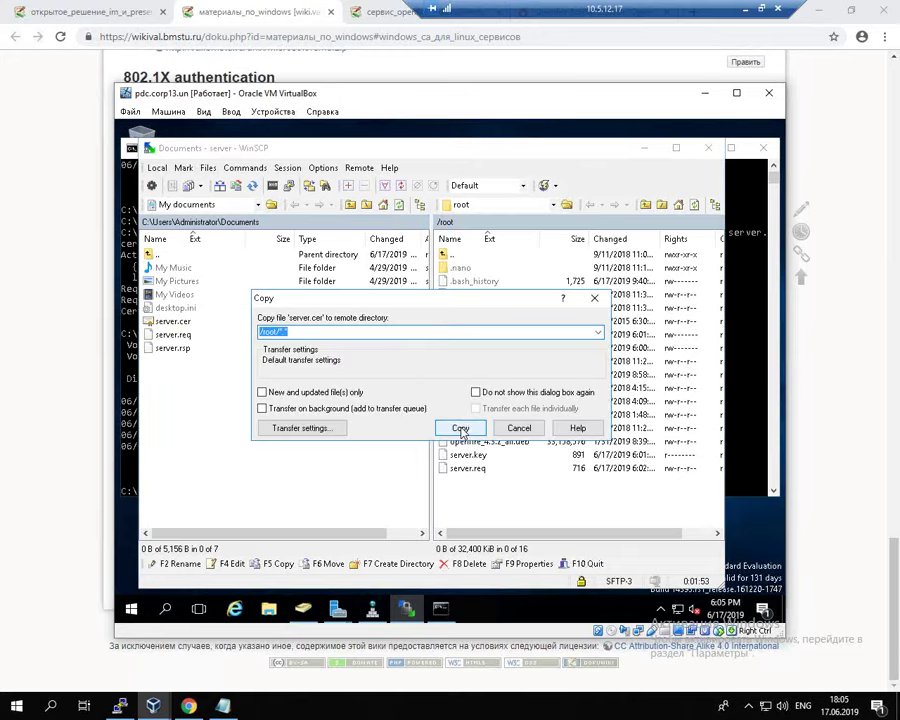
click(460, 428)
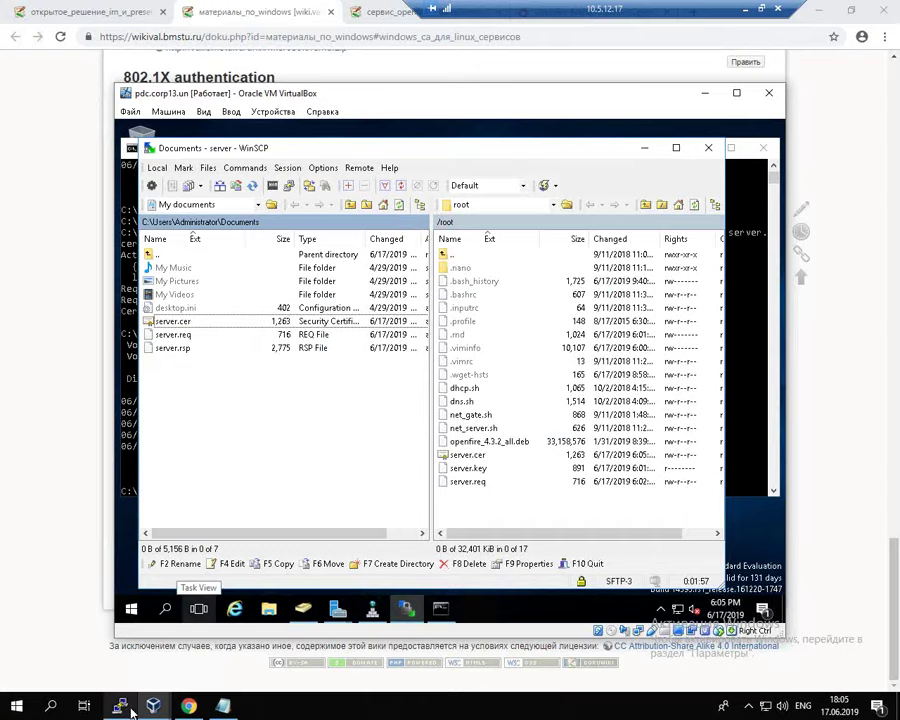
mouse_move(133, 712)
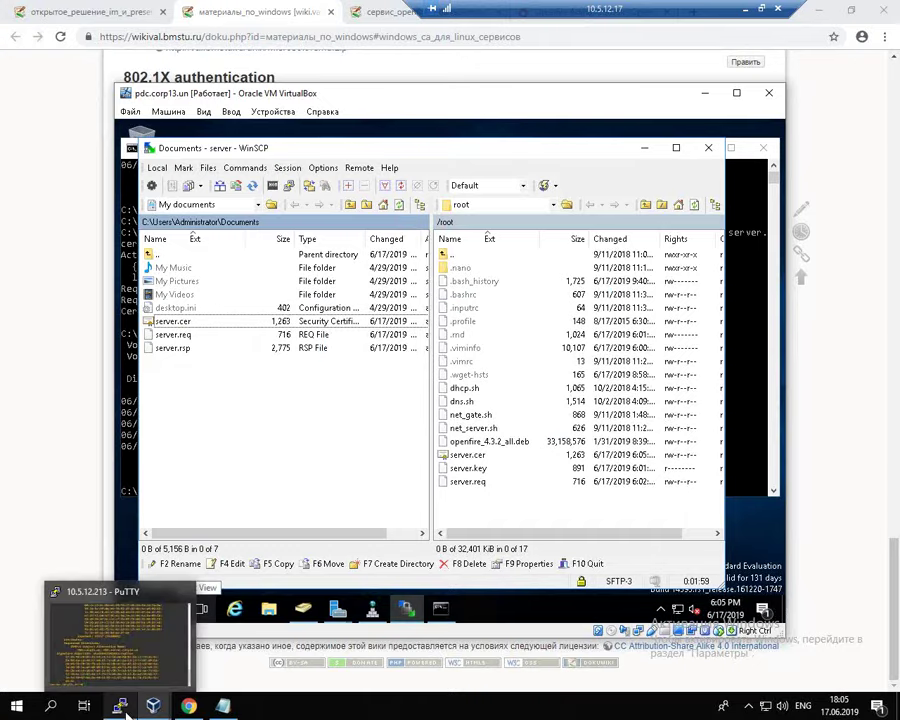
Step: Select the wiki's openssl x509 command that converts server.cer to server.crt
click(204, 8)
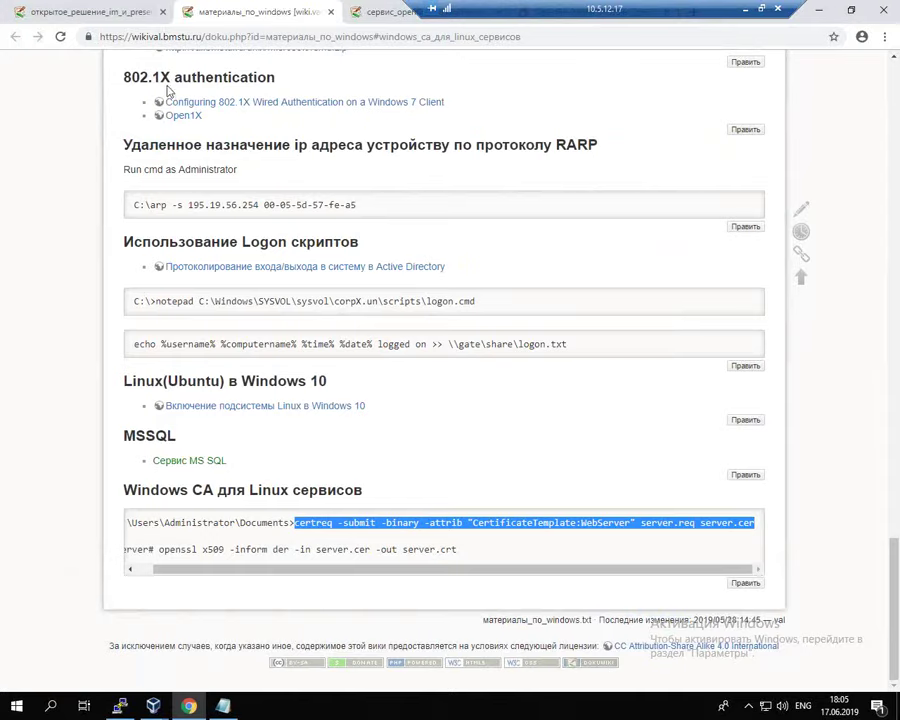
drag(296, 573, 233, 578)
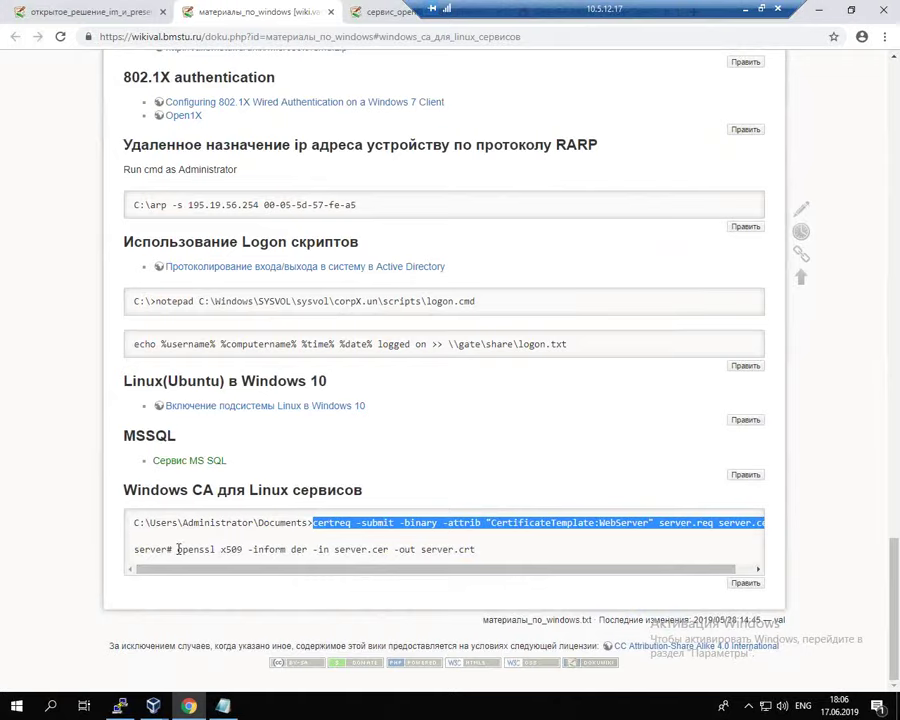
double_click(293, 550)
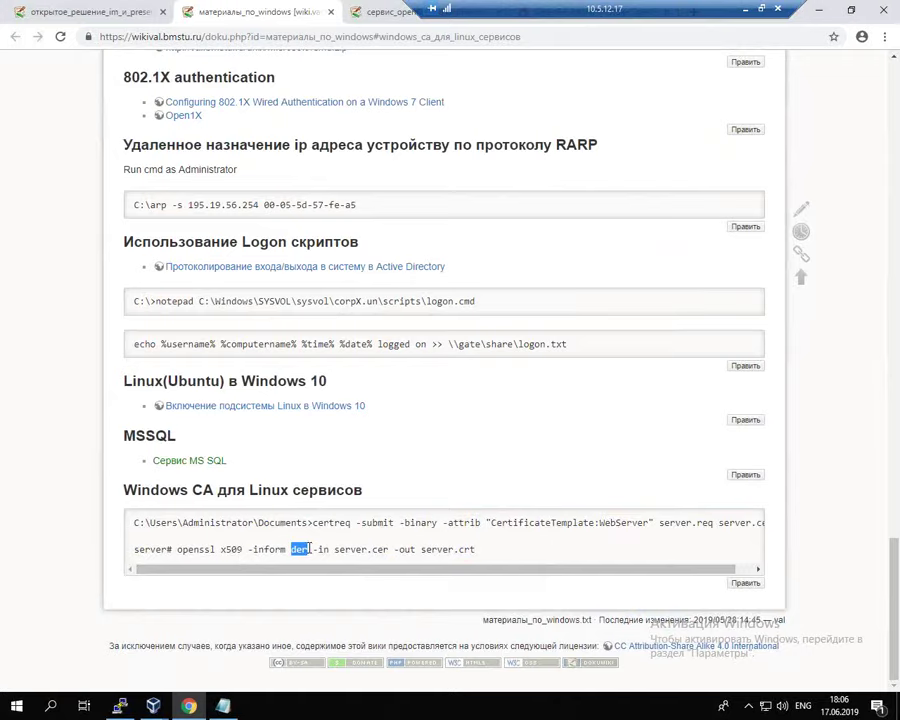
drag(177, 550, 489, 555)
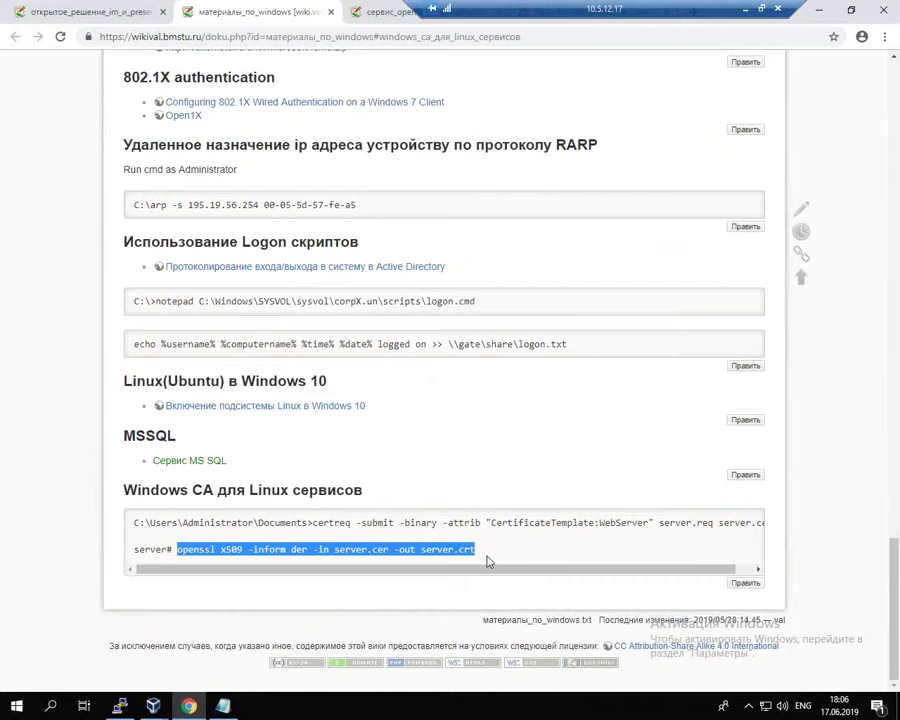
Step: Run the pasted openssl x509 command to create server.crt, then list the directory
click(120, 706)
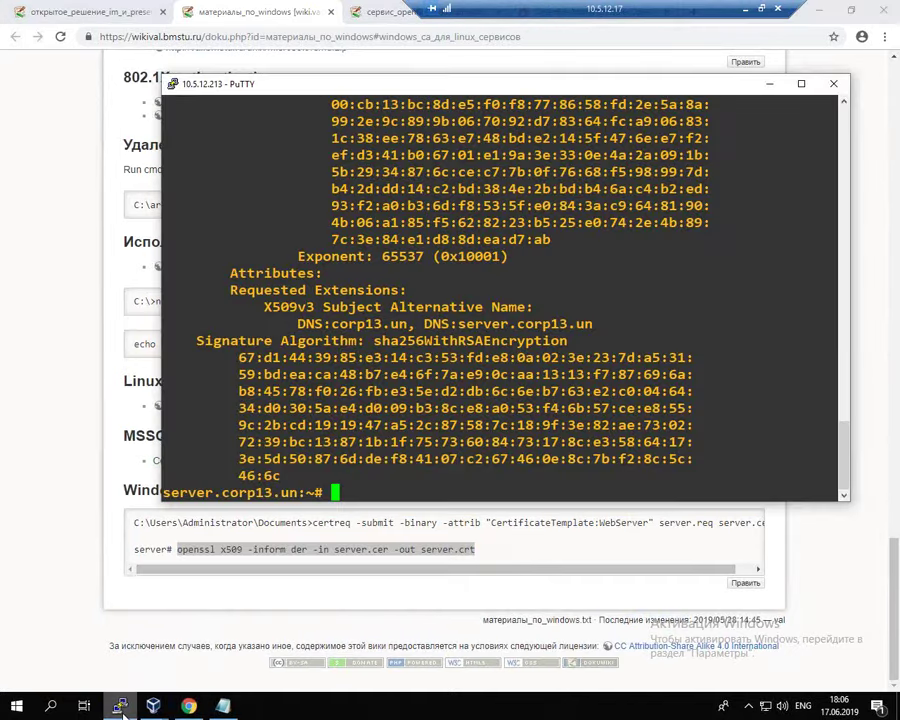
right_click(498, 278)
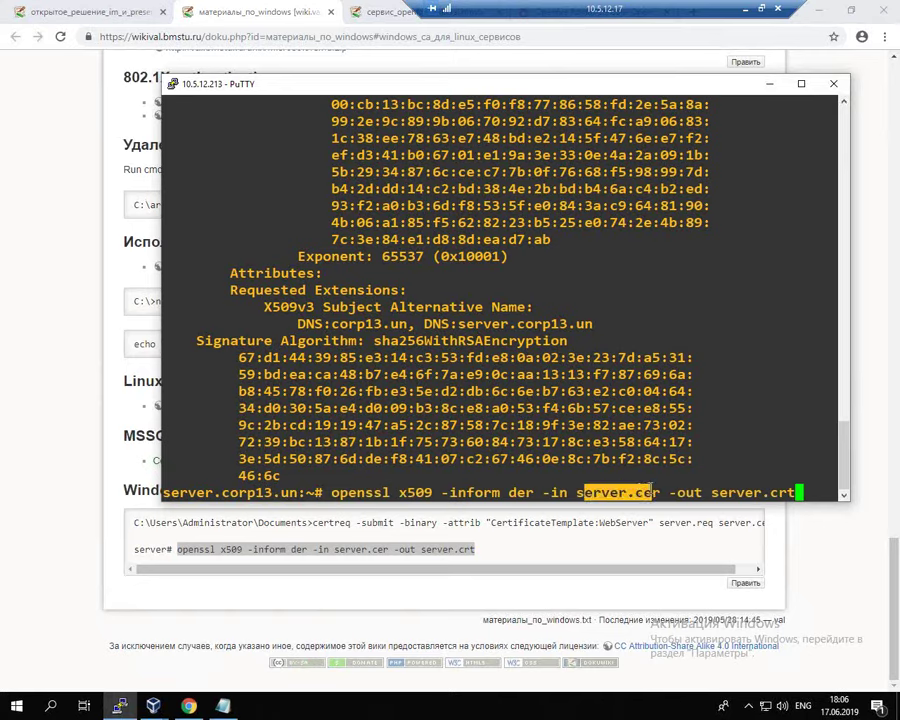
drag(720, 492, 774, 490)
click(749, 420)
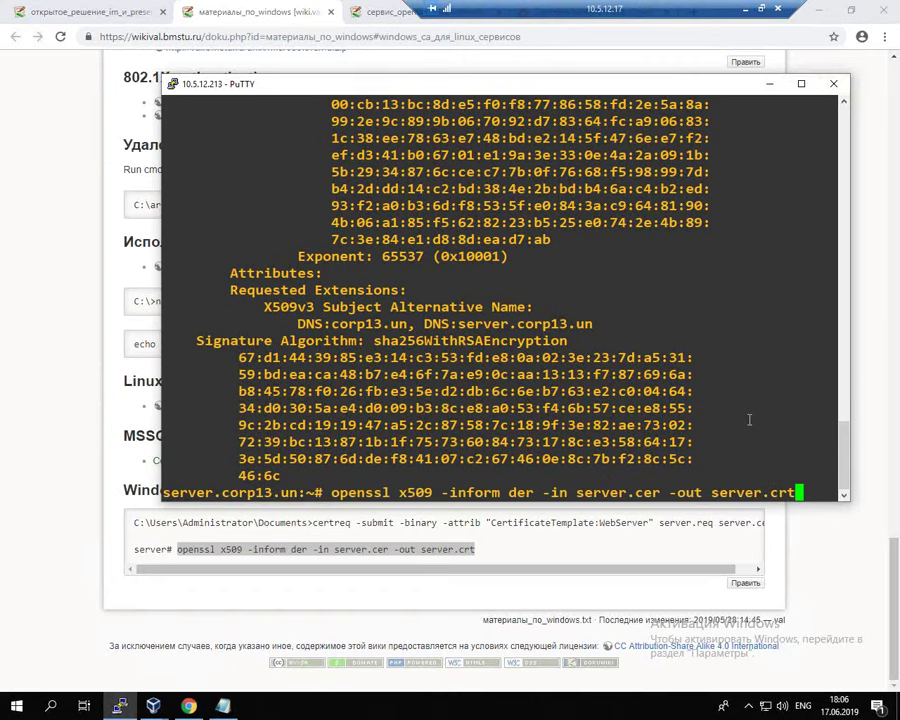
key(Return)
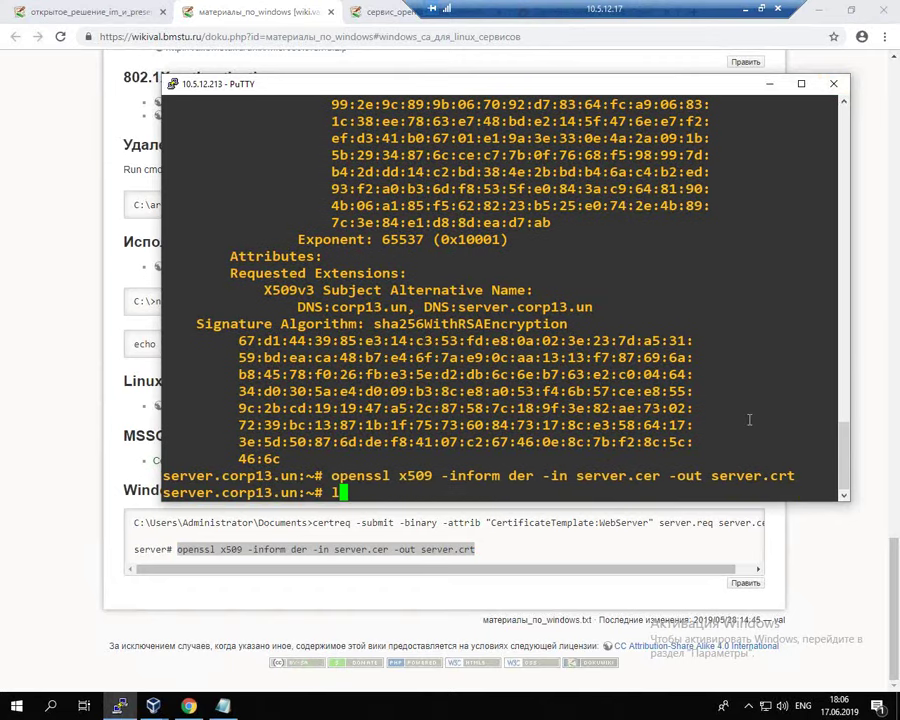
text(ls)
key(Return)
key(Return)
key(Return)
key(Return)
Step: Print server.key with cat and copy the whole RSA private key block
text(cat)
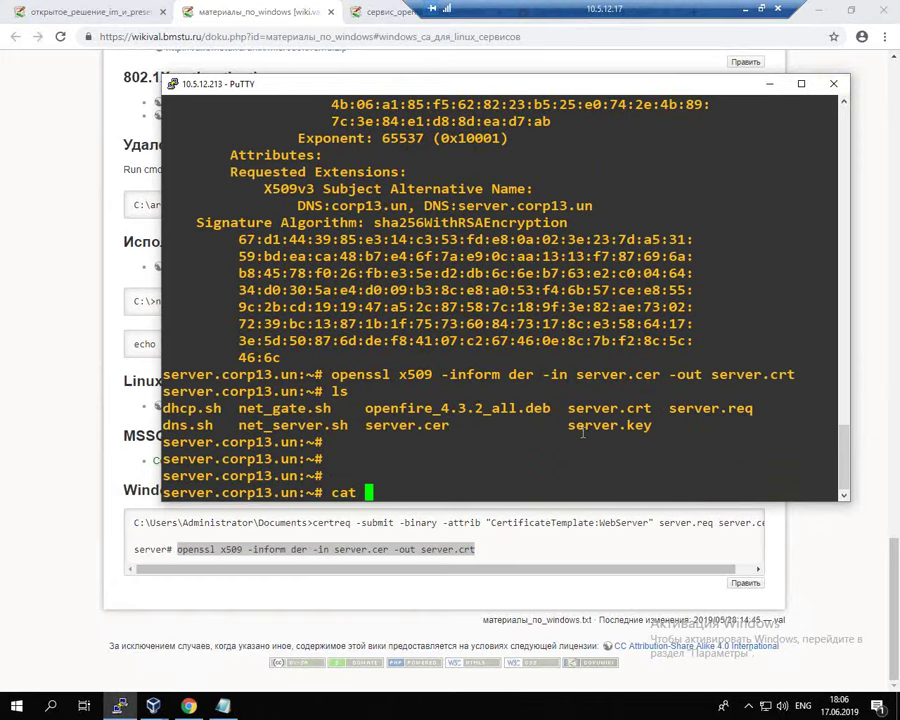
drag(570, 425, 654, 425)
right_click(657, 421)
key(Return)
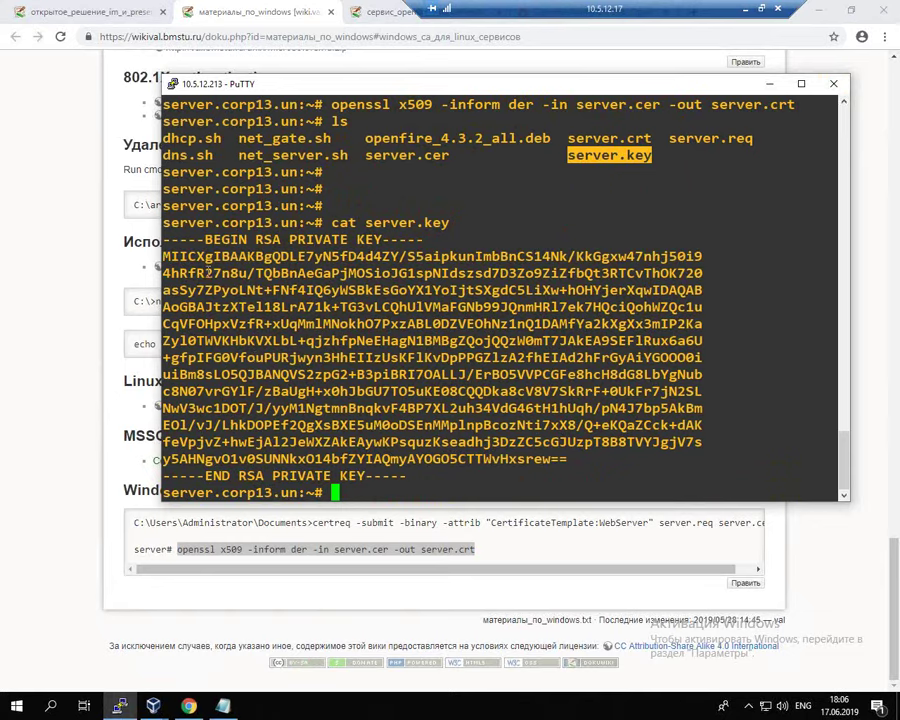
drag(163, 240, 455, 475)
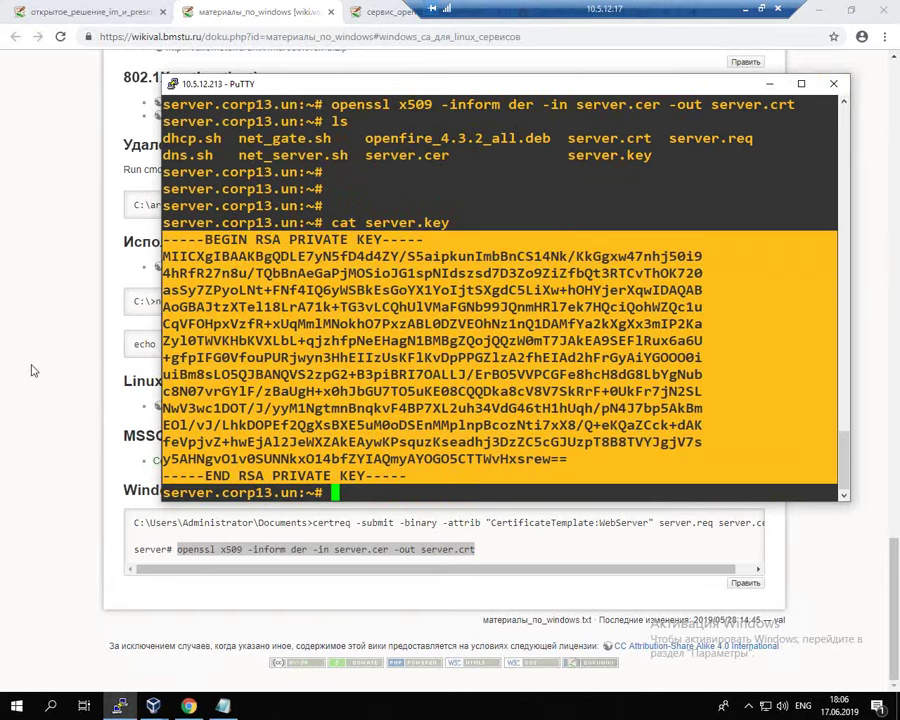
Step: Return to the browser's Openfire Admin Console tab
click(33, 371)
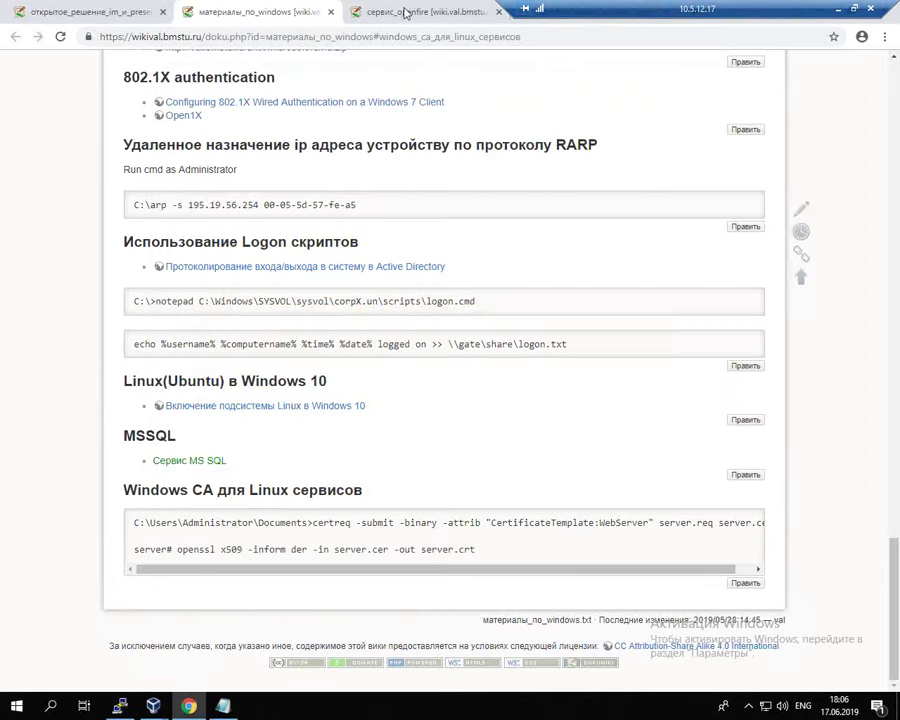
drag(610, 8, 225, 10)
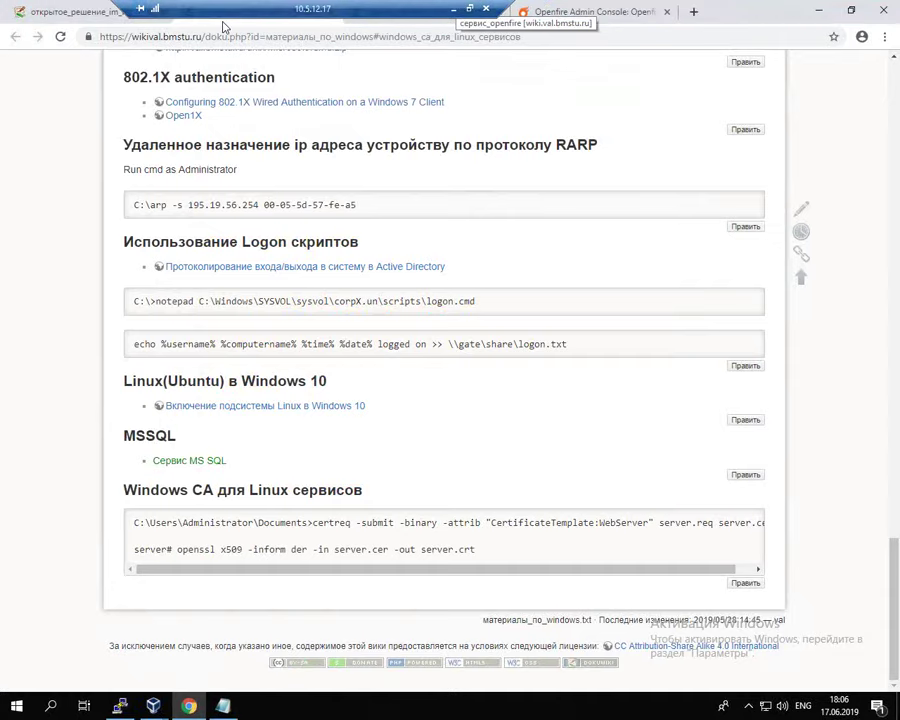
key(ctrl+Tab)
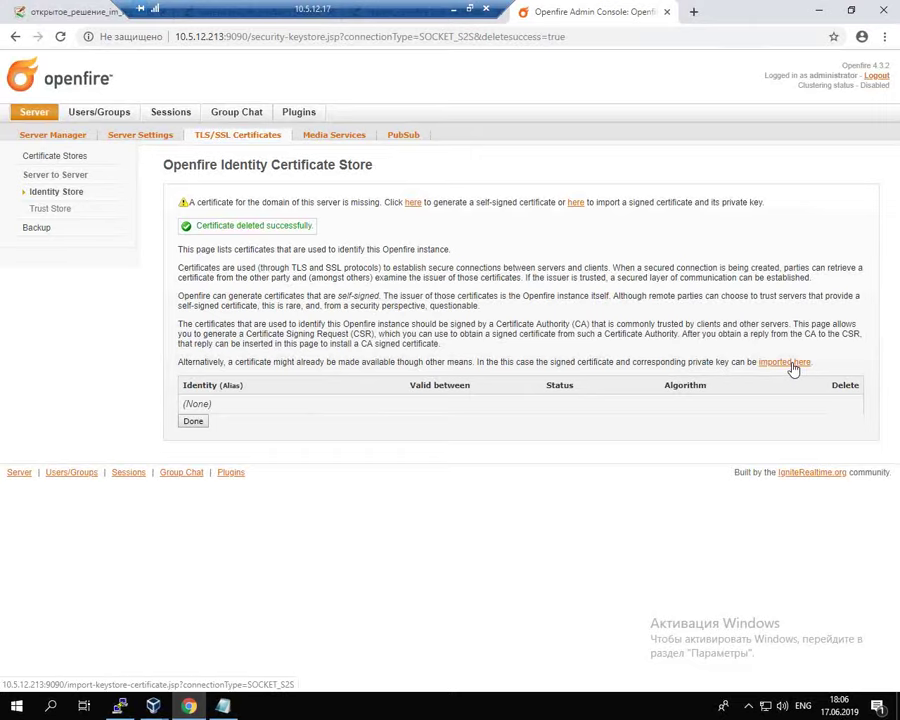
Step: Paste the private key into the Import Private Key and Certificate page
click(791, 366)
click(384, 308)
key(ctrl+v)
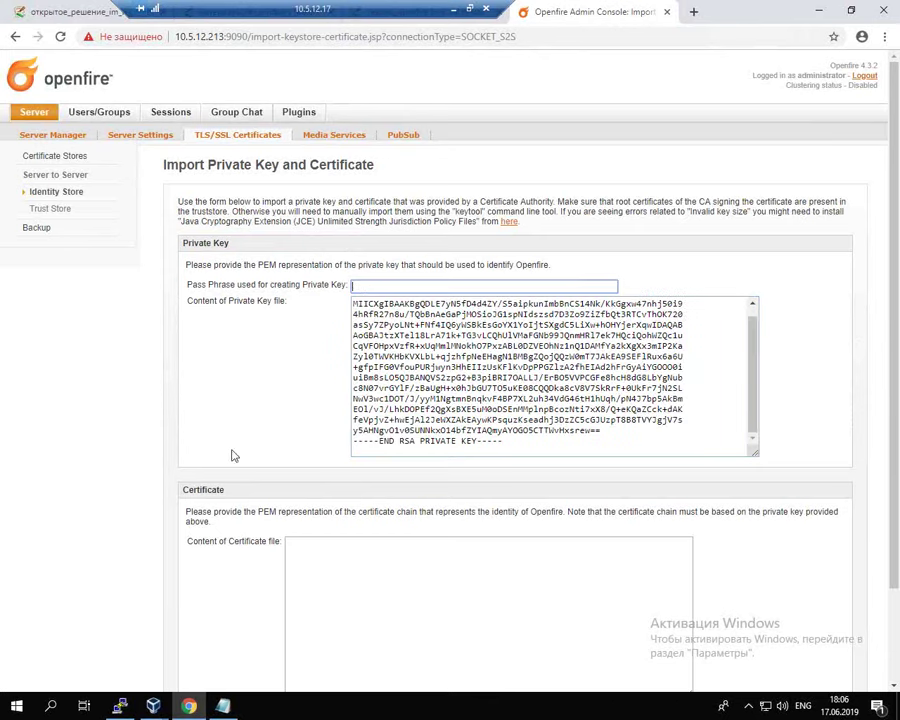
click(331, 569)
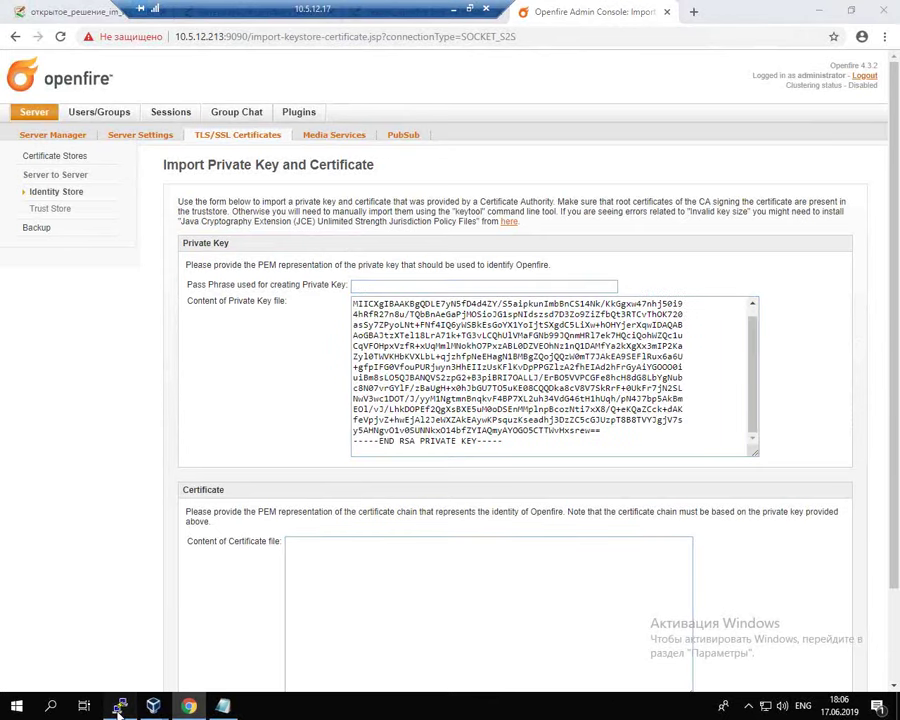
Step: Print server.crt in PuTTY and copy the full PEM certificate chain
click(119, 706)
click(512, 333)
key(Return)
key(Return)
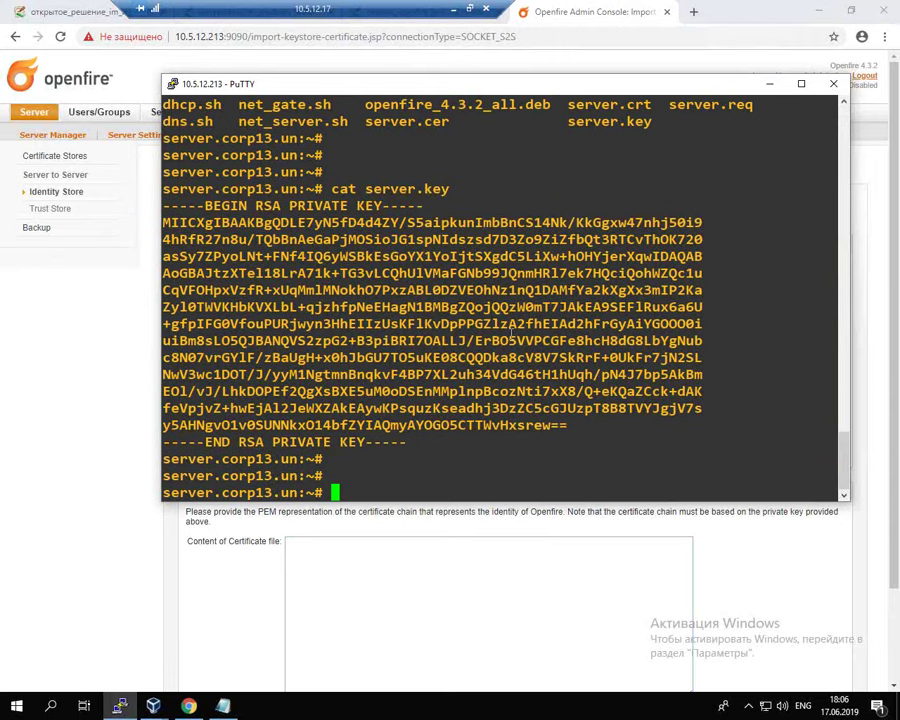
key(Up)
key(BackSpace)
key(BackSpace)
key(BackSpace)
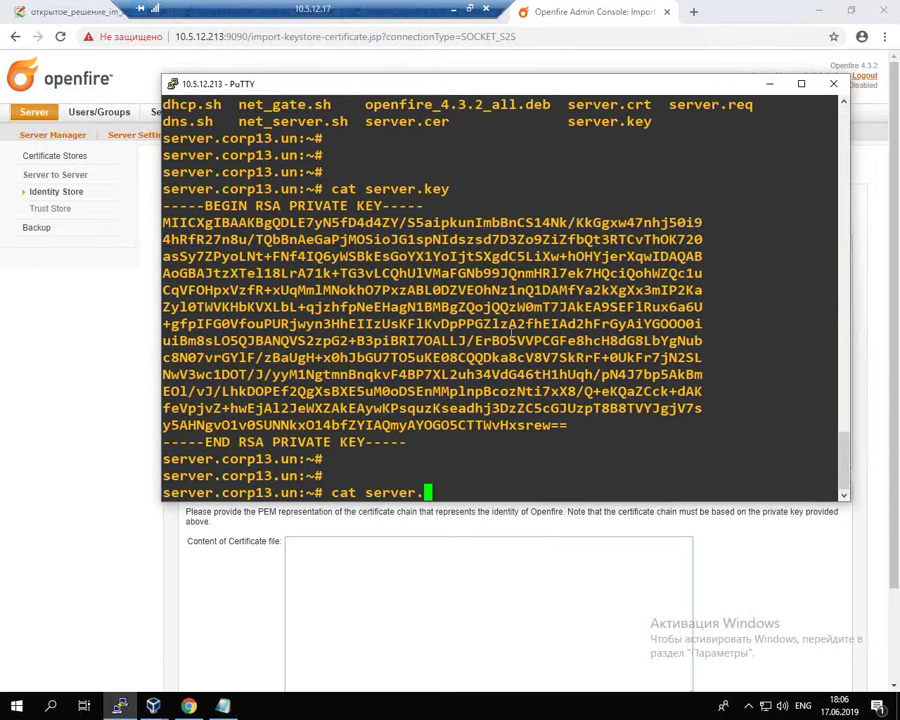
text(crt)
key(Return)
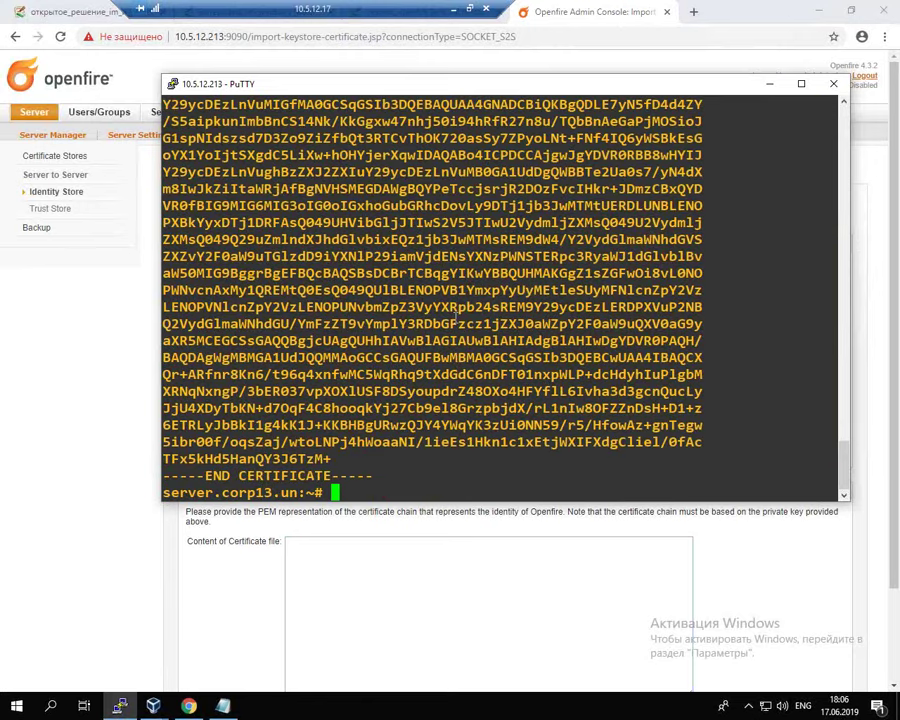
scroll(459, 316, up, 8)
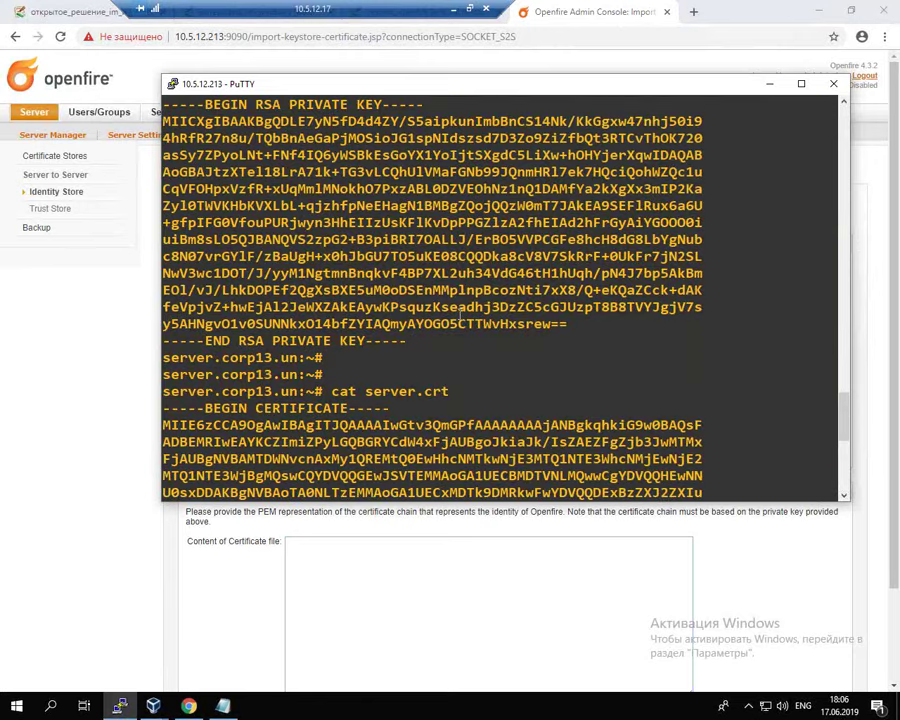
drag(166, 408, 487, 479)
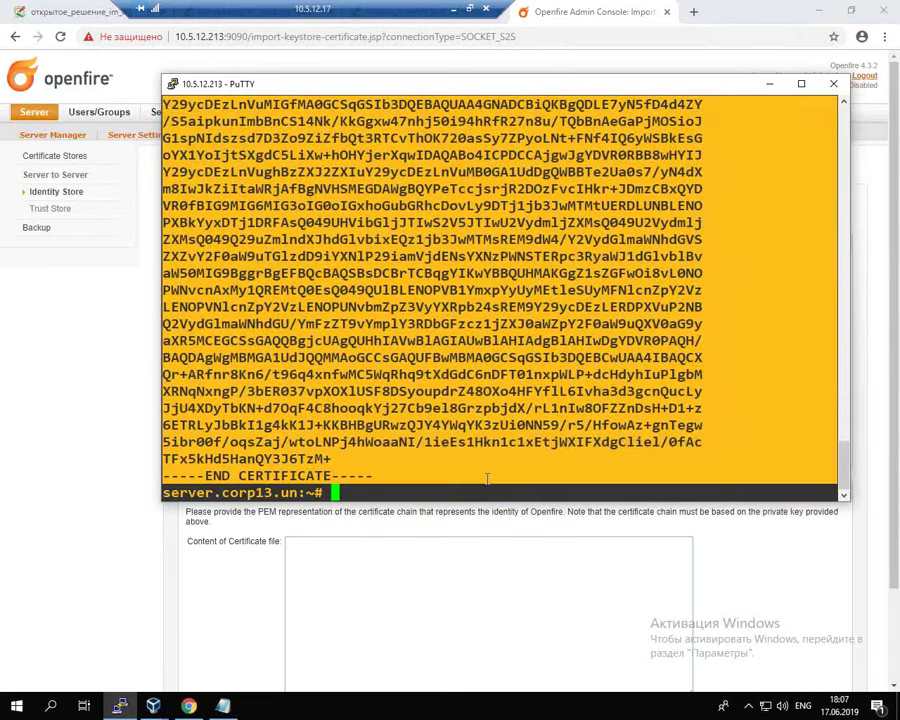
Step: Paste the certificate chain into the certificate content box and save the import
click(450, 605)
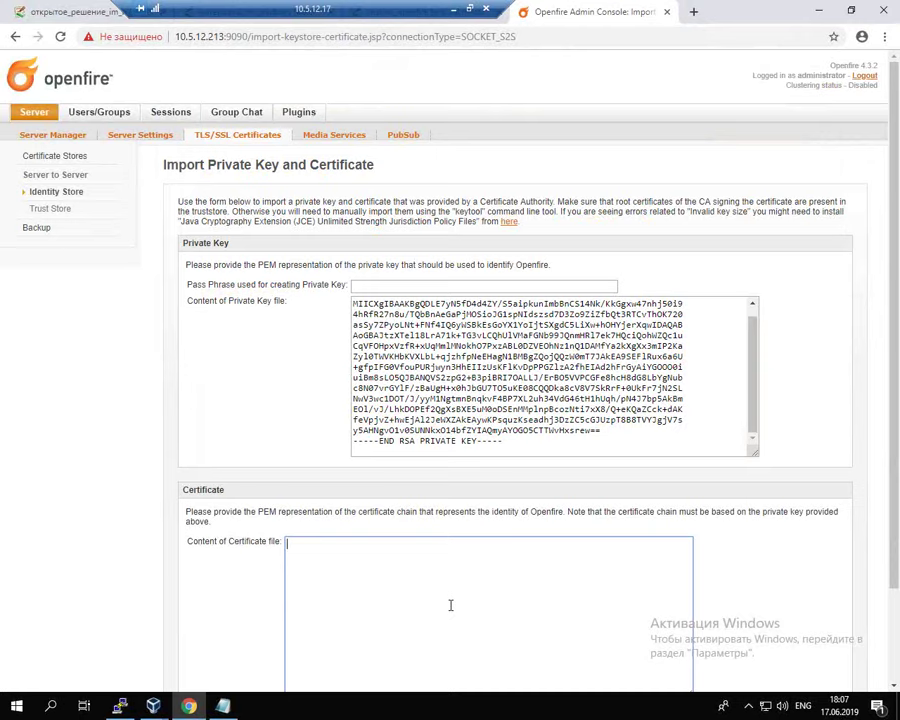
key(ctrl+v)
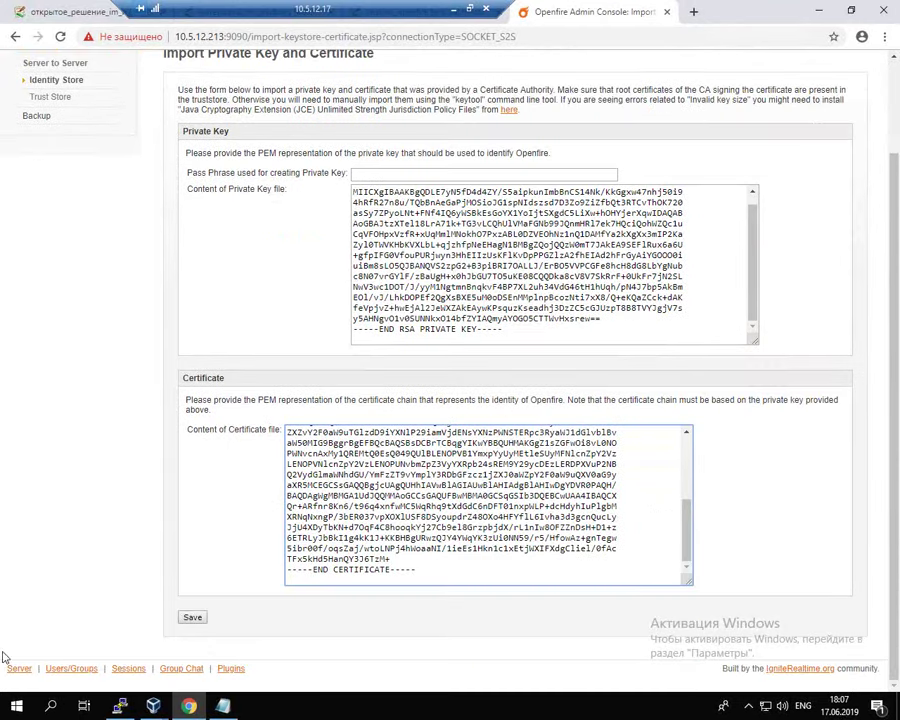
click(192, 617)
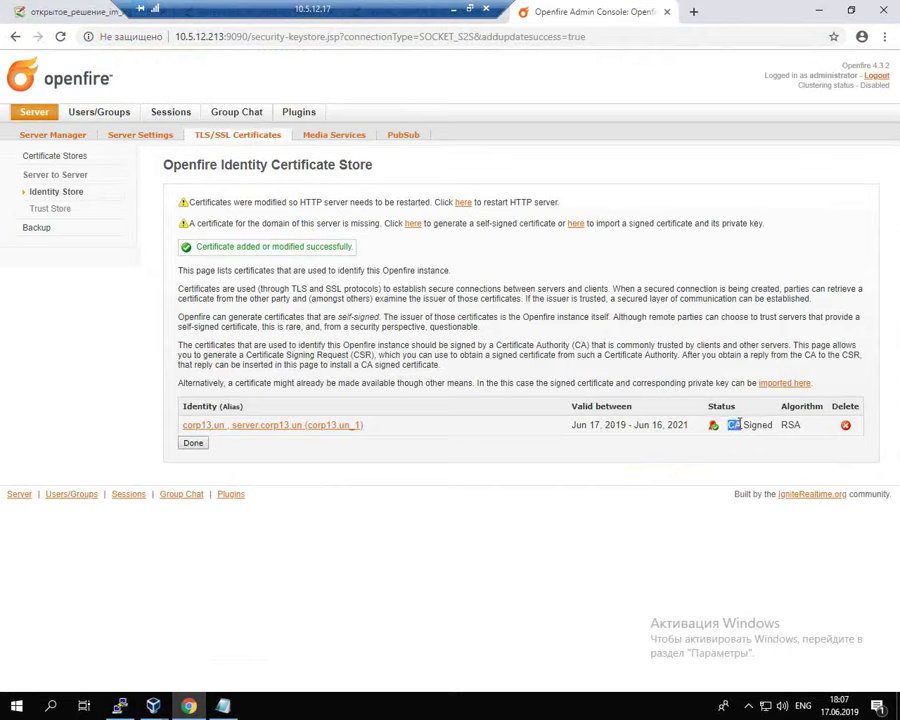
Step: View corp13.un_1's details (issued by corp13-PDC-CA), then bring PuTTY back on top
drag(743, 423, 774, 423)
click(273, 427)
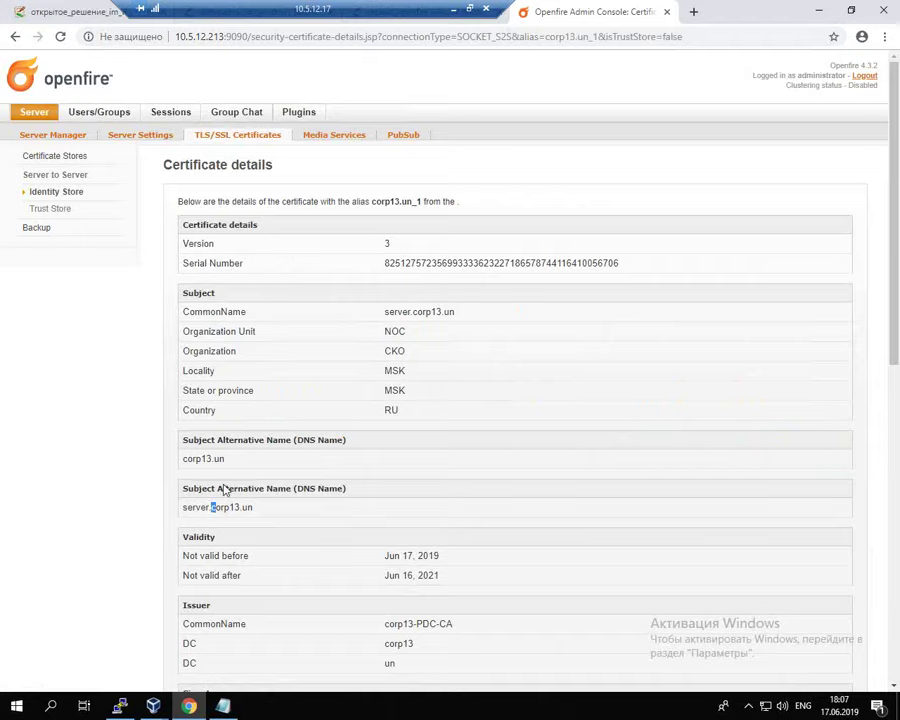
click(290, 504)
click(118, 708)
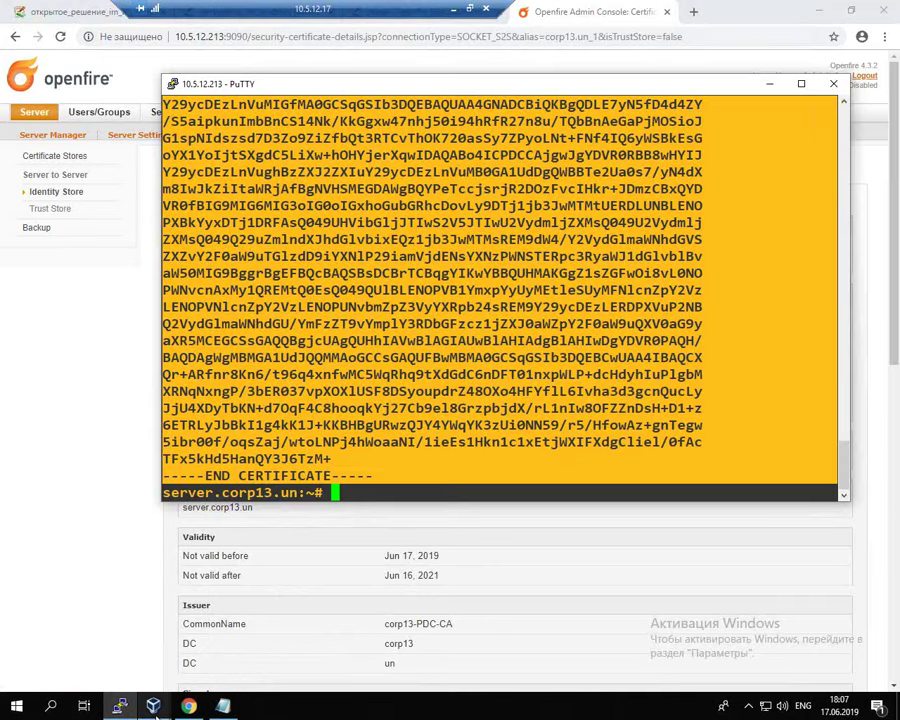
click(119, 708)
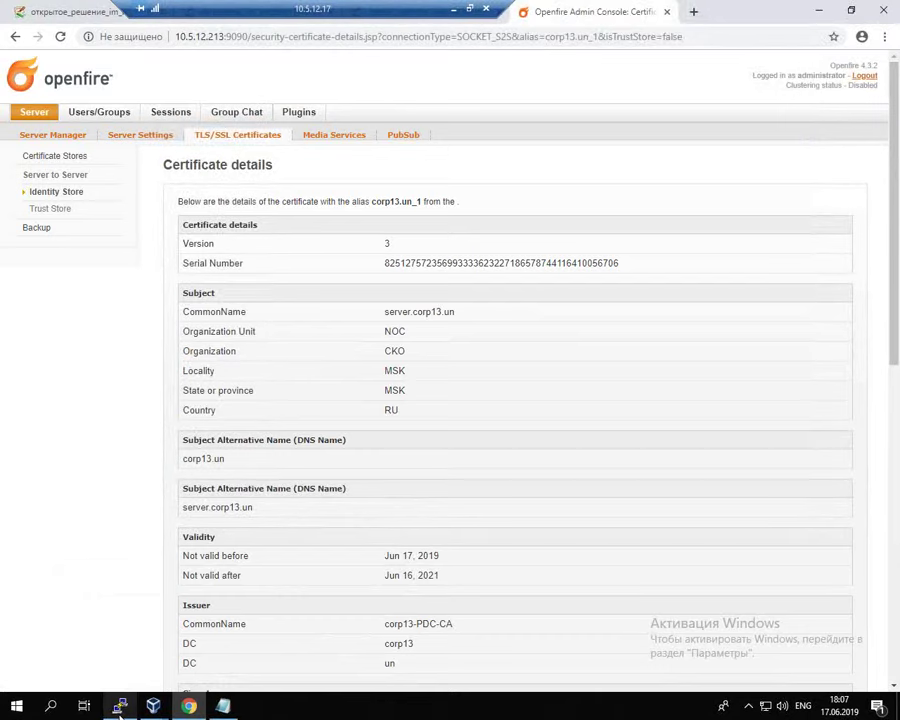
click(118, 708)
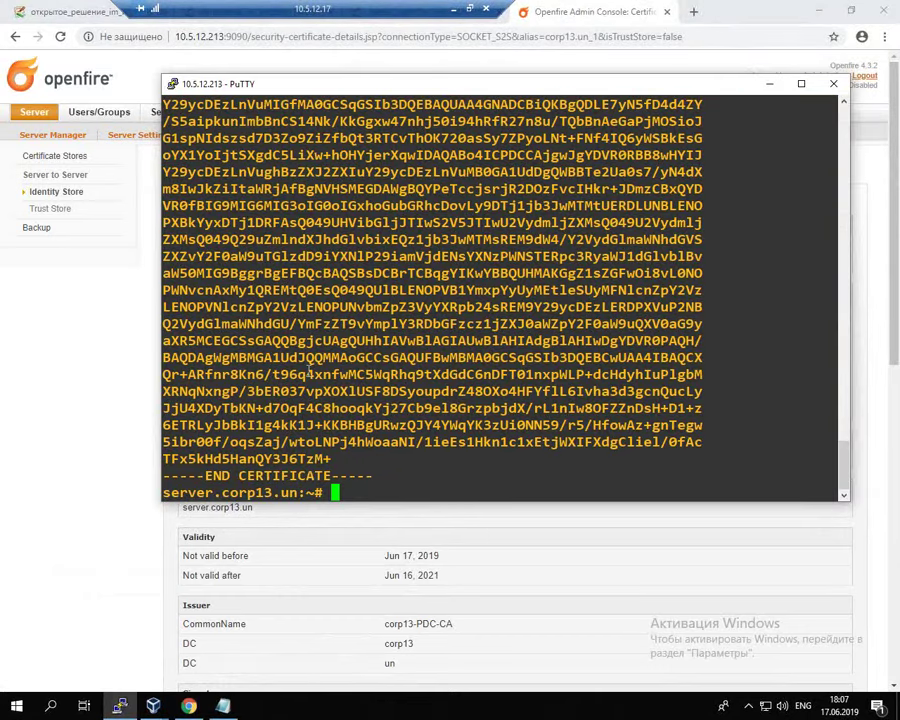
Step: Switch to the client1 VM and sign in to Windows with the account password
click(153, 706)
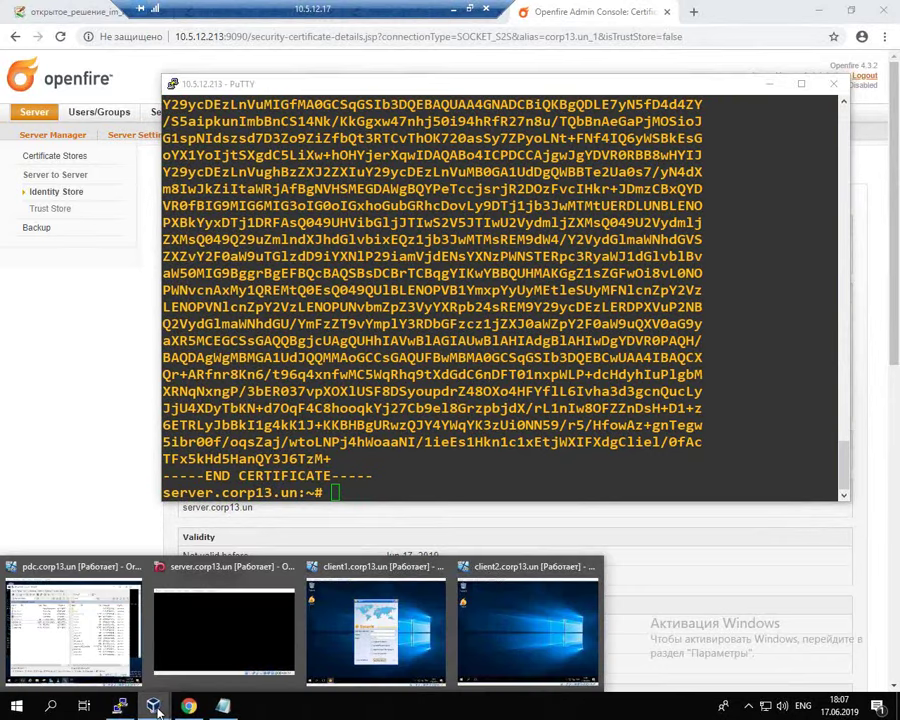
click(376, 630)
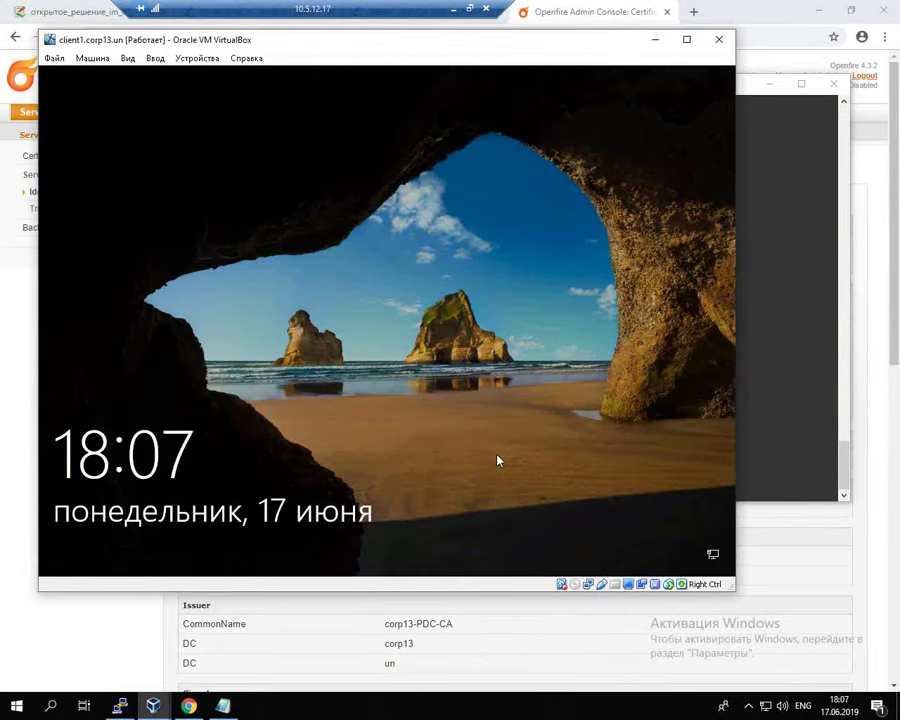
click(247, 353)
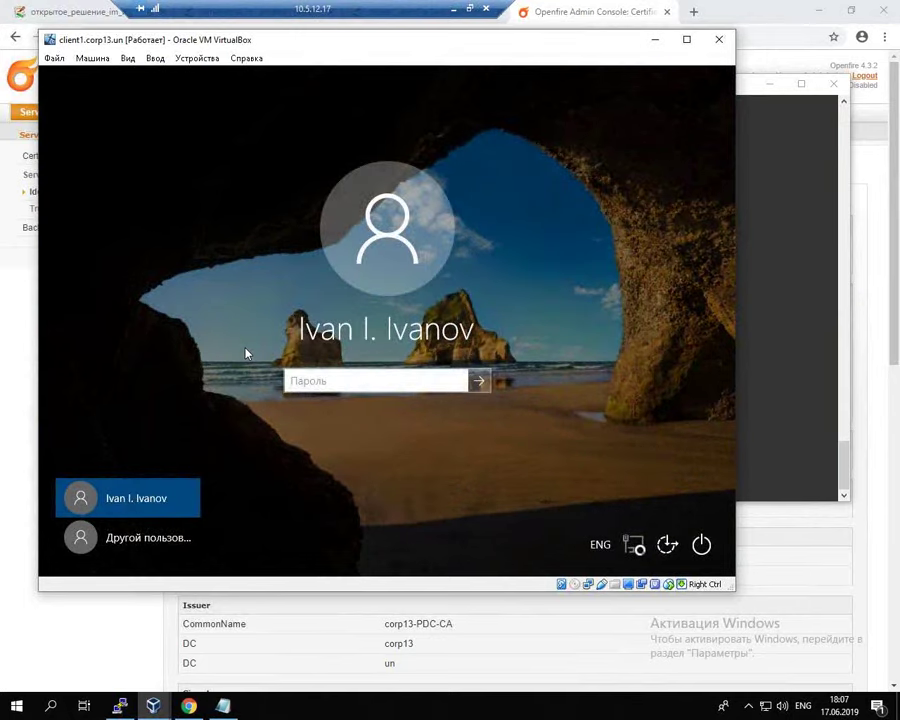
click(377, 385)
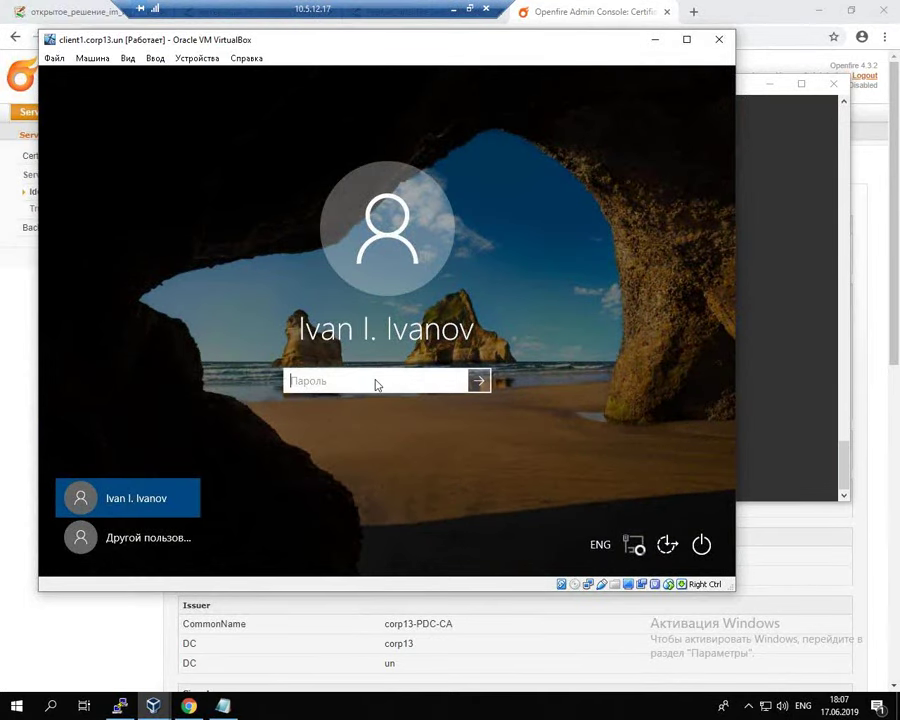
text(P@ssw0rd)
key(Return)
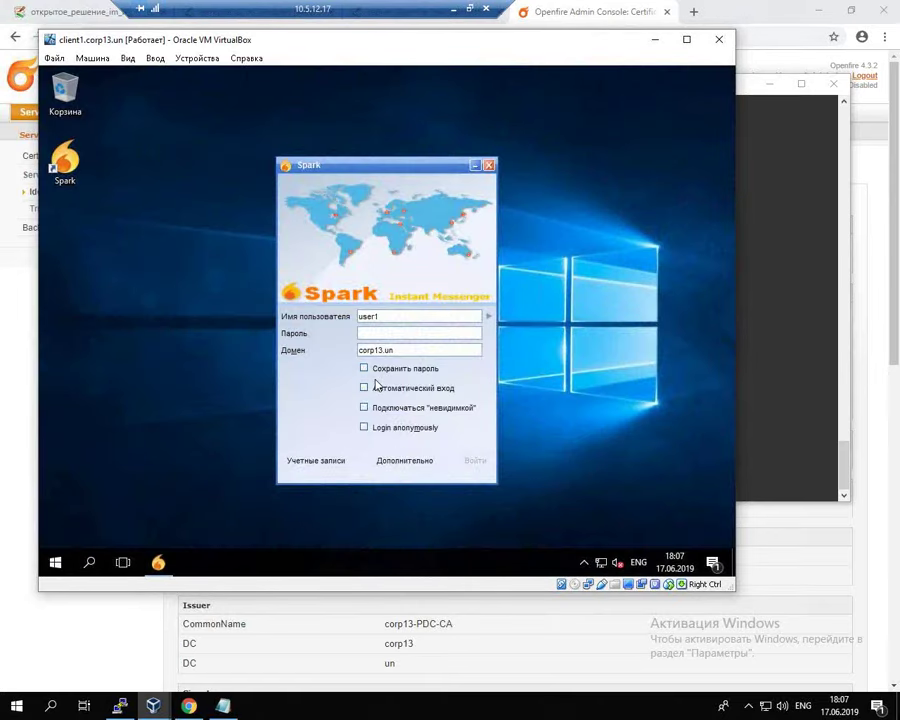
Step: Cancel Spark's Дополнительно connection settings unchanged and close the Spark login window
click(399, 459)
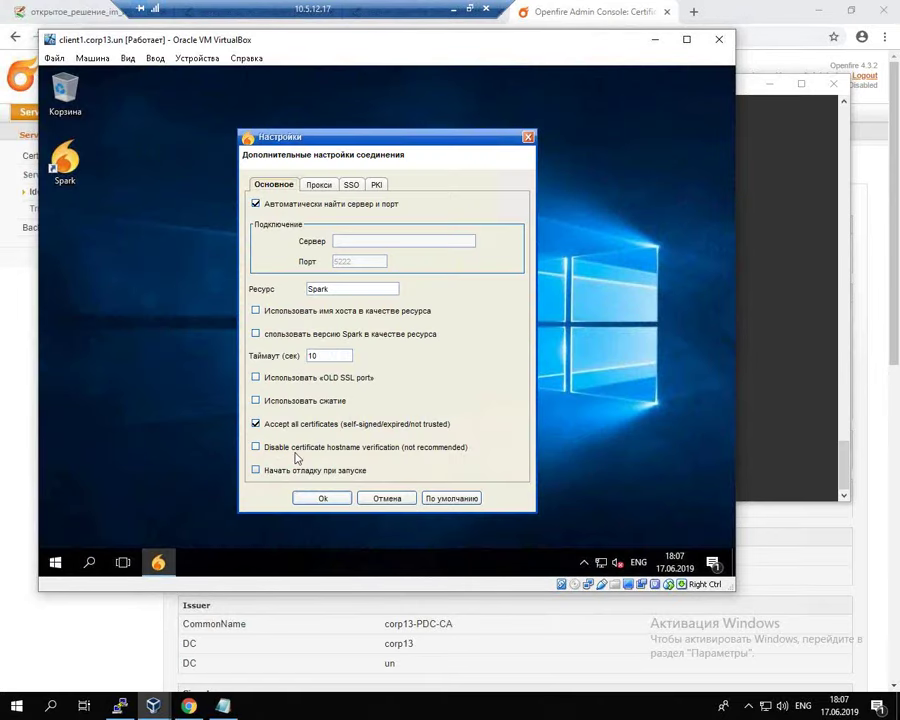
click(255, 423)
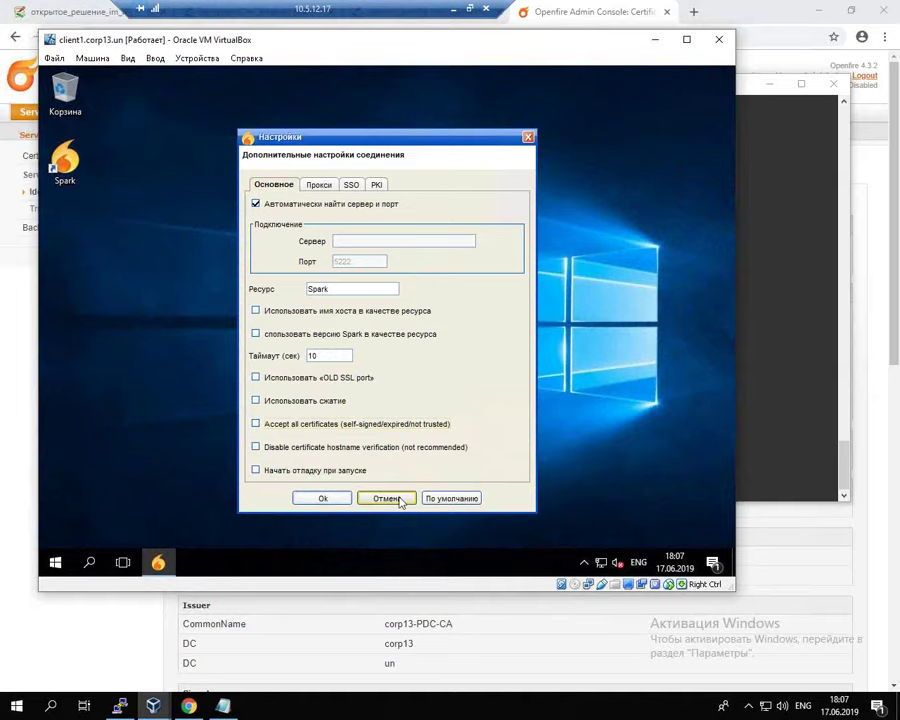
click(386, 498)
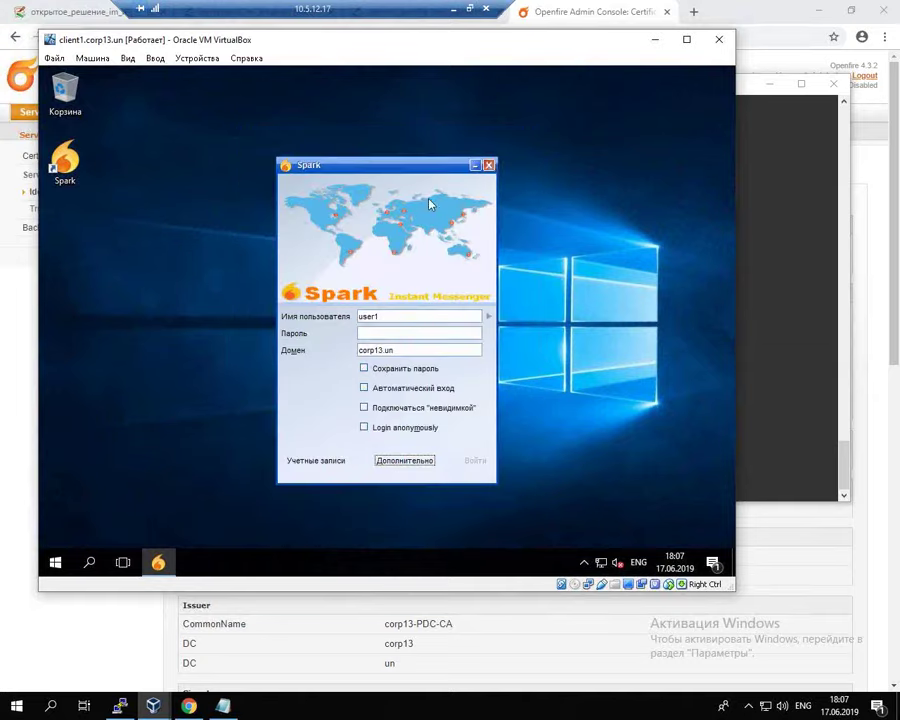
click(489, 164)
click(58, 565)
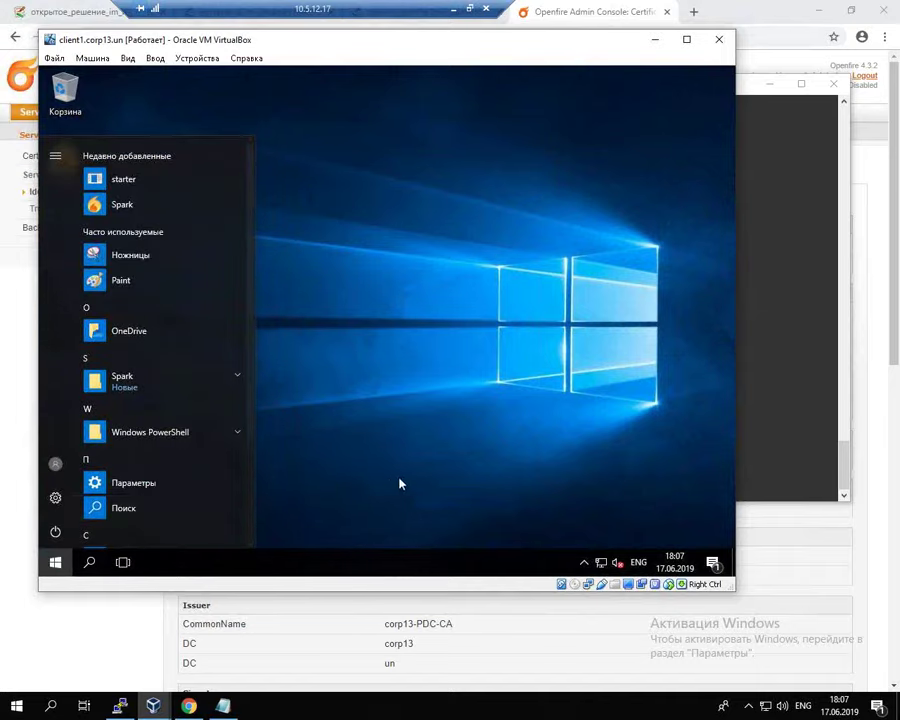
click(268, 490)
key(super+x)
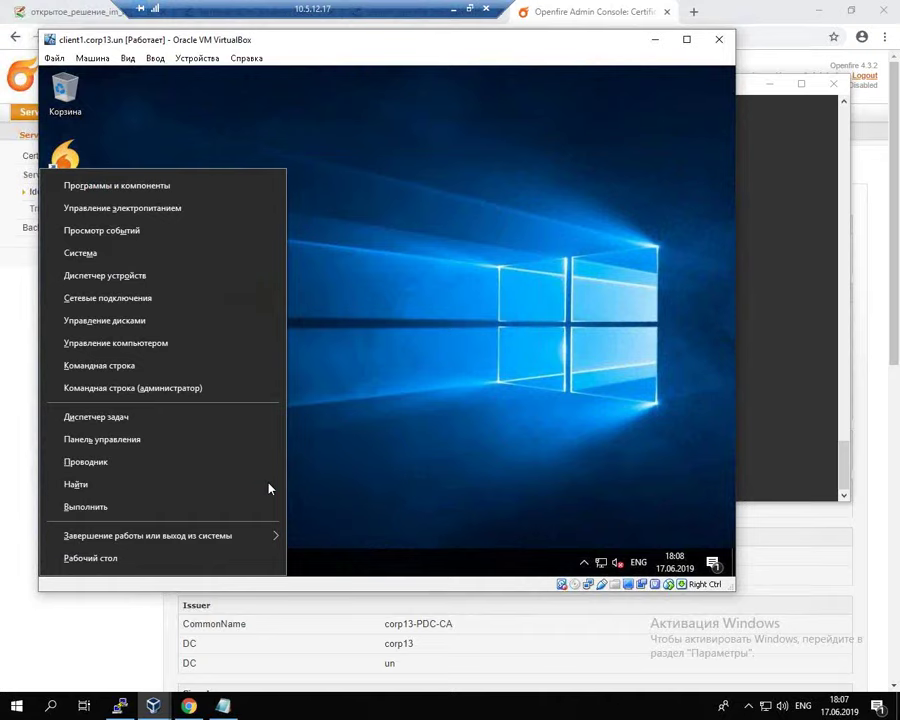
click(102, 439)
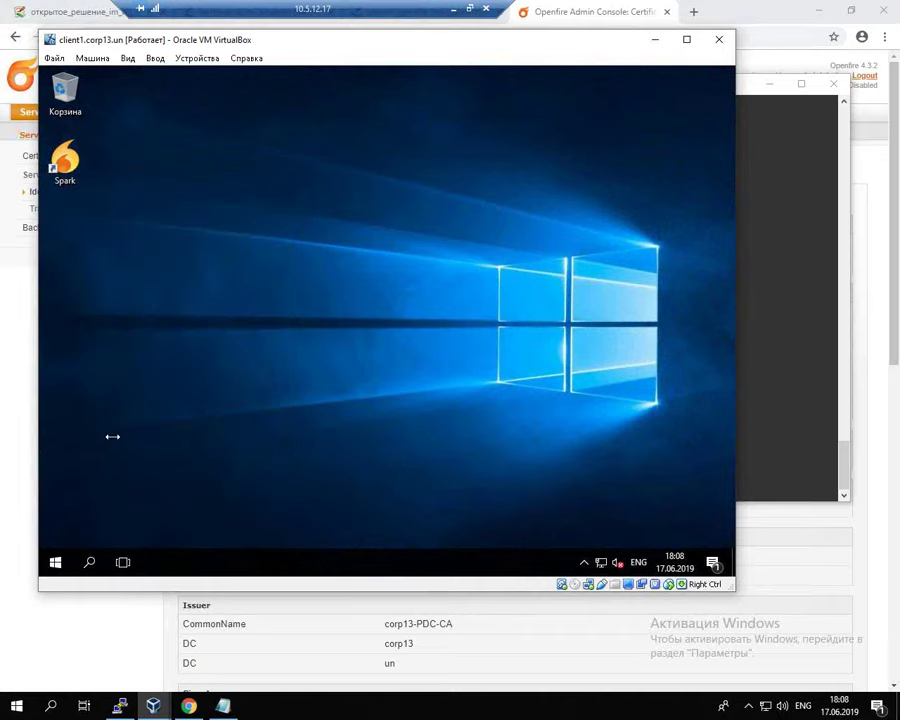
click(583, 172)
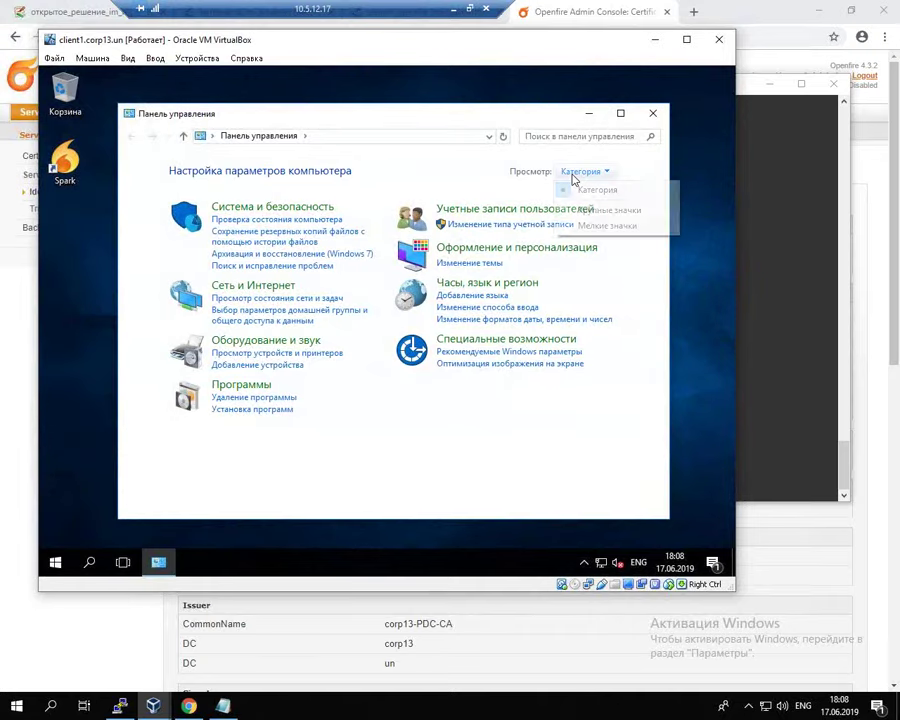
click(608, 211)
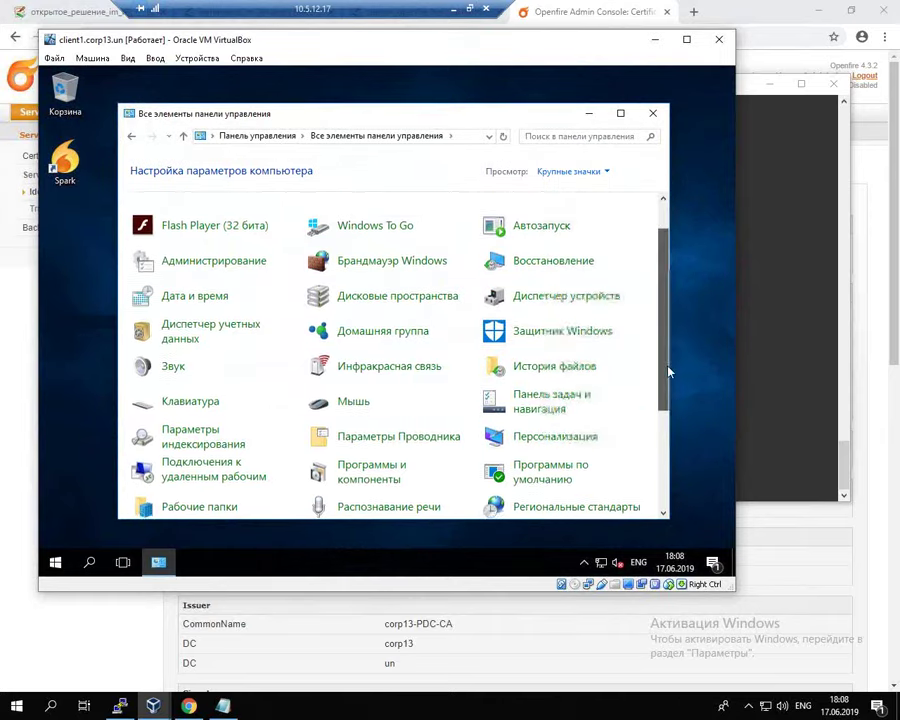
scroll(669, 372, down, 3)
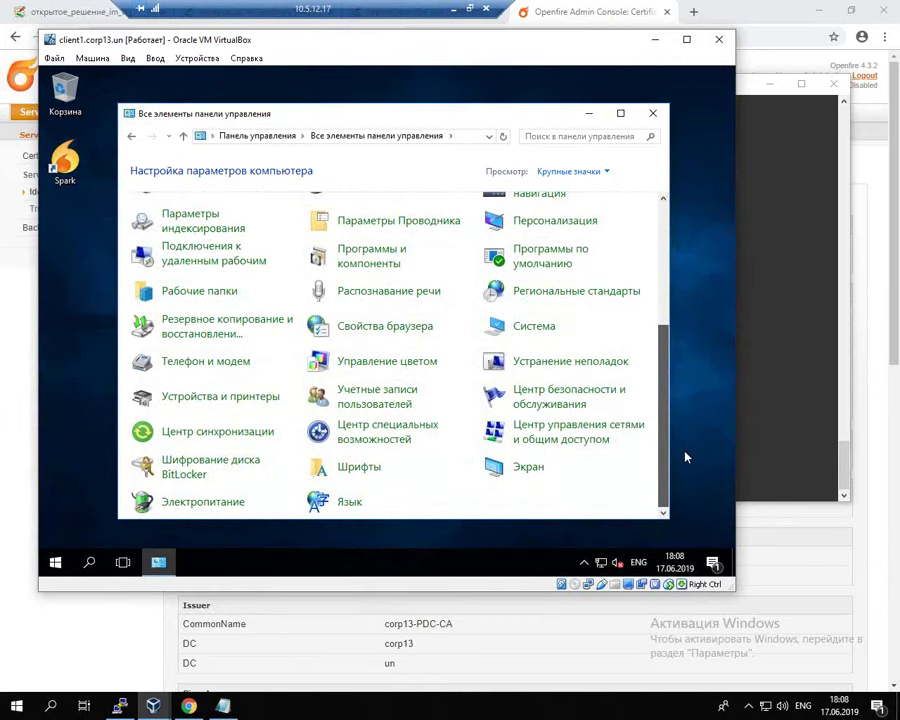
click(415, 330)
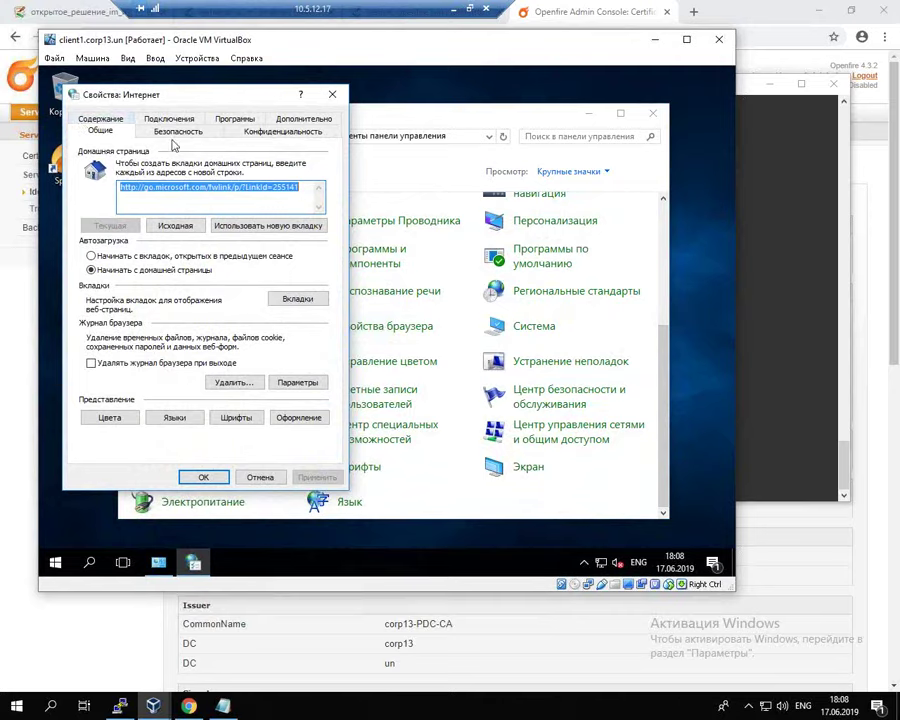
click(100, 118)
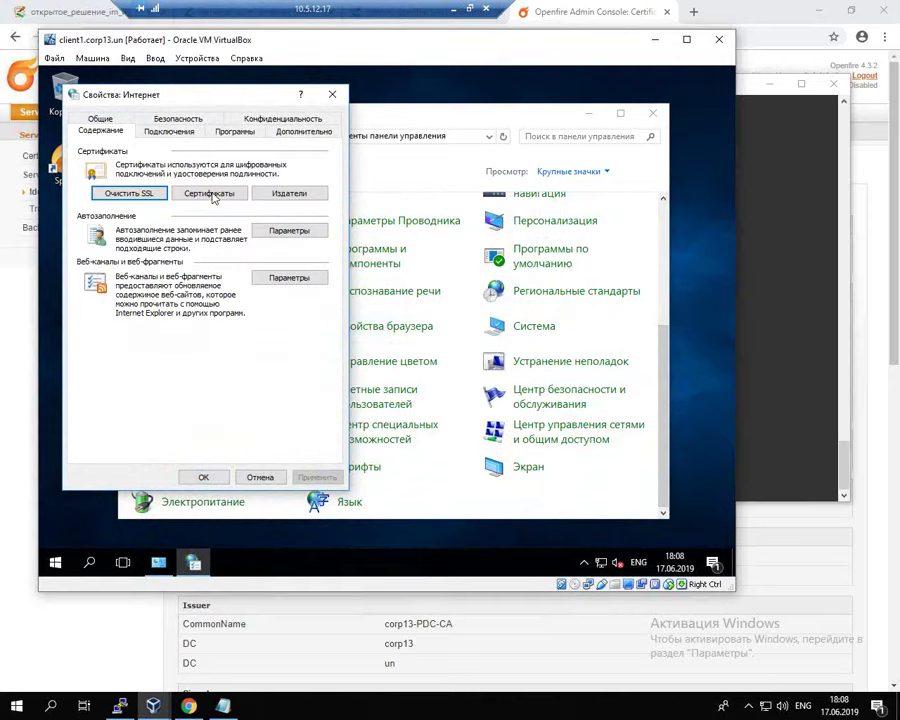
click(210, 194)
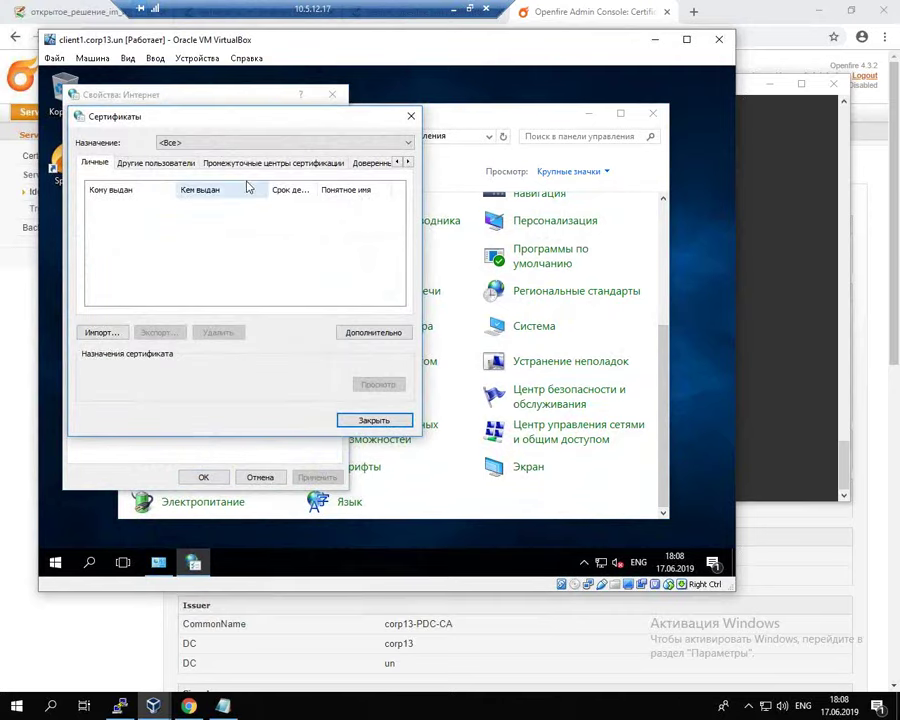
click(296, 164)
click(370, 165)
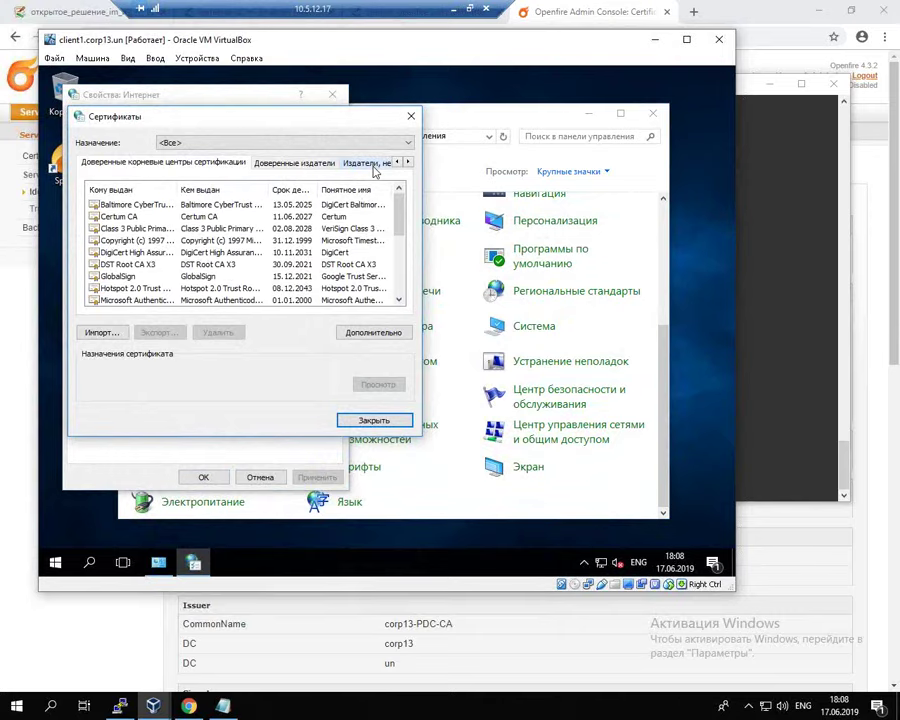
drag(399, 225, 408, 270)
scroll(362, 290, up, 4)
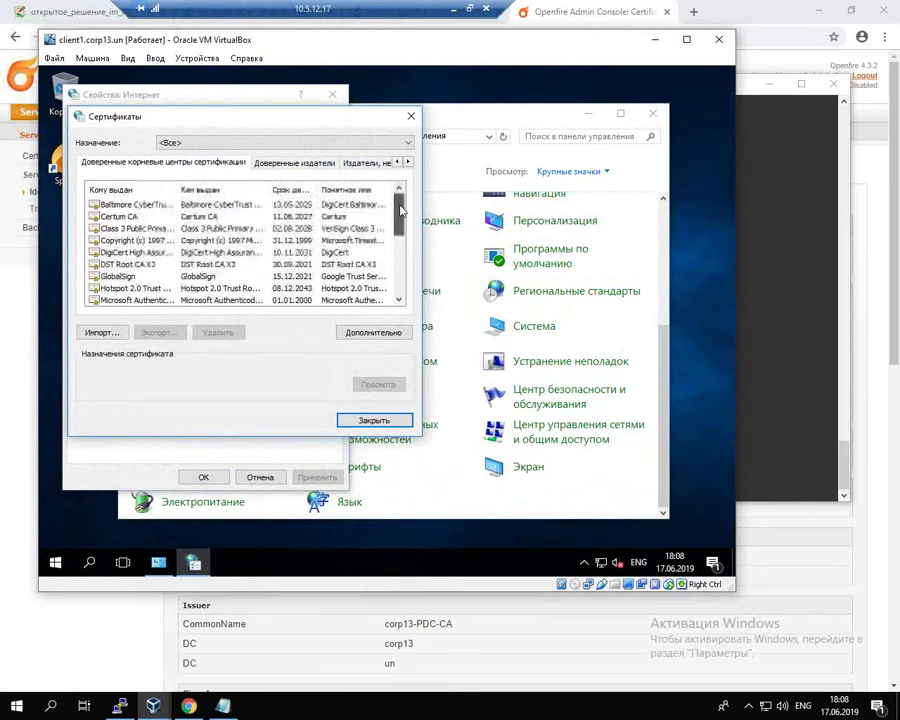
click(373, 416)
click(332, 94)
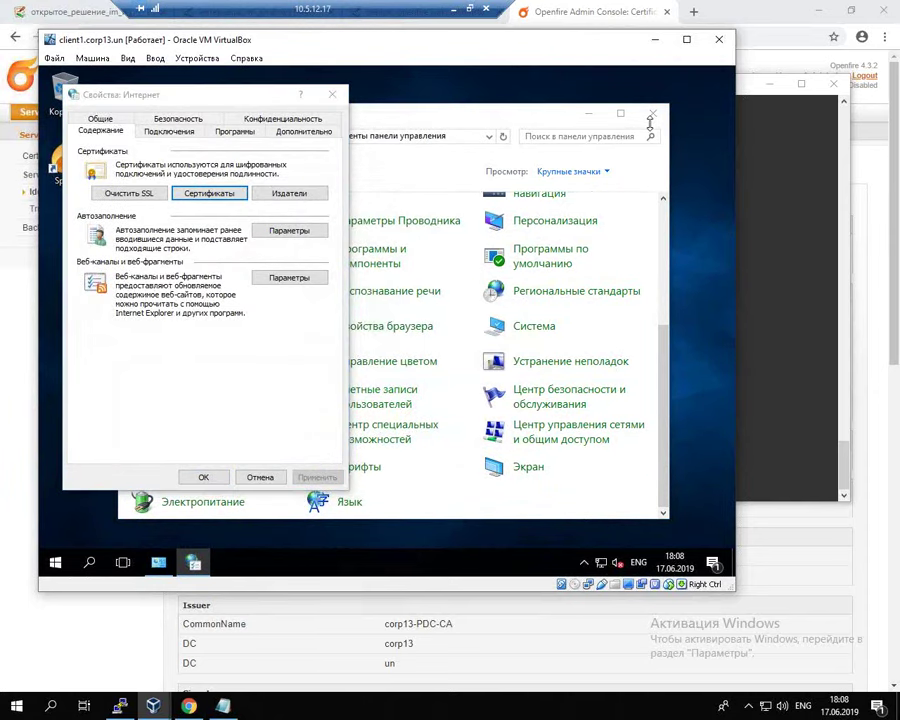
Step: Close Control Panel and restart client1 via Start > Power > Перезагрузка
click(653, 114)
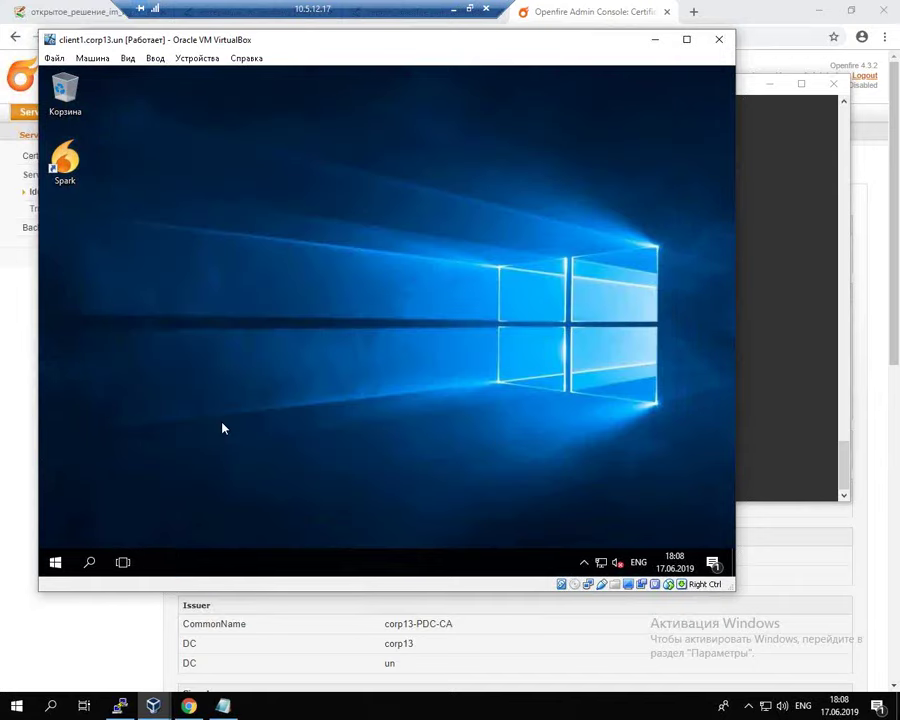
click(55, 562)
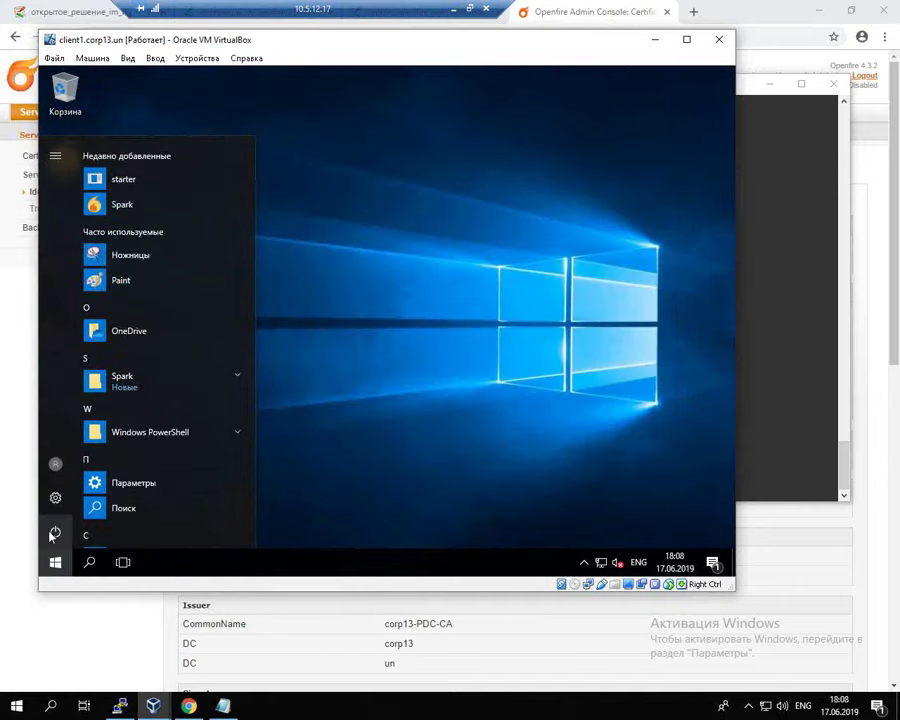
click(56, 530)
click(60, 494)
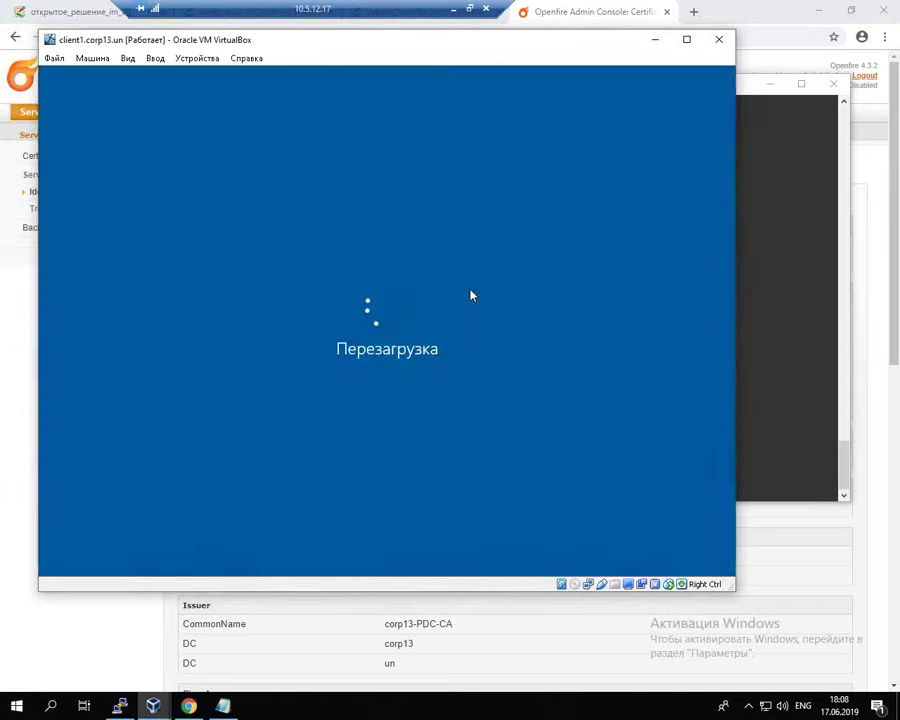
Step: Sign in to the client2 VM with the account password, restart it, and return to client1
click(153, 706)
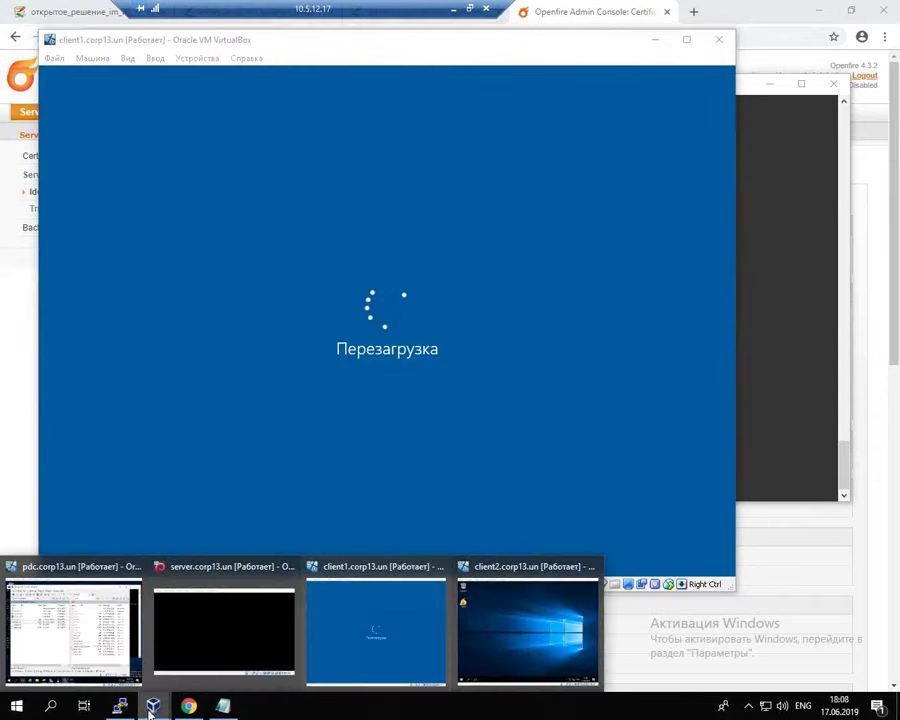
click(482, 627)
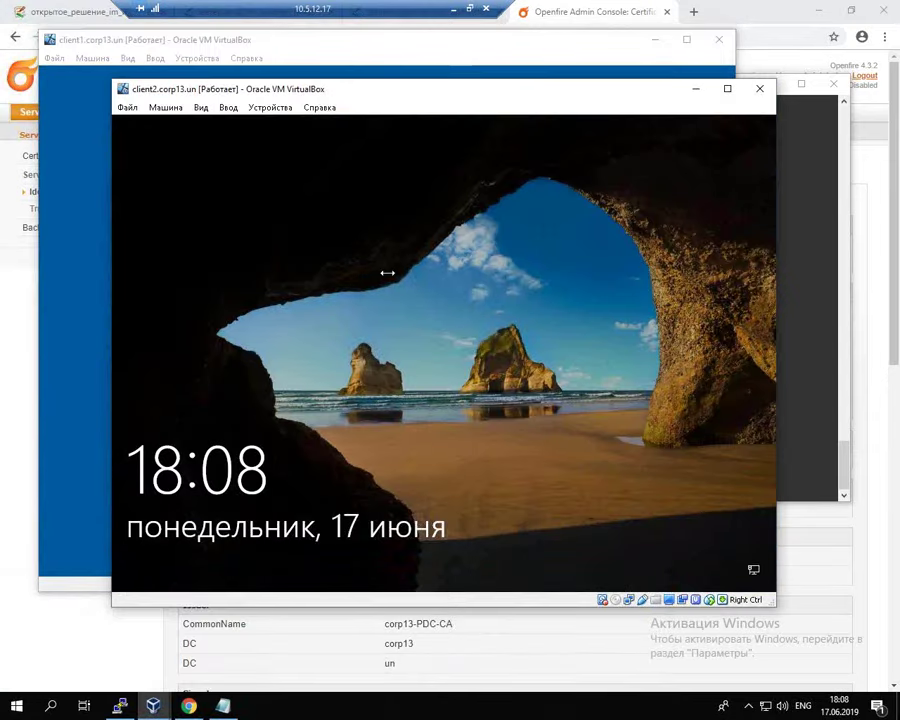
click(424, 234)
text(P@ssw0rd)
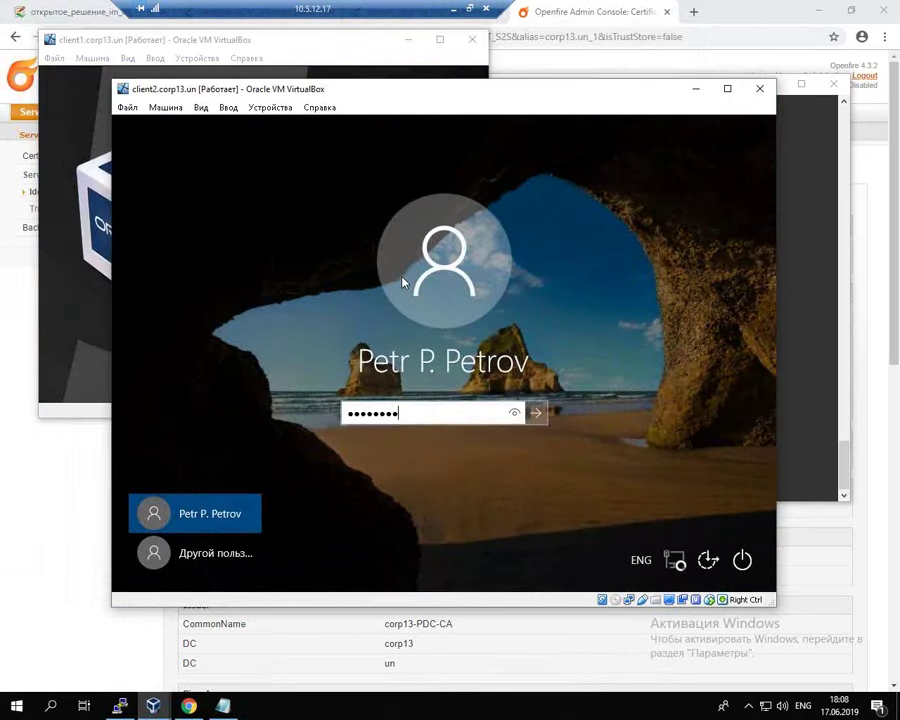
key(Return)
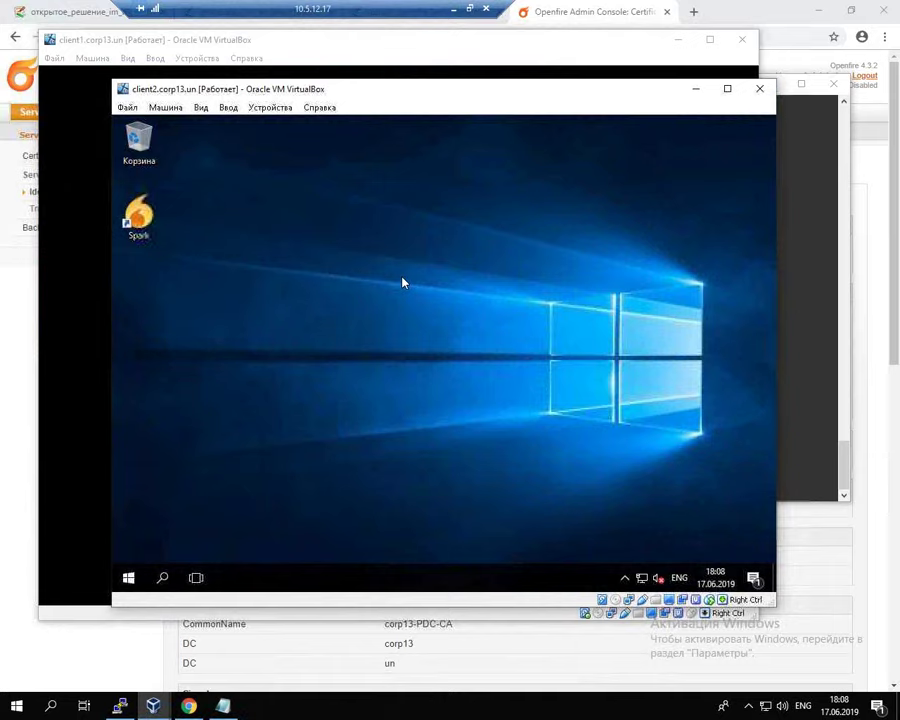
click(128, 578)
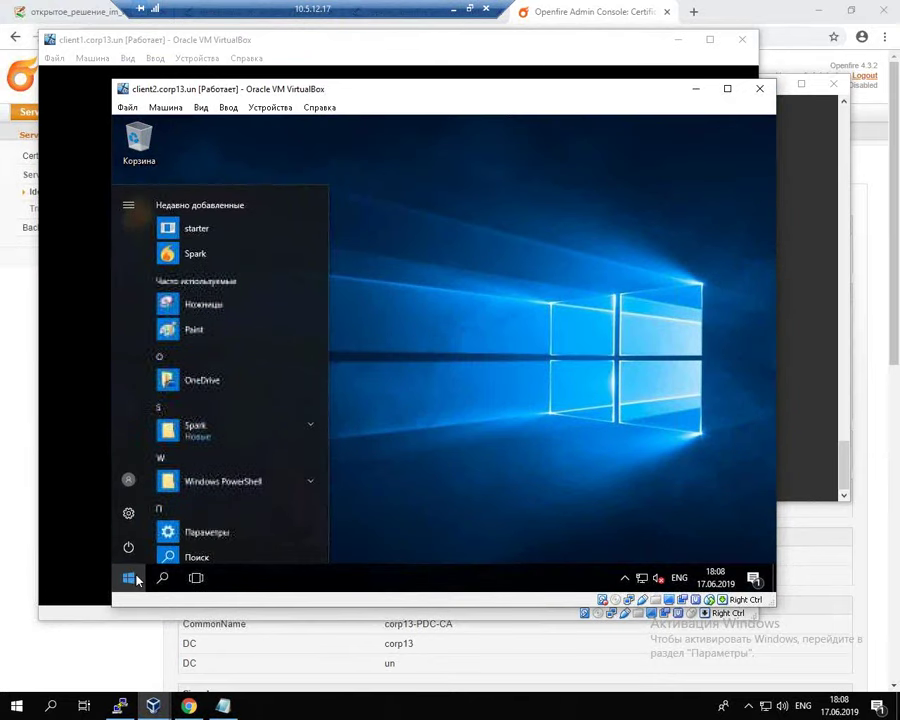
click(129, 550)
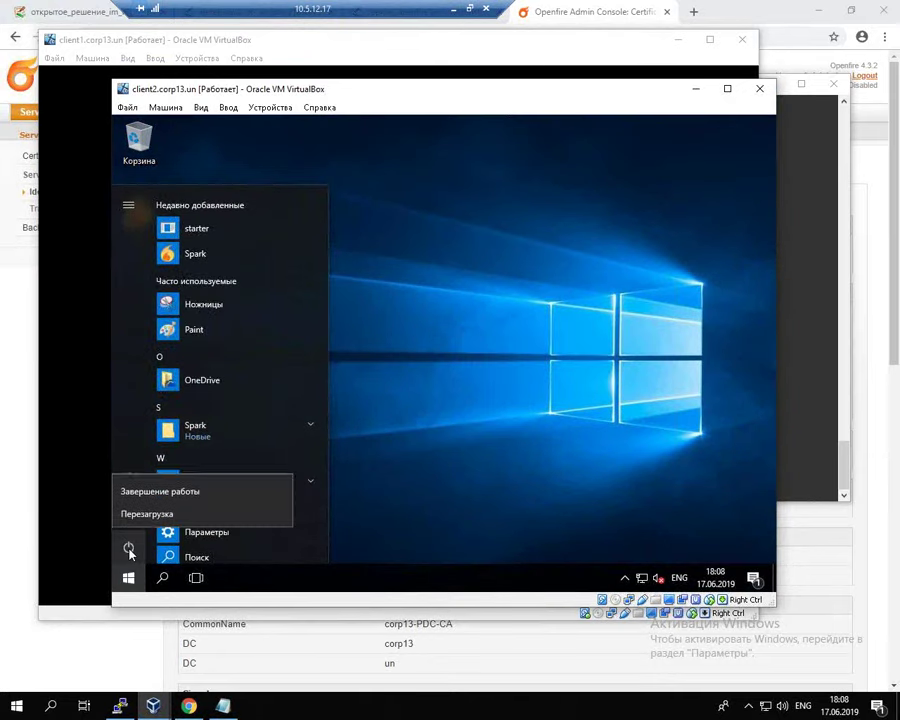
click(148, 518)
click(74, 392)
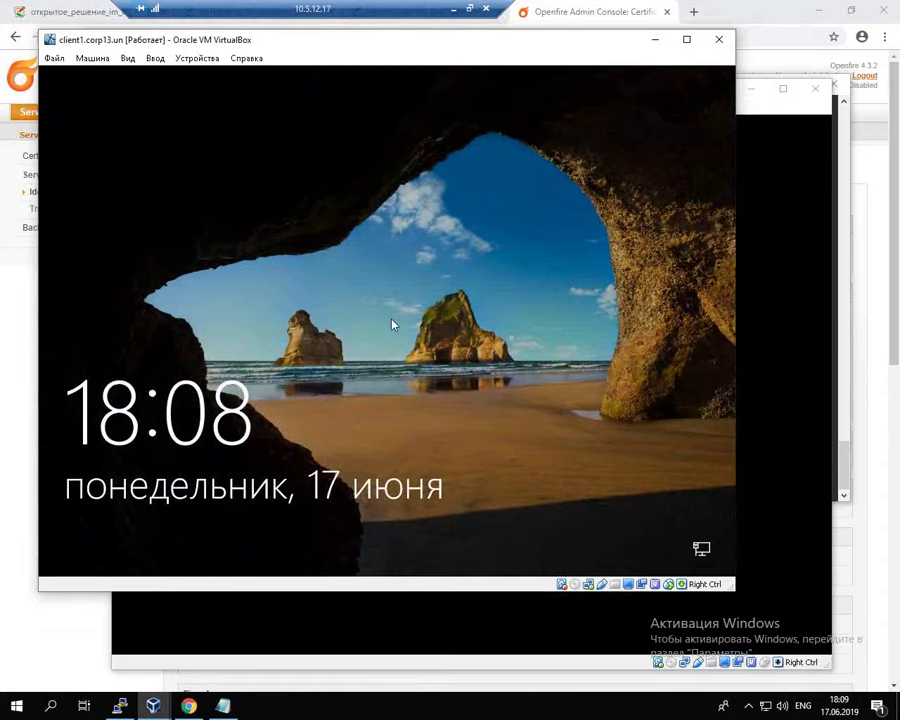
Step: Unlock client1 with the user's password after the restart and open the Start menu
click(347, 357)
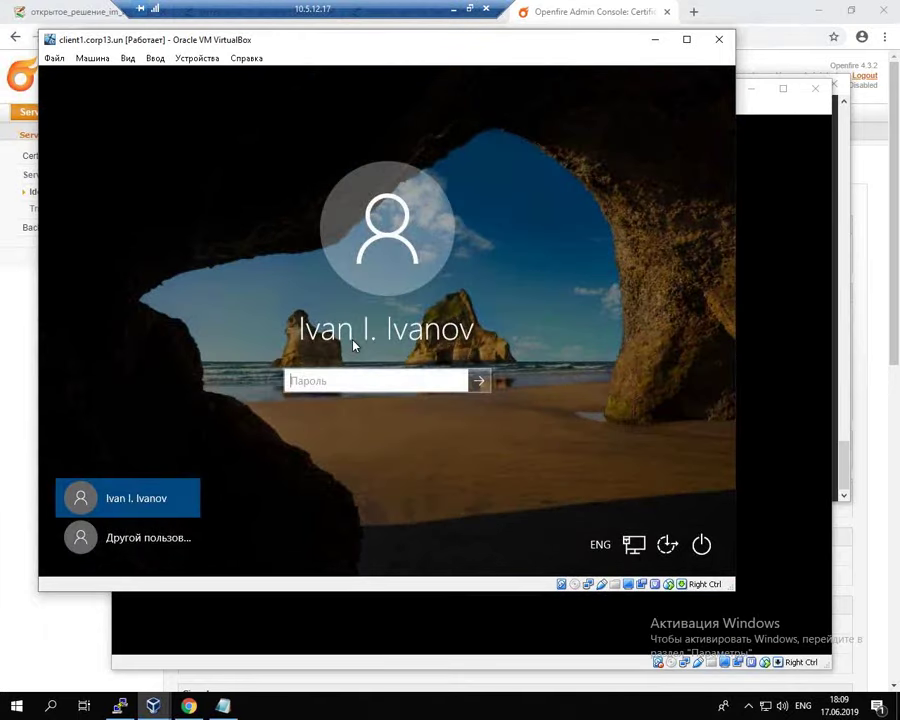
text(••••••••)
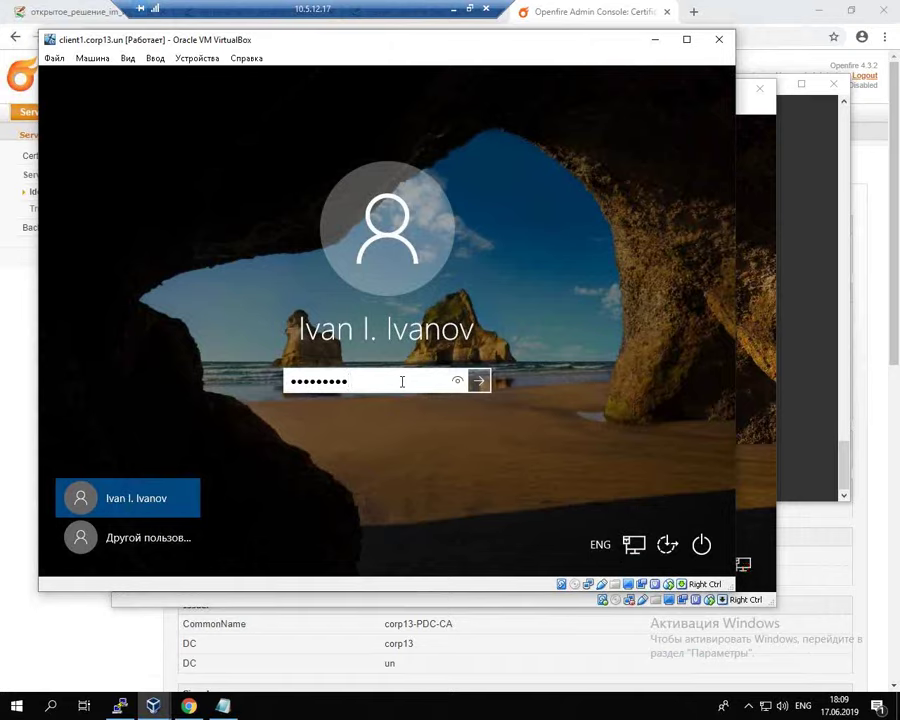
key(Return)
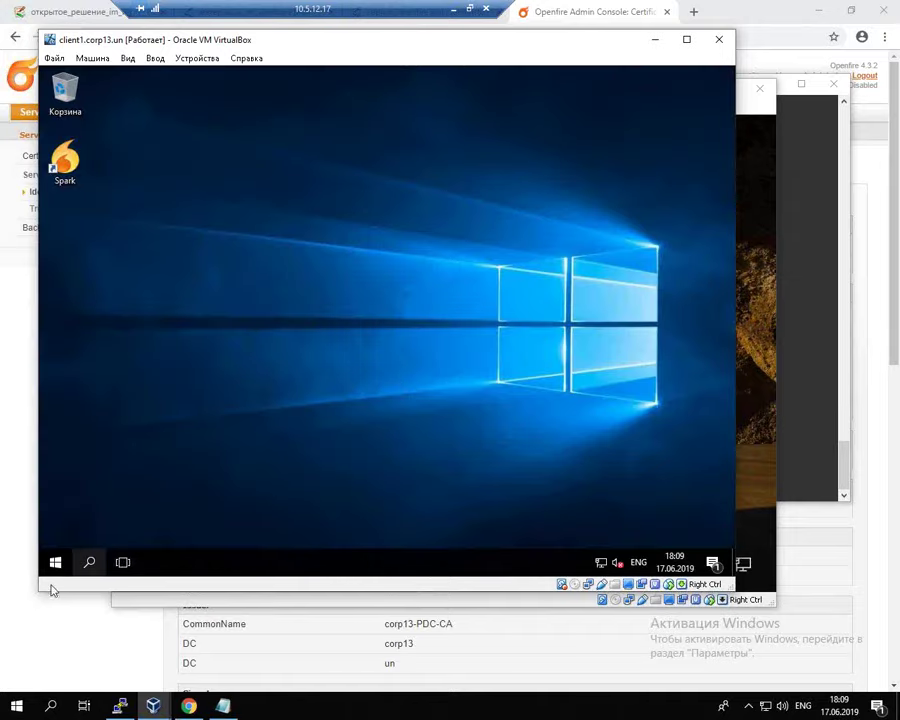
click(55, 564)
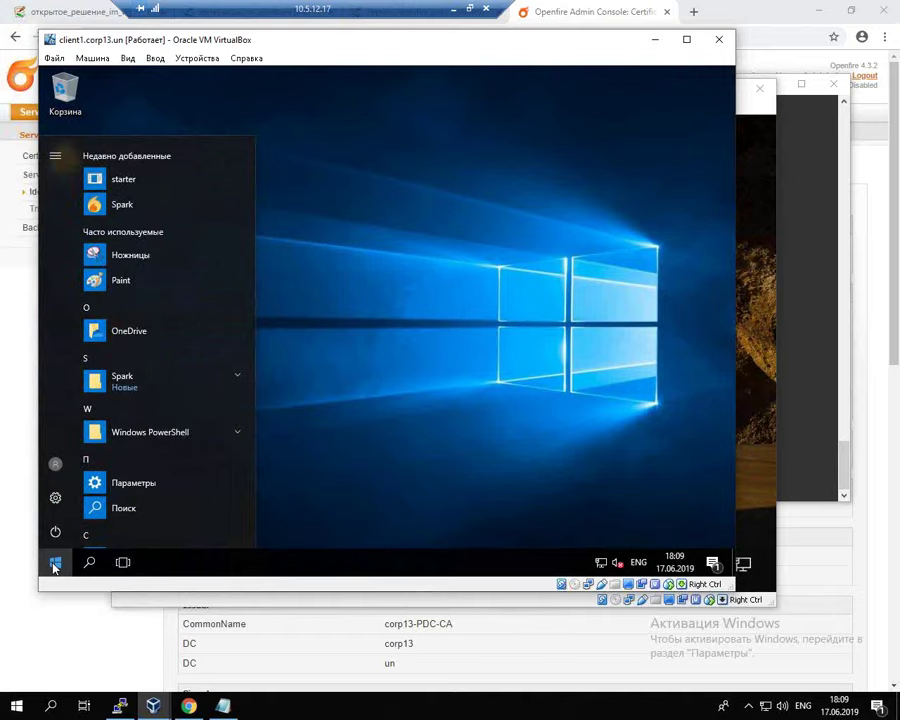
Step: Open Control Panel from the Start right-click menu and launch Свойства браузера
click(60, 566)
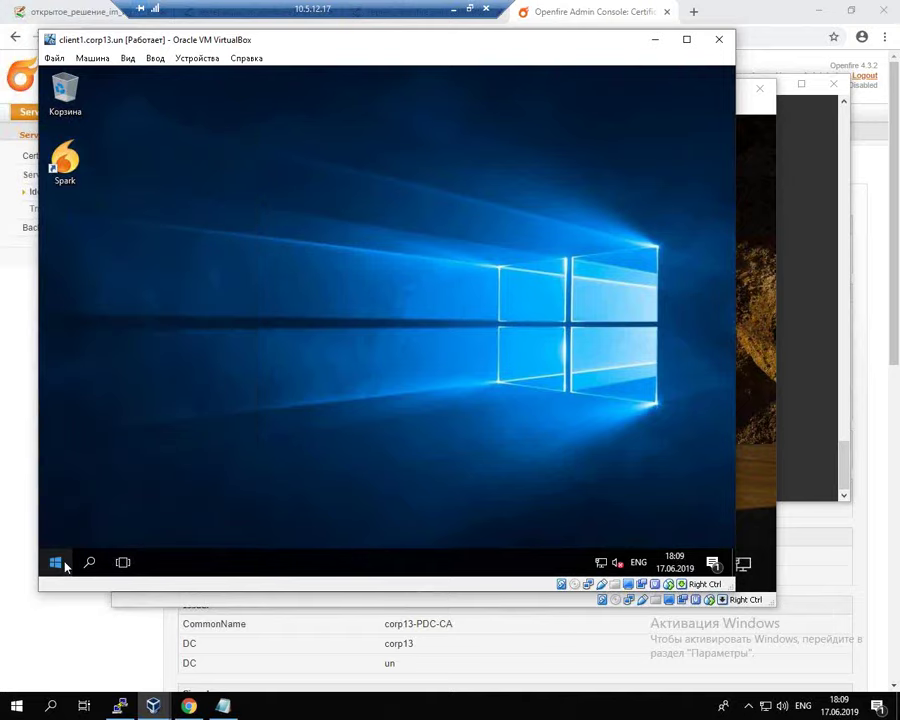
right_click(62, 565)
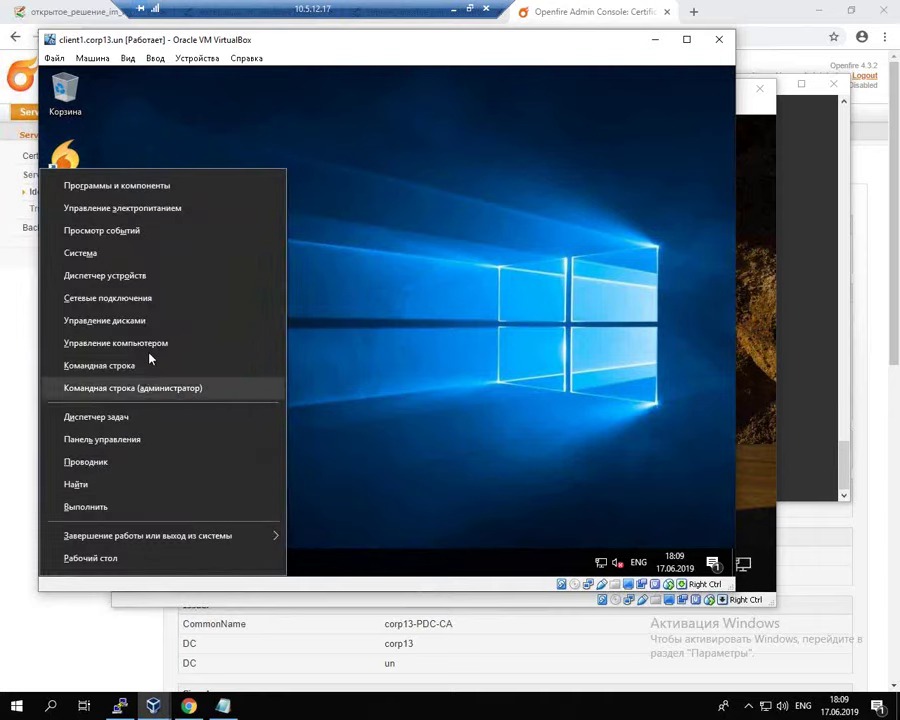
click(157, 438)
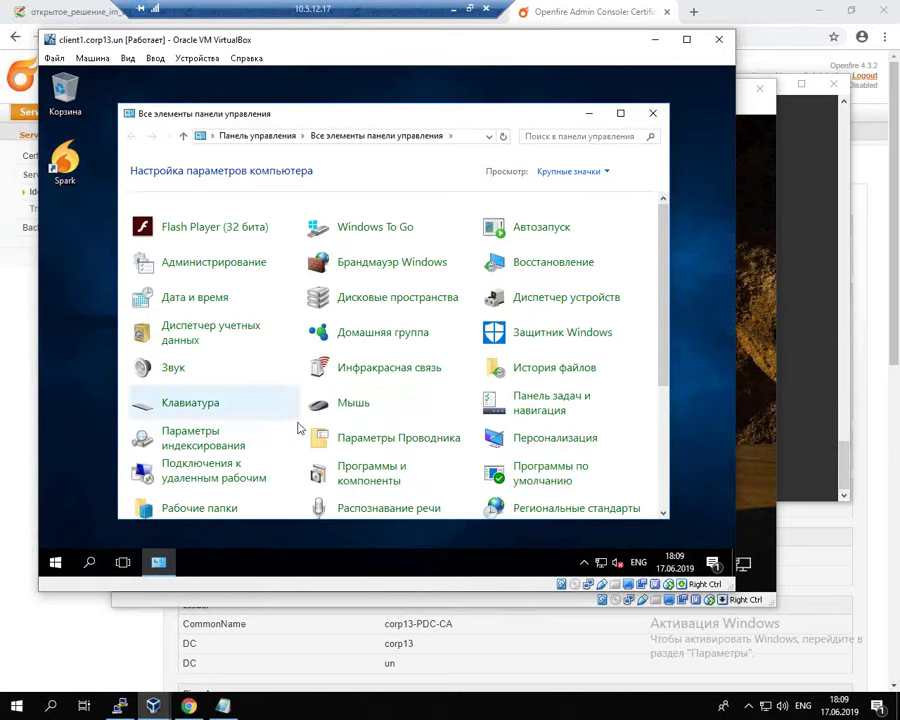
click(668, 500)
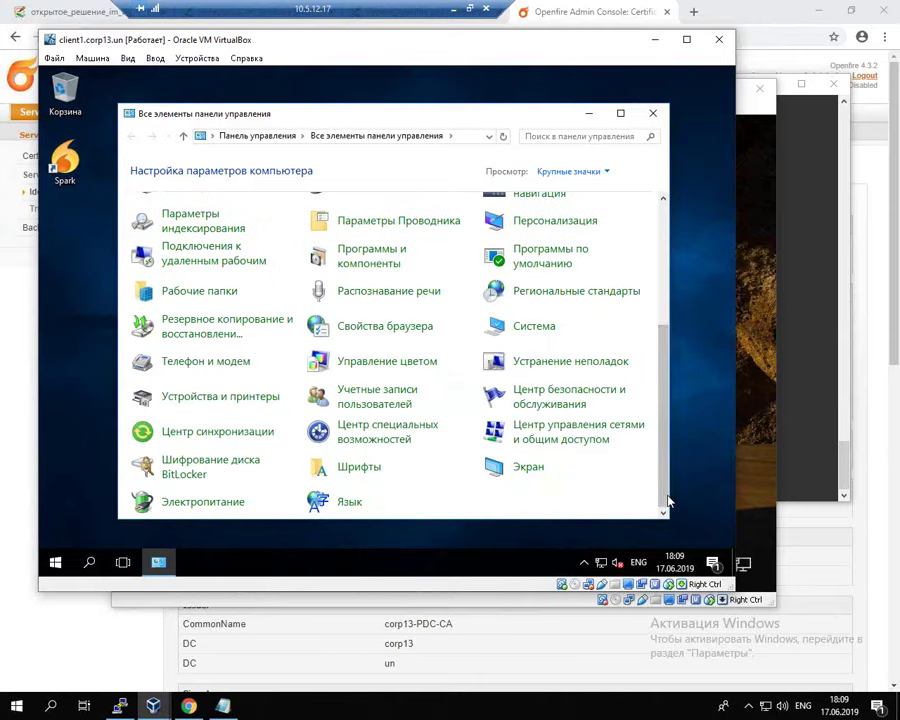
click(376, 330)
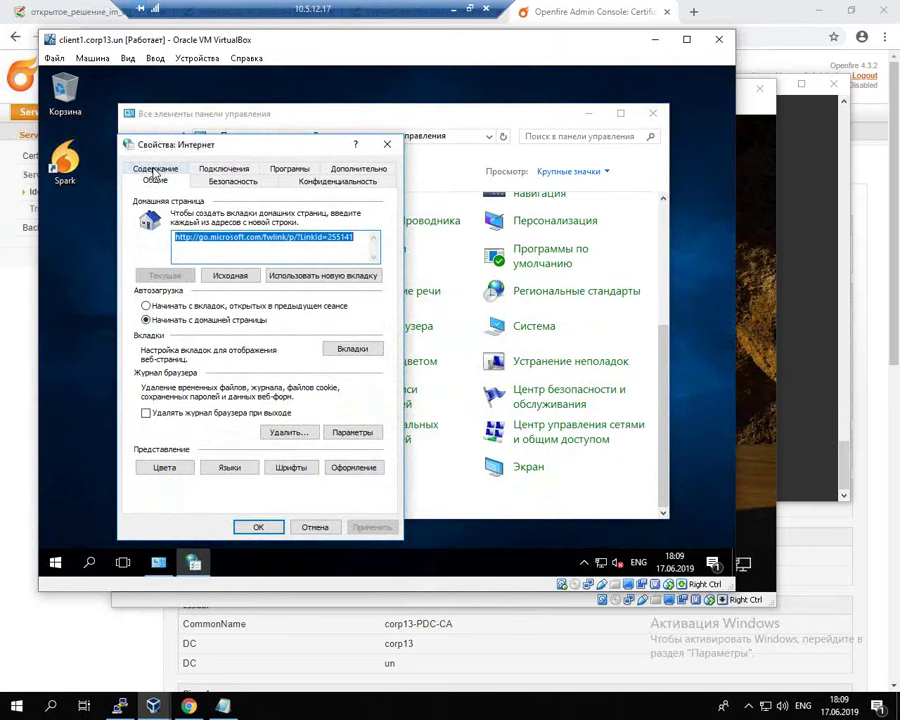
Step: Open Содержание > Сертификаты, show trusted root authorities, and select corp13-PDC-CA
click(155, 170)
click(300, 243)
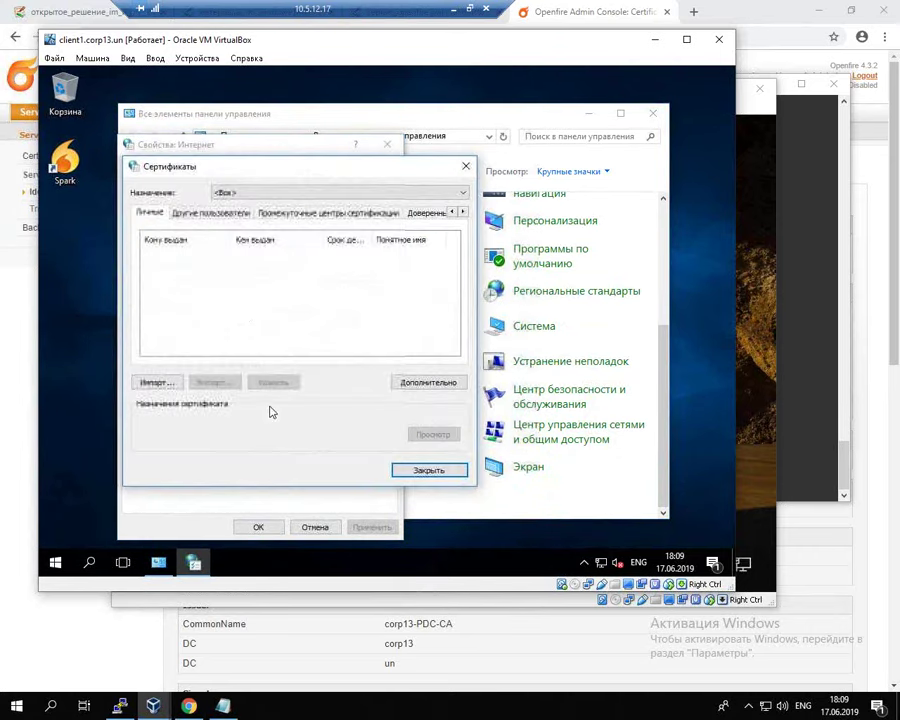
click(427, 213)
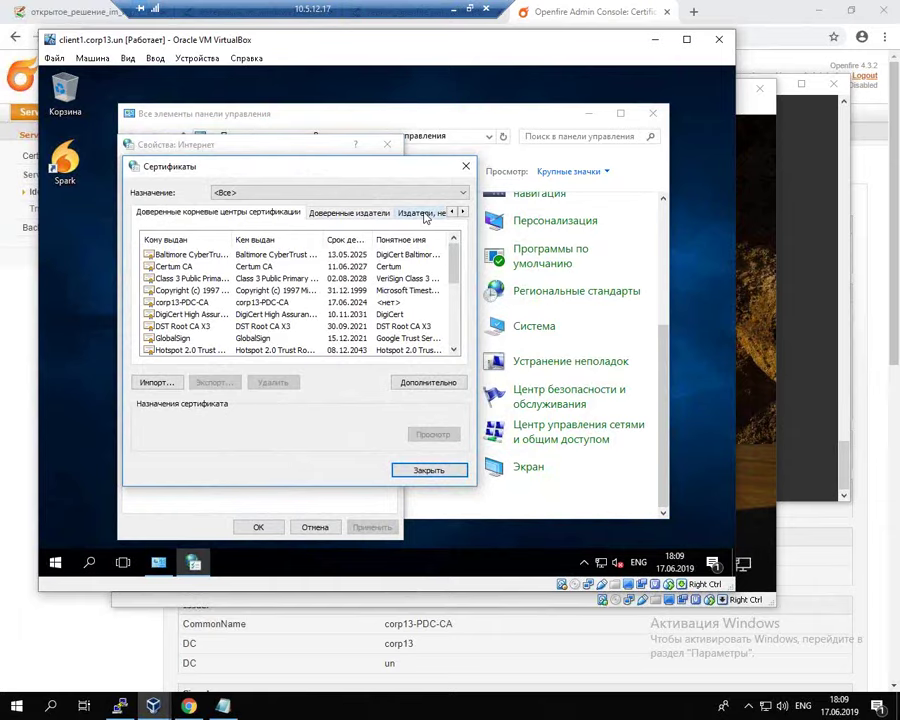
click(186, 304)
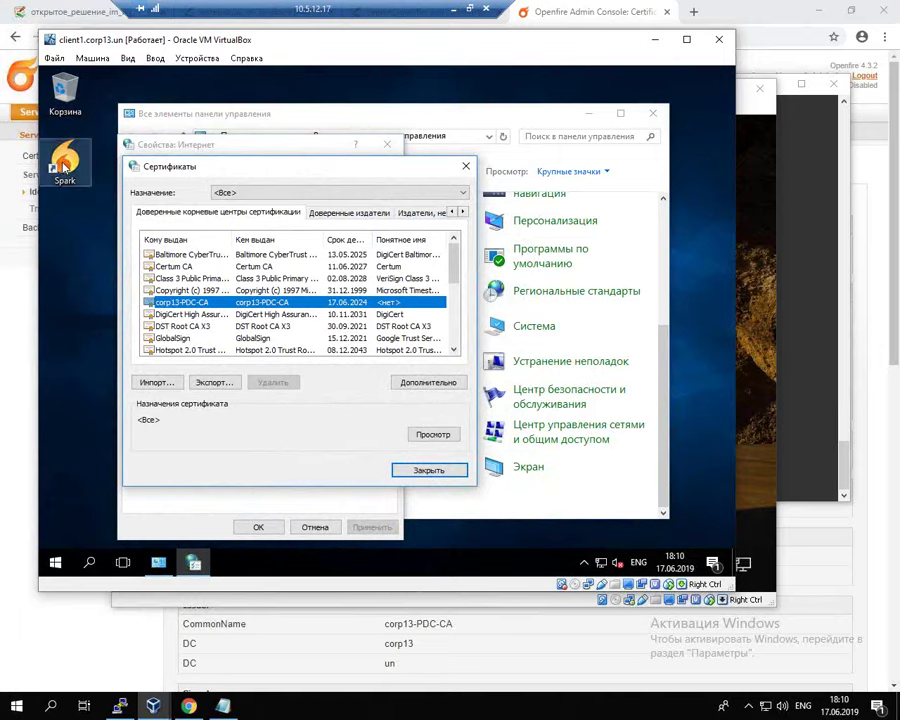
click(64, 168)
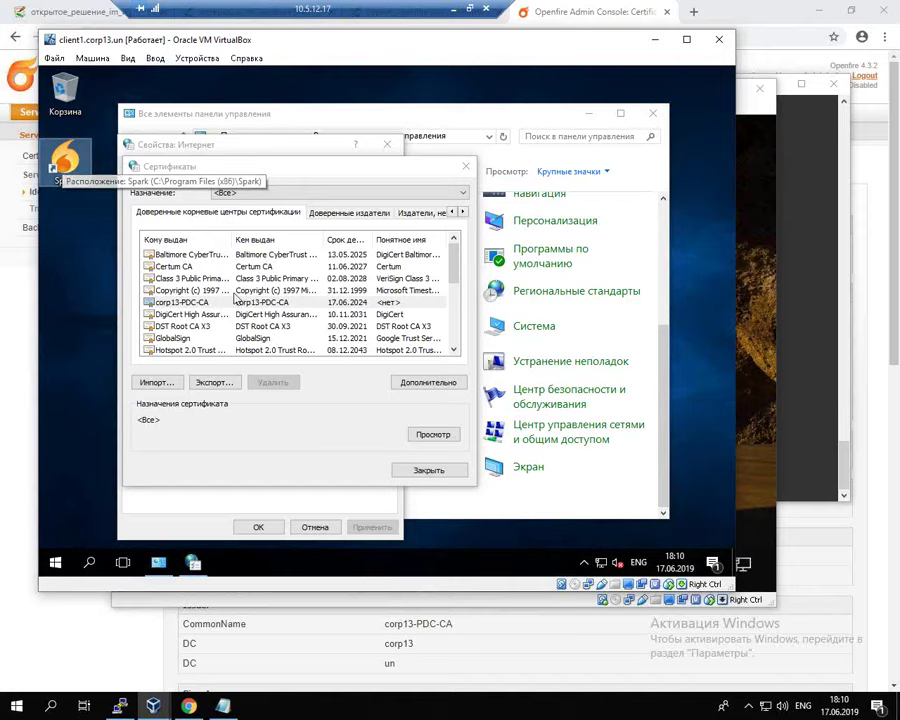
drag(235, 169, 261, 165)
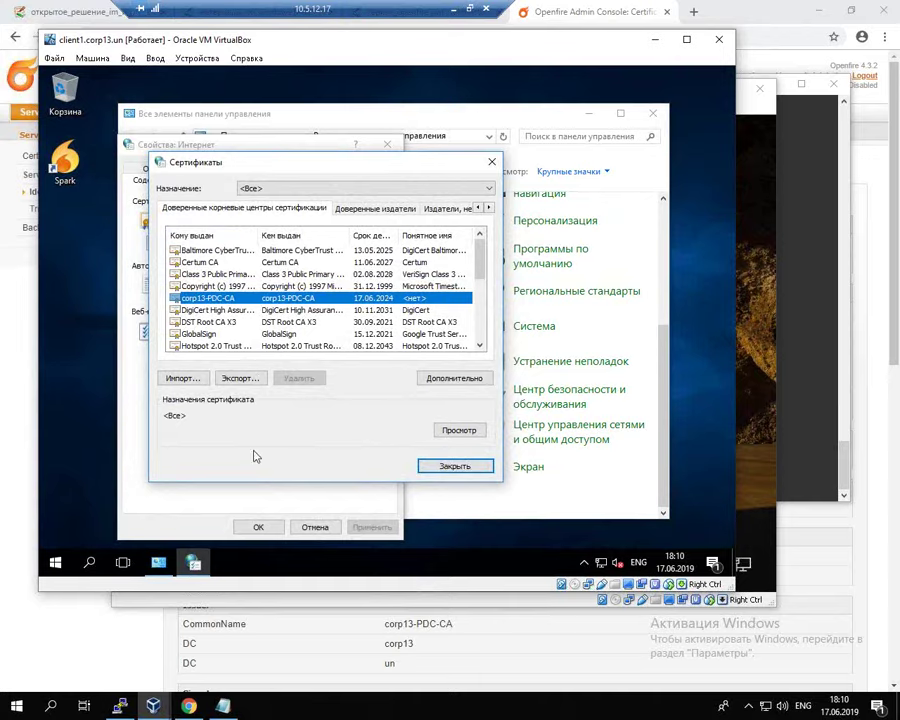
drag(247, 168, 273, 165)
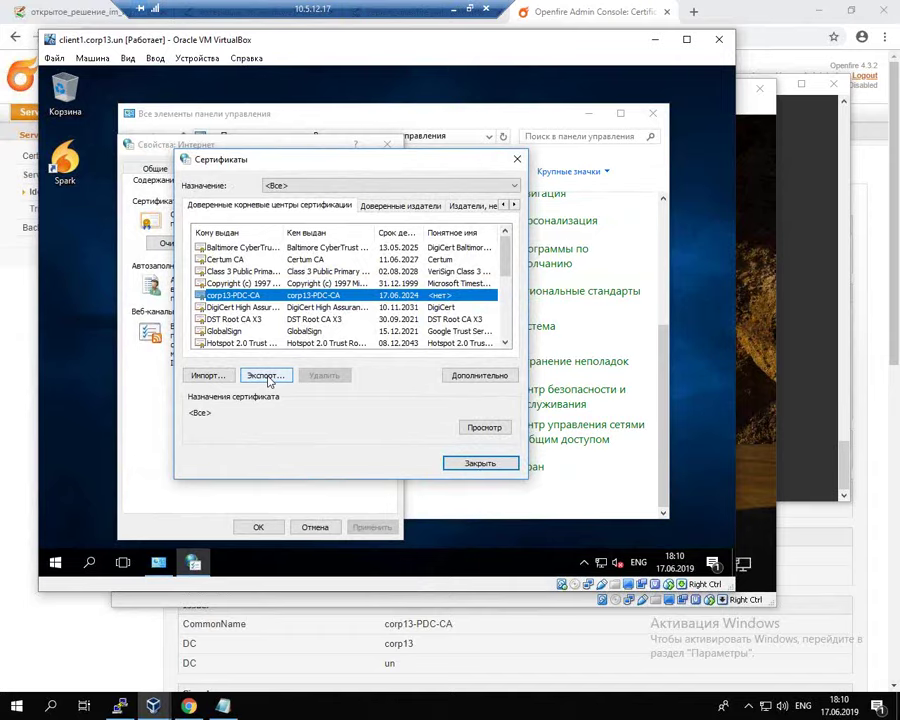
Step: Start exporting corp13-PDC-CA as a Base-64 encoded X.509 (.CER) file and browse for its location
click(266, 377)
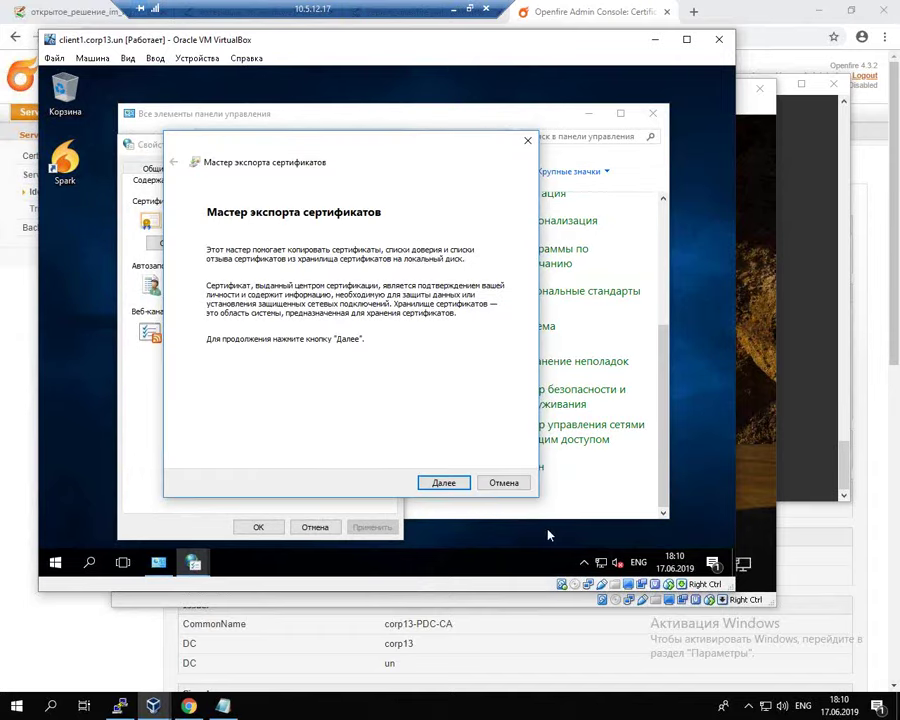
click(456, 486)
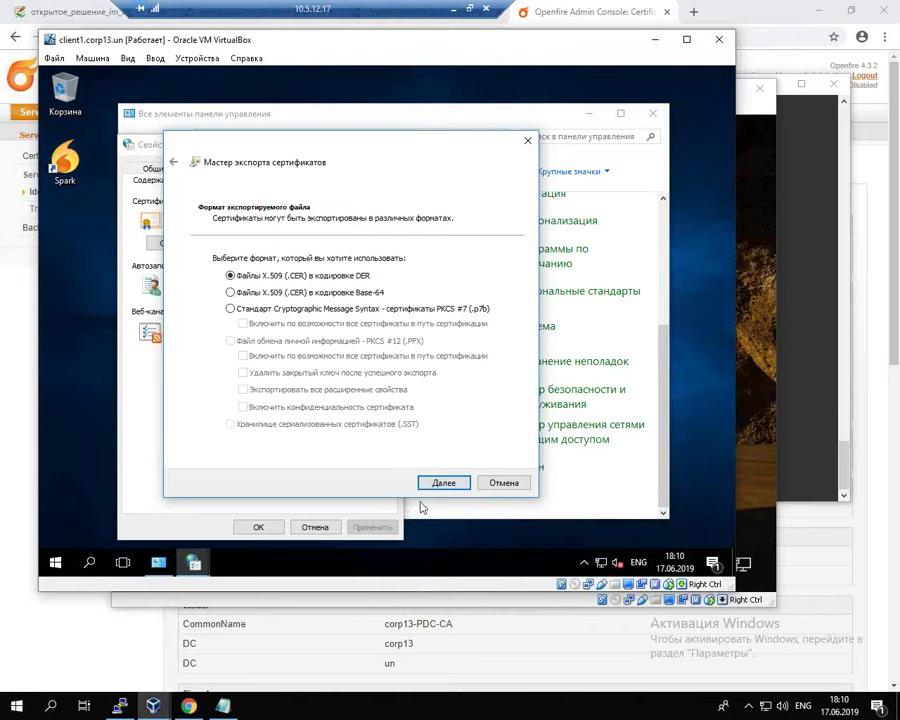
click(314, 296)
click(444, 486)
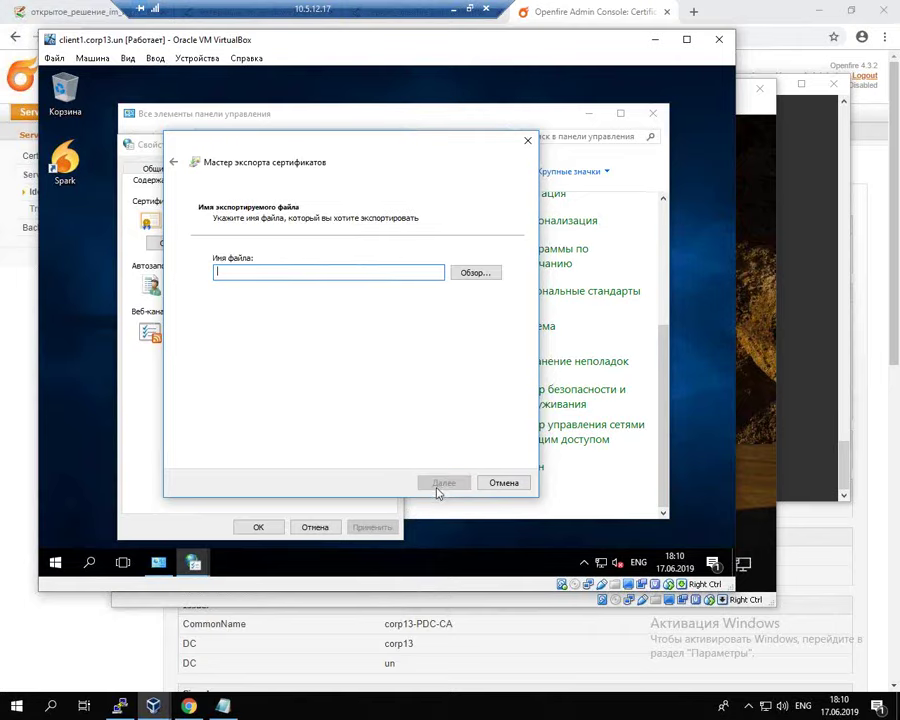
click(479, 274)
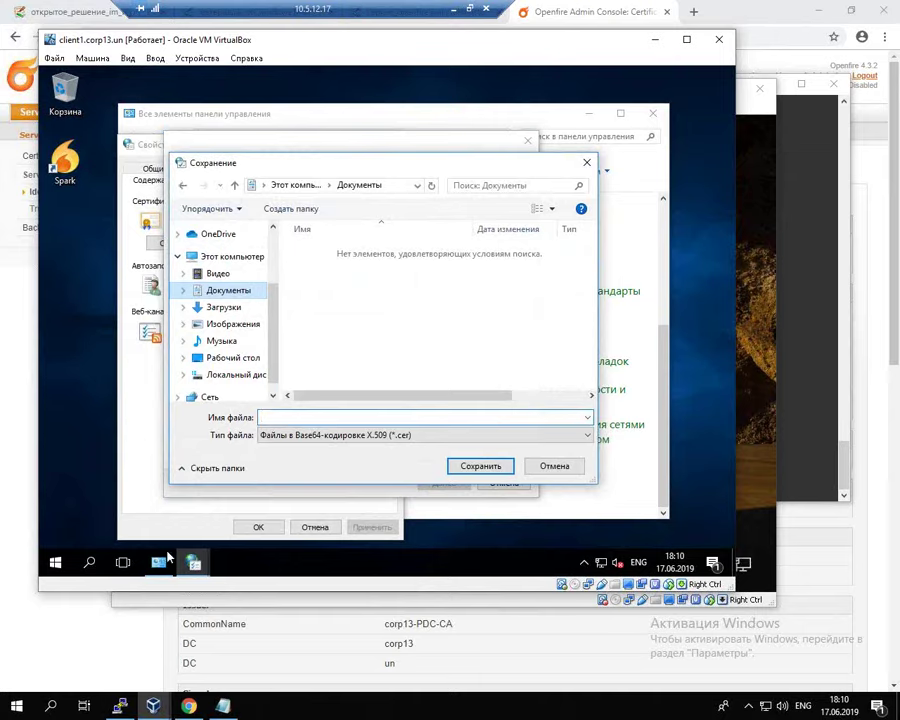
Step: Bring the host browser forward and switch to the Windows materials wiki page
click(76, 654)
drag(300, 9, 516, 9)
click(260, 12)
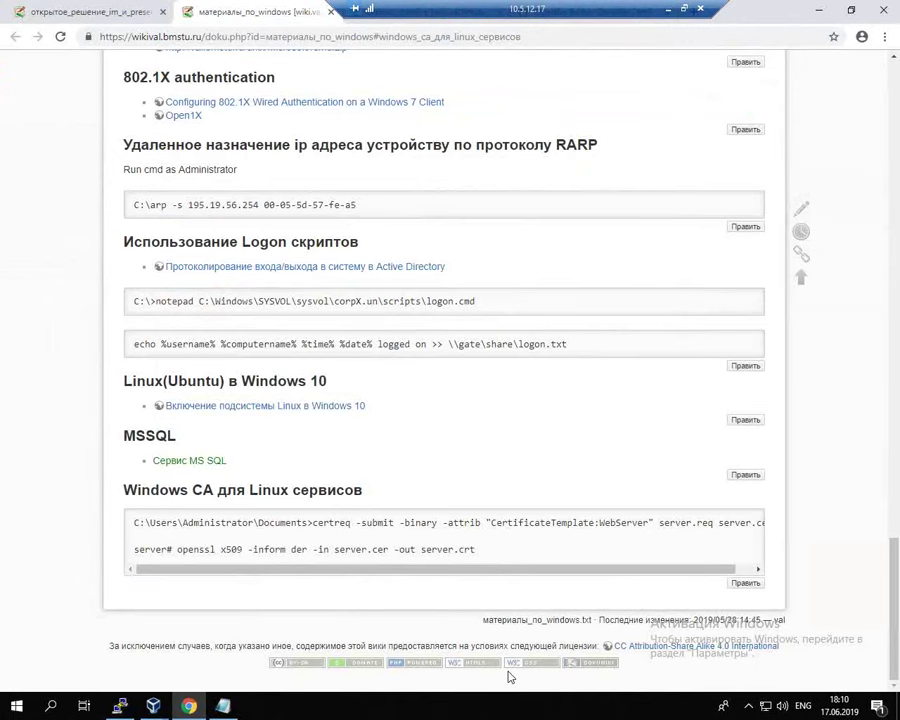
Step: Close the Windows materials tab and open the Добавление сертификата УЦ section in a new tab
click(331, 12)
click(115, 12)
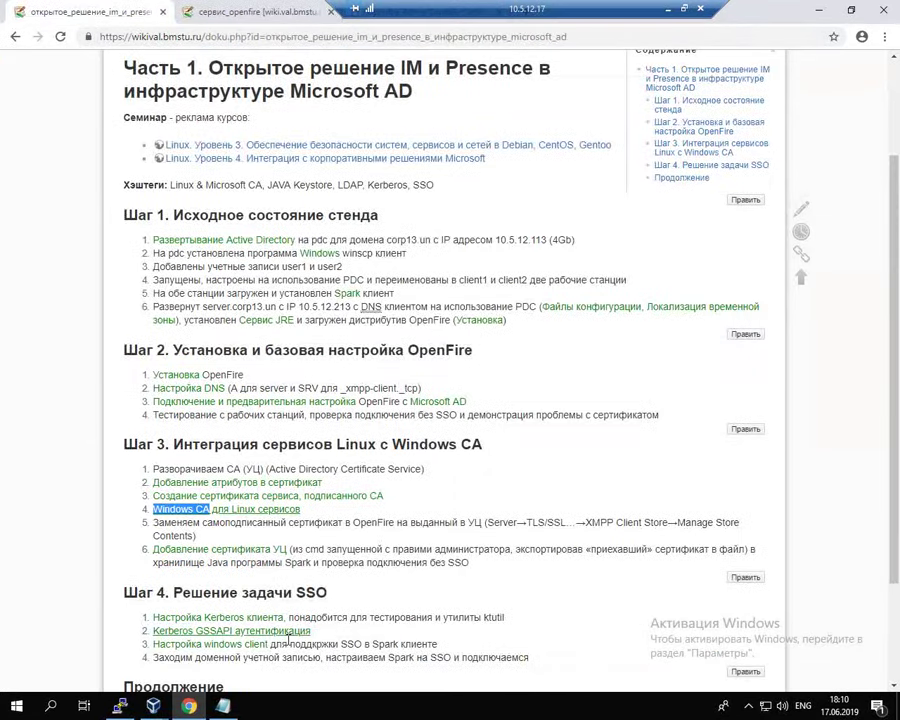
right_click(201, 549)
click(277, 562)
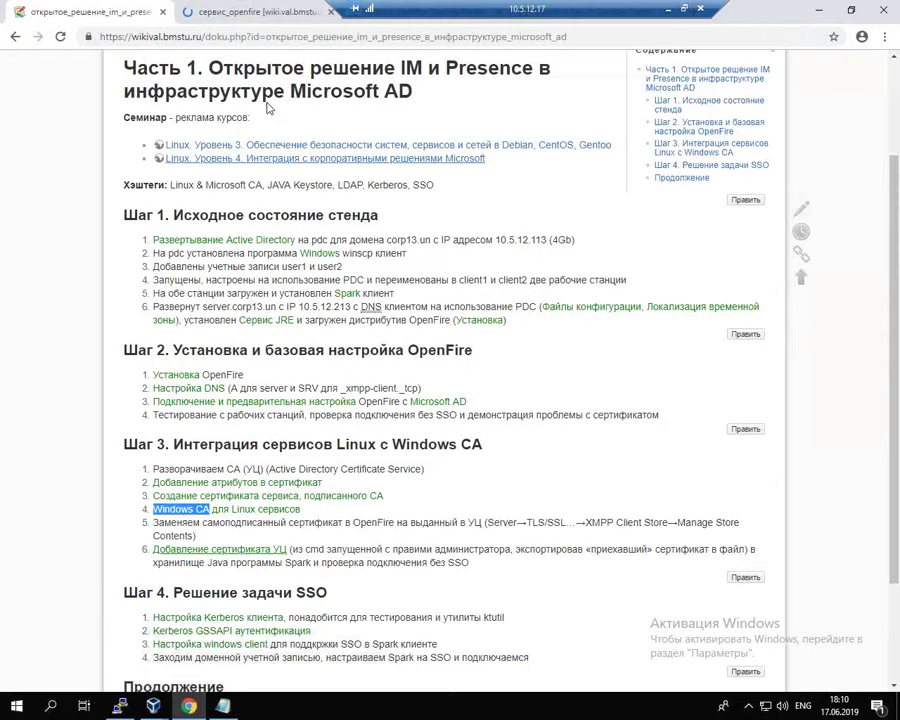
key(ctrl+Tab)
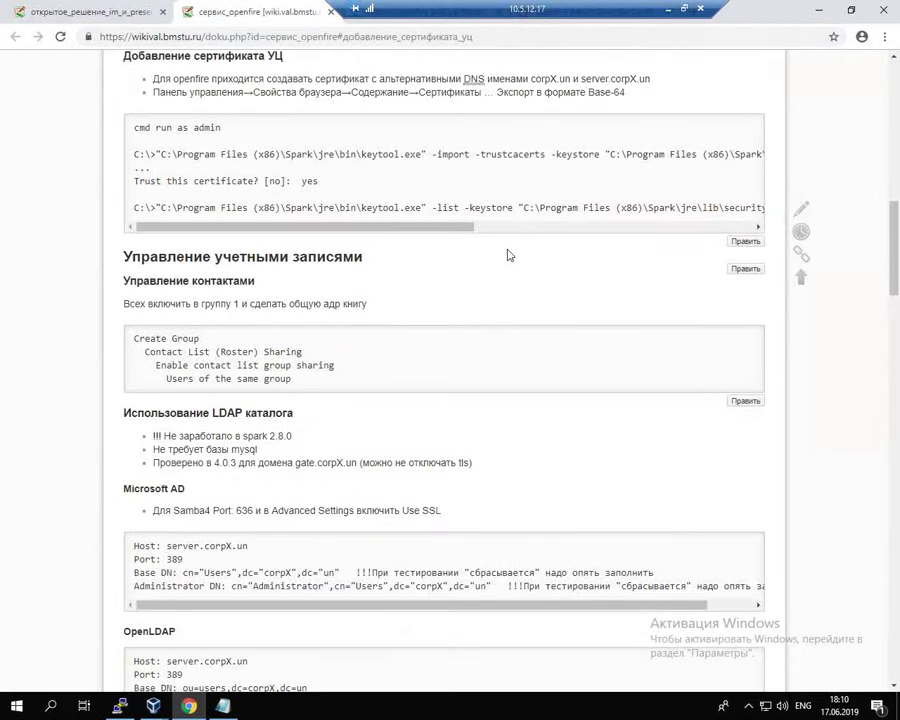
Step: Copy the certificate name corpX-PDC-CA from the command and return to the VM's file name field
drag(468, 225, 749, 195)
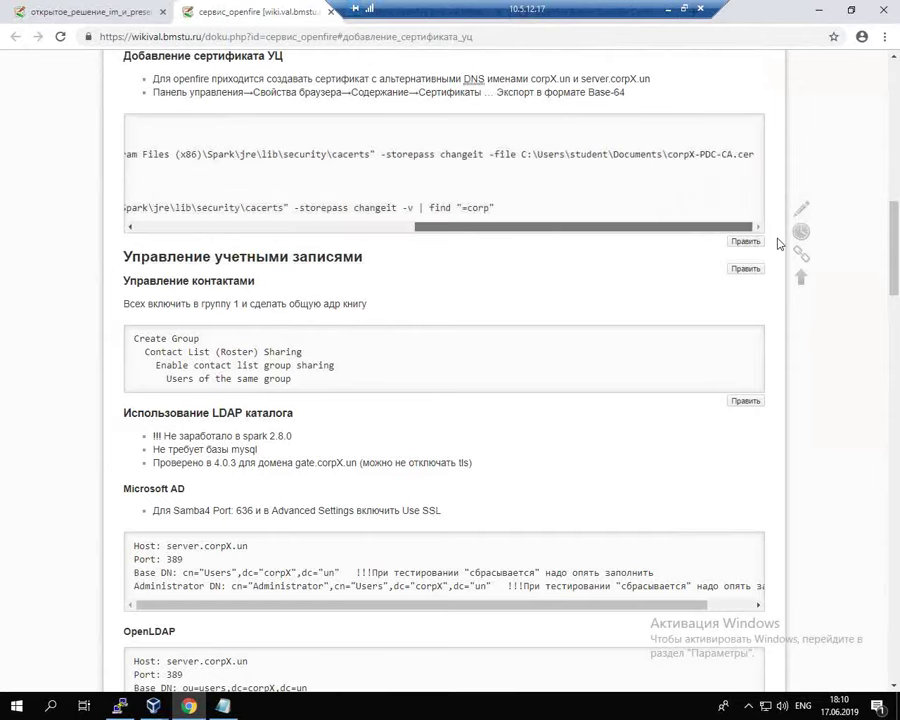
click(667, 155)
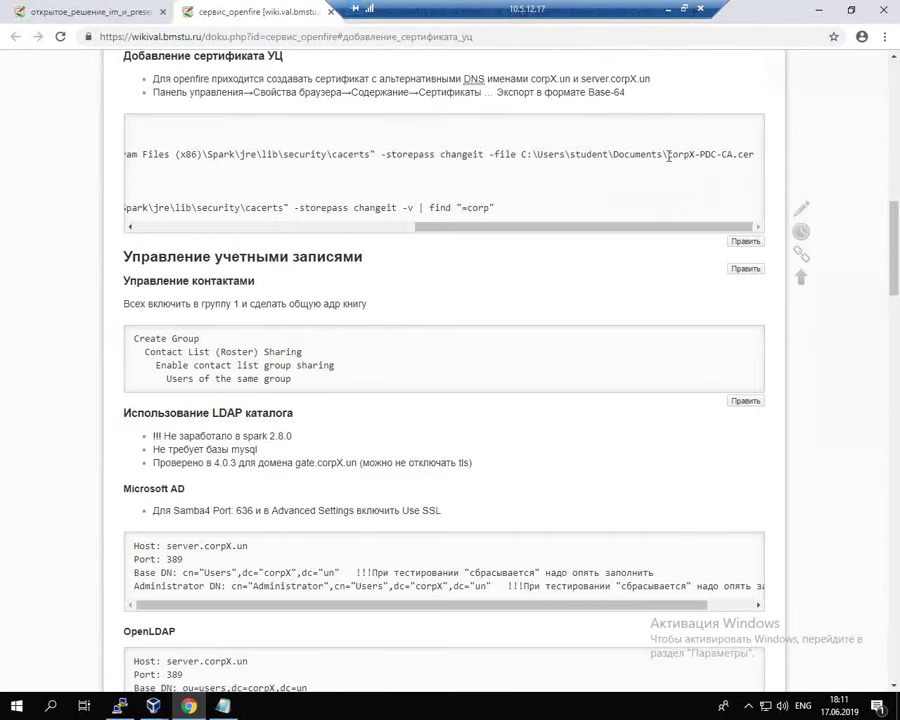
drag(668, 155, 732, 157)
key(ctrl+c)
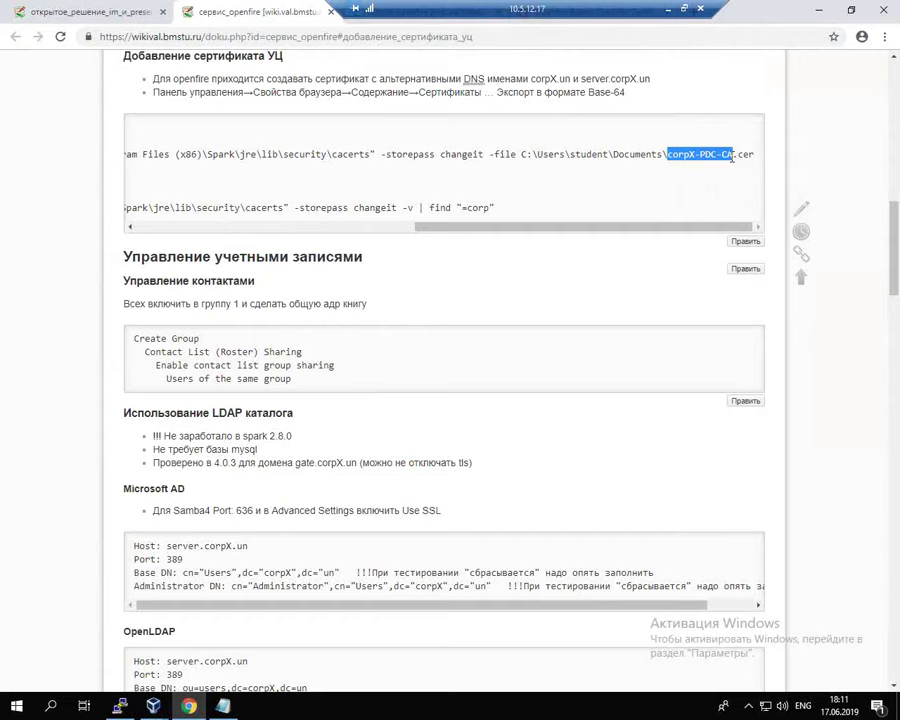
key(alt+Tab)
click(402, 415)
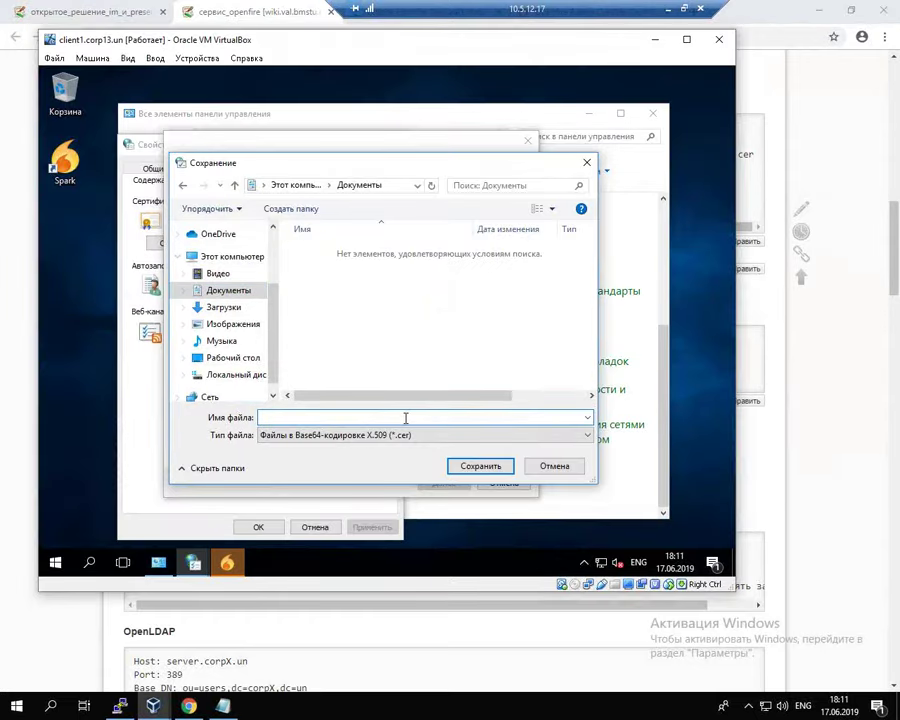
Step: Enable the VM's bidirectional shared clipboard
click(197, 58)
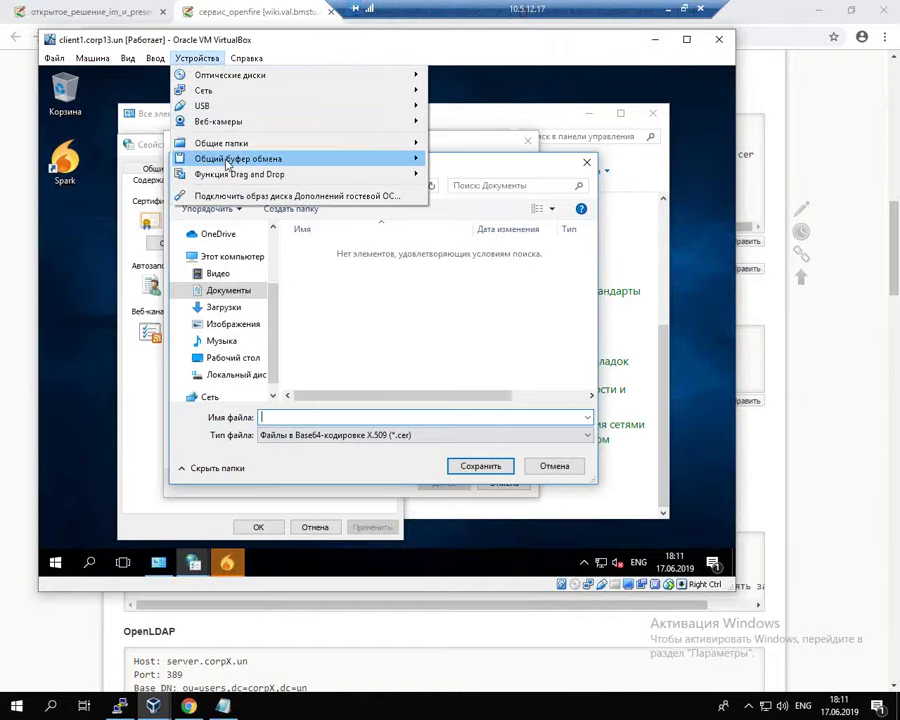
mouse_move(228, 160)
click(510, 207)
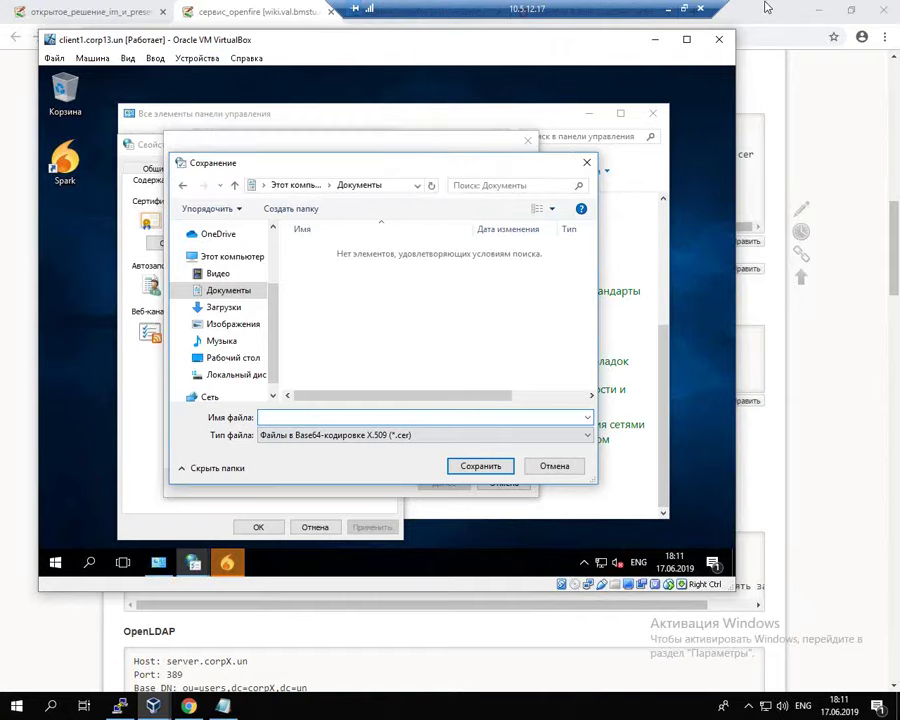
click(766, 8)
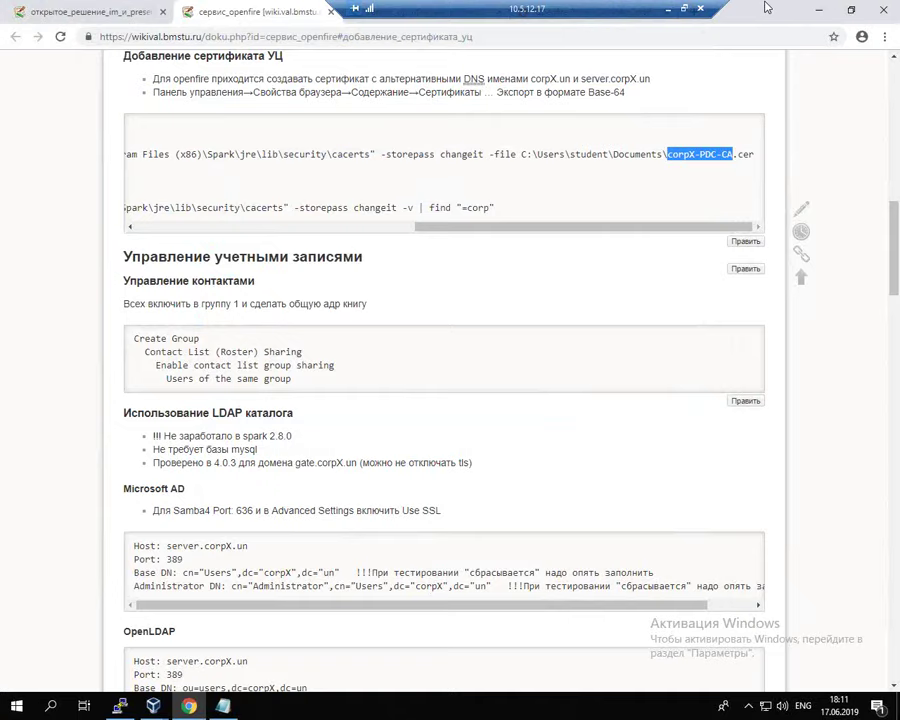
key(alt+Tab)
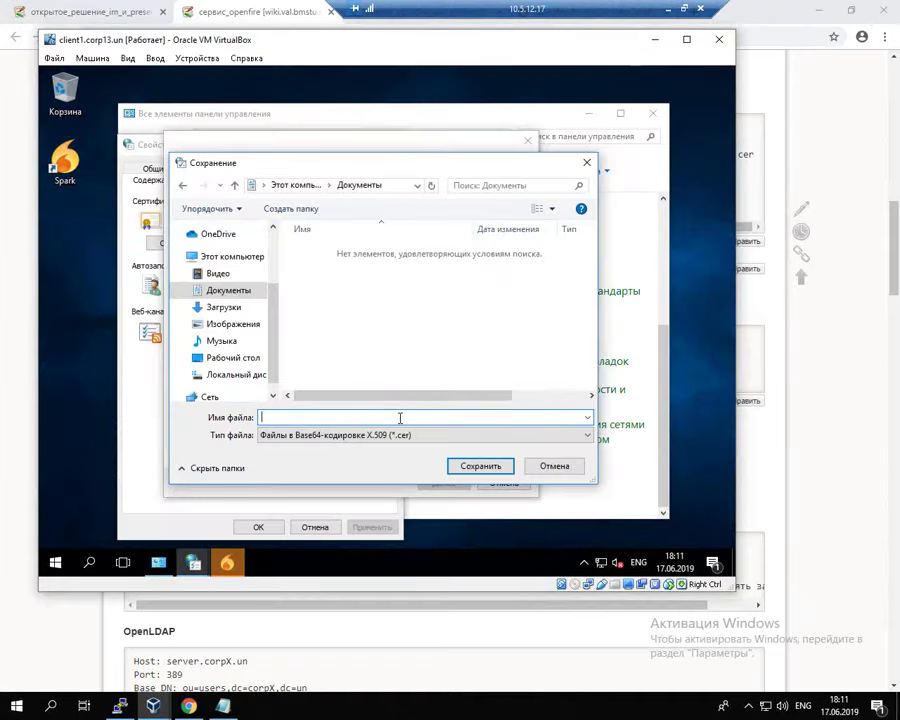
Step: Paste the certificate name as the file name and change corpX to corp13
key(ctrl+v)
key(Left)
key(Left)
key(Left)
key(Left)
key(Left)
key(Left)
key(Left)
key(BackSpace)
text(13)
click(284, 416)
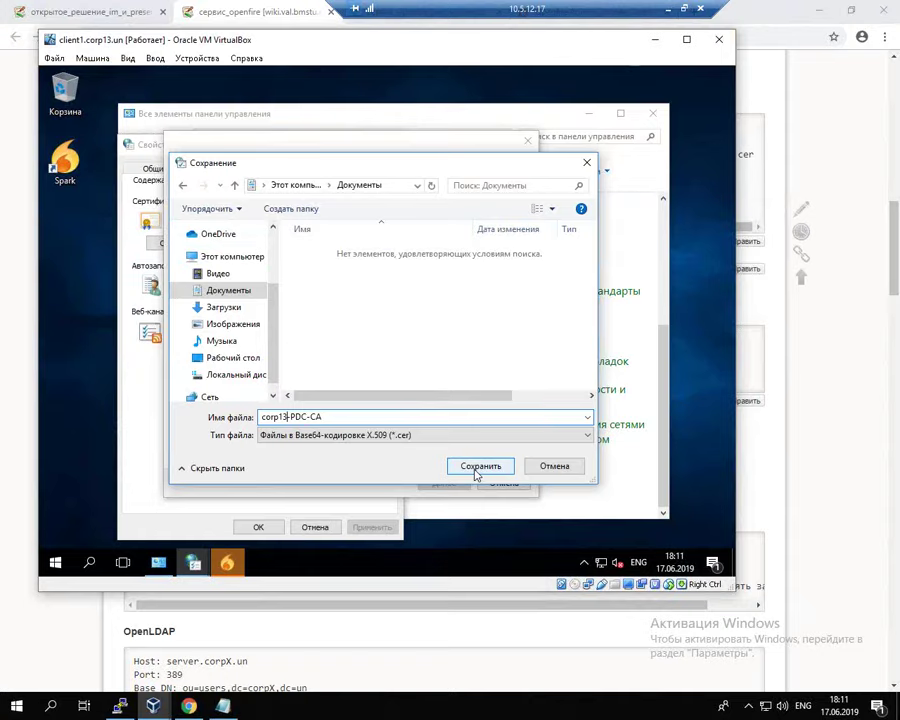
Step: Save the file name, finish the export and dismiss the success message
click(477, 466)
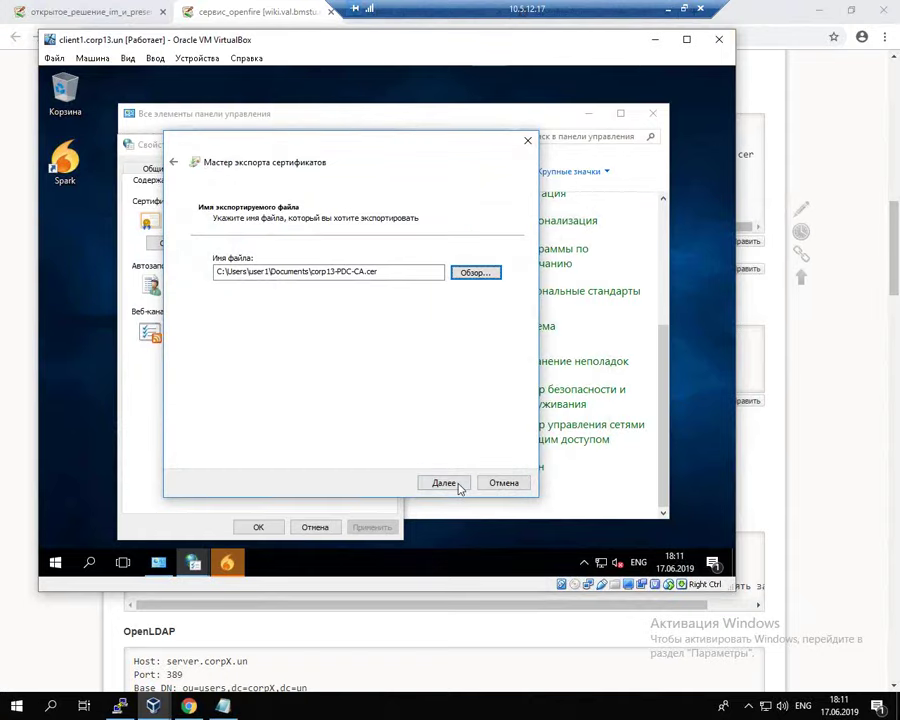
click(458, 486)
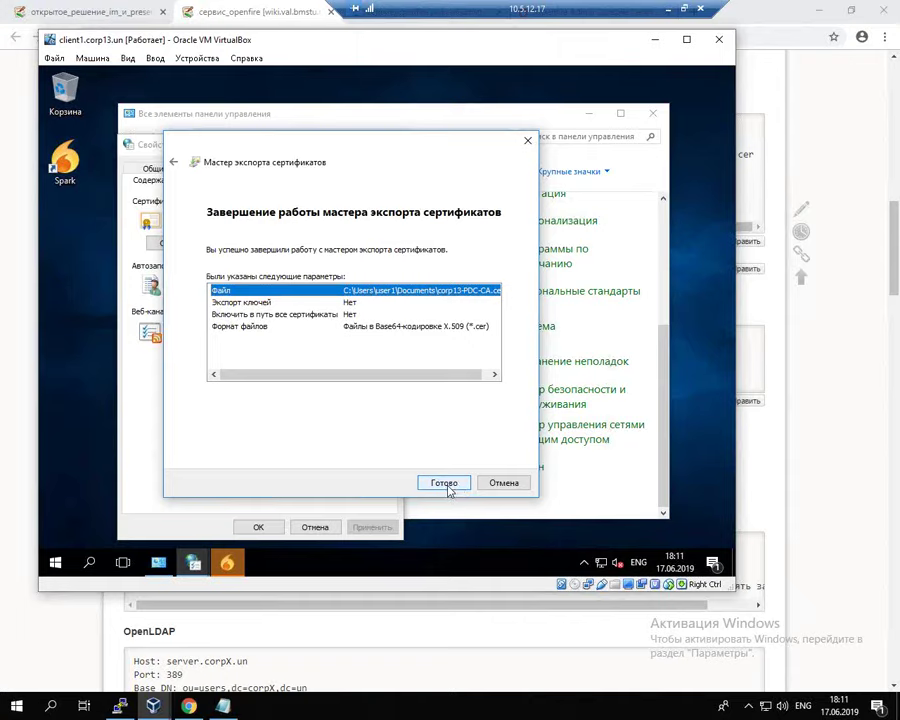
click(447, 486)
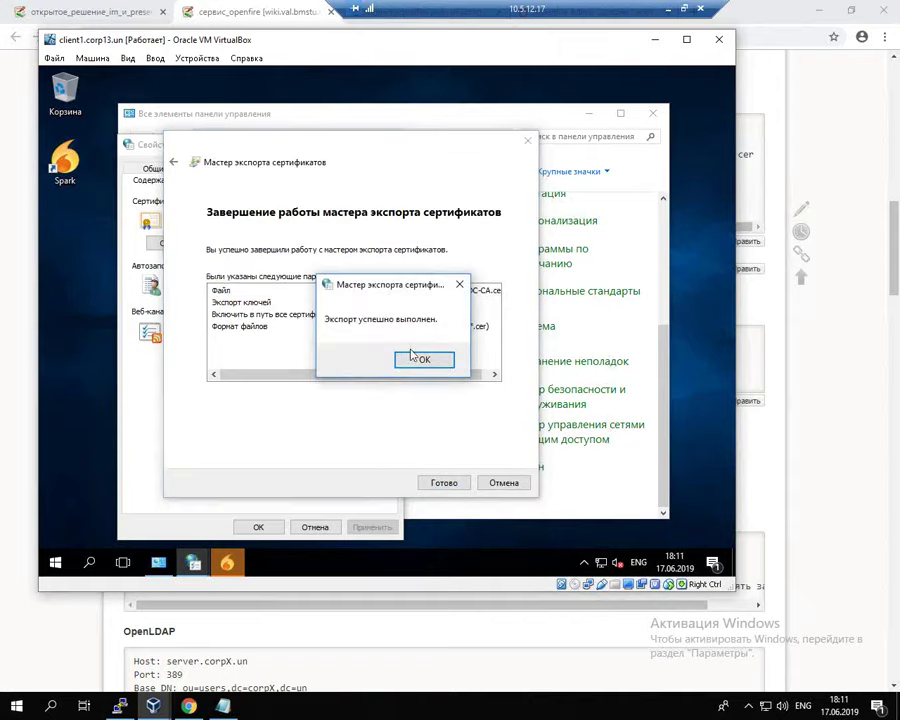
click(424, 360)
Step: Close the certificate and Internet Properties windows, enter the Spark password and review advanced settings
click(474, 460)
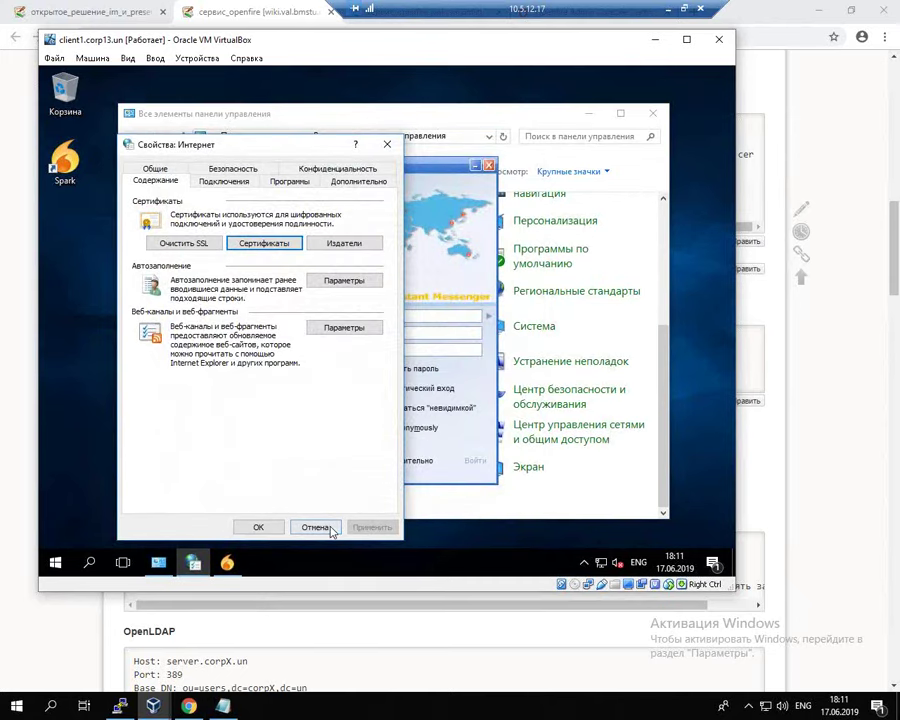
click(272, 530)
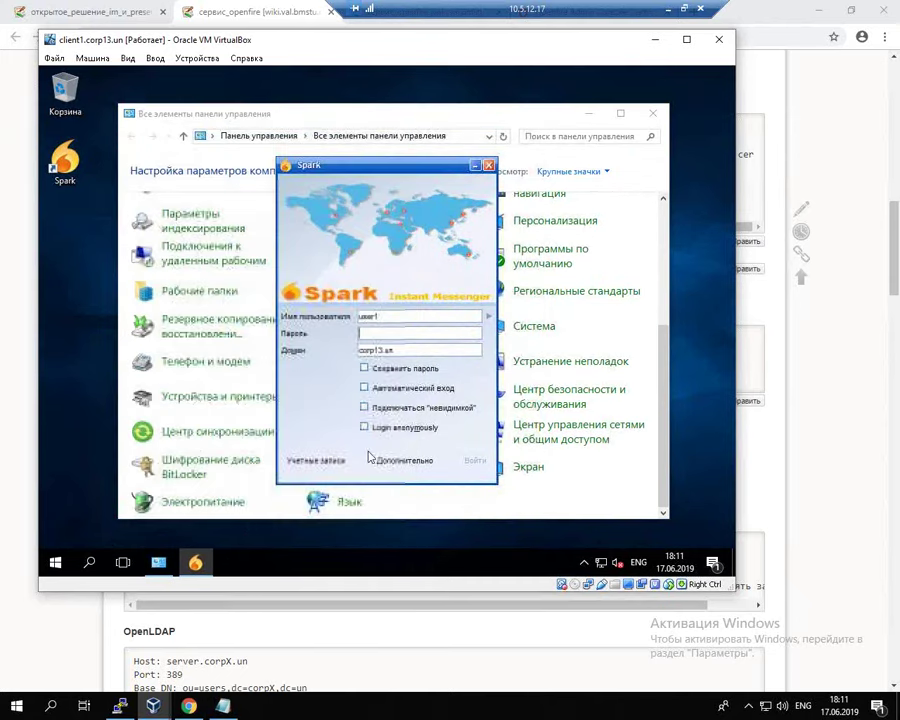
text(12)
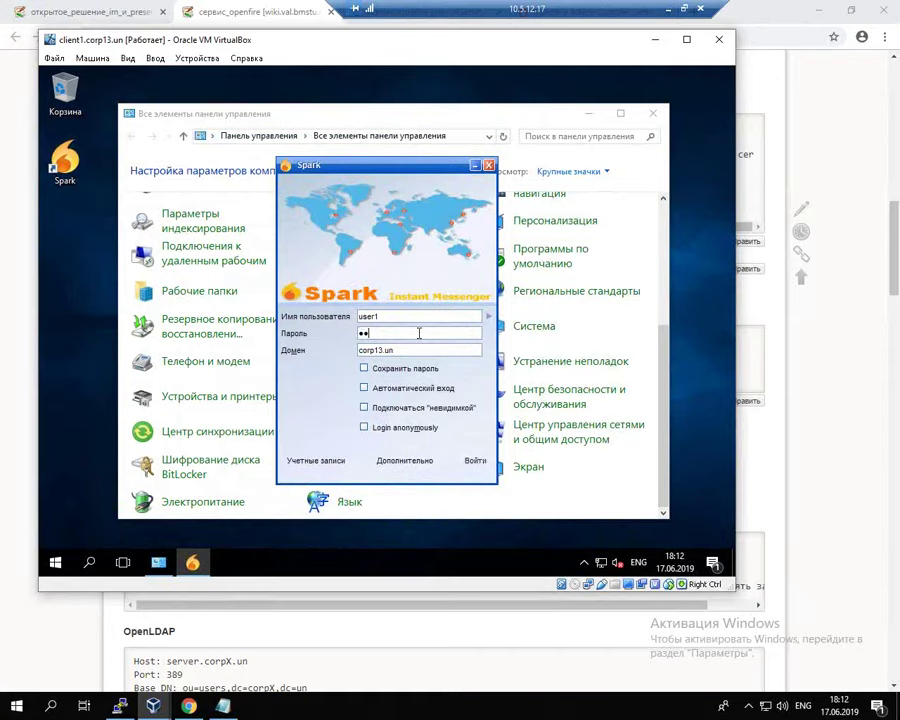
key(BackSpace)
key(BackSpace)
key(BackSpace)
key(BackSpace)
text(23456789)
click(405, 460)
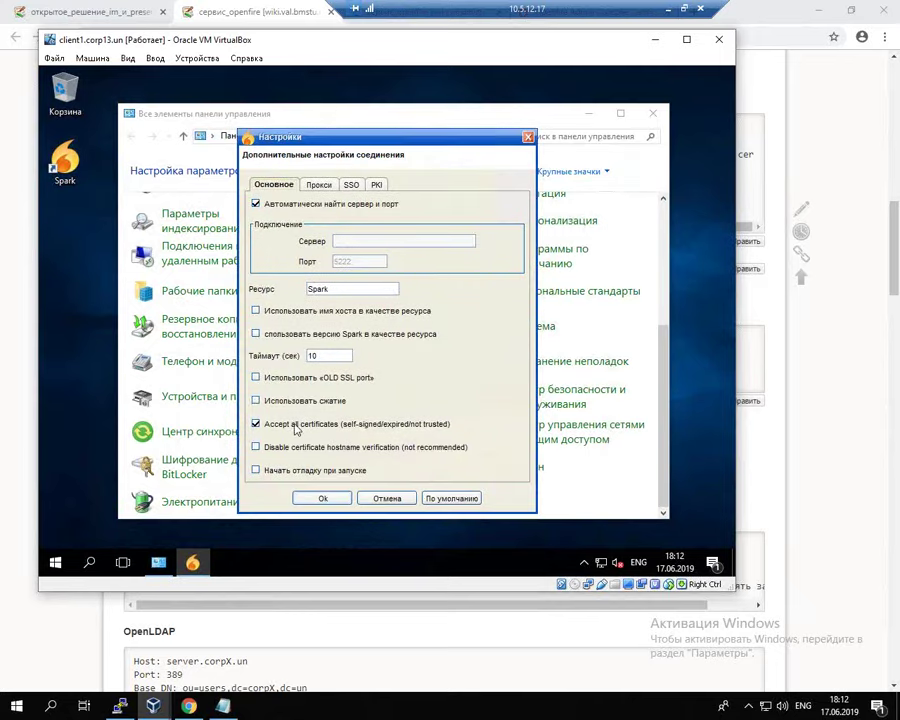
click(322, 498)
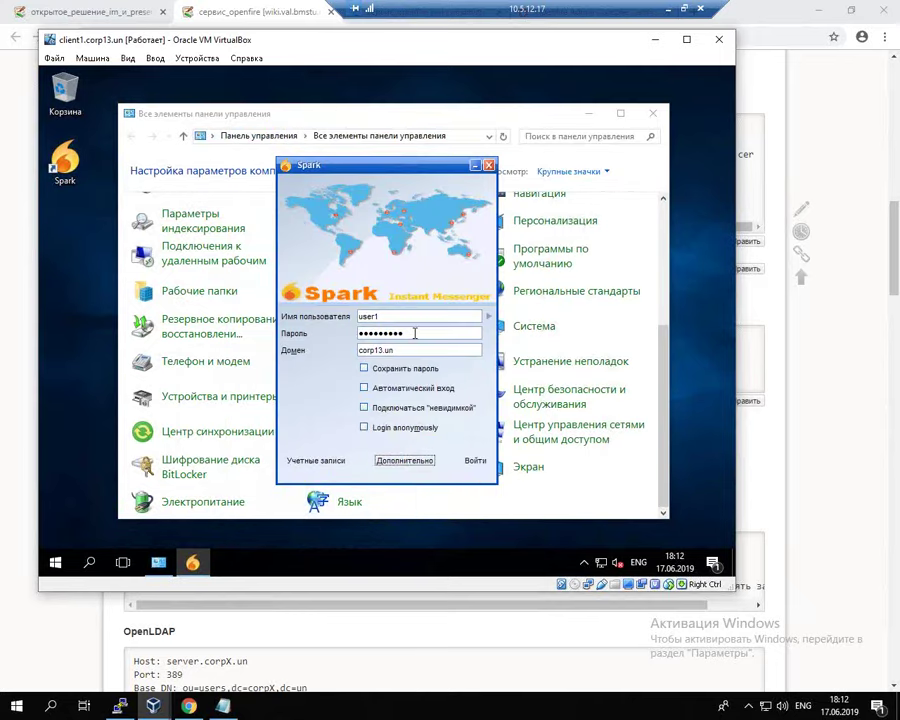
Step: Retype the password and log in, dismissing the Unable to verify certificate error, then close Spark
key(ctrl+a)
text(12)
click(474, 460)
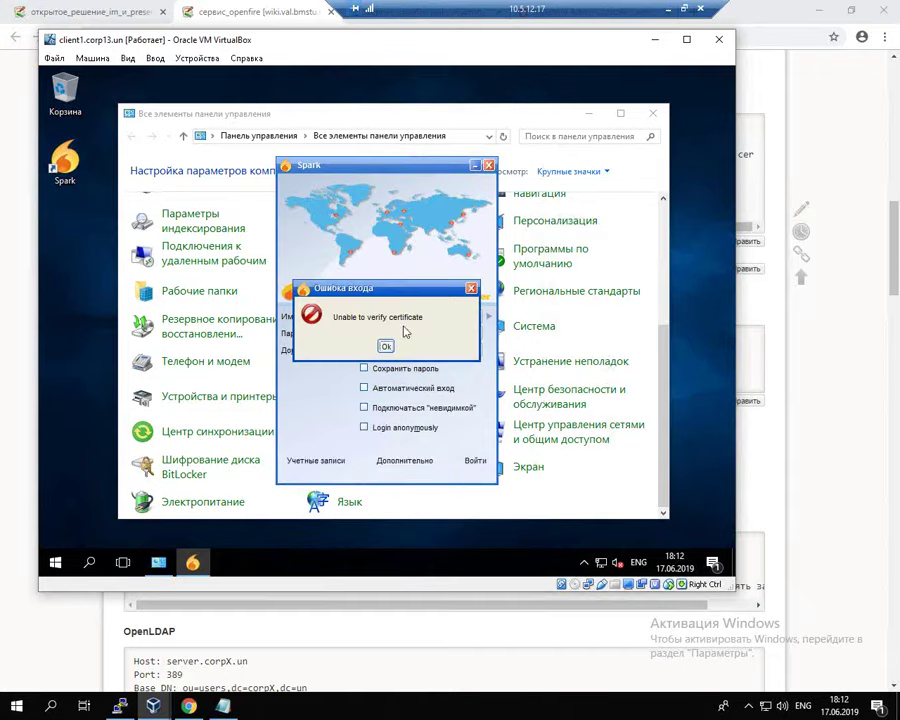
click(386, 346)
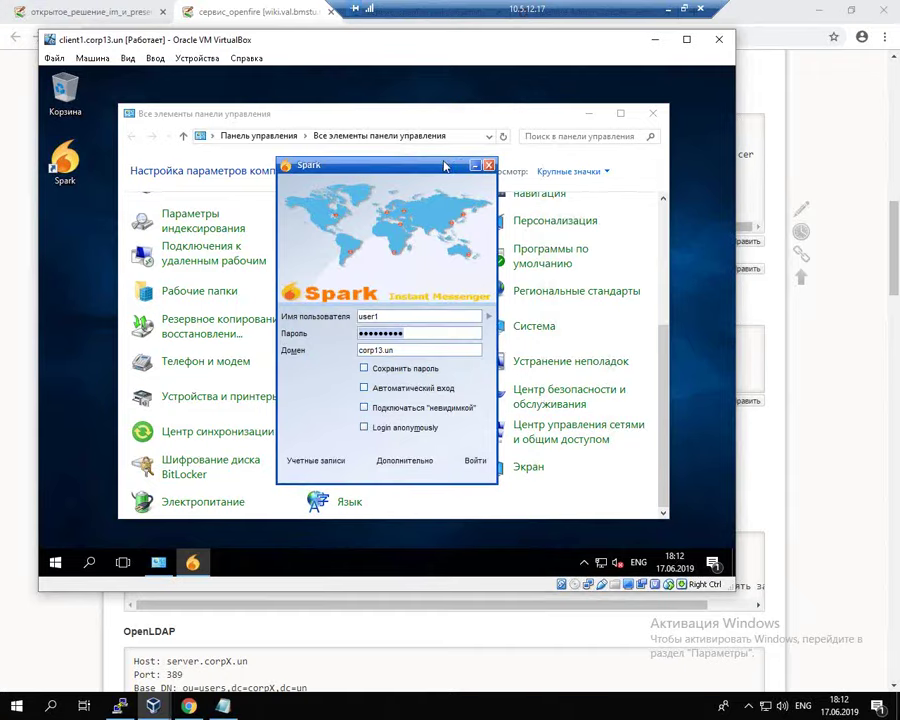
click(488, 164)
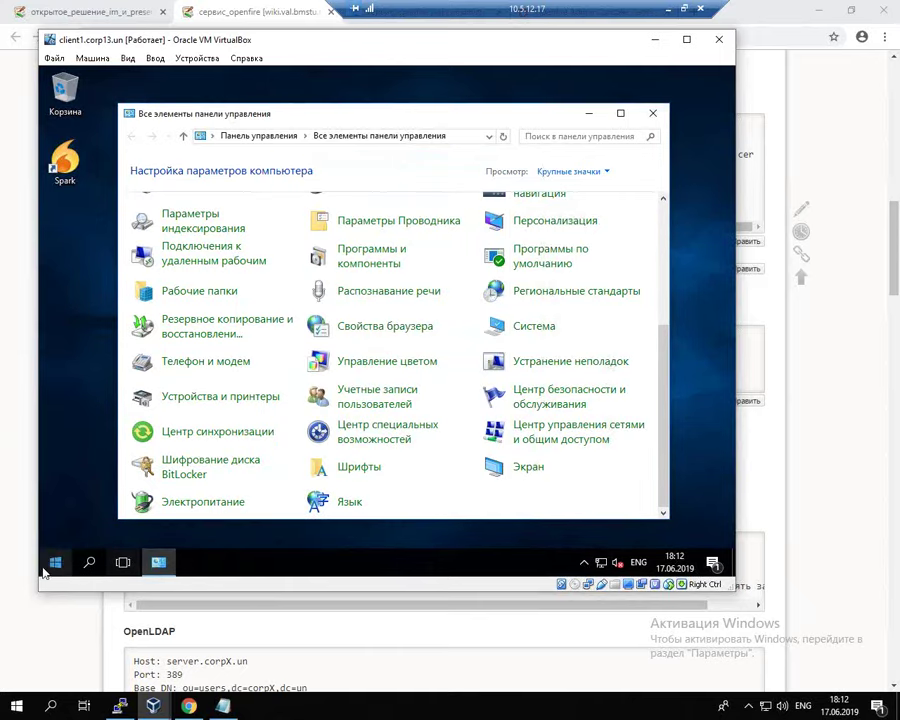
Step: Launch a Command Prompt as administrator from the Win+X menu
click(64, 564)
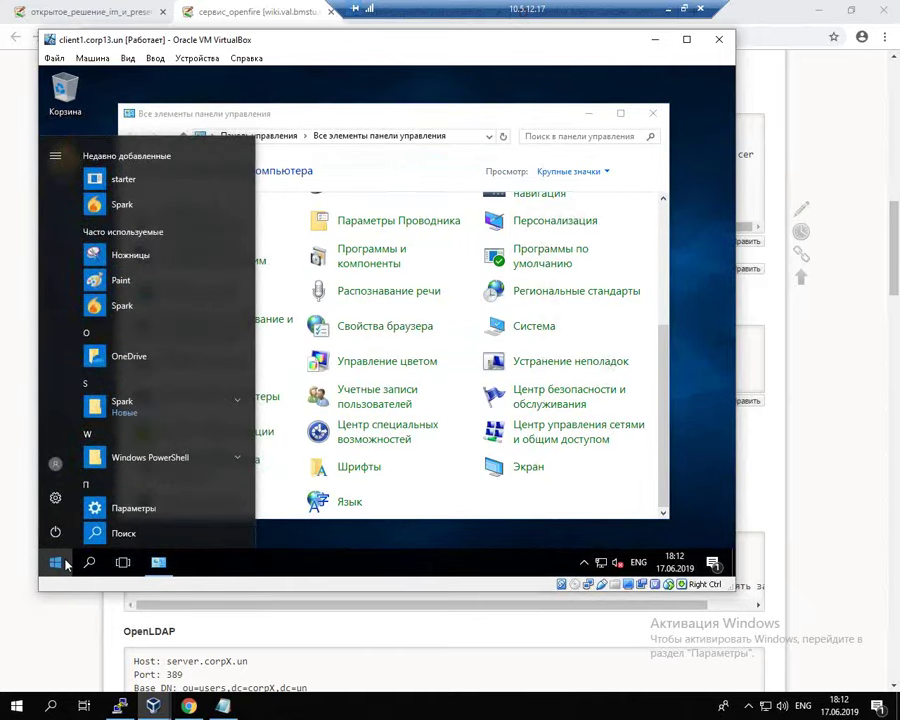
click(340, 535)
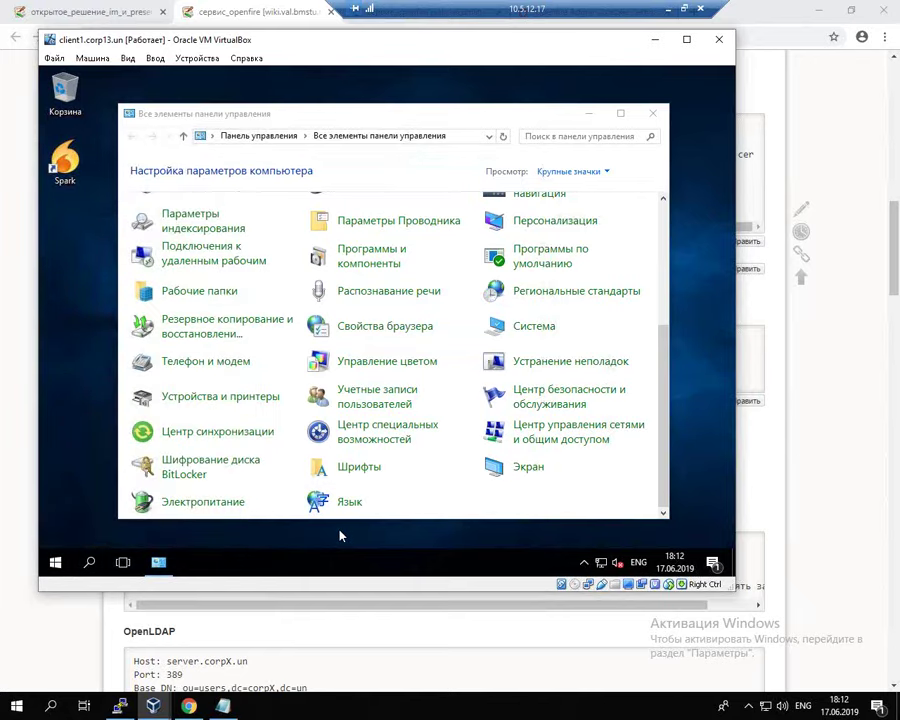
key(super+x)
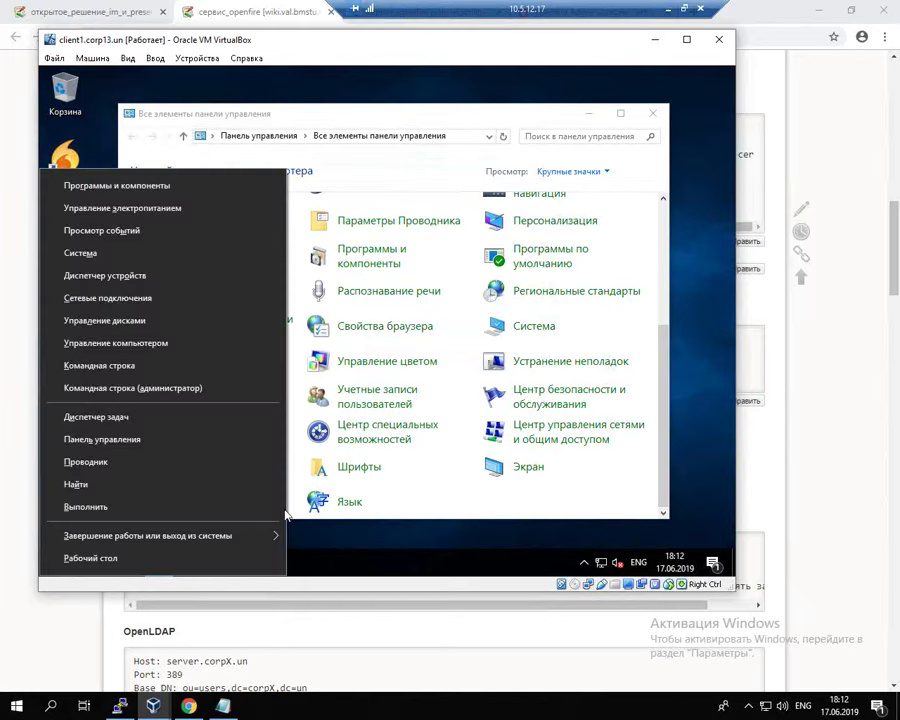
click(137, 394)
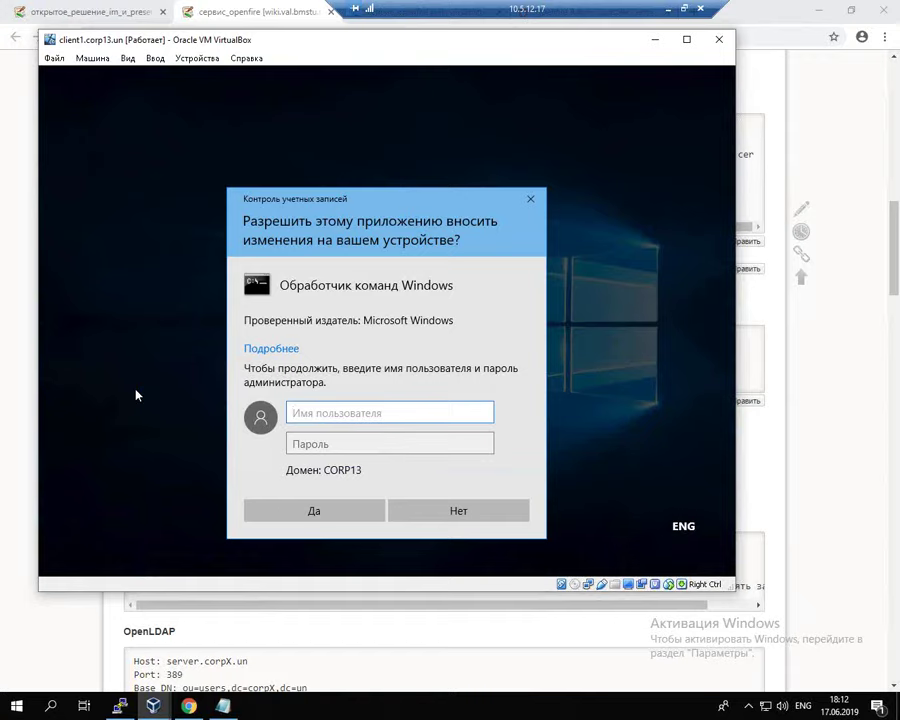
Step: Authenticate with the administrator user name and the account password
text(administr)
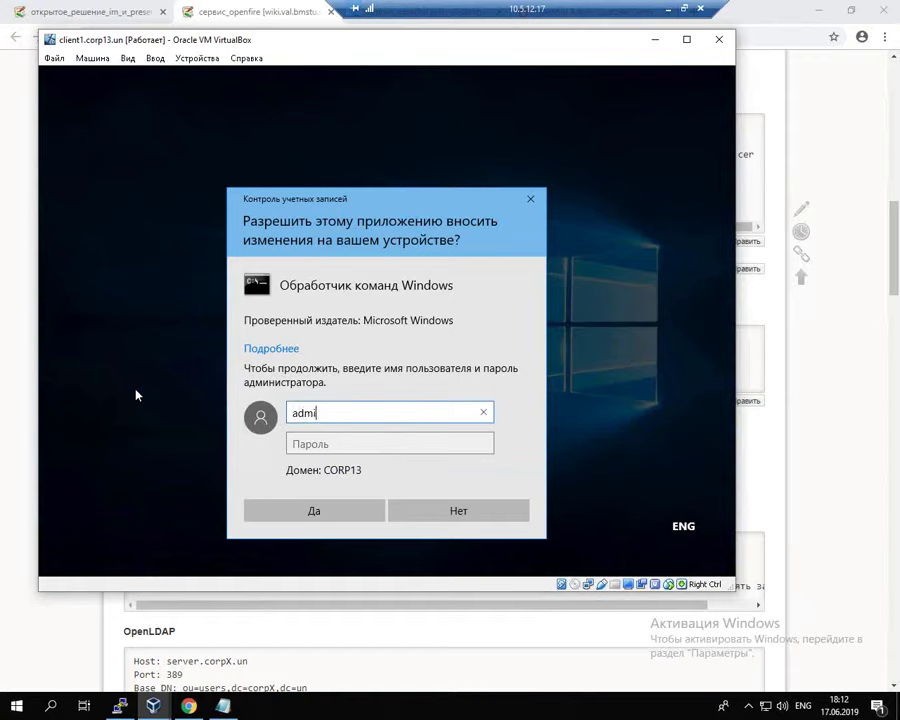
key(BackSpace)
key(BackSpace)
key(BackSpace)
key(BackSpace)
key(BackSpace)
key(BackSpace)
key(BackSpace)
key(BackSpace)
key(BackSpace)
text(administr)
key(BackSpace)
key(BackSpace)
key(BackSpace)
key(BackSpace)
key(BackSpace)
key(BackSpace)
key(BackSpace)
key(BackSpace)
key(BackSpace)
text(administrator)
key(Tab)
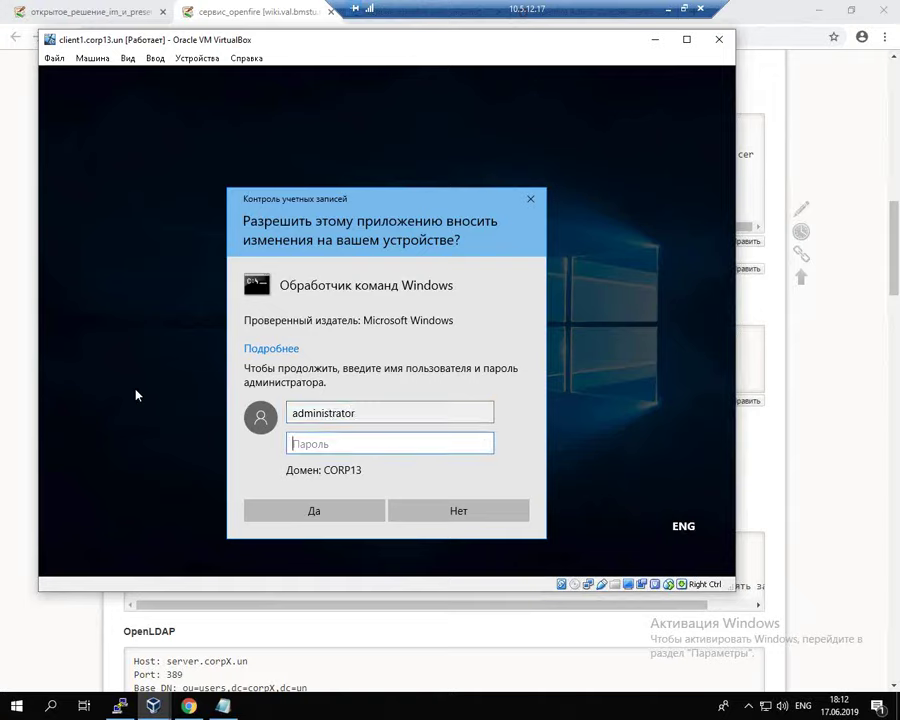
text(P@ssw0rd)
key(Return)
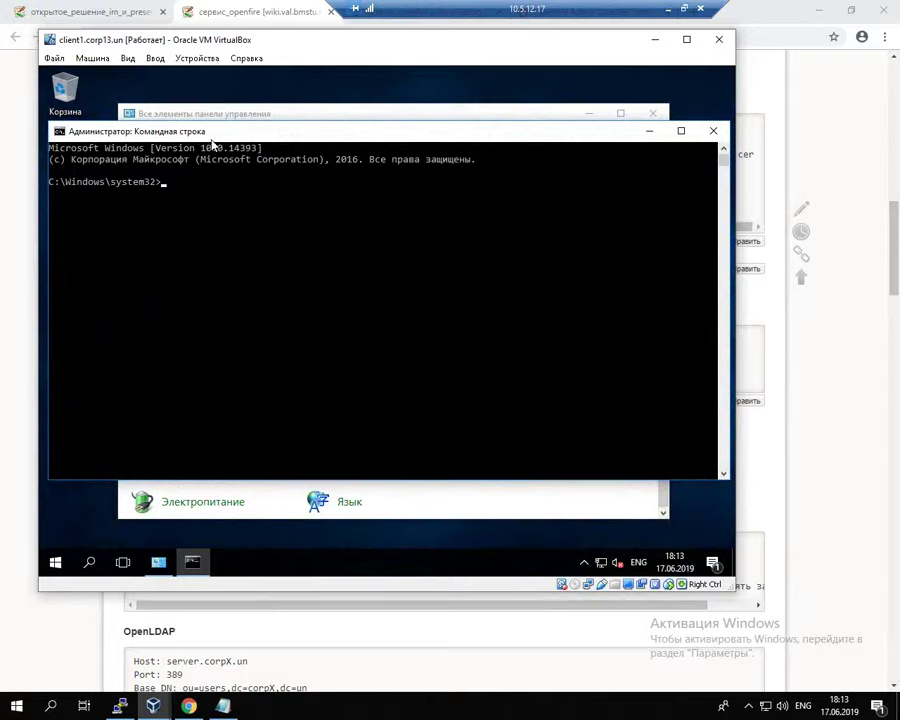
Step: Select and copy the keytool -import command from the wiki's code block
click(18, 452)
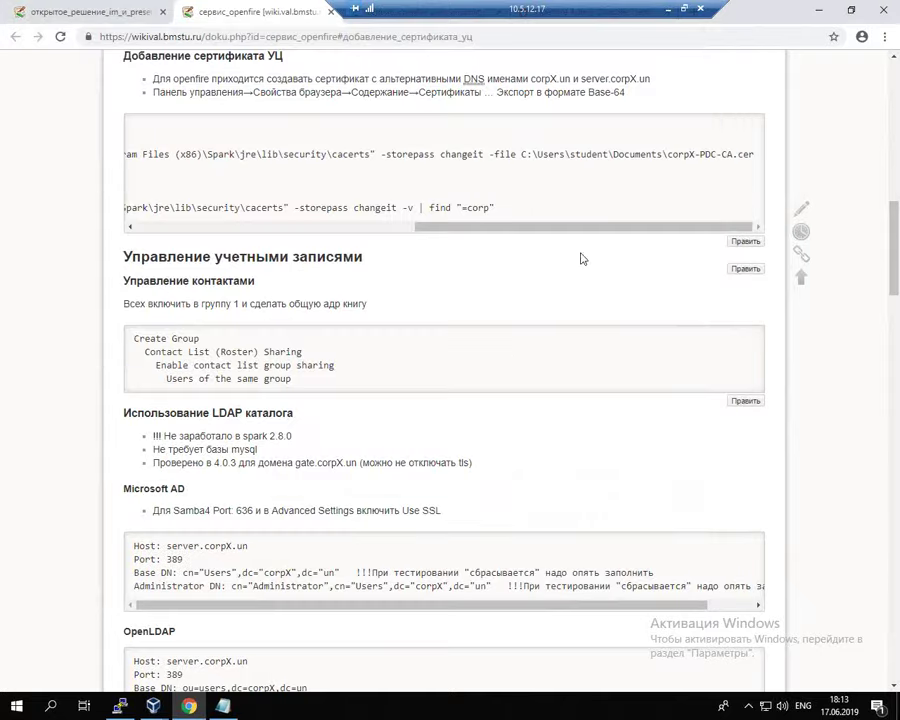
drag(538, 227, 256, 241)
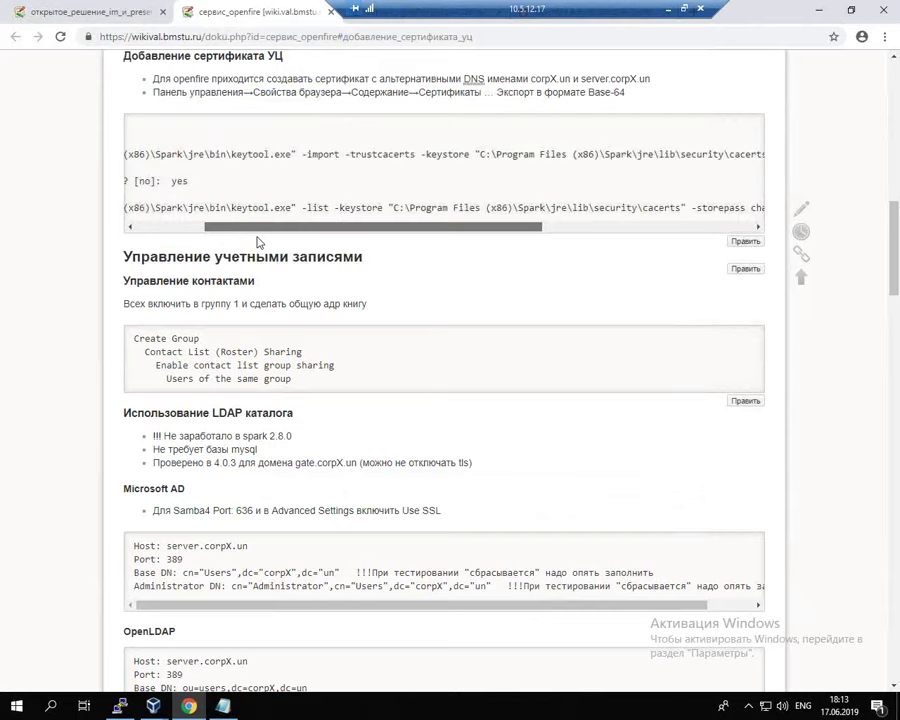
drag(153, 154, 757, 157)
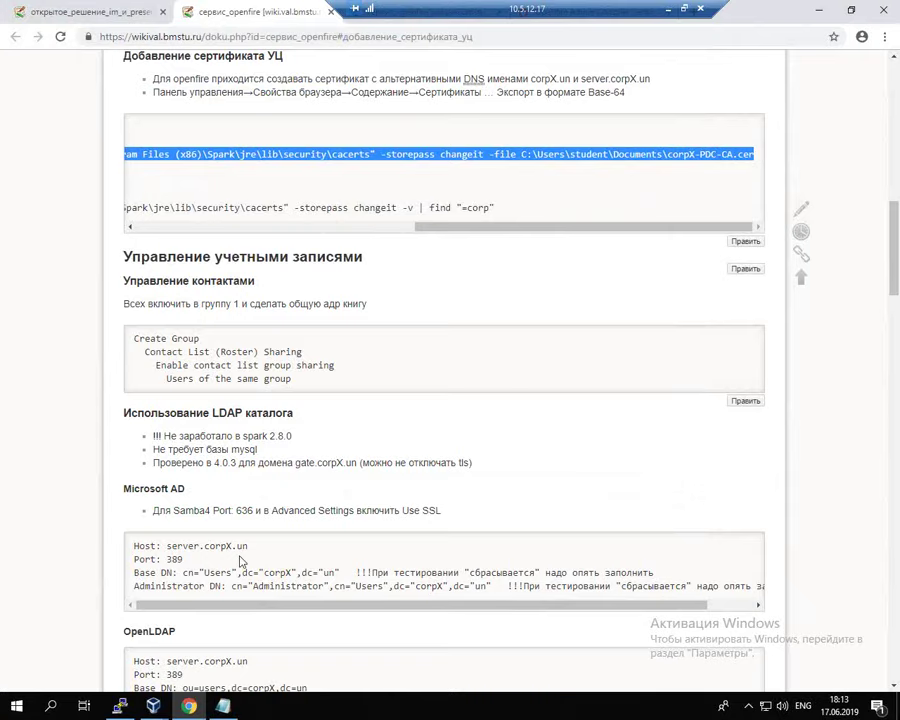
Step: Switch back to the client1 VM's administrator console via the VirtualBox taskbar
click(118, 706)
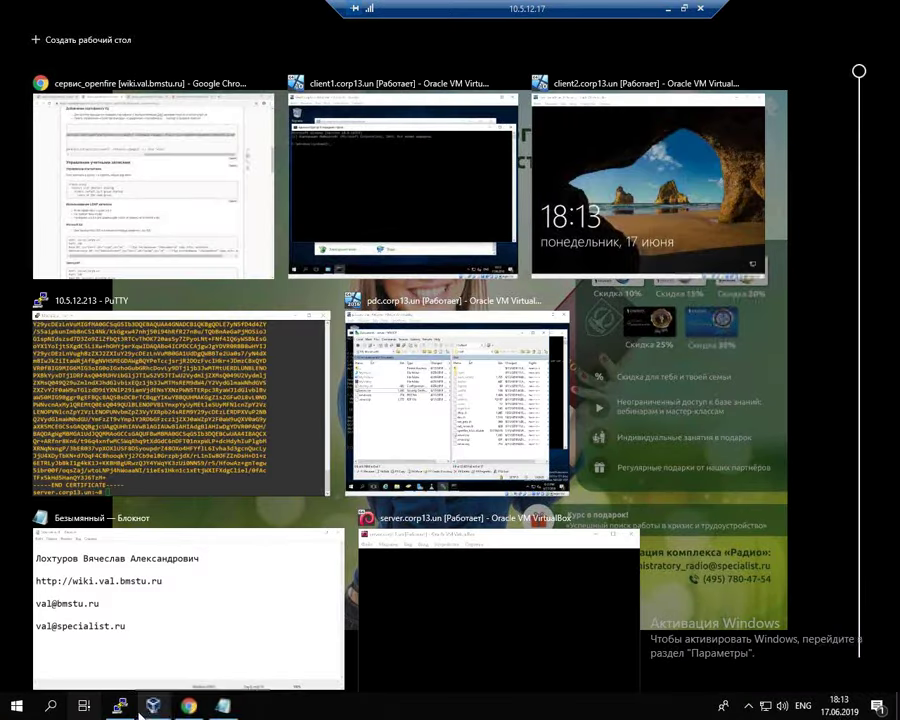
click(153, 706)
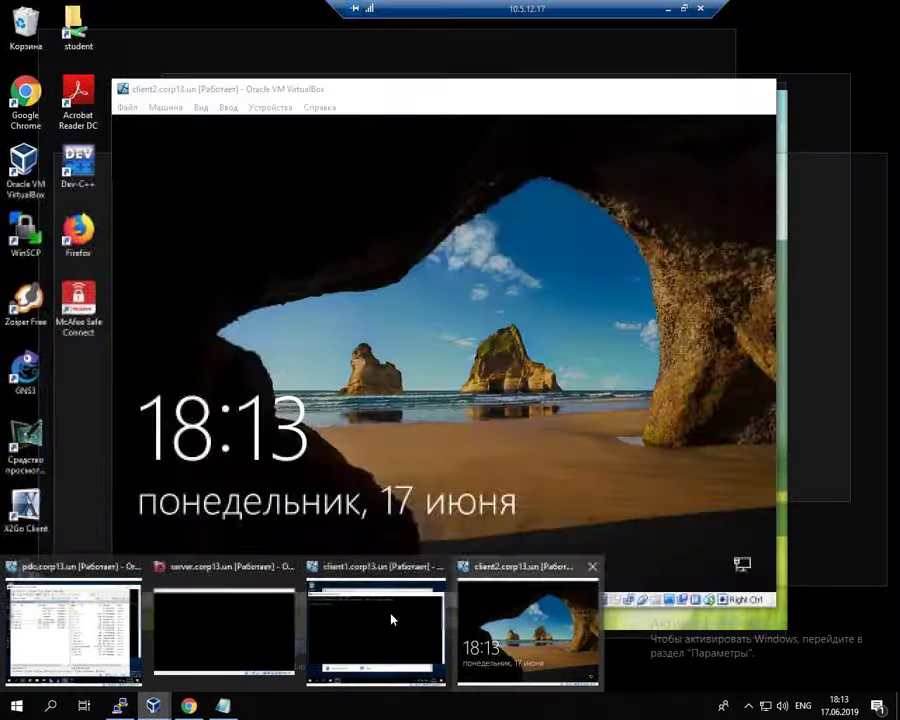
click(390, 625)
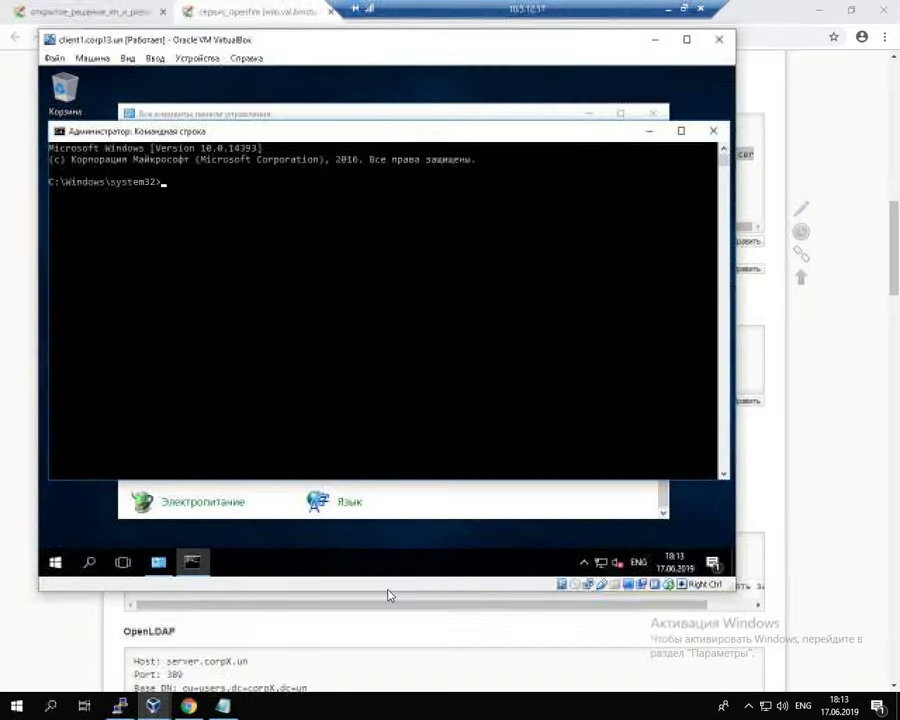
right_click(204, 131)
Step: Paste and run the keytool -import command with corp13 and user folder user1, answering yes
click(338, 248)
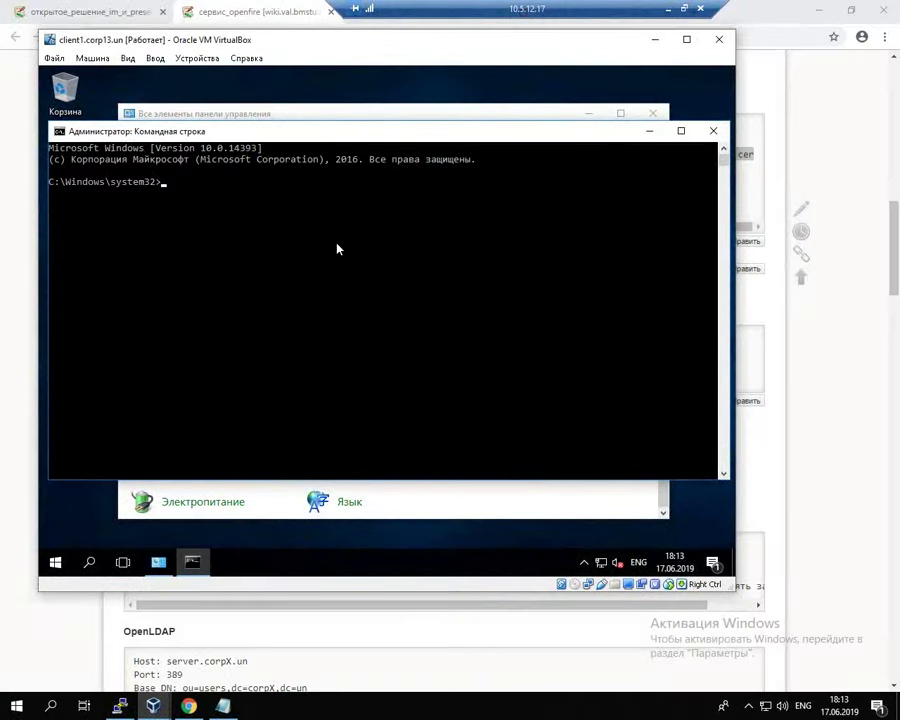
right_click(338, 249)
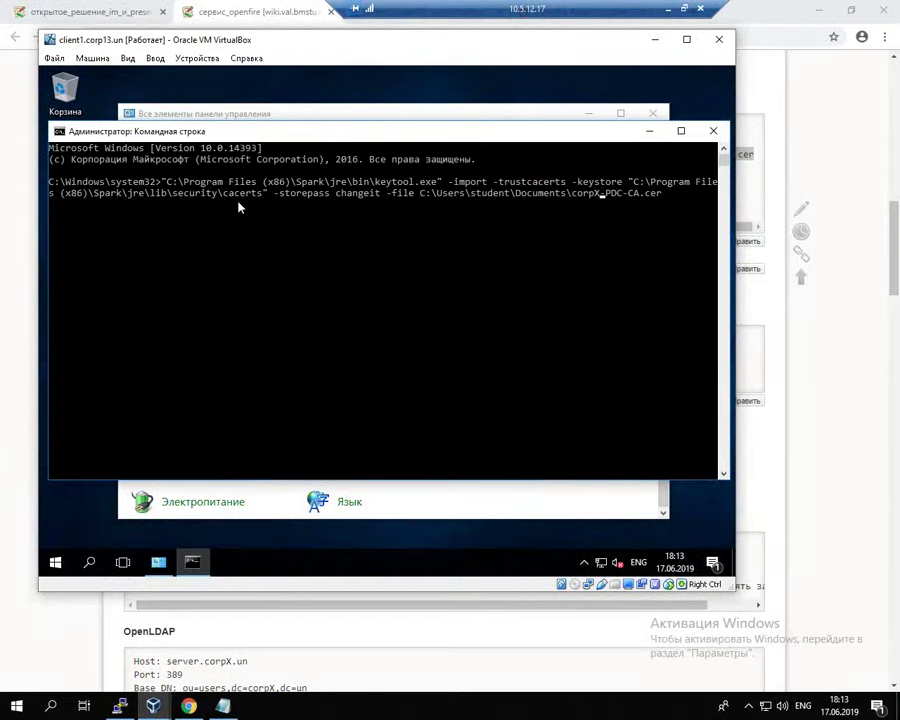
key(BackSpace)
text(13)
key(Left)
key(Left)
key(Left)
key(Left)
key(Left)
key(Left)
key(Left)
key(Left)
key(Left)
key(Left)
key(Left)
key(Left)
key(Left)
key(Left)
key(Left)
key(Left)
key(Left)
key(BackSpace)
key(BackSpace)
key(BackSpace)
key(BackSpace)
key(BackSpace)
key(BackSpace)
key(BackSpace)
text(user1)
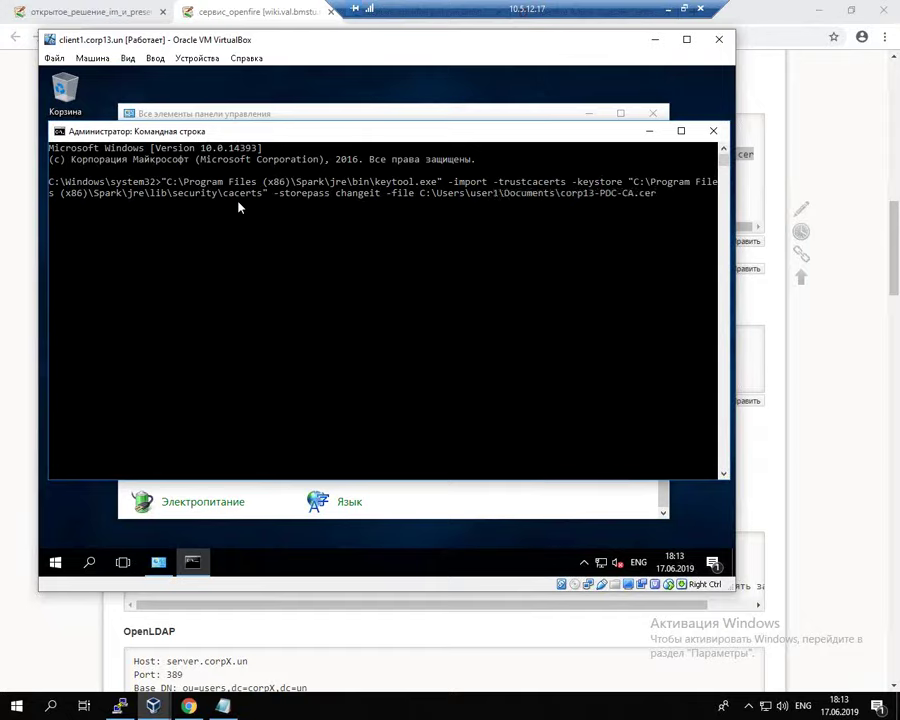
key(Return)
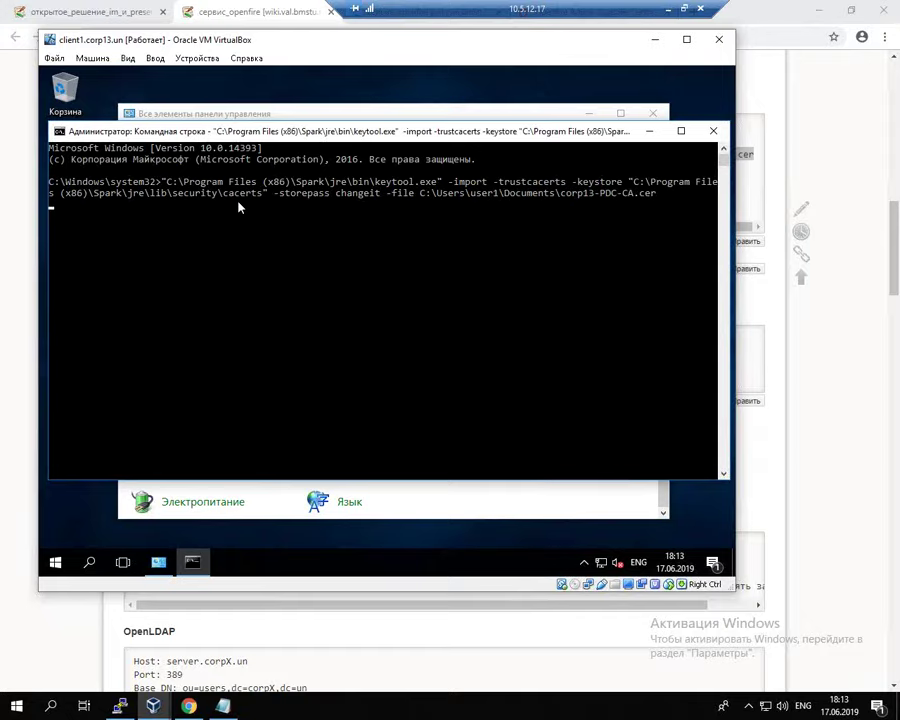
text(yes)
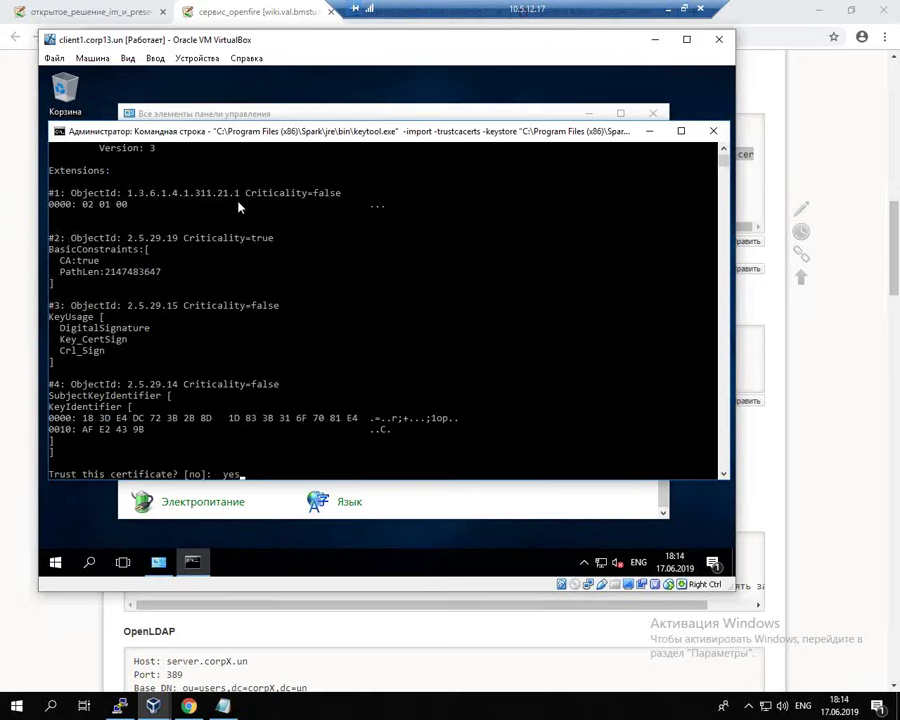
key(Return)
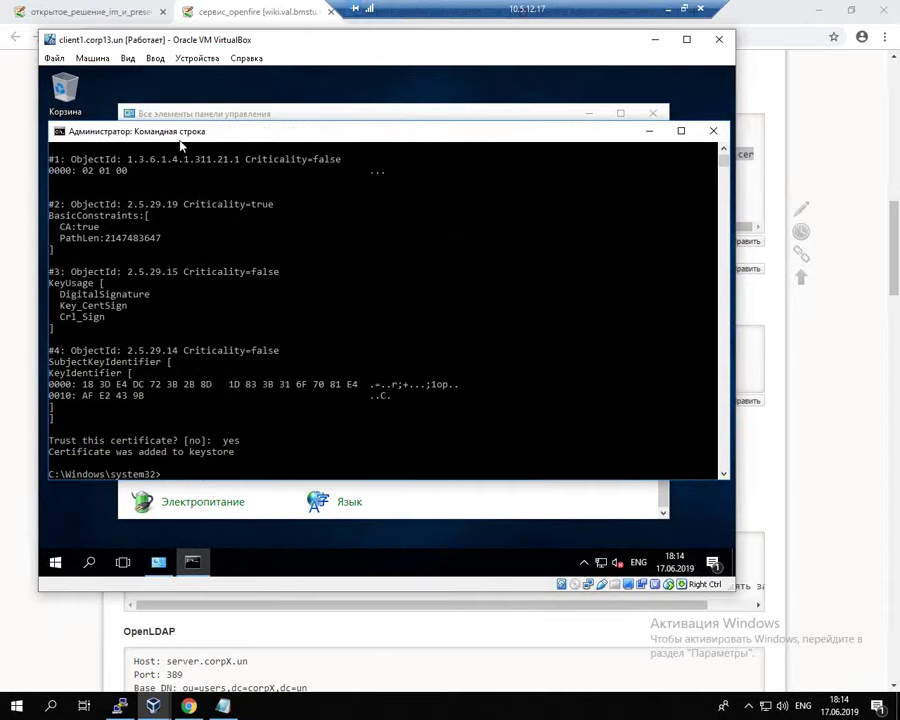
Step: Launch Spark, check the advanced settings and sign in with the password
click(66, 160)
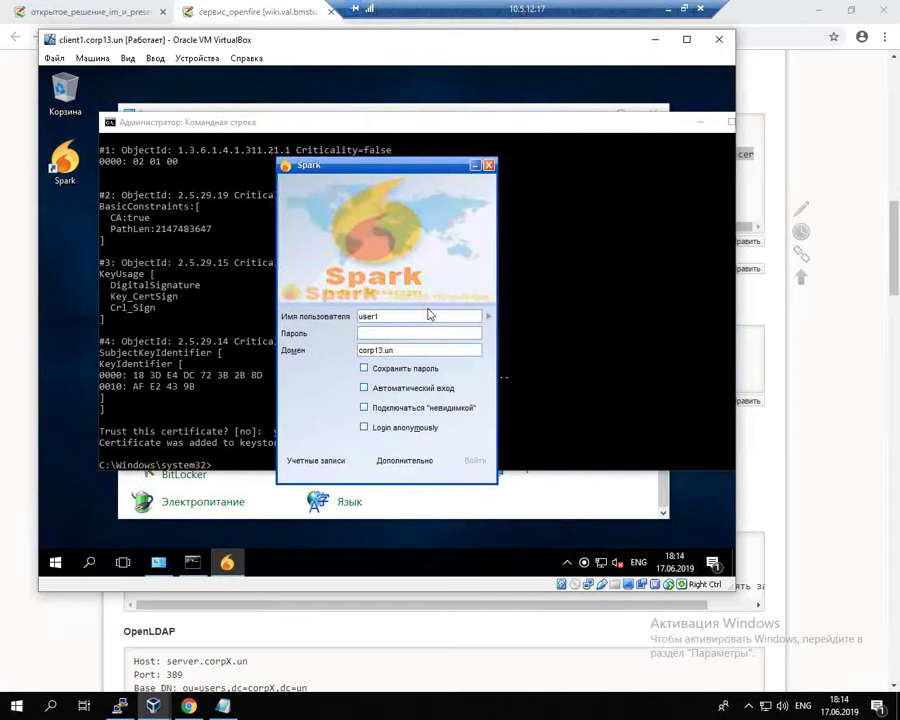
click(405, 460)
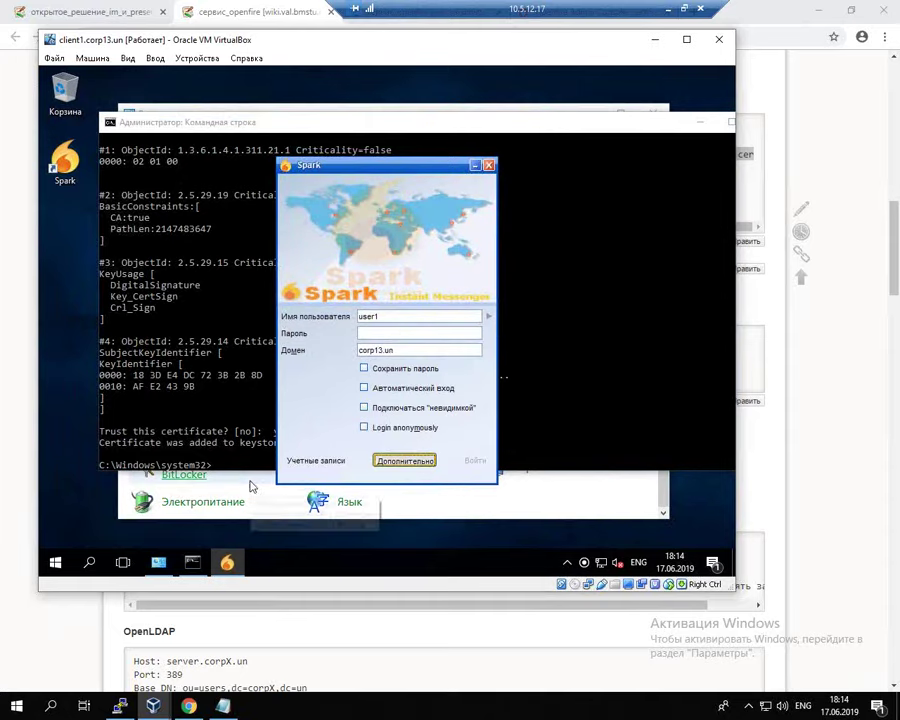
click(313, 497)
click(392, 336)
text(Pa$$w0rd)
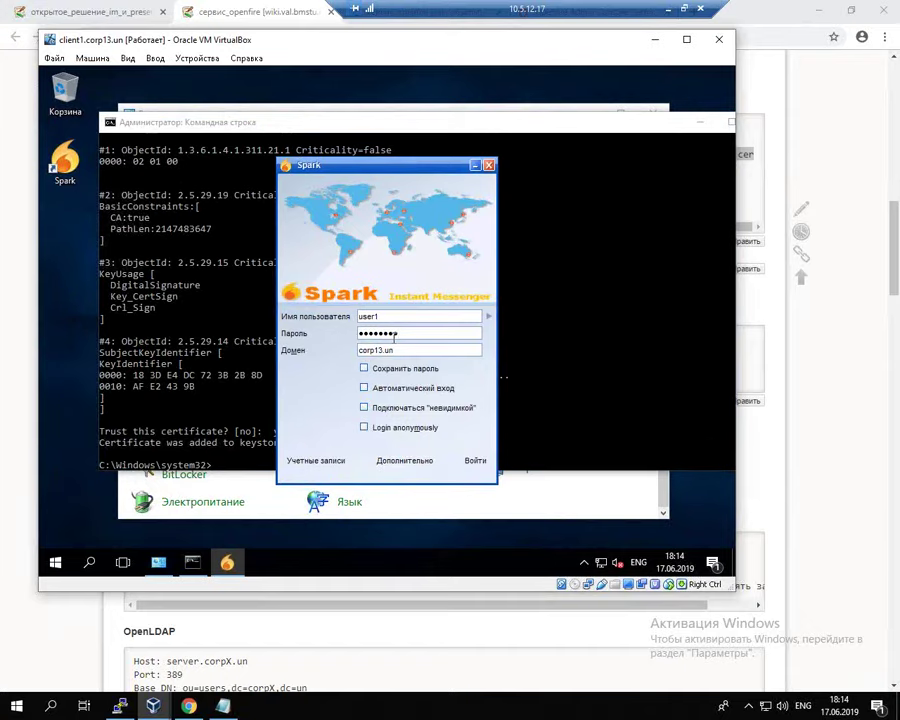
click(474, 460)
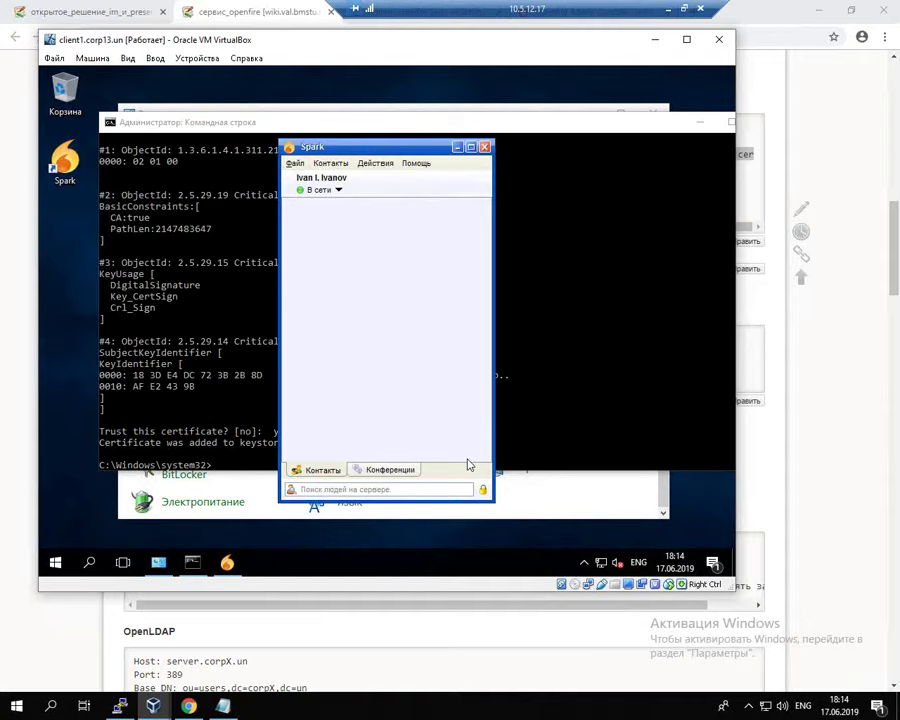
Step: Reposition the Spark window and exit Spark from the File menu
drag(394, 151, 400, 142)
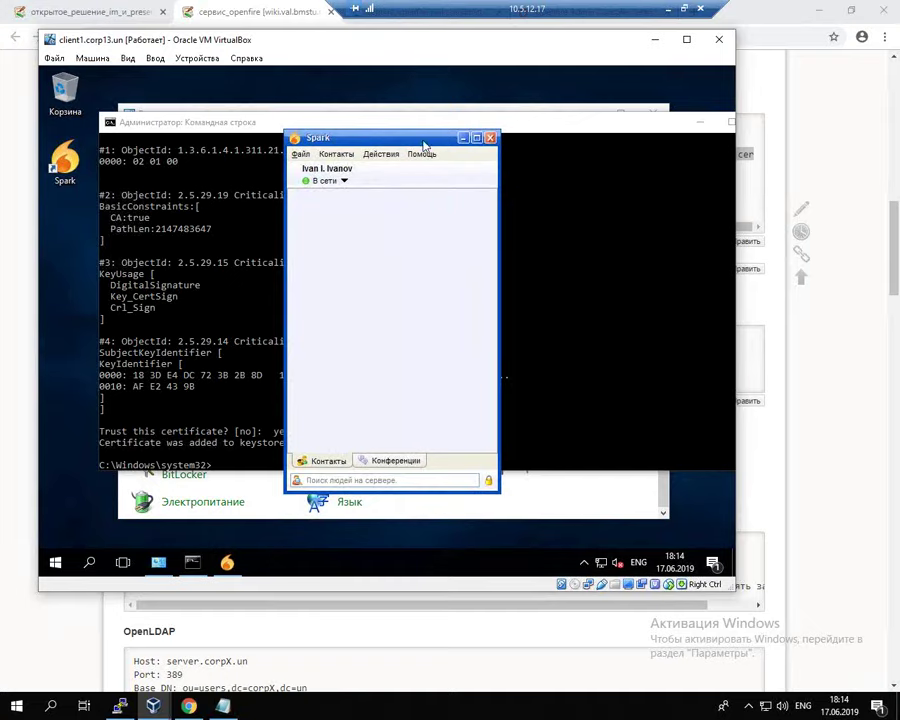
drag(418, 138, 396, 140)
click(277, 157)
click(324, 259)
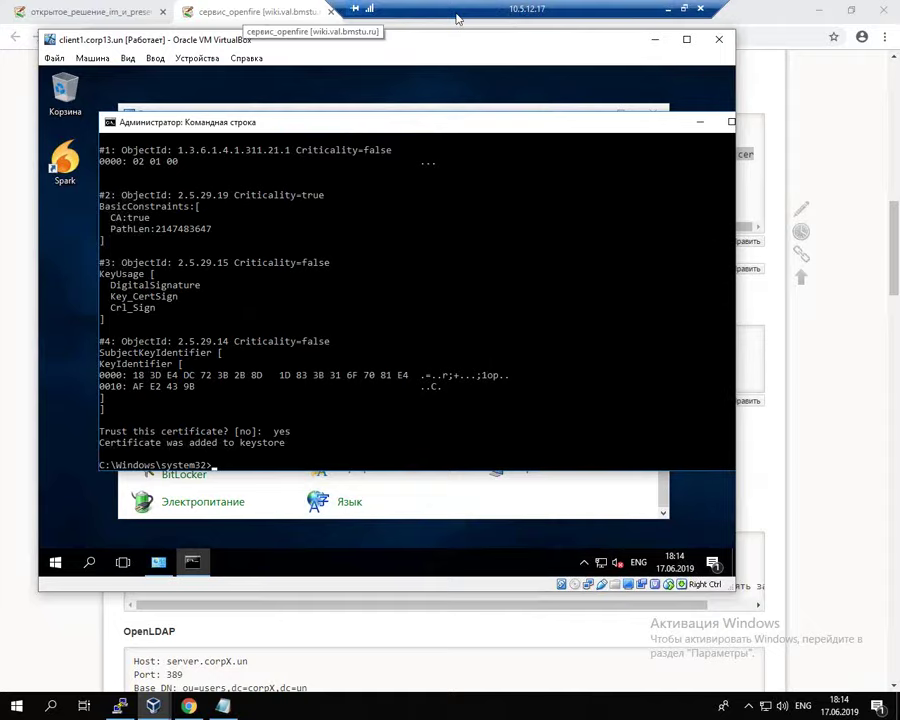
Step: Highlight the Step 2 DNS SRV record and Step 3 Windows CA headings on the IM and Presence page
click(85, 12)
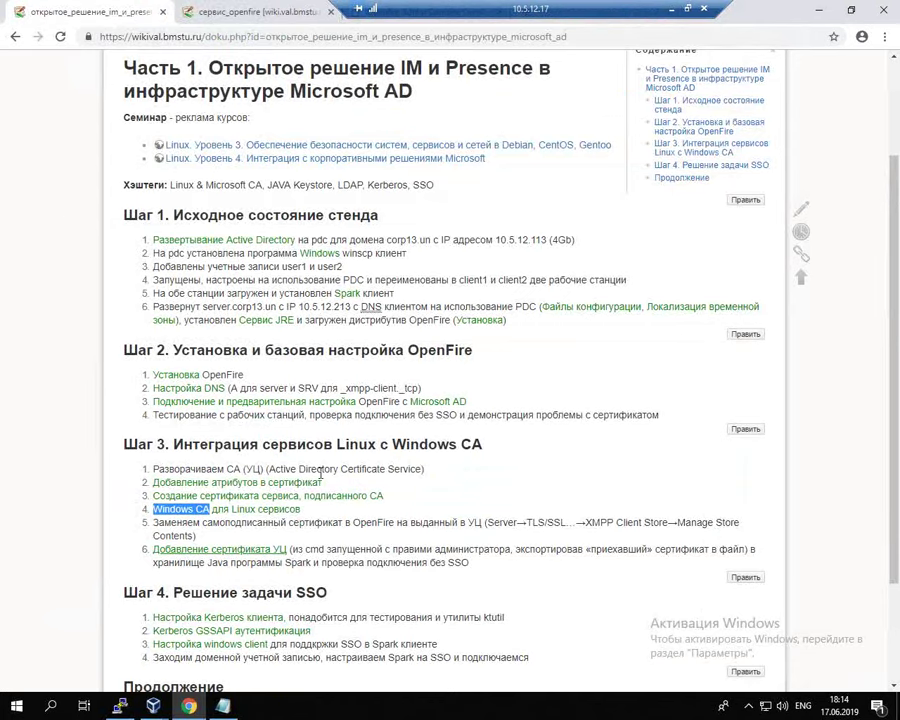
drag(155, 350, 481, 360)
drag(273, 388, 396, 388)
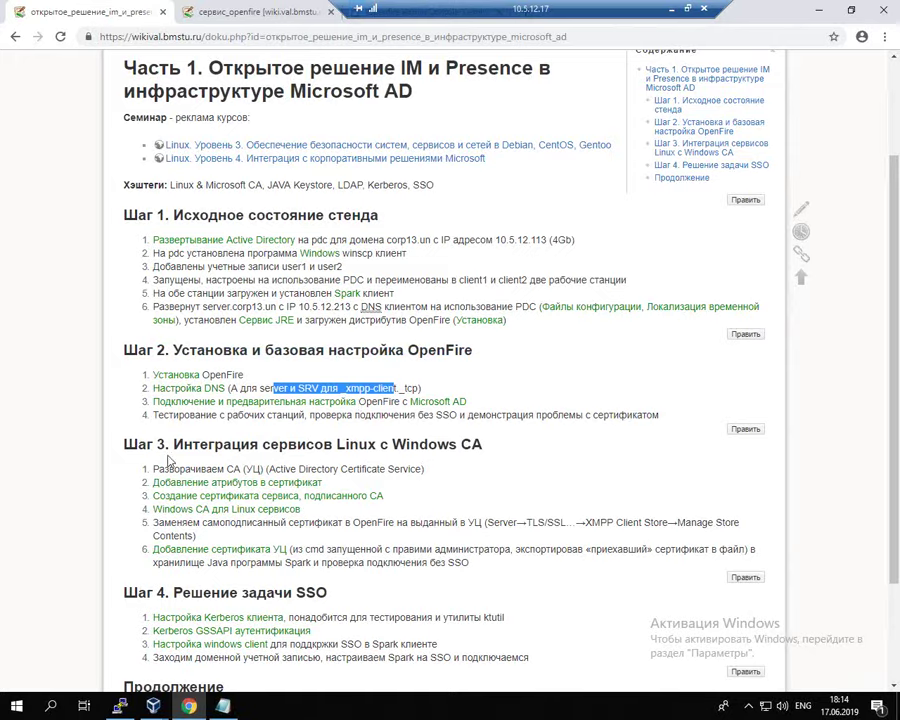
drag(152, 443, 343, 444)
click(391, 450)
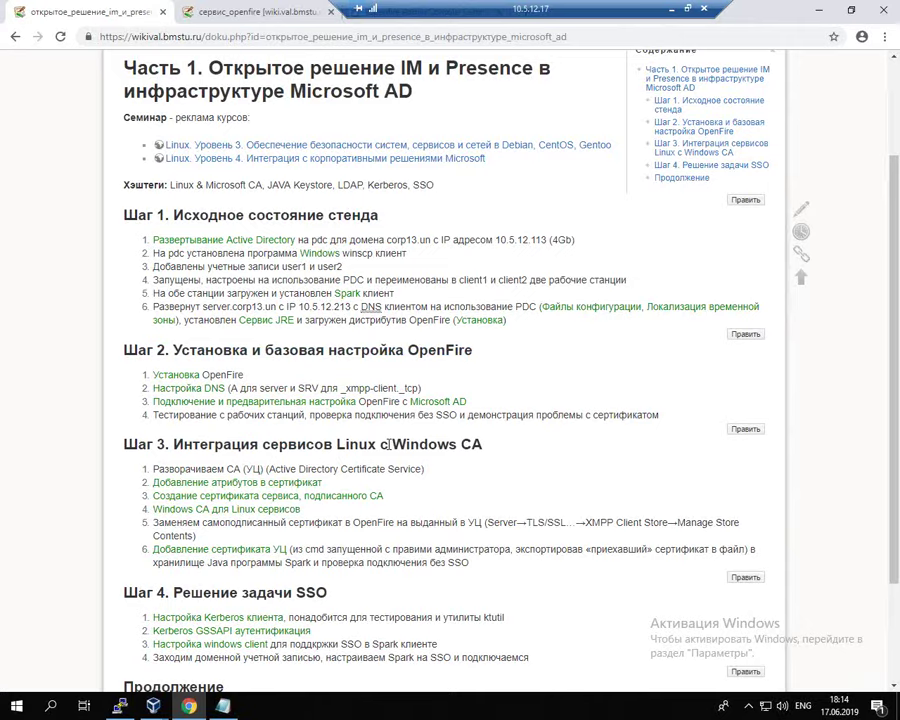
drag(437, 444, 500, 450)
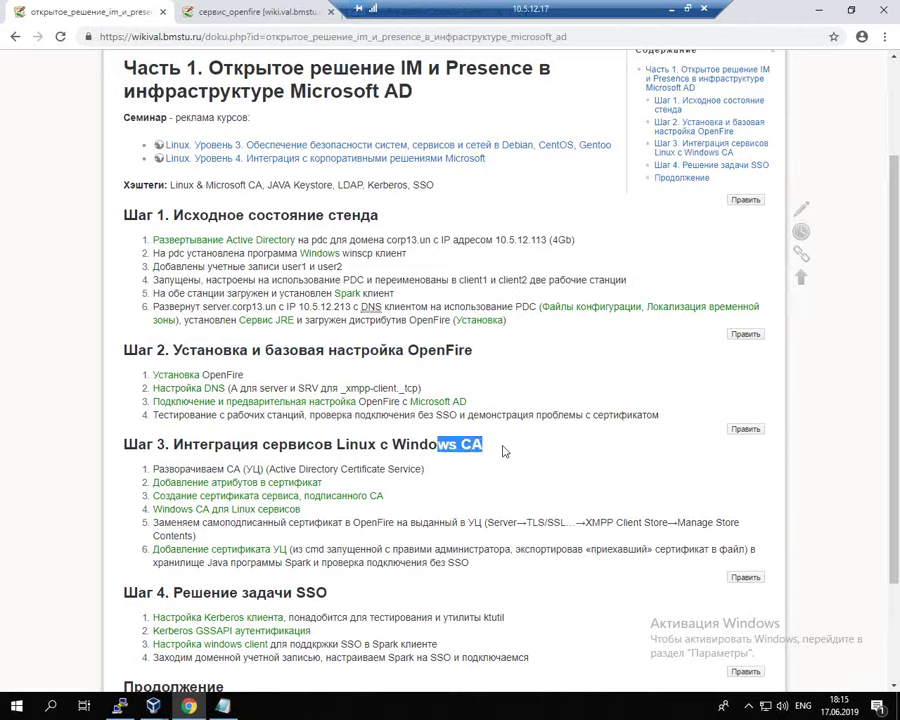
scroll(420, 522, down, 3)
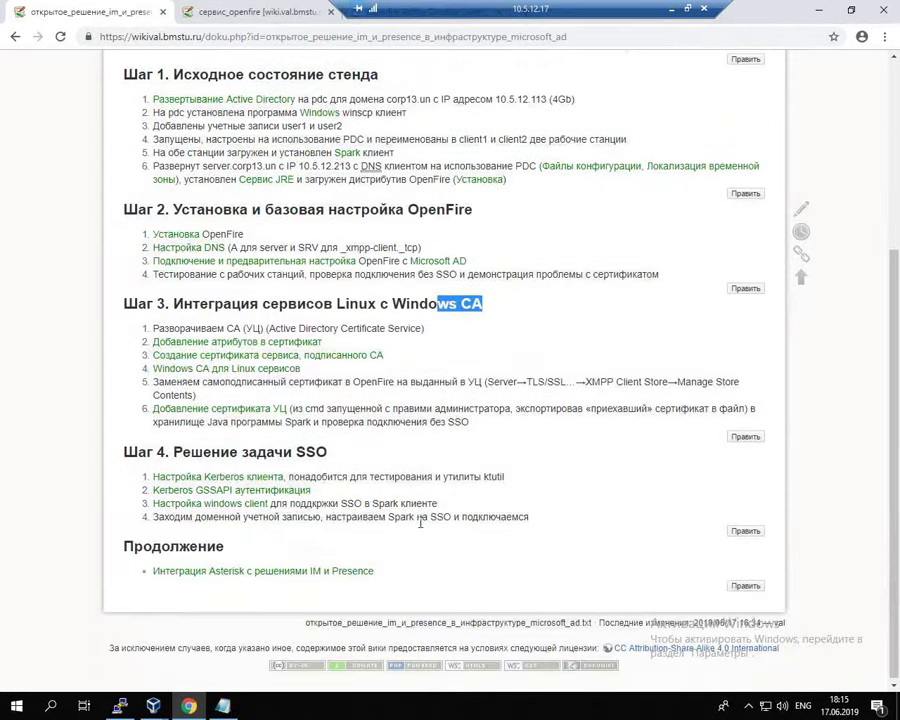
scroll(420, 522, up, 4)
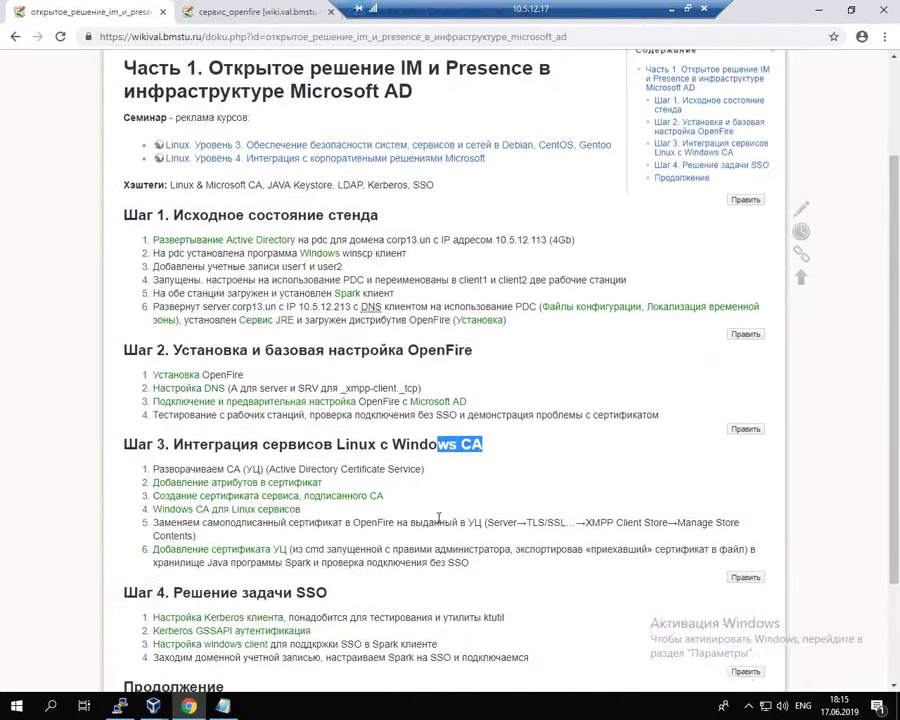
scroll(383, 587, down, 3)
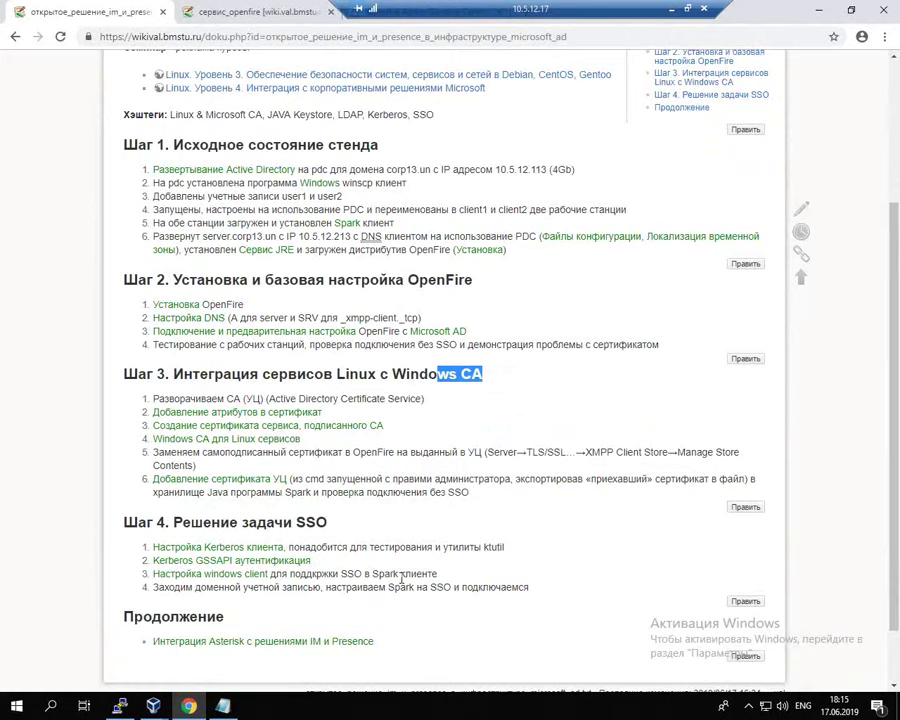
click(555, 594)
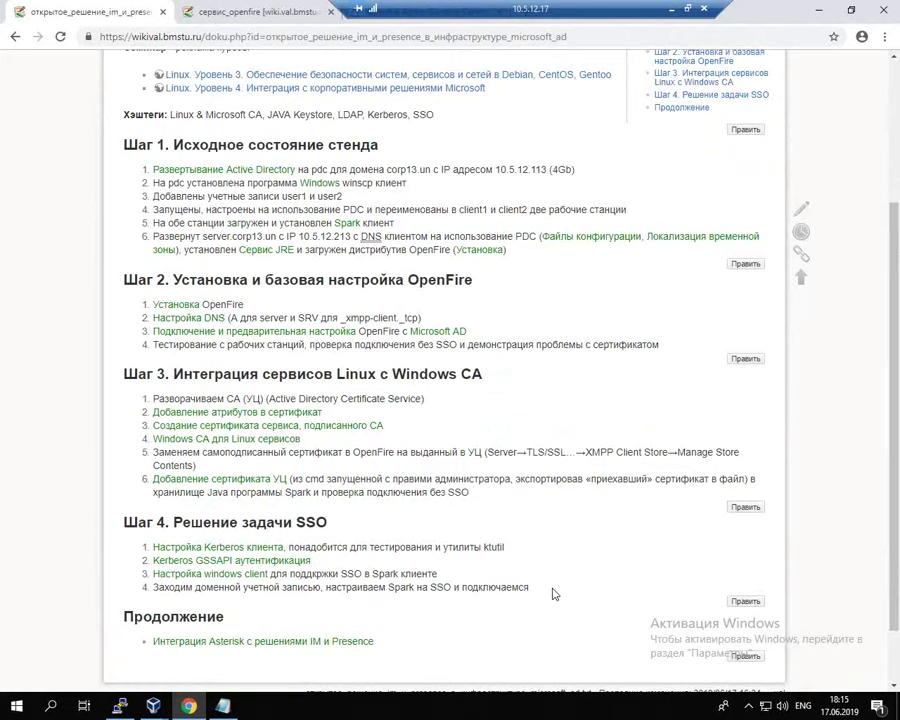
scroll(555, 594, up, 4)
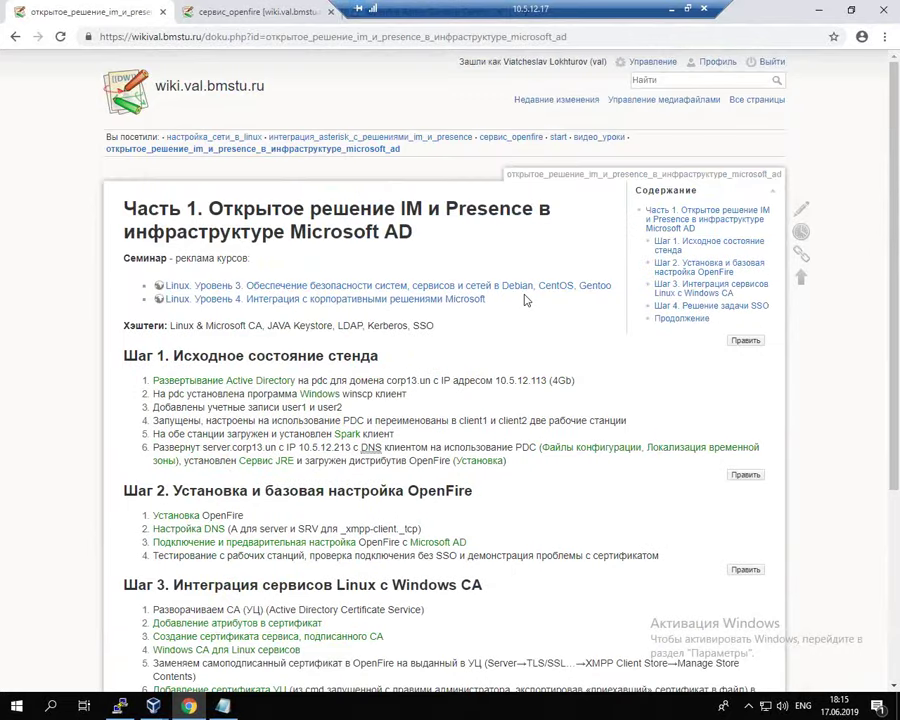
Step: Highlight the seminar title, the LDAP, Kerberos and SSO hashtags, and the Spark SSO step 4
drag(521, 300, 247, 299)
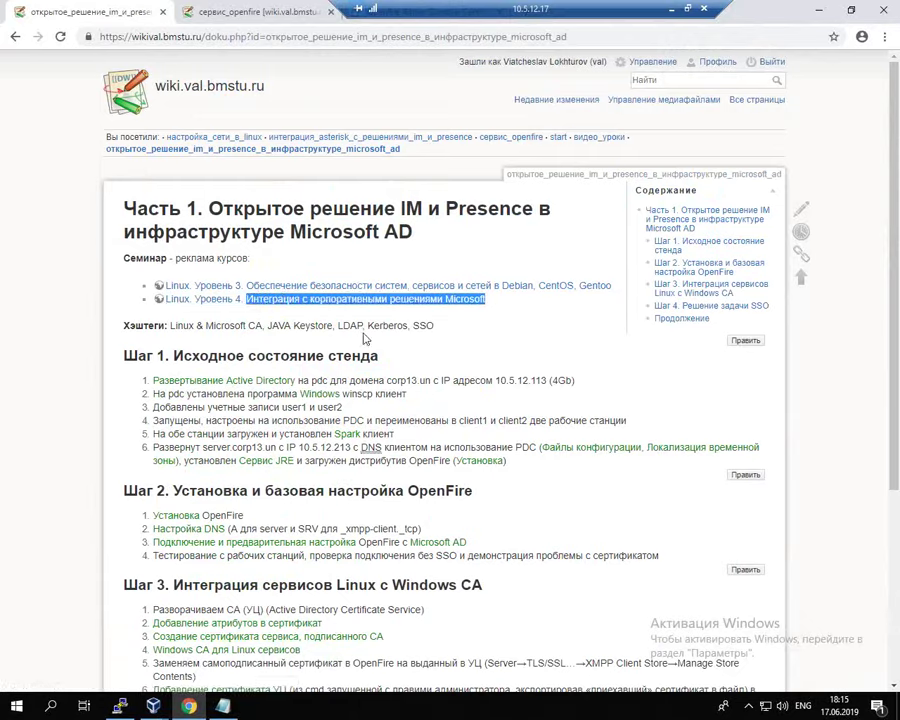
double_click(385, 326)
double_click(422, 326)
drag(350, 326, 338, 326)
shift+click(380, 326)
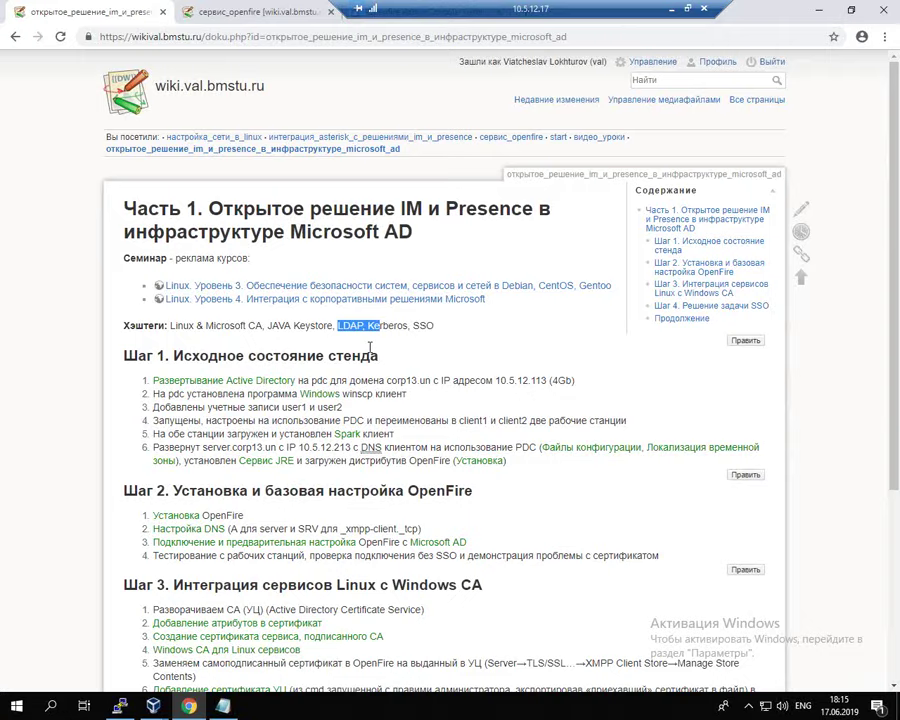
click(610, 540)
scroll(612, 530, down, 3)
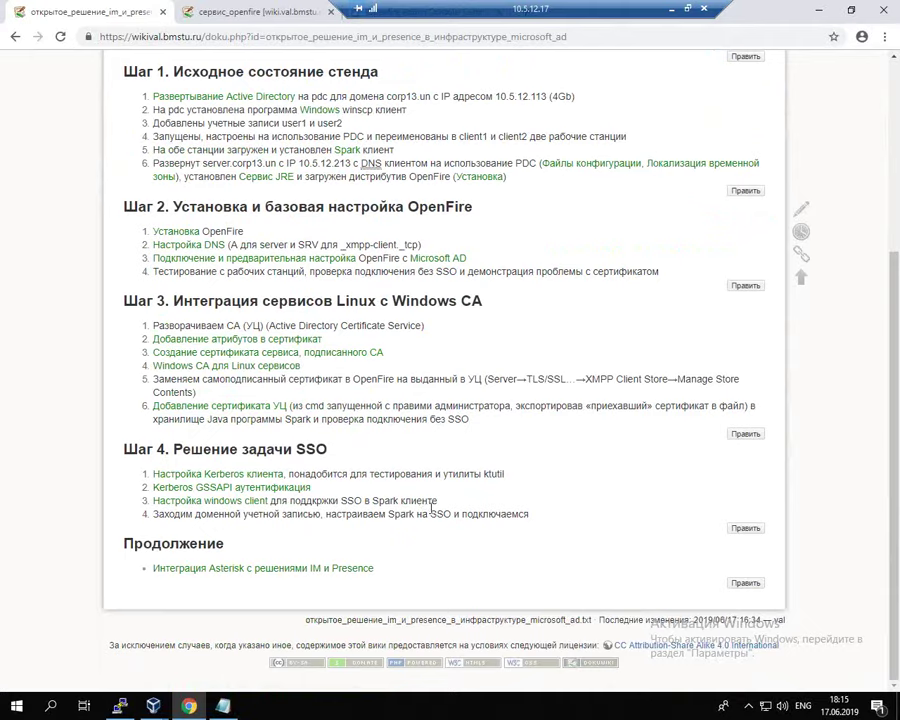
drag(423, 514, 152, 514)
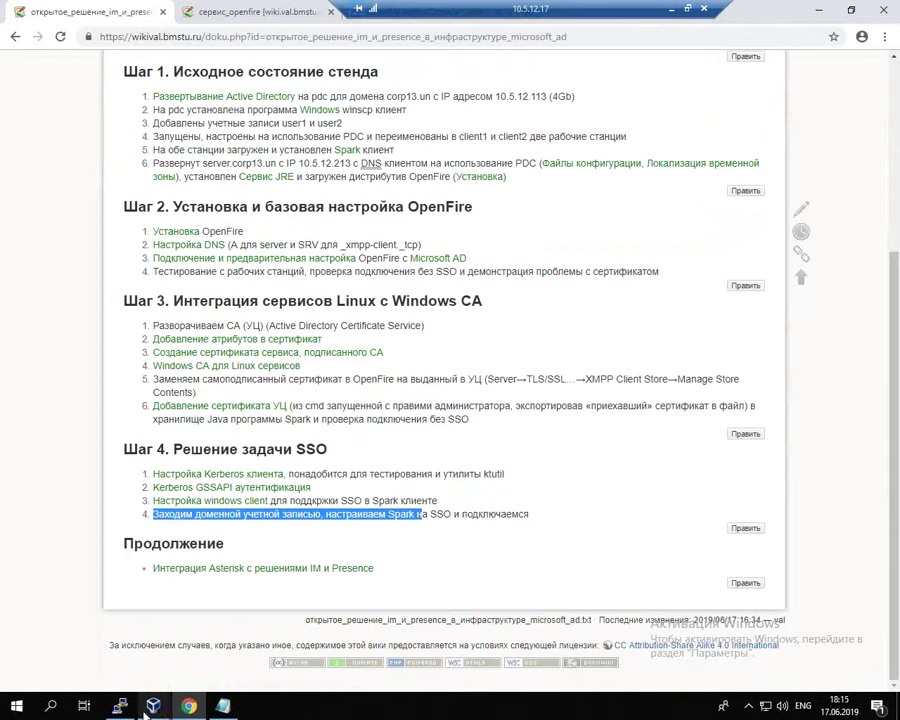
Step: Bring the client1 VM forward and minimize its command prompt
mouse_move(155, 710)
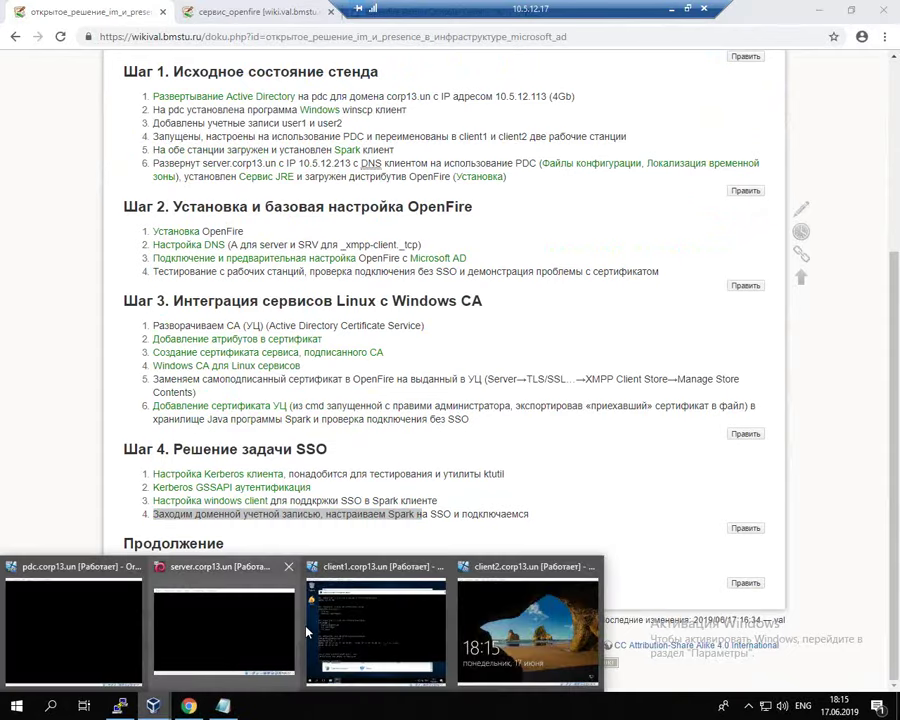
click(340, 634)
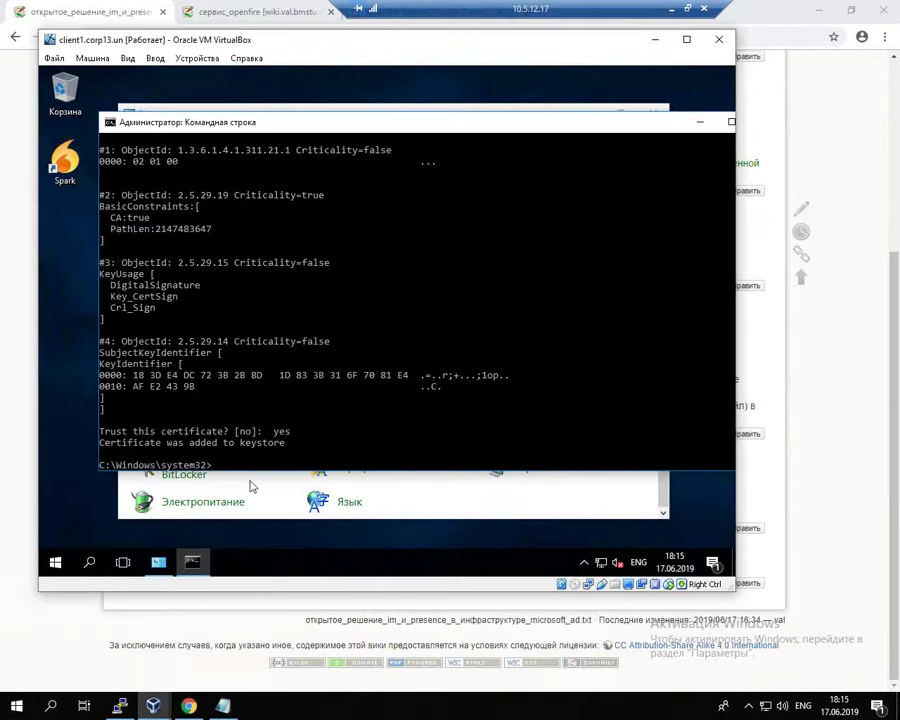
drag(500, 132, 470, 126)
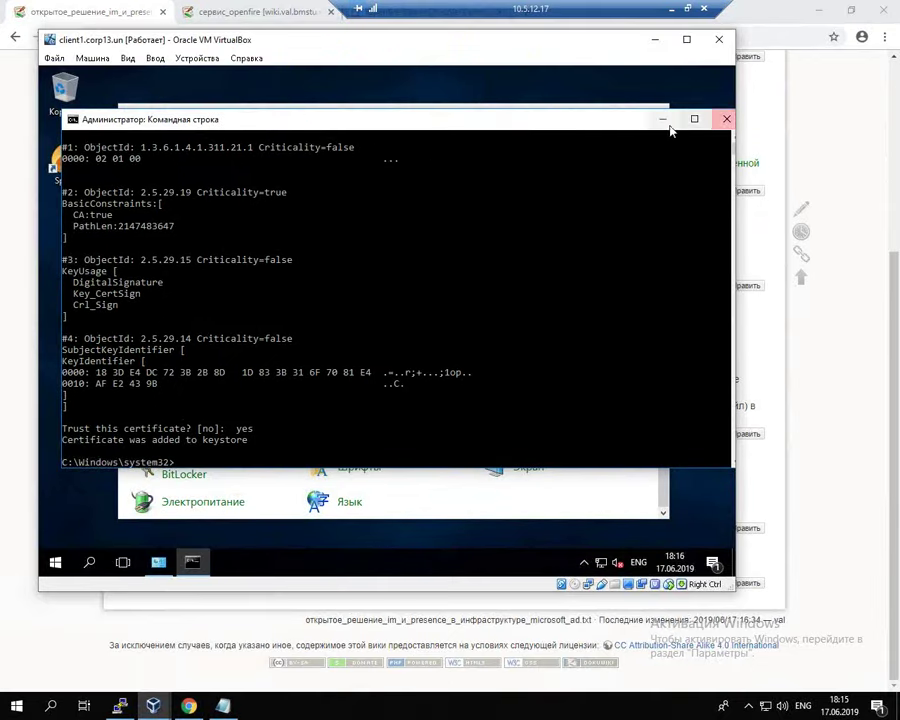
key(super+Down)
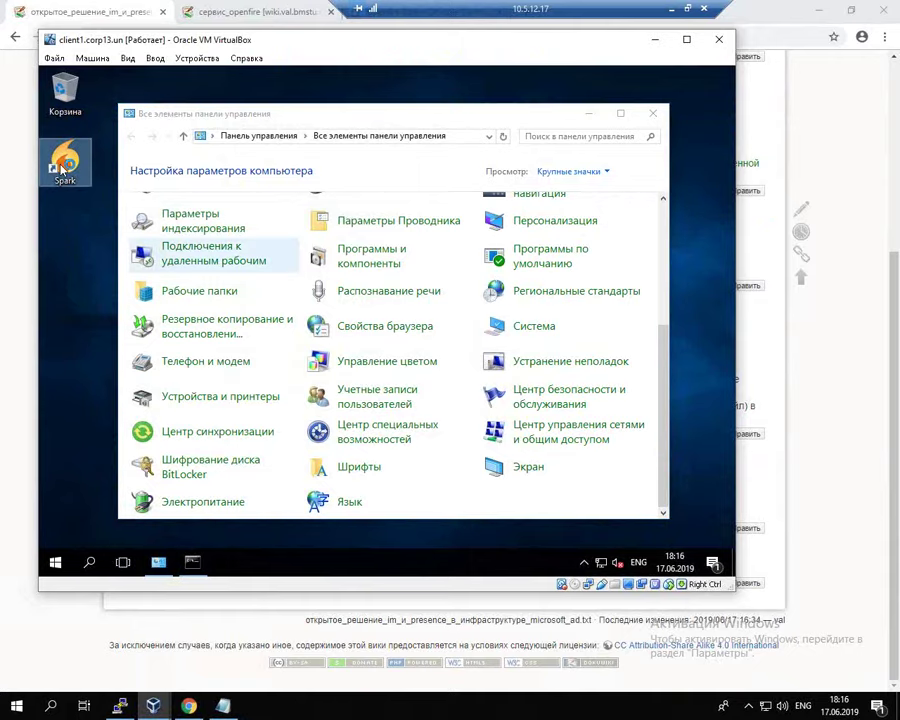
Step: Launch Spark, clear the typed password, close its login window and minimize Control Panel
click(60, 172)
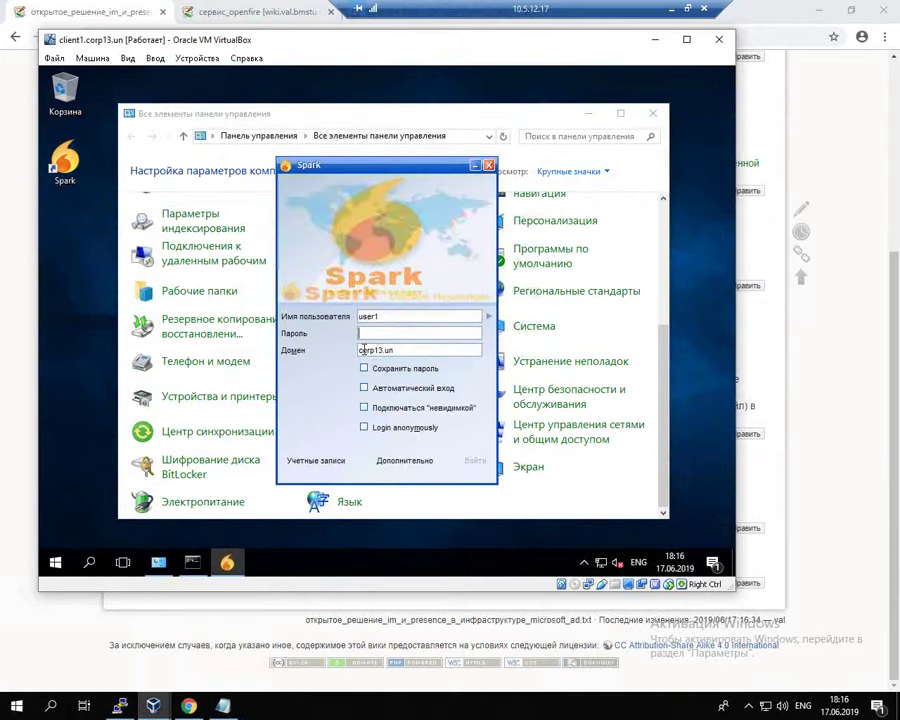
text(12345678)
drag(390, 333, 358, 341)
key(BackSpace)
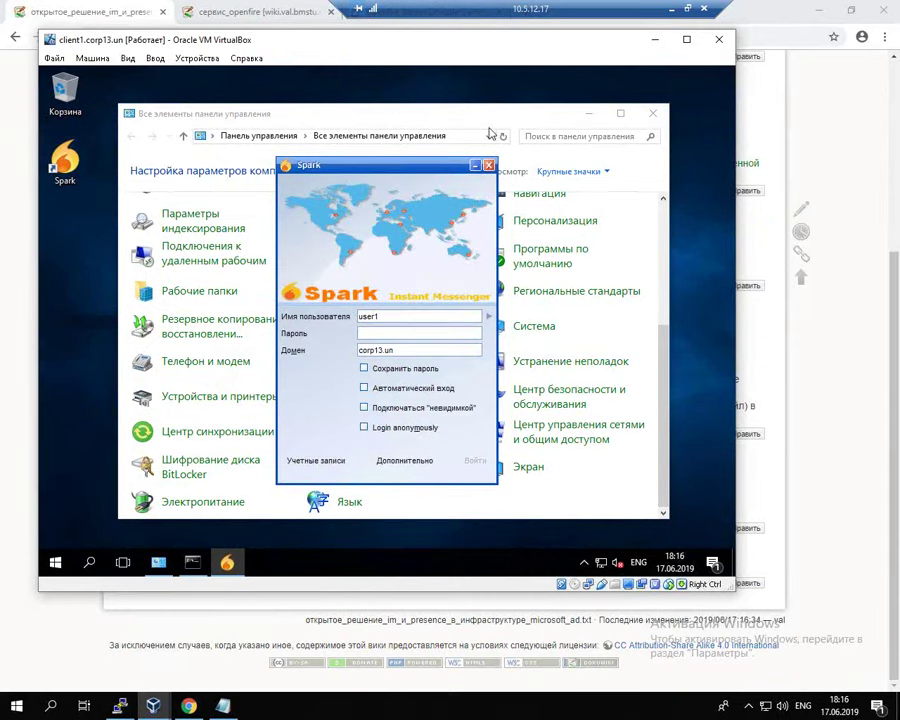
mouse_move(440, 175)
mouse_down()
mouse_move(414, 185)
mouse_move(418, 195)
mouse_move(449, 170)
mouse_up()
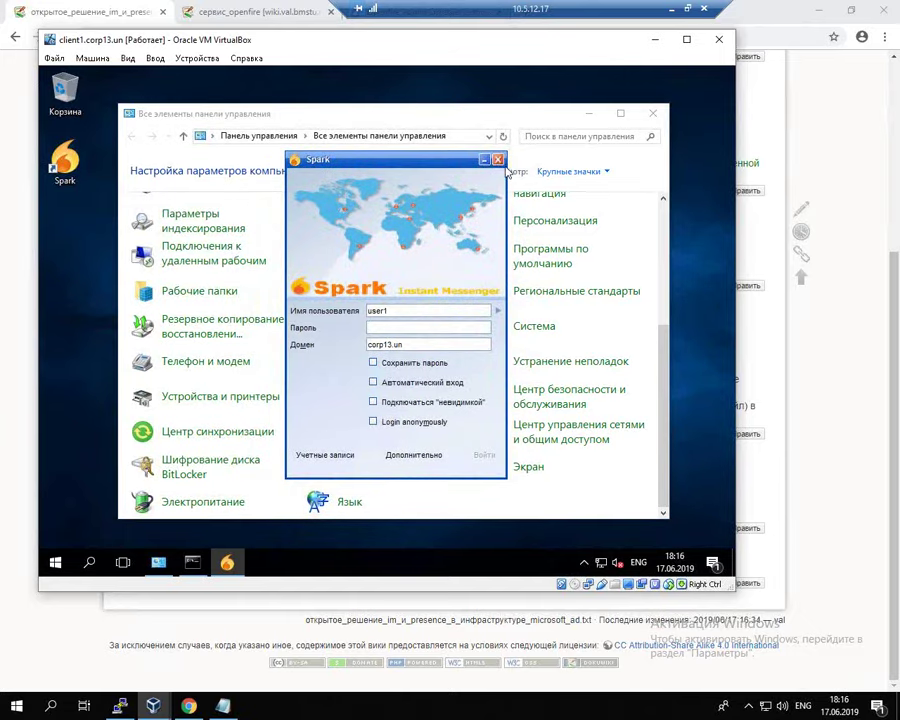
click(497, 159)
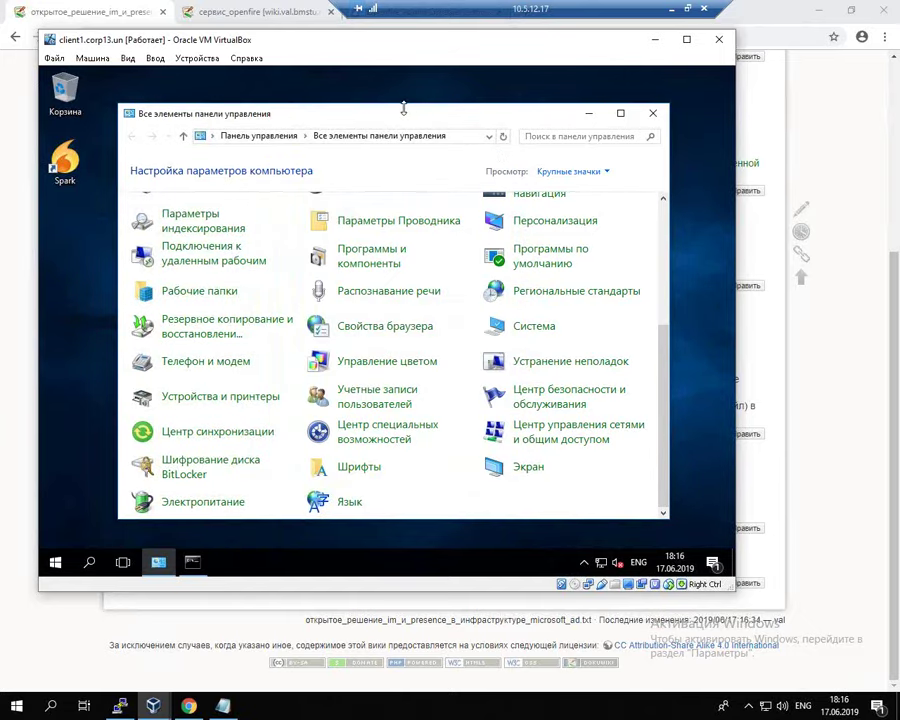
click(588, 113)
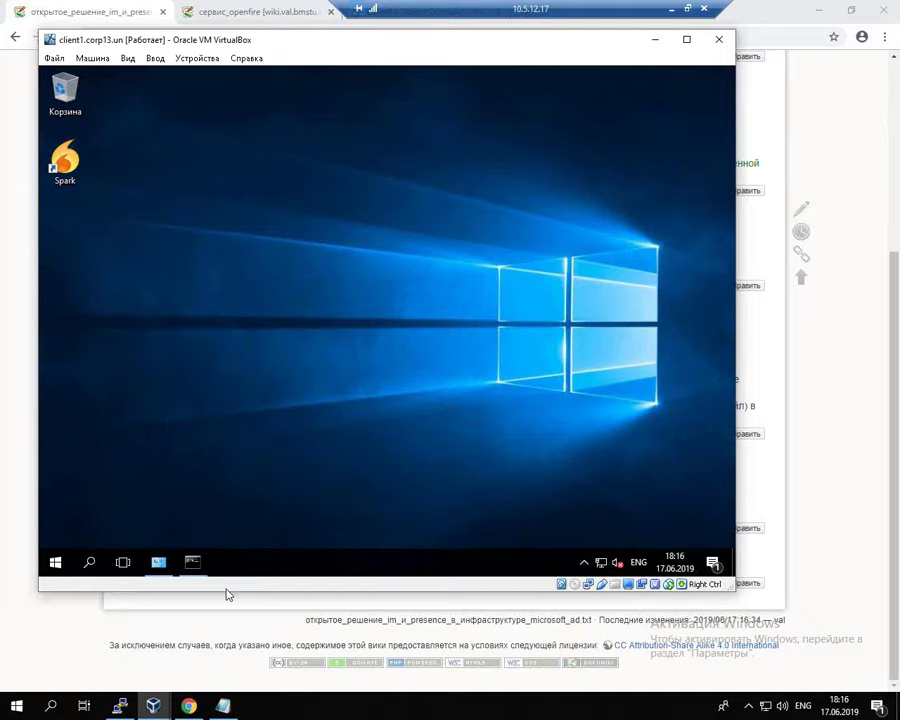
Step: Move the client1 VM window aside and scroll the wiki page to the Kerberos client link
drag(353, 45, 395, 48)
click(58, 270)
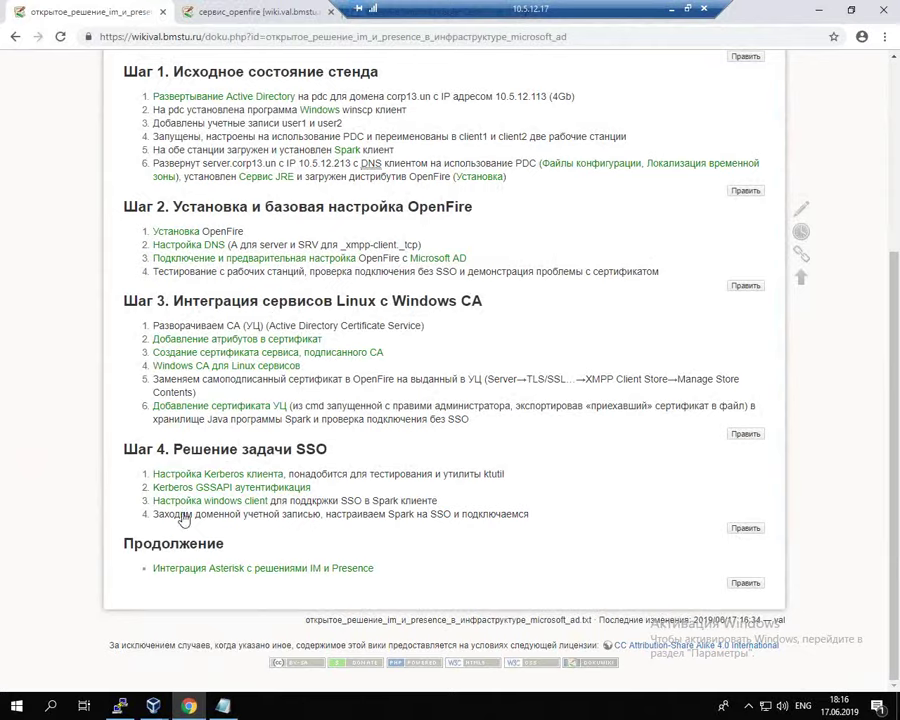
scroll(608, 478, up, 5)
scroll(608, 478, up, 2)
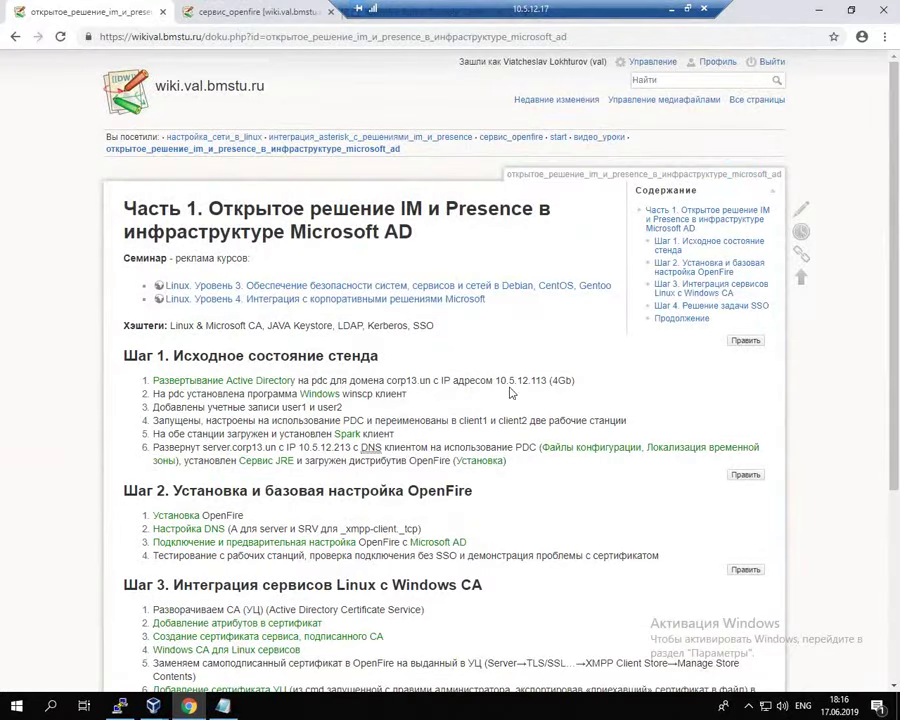
drag(508, 297, 170, 302)
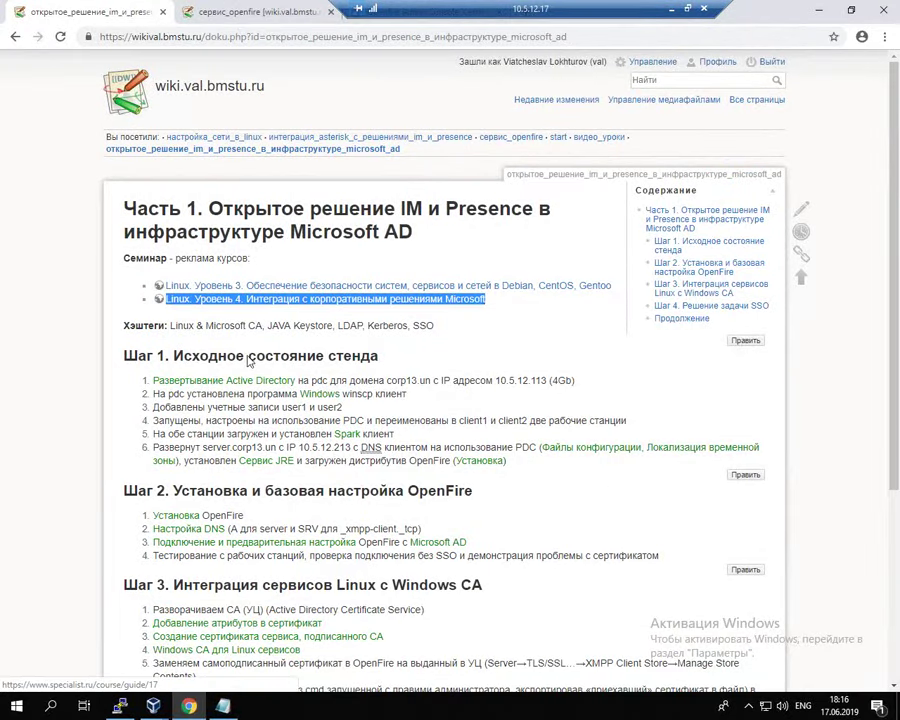
click(547, 358)
scroll(580, 508, down, 3)
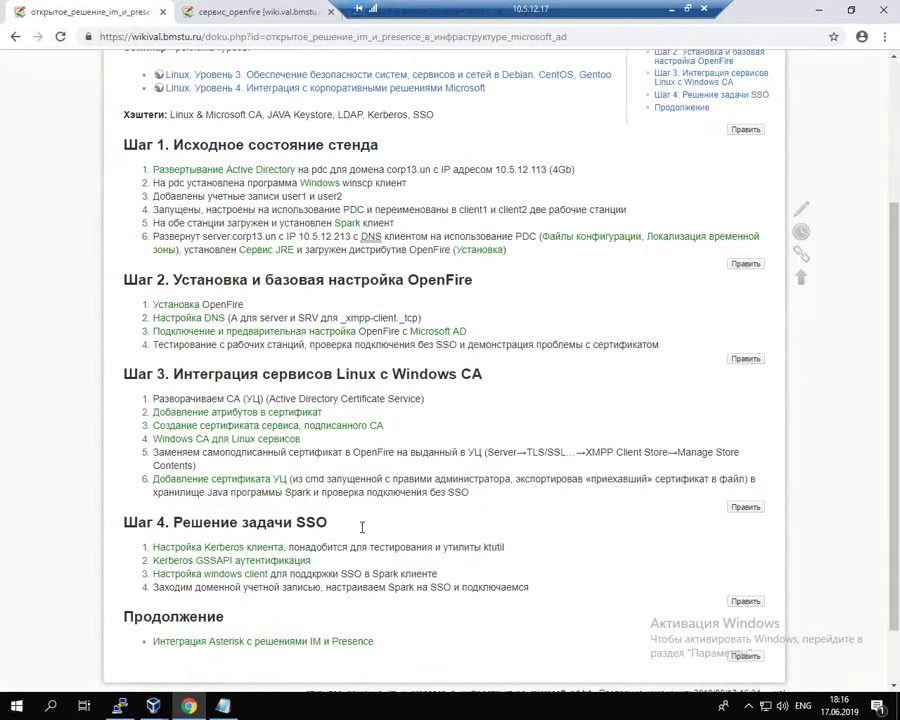
Step: Open the Kerberos client setup page in a new tab and copy 'apt install krb5-user'
right_click(221, 552)
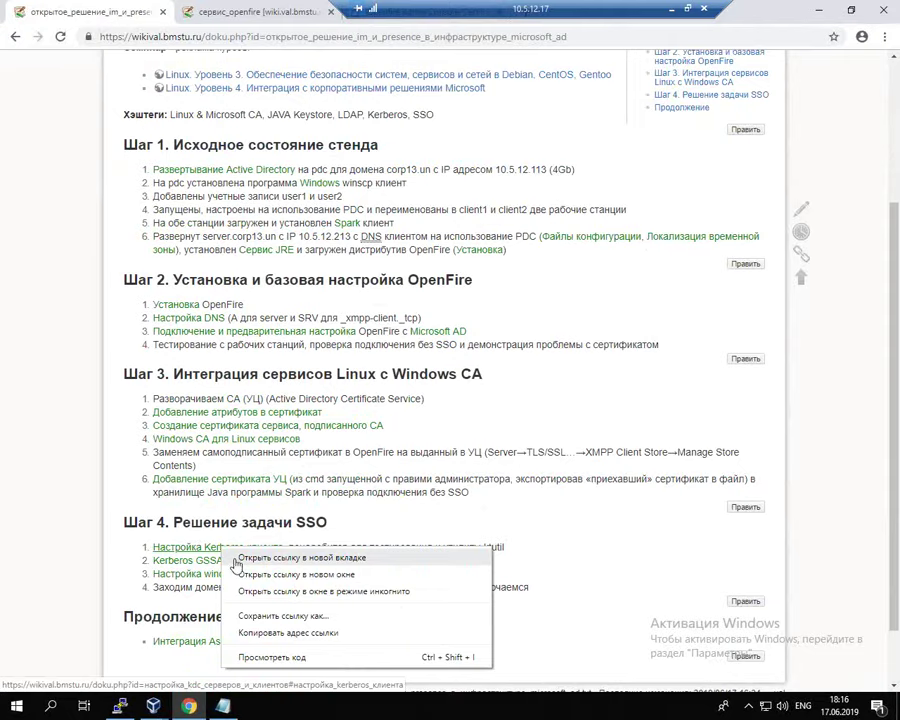
click(236, 558)
click(252, 12)
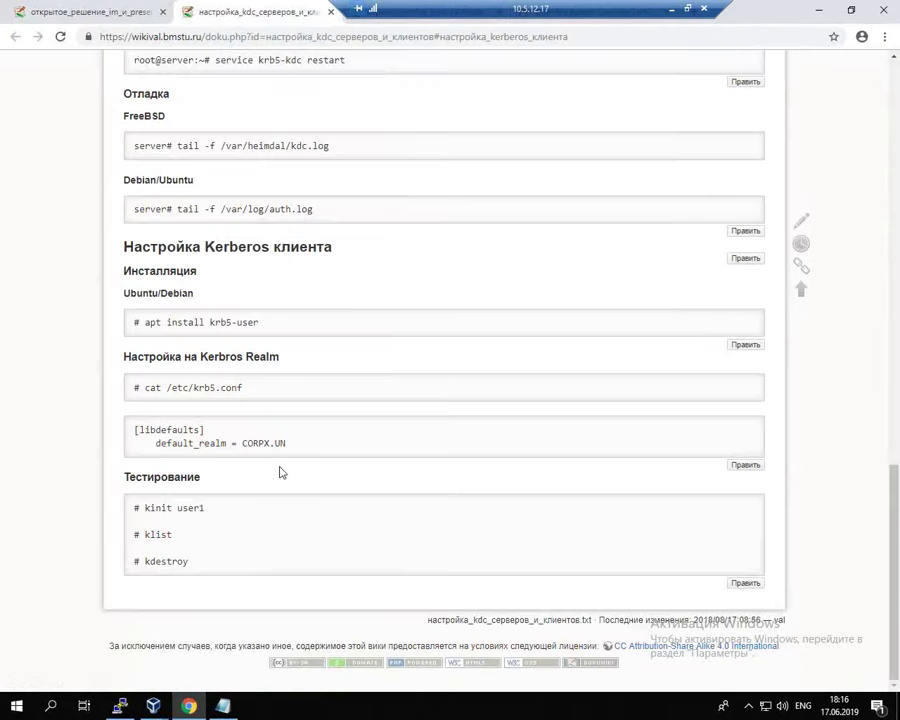
drag(145, 322, 266, 321)
key(super+c)
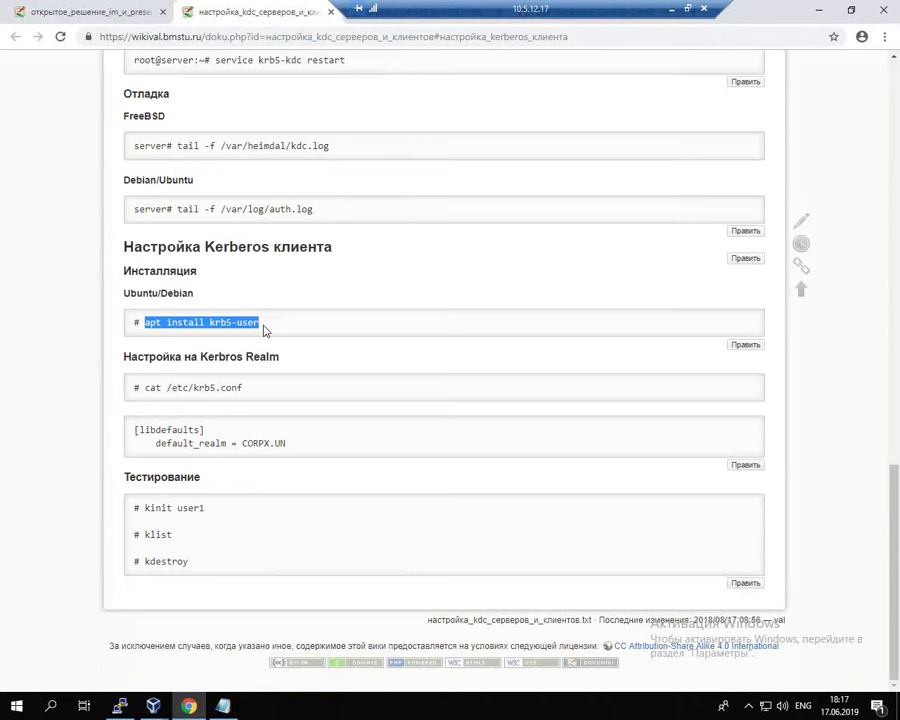
key(alt+Tab)
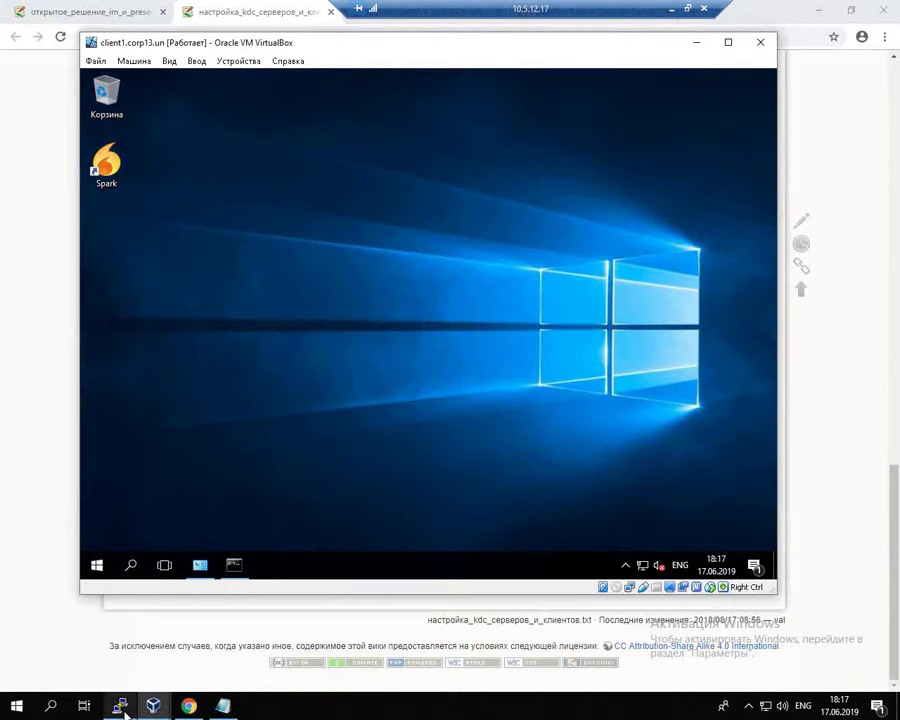
Step: Install krb5-user on the server via PuTTY, confirming with y
click(120, 706)
right_click(487, 393)
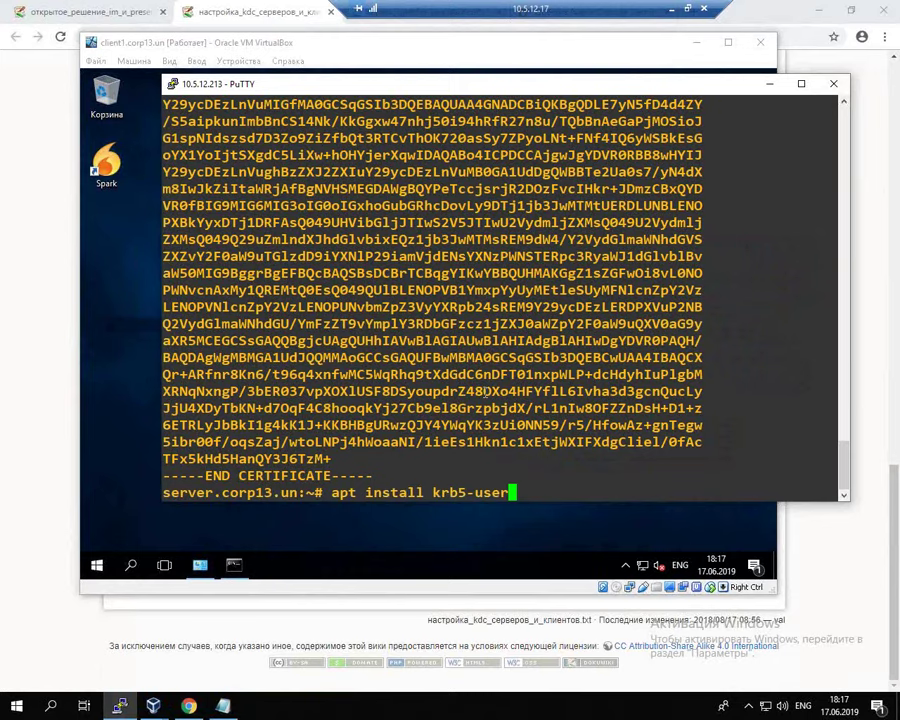
key(Return)
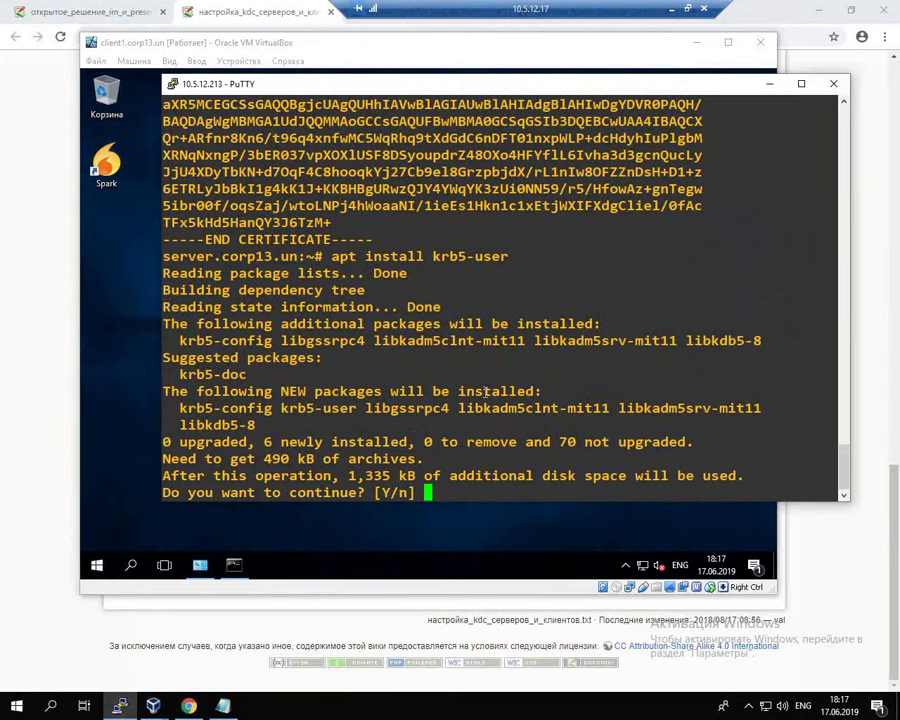
text(y)
key(Return)
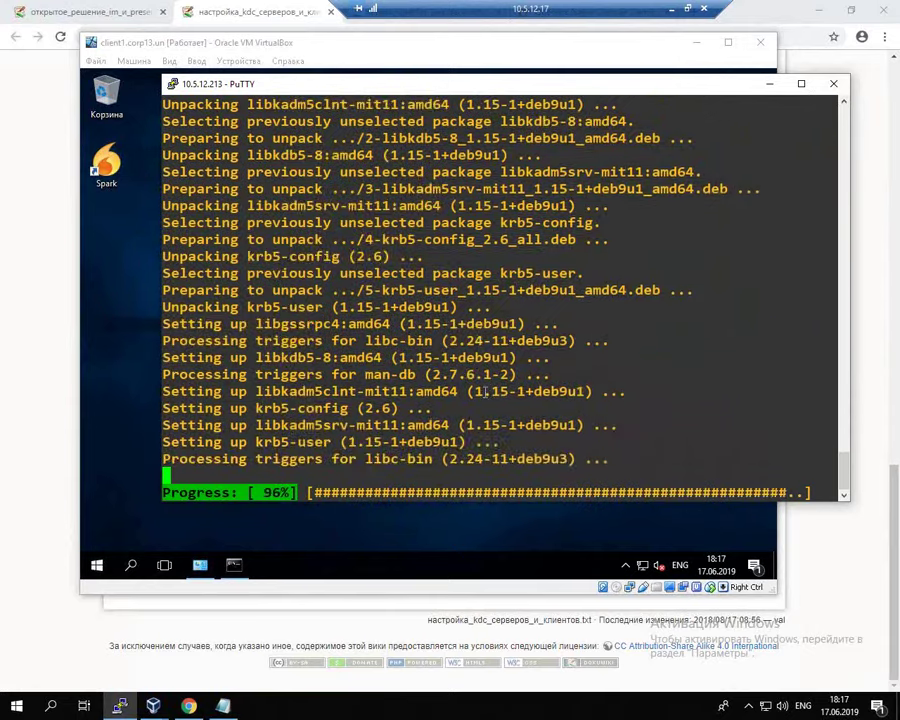
key(Return)
key(Return)
Step: View /etc/krb5.conf with 'less', correcting the misspelled command name
text(kinit)
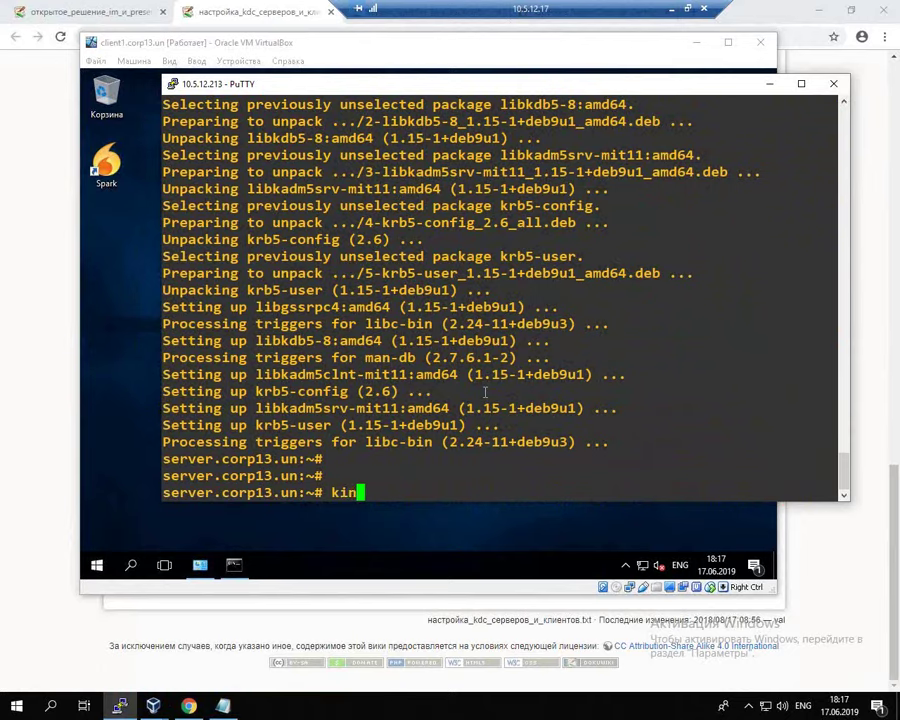
key(BackSpace)
key(BackSpace)
key(BackSpace)
key(BackSpace)
key(BackSpace)
key(BackSpace)
text(les /etc/)
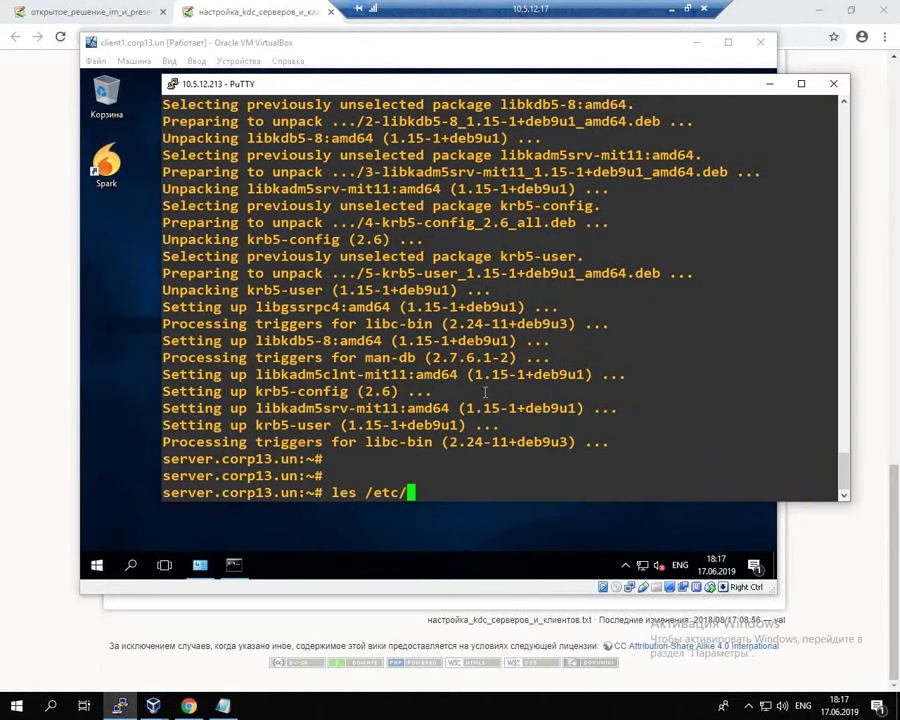
text(krb5.conf)
key(Return)
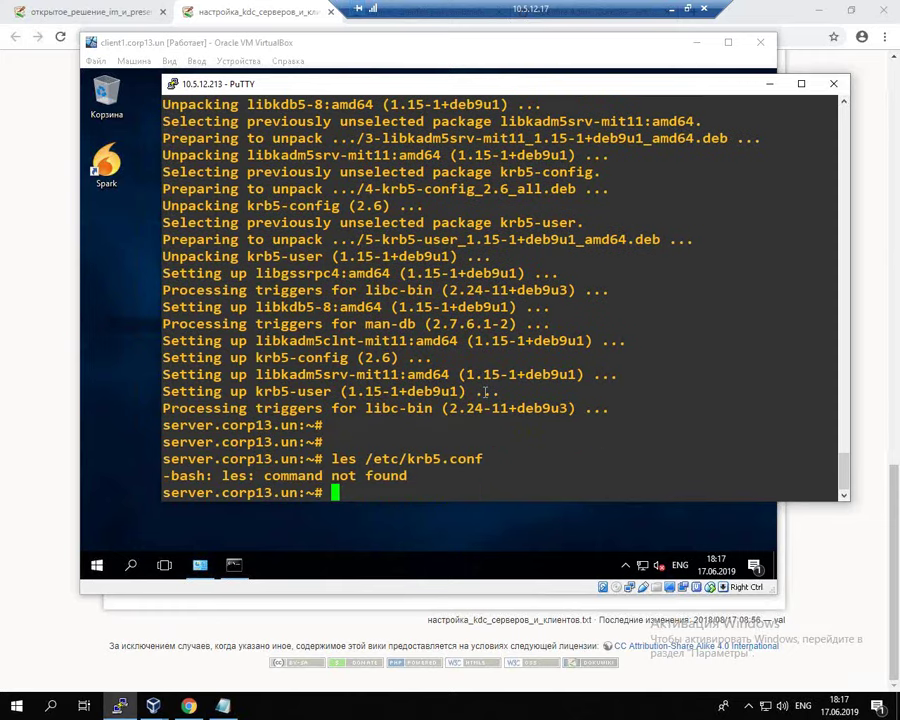
key(Up)
key(Home)
key(Right)
text(e)
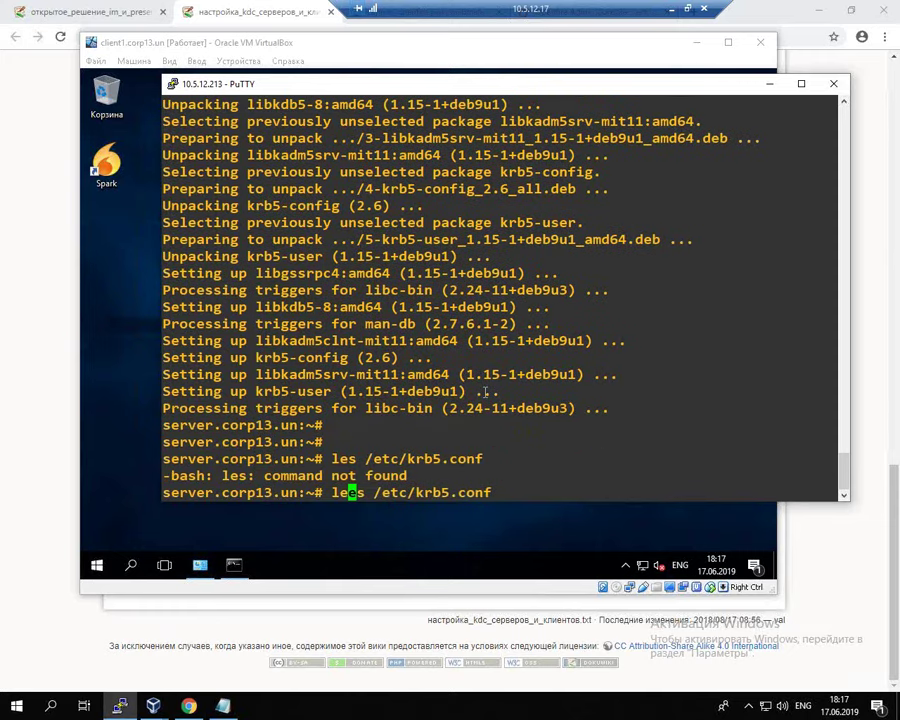
key(Return)
key(Up)
key(Left)
key(Left)
key(Left)
key(Left)
key(Left)
key(Left)
key(Left)
key(Left)
key(Left)
key(Left)
key(Left)
key(Left)
key(Left)
key(Left)
key(Left)
key(Left)
key(Left)
key(Left)
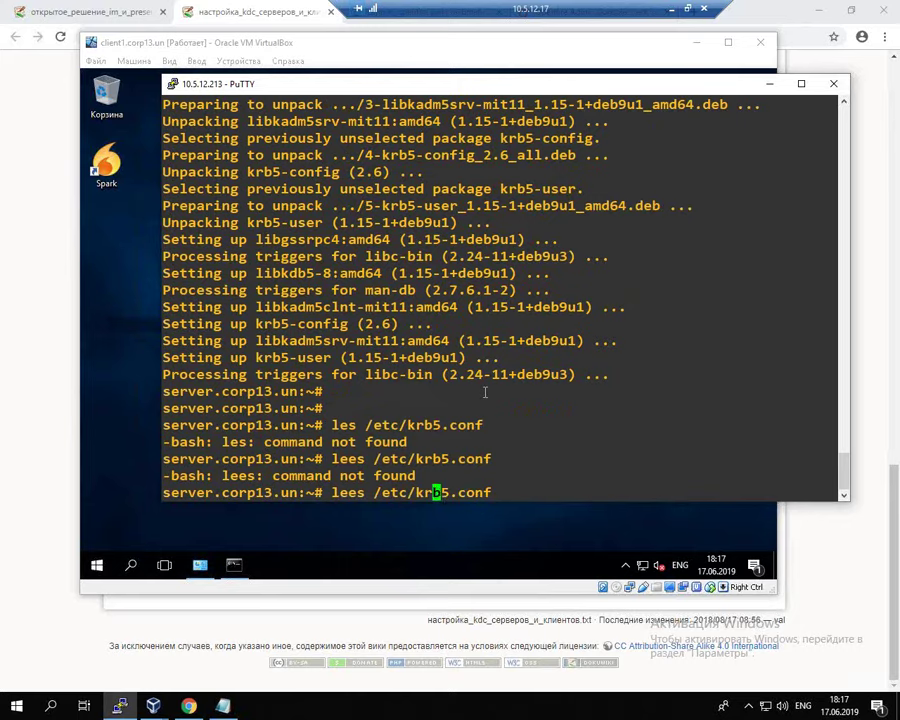
key(Right)
key(Right)
key(BackSpace)
text(s)
key(Return)
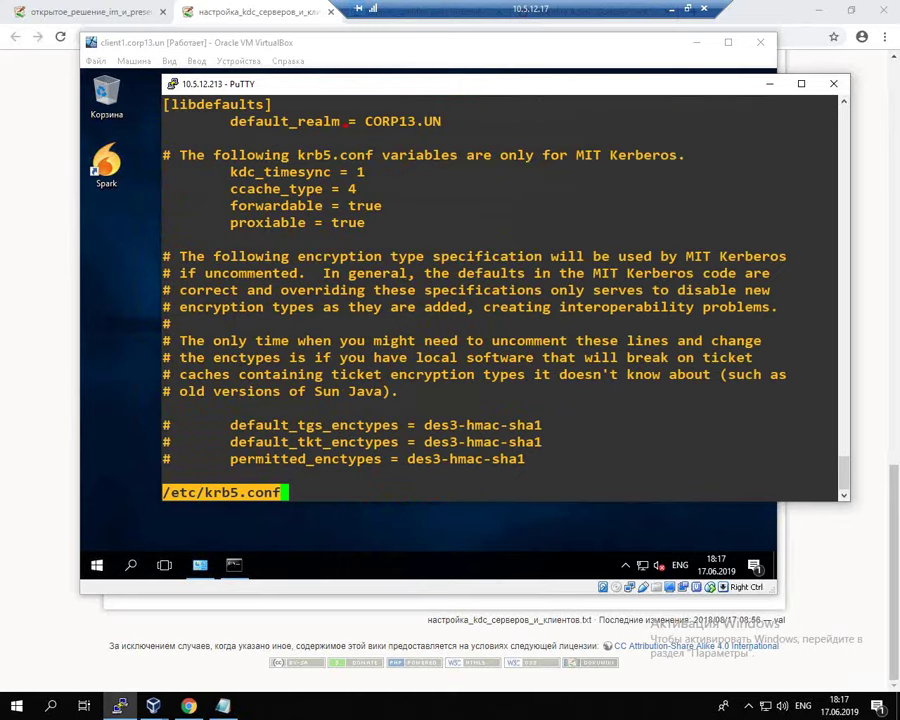
Step: Quit less and obtain a Kerberos ticket for user1 with kinit and the user's password
mouse_move(355, 143)
mouse_down()
mouse_move(462, 130)
mouse_move(405, 108)
mouse_move(345, 128)
mouse_up()
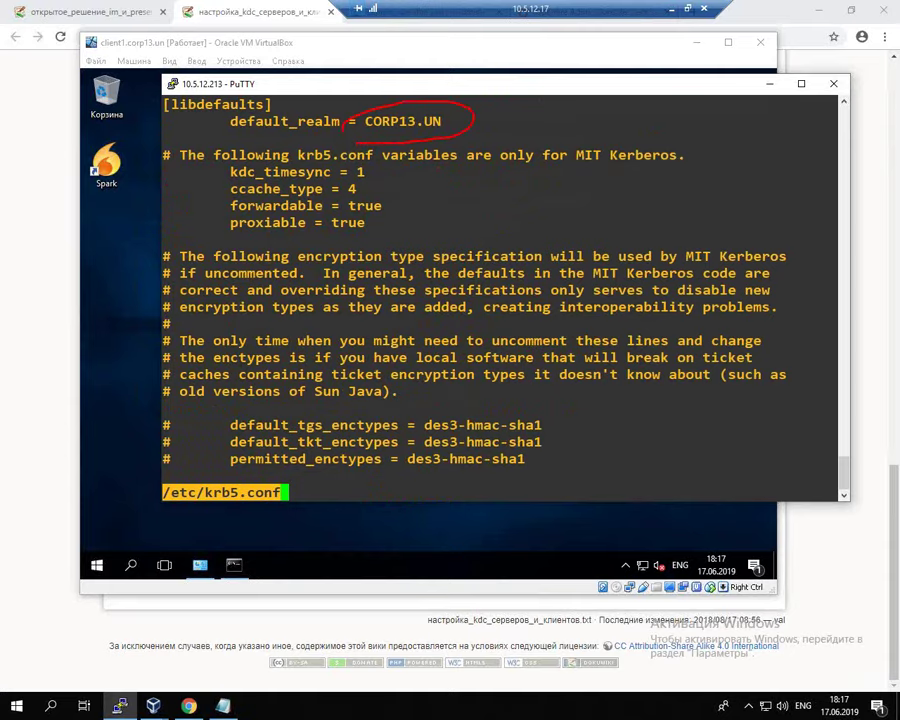
key(Escape)
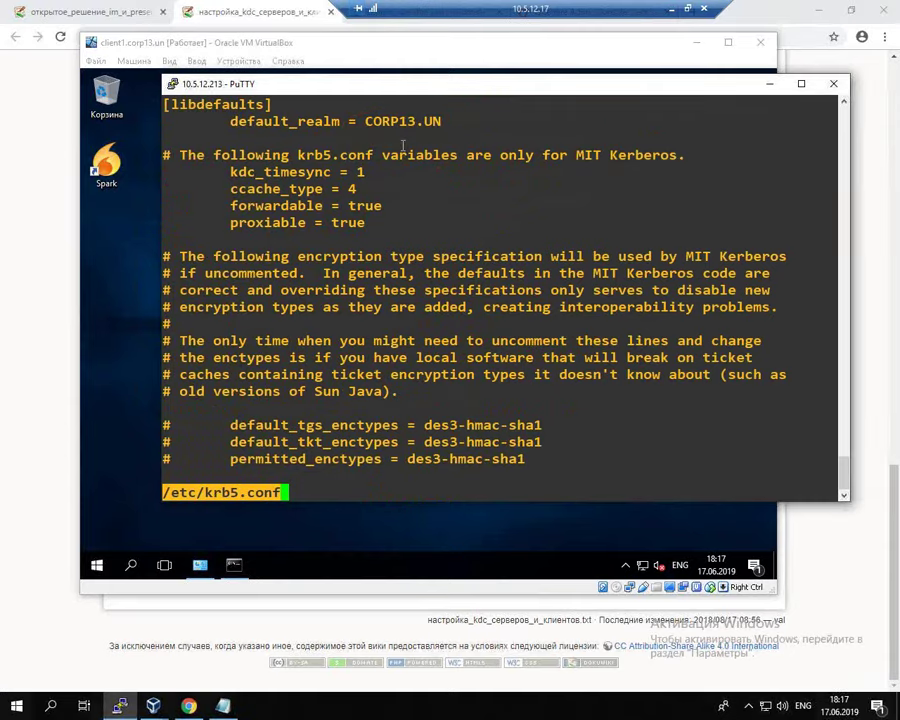
key(q)
key(Return)
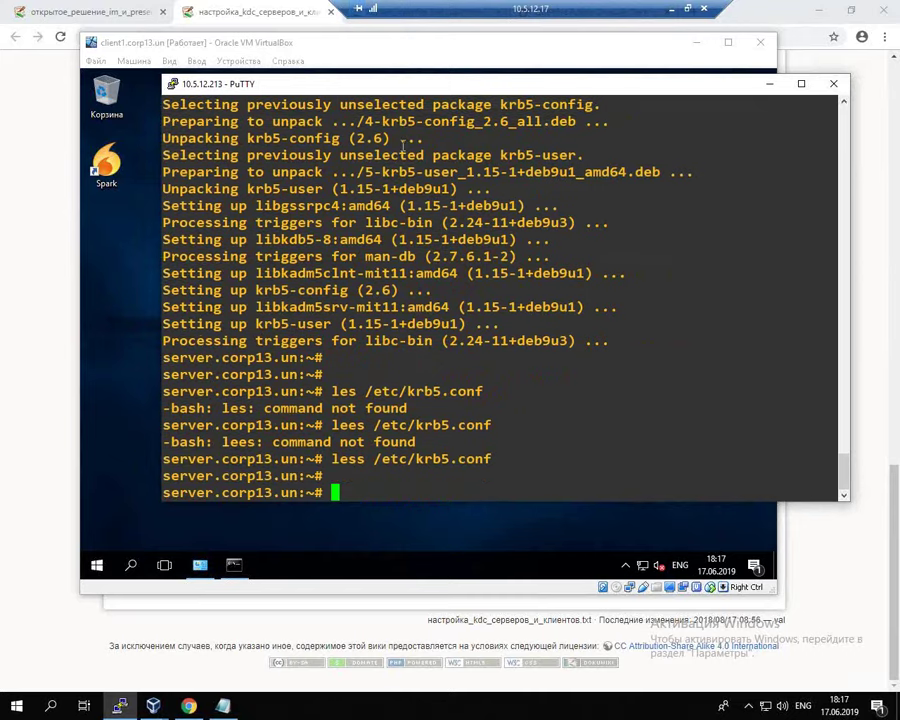
key(Return)
text(kinit )
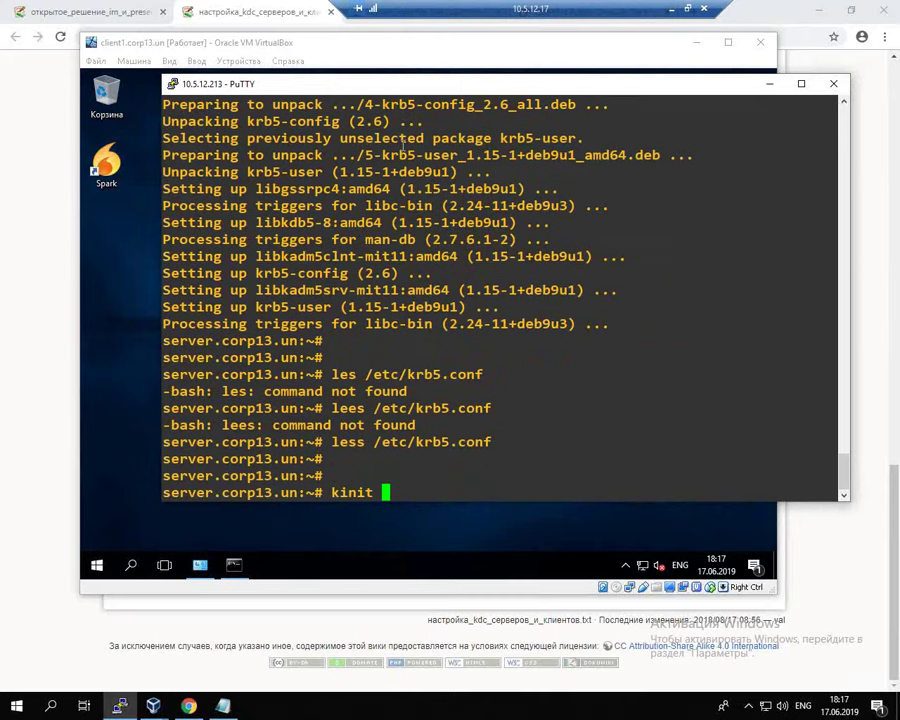
text(user1)
key(Return)
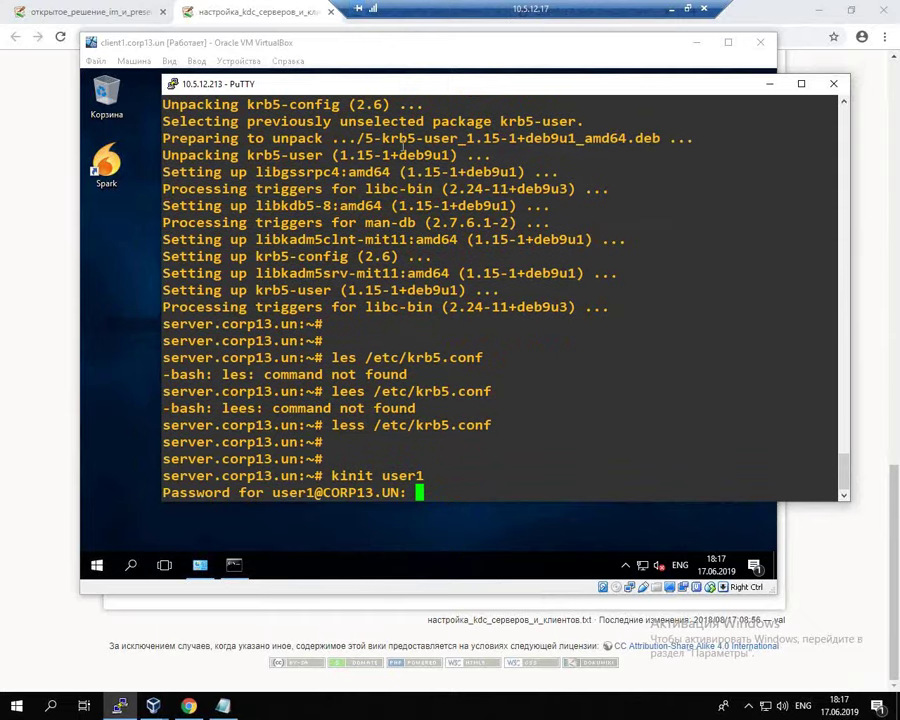
key(Return)
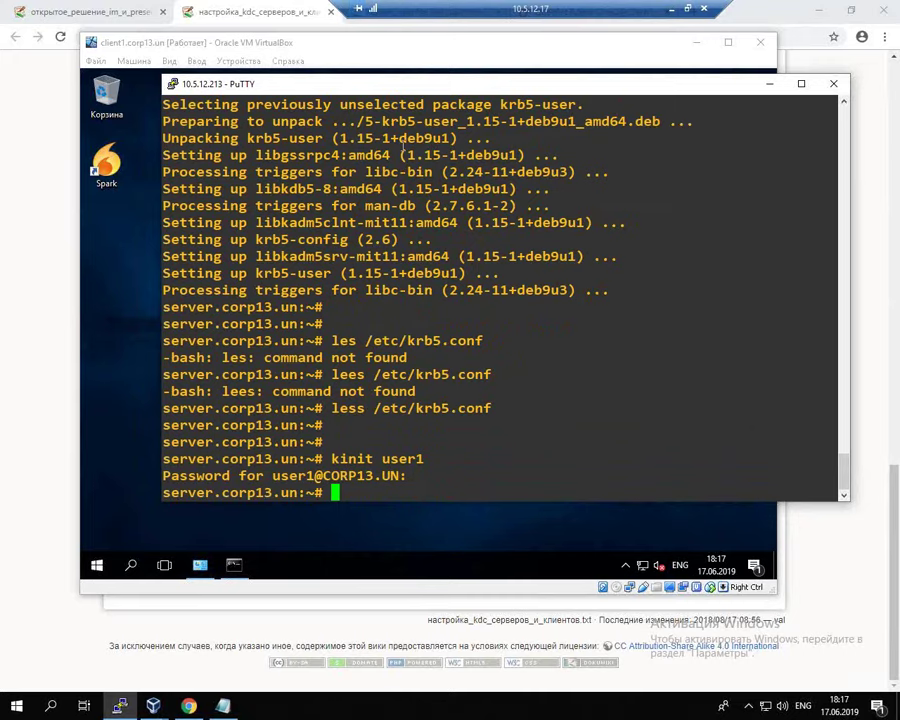
Step: List the krbtgt/CORP13.UN ticket with klist, then clear it with kdestroy
text(klist)
key(Return)
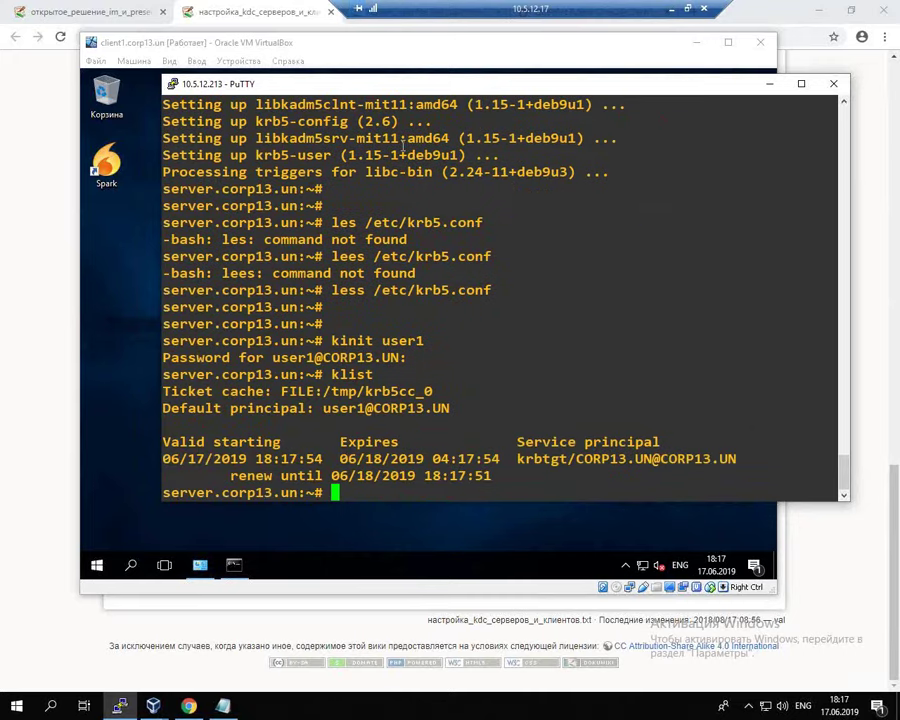
text(kdestroy)
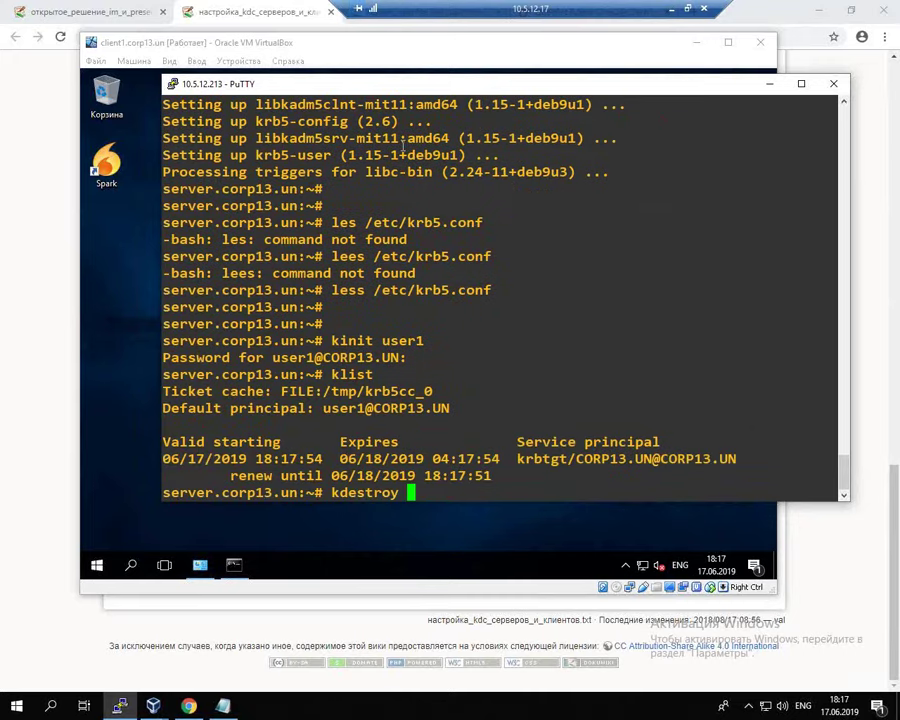
key(Return)
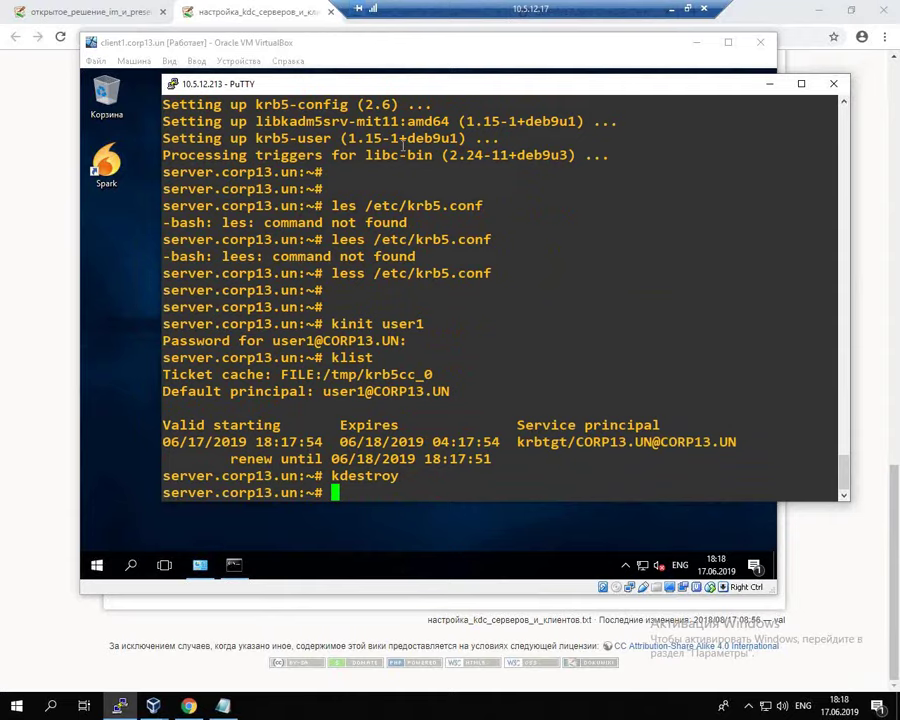
Step: Set aside the client1 VM and PuTTY, returning to the wiki's Kerberos testing section
click(106, 165)
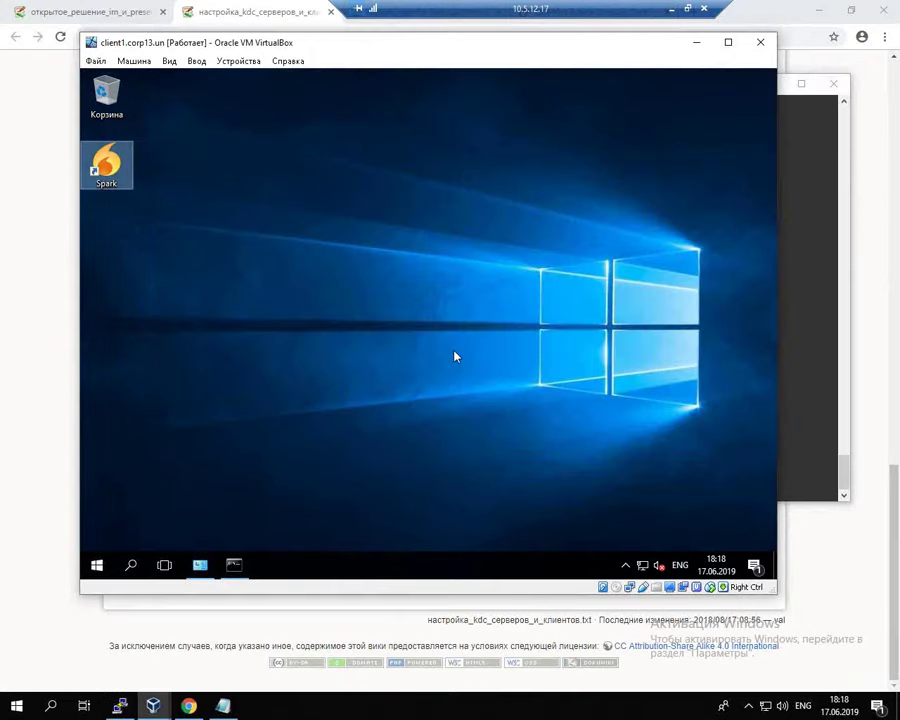
click(314, 337)
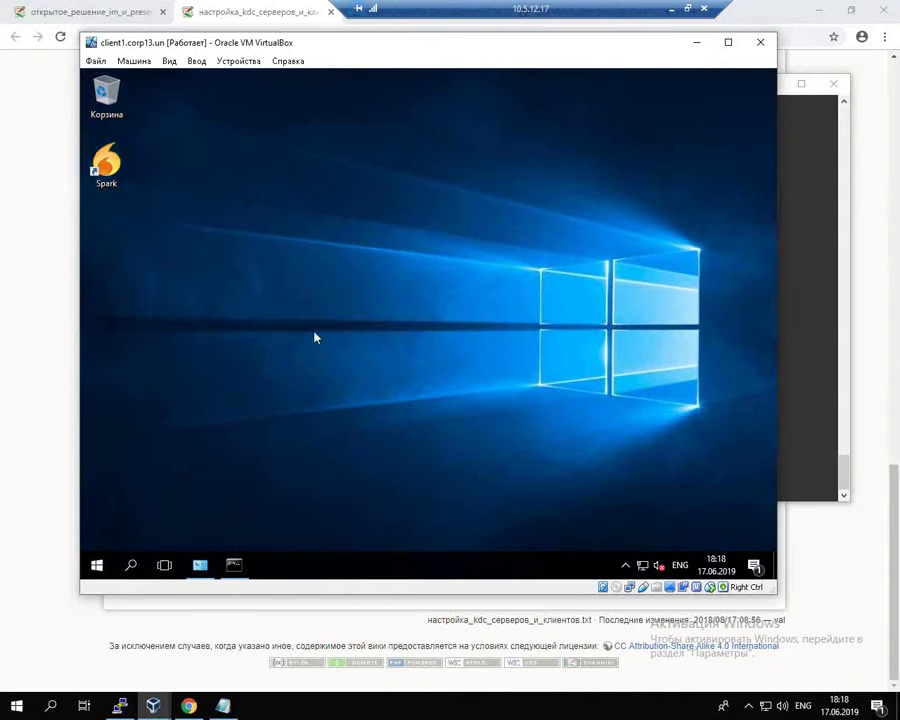
click(105, 168)
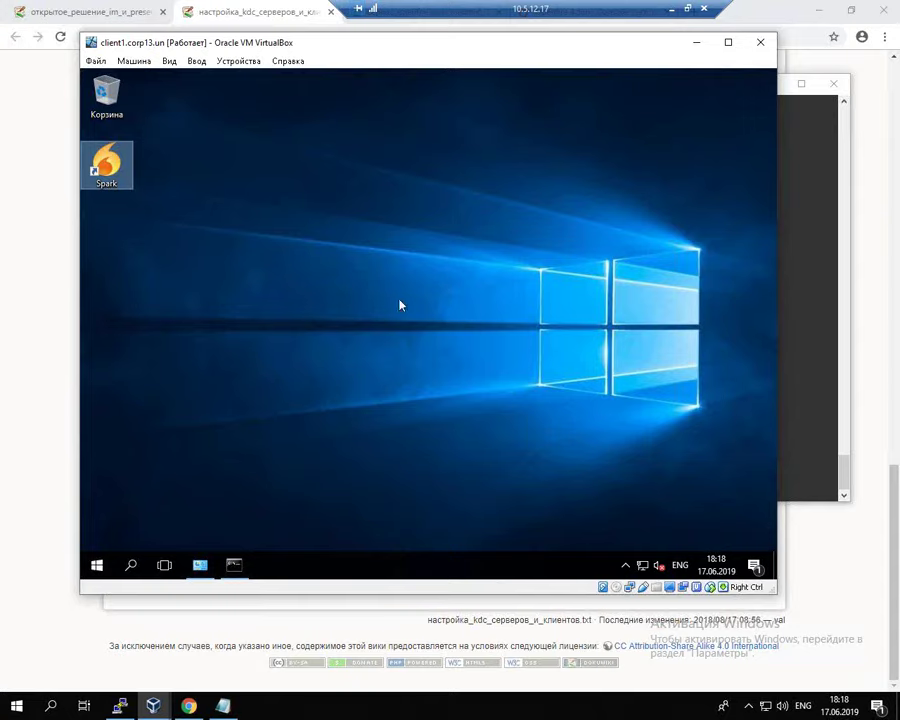
click(801, 343)
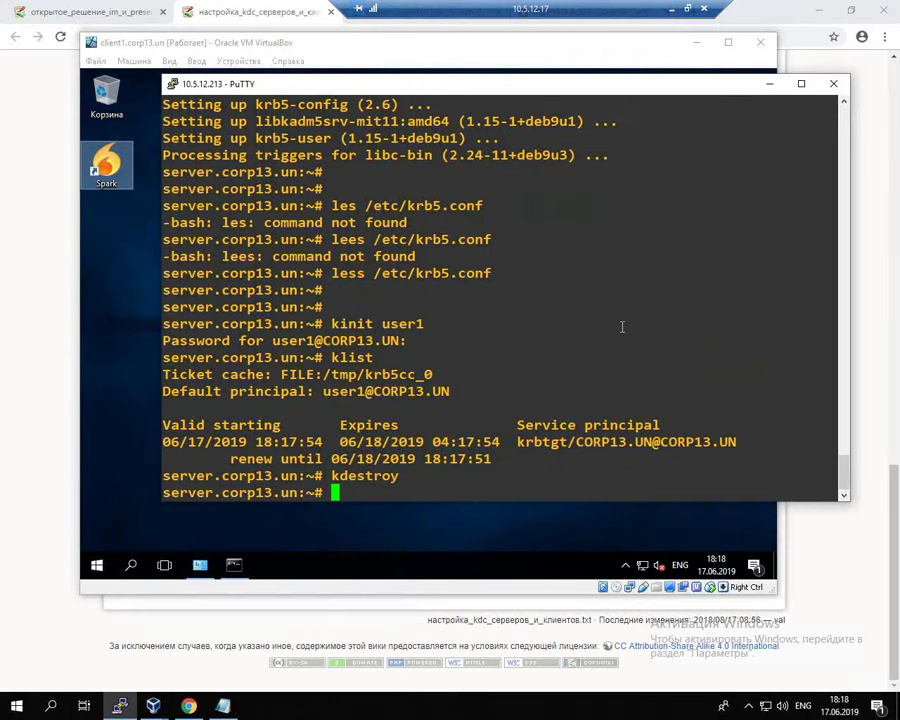
click(20, 432)
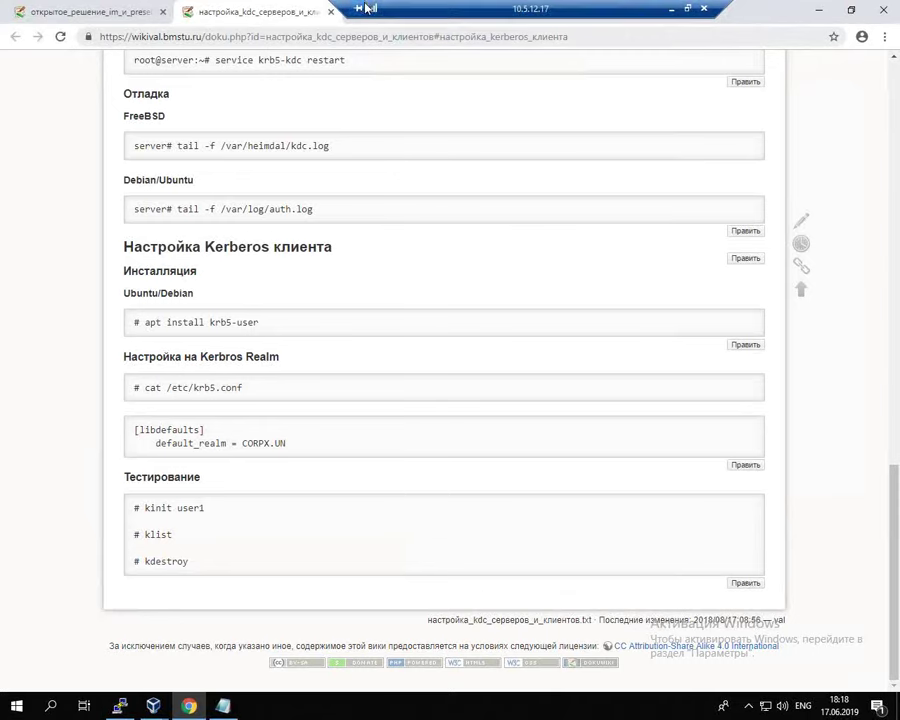
Step: Close the KDC setup tab and open the Kerberos GSSAPI section of сервис_openfire in a new tab
click(330, 12)
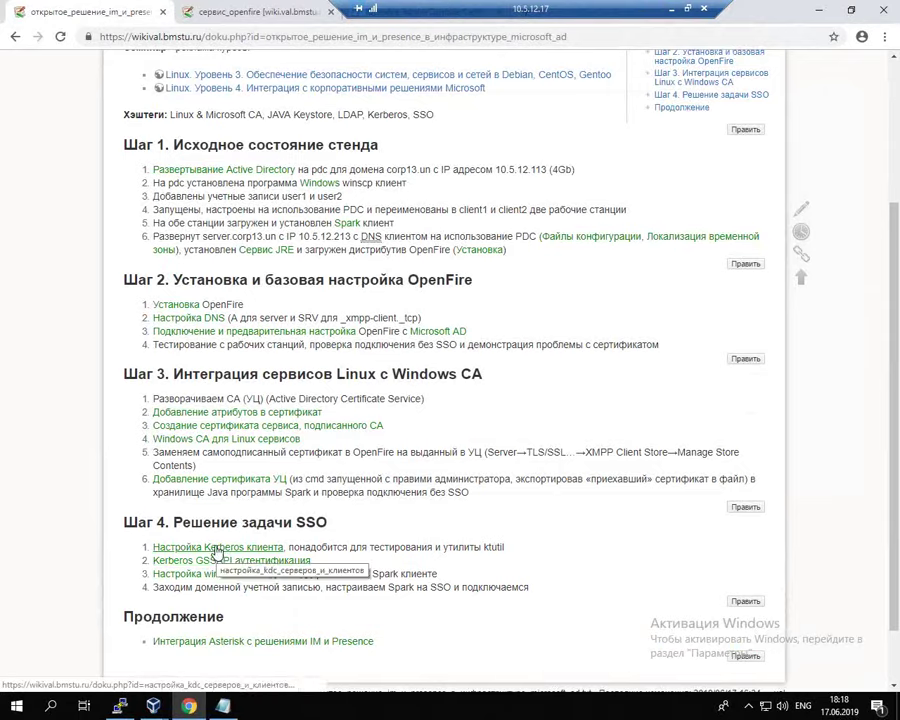
right_click(222, 548)
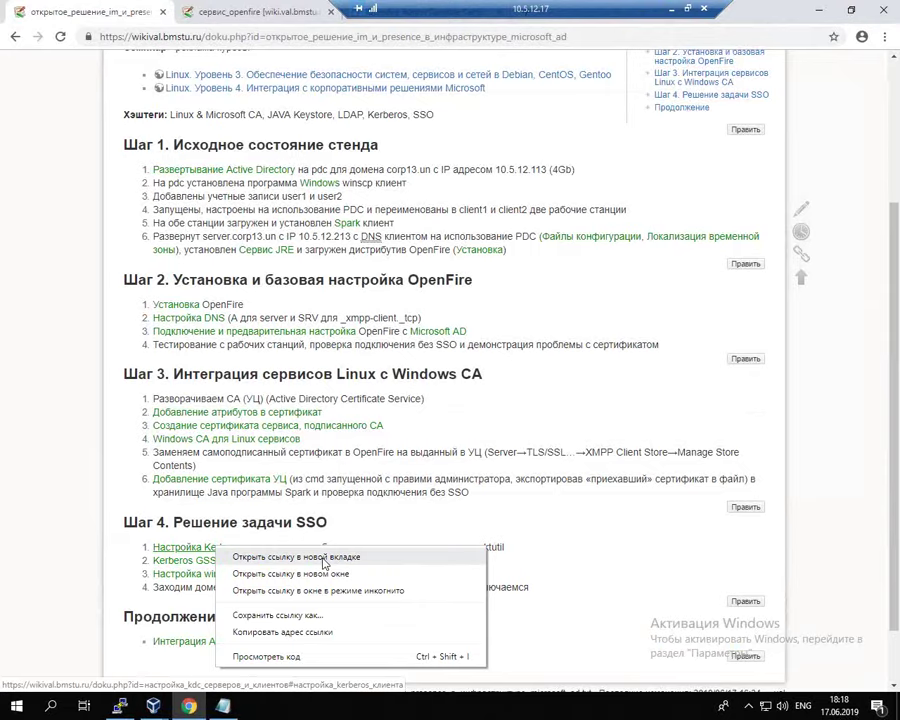
right_click(175, 563)
click(250, 570)
key(ctrl+Tab)
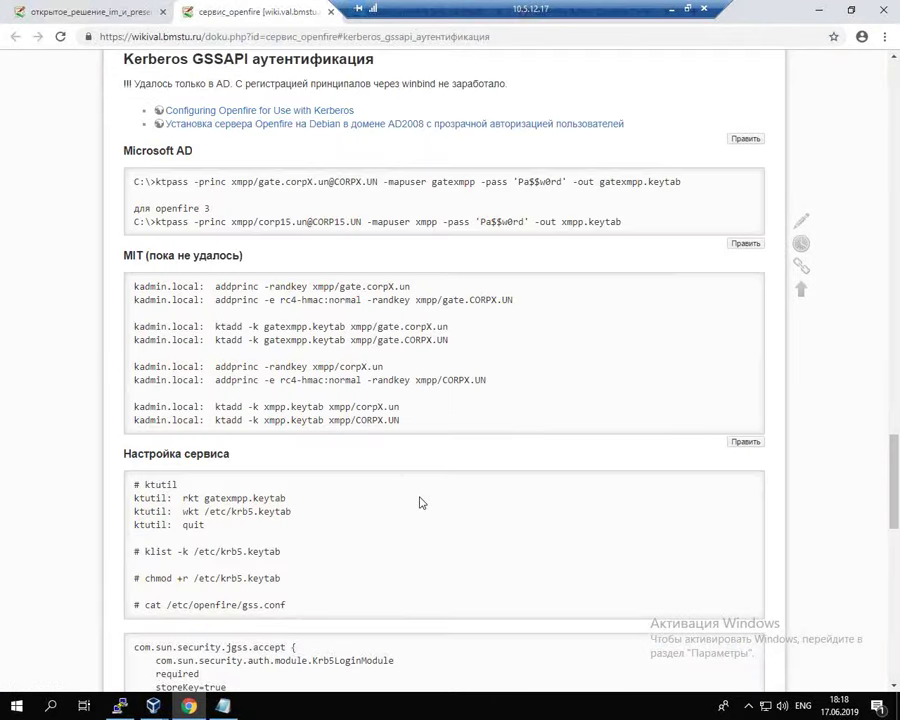
mouse_move(158, 710)
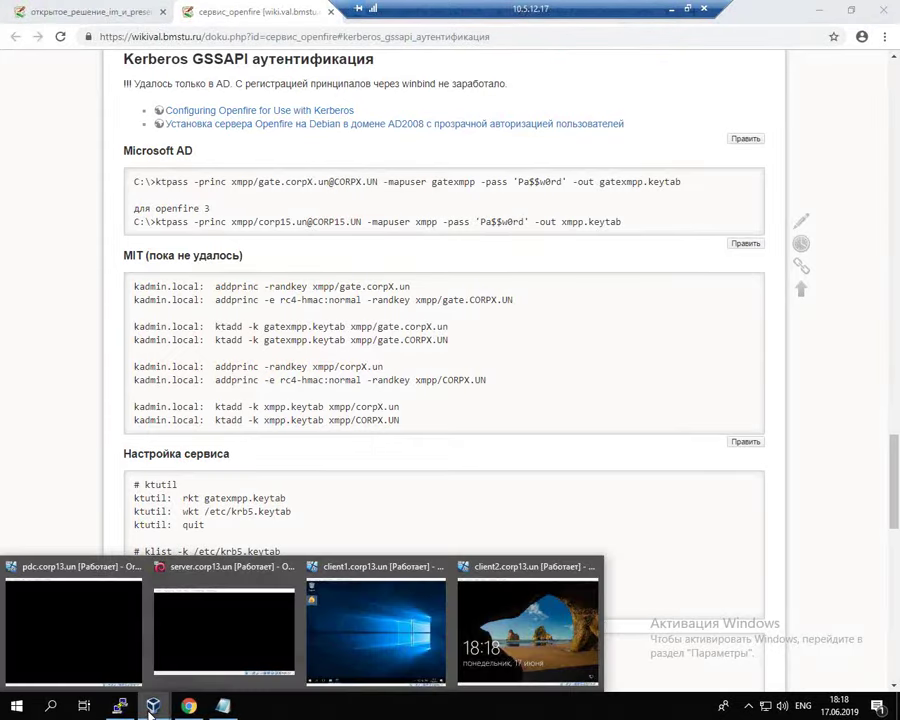
Step: Sign in to the pdc.corp13.un VM with the Administrator password
click(116, 656)
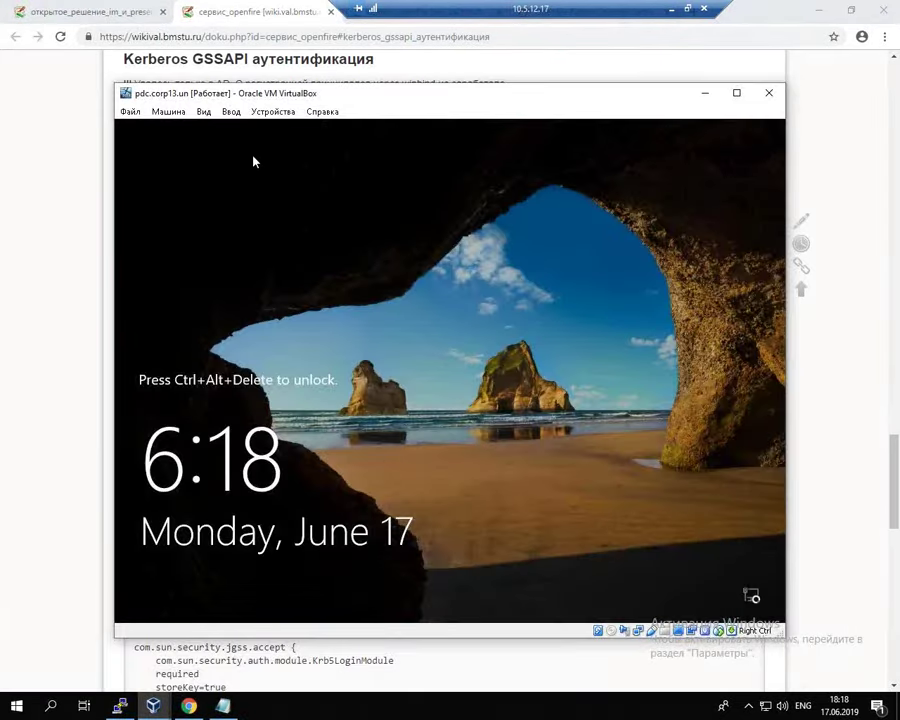
key(ctrl+alt+Delete)
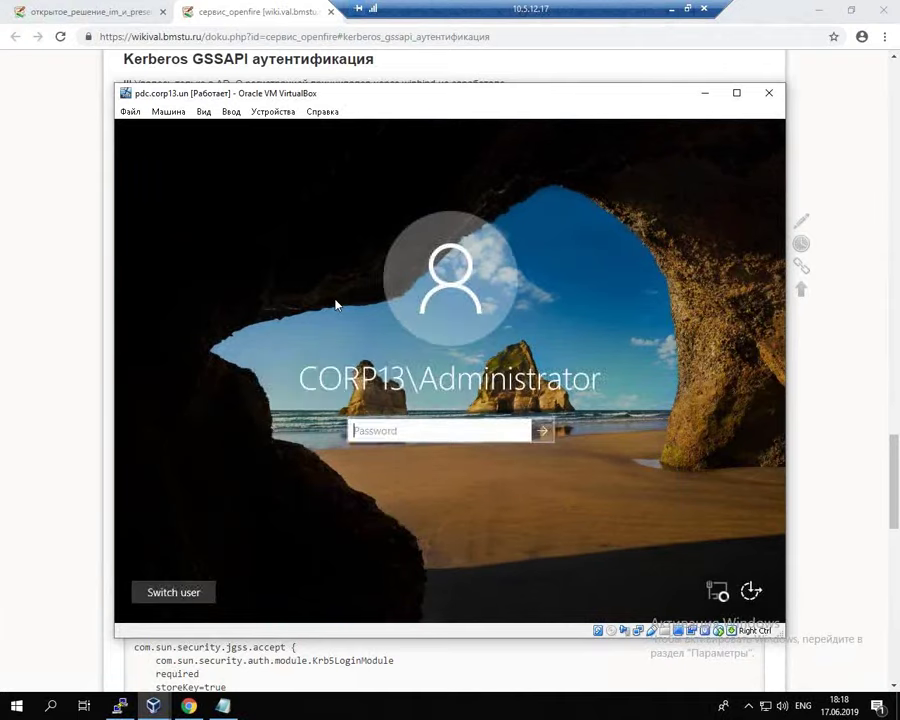
text(P@)
key(BackSpace)
key(BackSpace)
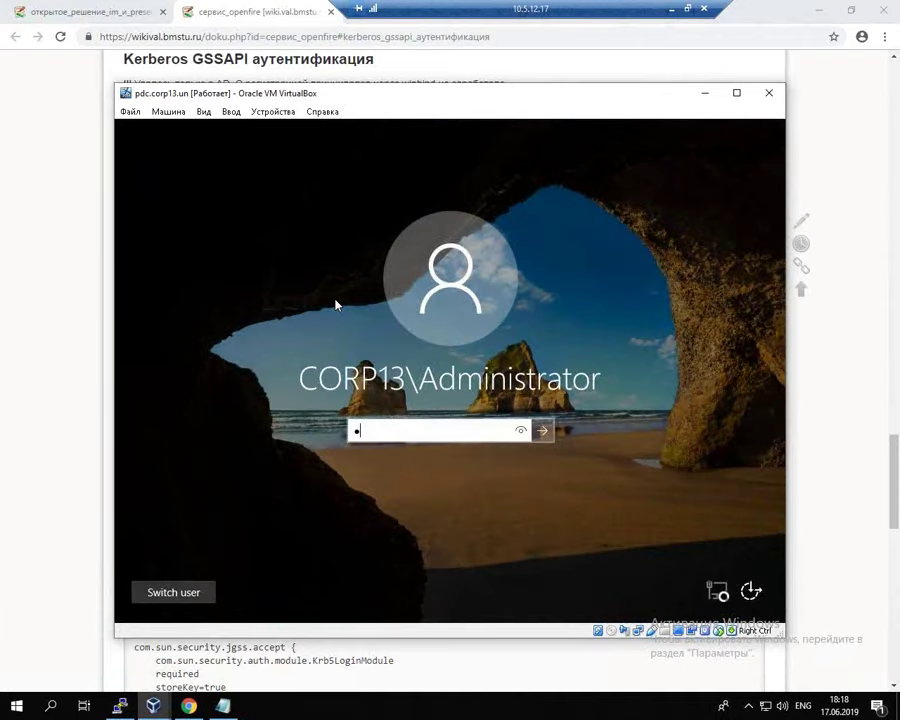
text(P@ssw0rd)
key(Return)
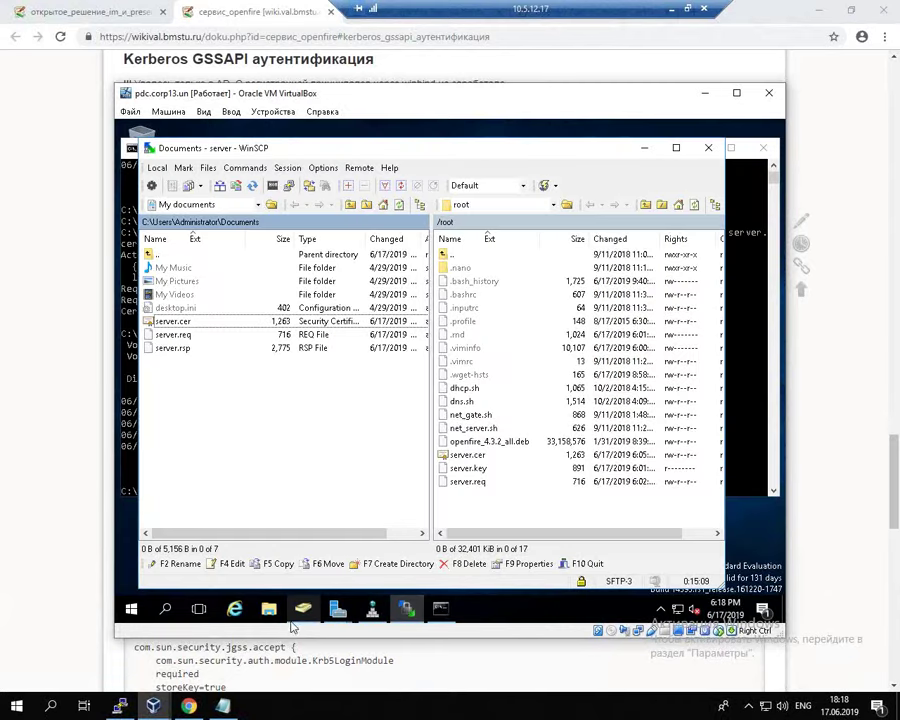
Step: Open the corp13.un Users container in Active Directory Users and Computers and its context menu
click(303, 610)
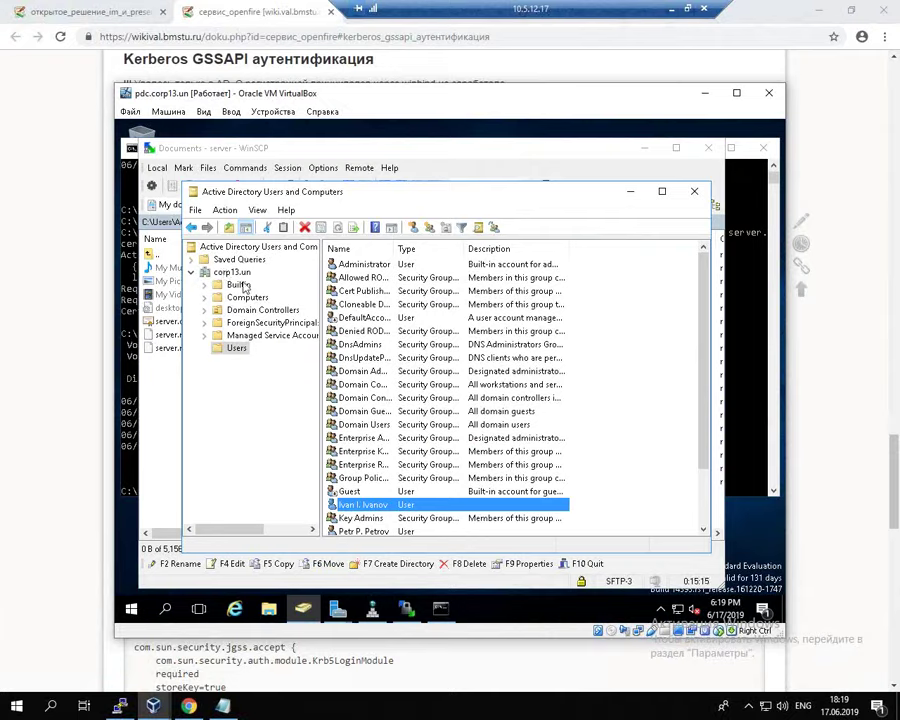
click(246, 297)
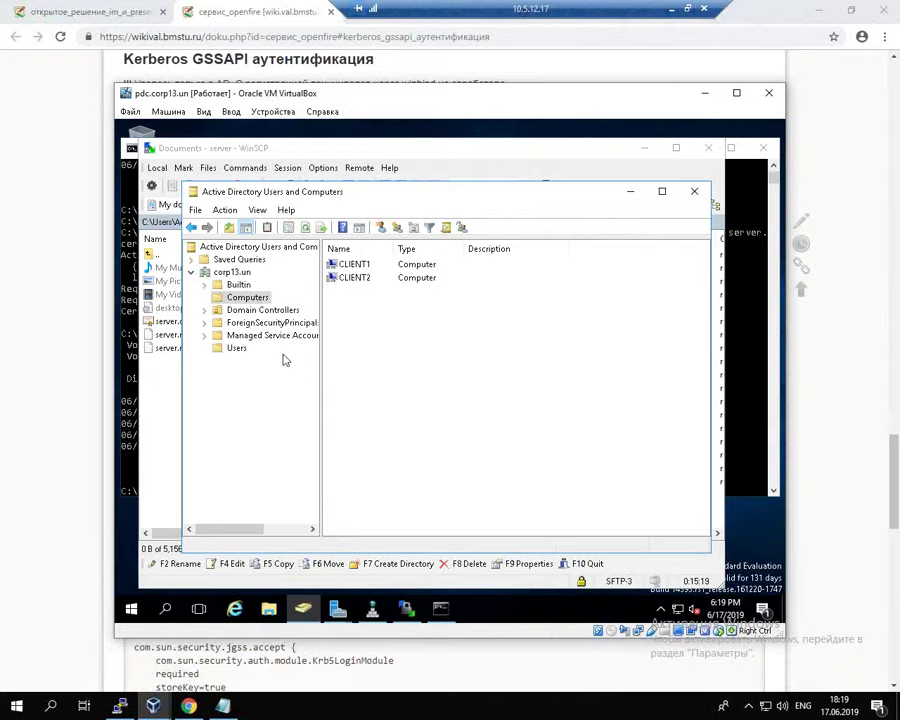
click(215, 274)
double_click(348, 331)
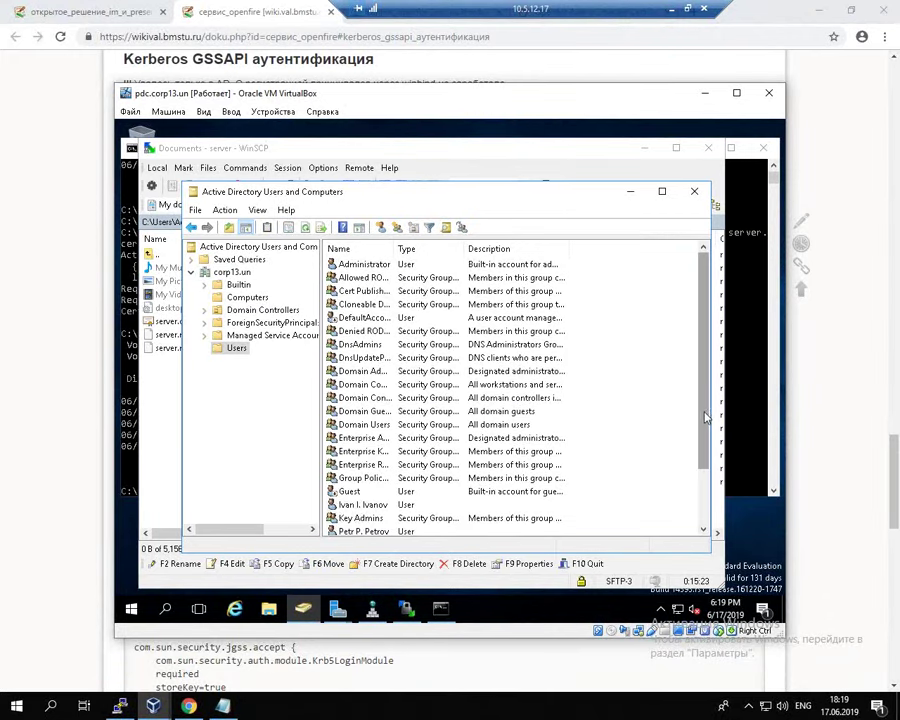
scroll(645, 500, down, 2)
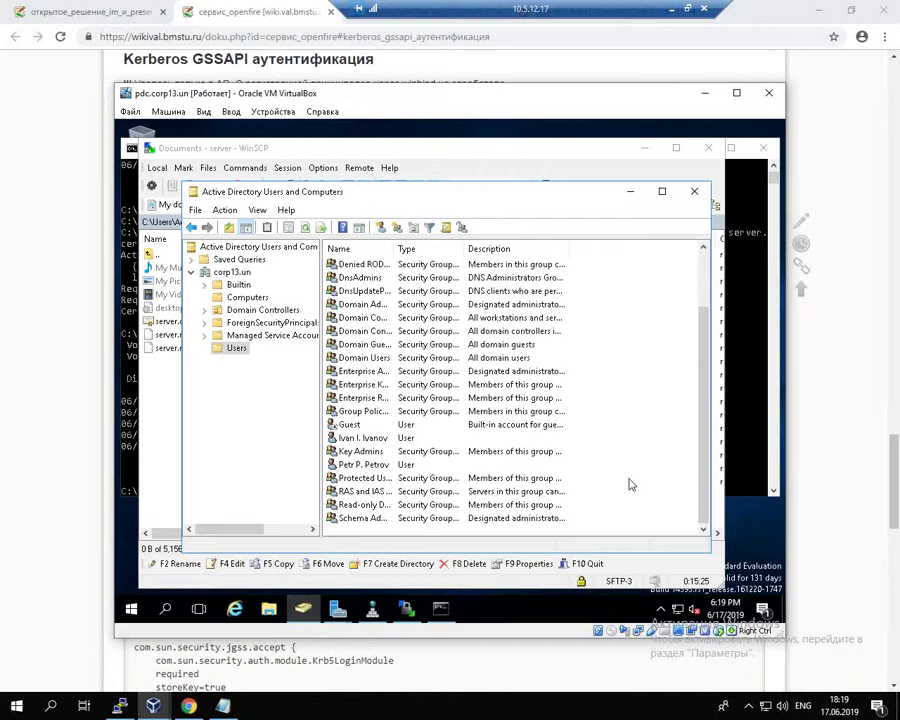
right_click(630, 485)
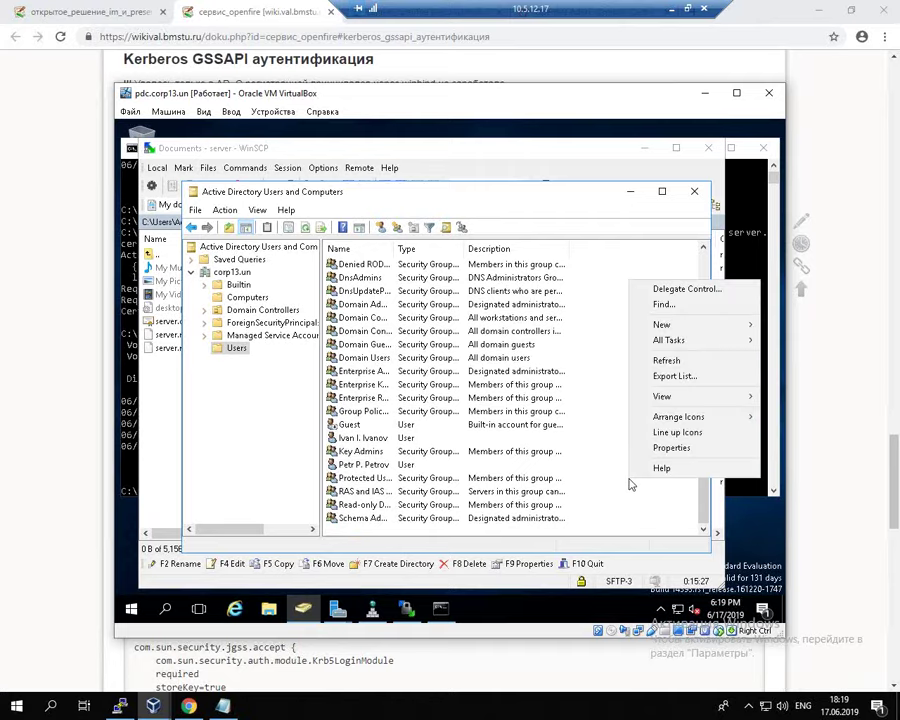
Step: Start a new user with first name and logon name serverxmpp
mouse_move(705, 326)
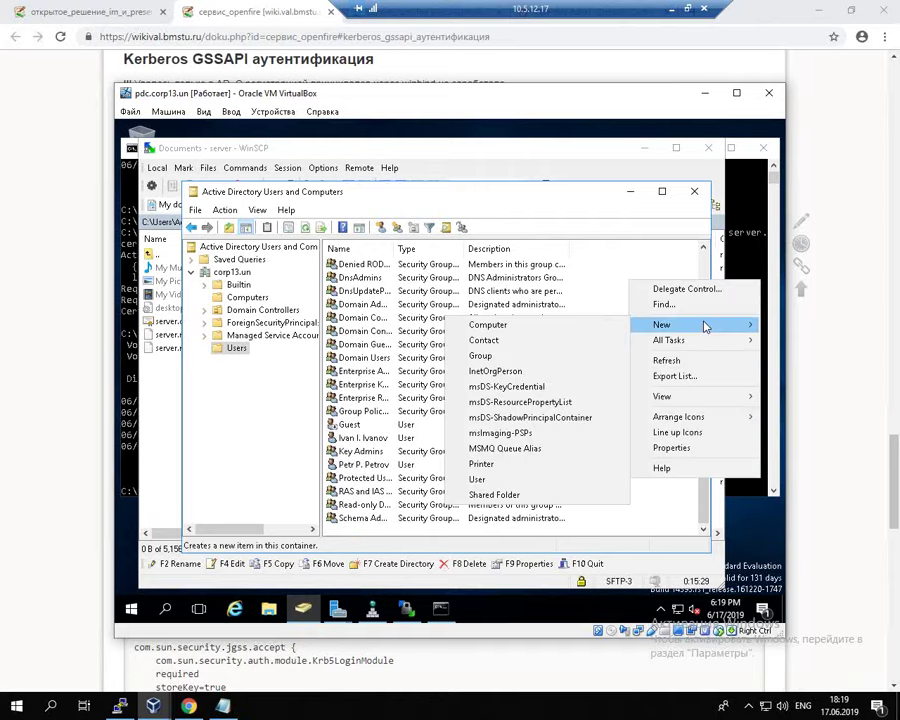
click(503, 477)
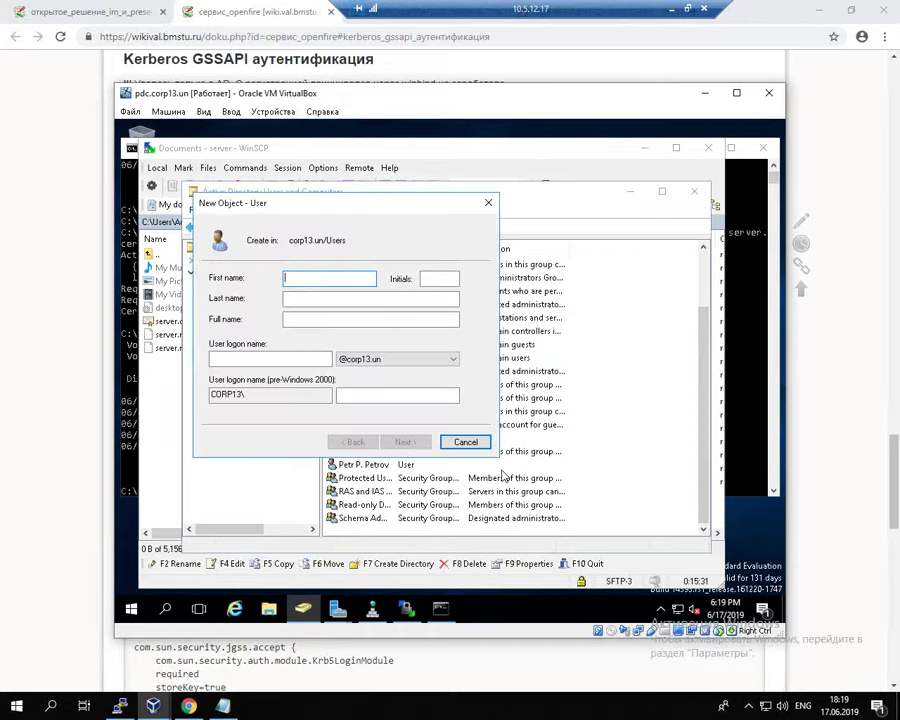
text(serverxmpp)
drag(305, 278, 275, 279)
key(ctrl+c)
click(324, 281)
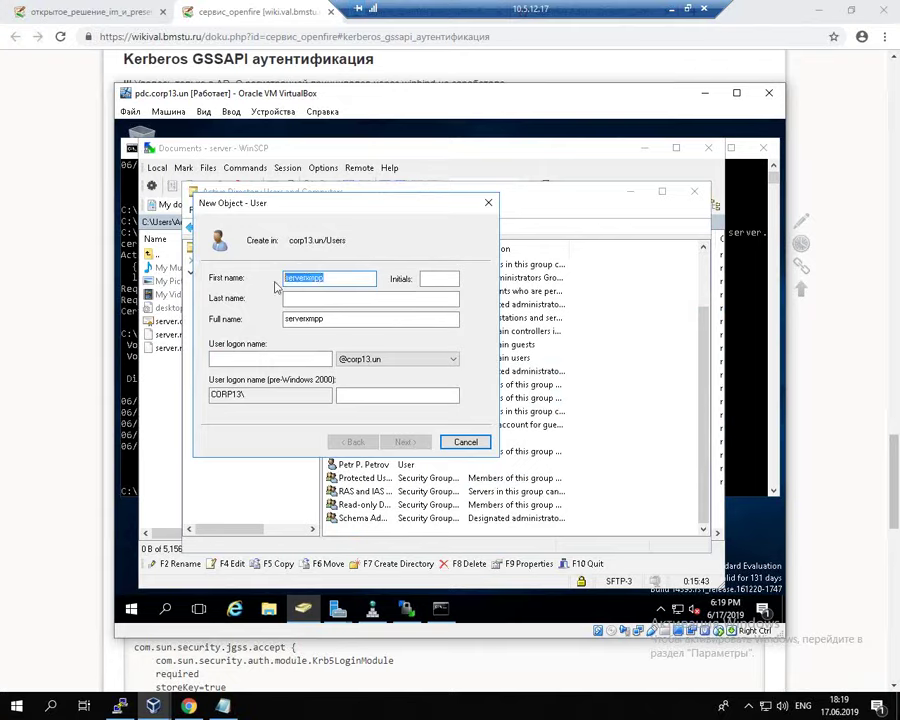
click(246, 358)
key(ctrl+v)
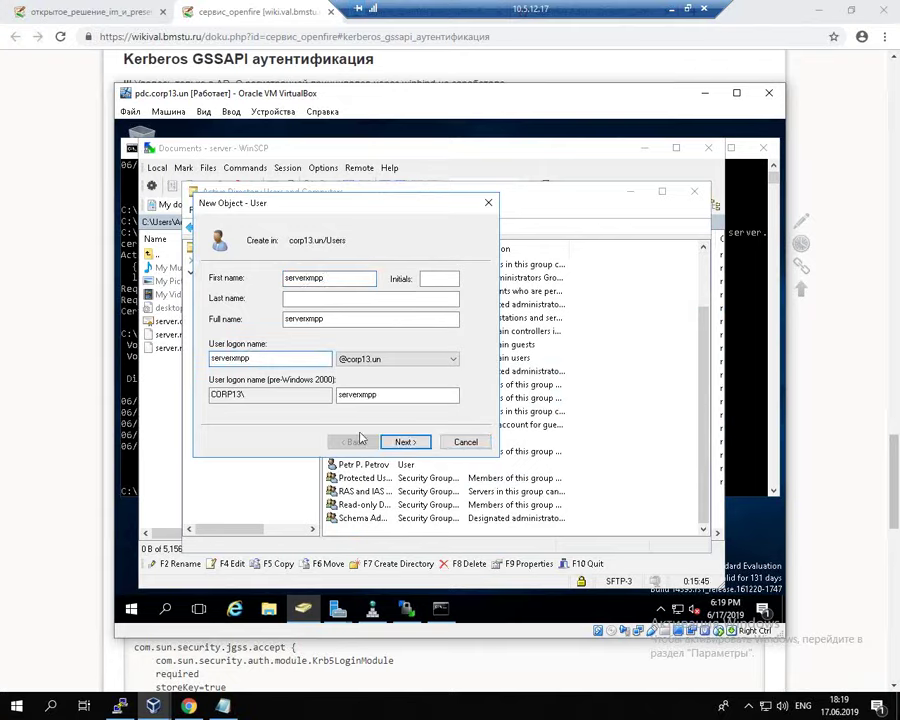
click(414, 444)
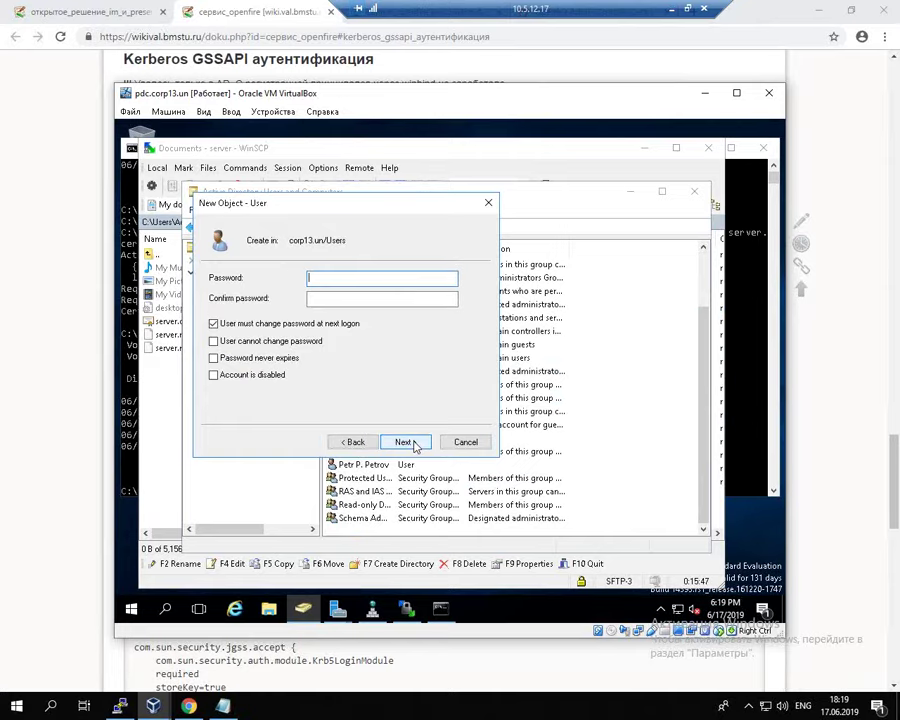
Step: Set the account password to never expire and be unchangeable, enter it, and finish
click(228, 324)
click(241, 341)
click(241, 364)
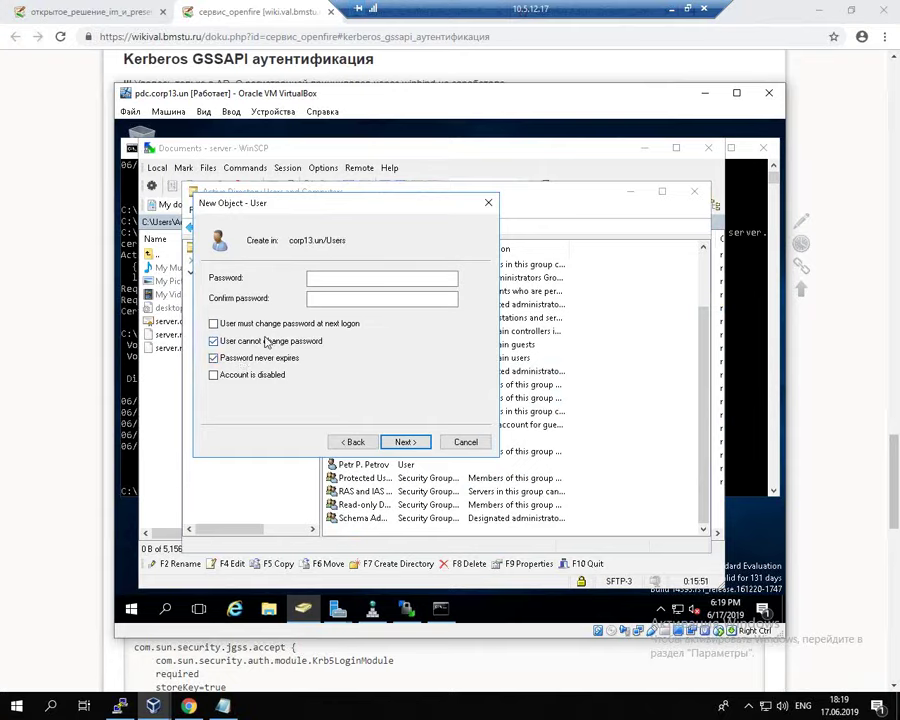
click(344, 281)
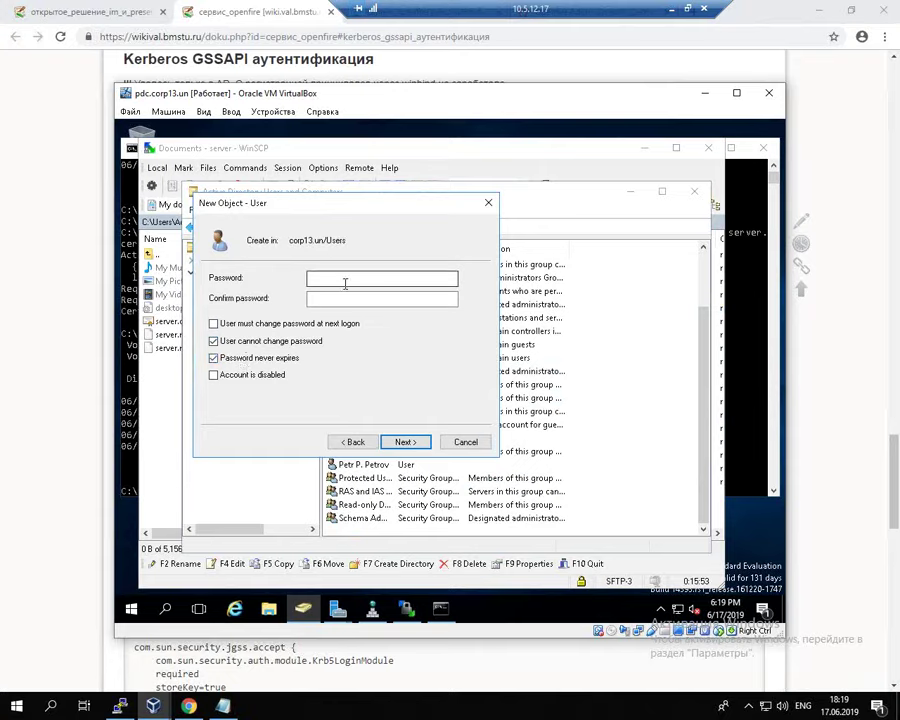
text(P@ssw0rd)
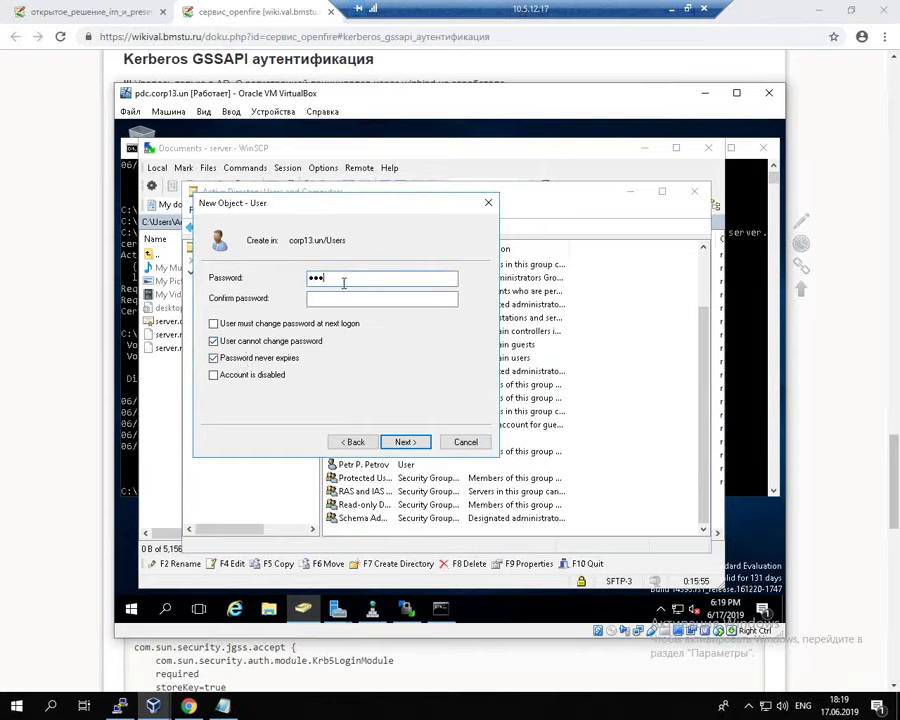
key(Tab)
text(P@ssw0)
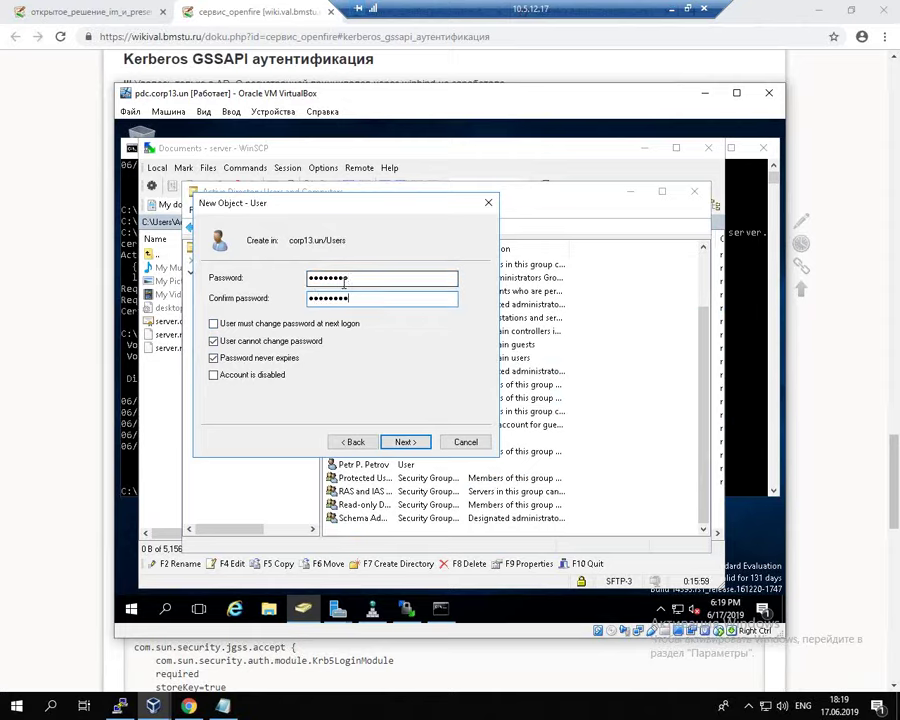
text(rd)
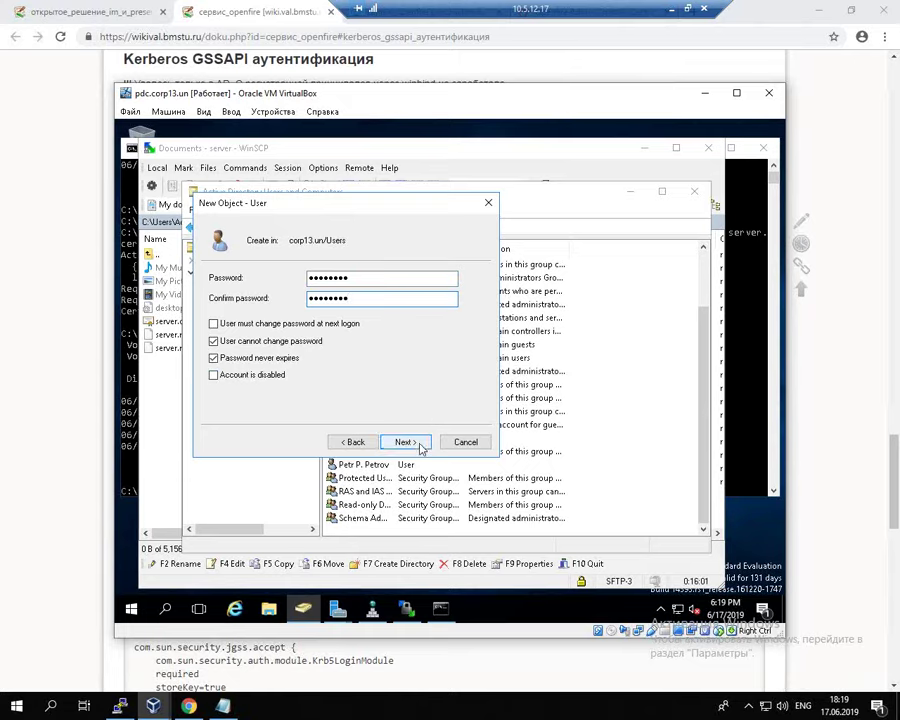
click(419, 446)
click(405, 442)
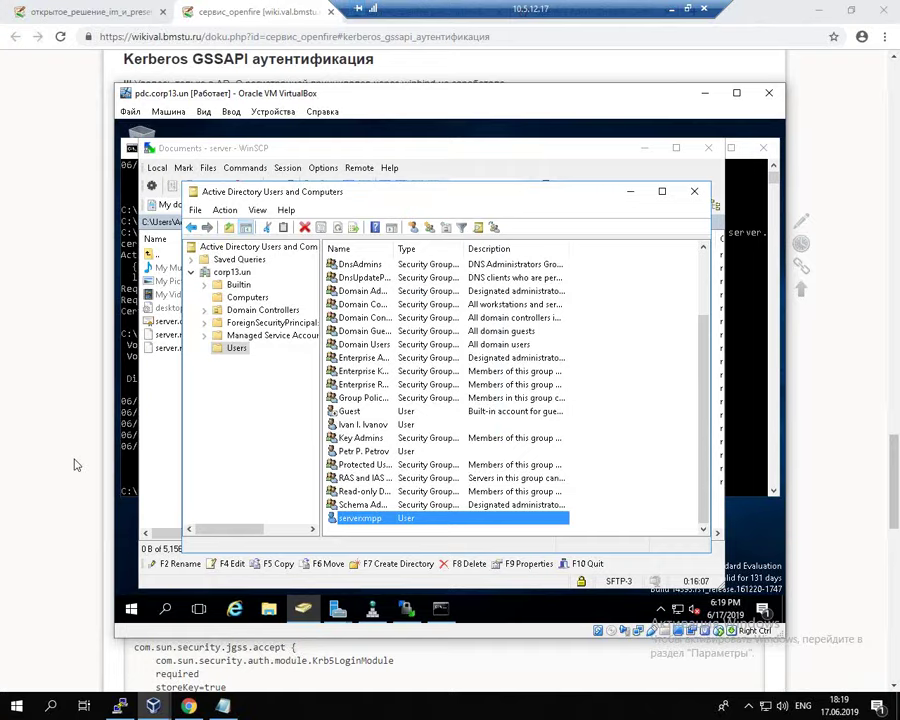
Step: Copy the first Microsoft AD ktpass command from the wiki
key(alt+Tab)
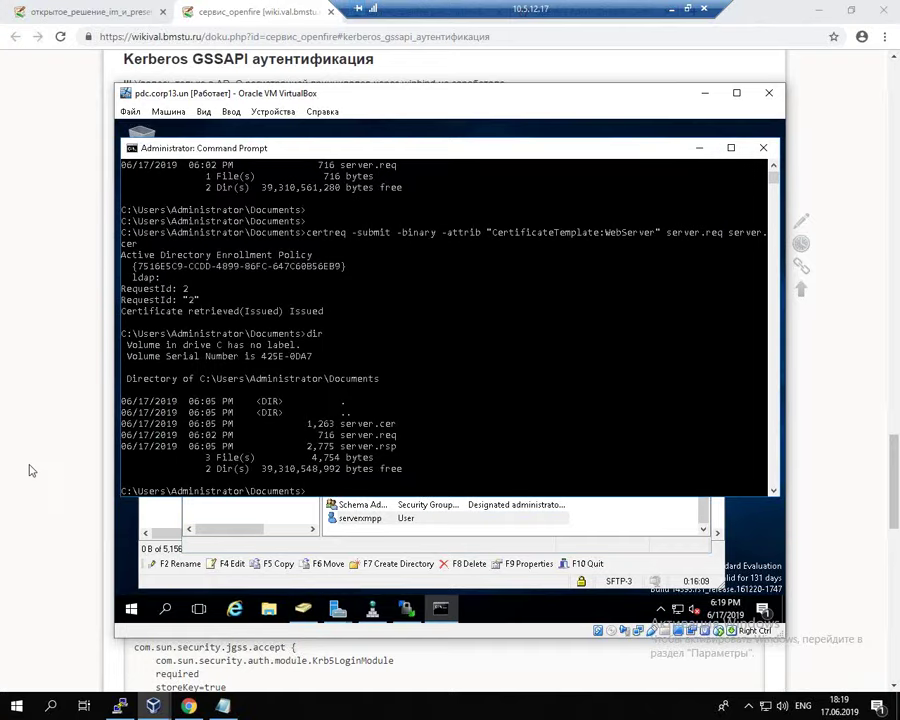
click(27, 456)
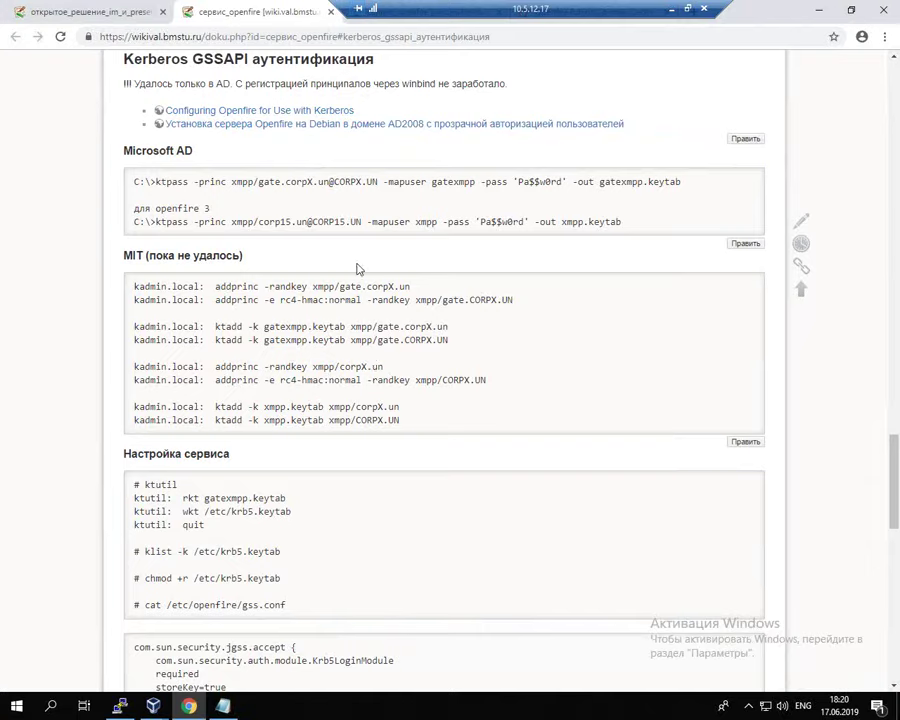
drag(155, 181, 679, 179)
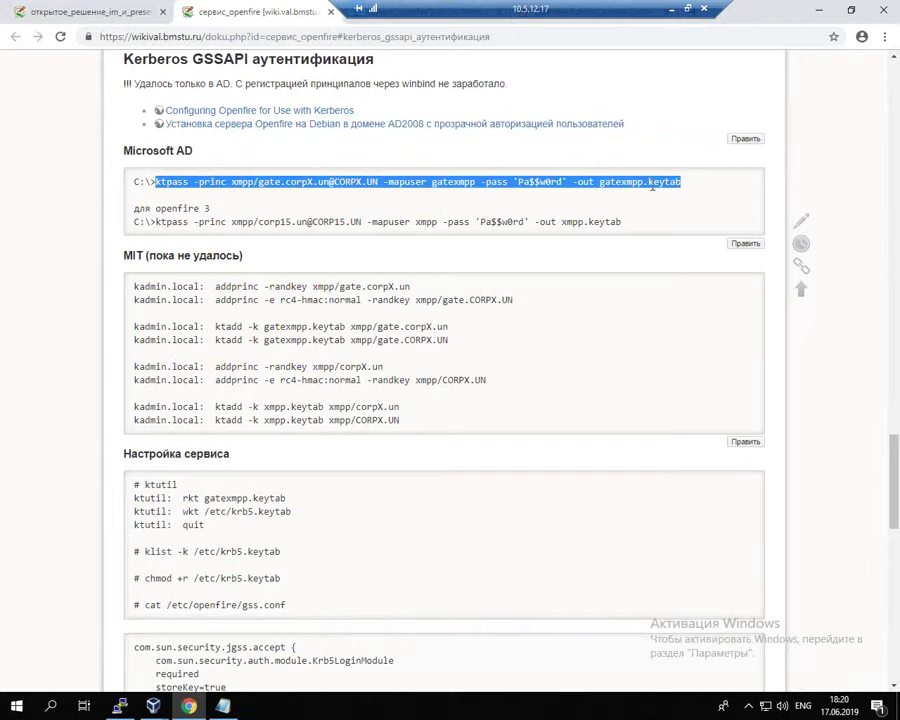
right_click(652, 185)
click(661, 192)
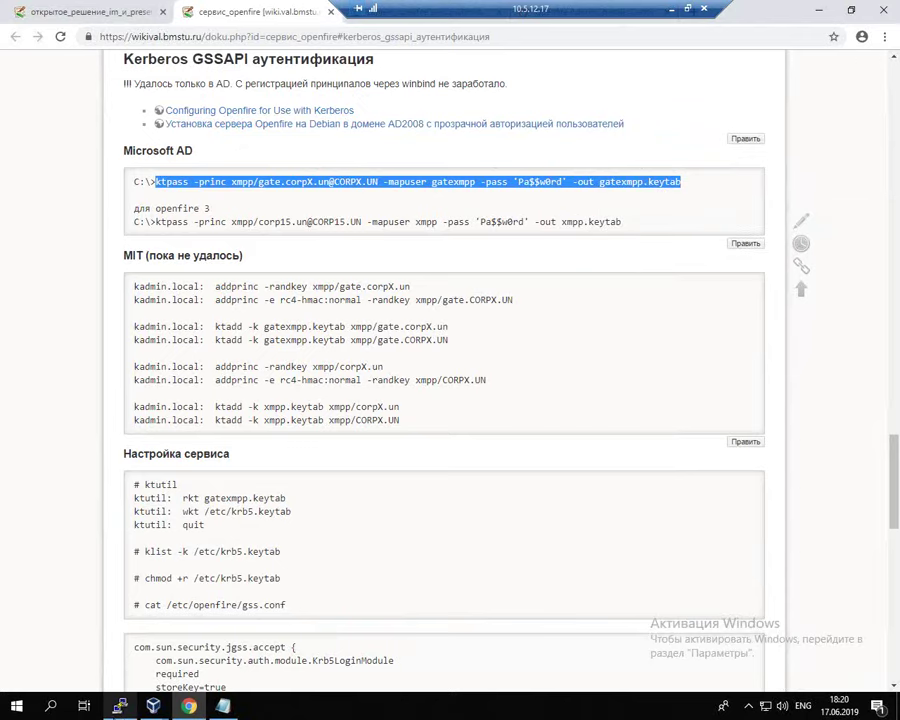
Step: Return to the pdc VM's administrator Command Prompt
click(120, 706)
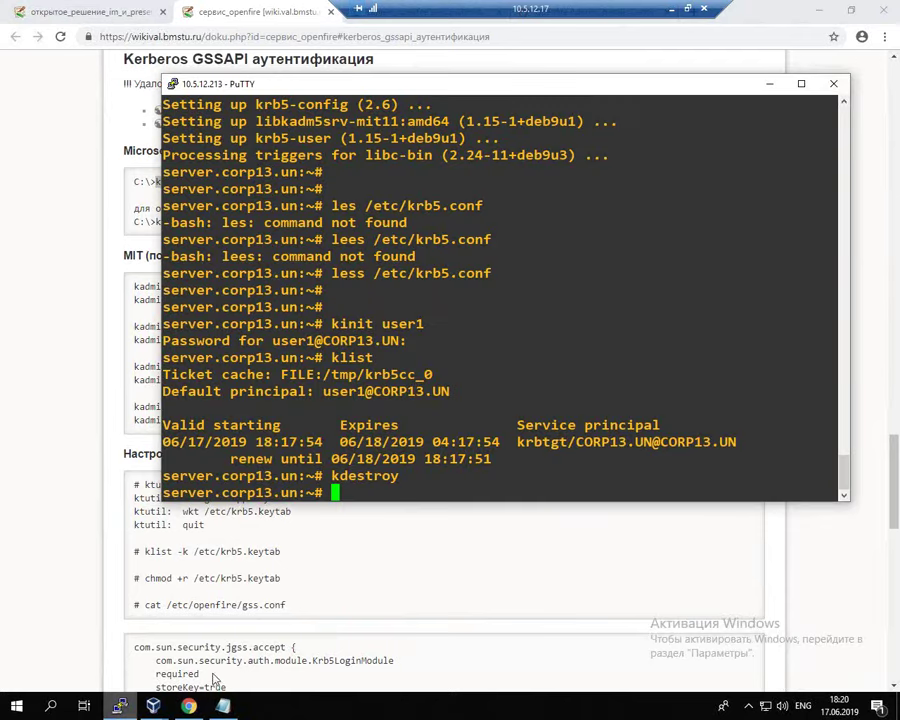
click(153, 706)
click(110, 640)
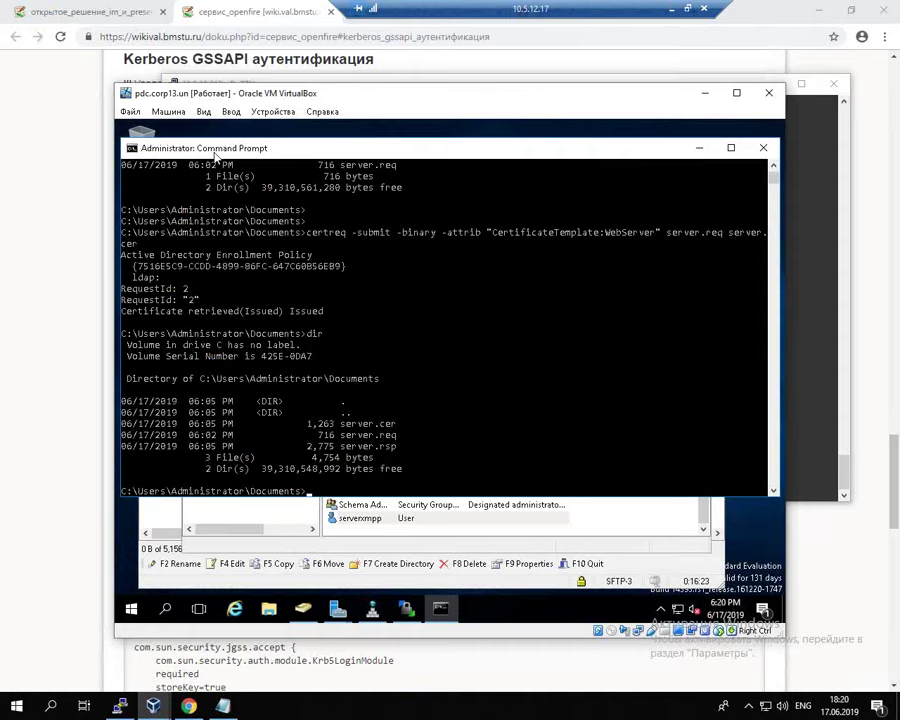
Step: Paste the ktpass command and change the output to serverxmpp.keytab and -mapuser to serverxmpp
right_click(287, 345)
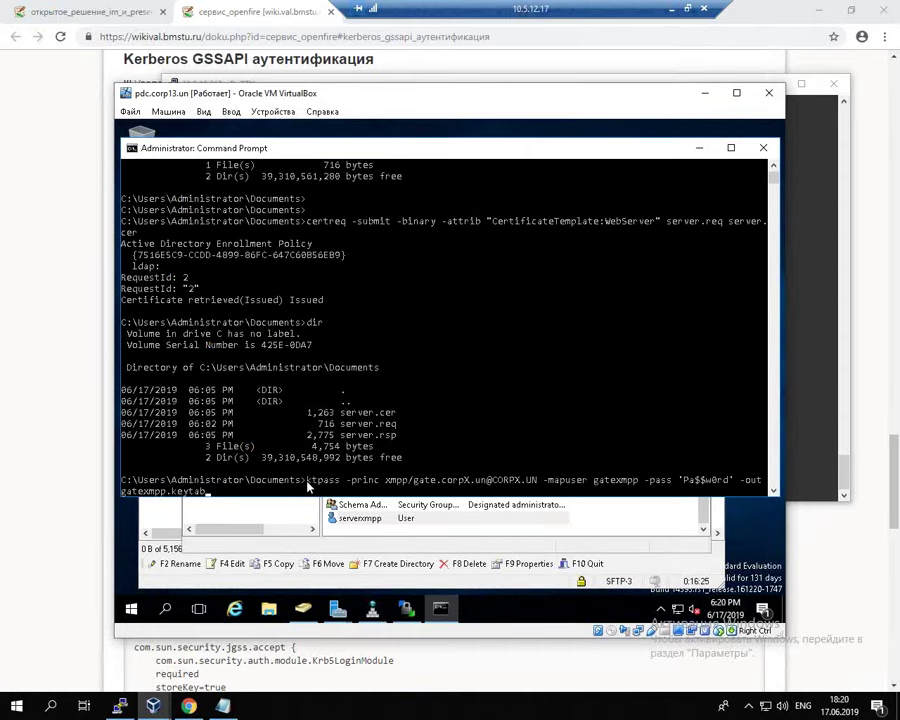
drag(306, 480, 337, 482)
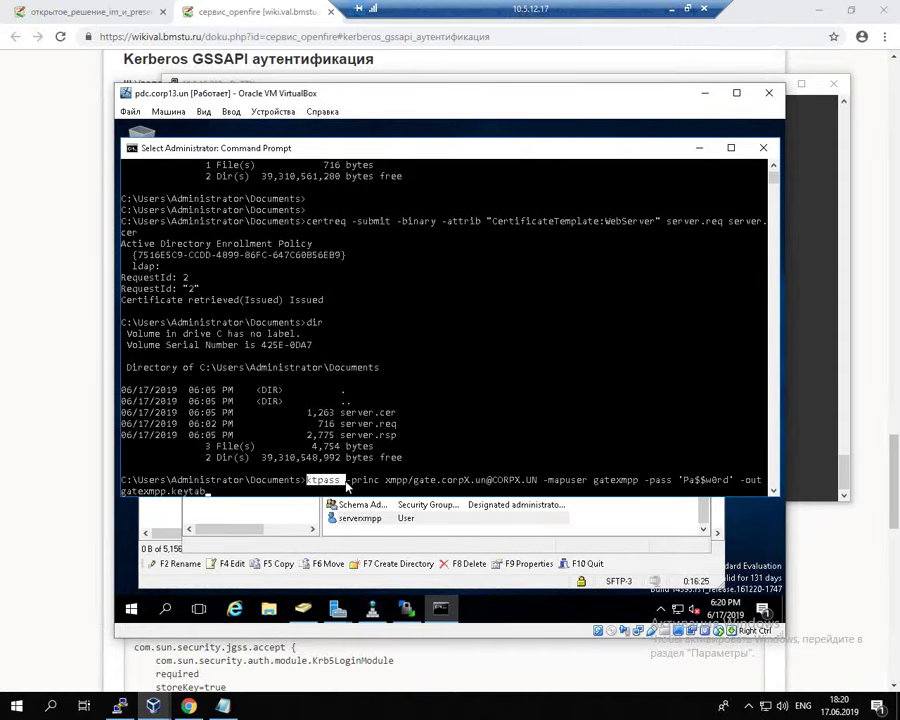
right_click(432, 279)
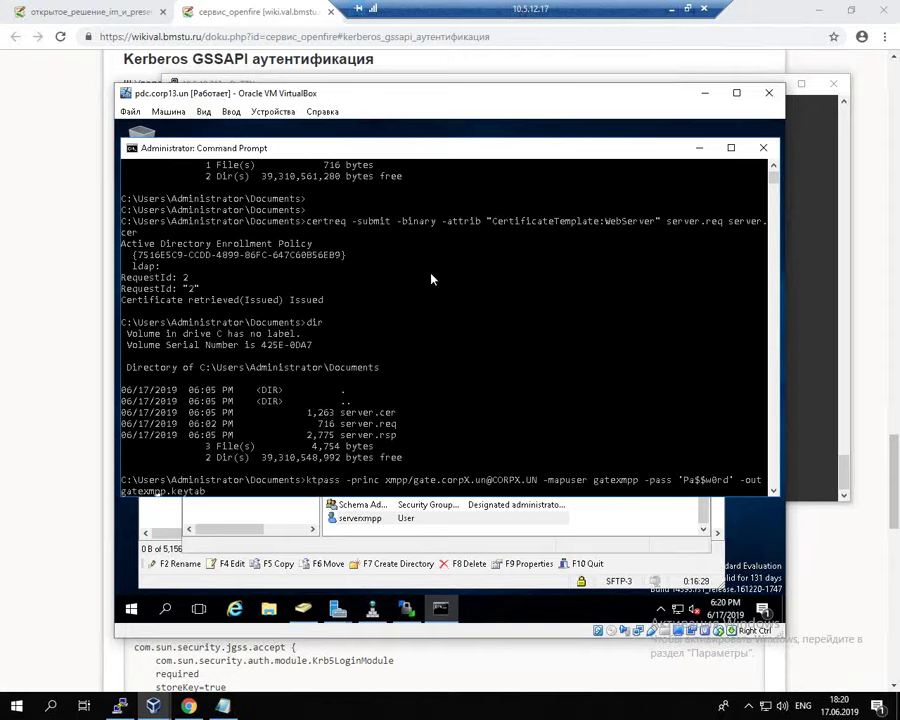
key(BackSpace)
key(BackSpace)
key(BackSpace)
key(BackSpace)
text(server)
key(Left)
key(Left)
key(Left)
key(Left)
key(Left)
key(Left)
key(Left)
key(Left)
key(Left)
key(Left)
key(Left)
key(Left)
key(Left)
key(Left)
key(Left)
key(Left)
key(Left)
key(Left)
key(Left)
key(Left)
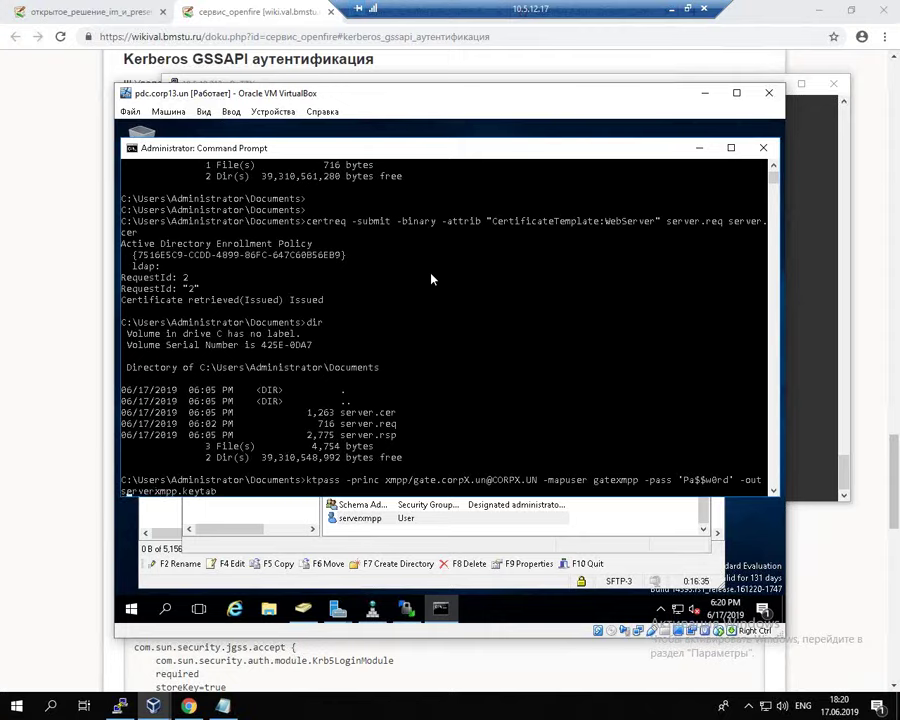
key(BackSpace)
key(BackSpace)
key(BackSpace)
key(BackSpace)
text(server)
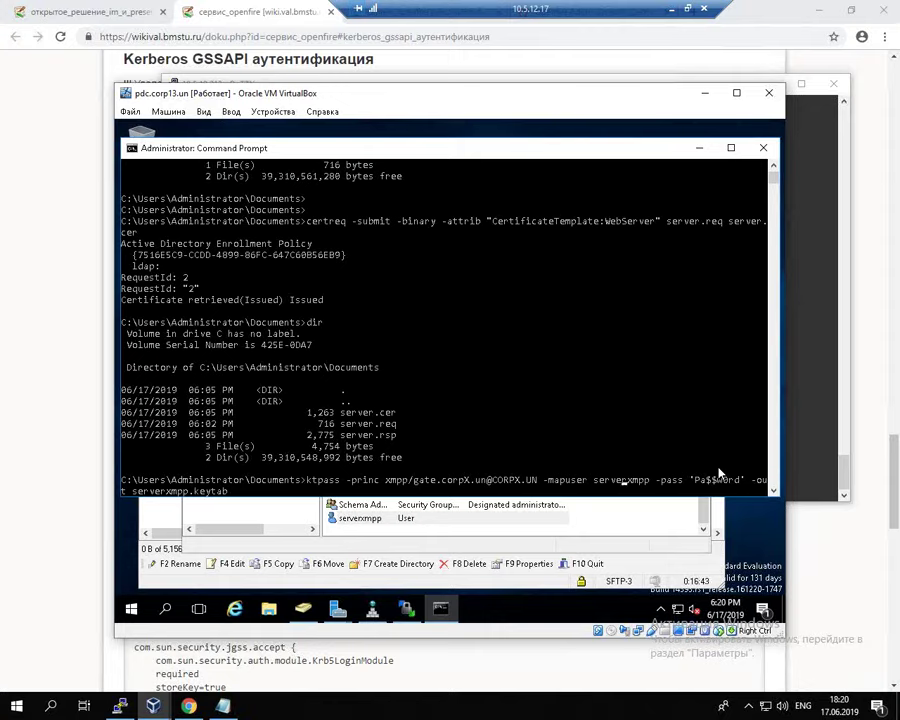
key(BackSpace)
text(13)
key(Left)
key(Left)
key(Left)
key(Left)
key(Left)
key(Left)
key(Left)
key(Left)
key(Left)
key(Left)
key(Left)
key(Left)
key(Left)
key(Left)
key(Left)
key(Left)
key(Left)
key(Left)
key(Right)
key(Right)
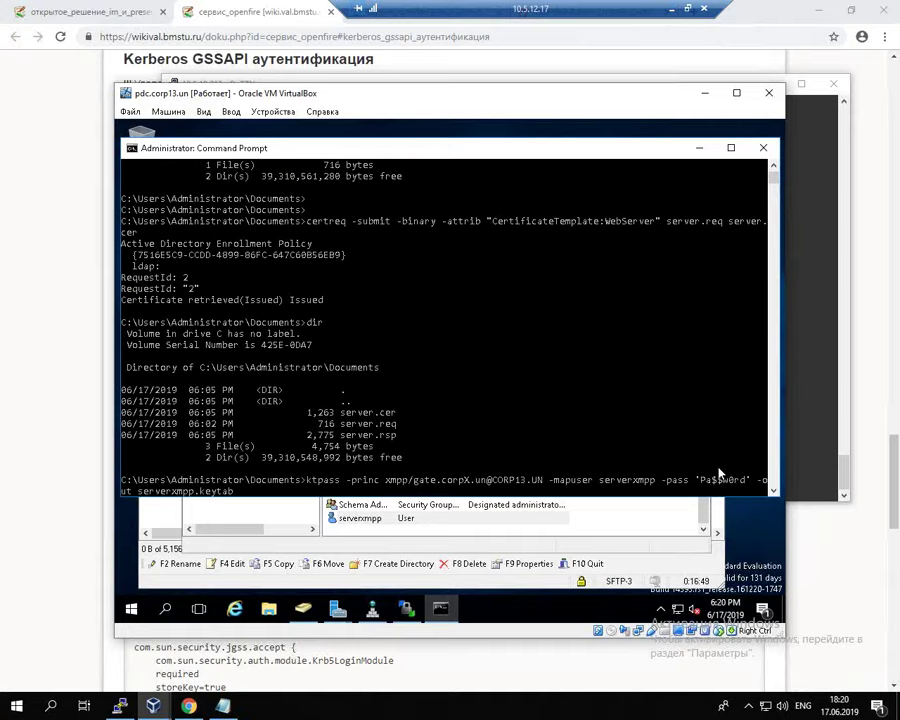
key(BackSpace)
key(BackSpace)
key(BackSpace)
key(BackSpace)
text(se)
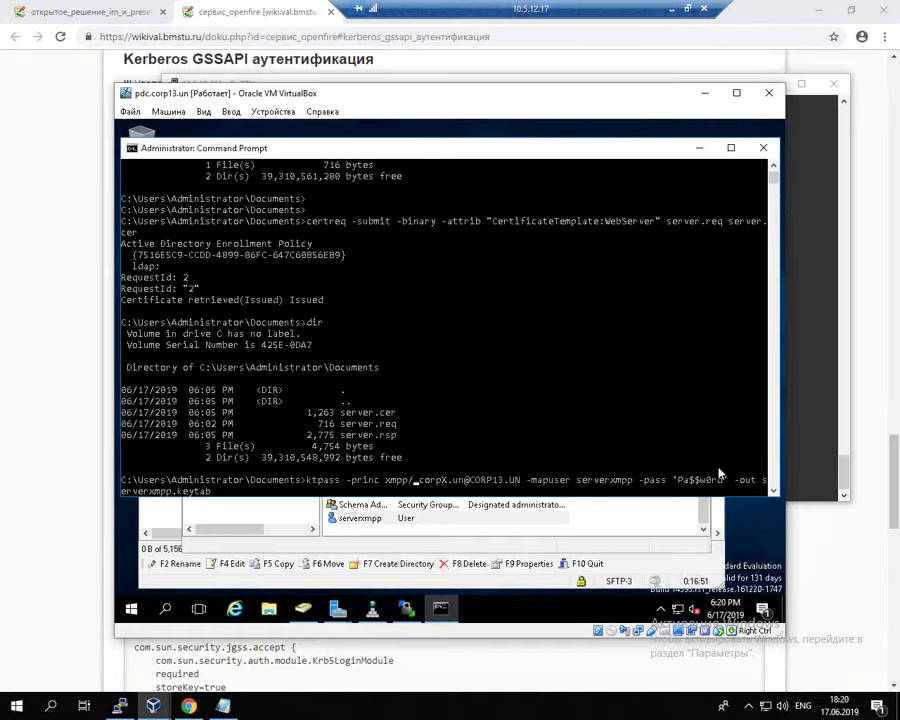
text(rver)
key(Right)
key(Right)
key(Right)
key(Right)
key(Right)
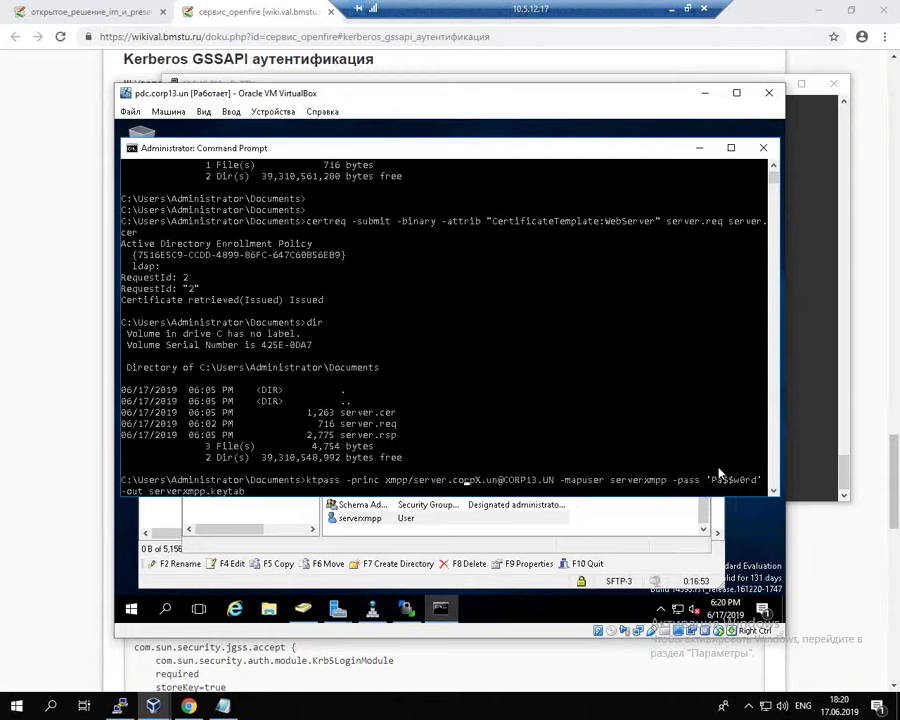
key(Delete)
text(13)
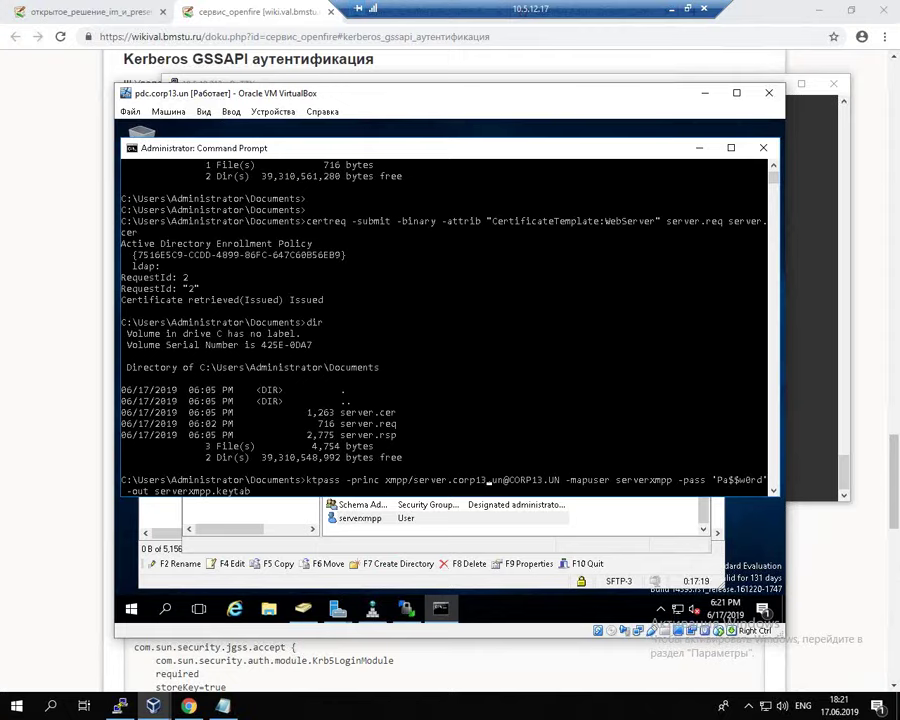
Step: Run ktpass to create serverxmpp.keytab, then minimize VirtualBox to reveal the wiki
click(547, 311)
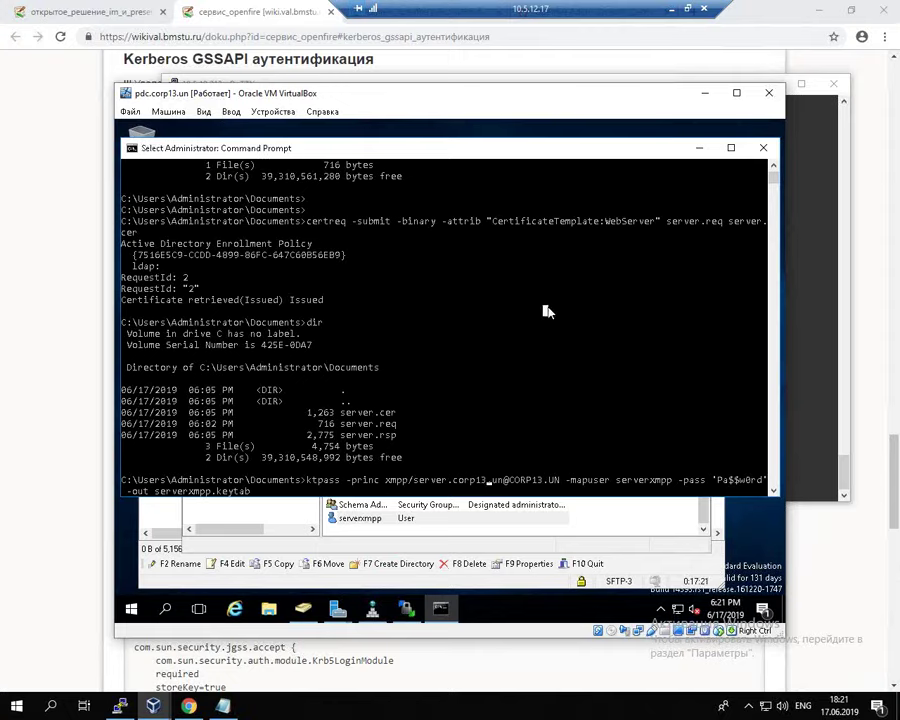
key(Escape)
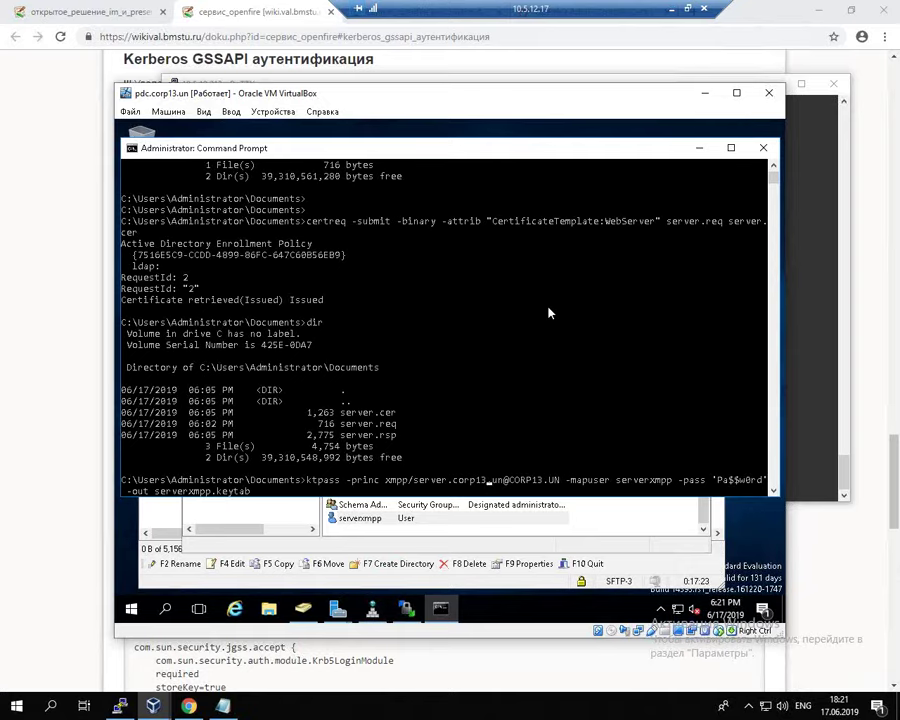
key(Return)
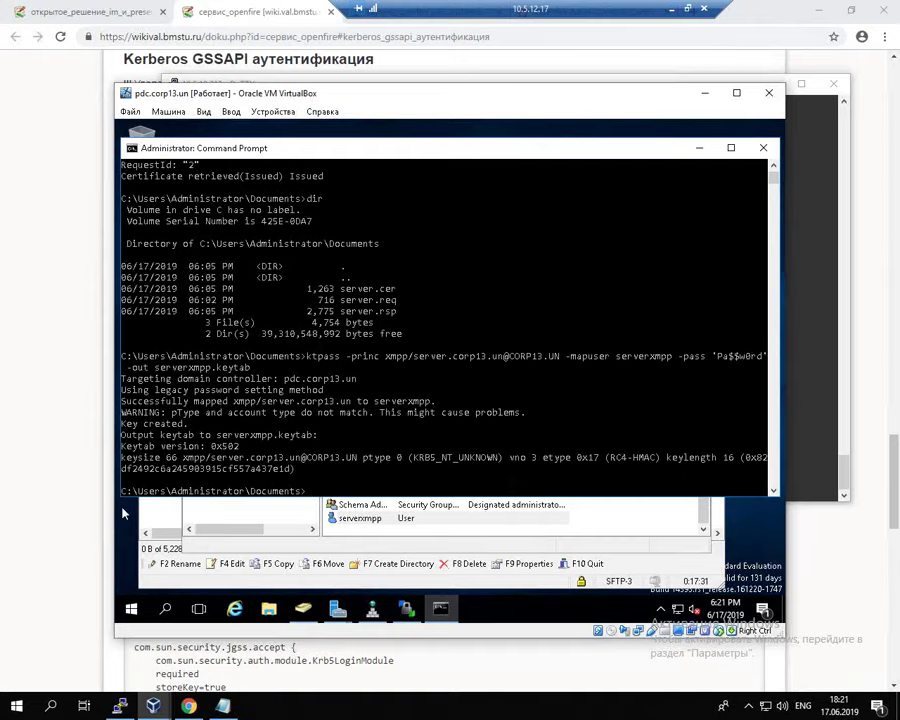
click(75, 482)
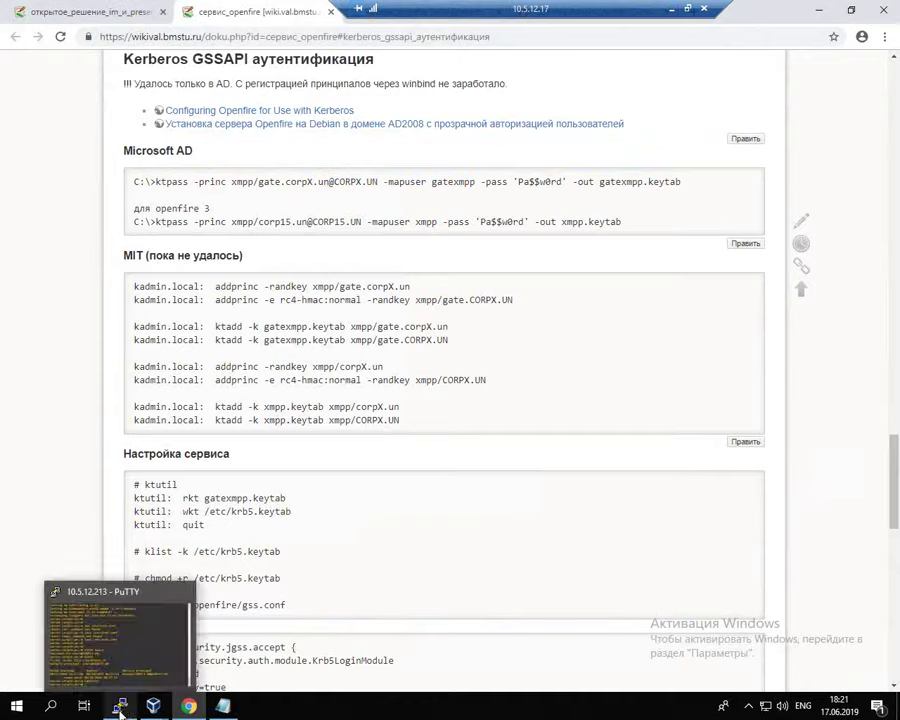
Step: Bring up the pdc.corp13.un virtual machine's WinSCP file transfer session
mouse_move(120, 706)
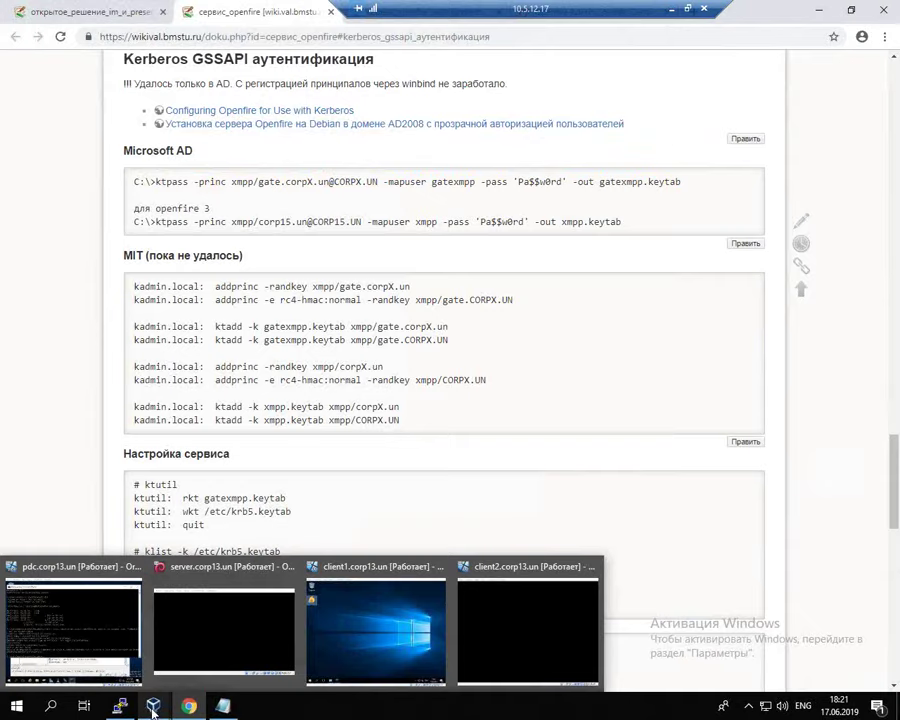
click(153, 710)
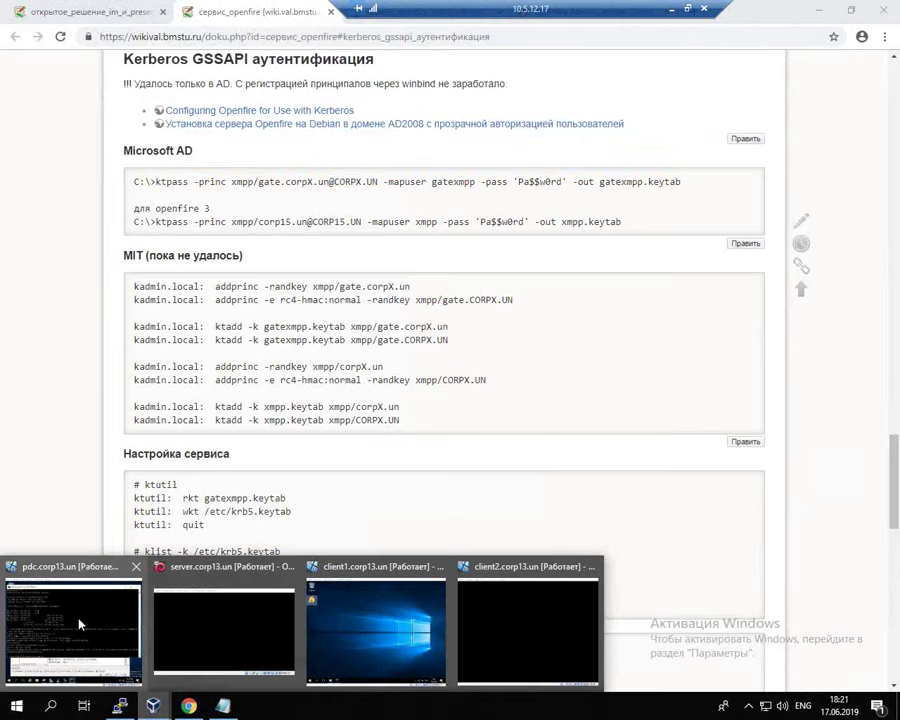
click(80, 622)
click(373, 610)
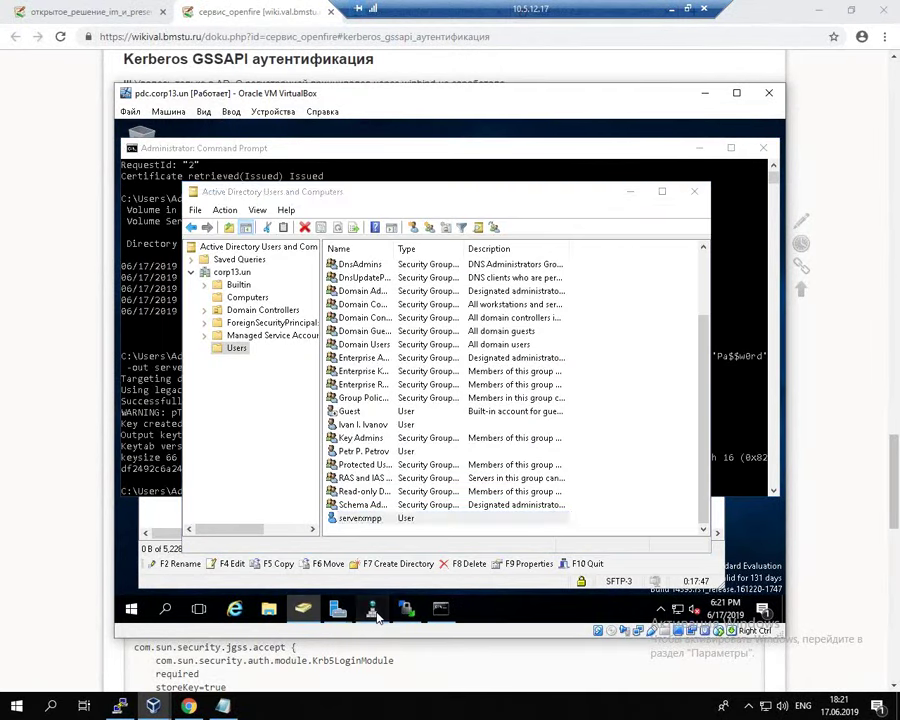
click(373, 610)
click(406, 608)
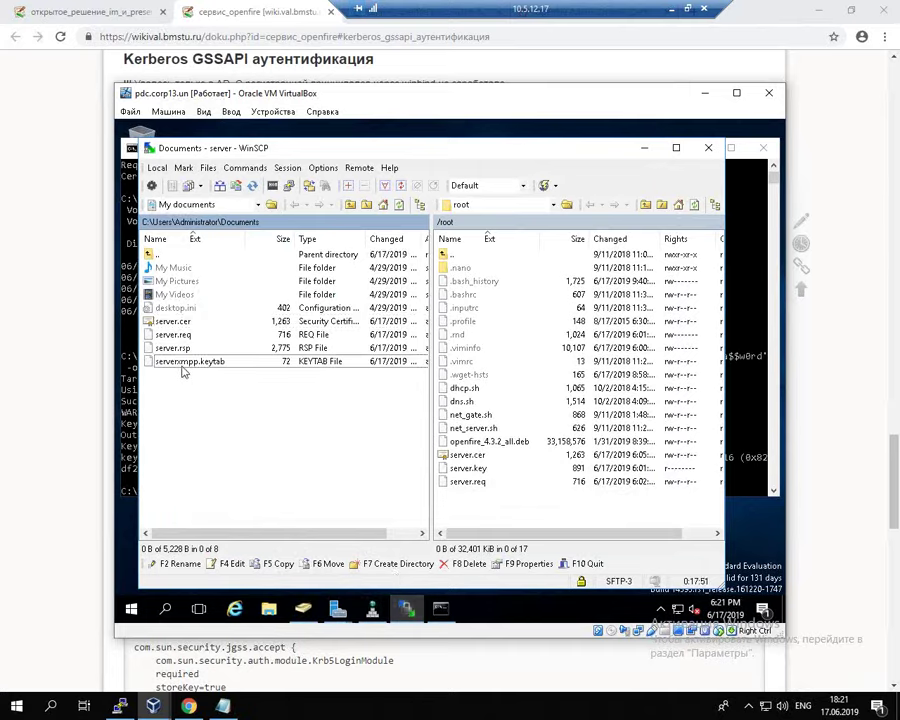
Step: Copy serverxmpp.keytab from Documents into the server's /root folder
drag(185, 357, 481, 514)
click(460, 426)
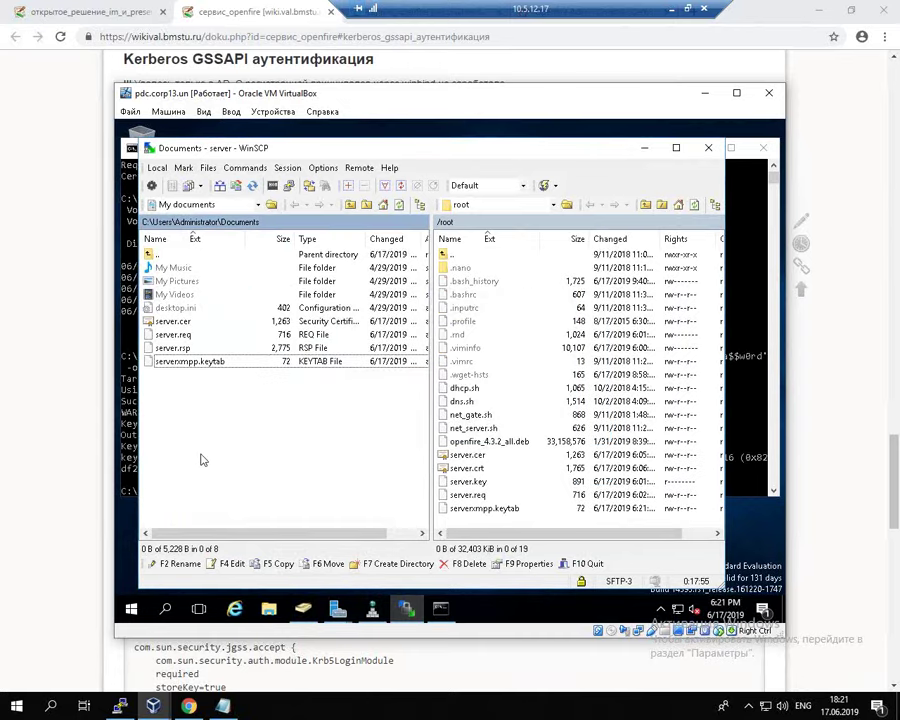
click(121, 706)
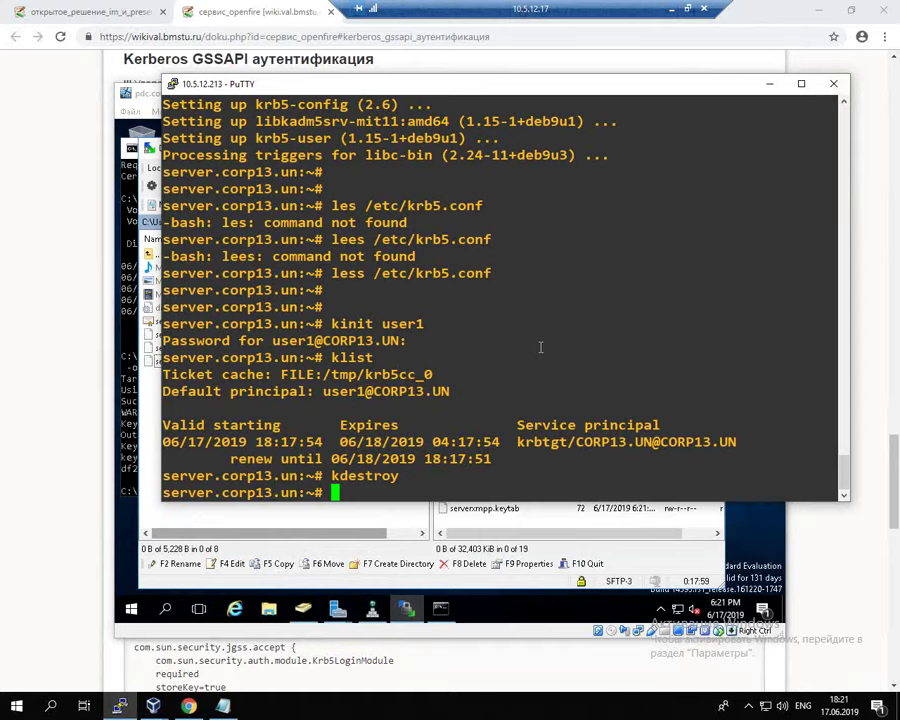
Step: Start ktutil and read serverxmpp.keytab with rkt
text(ktutil)
key(Return)
text(rkt )
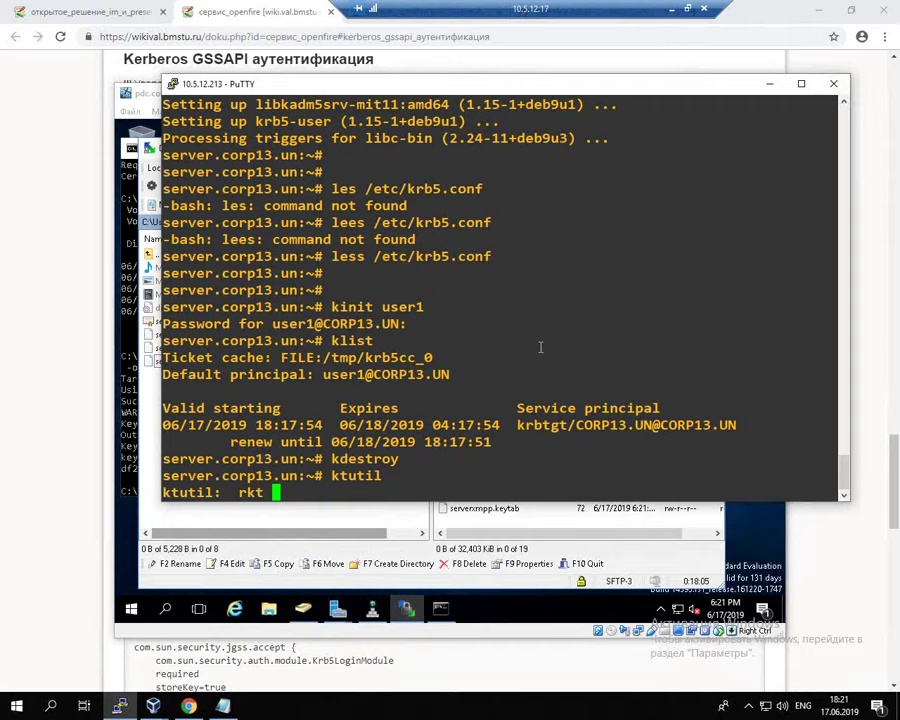
text(server)
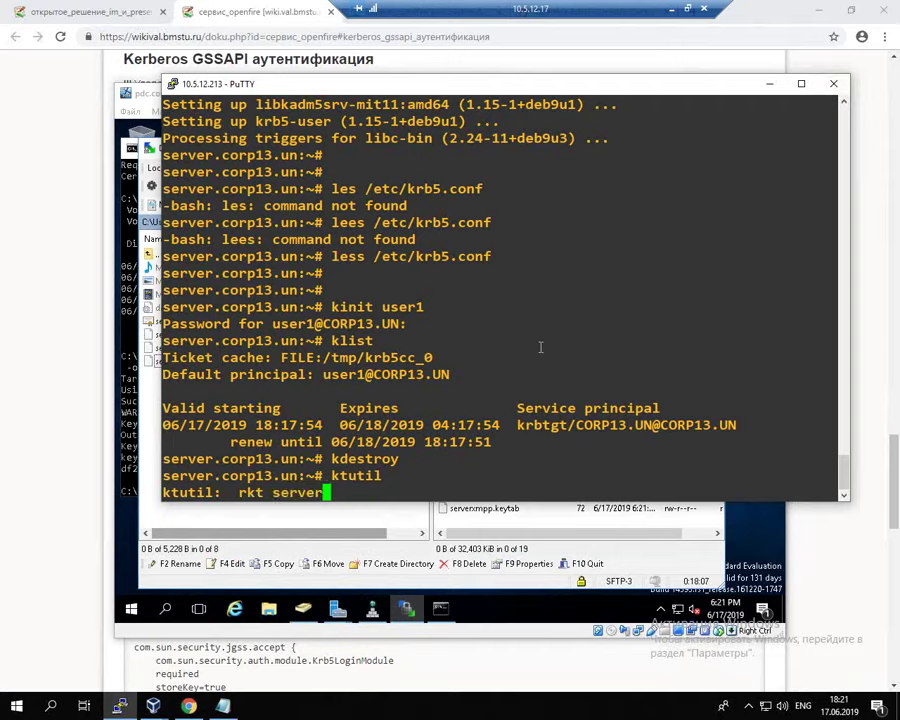
key(Tab)
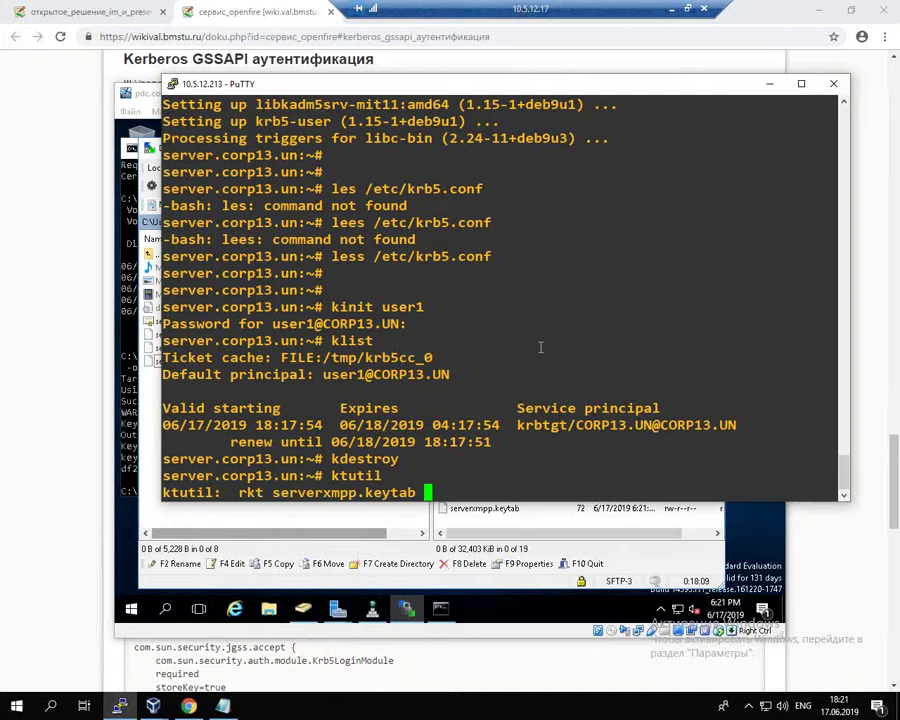
key(Return)
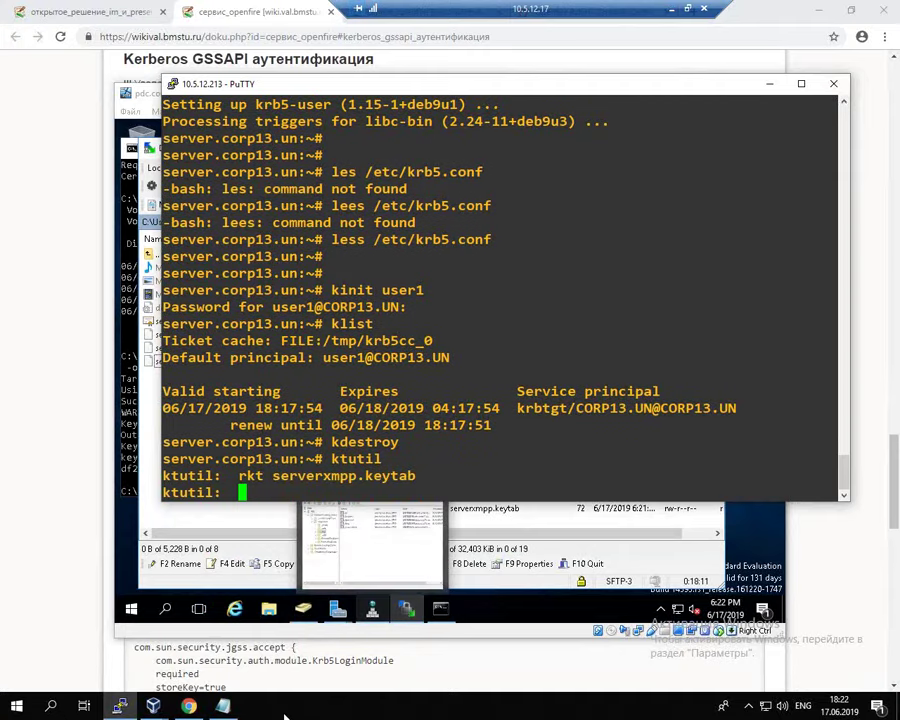
Step: Write the keys to /etc/krb5.keytab with the wiki's wkt command, then quit ktutil
click(15, 360)
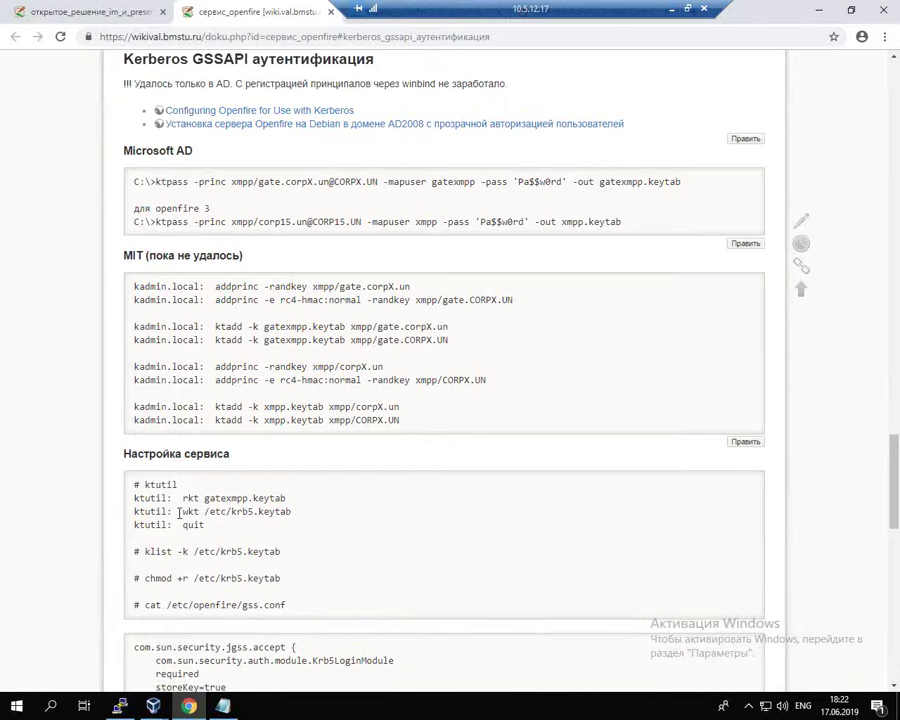
drag(181, 511, 312, 516)
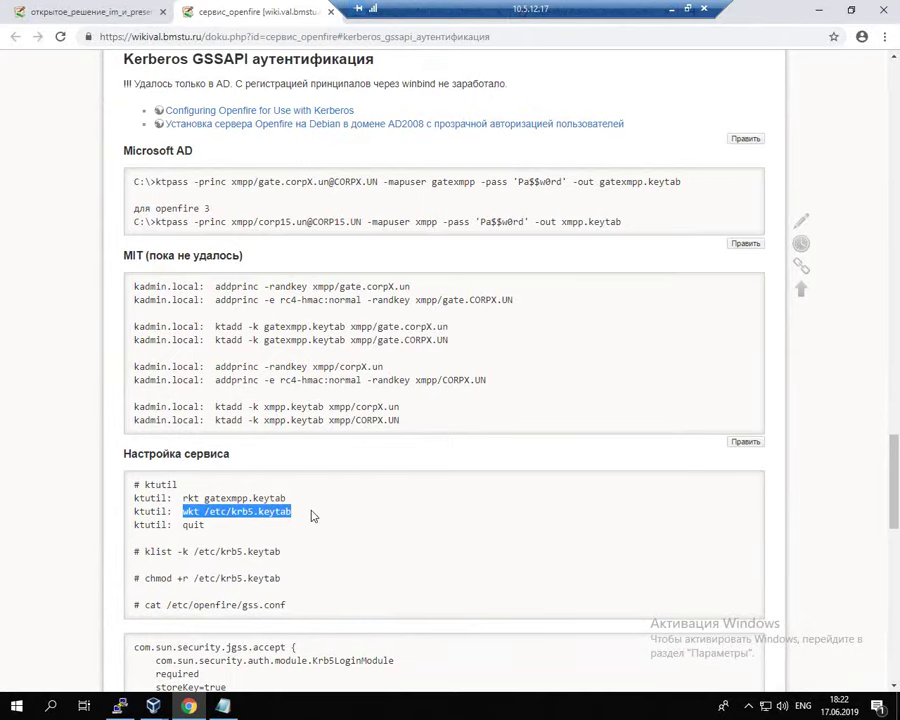
key(ctrl+c)
key(alt+Tab)
right_click(517, 400)
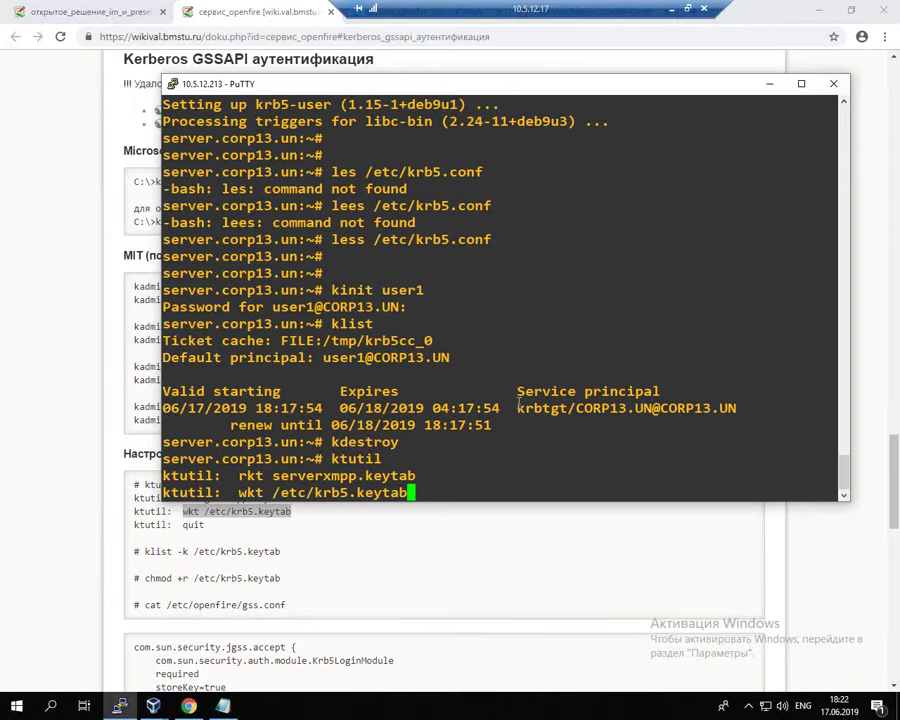
key(Return)
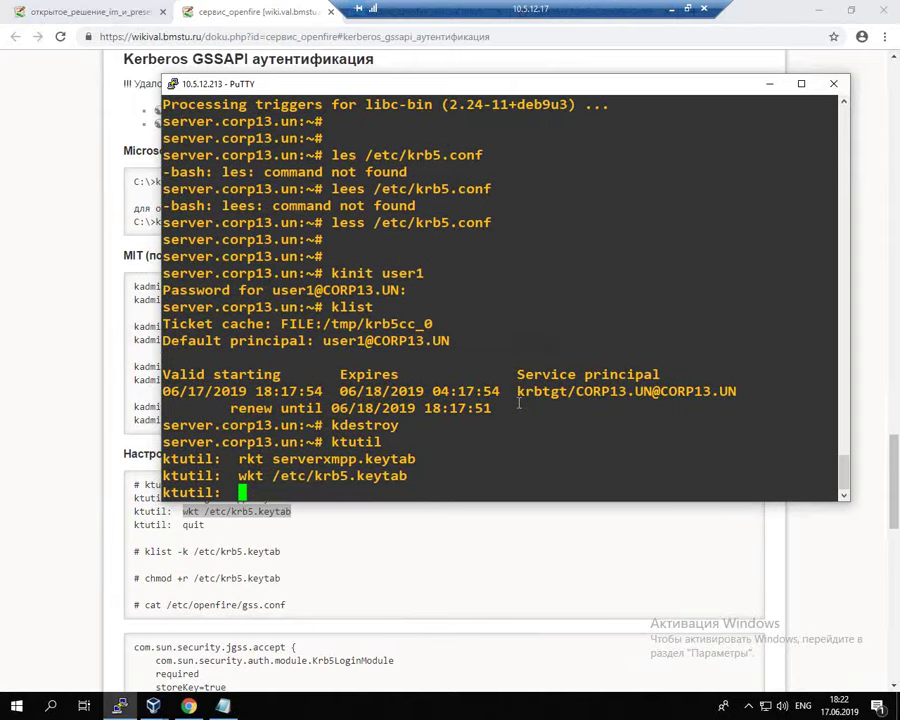
text(quit)
key(Return)
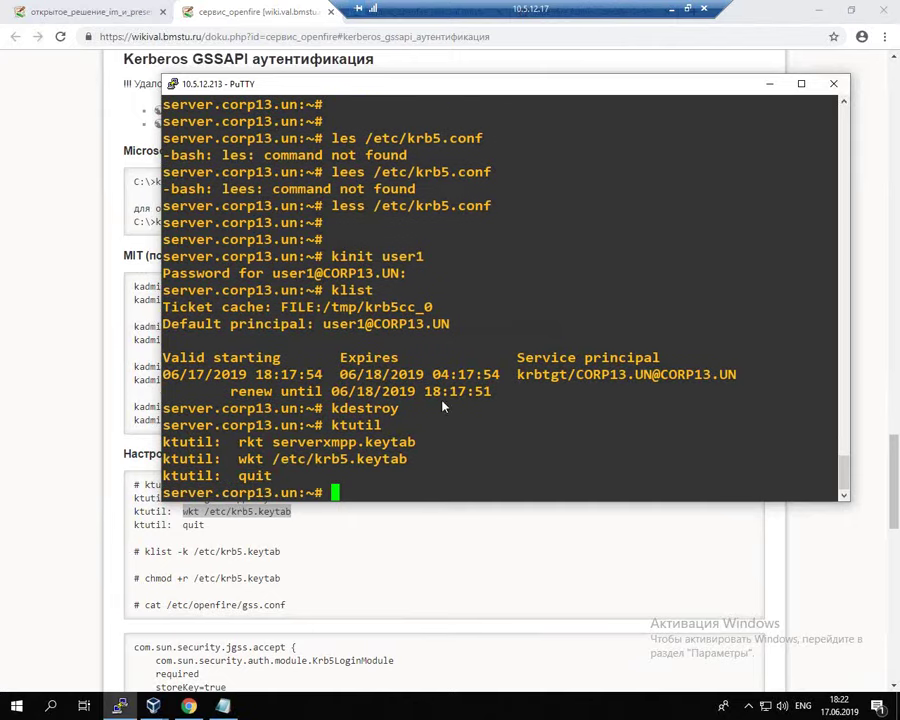
click(78, 370)
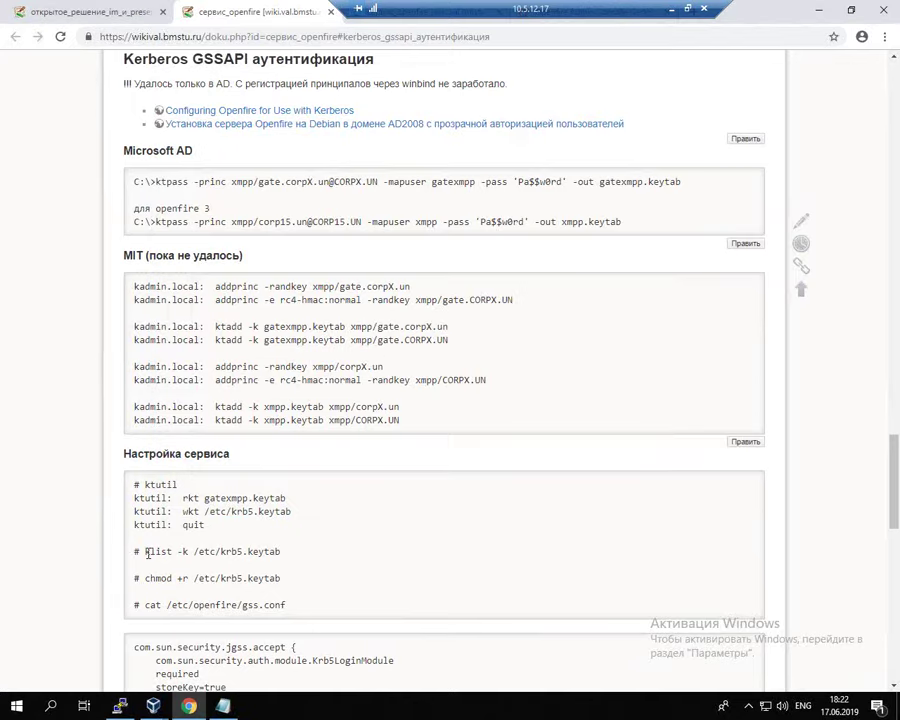
drag(143, 552, 294, 558)
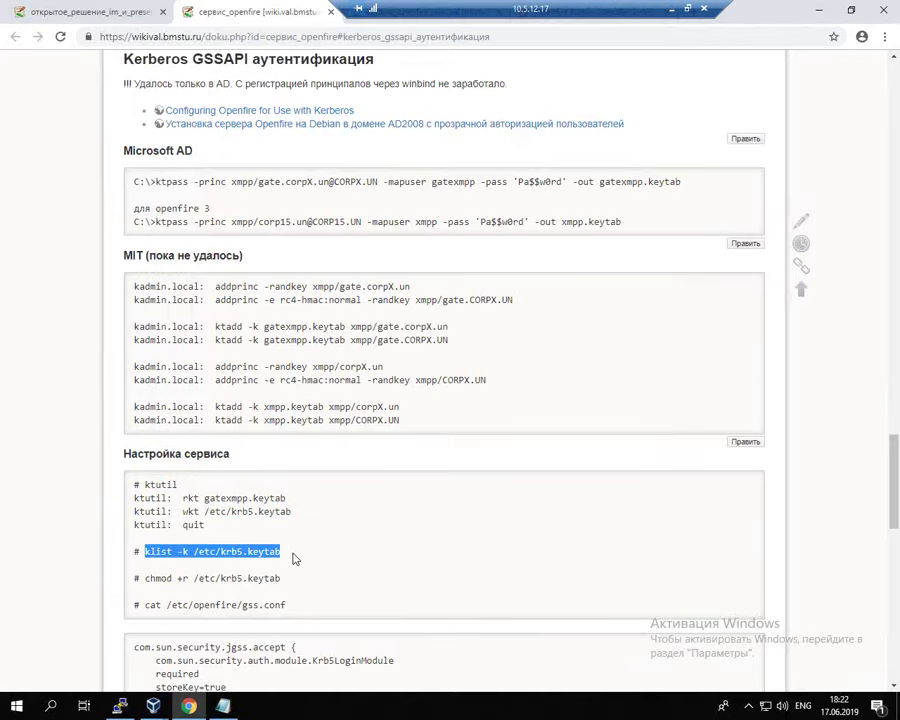
key(ctrl+c)
key(alt+Tab)
right_click(493, 408)
key(Return)
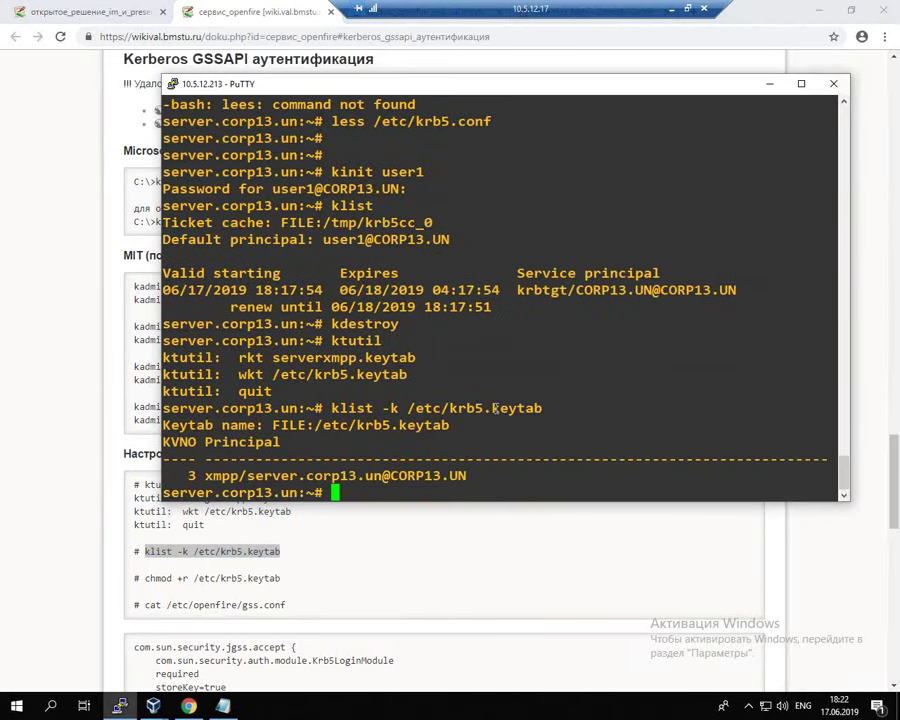
key(Return)
key(Return)
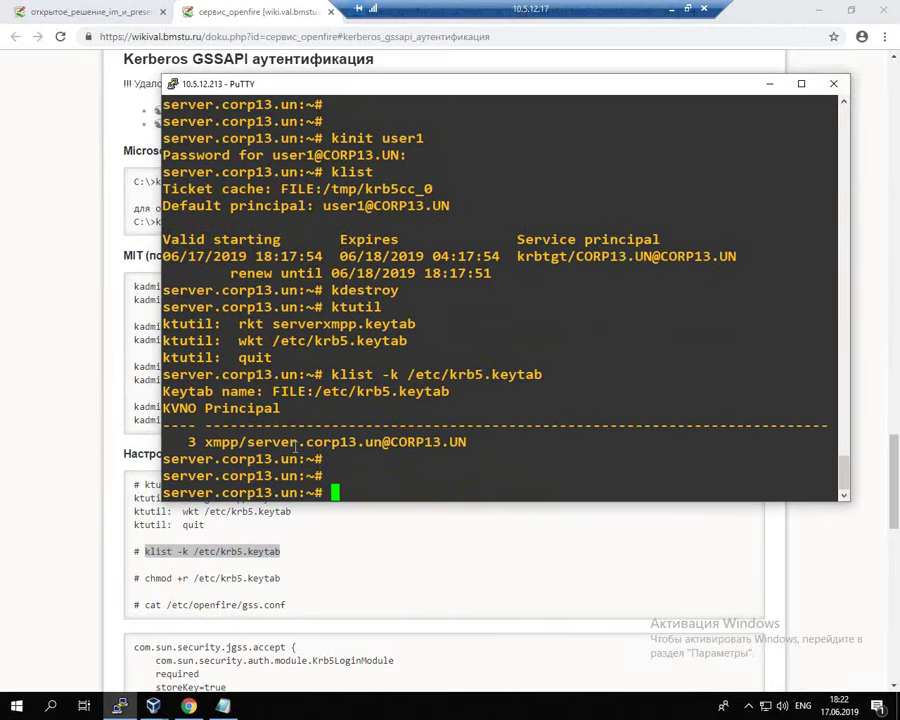
drag(204, 442, 455, 443)
click(257, 446)
click(402, 442)
click(545, 349)
Step: Make /etc/krb5.keytab readable with chmod +r and select the /etc/openfire/gss.conf path
key(Return)
key(Up)
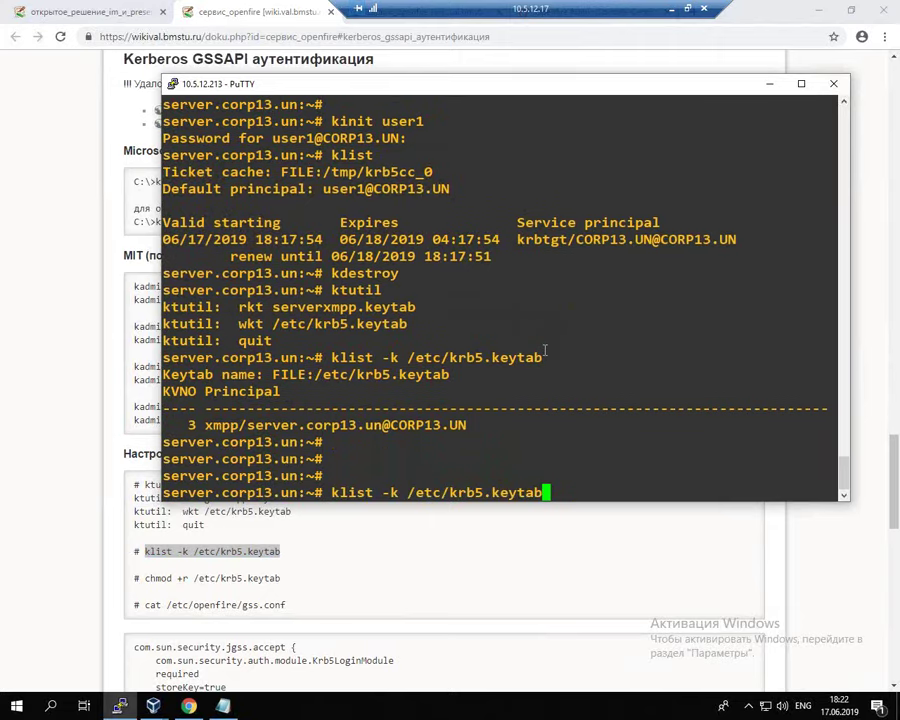
key(Left)
key(Left)
key(Left)
key(Left)
key(Left)
key(Left)
key(Left)
key(Left)
key(Left)
key(Left)
key(Left)
key(Left)
key(Left)
key(Left)
key(Left)
key(Left)
key(Left)
key(Left)
key(Delete)
key(BackSpace)
key(BackSpace)
key(BackSpace)
key(BackSpace)
key(BackSpace)
key(BackSpace)
key(BackSpace)
text(chmo)
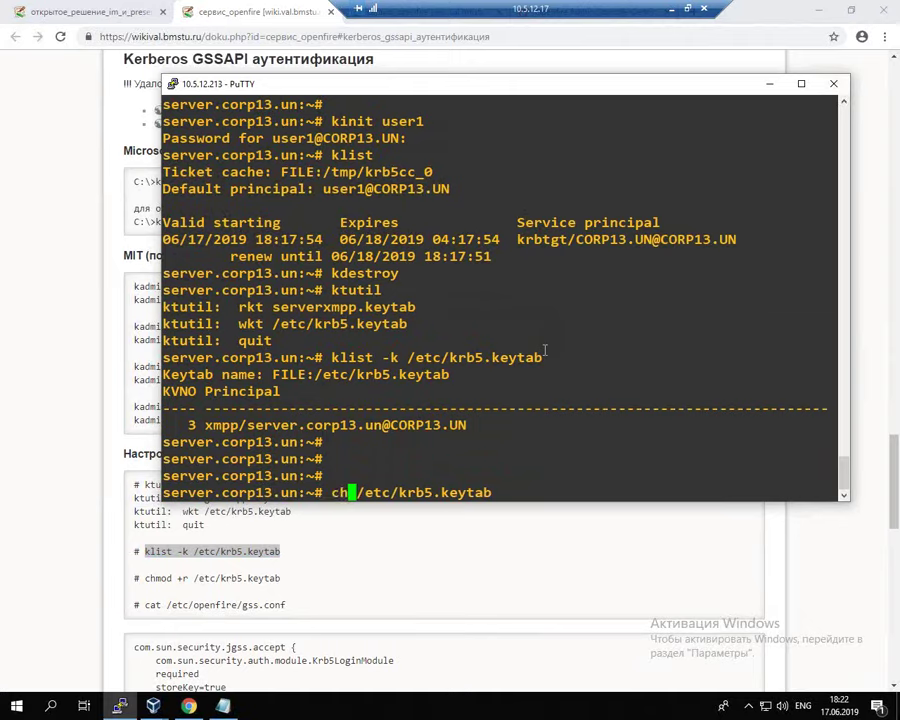
text(d)
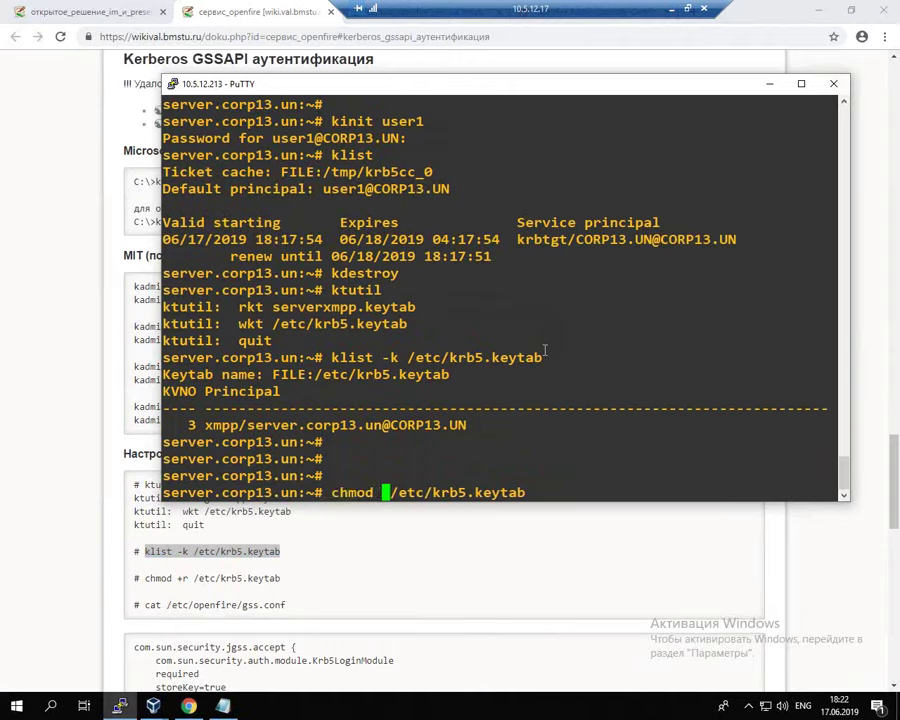
text( +)
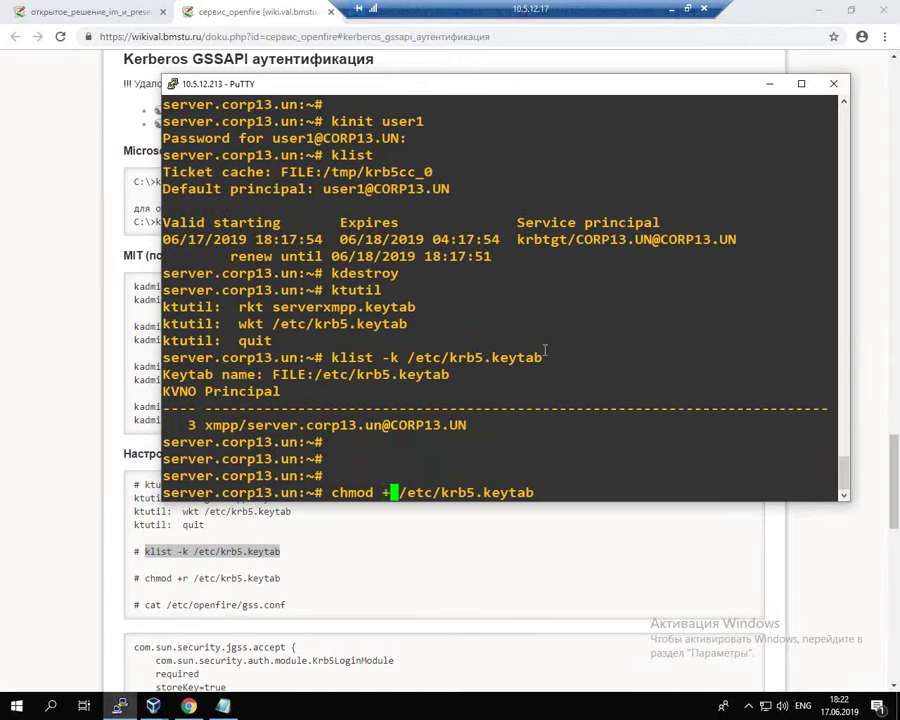
text(r)
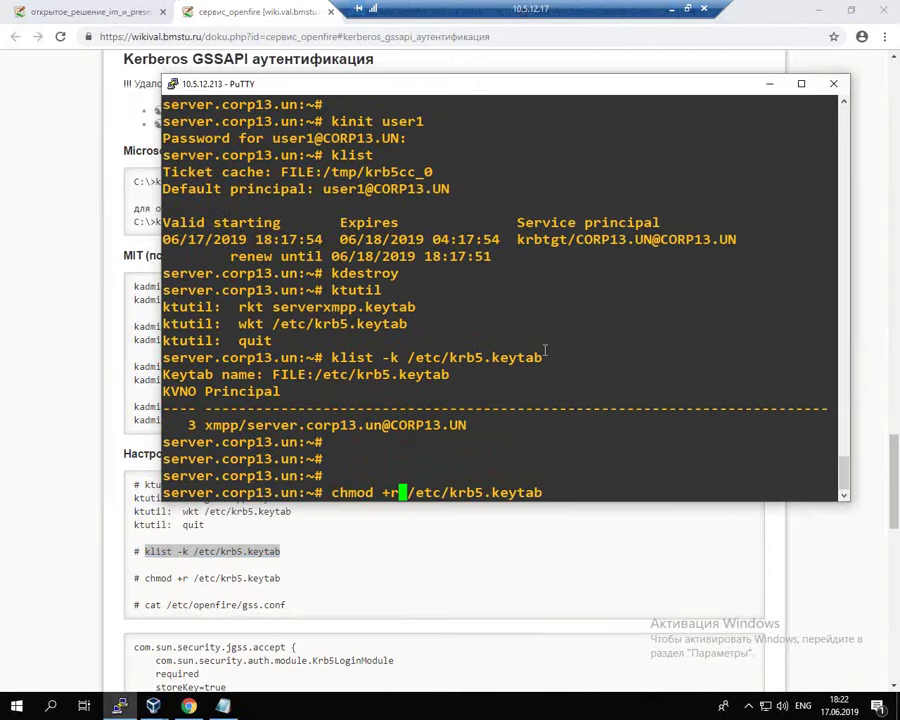
key(Return)
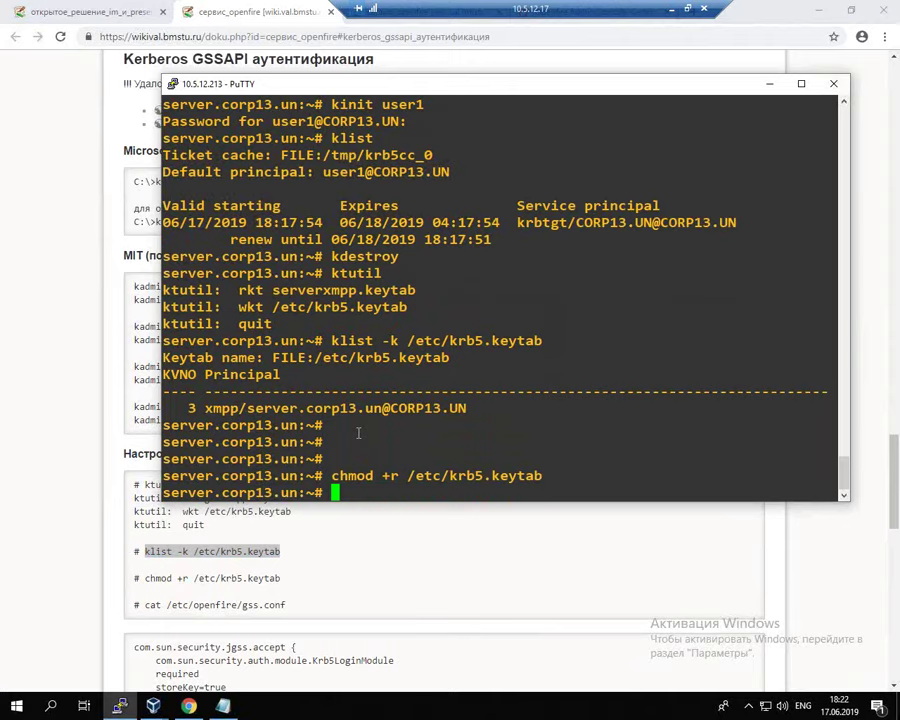
drag(399, 476, 542, 477)
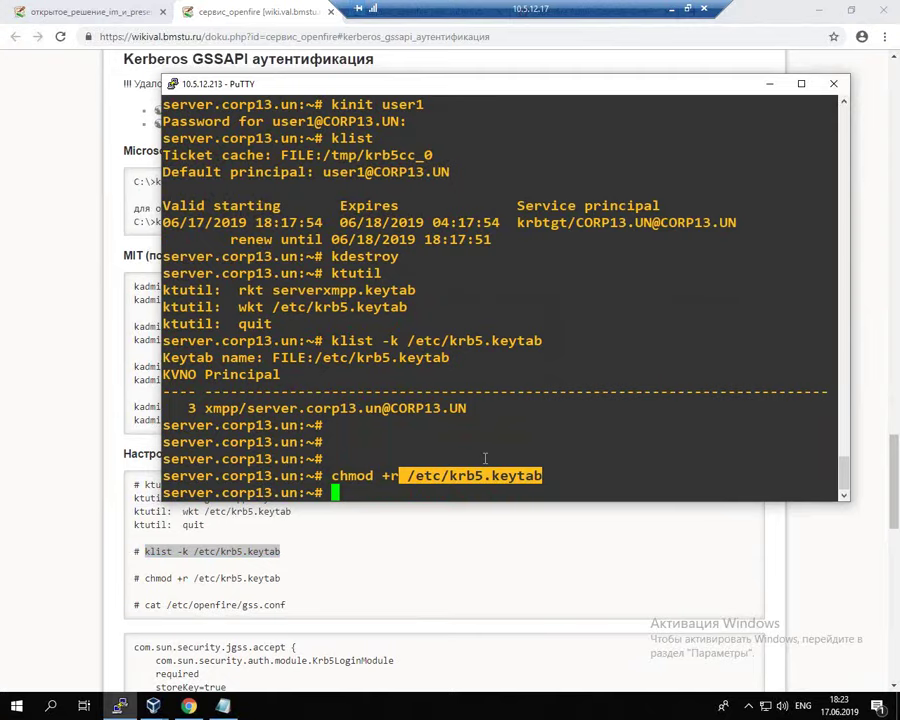
click(485, 458)
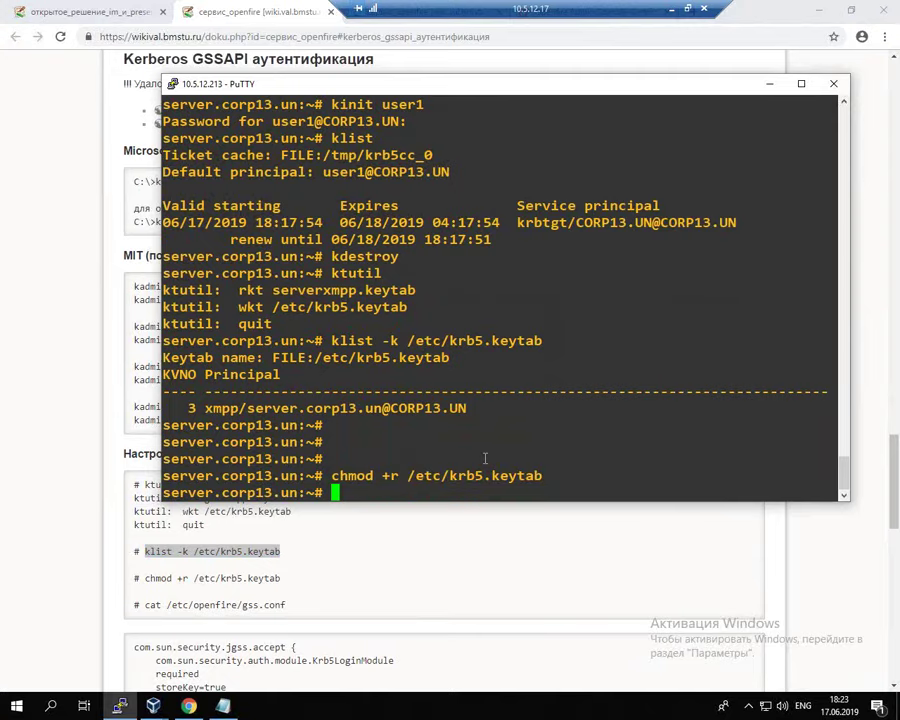
key(Return)
key(Return)
drag(166, 605, 288, 612)
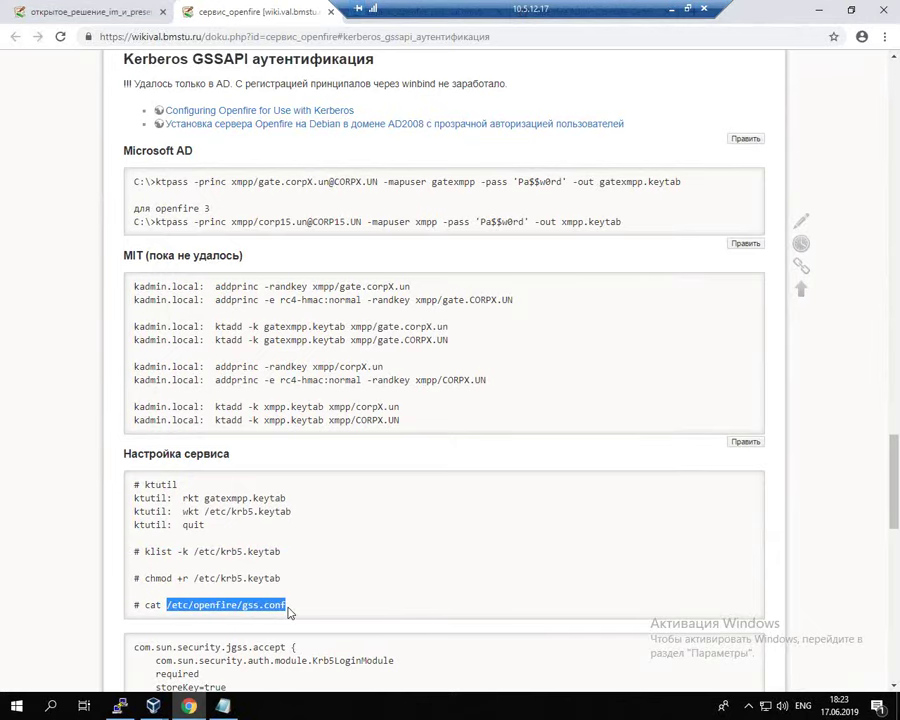
key(alt+Tab)
Step: Open /etc/openfire/gss.conf in vim and paste the wiki's Krb5LoginModule configuration block
text(vim)
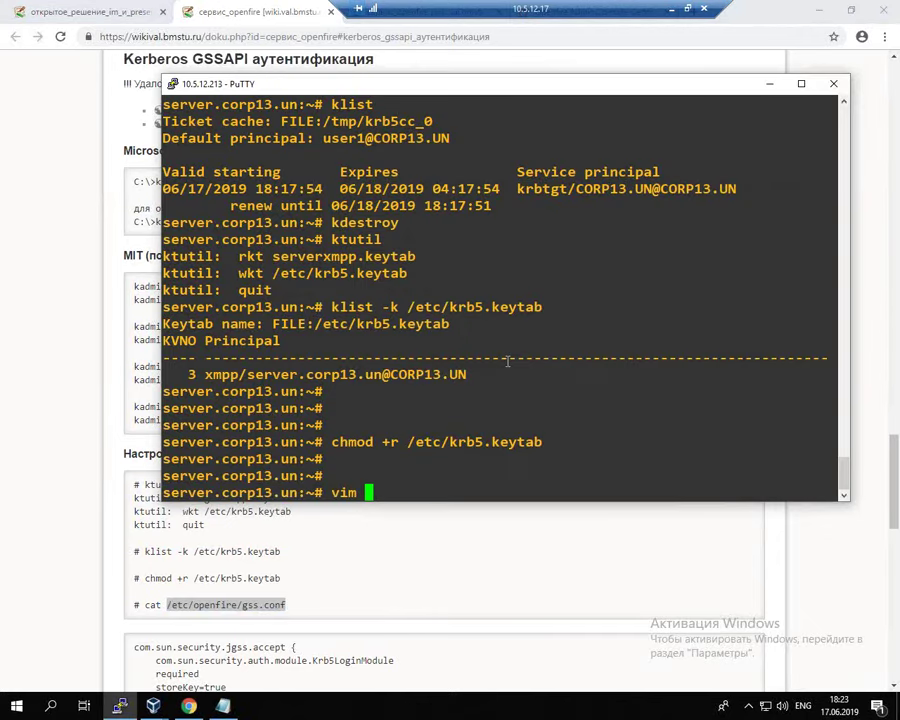
right_click(508, 362)
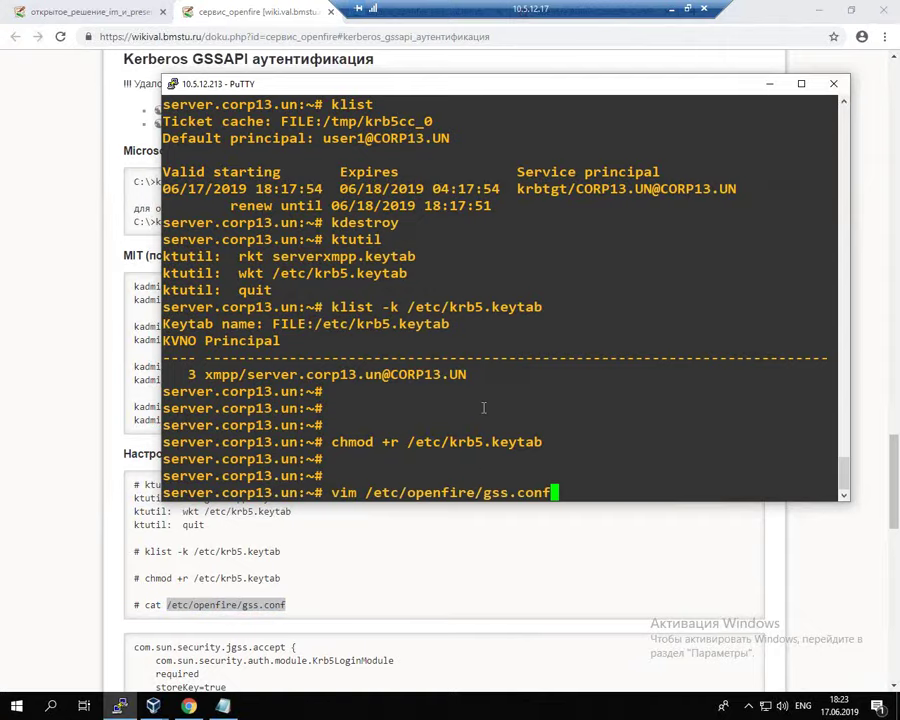
key(Return)
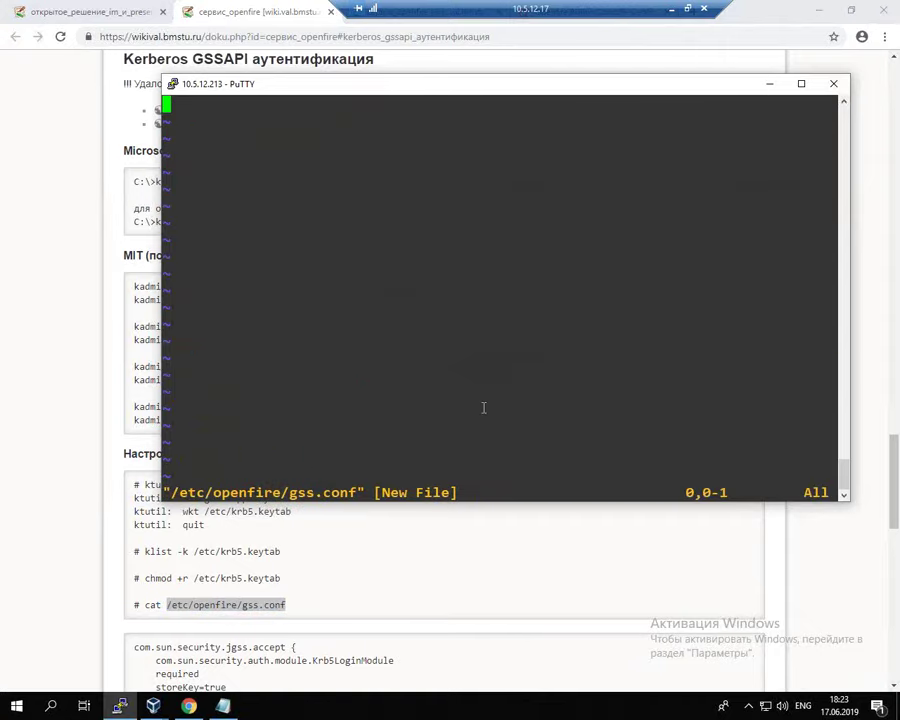
click(218, 646)
scroll(220, 640, down, 3)
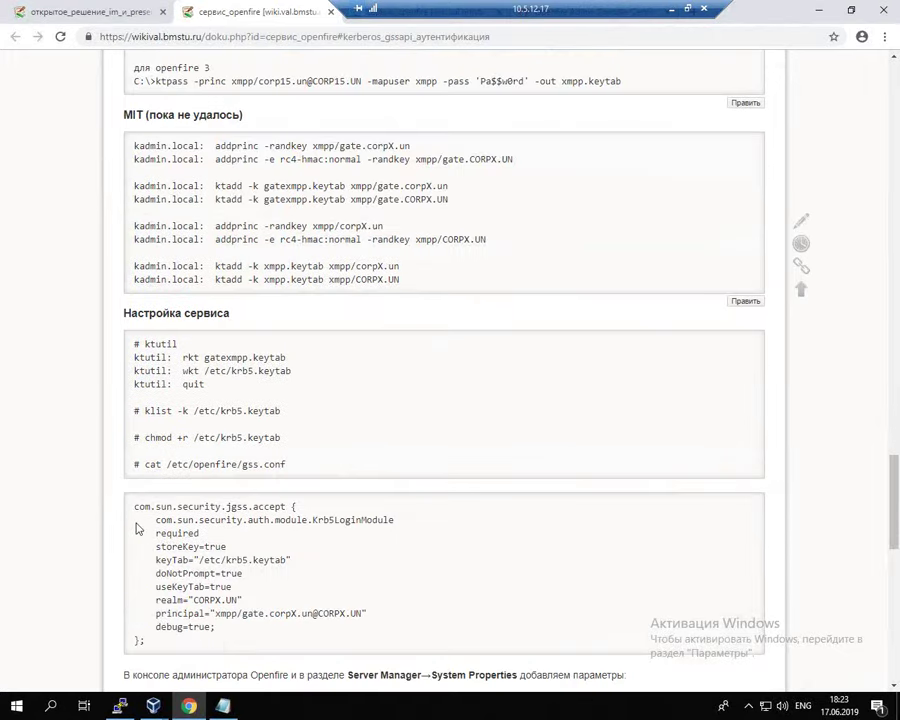
drag(129, 504, 228, 626)
key(super+c)
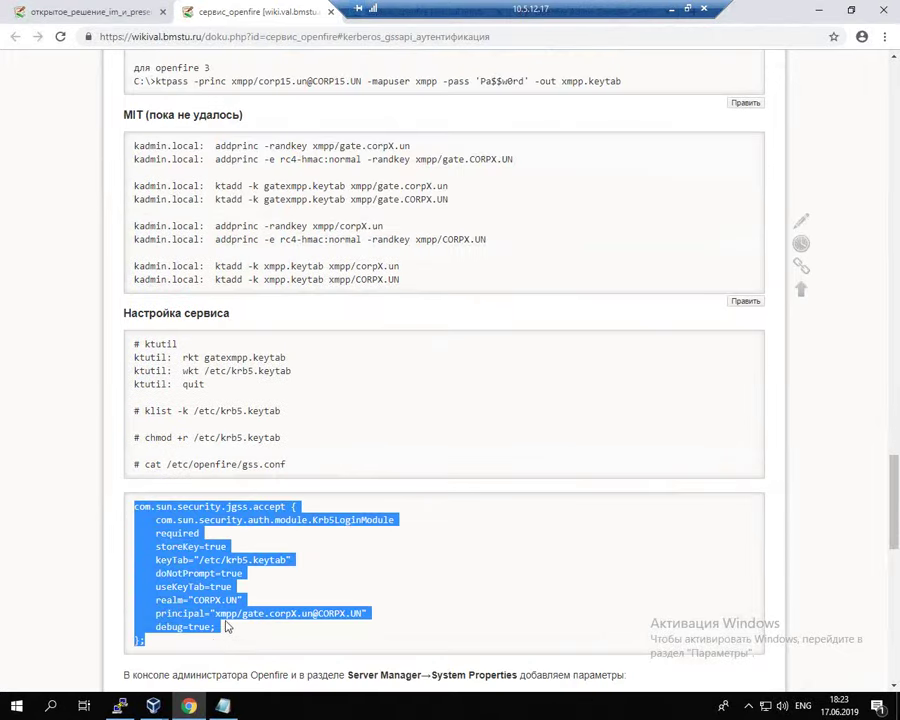
key(alt+Tab)
key(i)
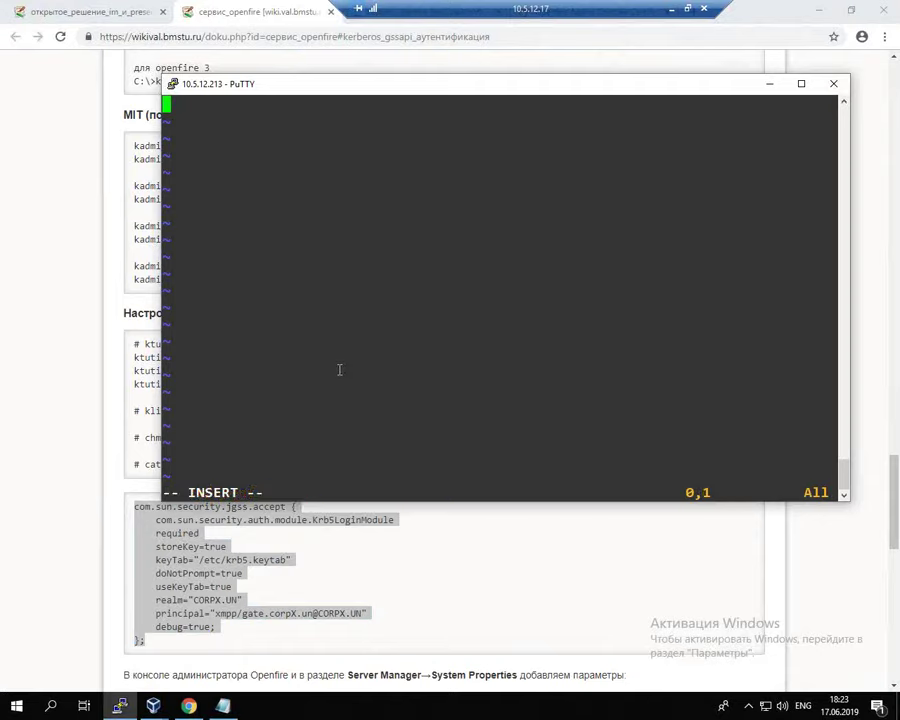
right_click(339, 370)
Step: Replace every X with 13 using :%s/X/13/g, giving realm CORP13.UN
key(Down)
key(Up)
key(Up)
key(Up)
key(Up)
key(Up)
key(Up)
key(Up)
key(Up)
key(Up)
key(Up)
key(Up)
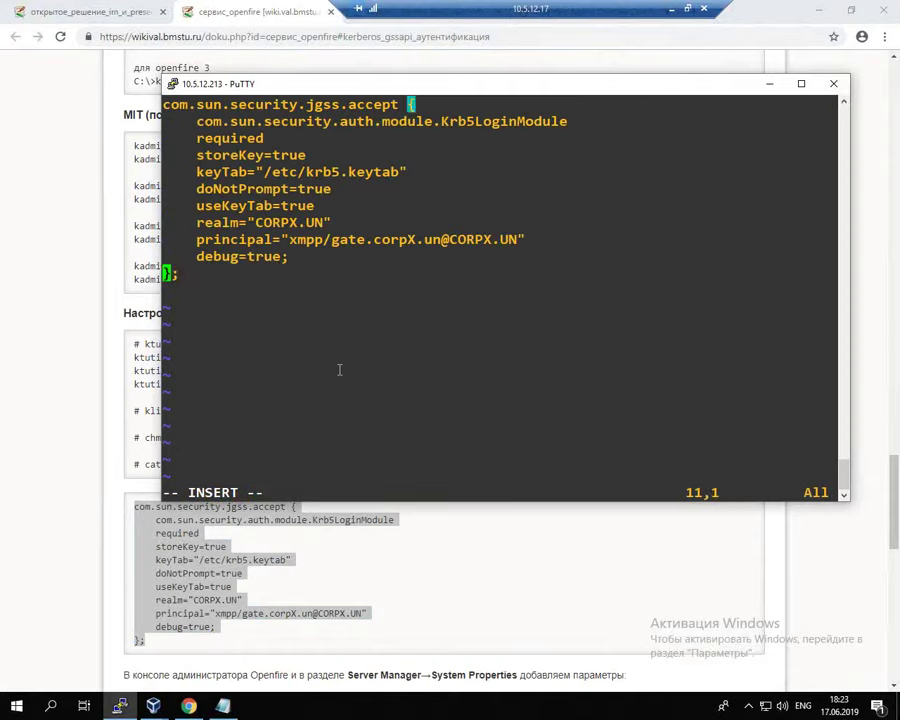
key(Escape)
text(:)
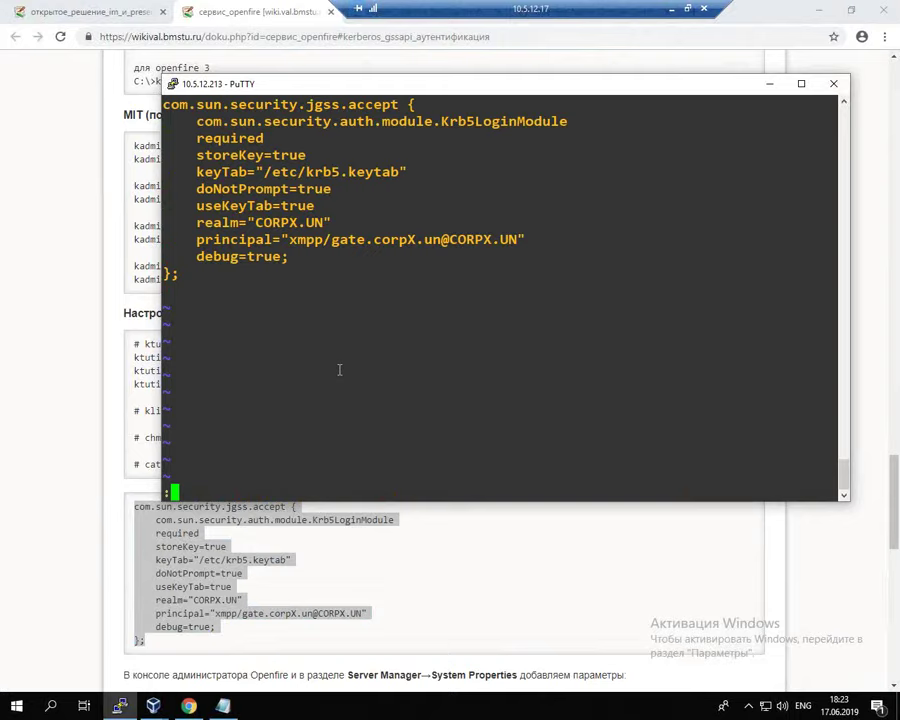
text(%s/X/13/g)
key(Return)
drag(257, 223, 500, 240)
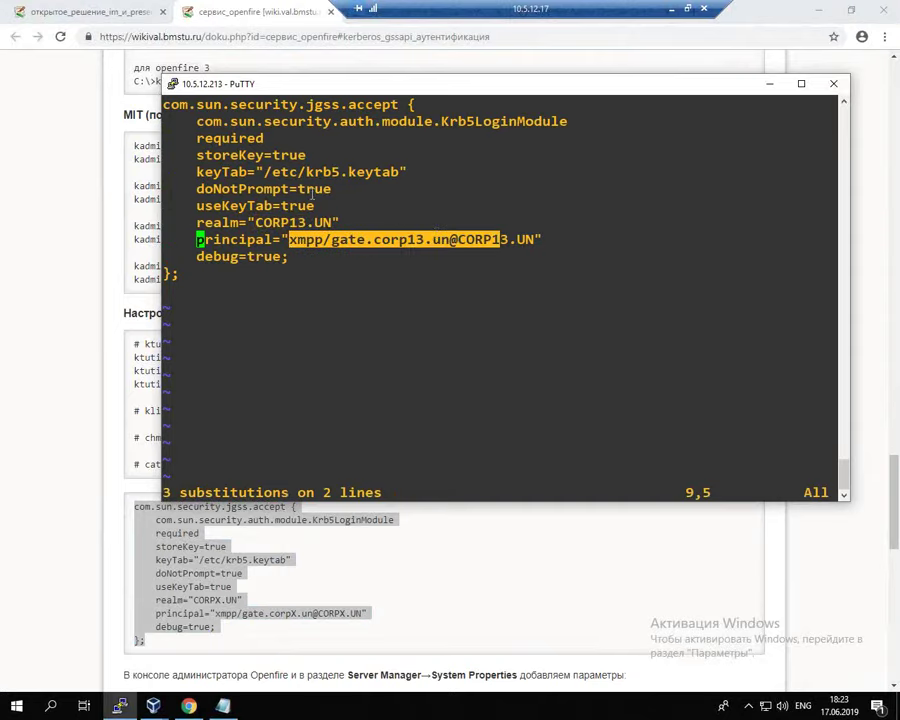
drag(267, 172, 350, 172)
click(491, 180)
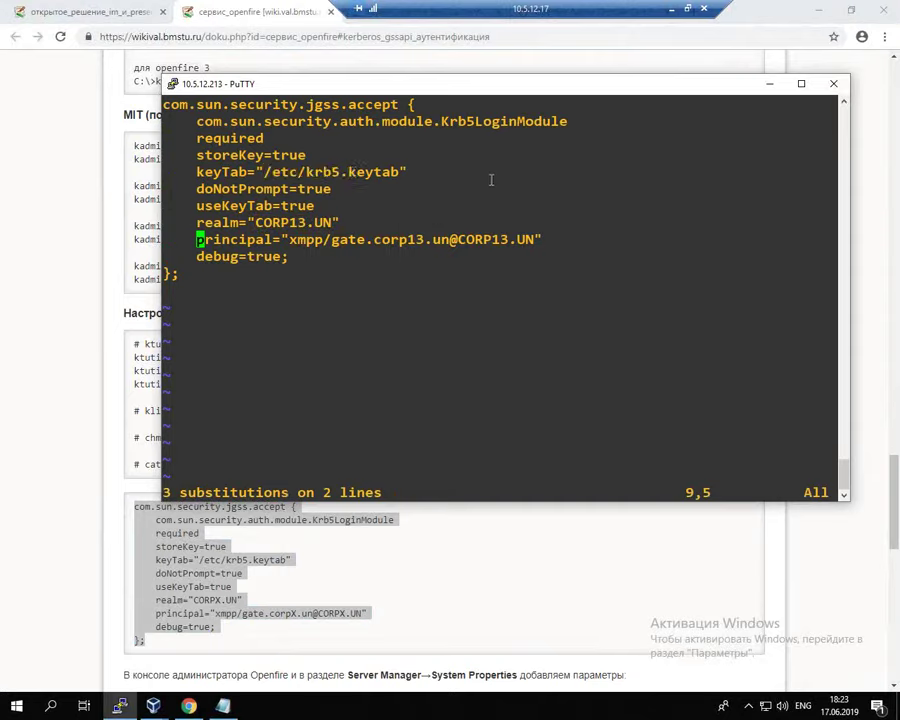
Step: Change the principal's host from gate to server, then save with :wq
key(Right)
key(Right)
key(Right)
key(Right)
key(Right)
key(Right)
key(Right)
key(Right)
key(Right)
key(Right)
key(Right)
key(Right)
key(Right)
key(Right)
key(Right)
key(Right)
key(Right)
key(Right)
key(Right)
key(Right)
key(Left)
key(i)
key(Right)
key(BackSpace)
key(BackSpace)
key(BackSpace)
key(BackSpace)
text(server)
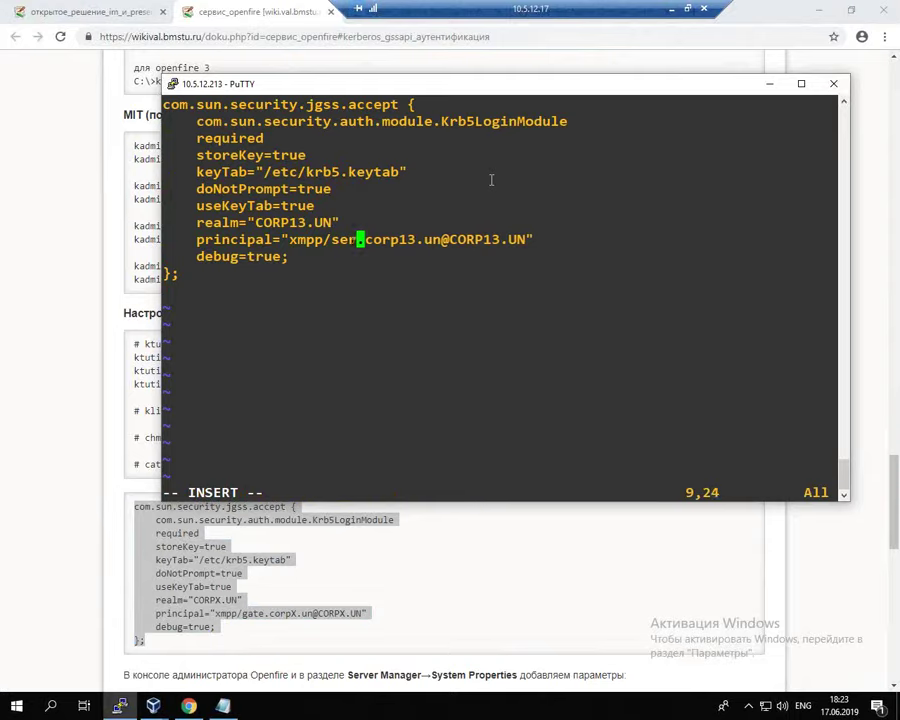
key(Down)
key(Down)
key(Down)
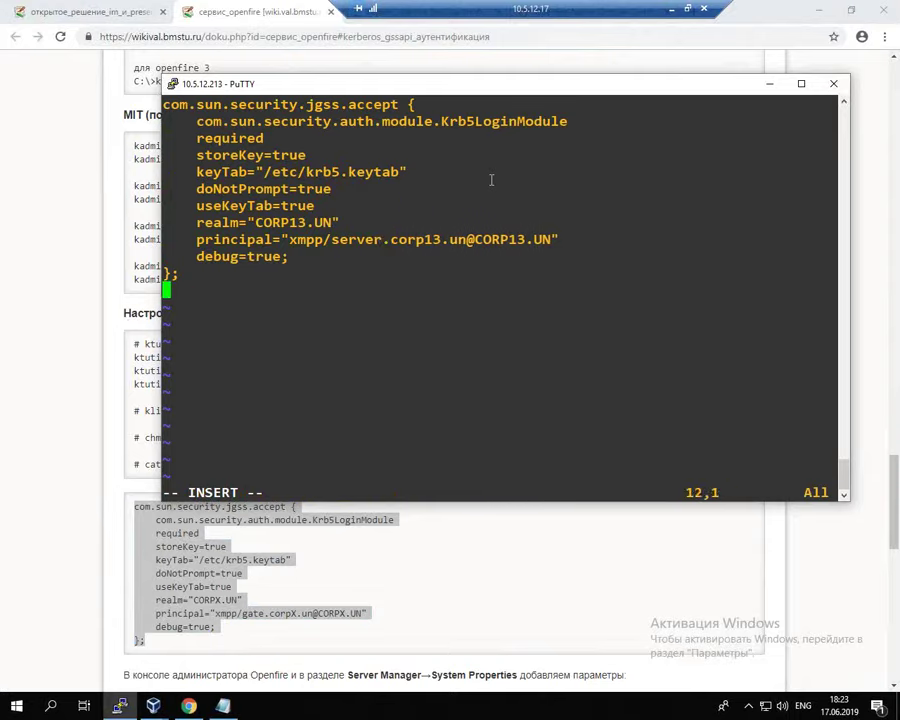
key(Escape)
text(:wq)
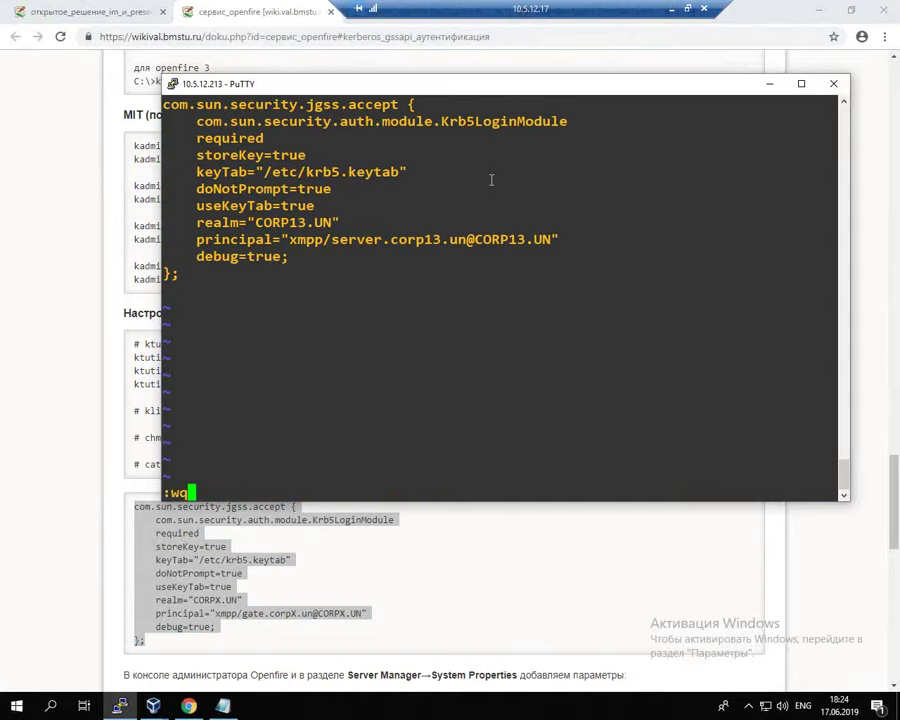
key(Return)
key(Return)
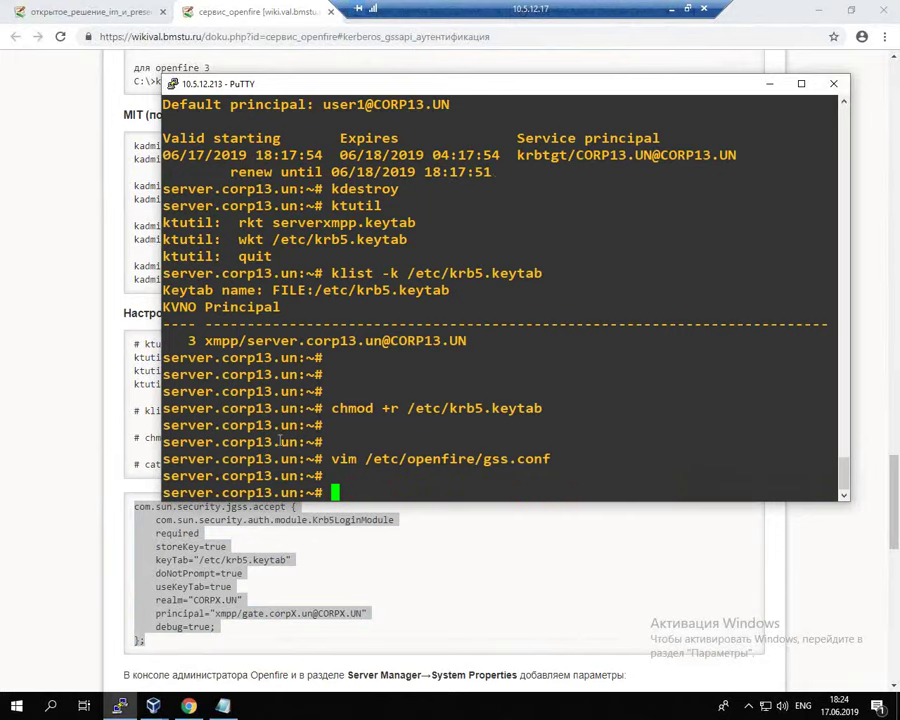
Step: Open Server Manager > System Properties in the Openfire Admin Console, down to Add new property
click(212, 642)
scroll(362, 164, down, 2)
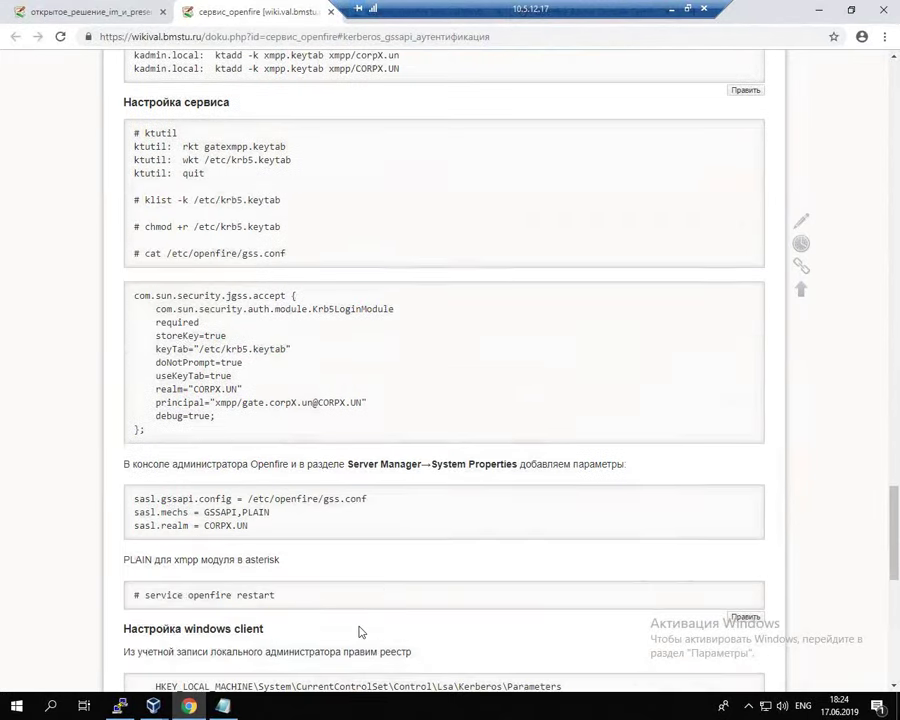
drag(530, 8, 218, 8)
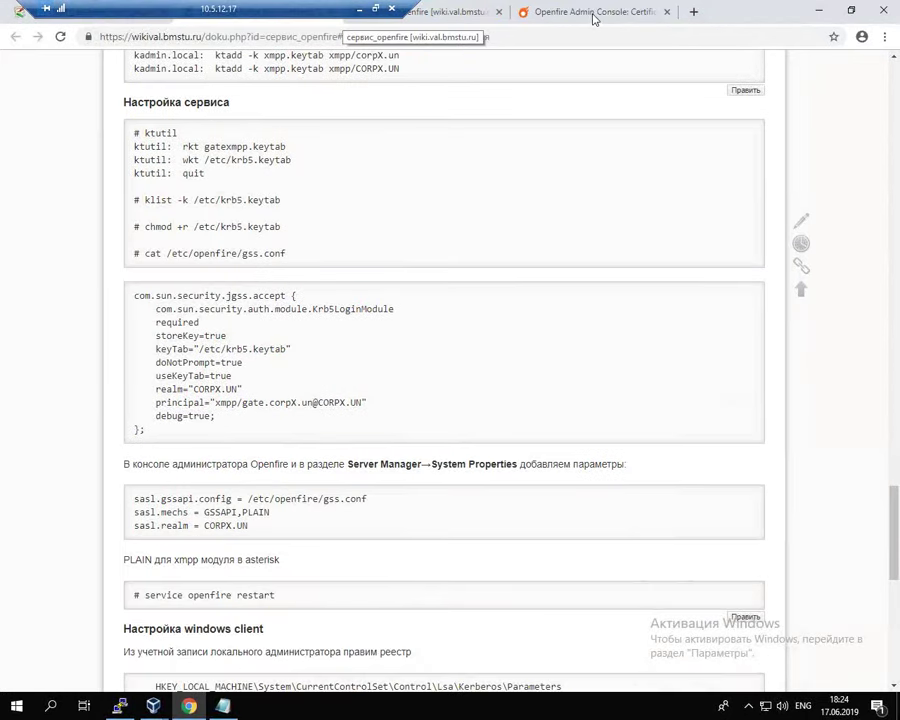
click(592, 12)
click(58, 137)
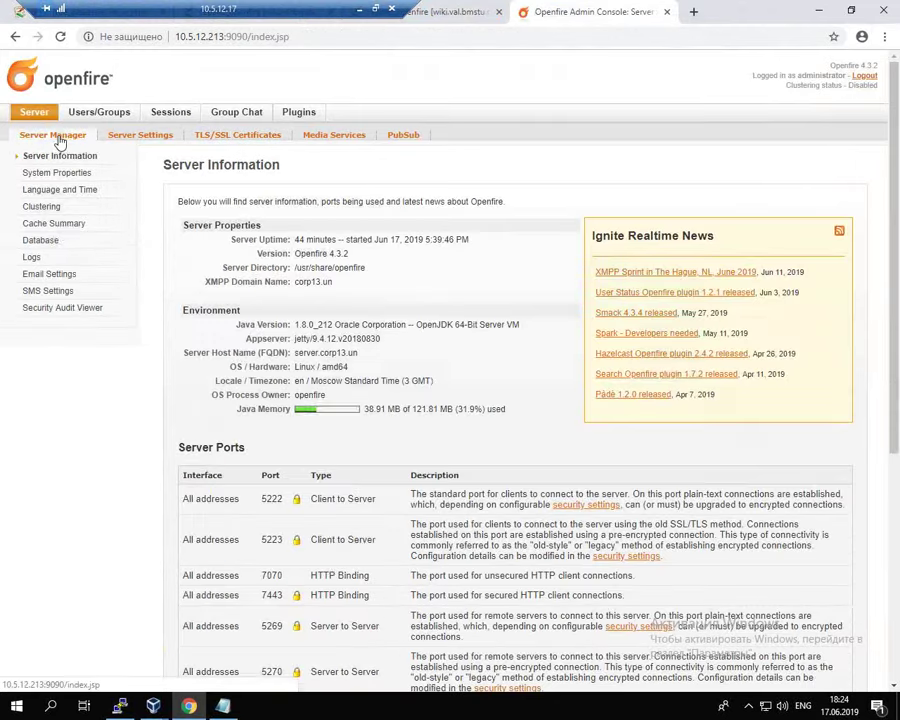
click(57, 172)
scroll(463, 392, down, 10)
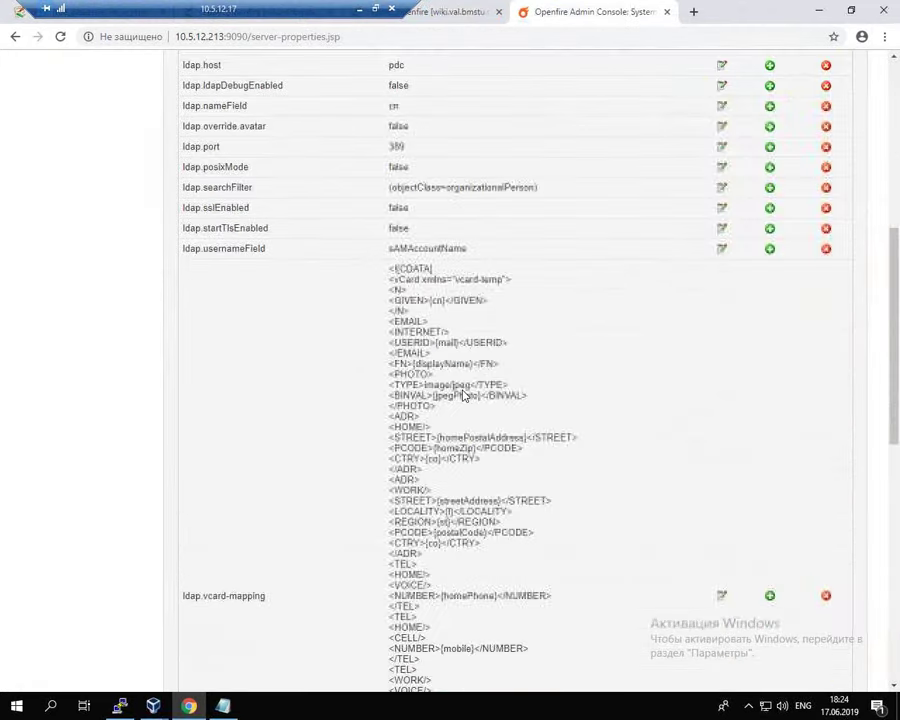
scroll(463, 390, down, 2)
click(399, 489)
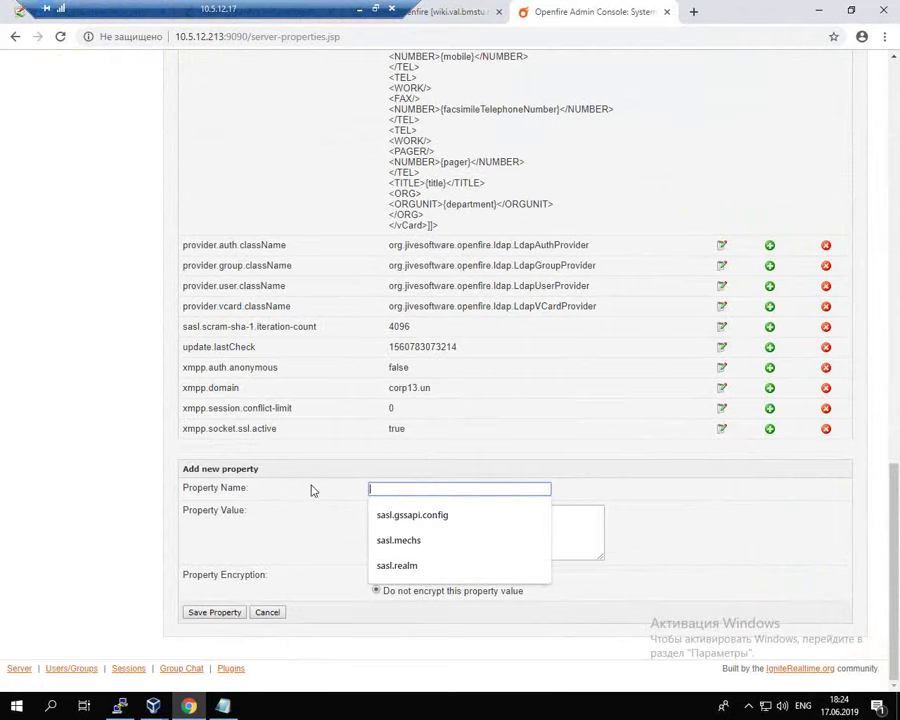
Step: Select the sasl.gssapi.config property name on the Kerberos GSSAPI wiki page
key(alt+Tab)
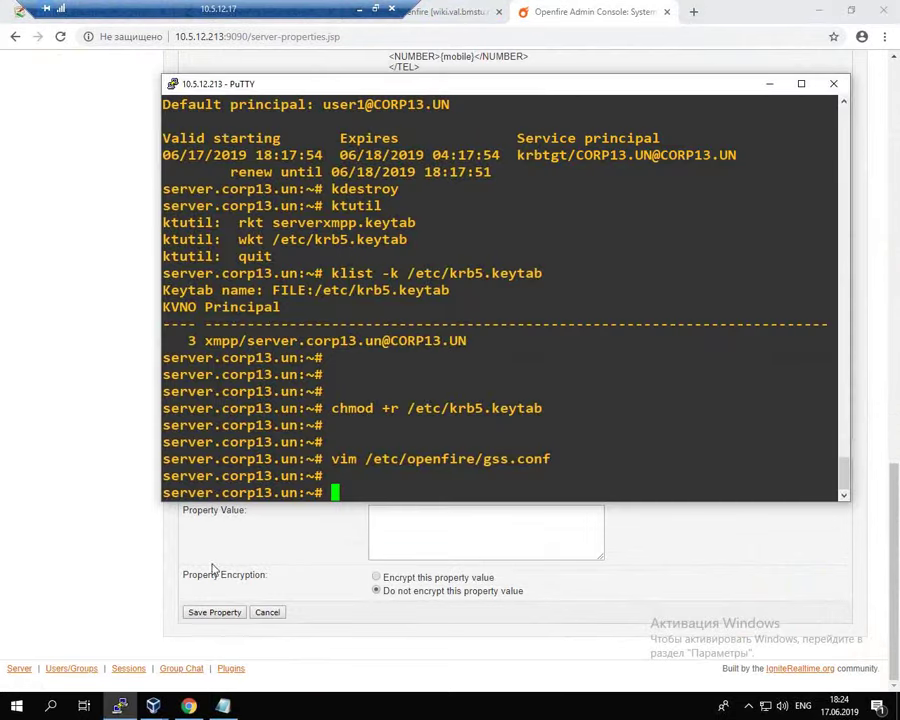
key(alt+Tab)
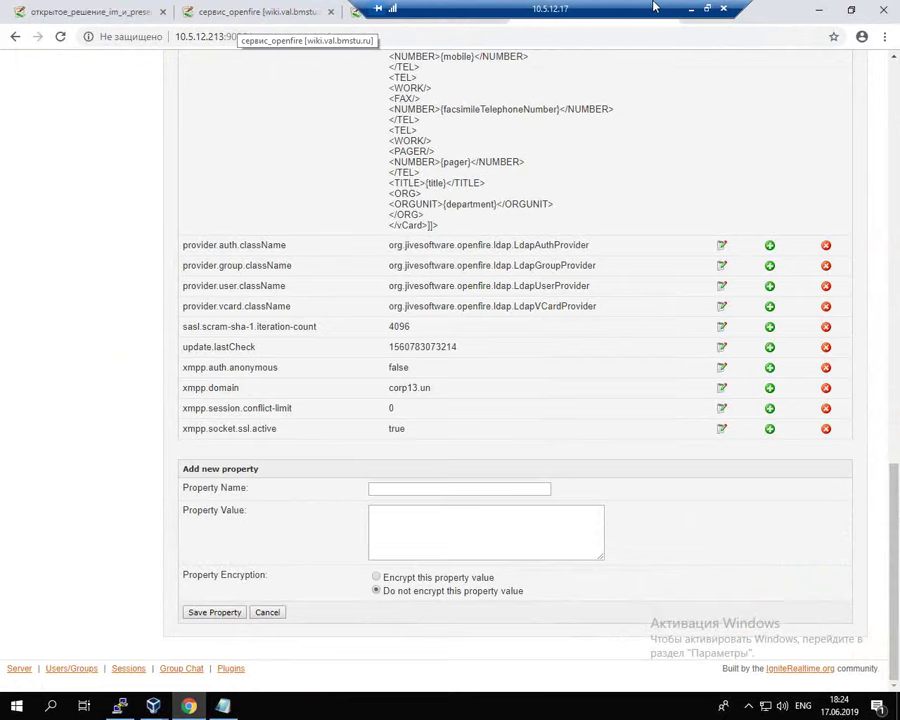
click(388, 14)
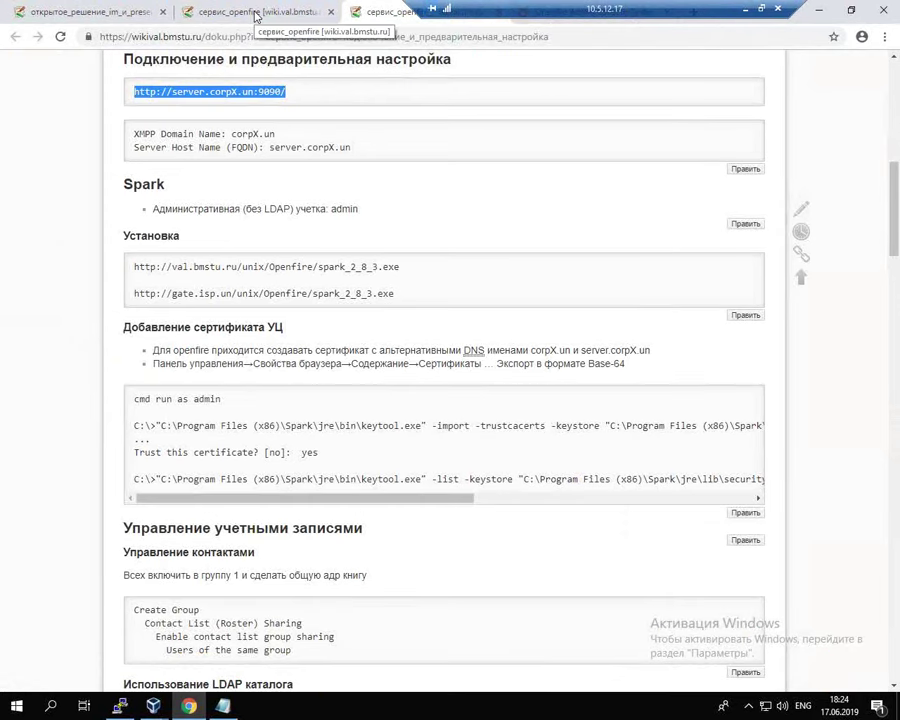
click(256, 16)
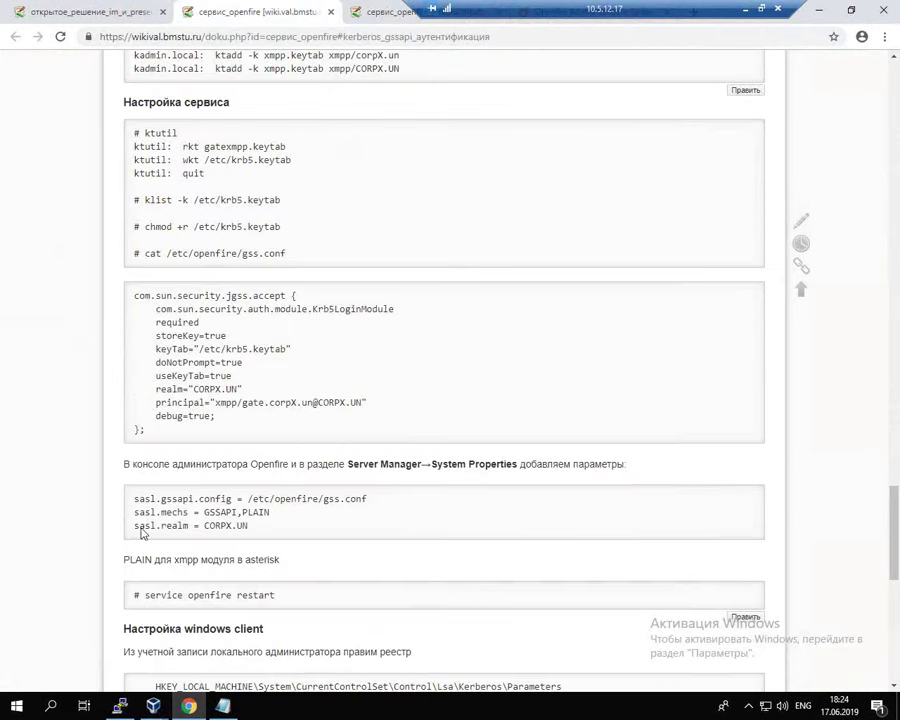
drag(205, 498, 233, 498)
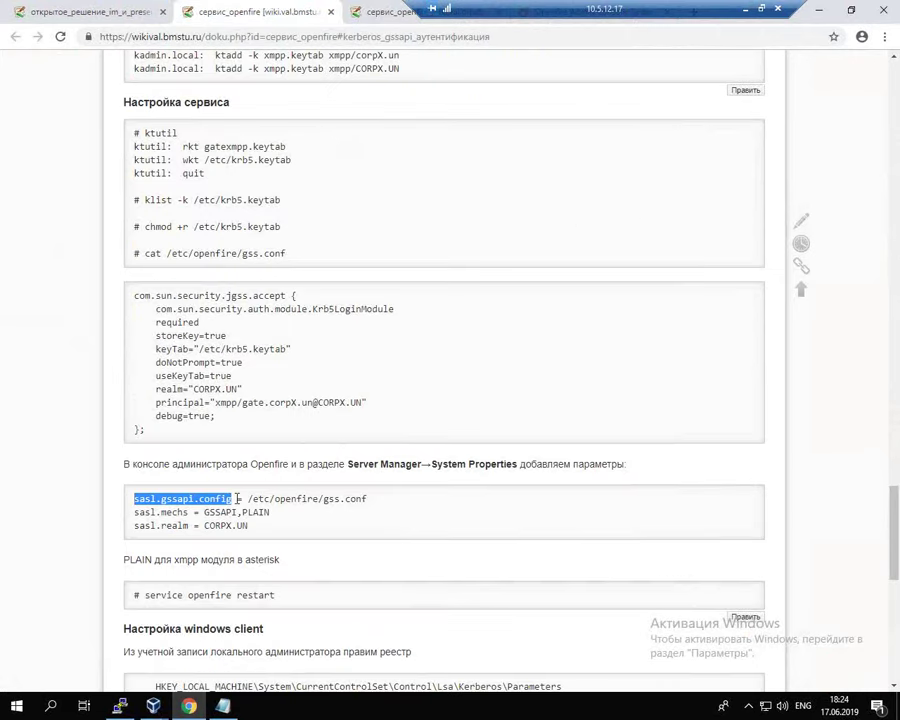
key(alt+Tab)
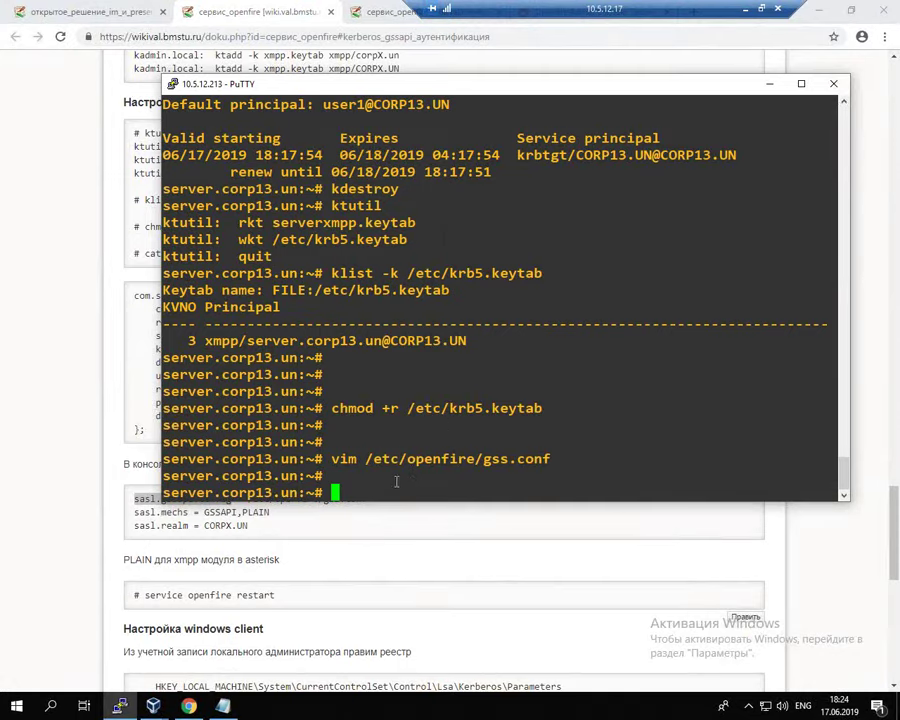
key(alt+Tab)
drag(134, 498, 234, 498)
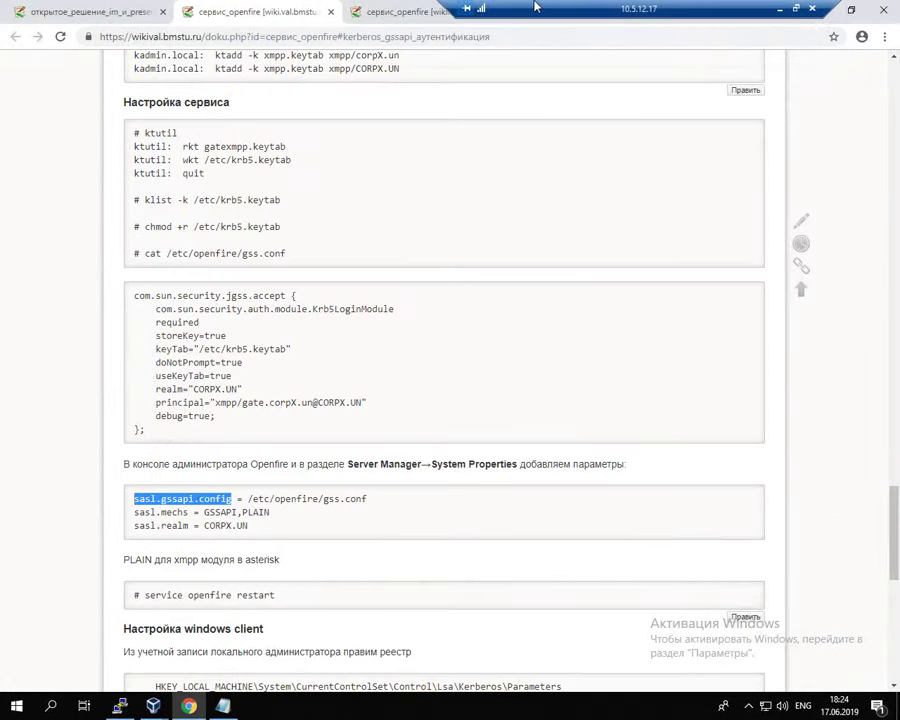
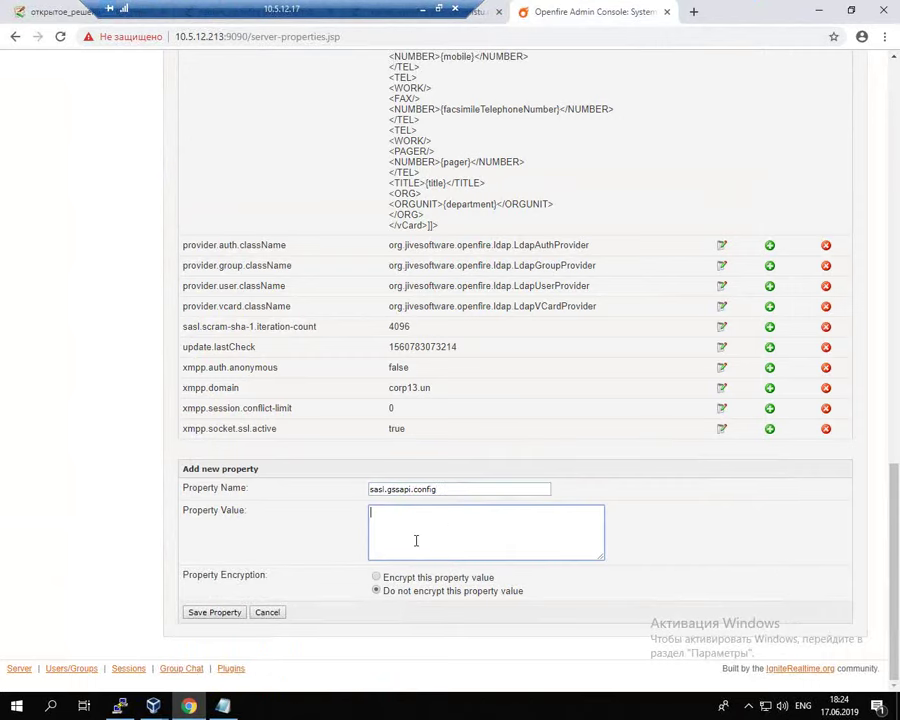
Step: Save system property sasl.gssapi.config with the wiki's value /etc/openfire/gss.conf
drag(230, 9, 507, 9)
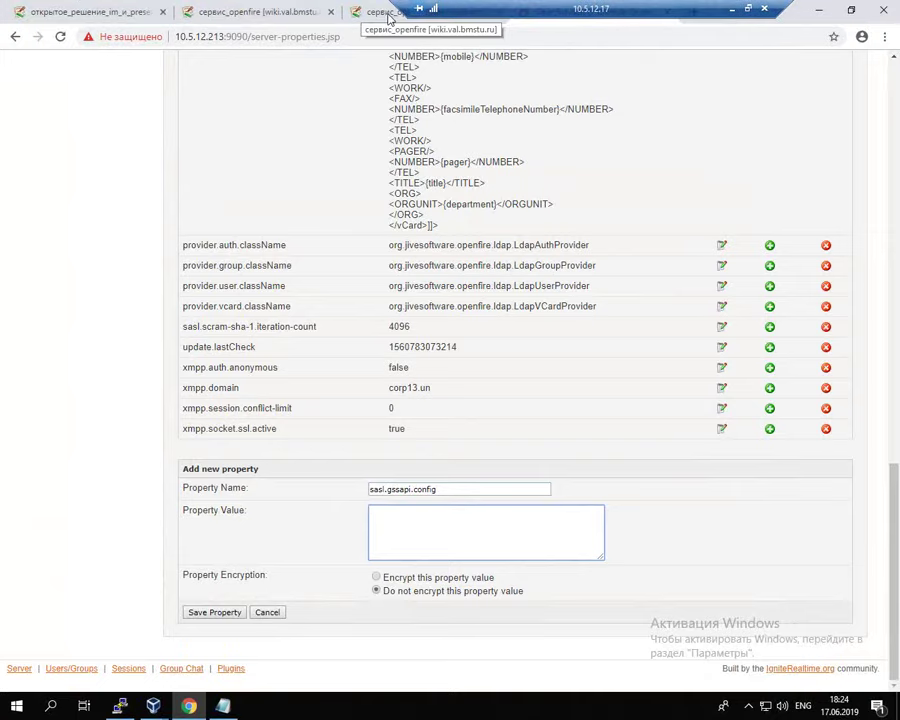
click(247, 12)
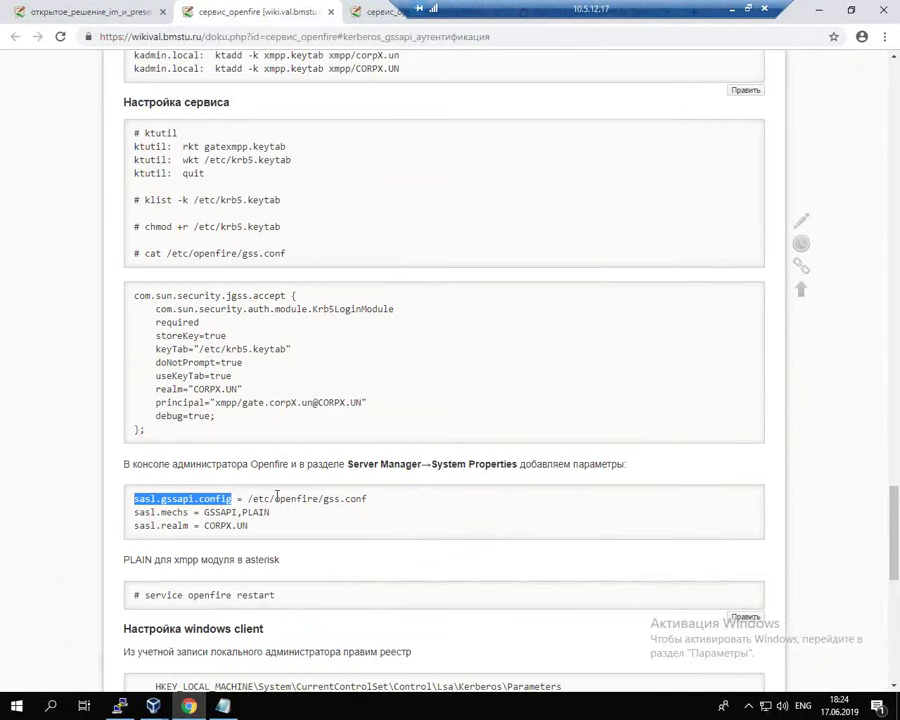
drag(249, 498, 383, 499)
key(ctrl+c)
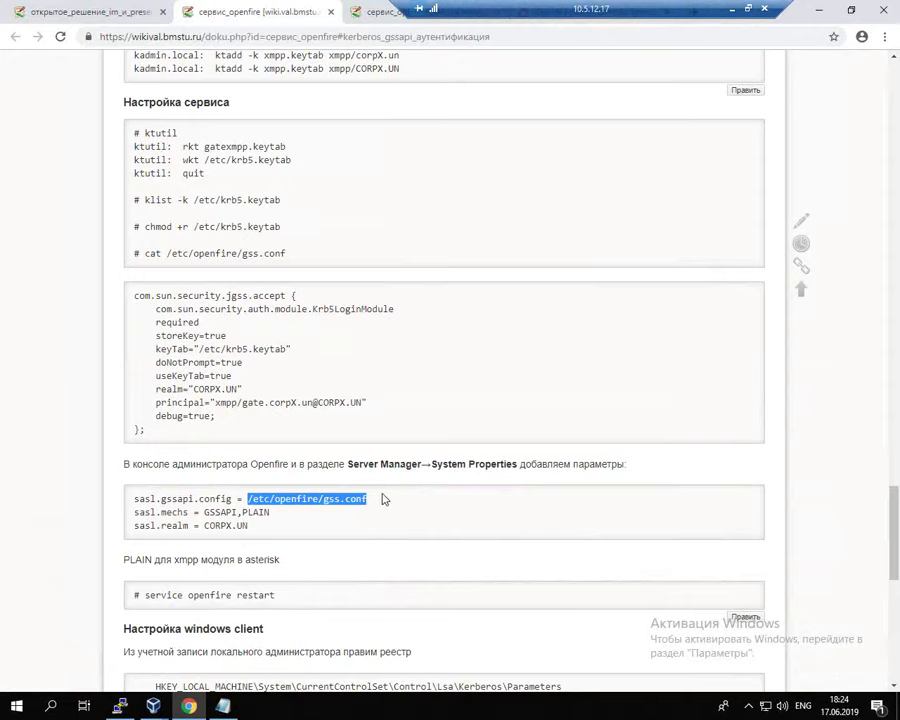
key(alt+Tab)
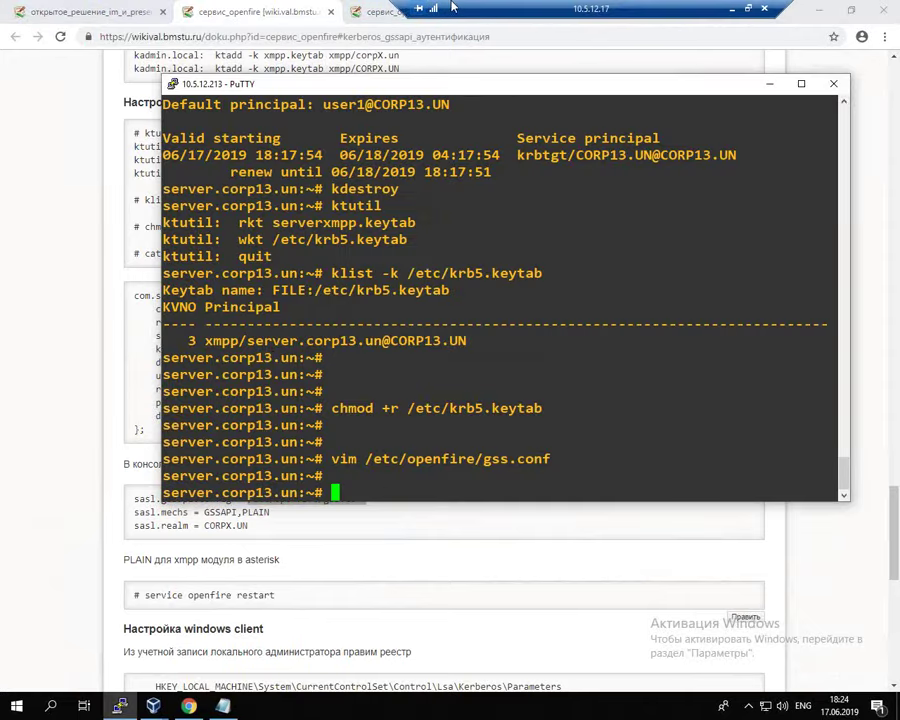
click(640, 12)
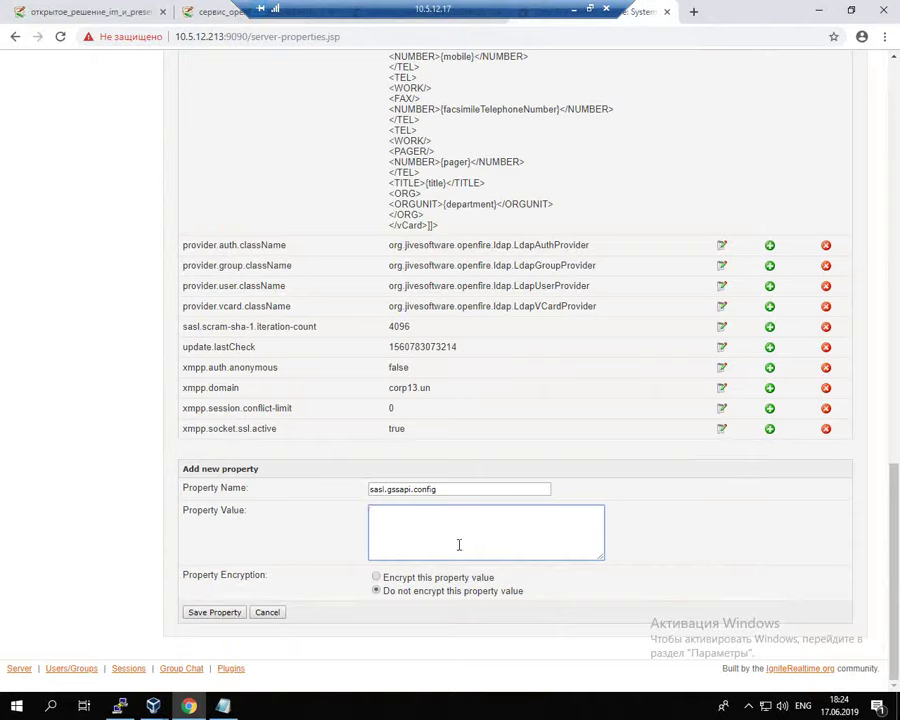
key(ctrl+v)
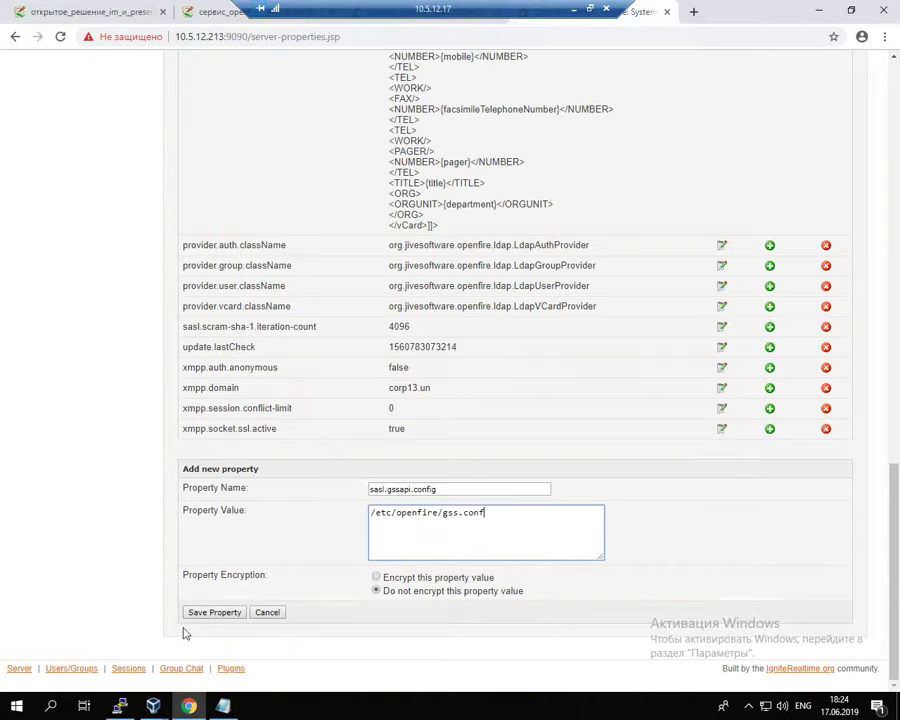
click(214, 613)
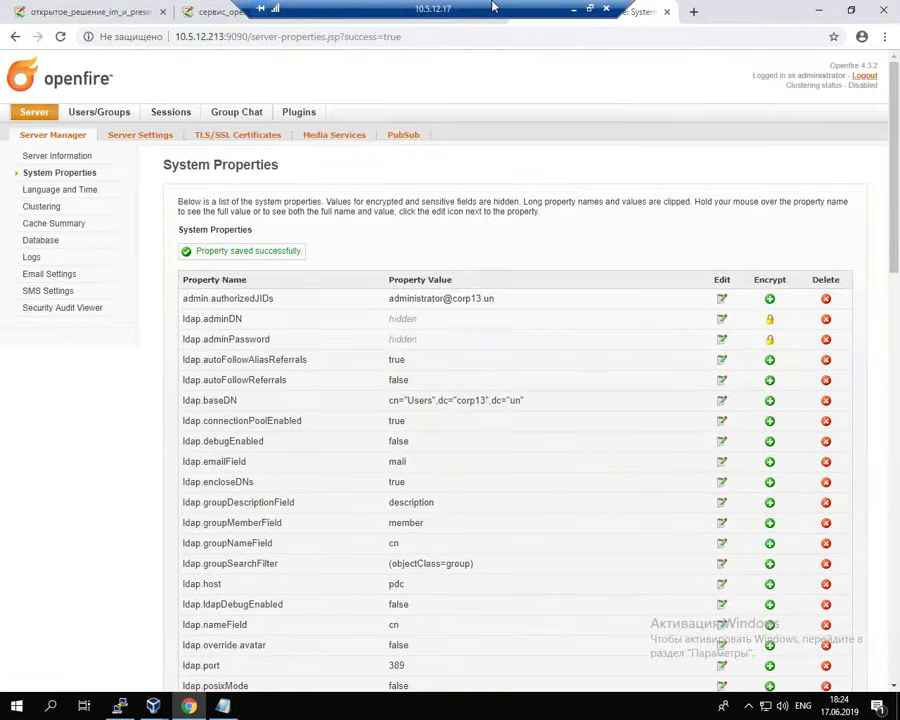
Step: Copy sasl.mechs from the wiki and enter it as the new property name
click(245, 18)
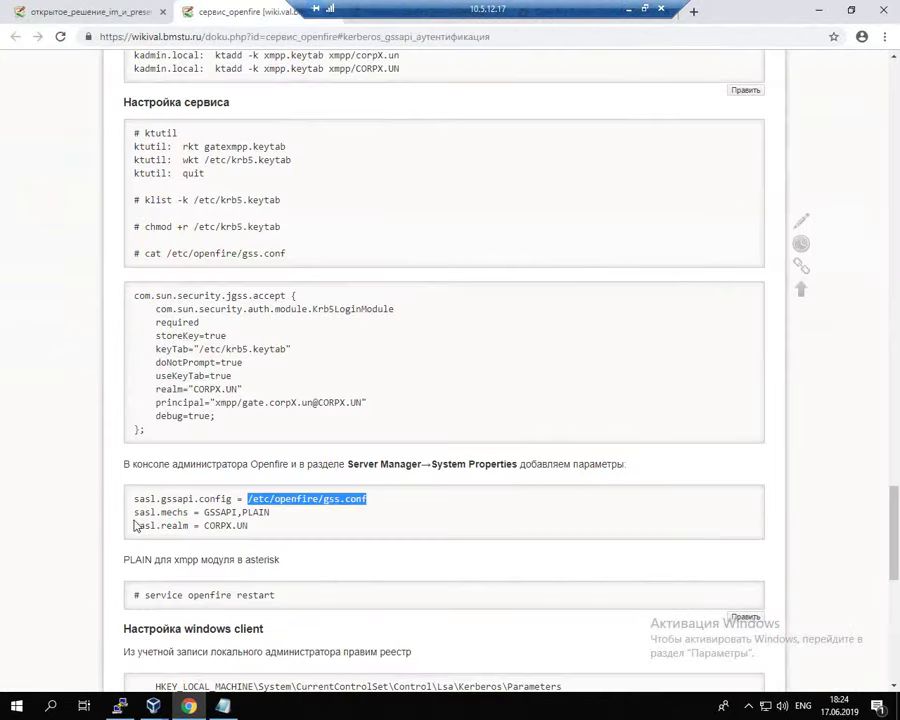
drag(132, 513, 189, 512)
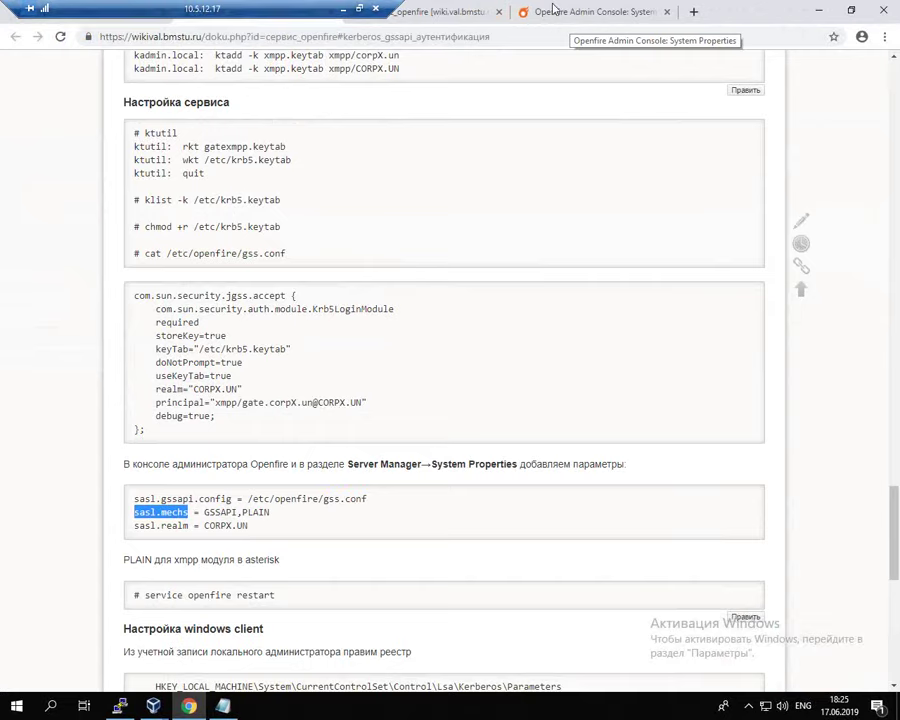
click(601, 13)
scroll(330, 450, down, 6)
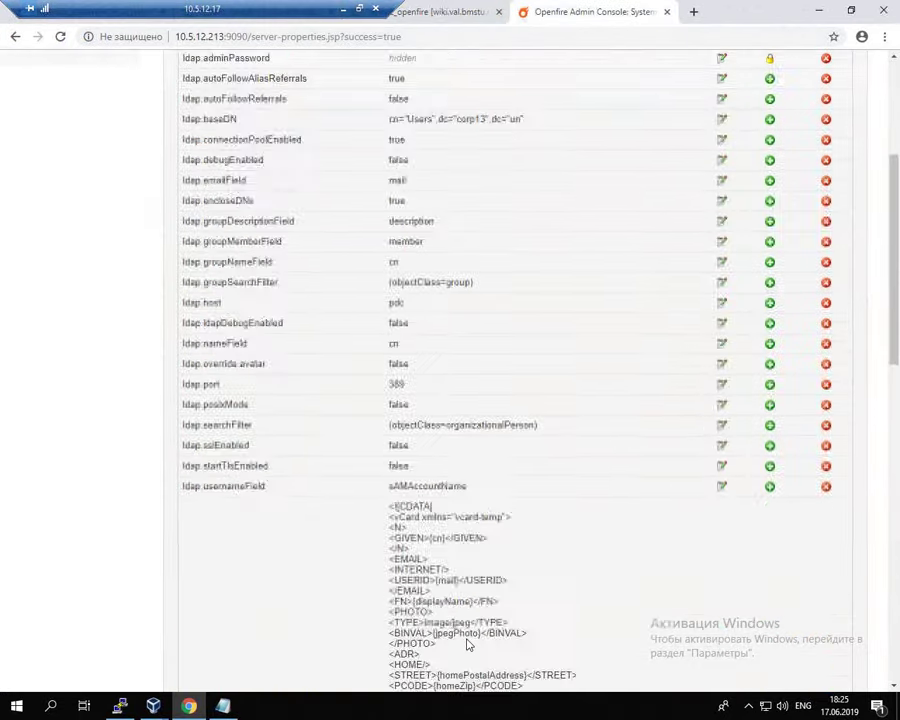
scroll(467, 643, down, 8)
click(441, 487)
key(Down)
key(Down)
key(Return)
click(427, 507)
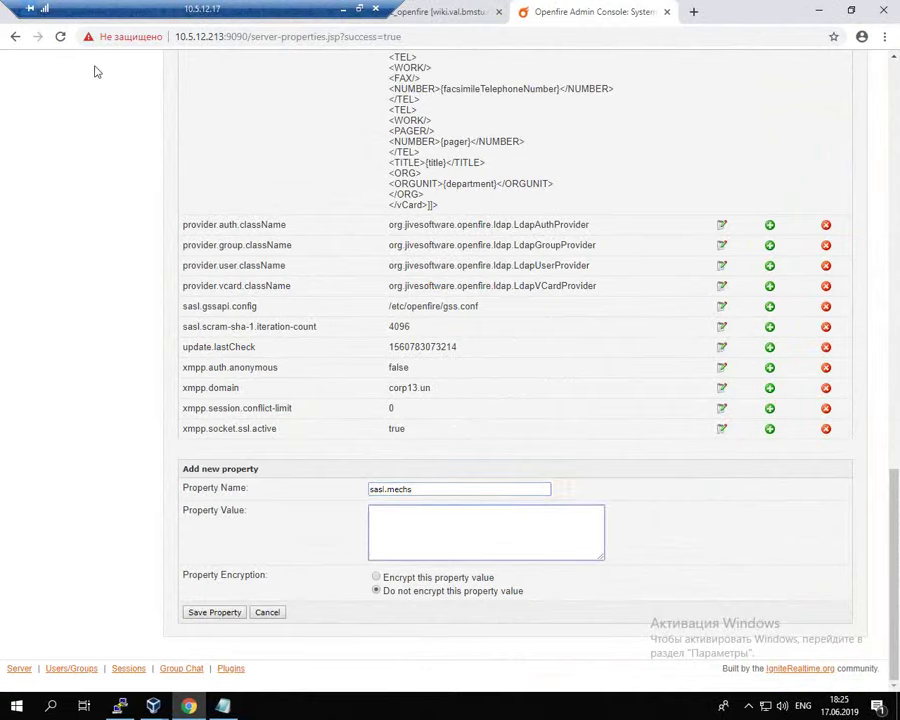
Step: Paste GSSAPI,PLAIN from the wiki as its value and save the property
drag(128, 7, 458, 7)
click(290, 13)
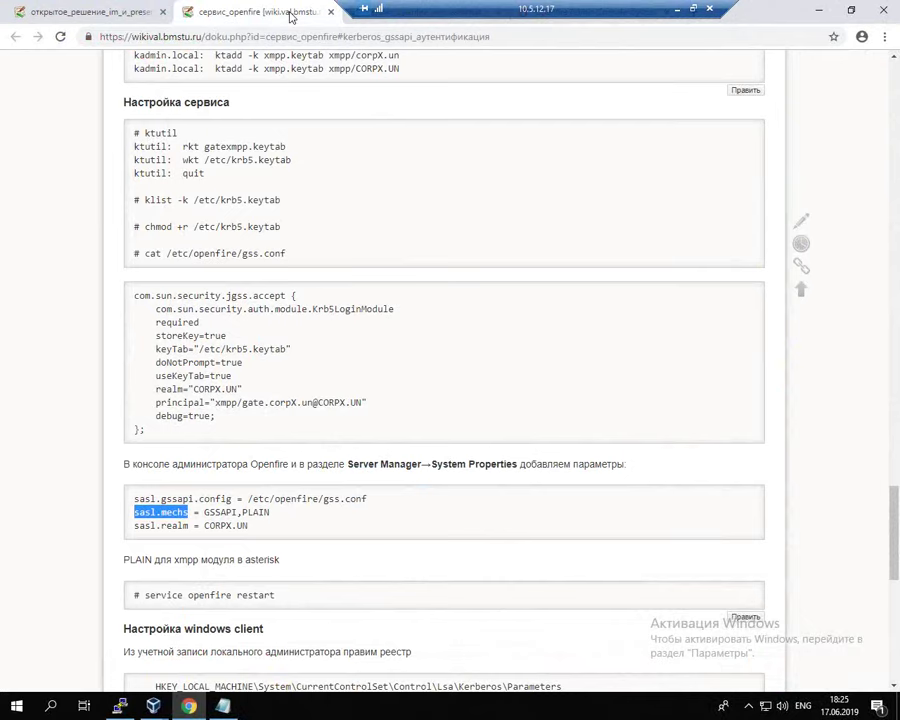
drag(205, 512, 272, 515)
key(ctrl+c)
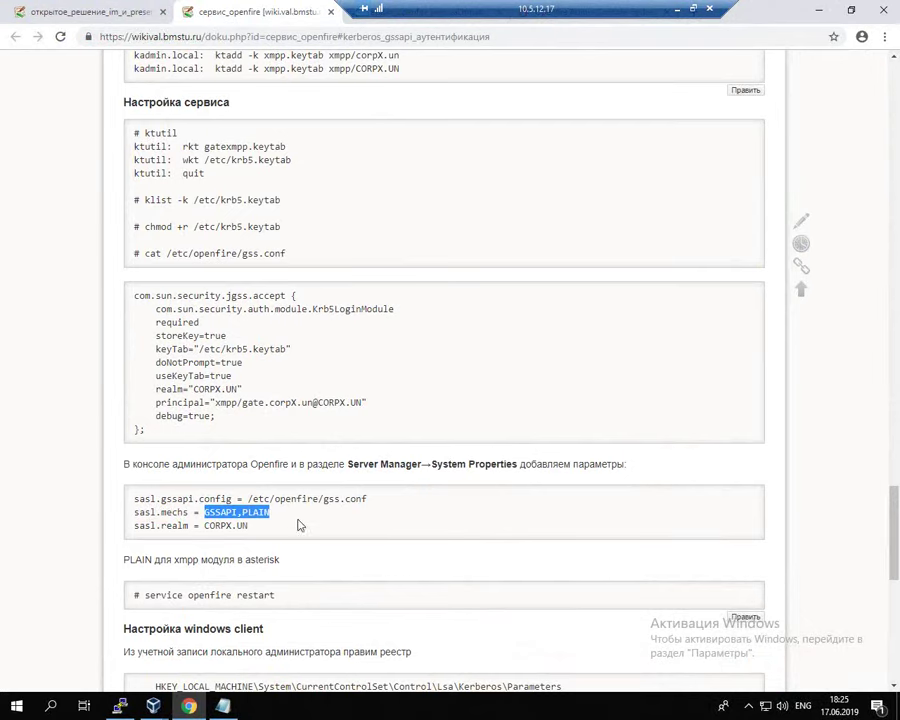
key(alt+Tab)
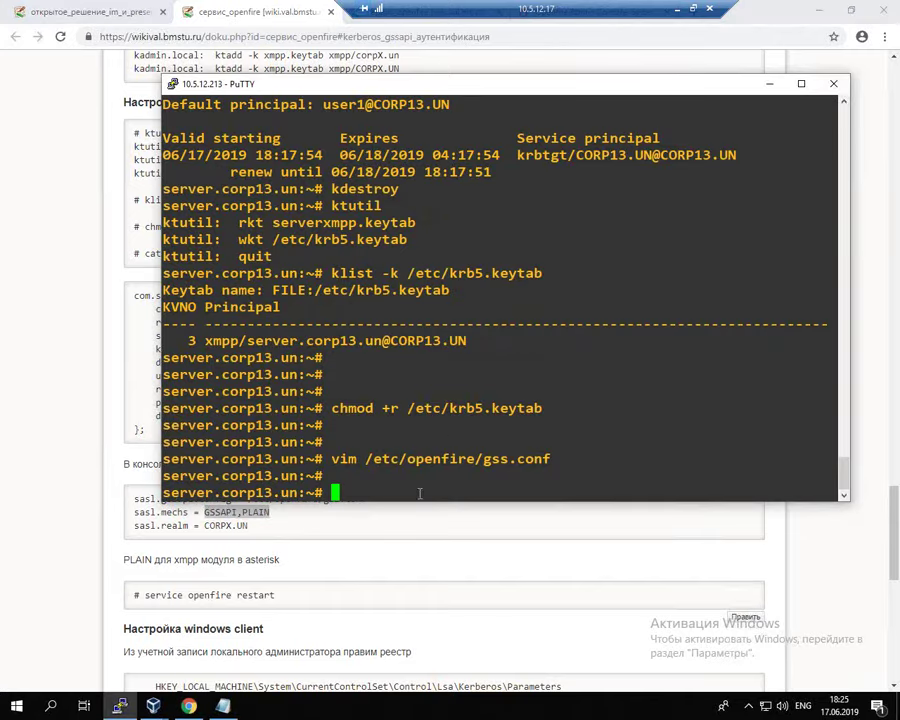
key(alt+Tab)
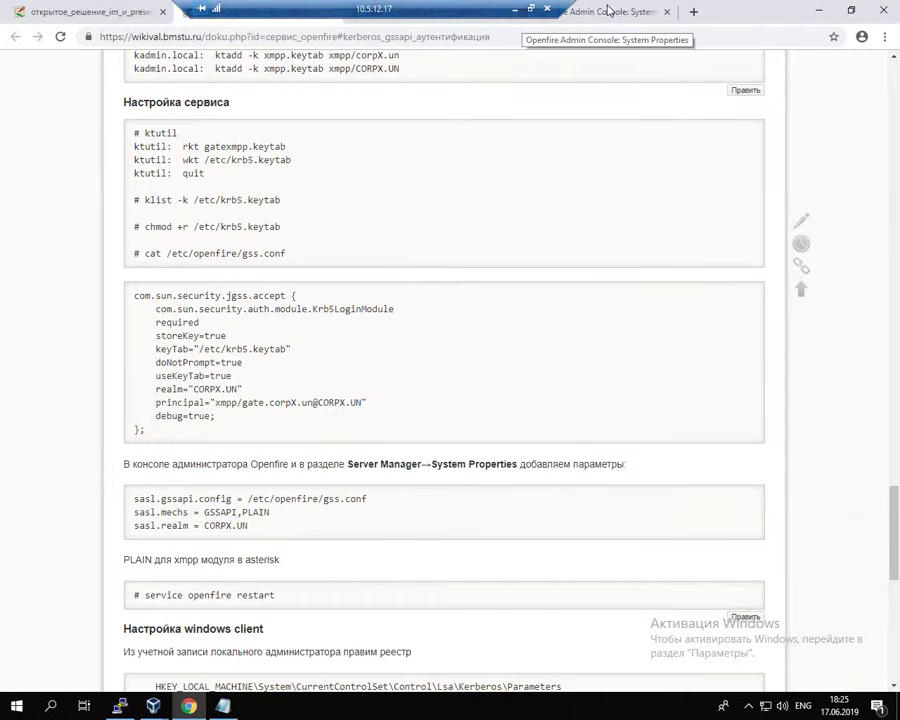
click(600, 12)
key(ctrl+v)
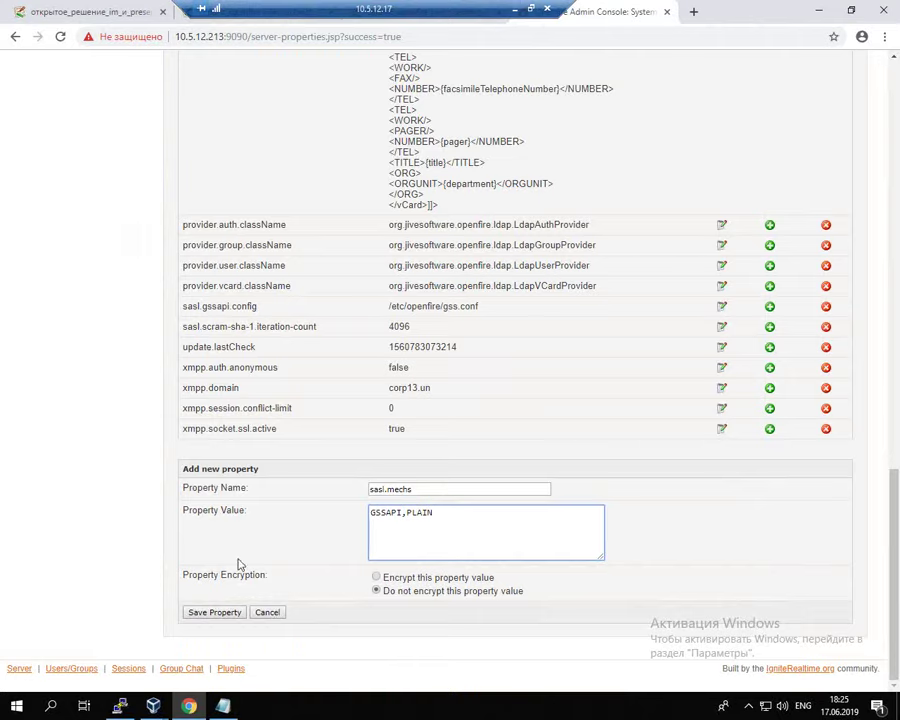
click(214, 612)
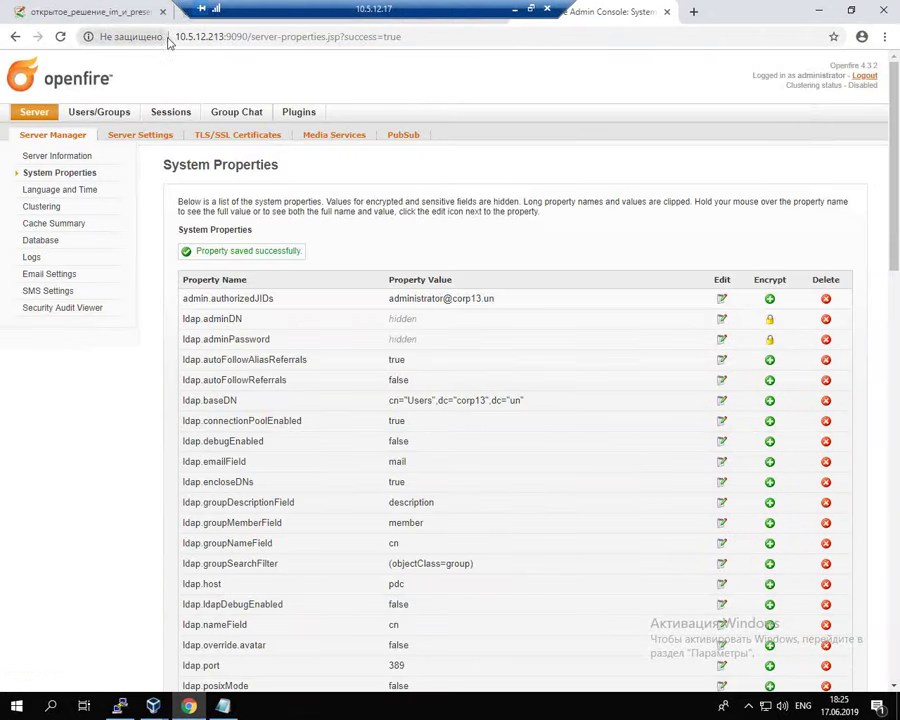
Step: Copy sasl.realm from the Kerberos wiki page and enter it as the new property name
click(95, 12)
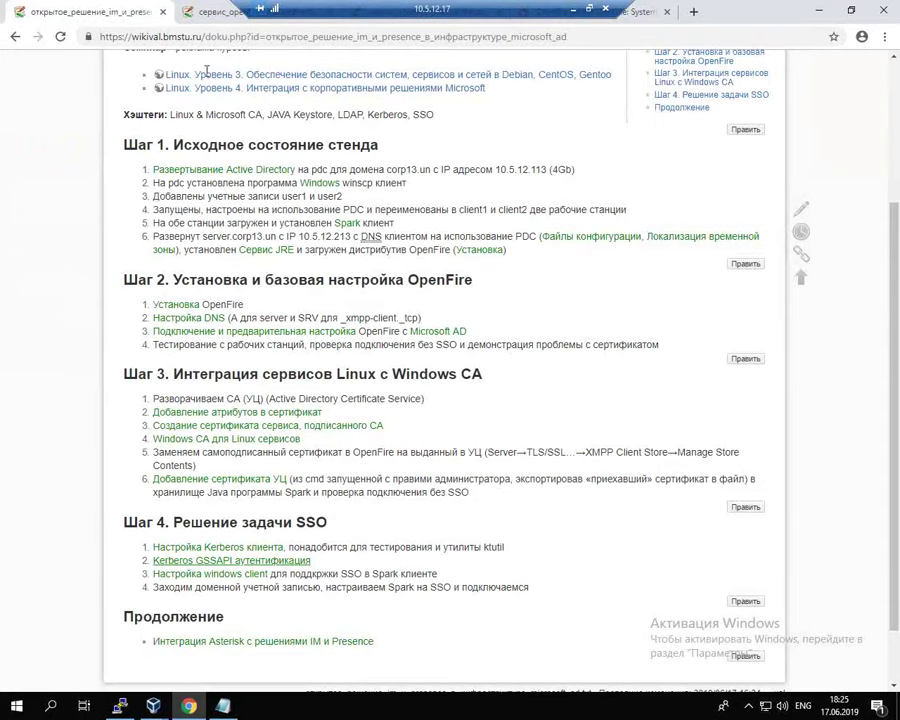
click(215, 12)
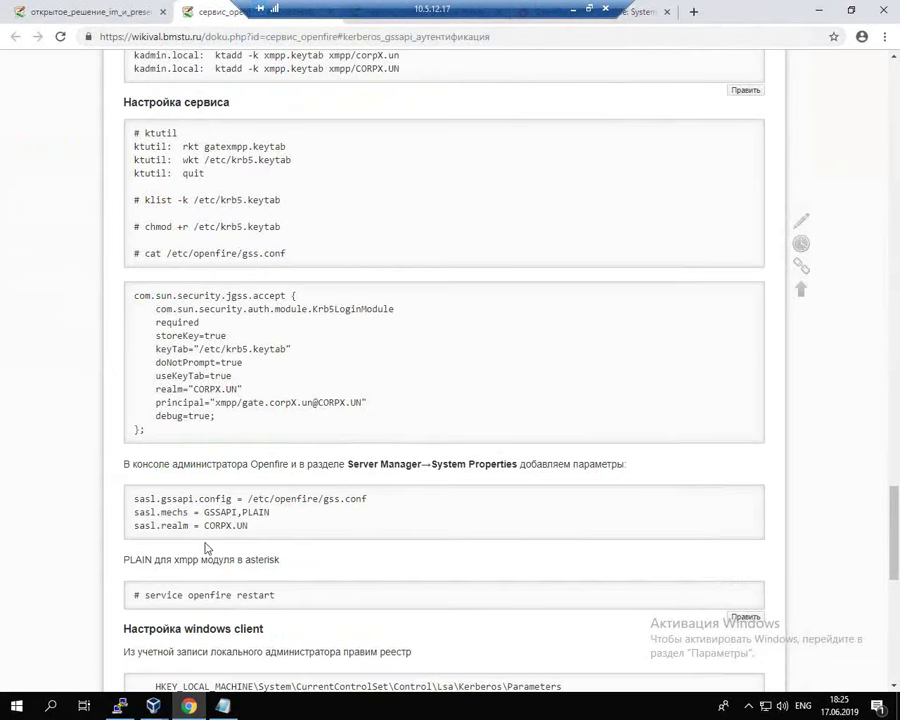
drag(133, 528, 191, 526)
key(ctrl+c)
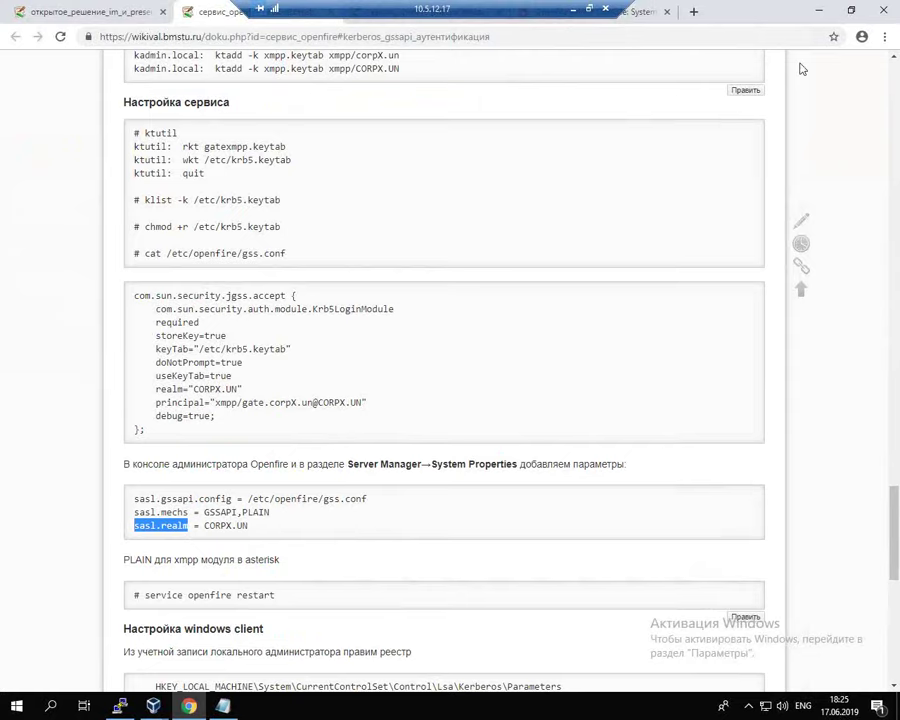
click(632, 9)
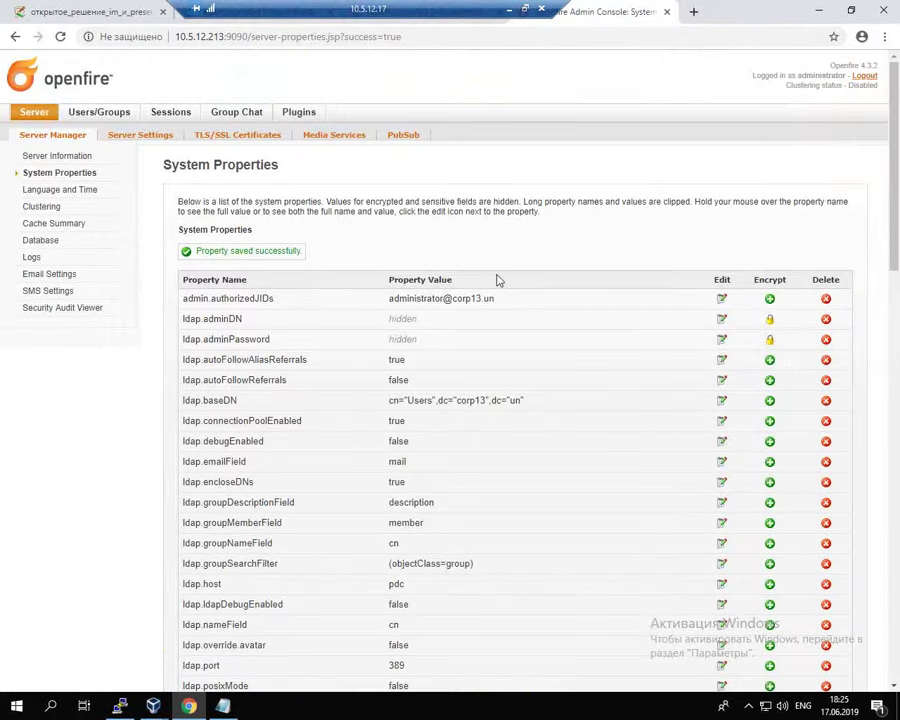
scroll(580, 500, down, 10)
scroll(585, 503, down, 3)
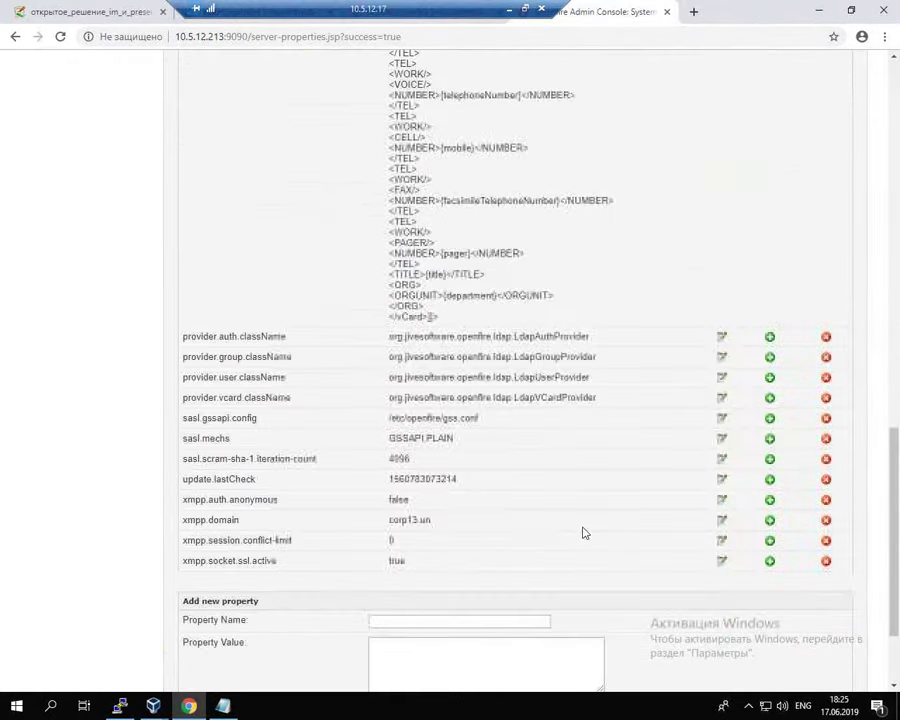
click(450, 617)
key(ctrl+v)
click(442, 644)
Step: Paste the realm CORP13.UN from the wiki as its value and save the property
click(226, 12)
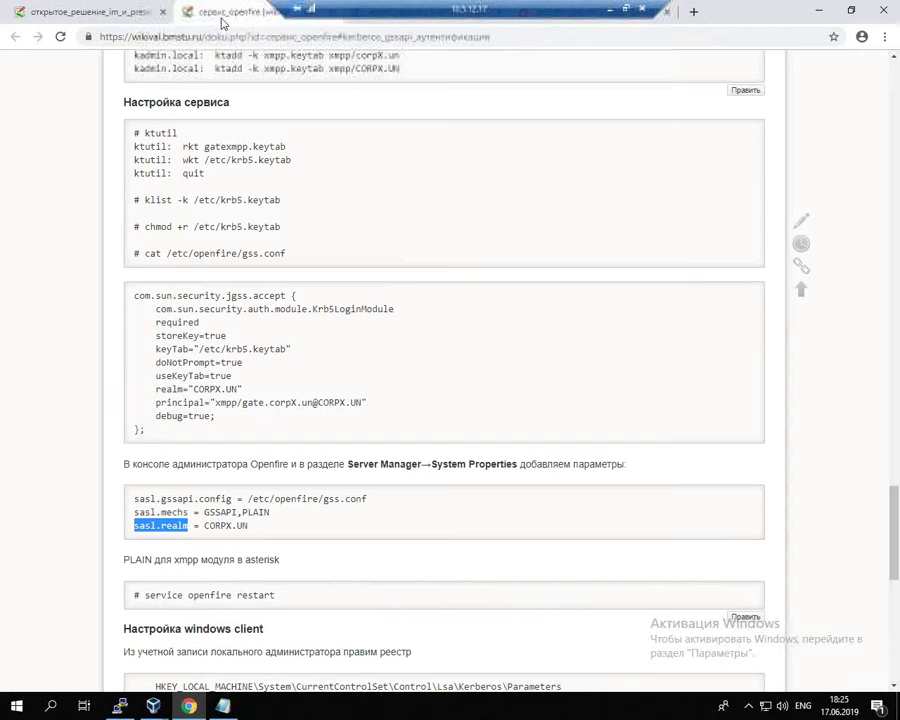
drag(205, 530, 256, 530)
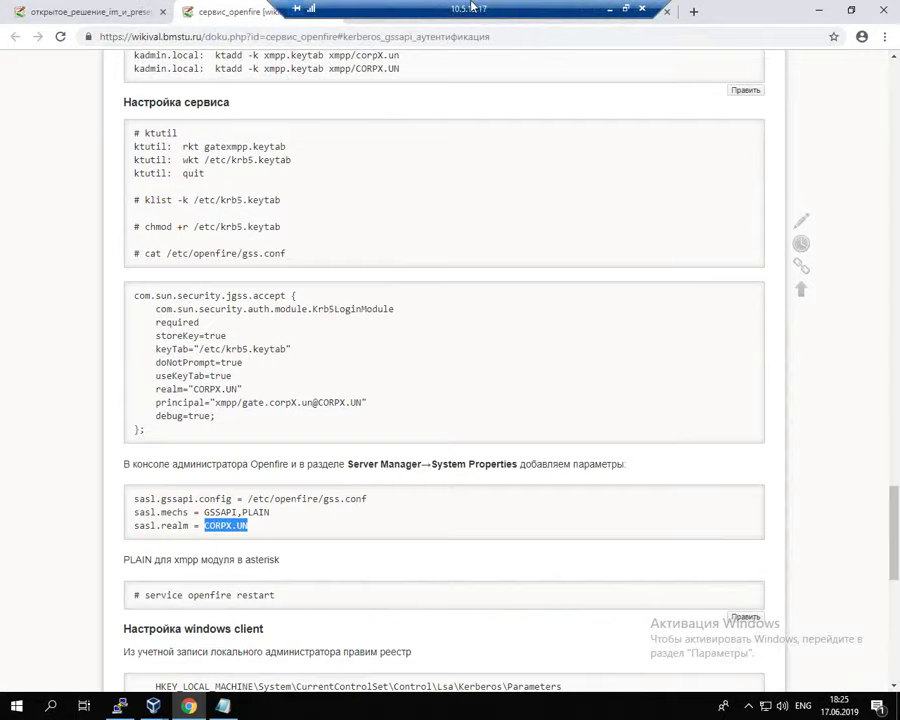
click(625, 12)
text(CORPX.UN)
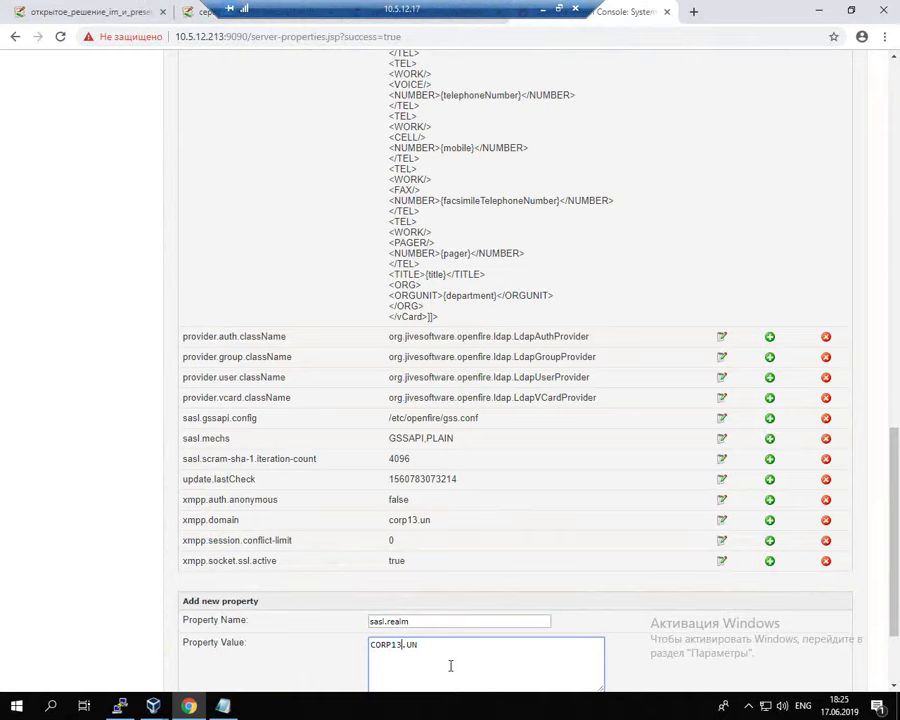
scroll(505, 640, down, 2)
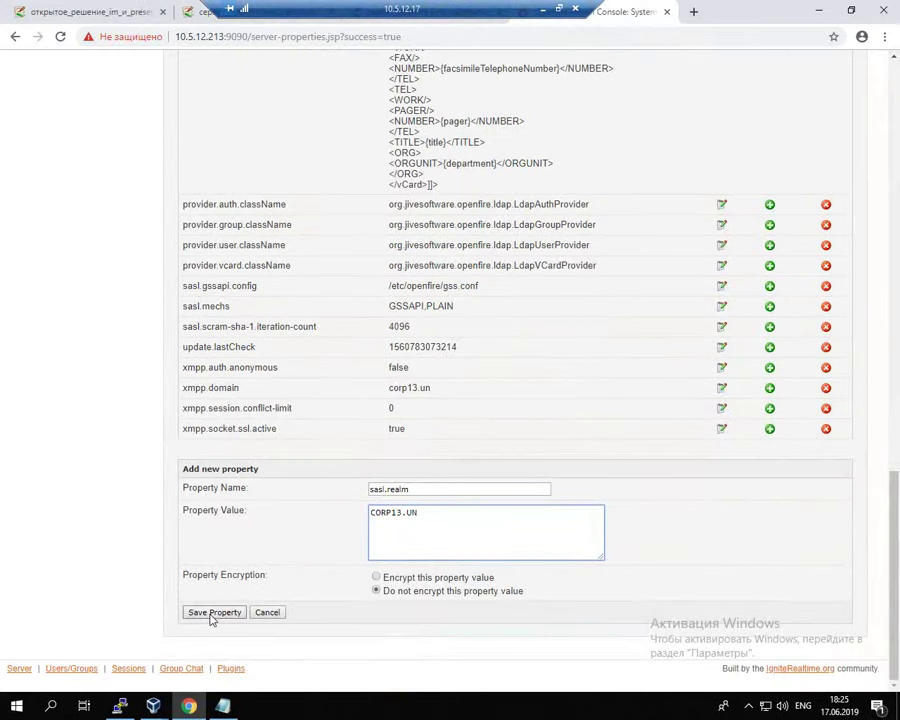
click(213, 613)
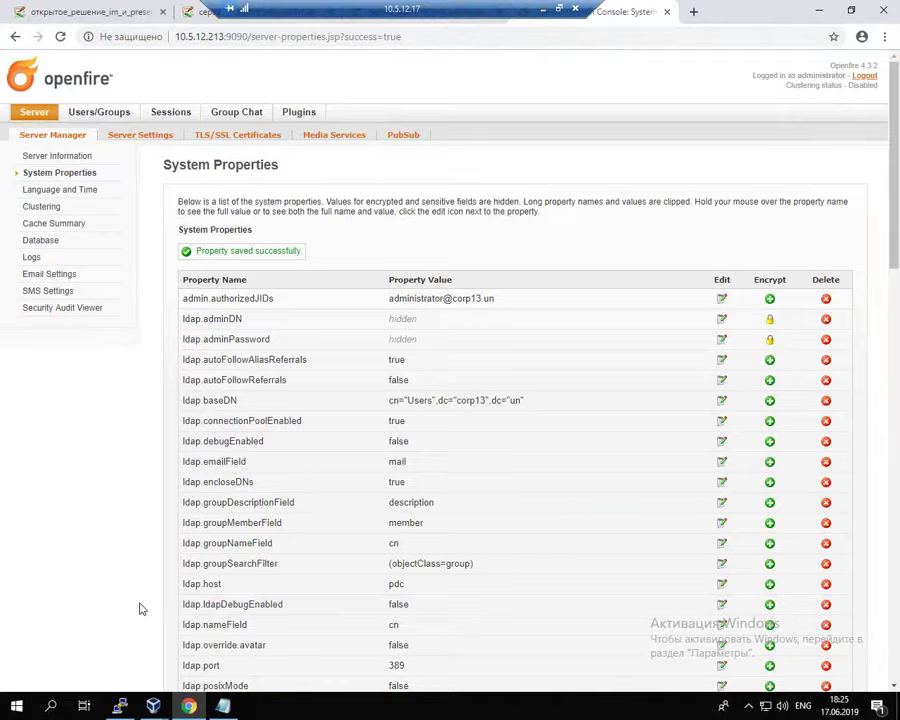
scroll(140, 609, down, 15)
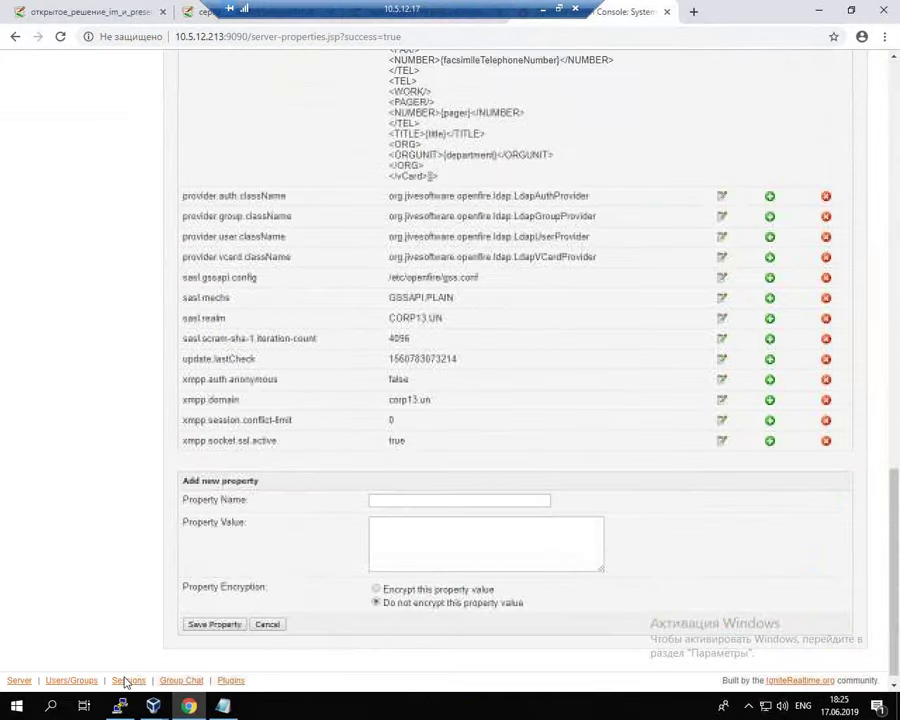
Step: Restart Openfire with service openfire restart and confirm its status is active (running)
click(119, 706)
text(server.corp13.un:~# s)
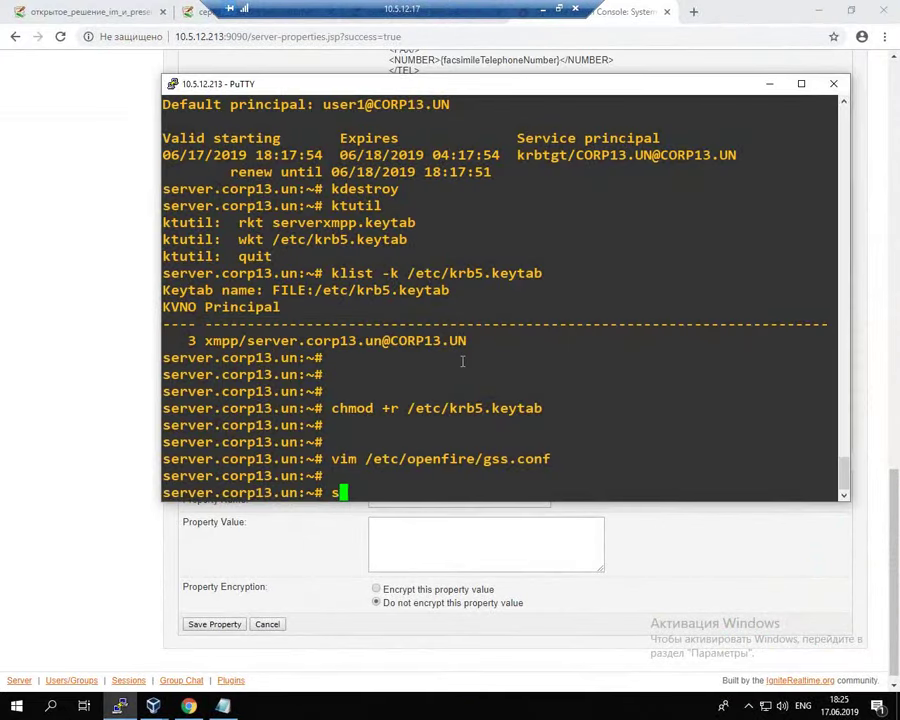
text(ervice )
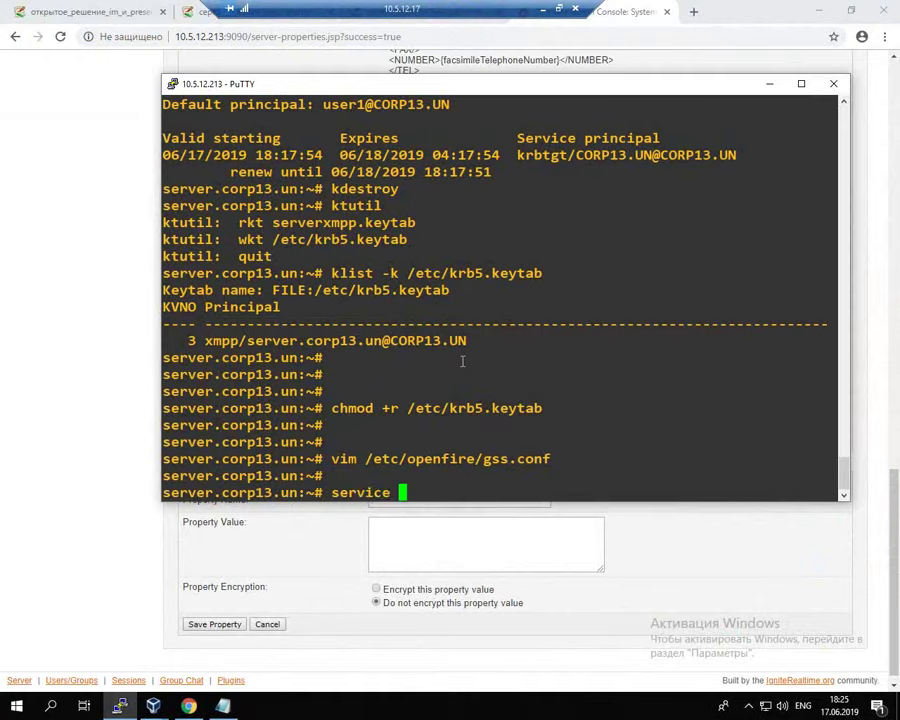
text(openfire res)
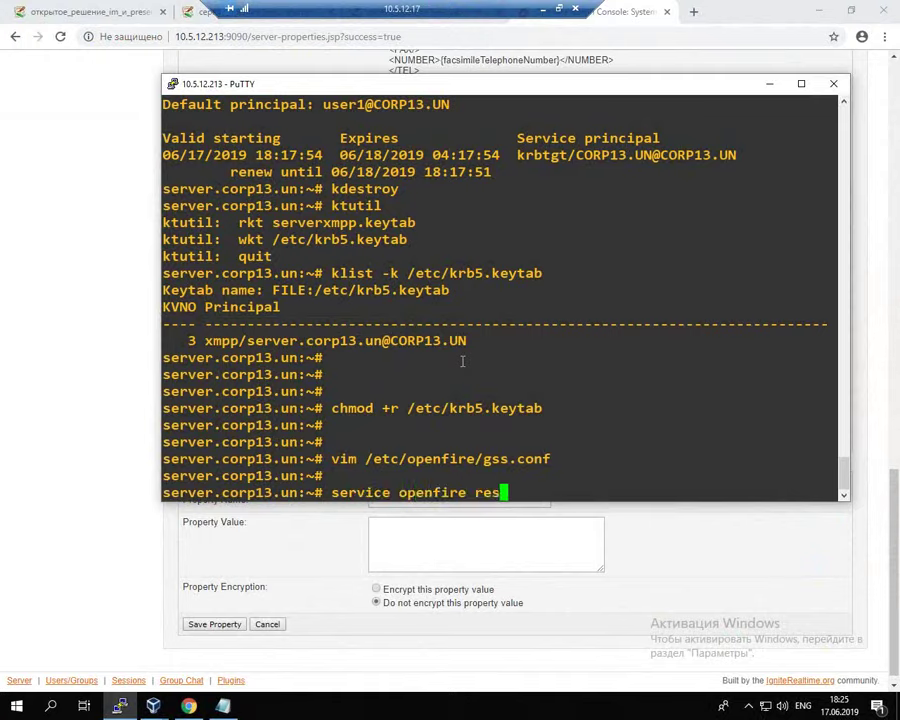
text(tart)
key(Return)
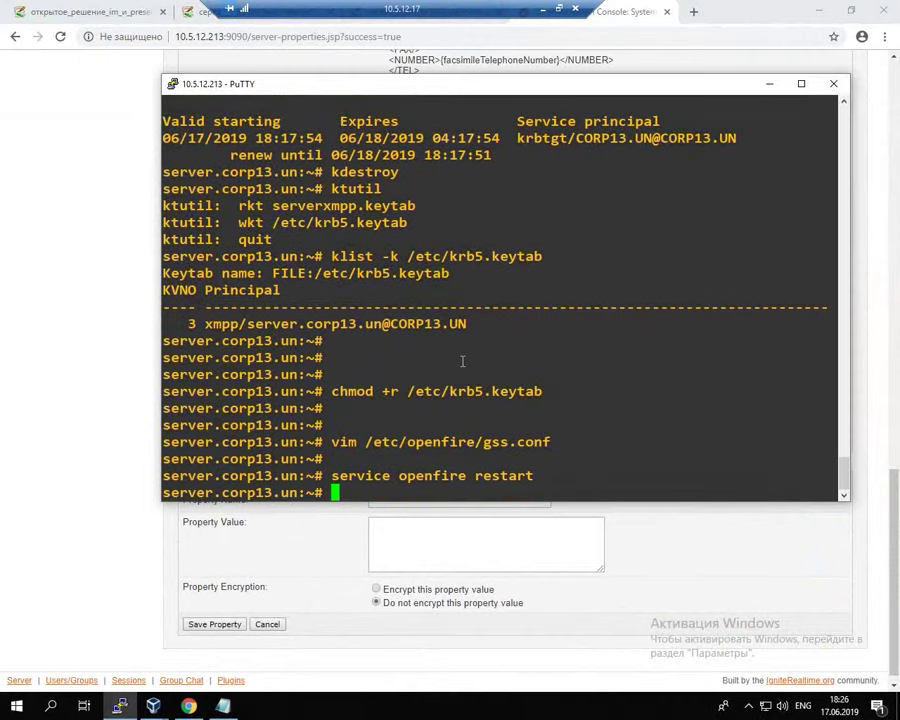
key(Return)
key(Return)
key(Up)
key(BackSpace)
key(BackSpace)
key(BackSpace)
key(BackSpace)
key(BackSpace)
key(BackSpace)
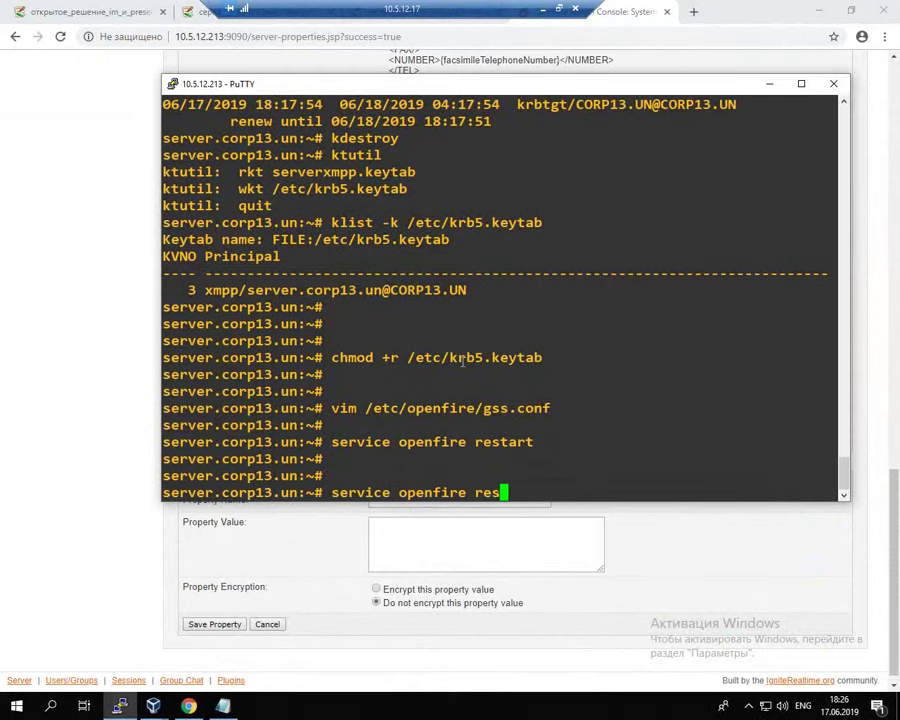
key(BackSpace)
text(status)
key(Return)
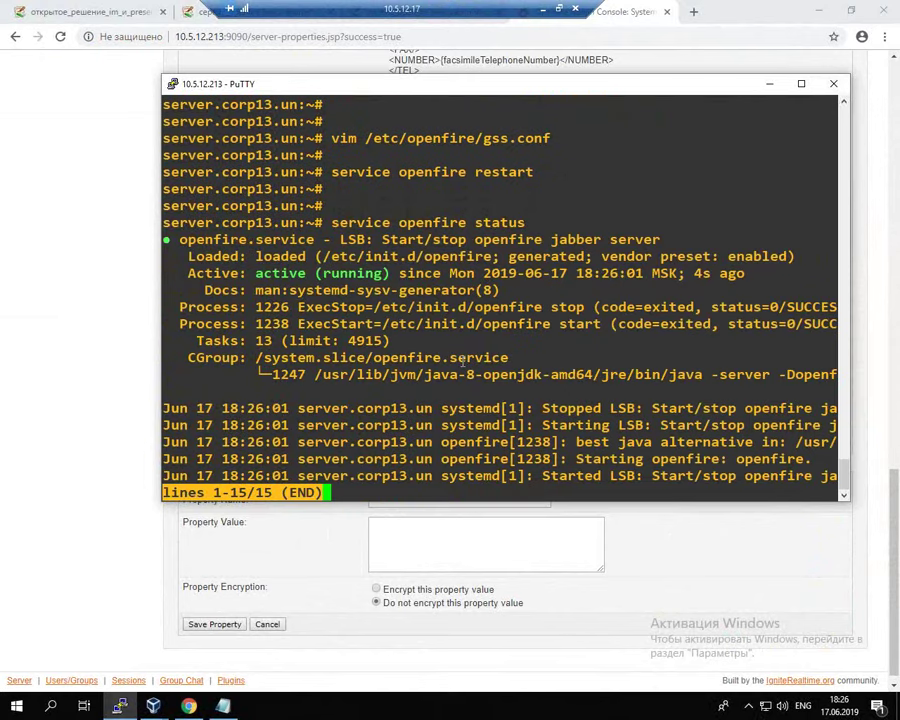
key(q)
Step: Run apt install asterisk and confirm the package installation
key(Return)
key(Return)
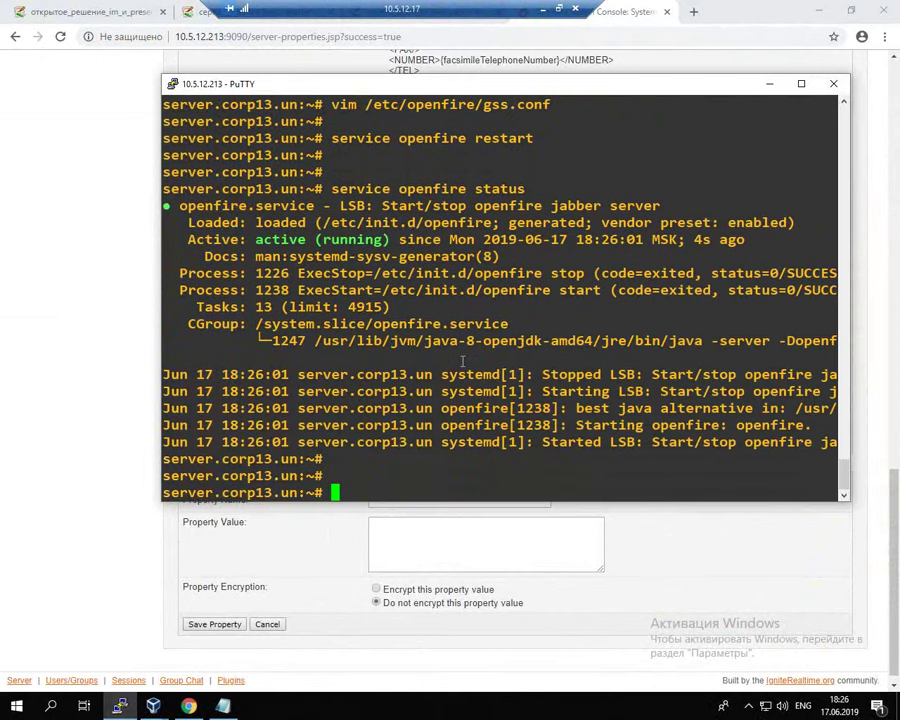
text(apr)
key(BackSpace)
text(t install )
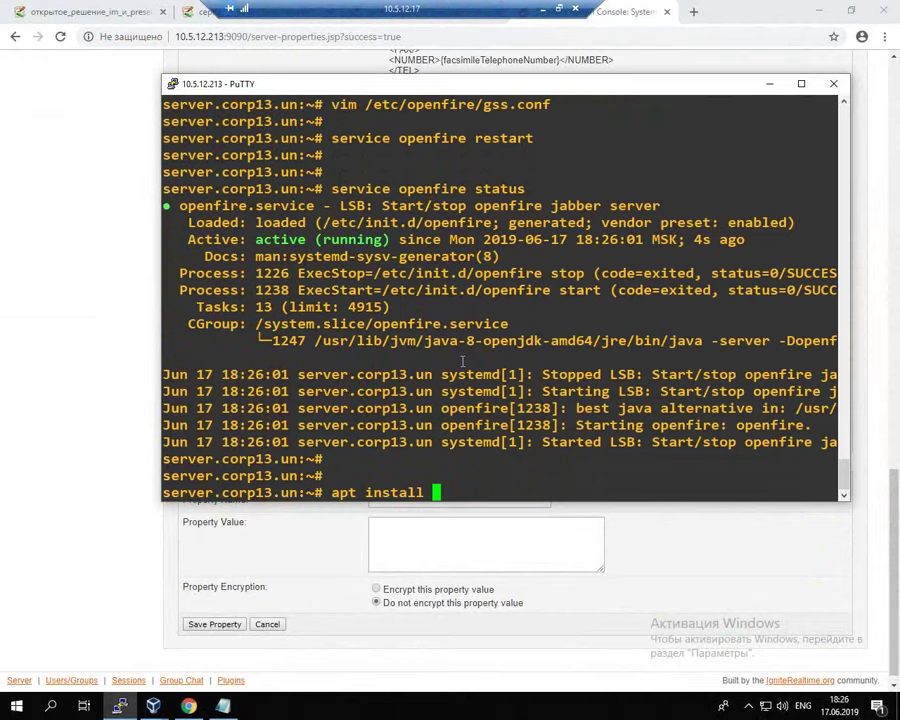
text(asterisk)
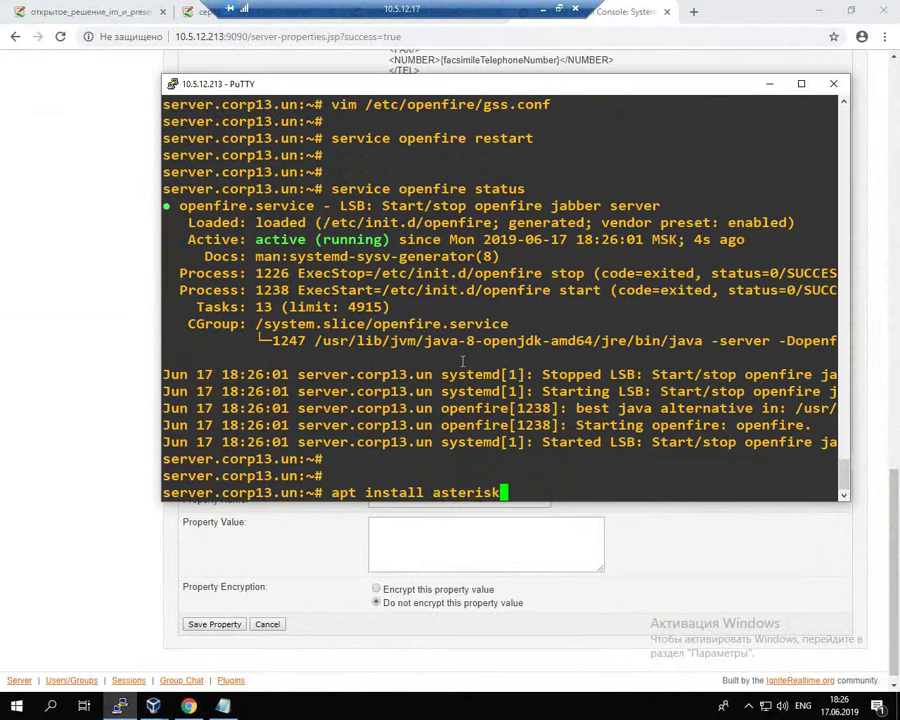
key(Return)
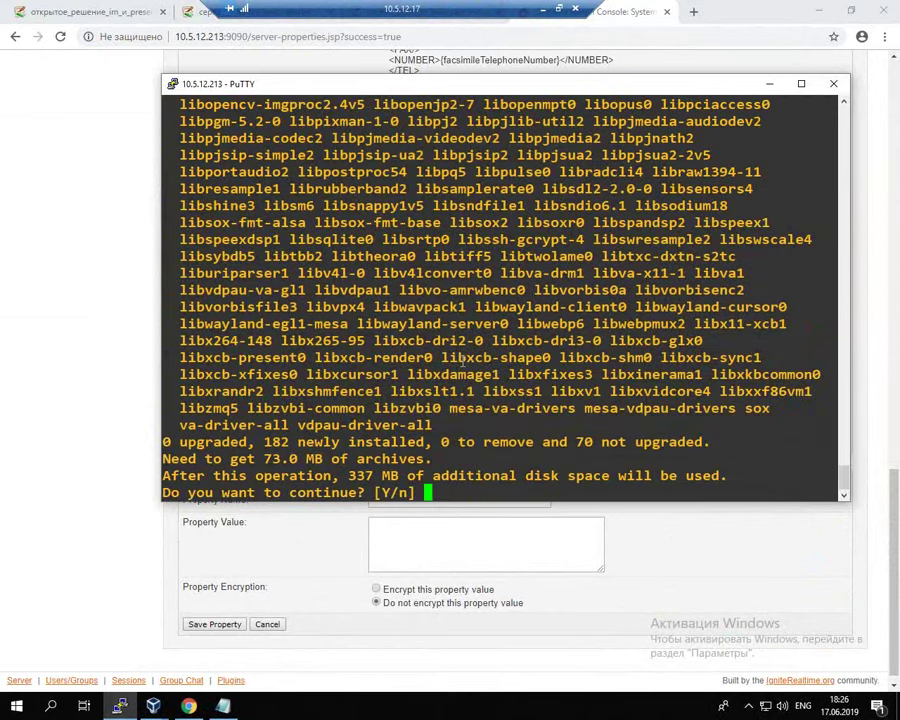
key(Return)
Step: Bring the client1.corp13.un virtual machine to the front from the VirtualBox taskbar preview
click(40, 302)
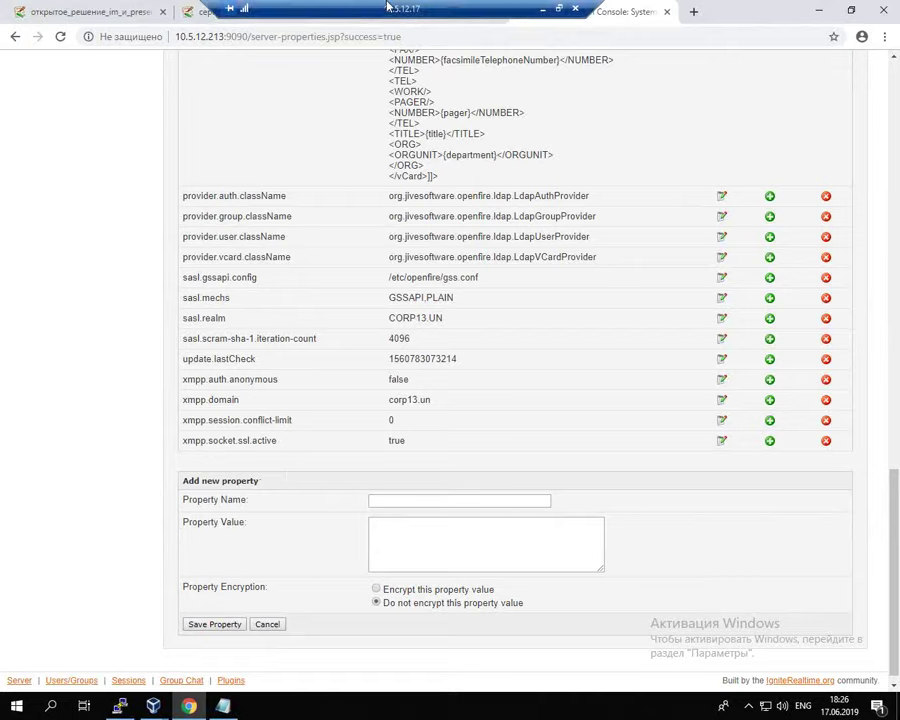
drag(401, 7, 535, 7)
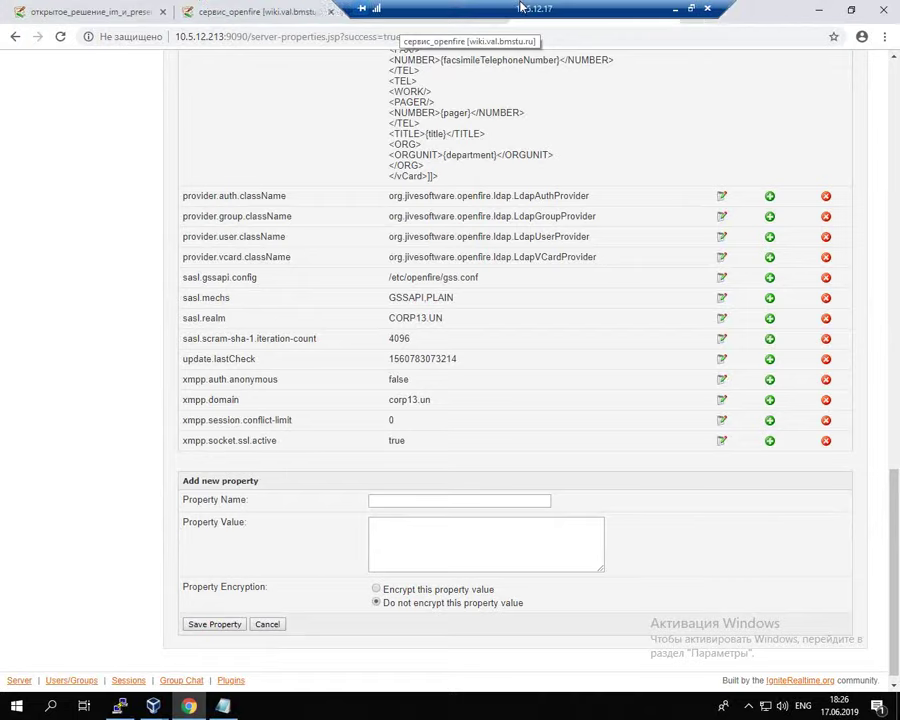
mouse_move(155, 710)
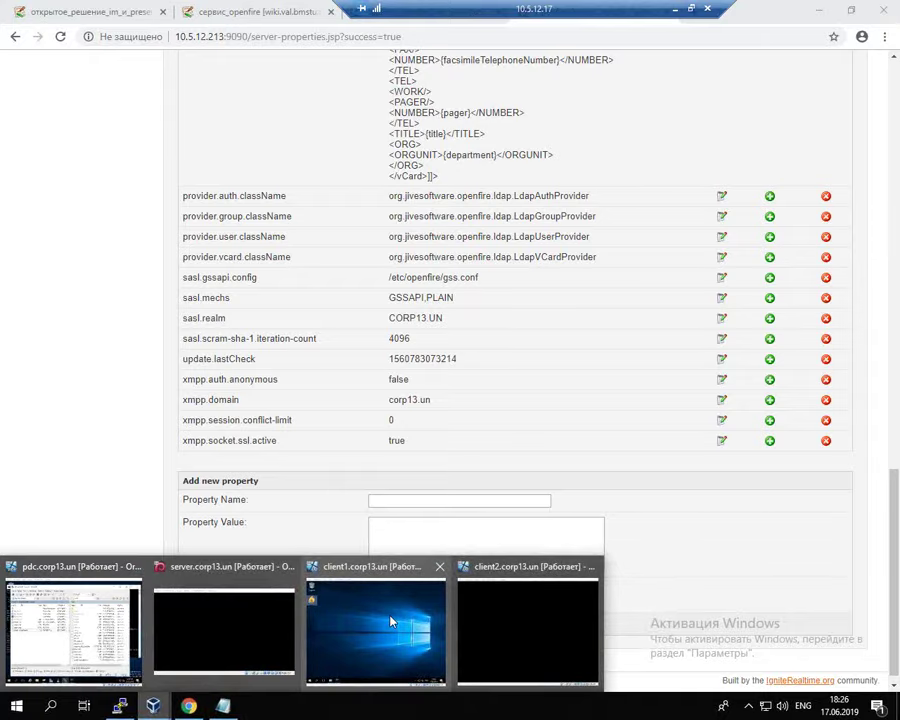
click(372, 614)
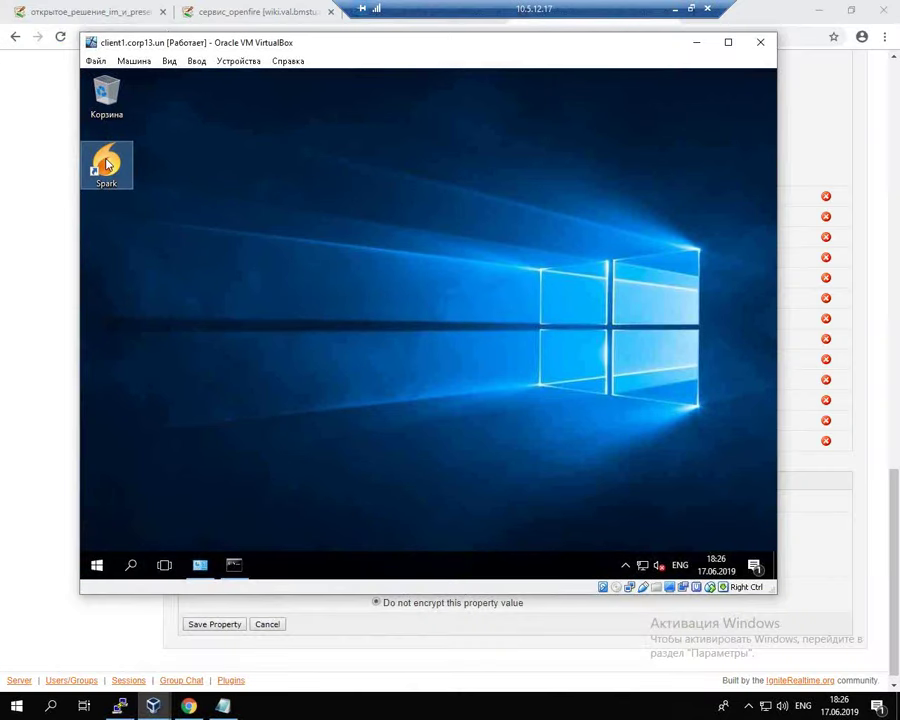
Step: Rearrange the browser tabs to uncover the hidden wiki tabs
drag(496, 8, 466, 10)
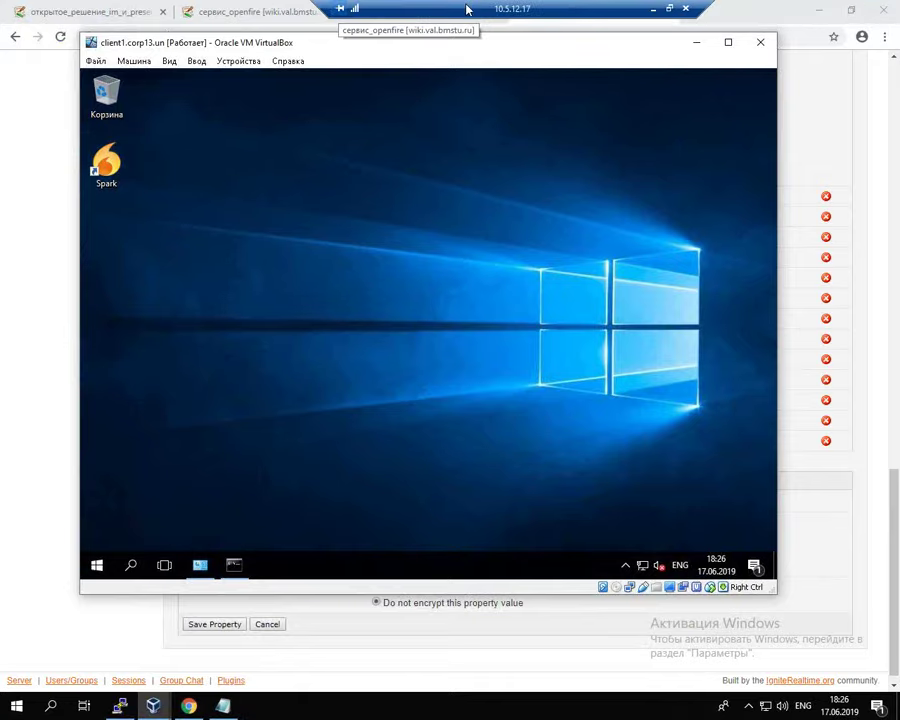
double_click(466, 10)
drag(334, 44, 460, 1)
drag(612, 10, 183, 12)
Step: Close the duplicate wiki tab, scroll to the Windows client registry step, and return to client1
click(376, 14)
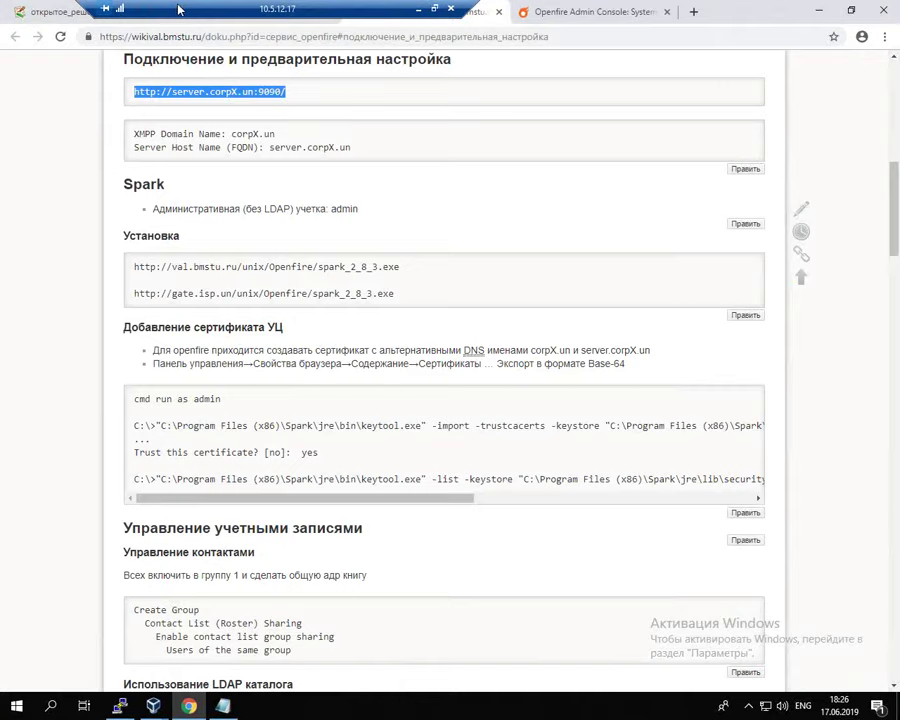
click(501, 14)
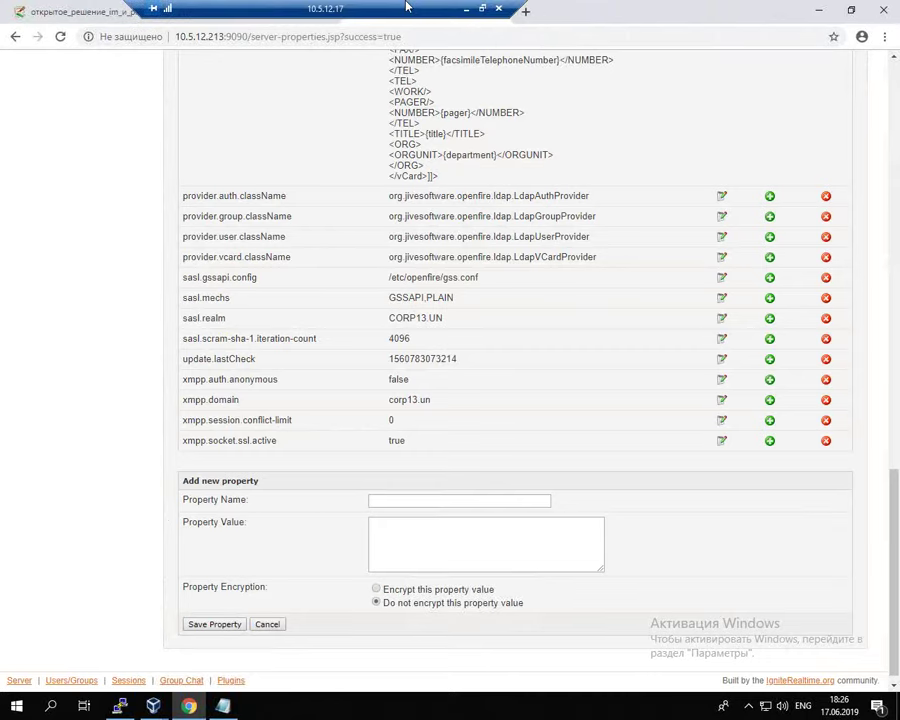
click(236, 15)
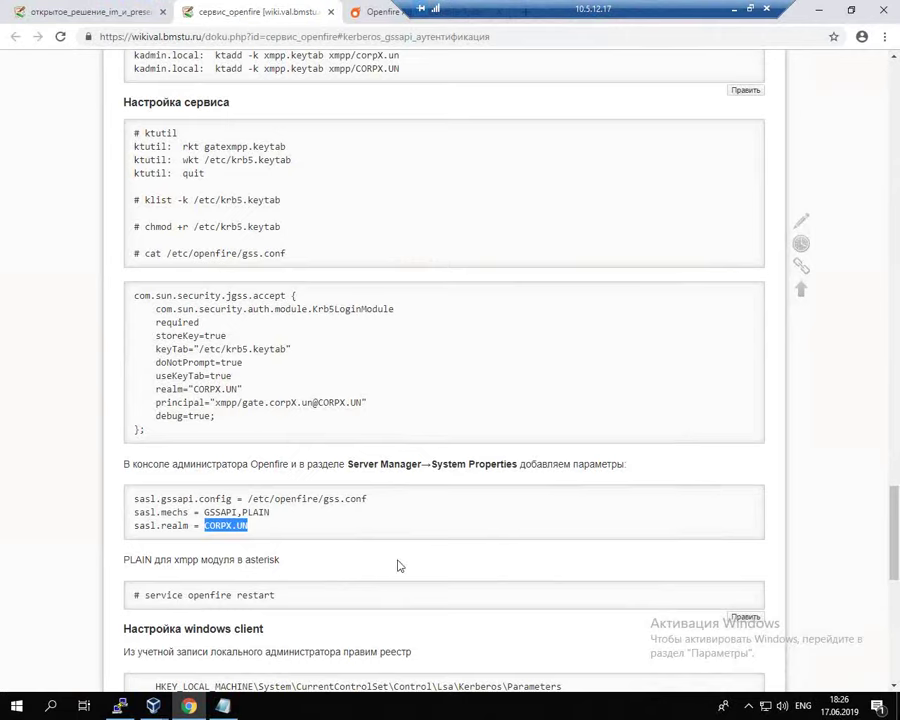
scroll(382, 567, down, 3)
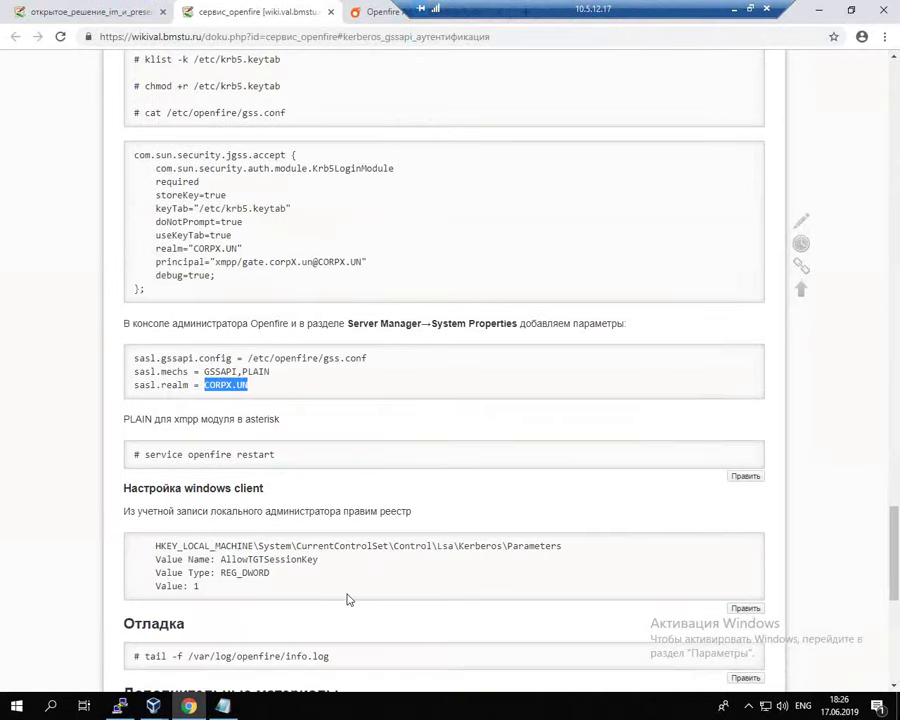
scroll(348, 599, down, 3)
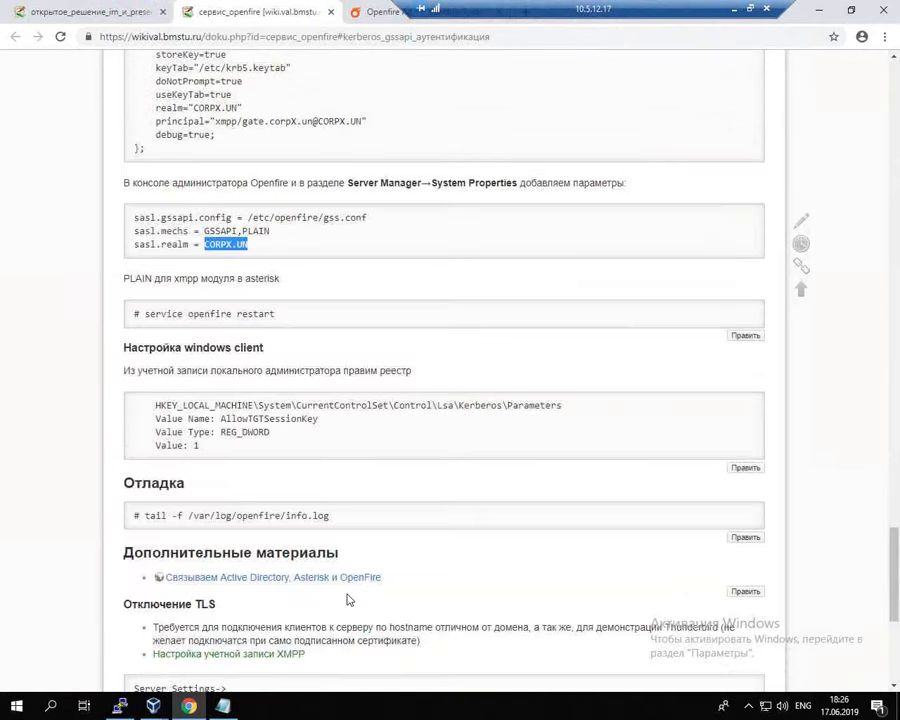
click(163, 712)
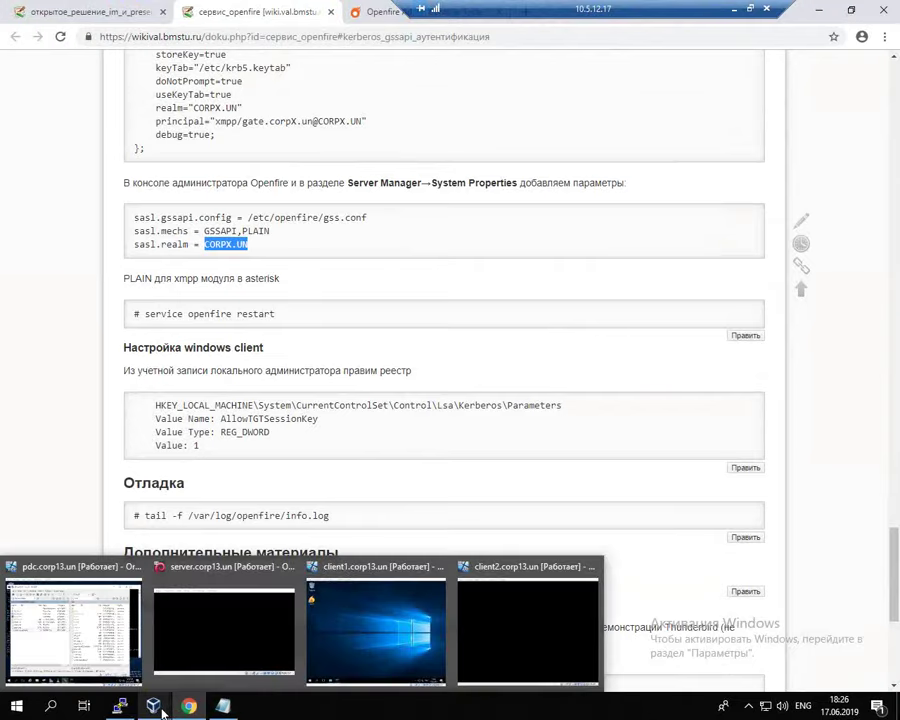
click(297, 448)
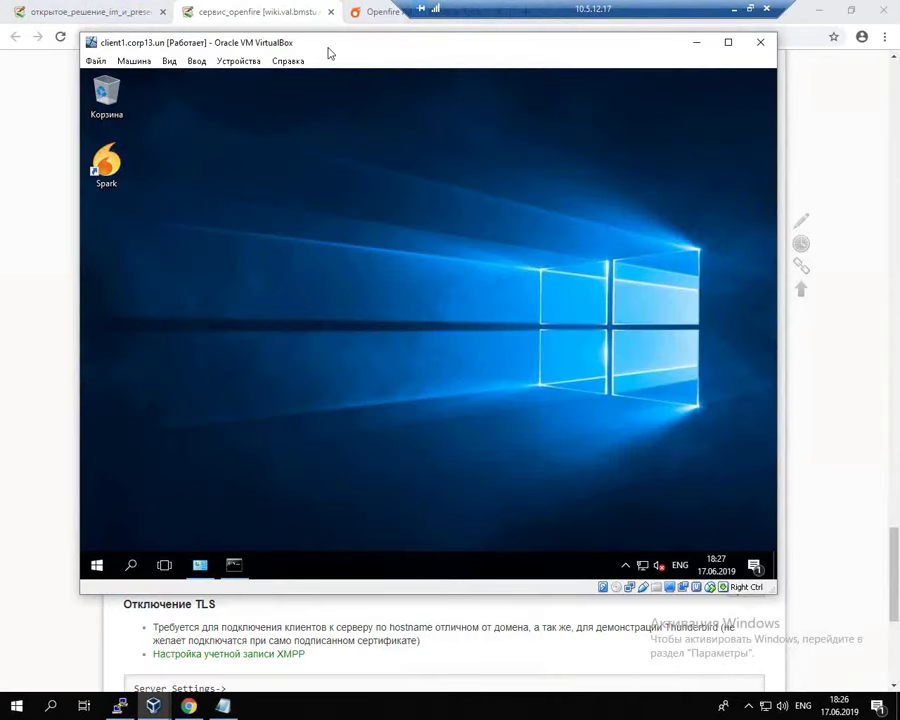
Step: Launch Registry Editor with regedit from the client's administrator Command Prompt
drag(329, 53, 372, 46)
click(276, 562)
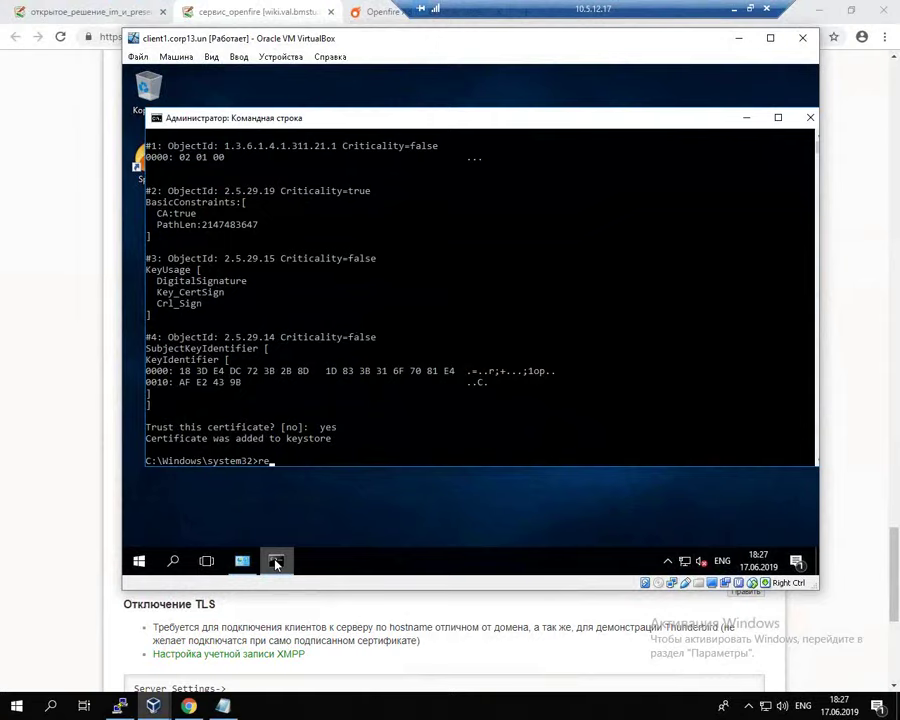
text(edit)
key(Return)
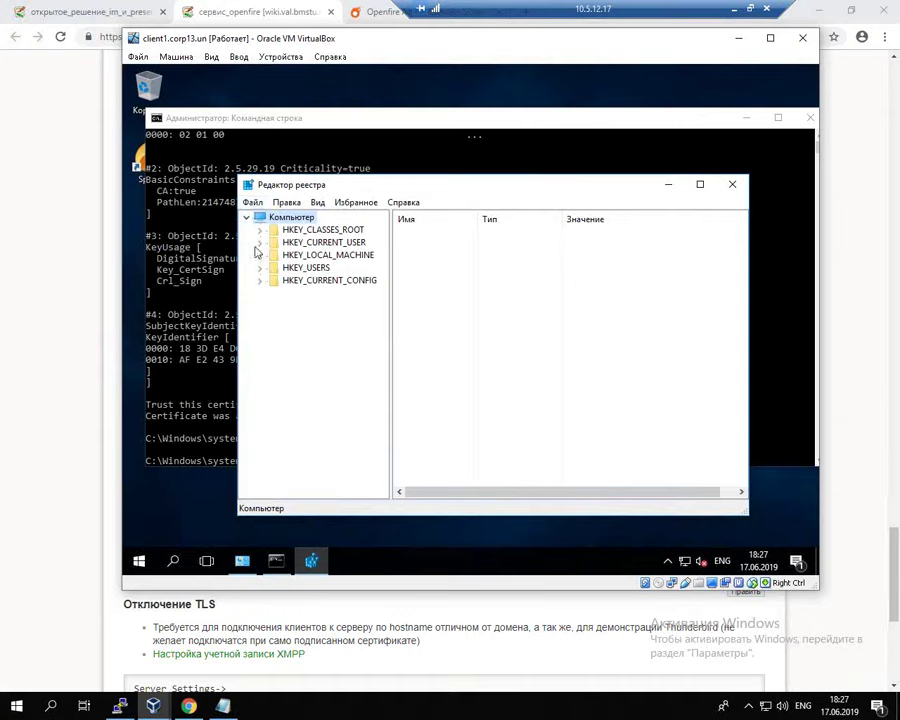
Step: Expand HKEY_LOCAL_MACHINE > SYSTEM > CurrentControlSet, following the wiki's registry path
click(66, 316)
drag(158, 405, 249, 405)
click(268, 405)
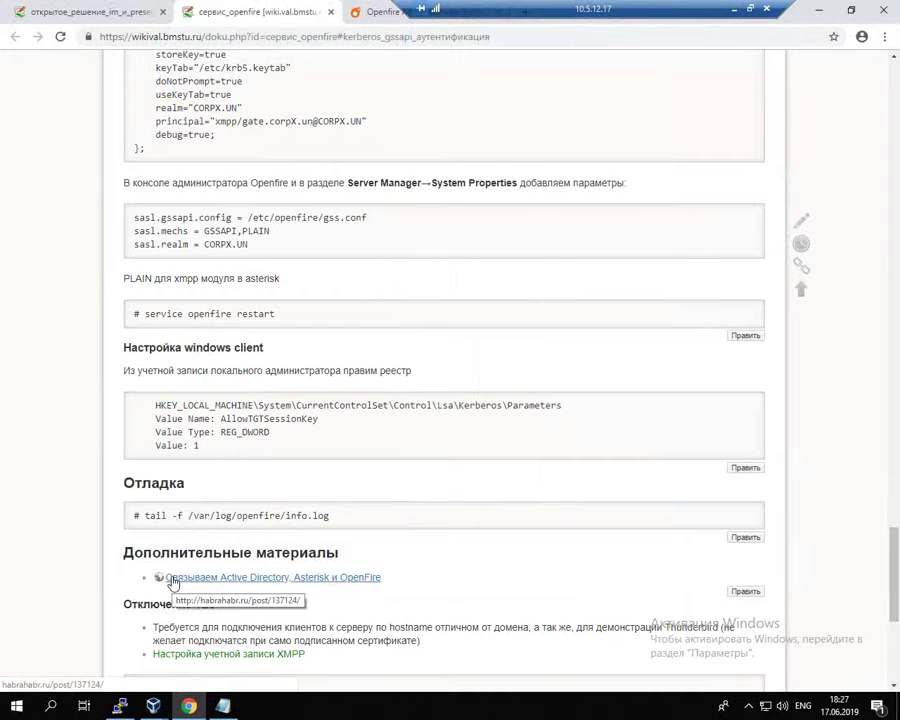
key(alt+Tab)
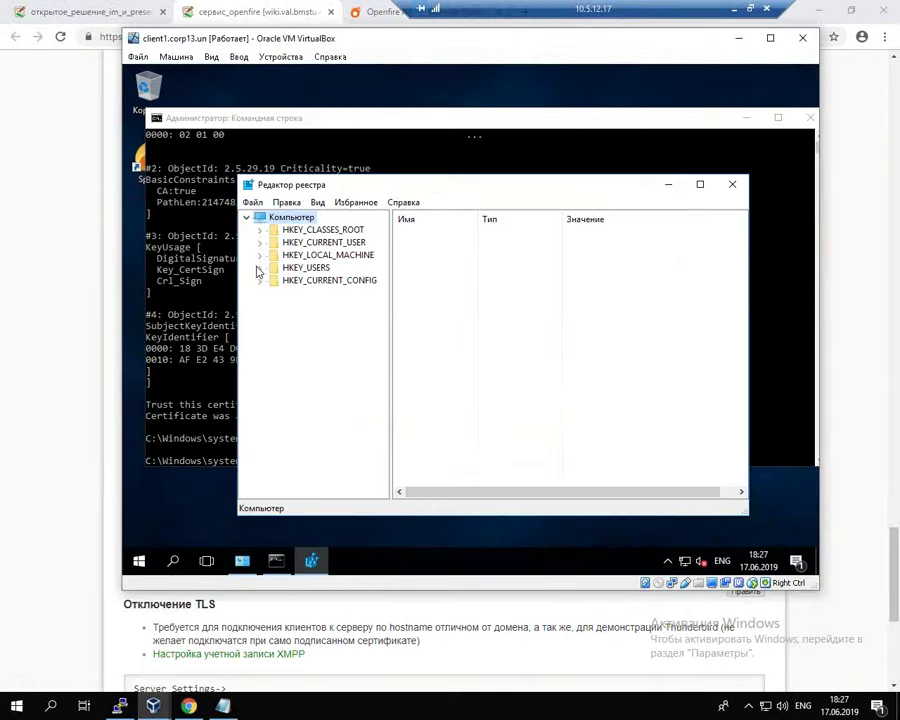
click(259, 256)
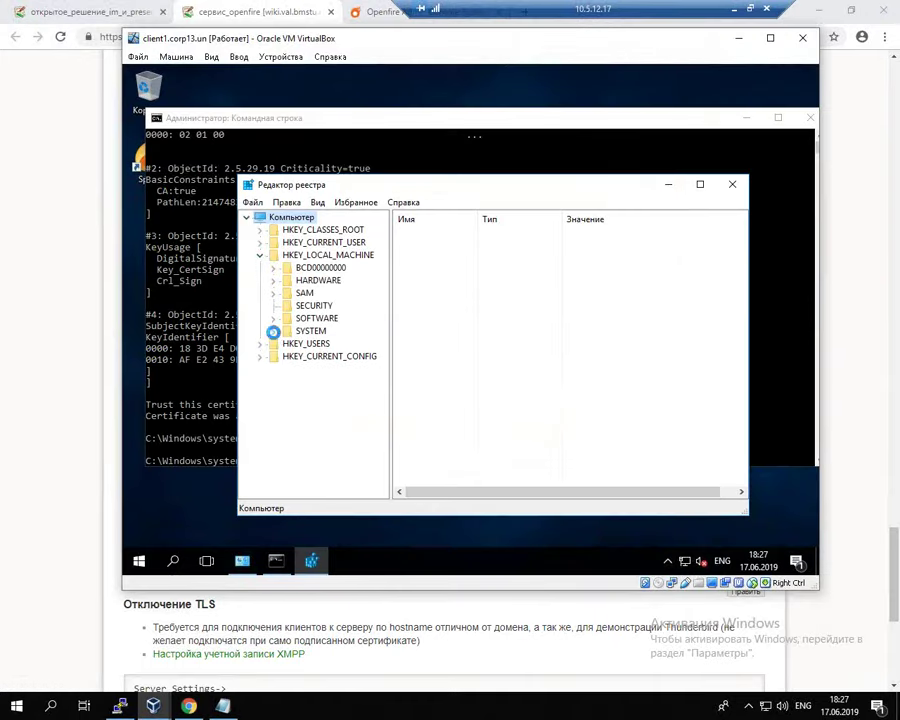
click(271, 330)
click(288, 306)
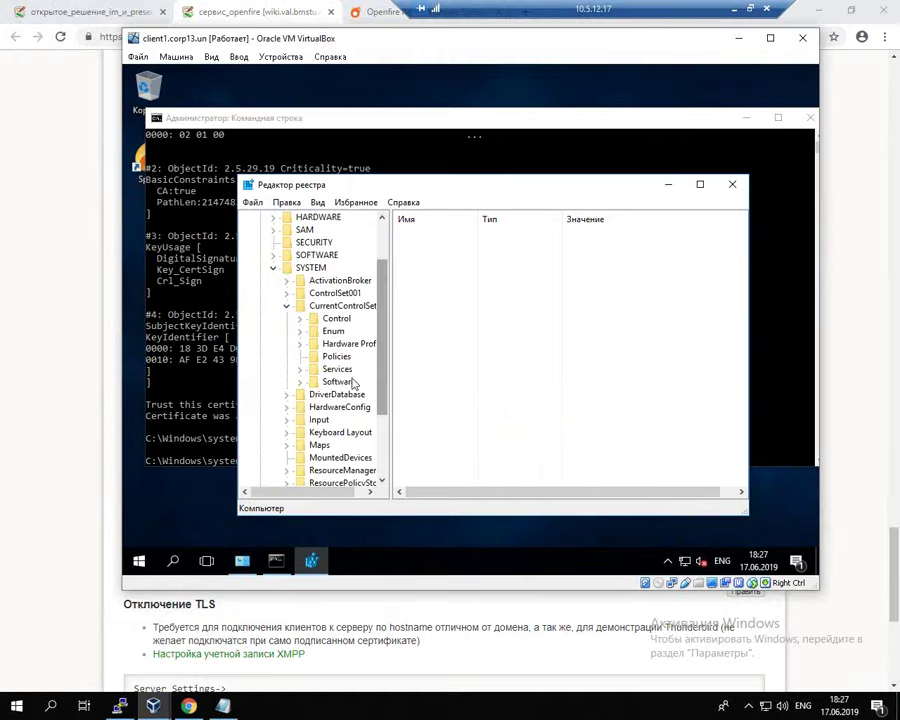
Step: Continue down Control > Lsa > Kerberos and select the Parameters key
click(24, 392)
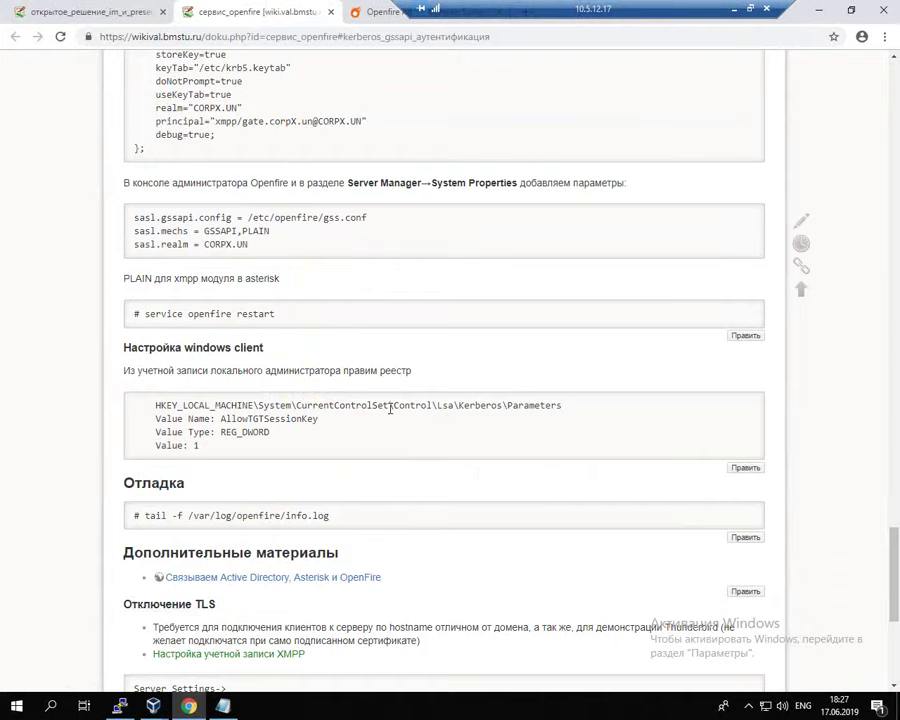
key(alt+Tab)
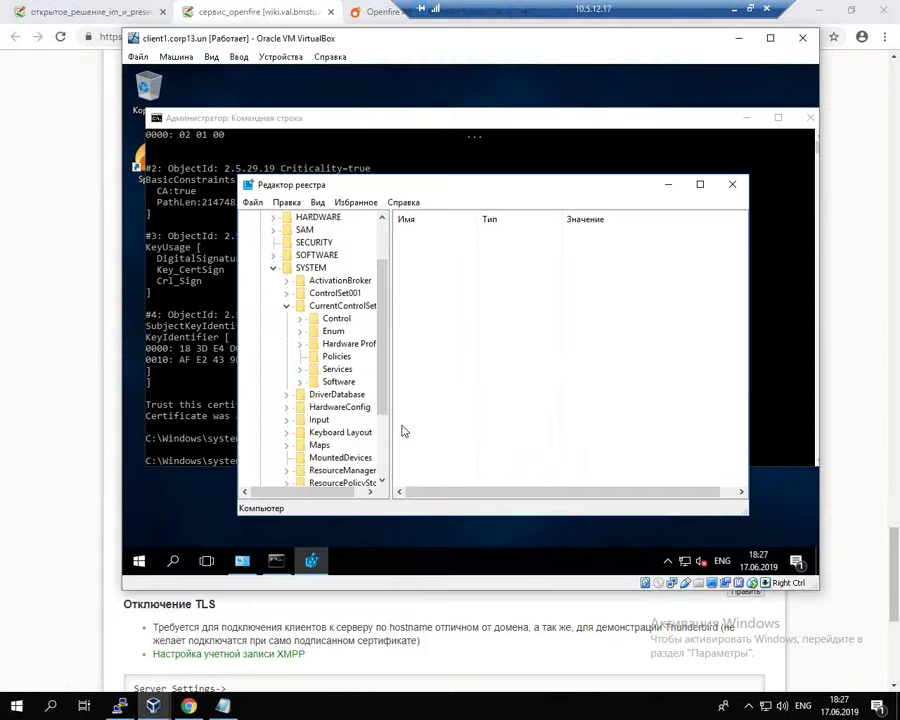
click(300, 319)
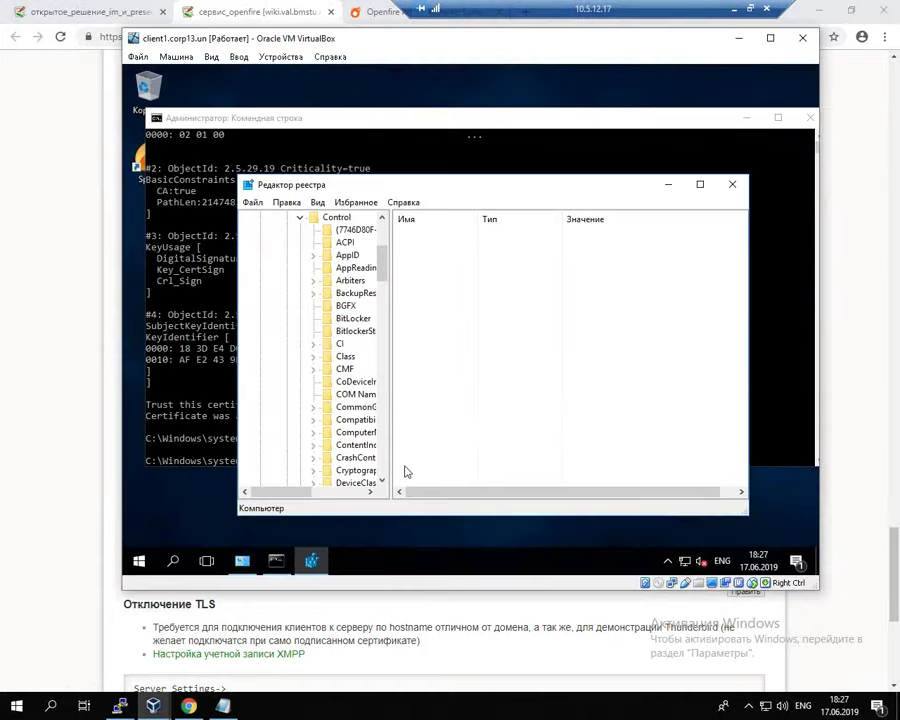
drag(393, 469, 450, 462)
scroll(400, 445, down, 7)
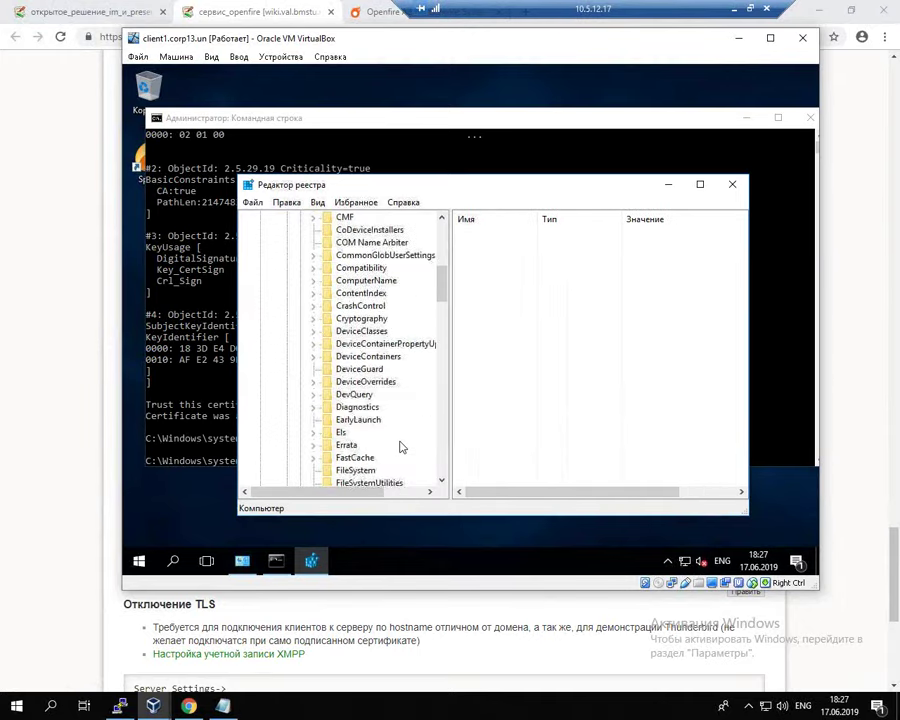
scroll(400, 445, down, 4)
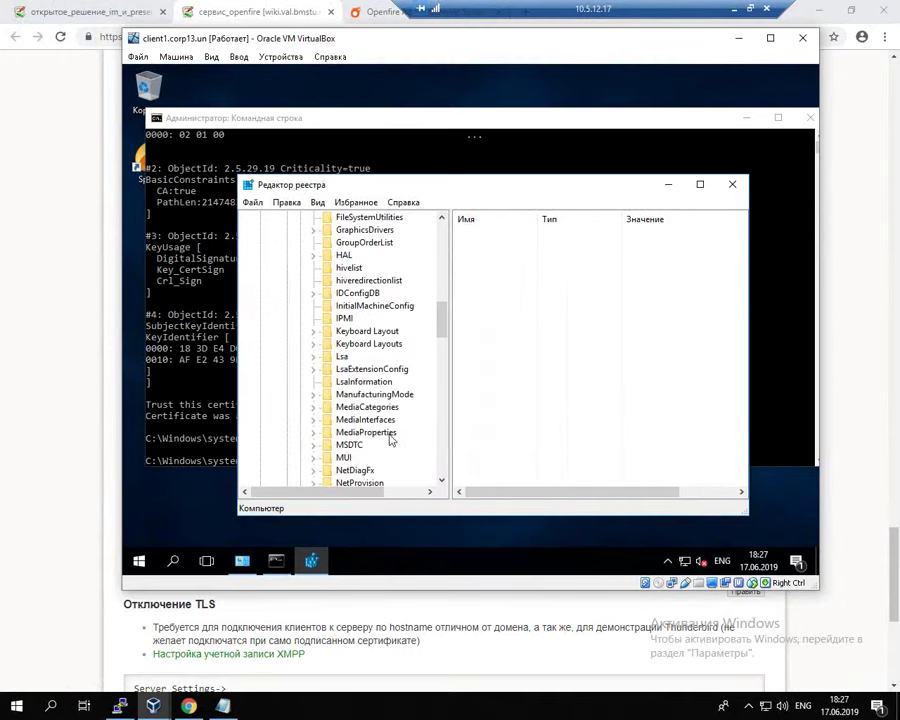
click(313, 357)
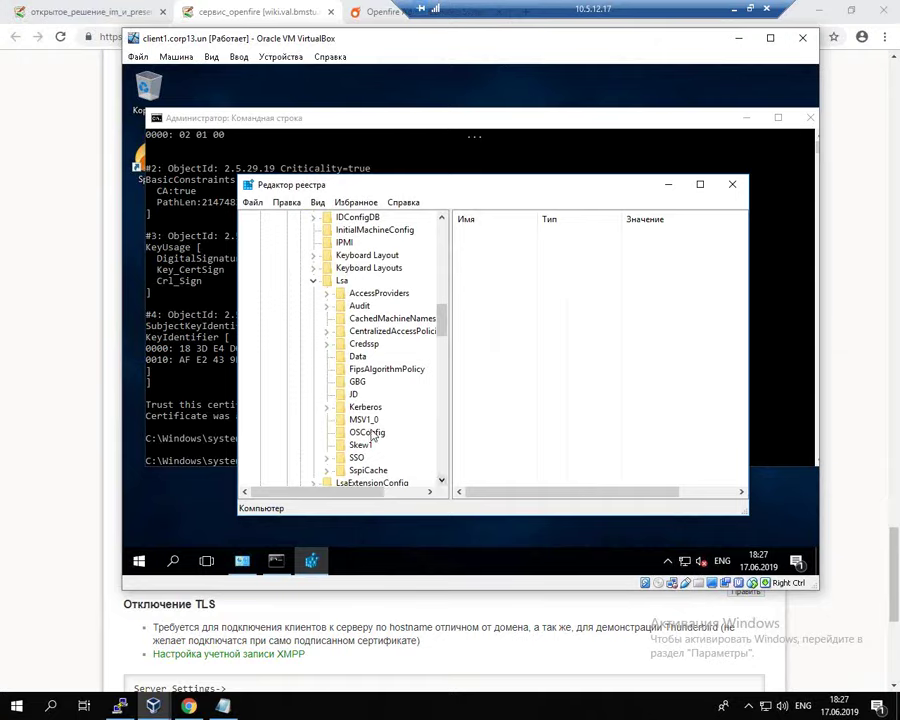
click(328, 408)
click(327, 408)
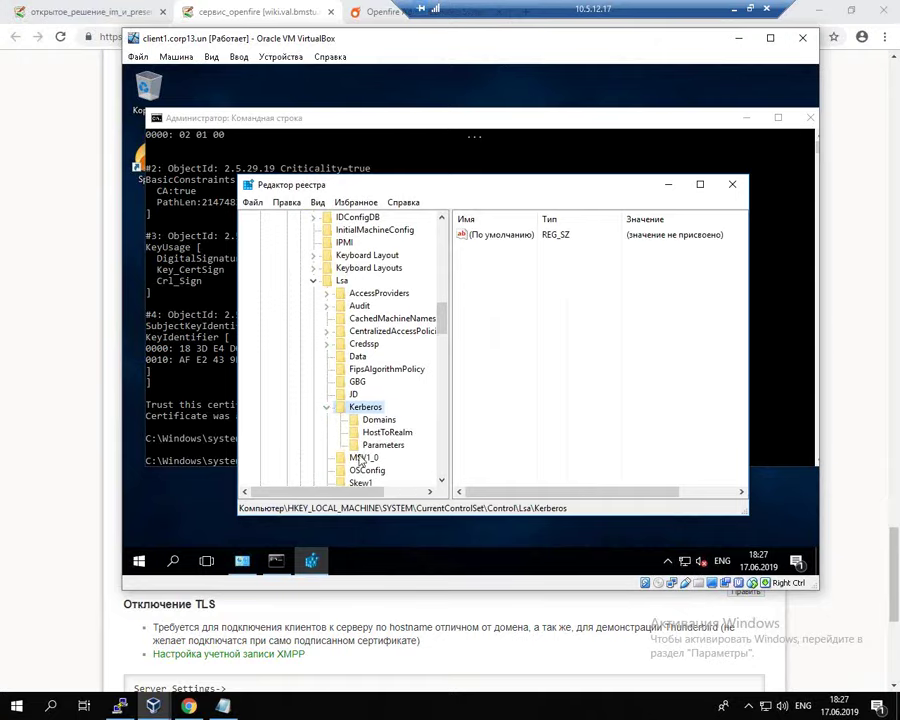
click(394, 448)
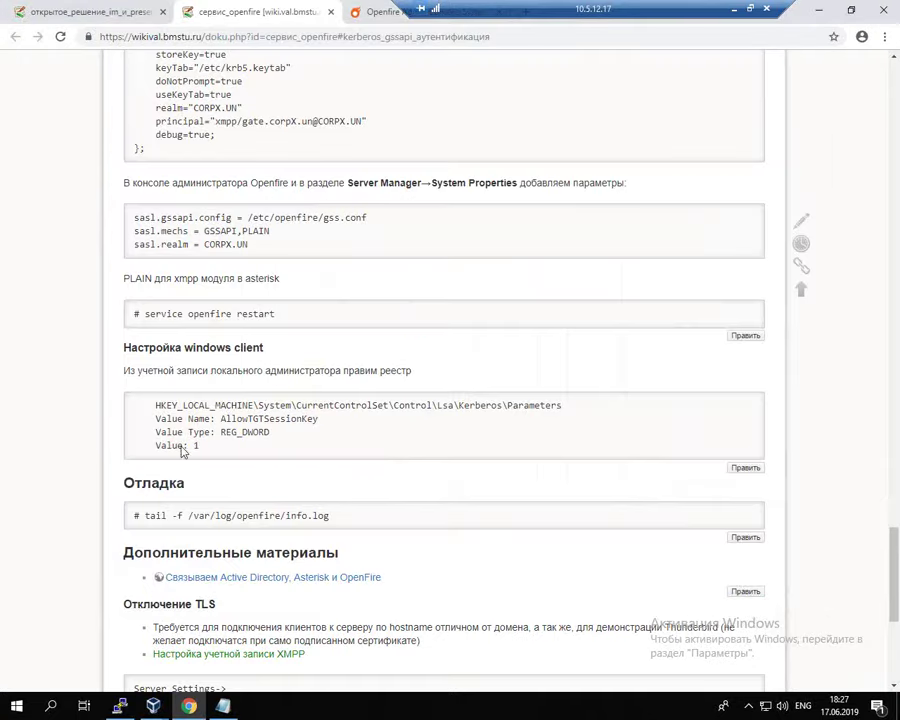
Step: Create a new DWORD (32-bit) value in Parameters named AllowTGTSessionKey
click(44, 428)
drag(221, 419, 322, 428)
key(alt+Tab)
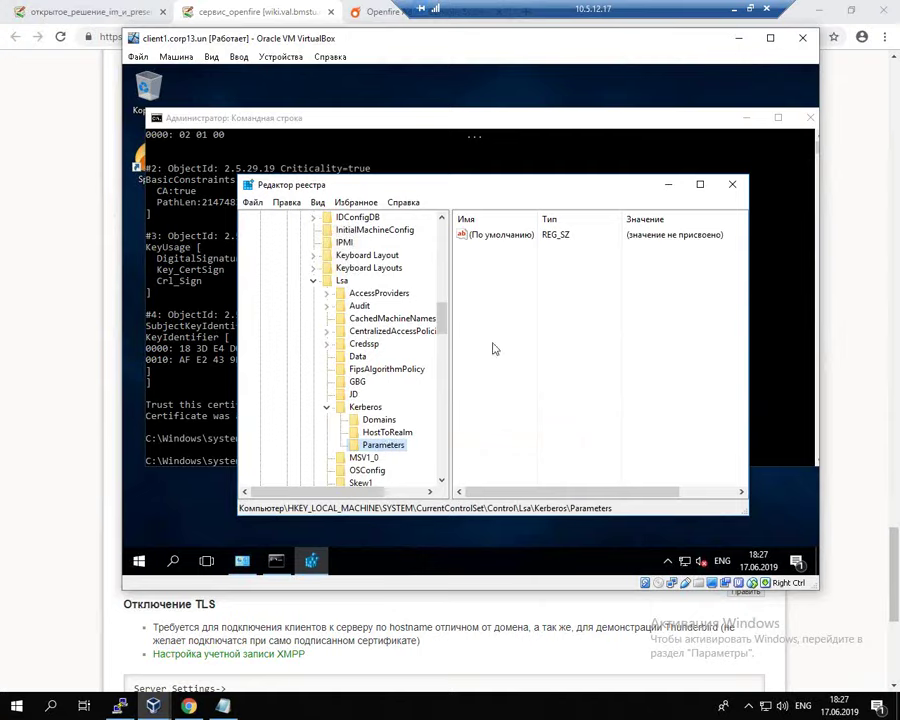
right_click(492, 346)
mouse_move(546, 359)
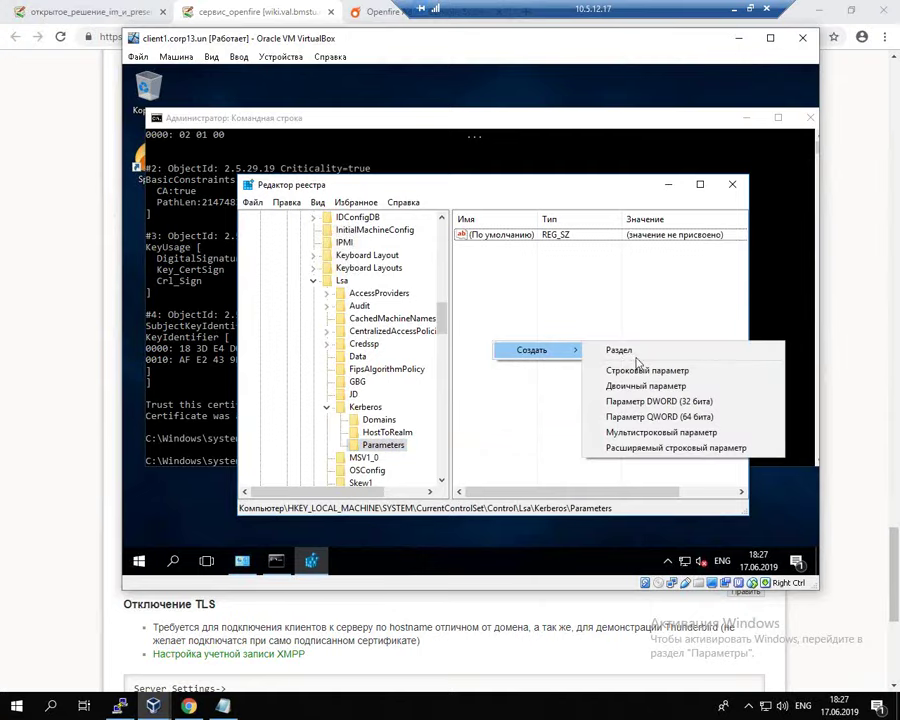
click(654, 403)
text(AllowTGTSessionKey)
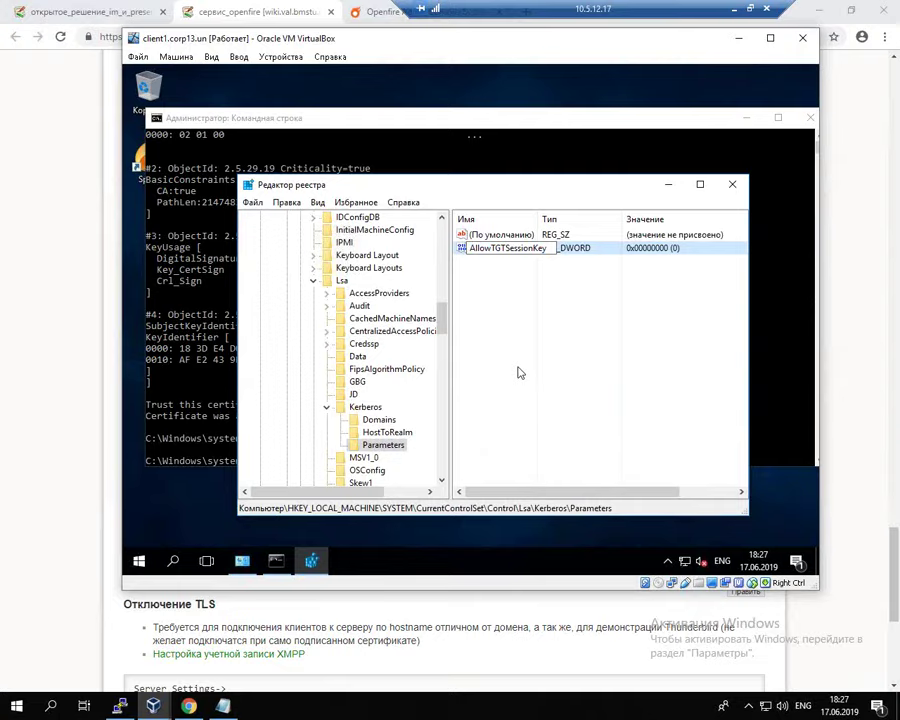
Step: Set AllowTGTSessionKey data to 1, then close Registry Editor and the Command Prompt
key(Return)
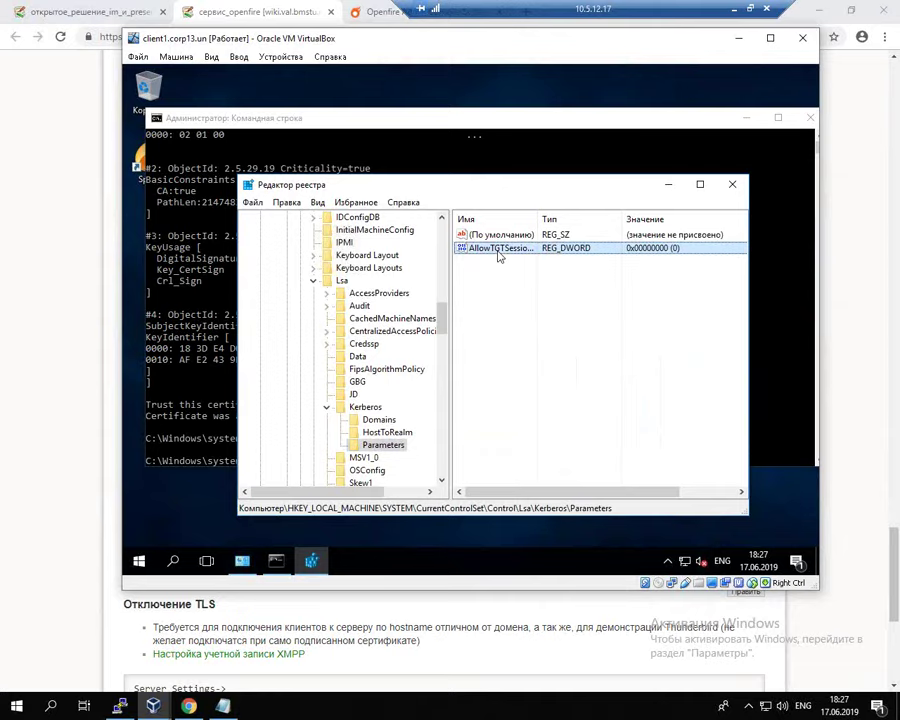
double_click(498, 250)
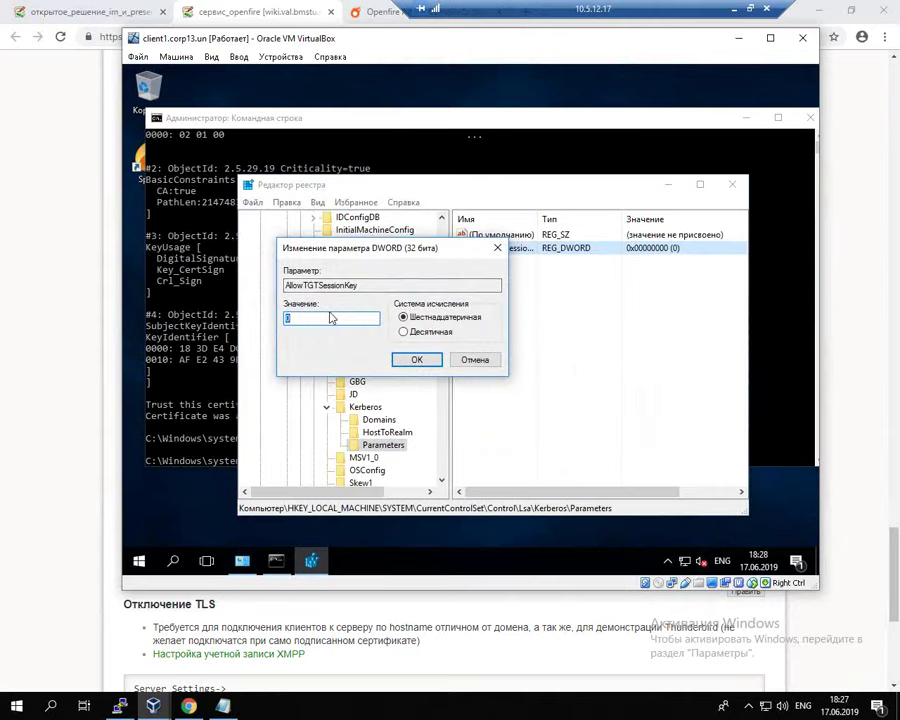
text(1)
click(417, 360)
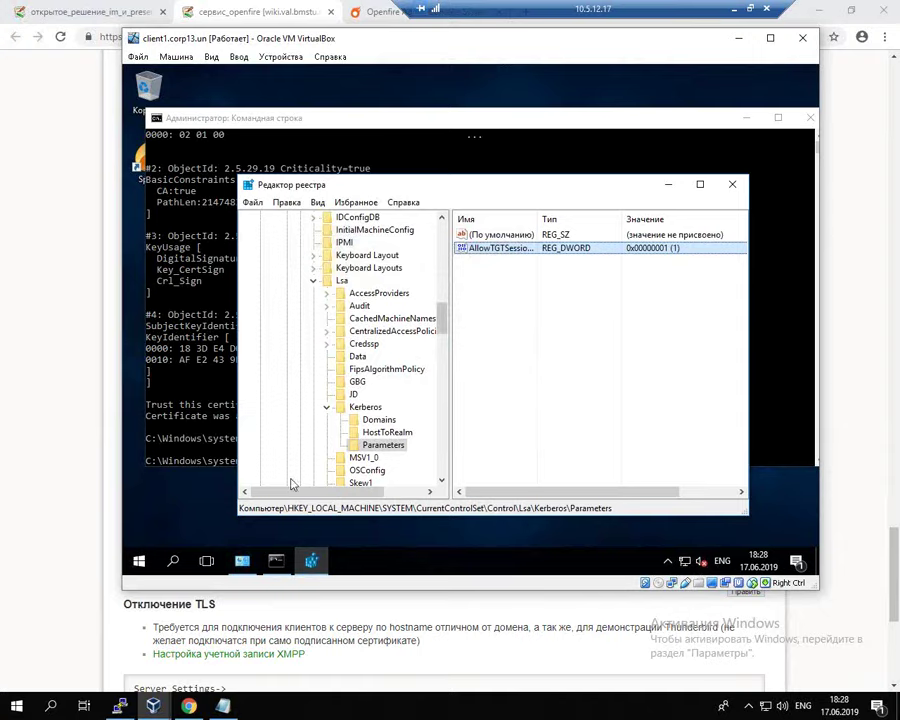
click(732, 184)
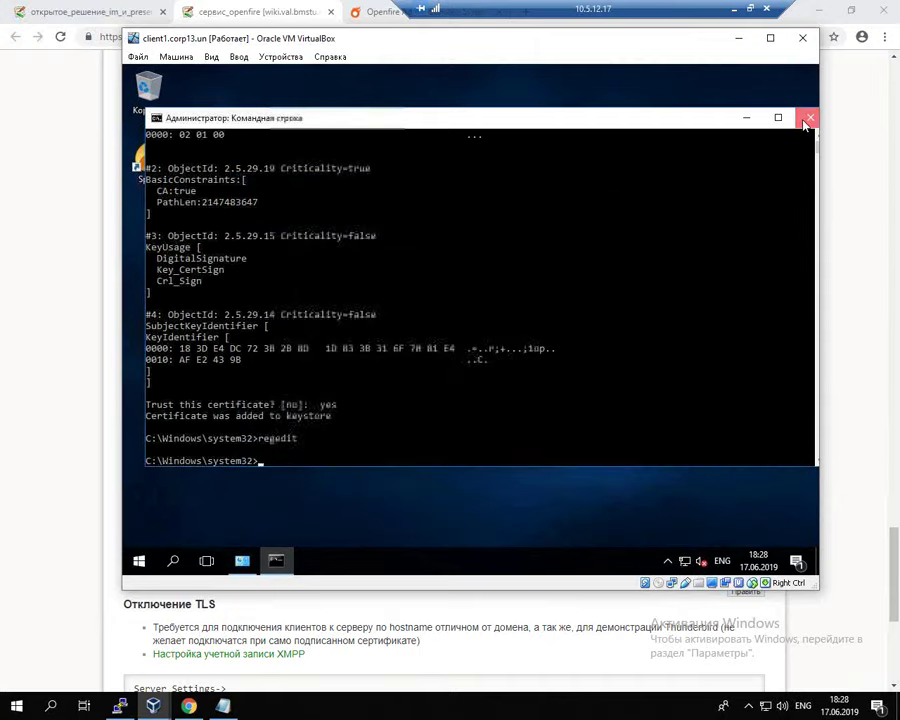
click(810, 118)
Step: Sign out of the Windows client from the Start menu account options
click(140, 562)
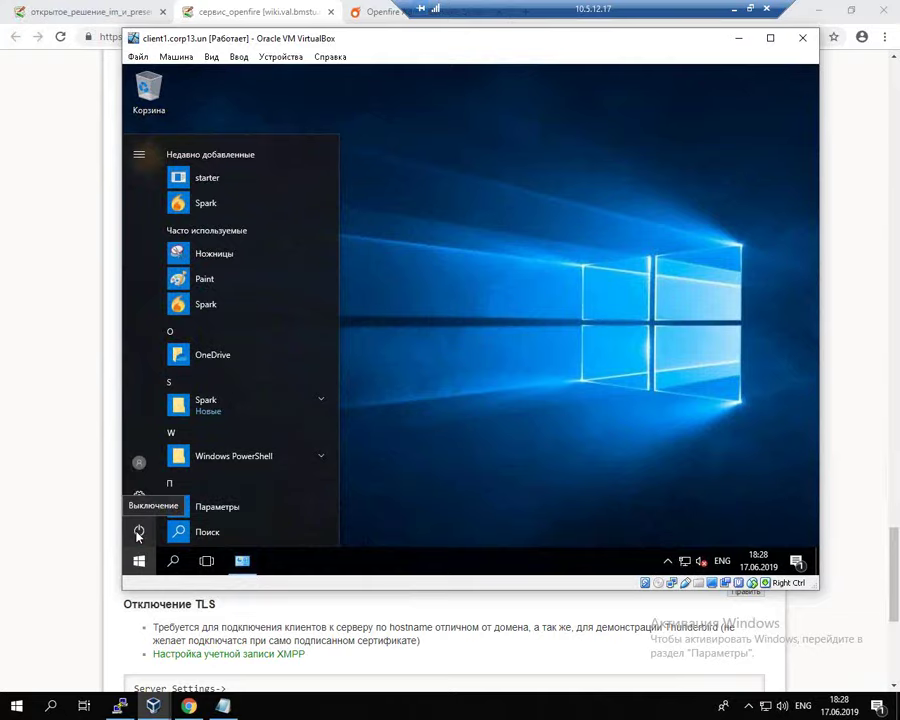
click(139, 462)
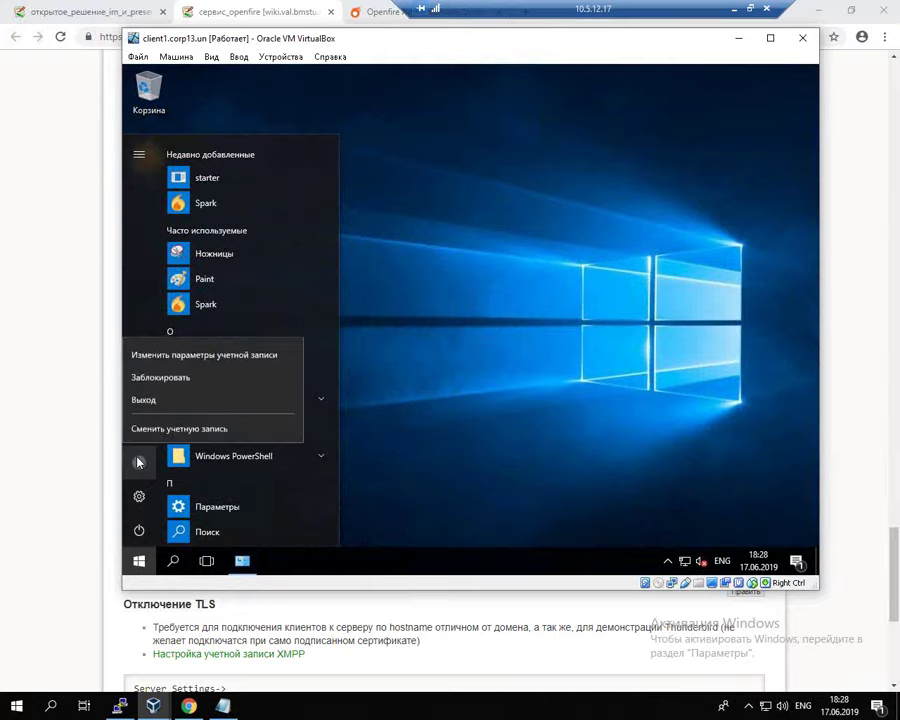
click(142, 398)
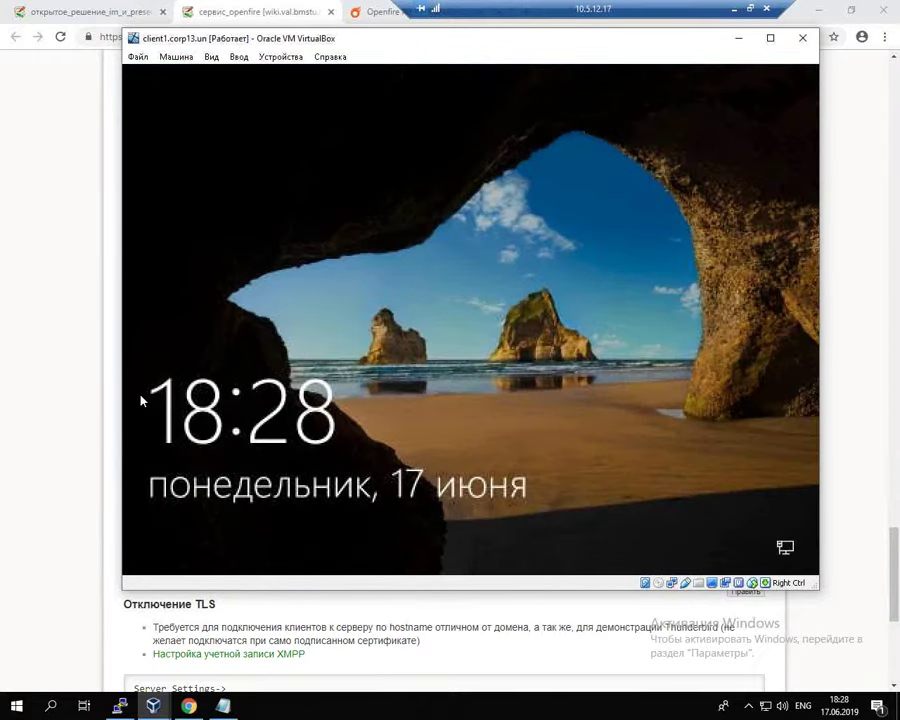
Step: Sign back in as the domain user by entering the account password
click(352, 319)
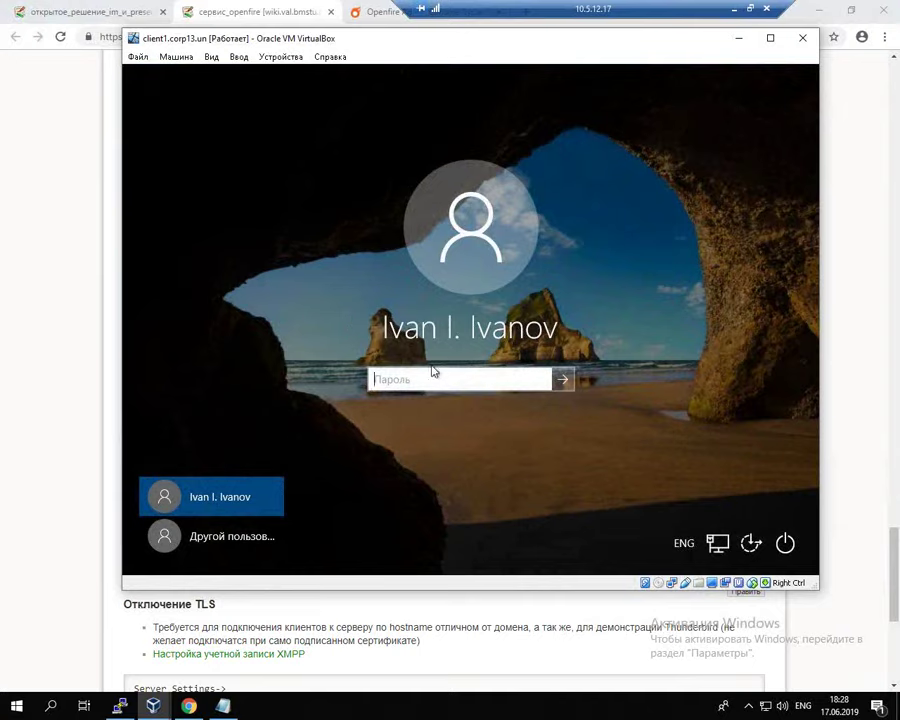
text(****)
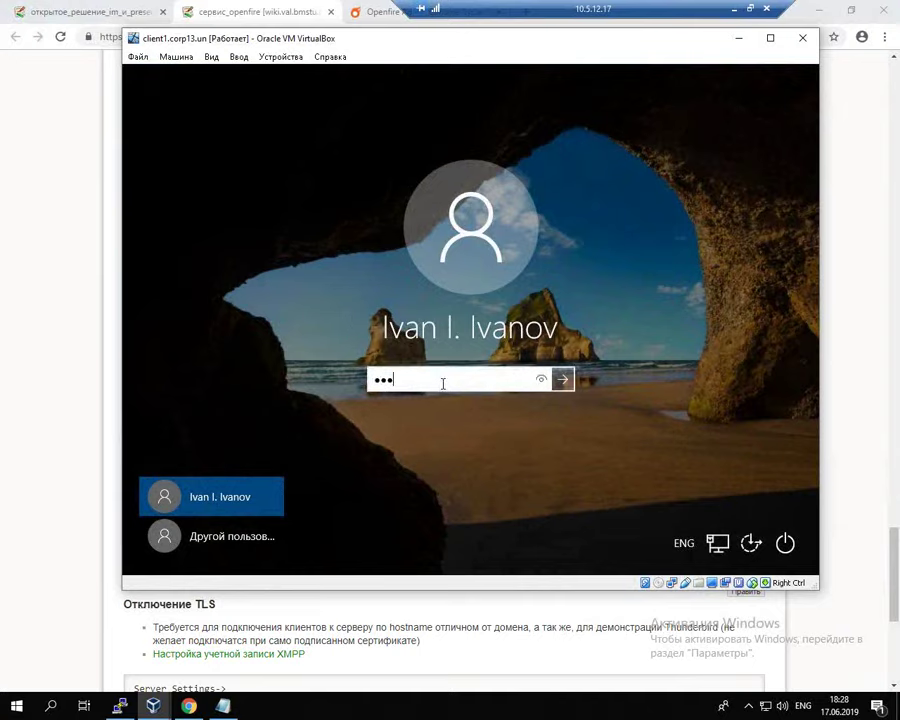
key(BackSpace)
key(BackSpace)
key(BackSpace)
key(BackSpace)
text(*********)
key(Return)
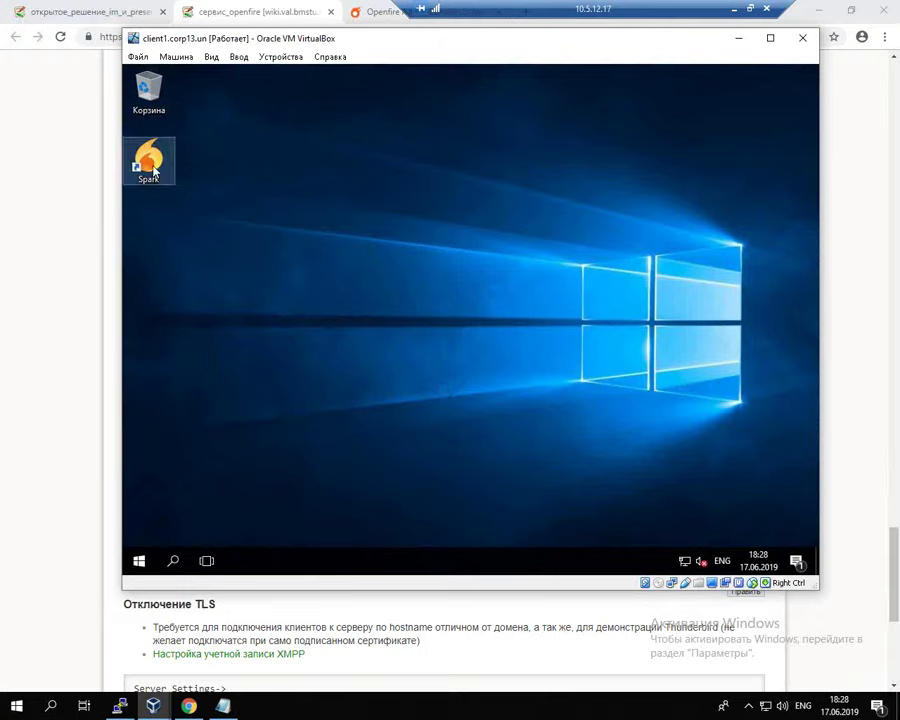
Step: Launch Spark and enable 'Use Single Sign-On (SSO)' via GSSAPI in its advanced SSO settings
double_click(153, 172)
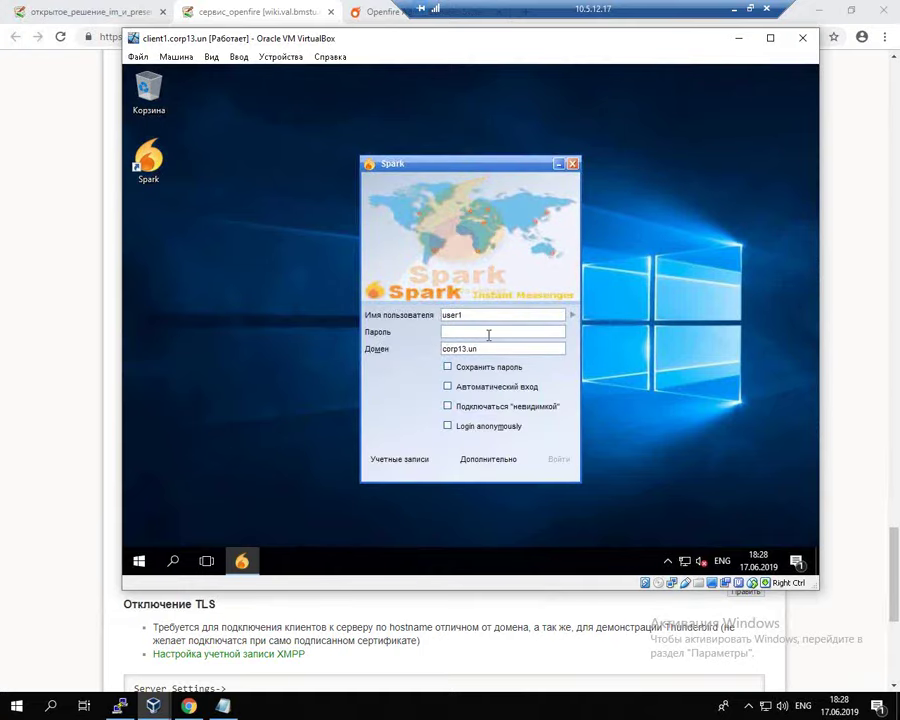
click(500, 461)
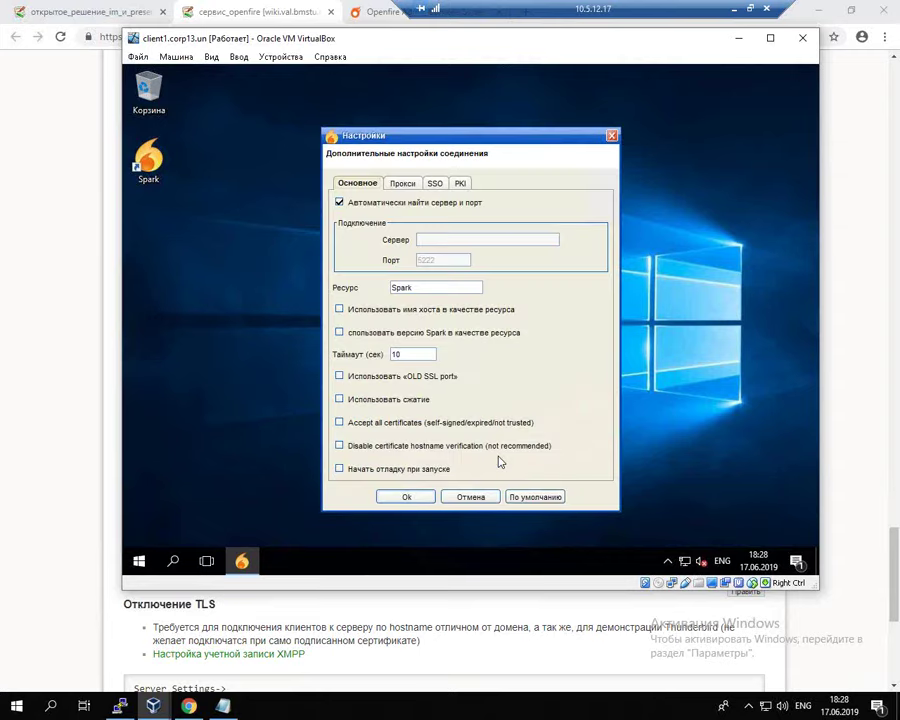
click(435, 184)
click(340, 283)
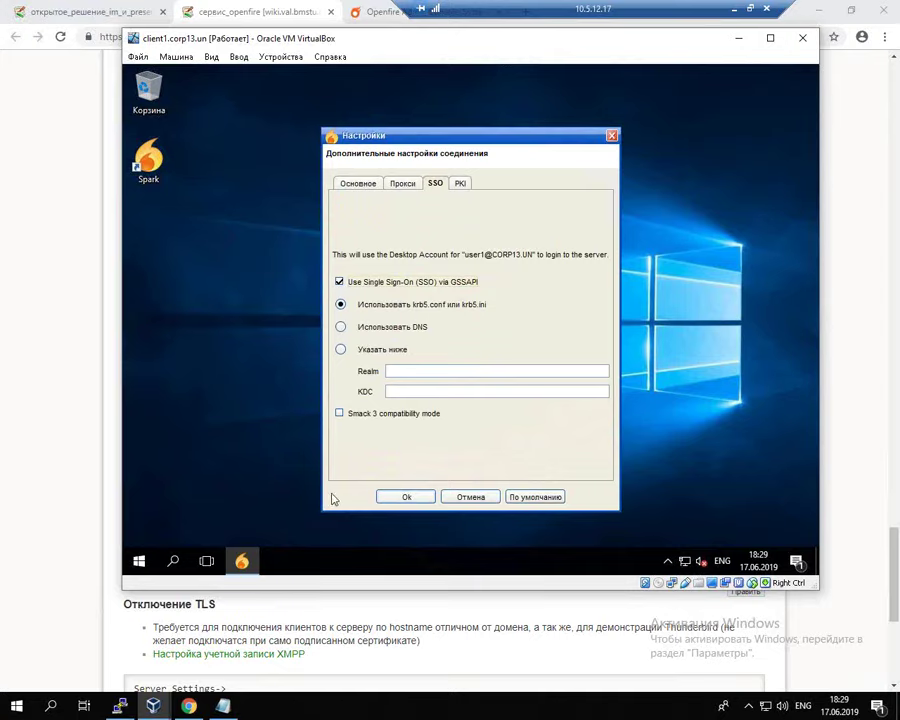
click(405, 497)
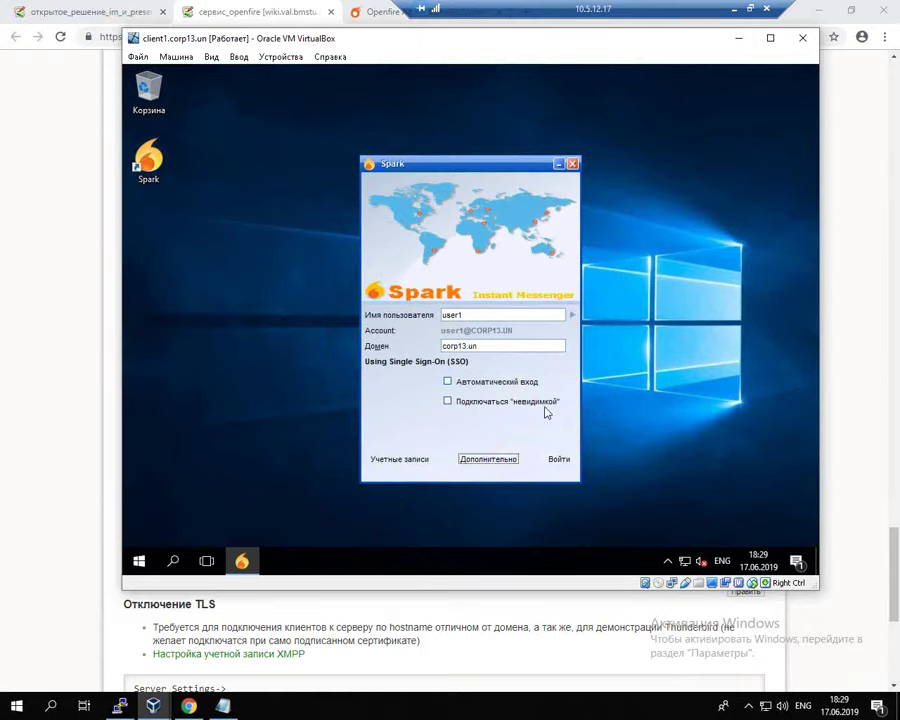
Step: Sign in to Spark through single sign-on, reposition its contacts window, and bring PuTTY forward
click(559, 460)
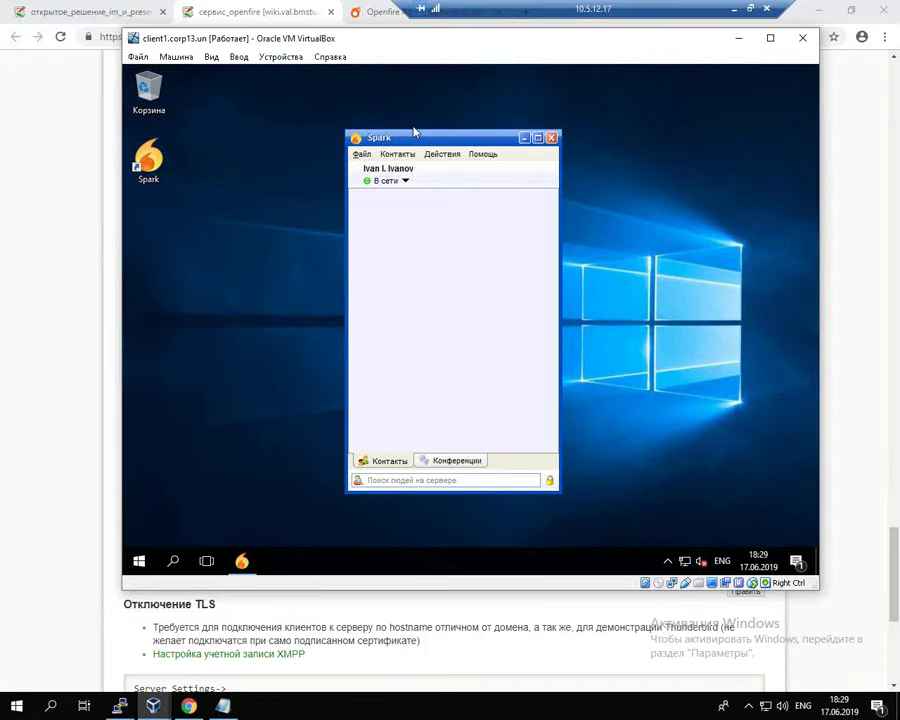
drag(414, 131, 439, 147)
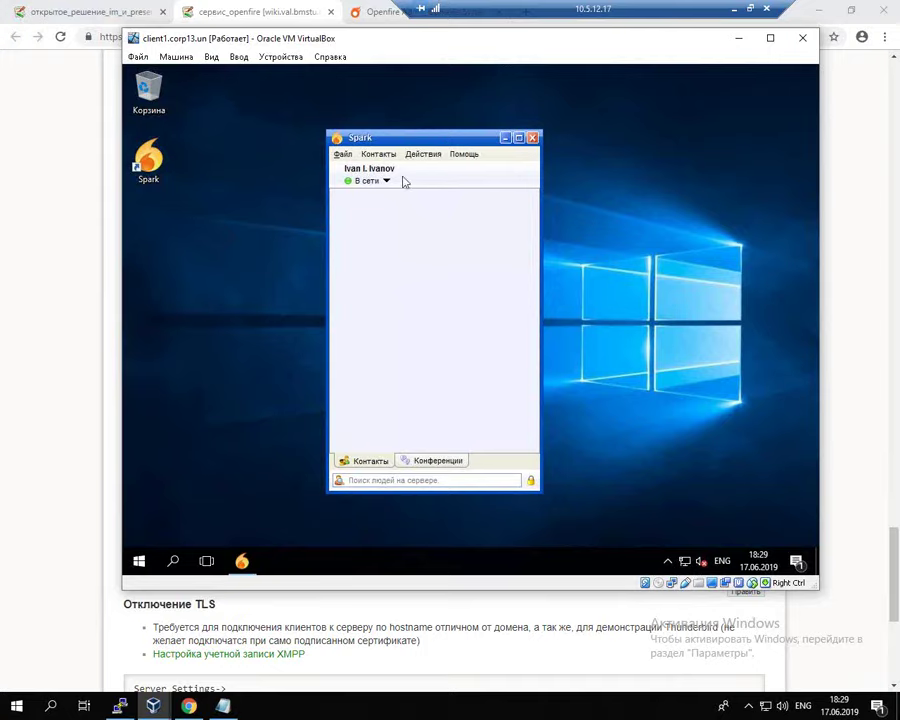
drag(455, 139, 423, 132)
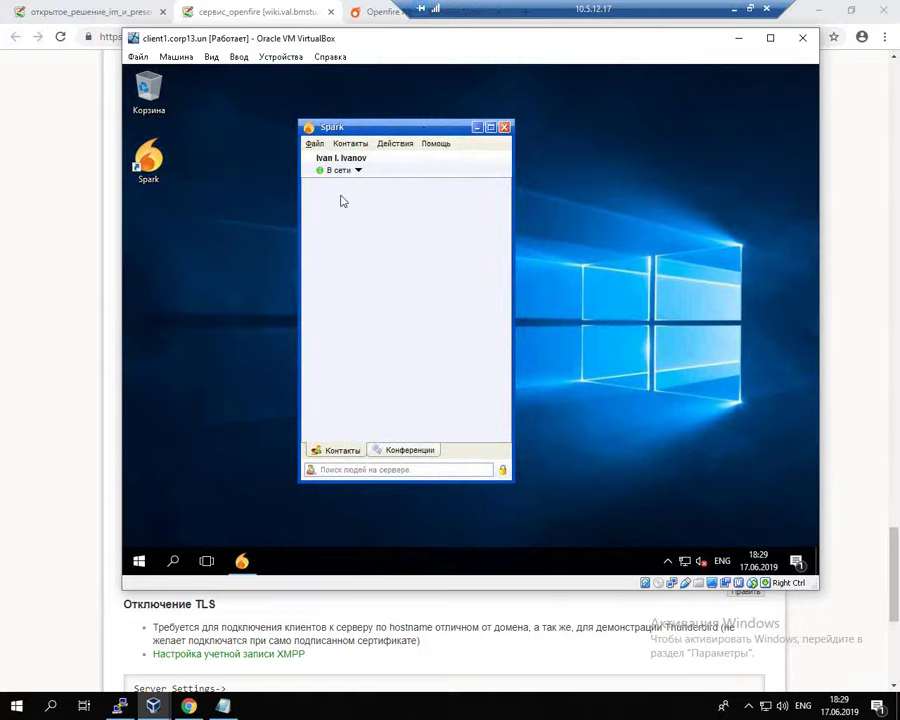
drag(426, 134, 437, 126)
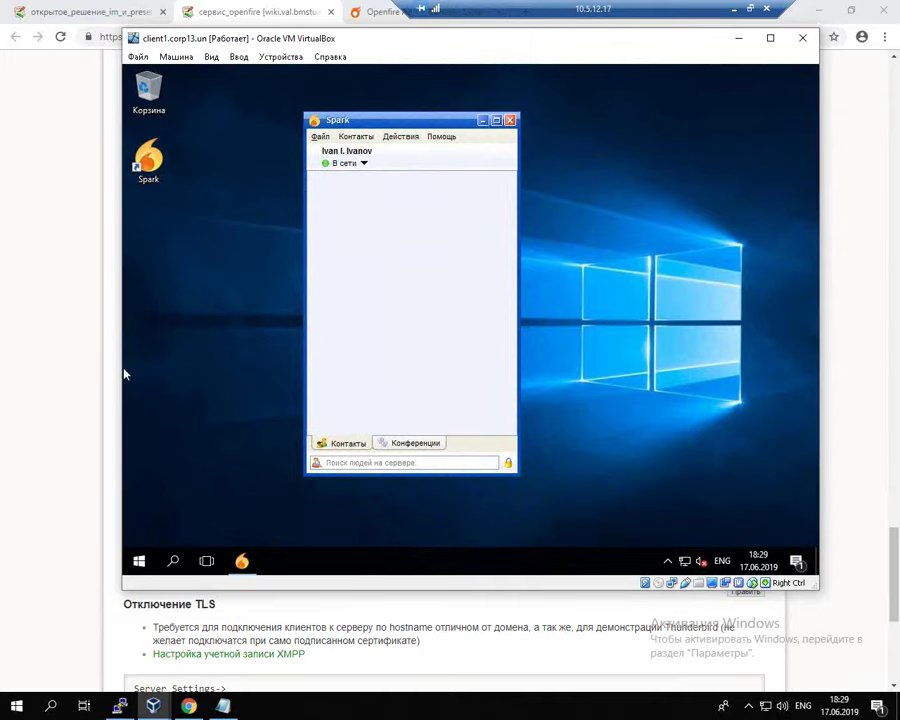
click(120, 706)
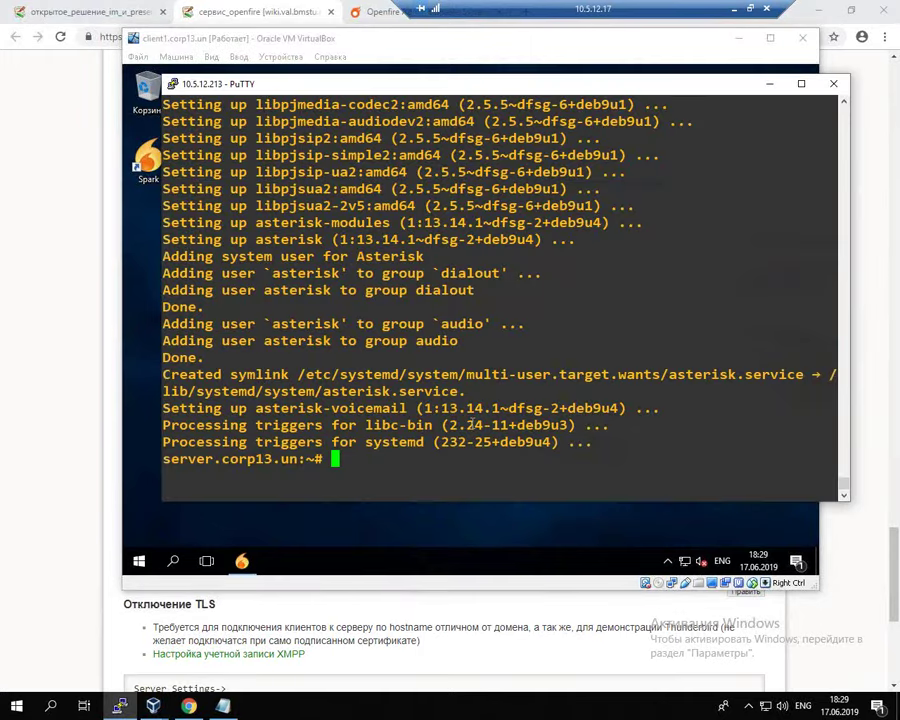
Step: Close the сервис_openfire wiki tab and return to the course overview page
drag(450, 88, 457, 112)
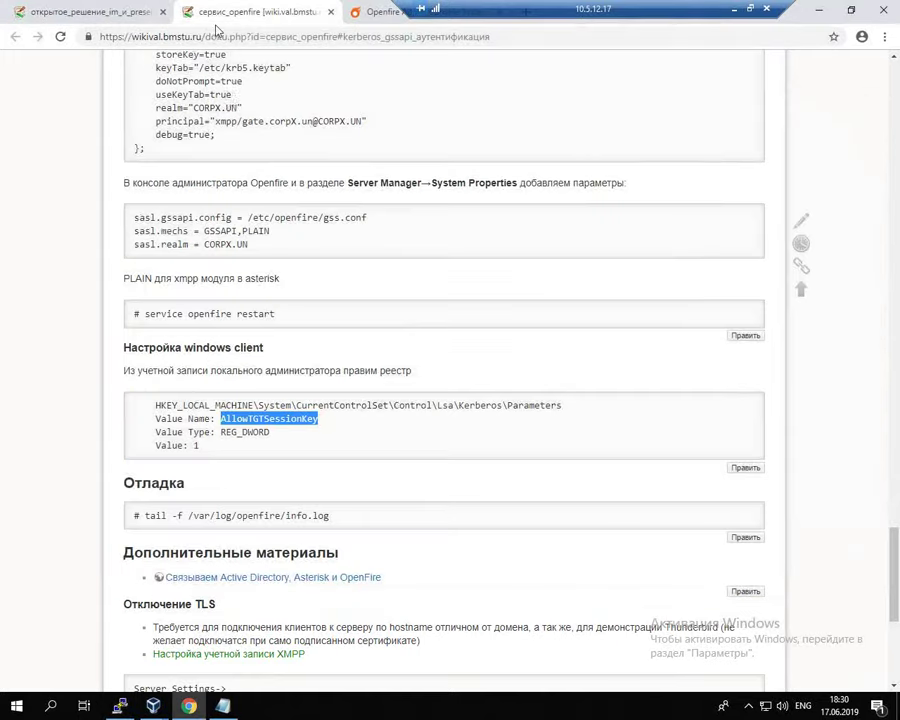
click(196, 7)
click(331, 13)
click(18, 10)
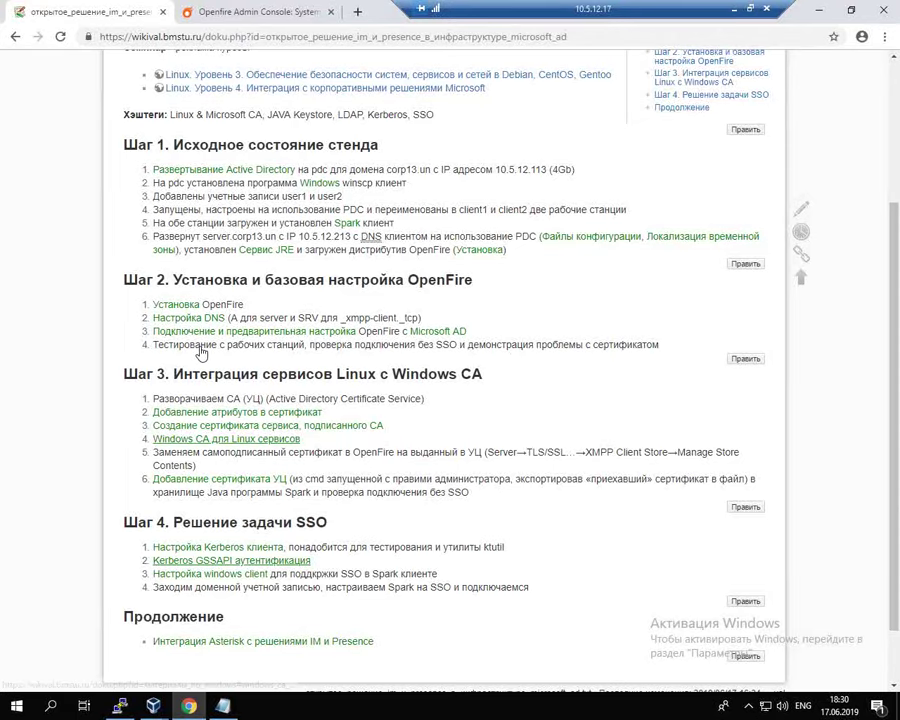
scroll(300, 330, up, 5)
mouse_move(119, 215)
mouse_down()
mouse_move(104, 200)
mouse_move(272, 214)
mouse_move(108, 192)
mouse_up()
key(Escape)
scroll(388, 516, down, 5)
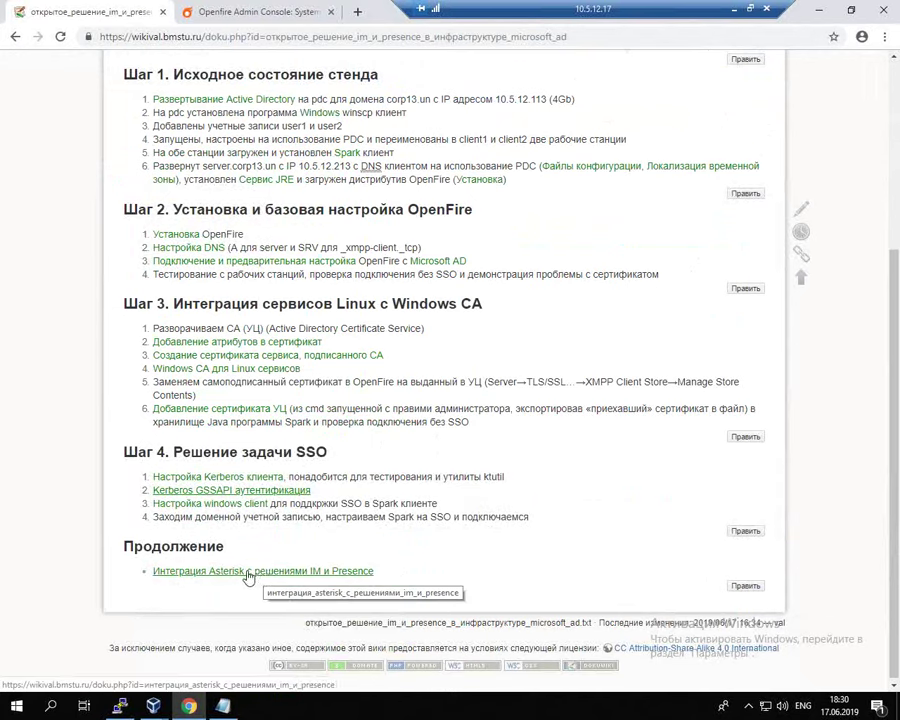
Step: Open the Asterisk IM and Presence integration page, then its linked сервис_asterisk page in a new tab
click(249, 578)
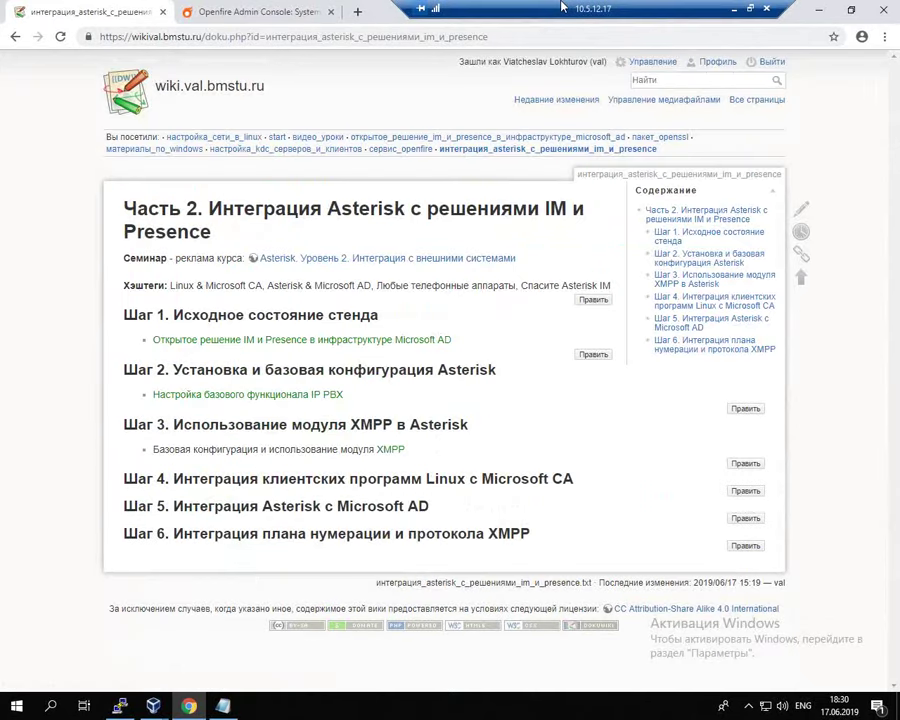
drag(562, 7, 513, 7)
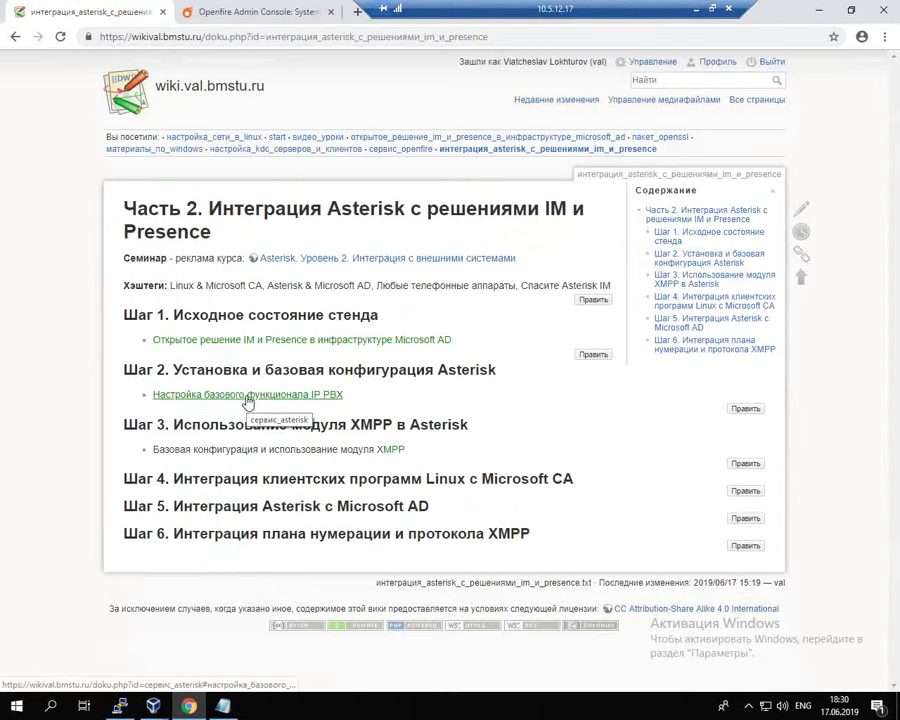
right_click(392, 456)
key(Escape)
middle_click(395, 451)
click(258, 12)
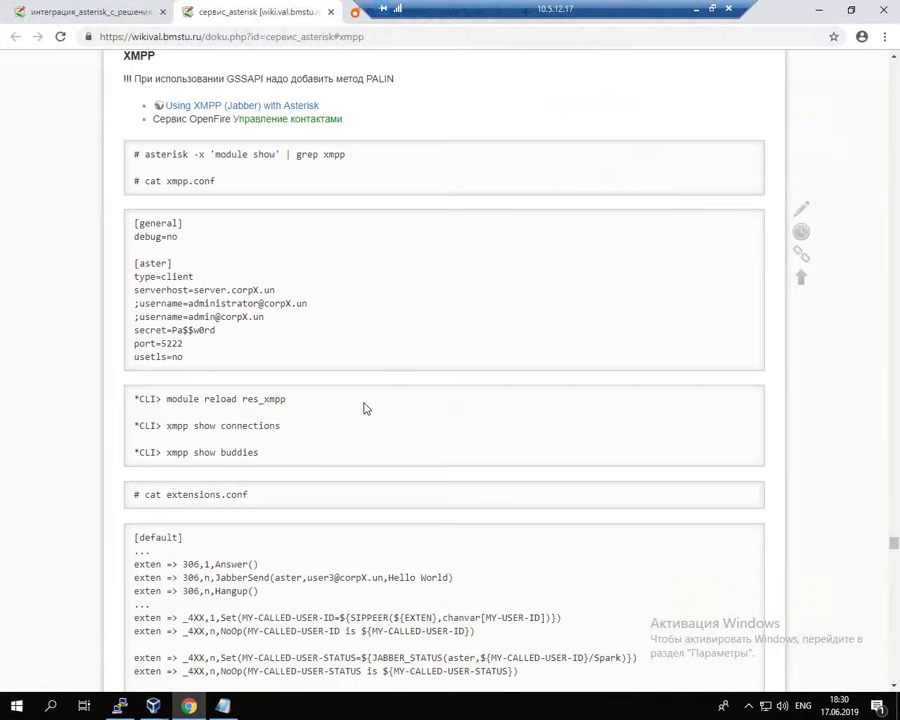
Step: Open /etc/asterisk/xmpp.conf in vim and delete all its lines with :%d
click(121, 707)
text(vim /etc/as)
key(Tab)
text(x)
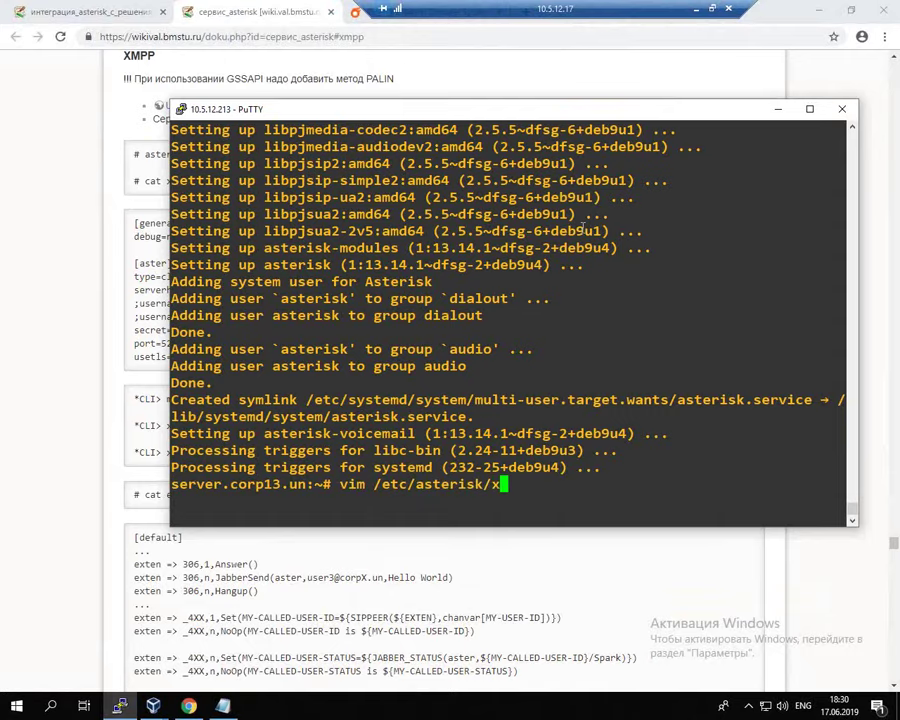
key(Tab)
key(Return)
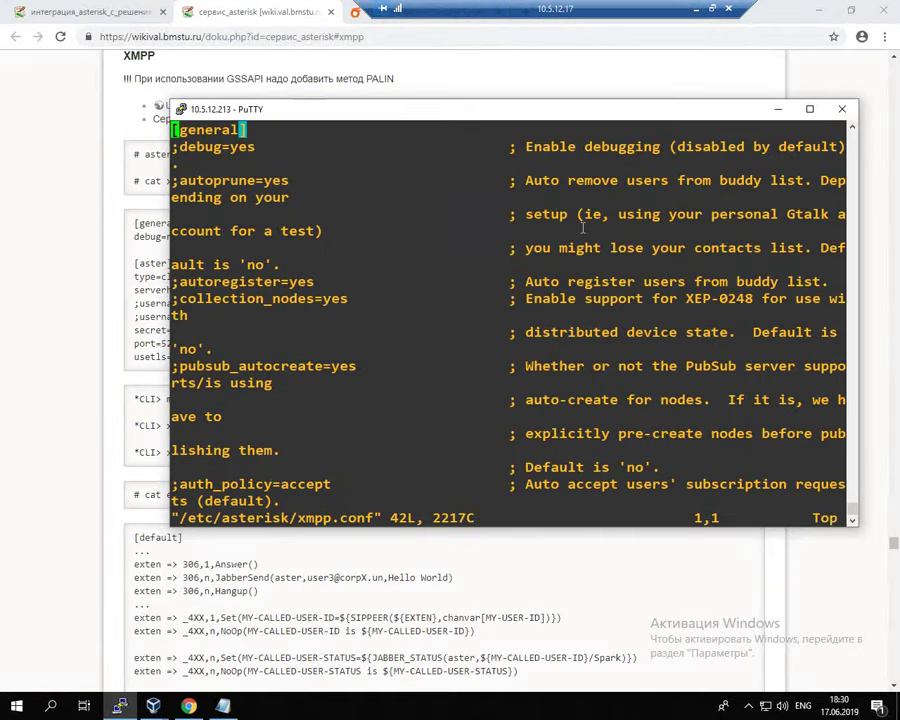
text(:%d)
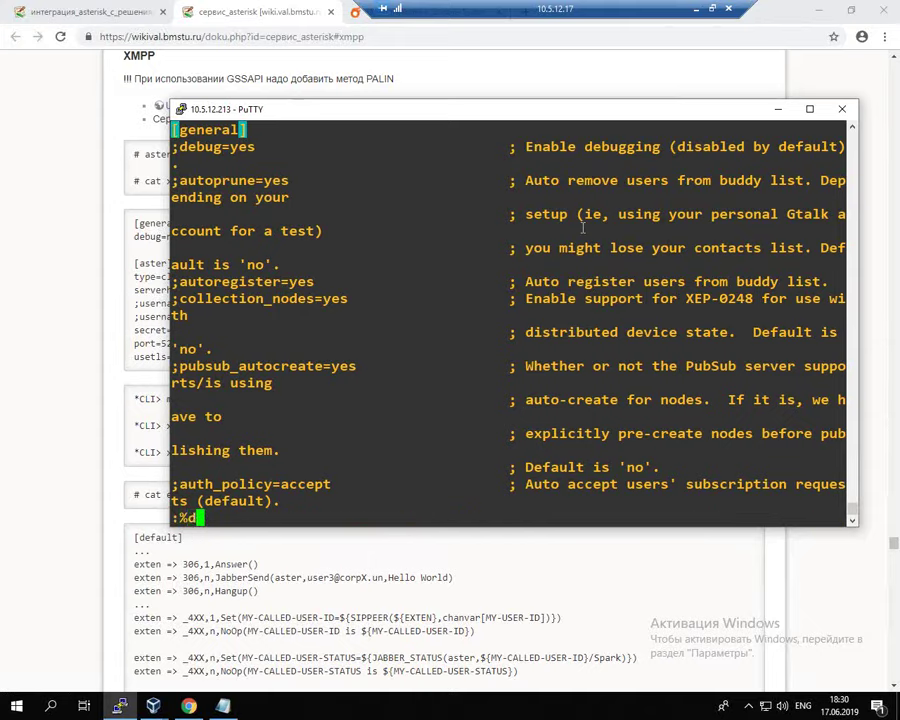
key(Return)
Step: Select the wiki's sample config from [general] to usetls=no, then return to the terminal
drag(587, 114, 735, 115)
click(134, 223)
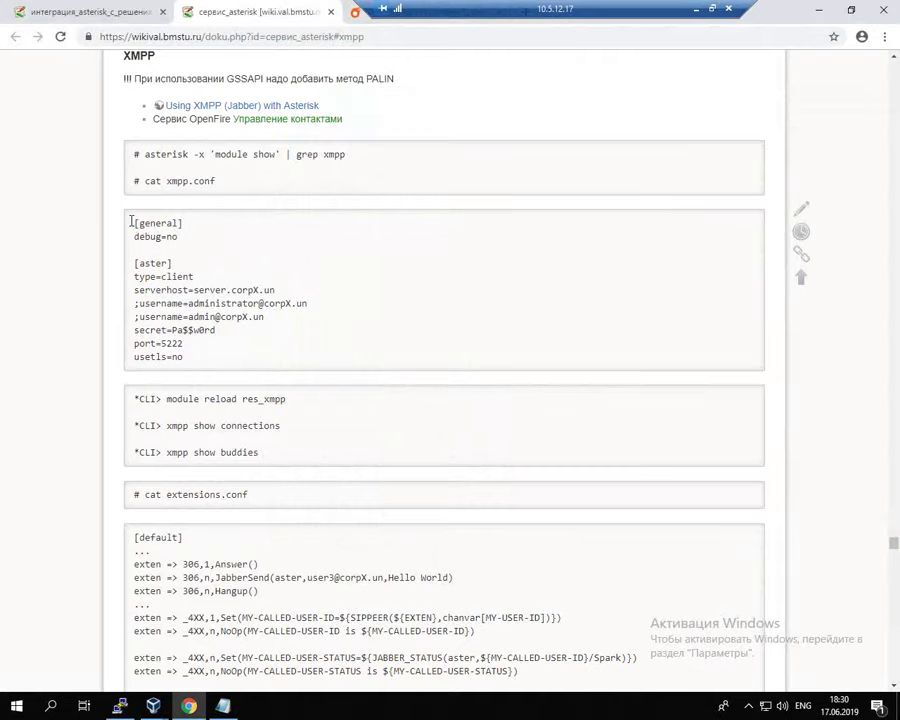
drag(134, 223, 210, 362)
key(alt+Tab)
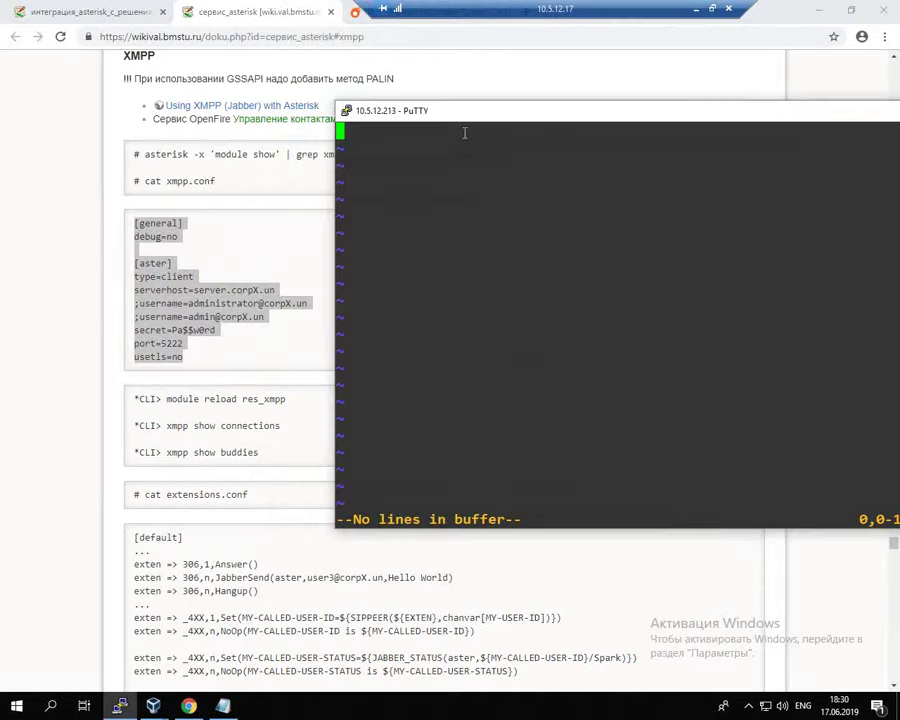